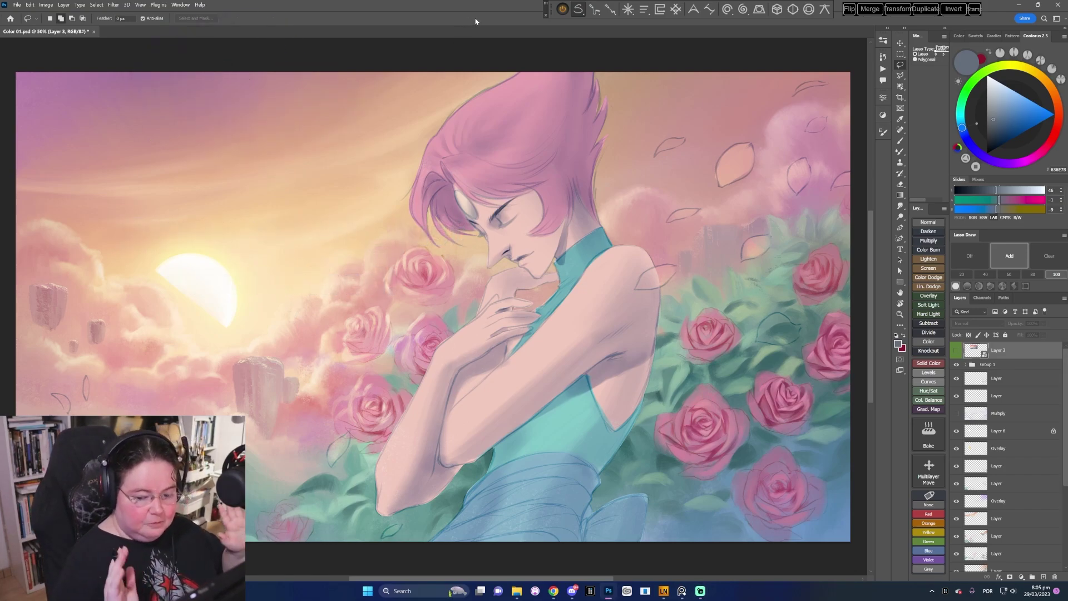
# - Make the paint layer directly below Group 1 active and bring up the brush preset list, with the rose bushes in view
pyautogui.moveTo(650, 459); pyautogui.dragTo(639, 453)
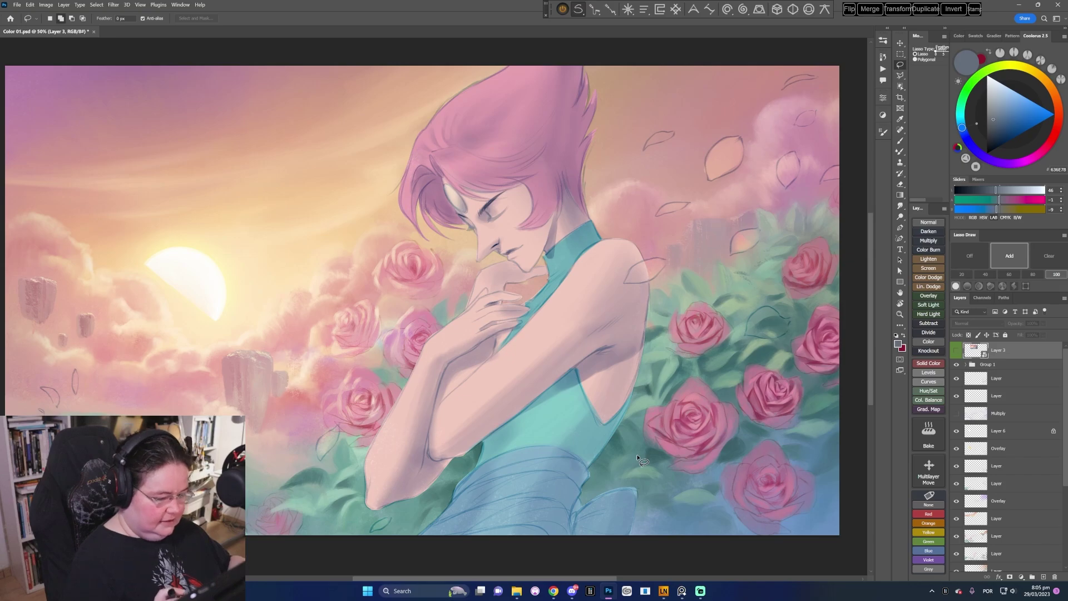
pyautogui.press('z')
pyautogui.moveTo(622, 424); pyautogui.dragTo(672, 425)
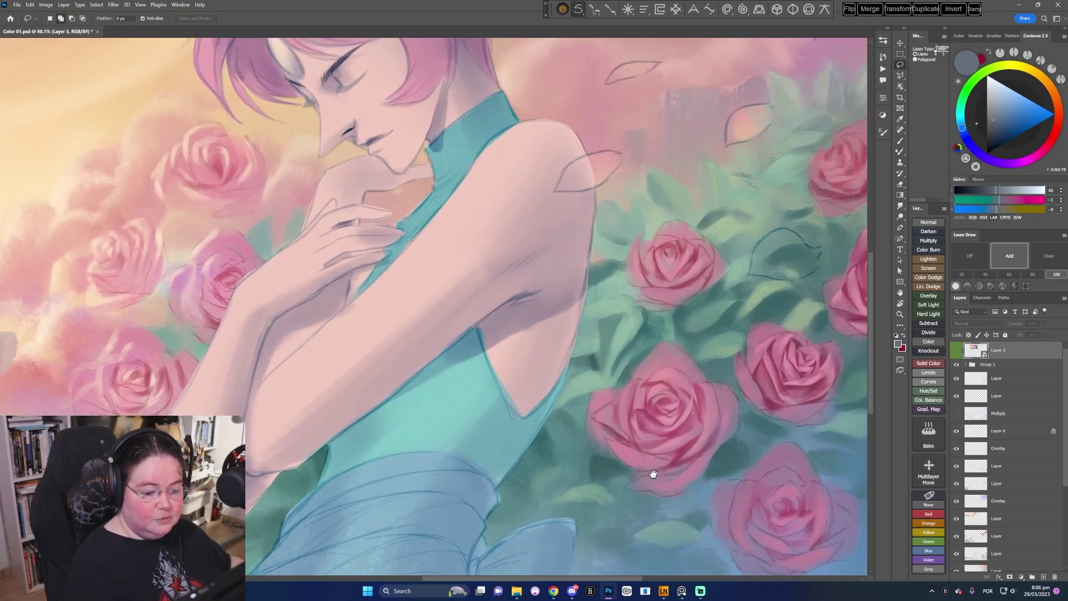
pyautogui.moveTo(649, 470); pyautogui.dragTo(587, 444)
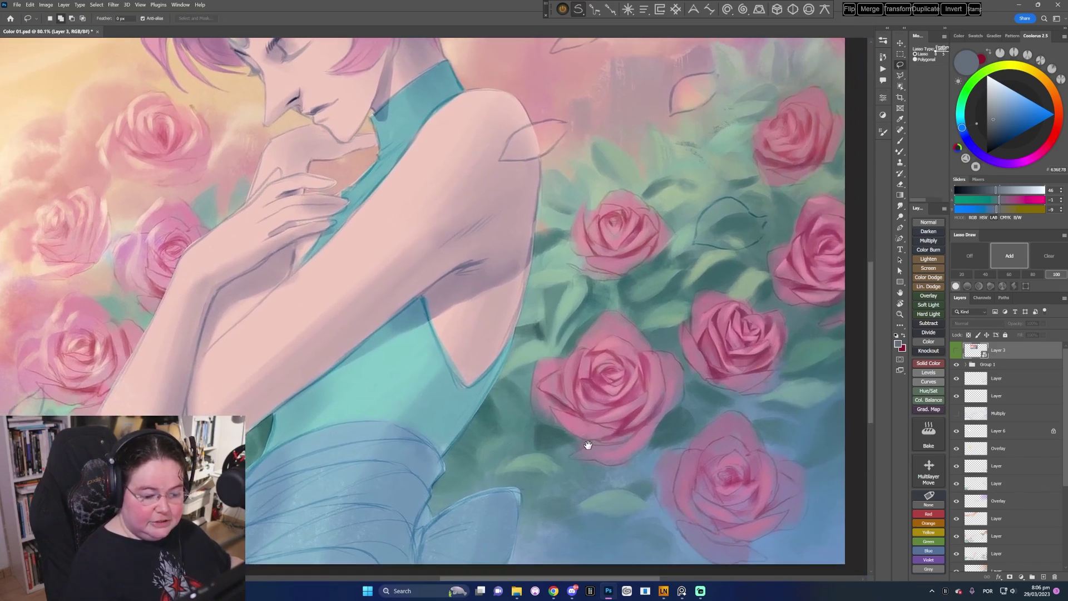
pyautogui.press('l')
pyautogui.click(996, 379)
pyautogui.click(883, 41)
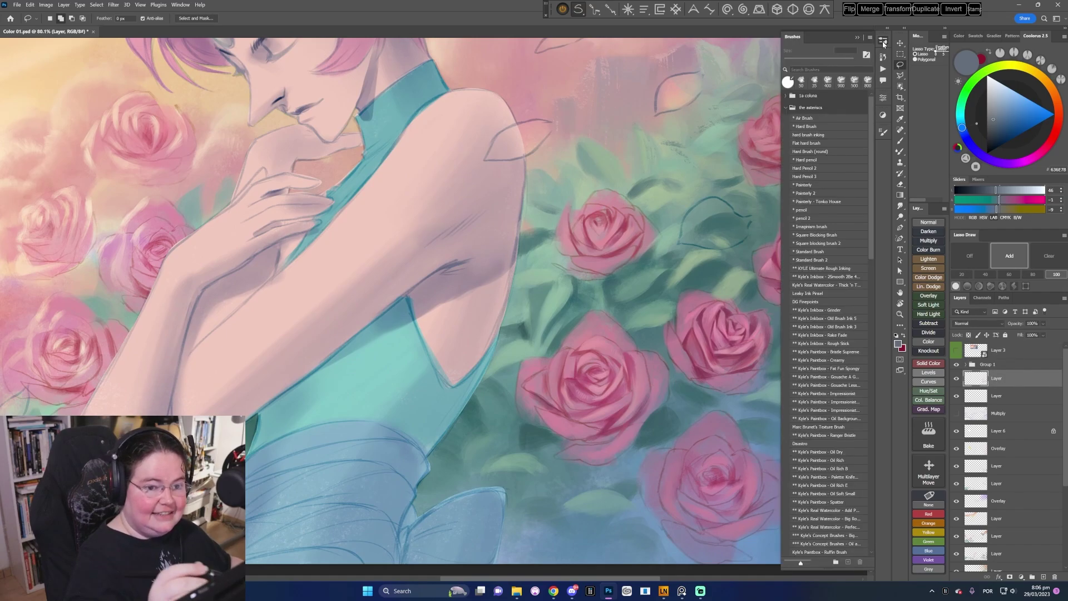
pyautogui.moveTo(696, 384); pyautogui.dragTo(649, 382)
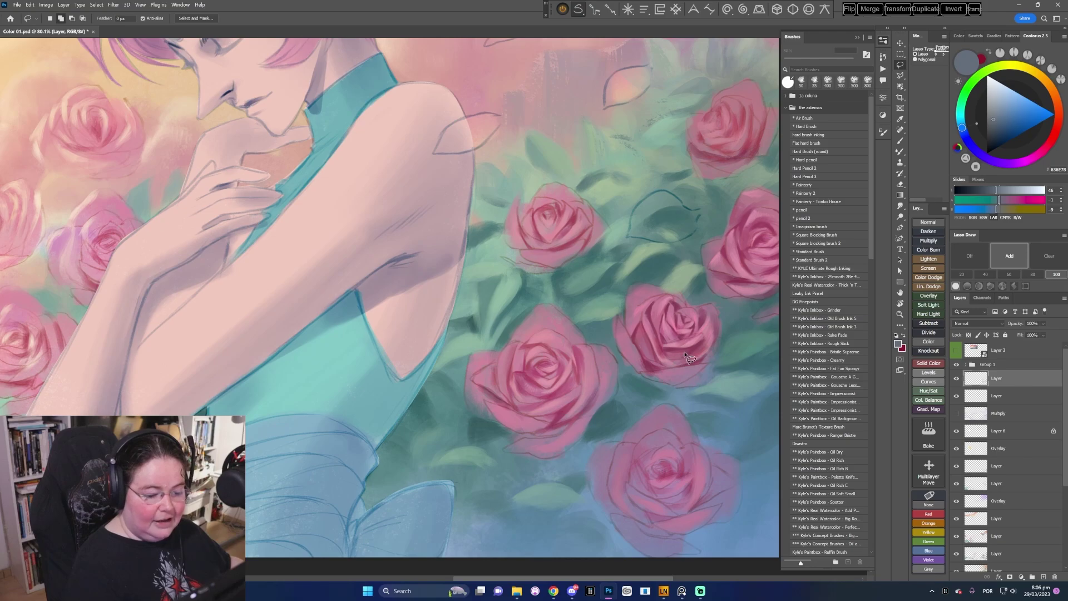
# - Choose the textured "rust 2228" preset for the Brush tool
pyautogui.press('b')
pyautogui.rightClick(703, 262)
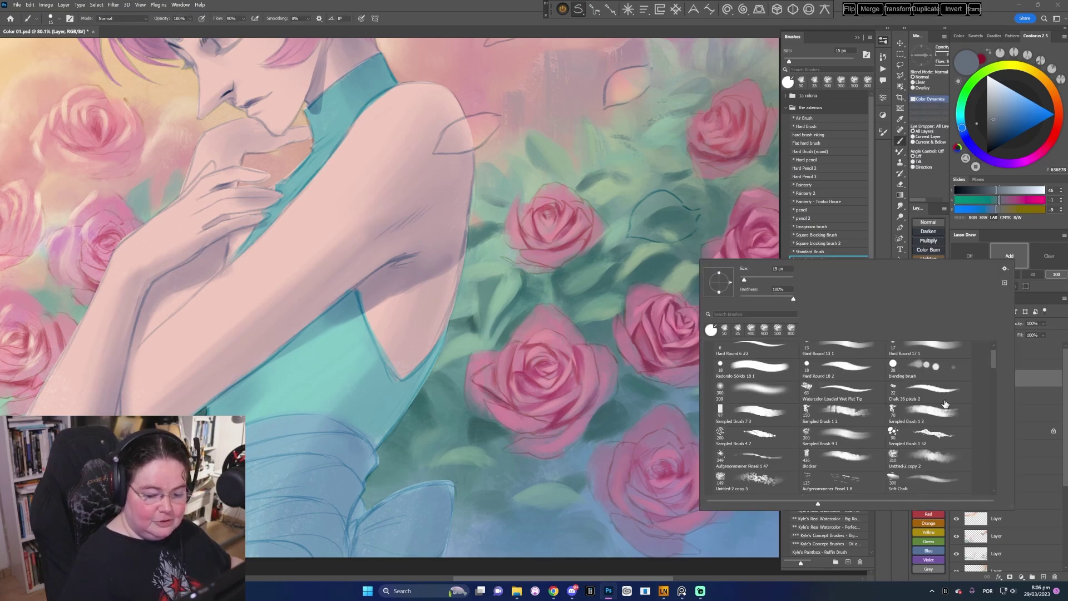
pyautogui.scroll(-3, 985, 375)
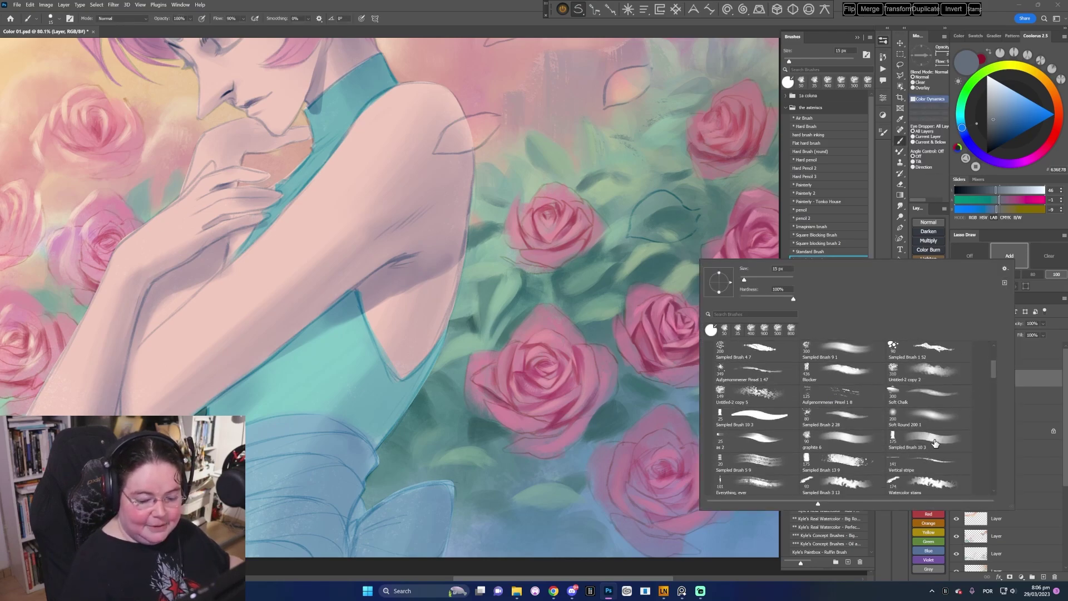
pyautogui.scroll(-2, 996, 372)
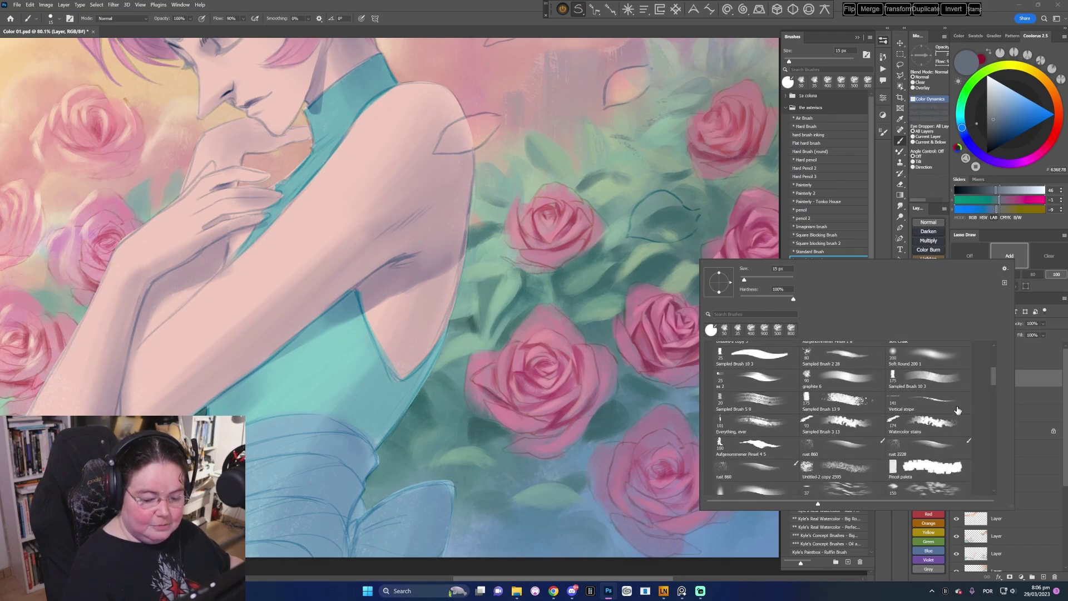
pyautogui.click(928, 446)
pyautogui.scroll(-1, 990, 384)
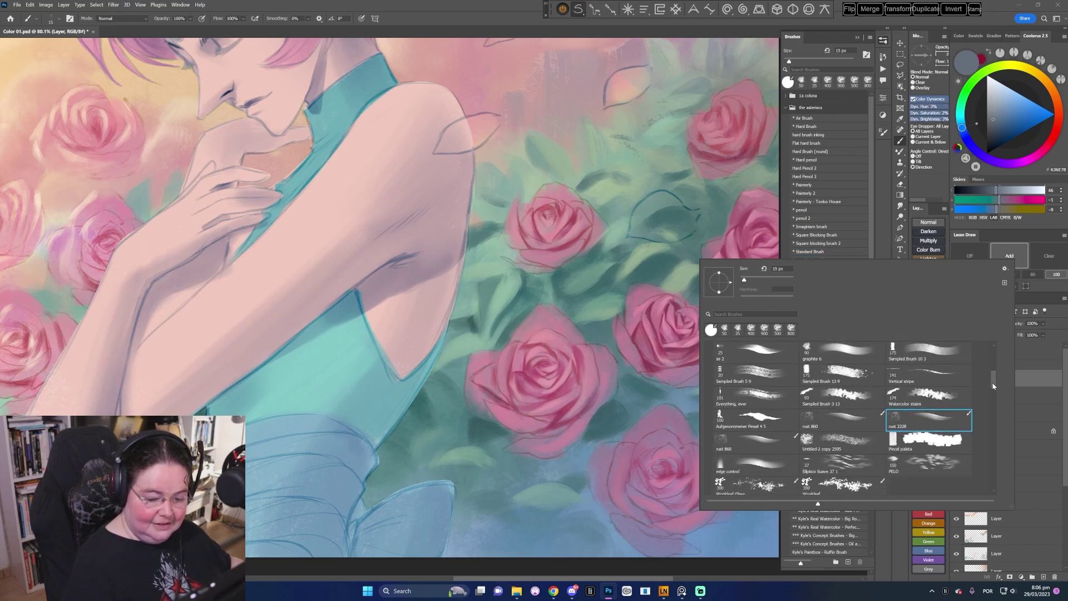
pyautogui.click(493, 23)
pyautogui.scroll(2, 390, 307)
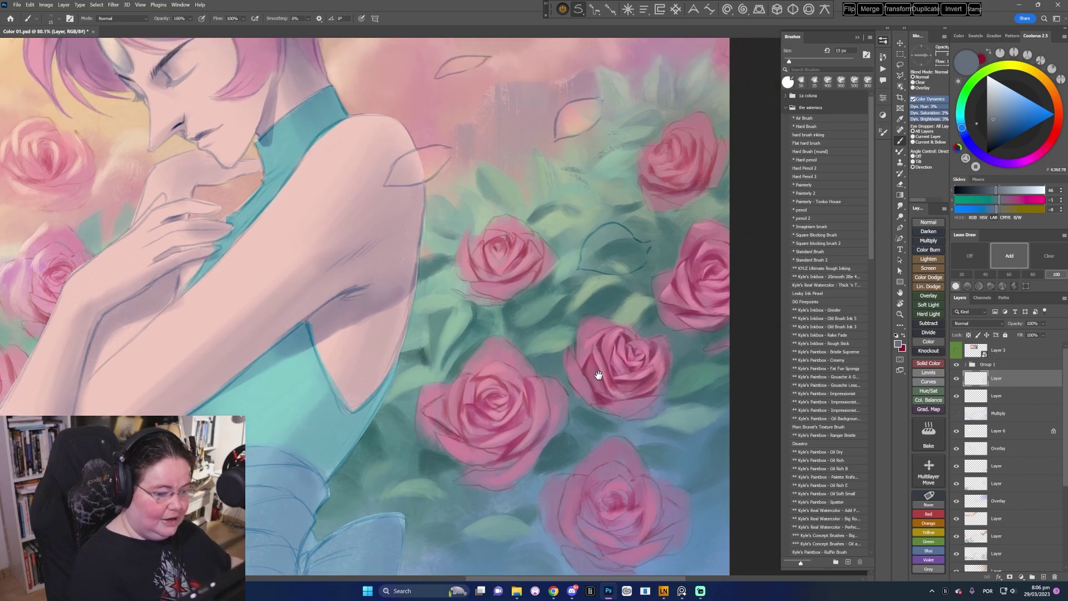
# - Sample petal pink from the roses and enlarge the brush to 25 px, keeping the layer below Group 1 active
pyautogui.keyDown('alt'); pyautogui.click(679, 232); pyautogui.keyUp('alt')
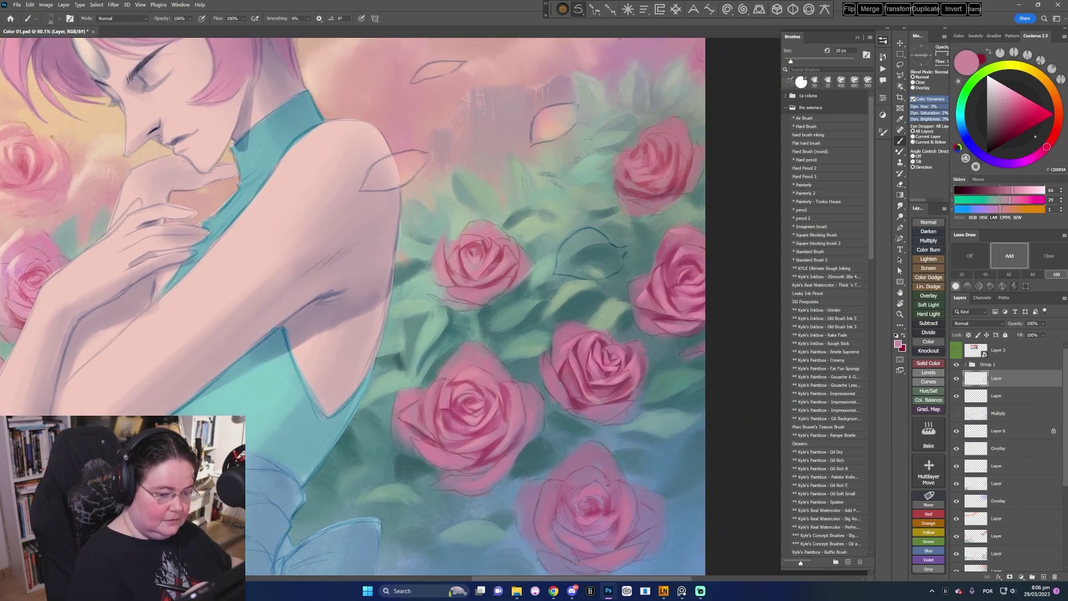
pyautogui.keyDown('alt'); pyautogui.click(477, 226); pyautogui.keyUp('alt')
pyautogui.press(']')
pyautogui.hotkey('alt', ']')
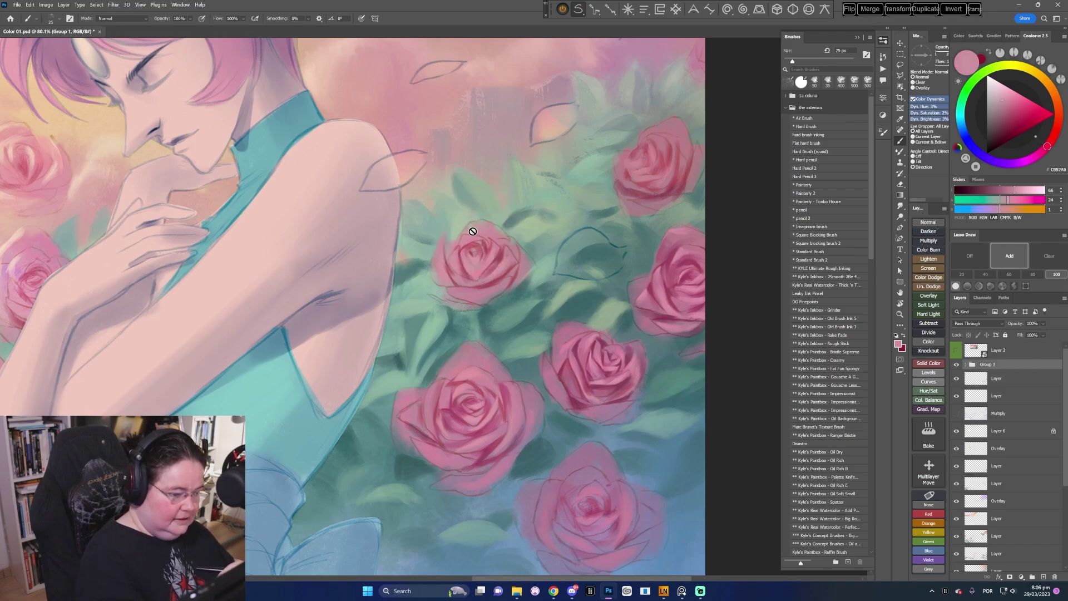
pyautogui.click(994, 380)
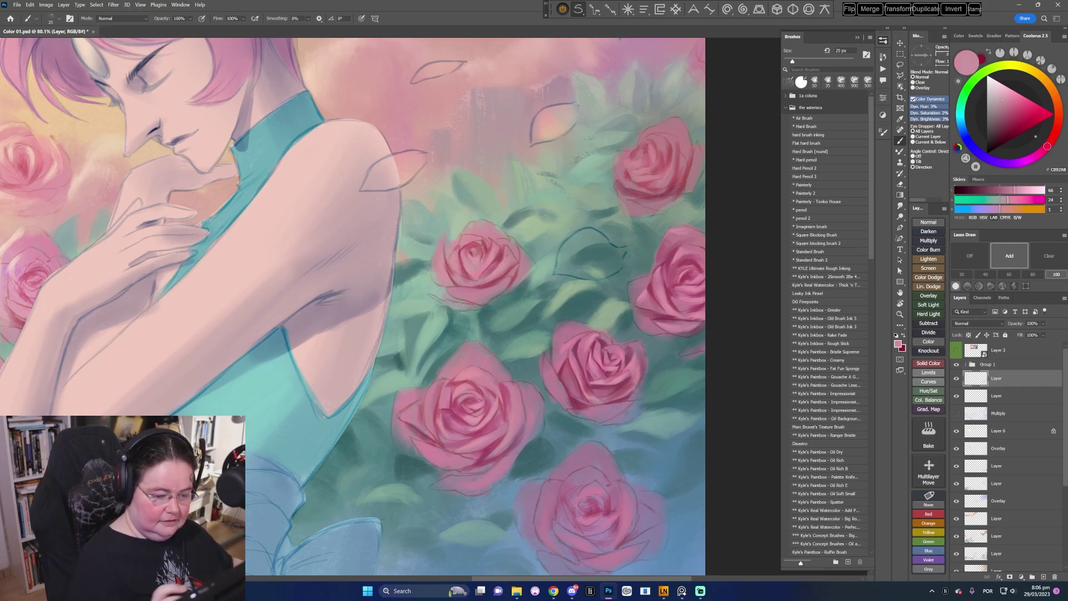
pyautogui.keyDown('alt'); pyautogui.click(484, 225); pyautogui.keyUp('alt')
pyautogui.keyDown('alt'); pyautogui.click(685, 227); pyautogui.keyUp('alt')
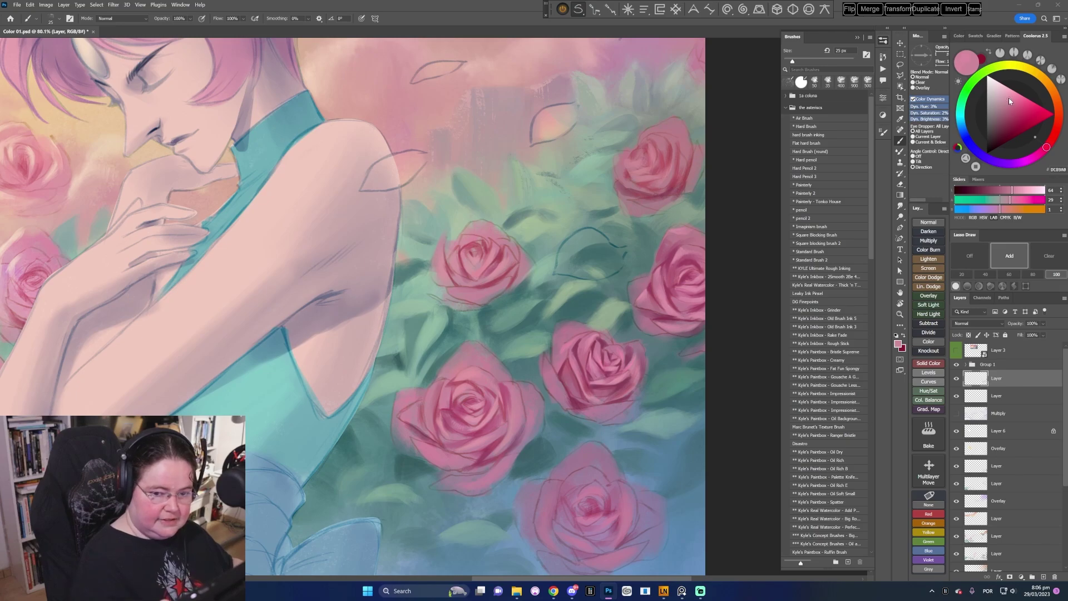
# - Refine the small rose beside the shoulder with lighter pink petal highlights using a brush up to 40 px, plus darker crimson shadows
pyautogui.click(1010, 99)
pyautogui.press(']')
pyautogui.press(']')
pyautogui.press(']')
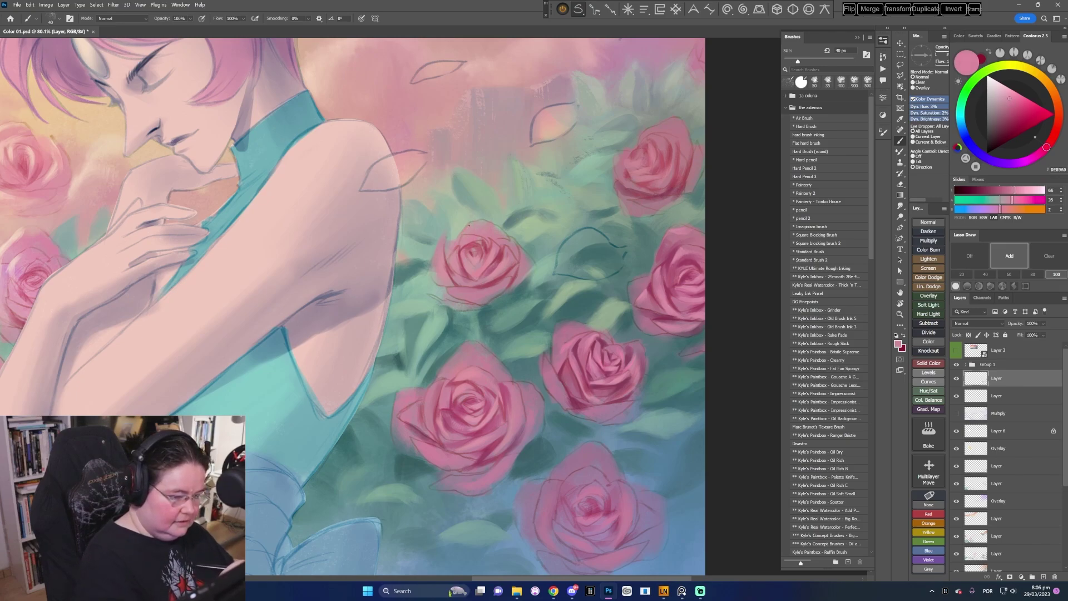
pyautogui.click(1007, 92)
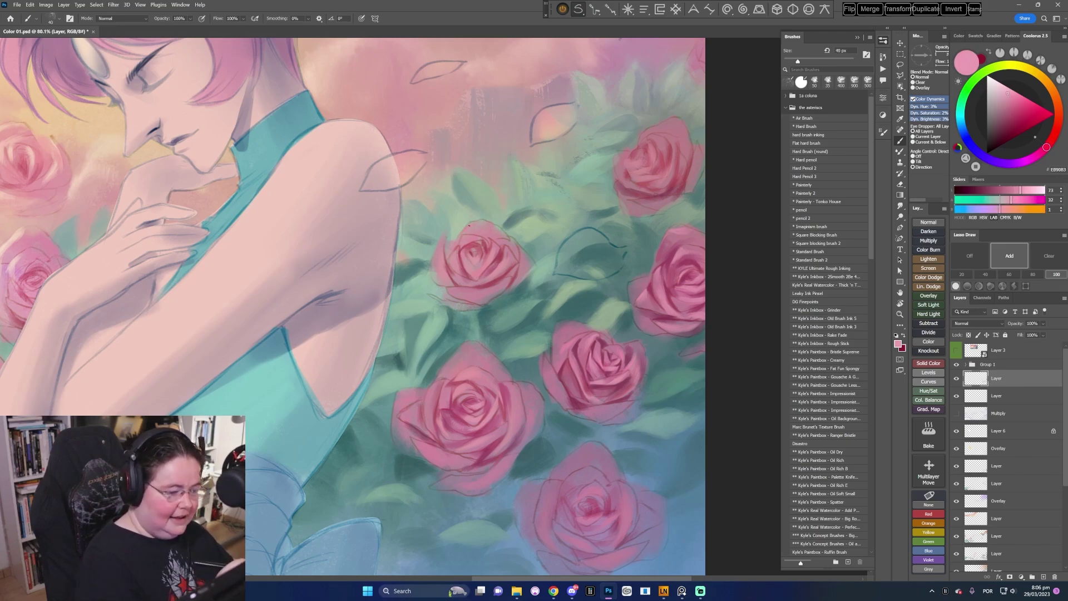
pyautogui.click(1004, 95)
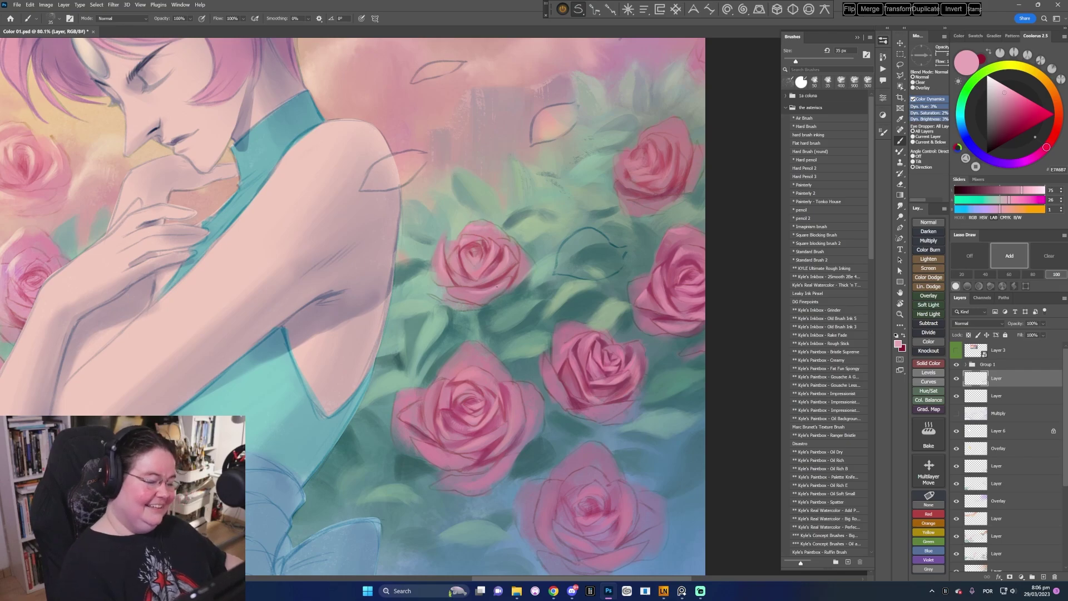
pyautogui.keyDown('alt'); pyautogui.click(496, 250); pyautogui.keyUp('alt')
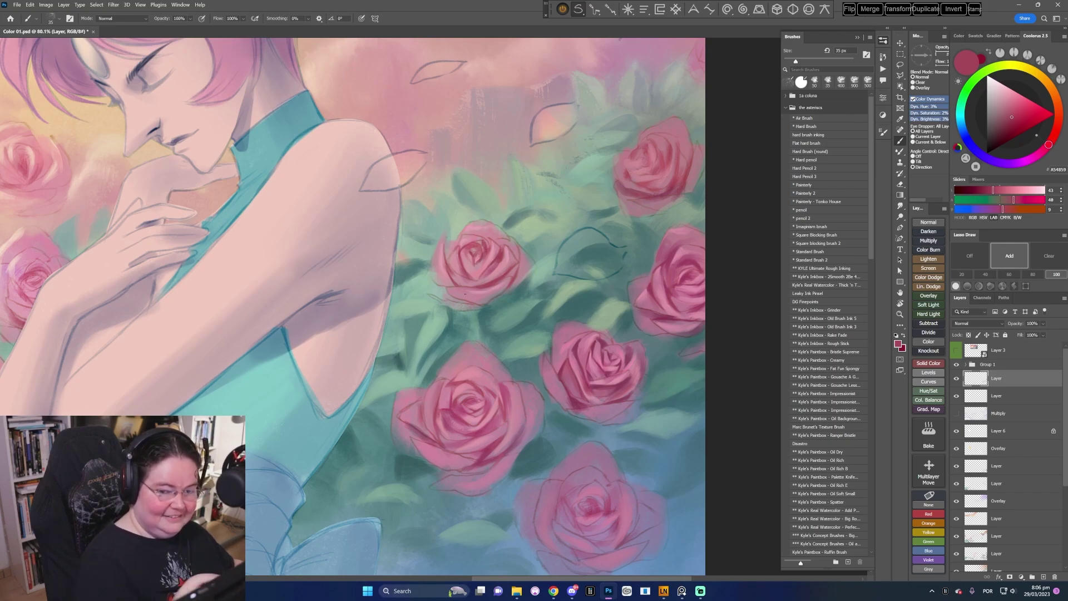
pyautogui.click(1012, 121)
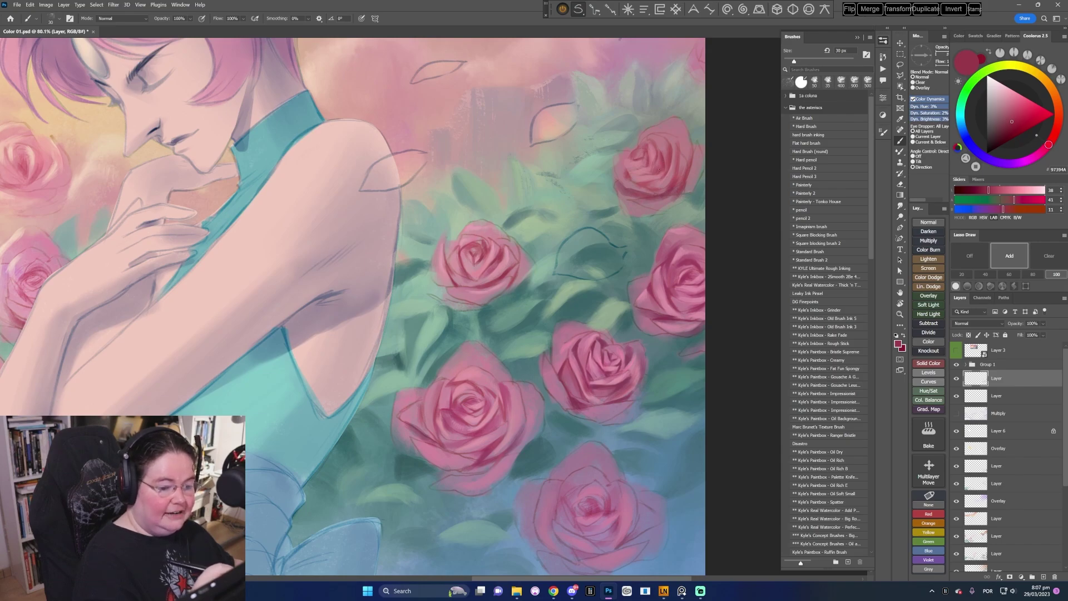
# - Paint the petal midtones of the uppermost large rose near the canvas's right edge with sampled pinks and reds, using a 40 px brush
pyautogui.moveTo(661, 366); pyautogui.dragTo(558, 447)
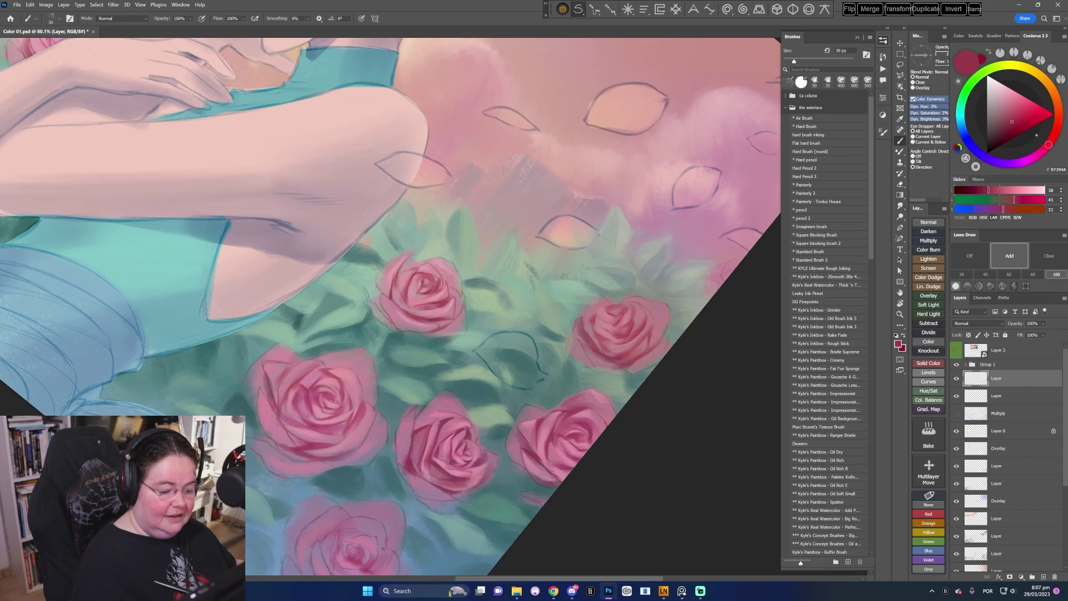
pyautogui.keyDown('alt'); pyautogui.click(638, 324); pyautogui.keyUp('alt')
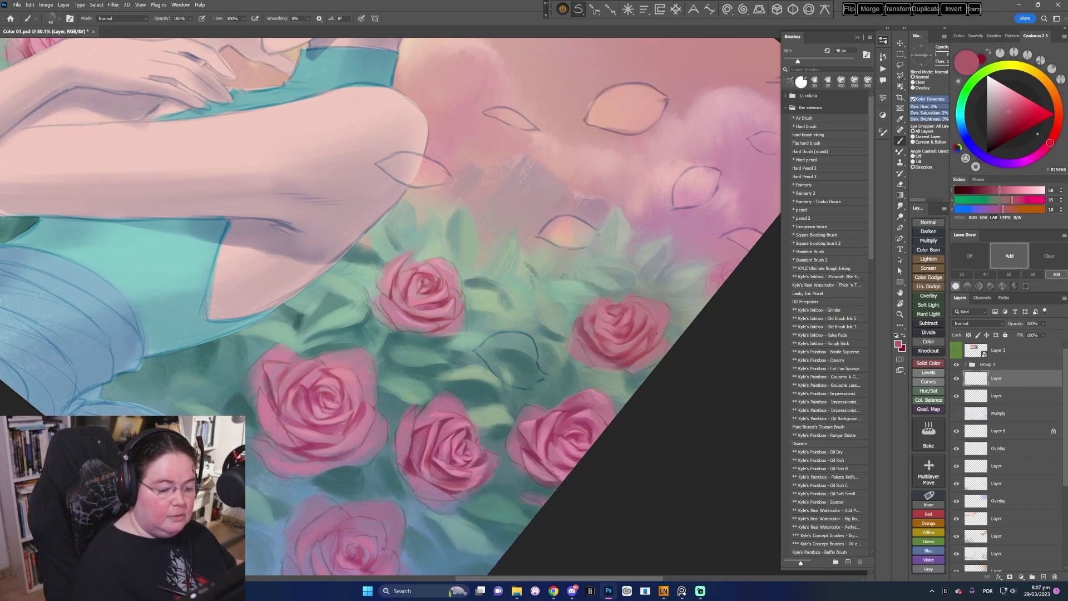
pyautogui.keyDown('alt'); pyautogui.click(640, 346); pyautogui.keyUp('alt')
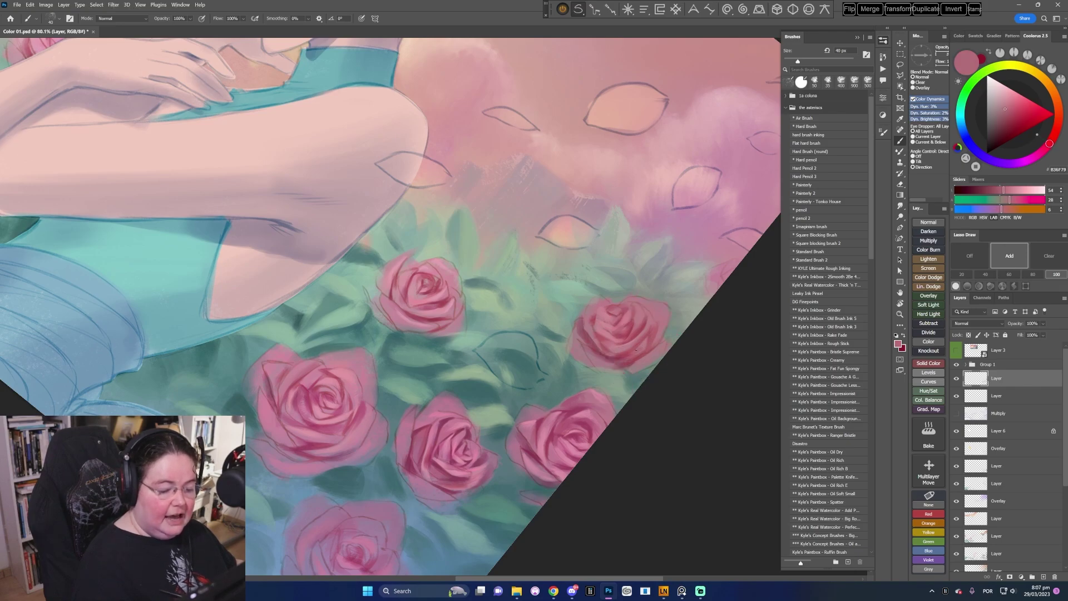
pyautogui.keyDown('alt'); pyautogui.click(647, 350); pyautogui.keyUp('alt')
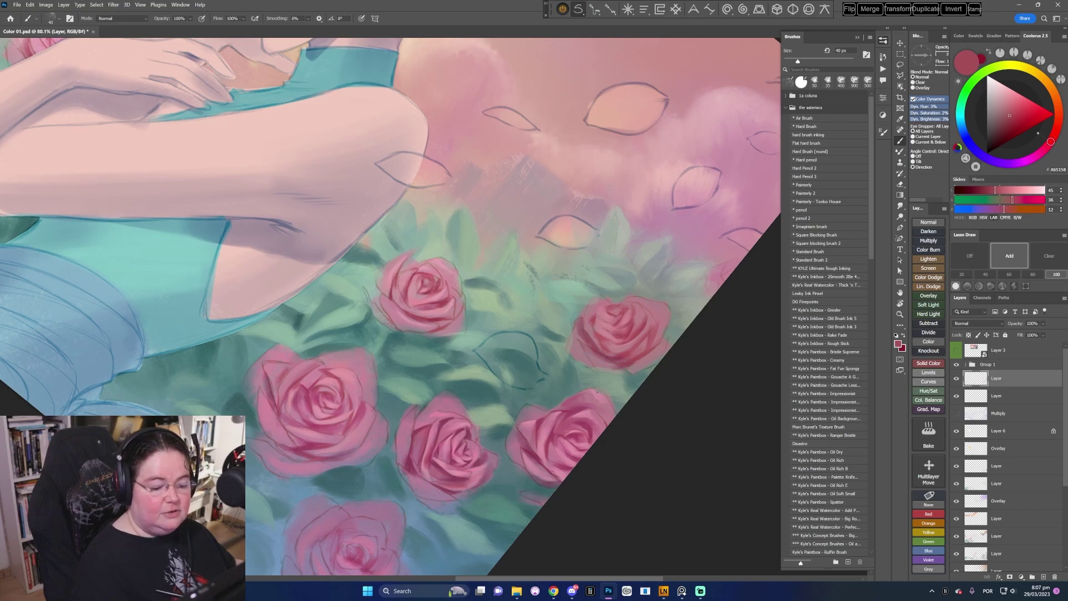
pyautogui.keyDown('alt'); pyautogui.click(666, 309); pyautogui.keyUp('alt')
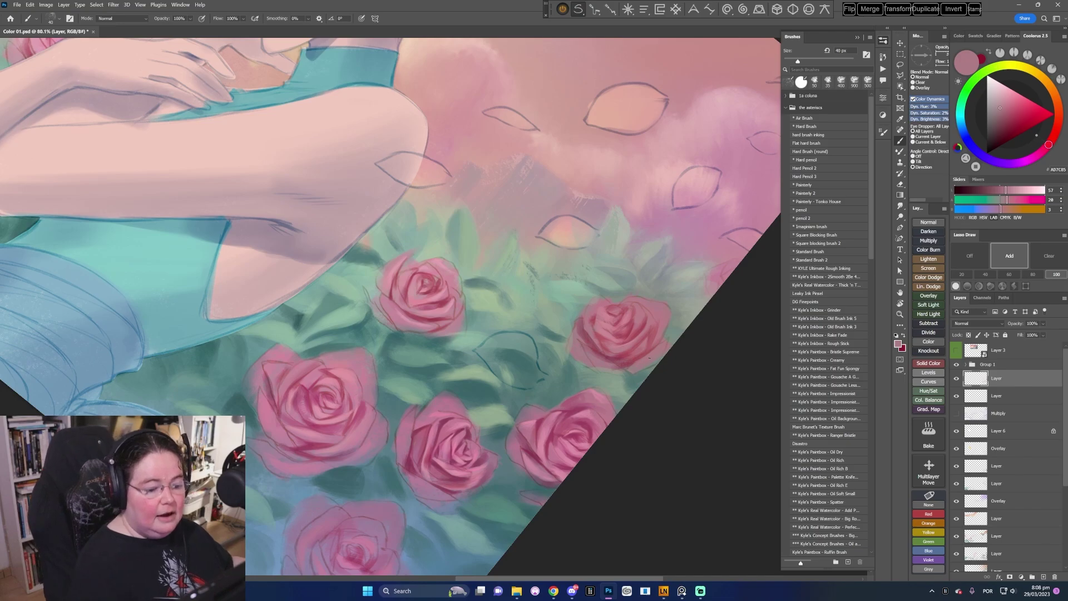
pyautogui.keyDown('alt'); pyautogui.click(590, 309); pyautogui.keyUp('alt')
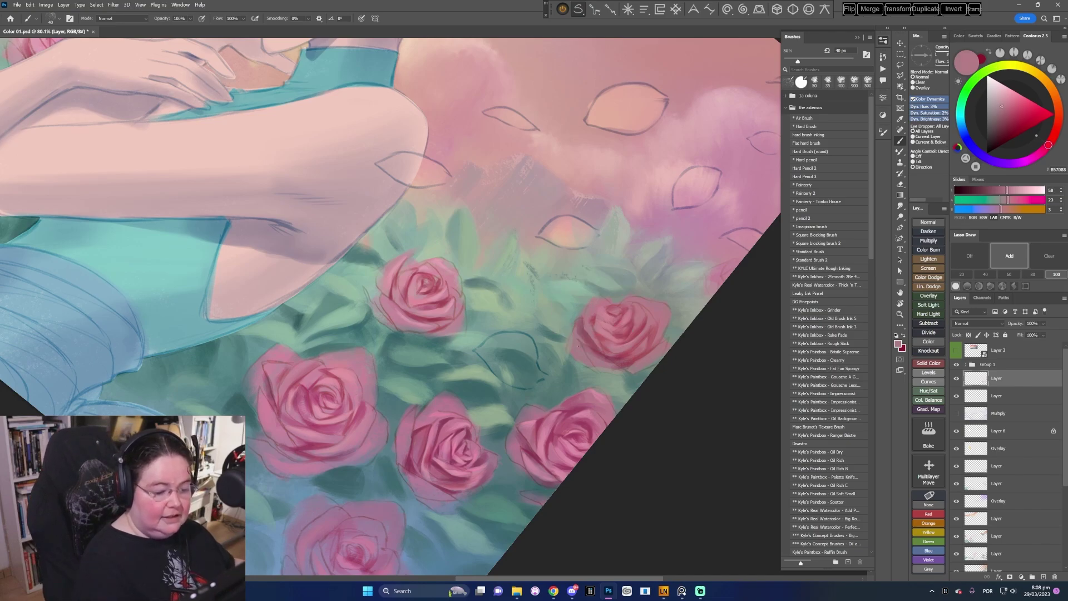
# - Sample crimson from the small rose, darken it, and paint shadows between the uppermost right-hand rose's petals with a 35 to 45 px brush
pyautogui.keyDown('alt'); pyautogui.click(440, 282); pyautogui.keyUp('alt')
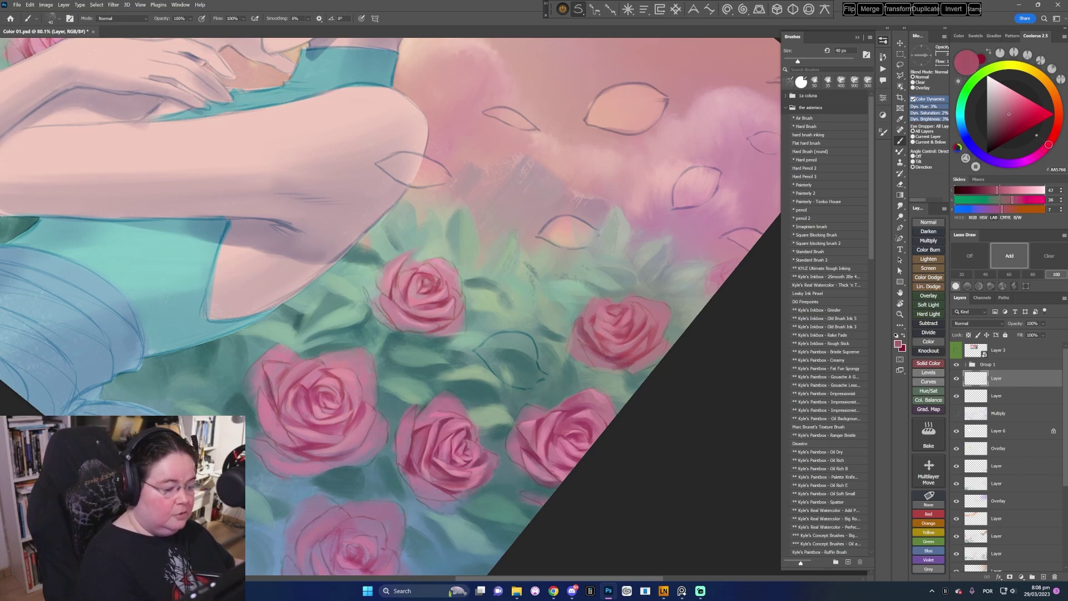
pyautogui.click(1010, 120)
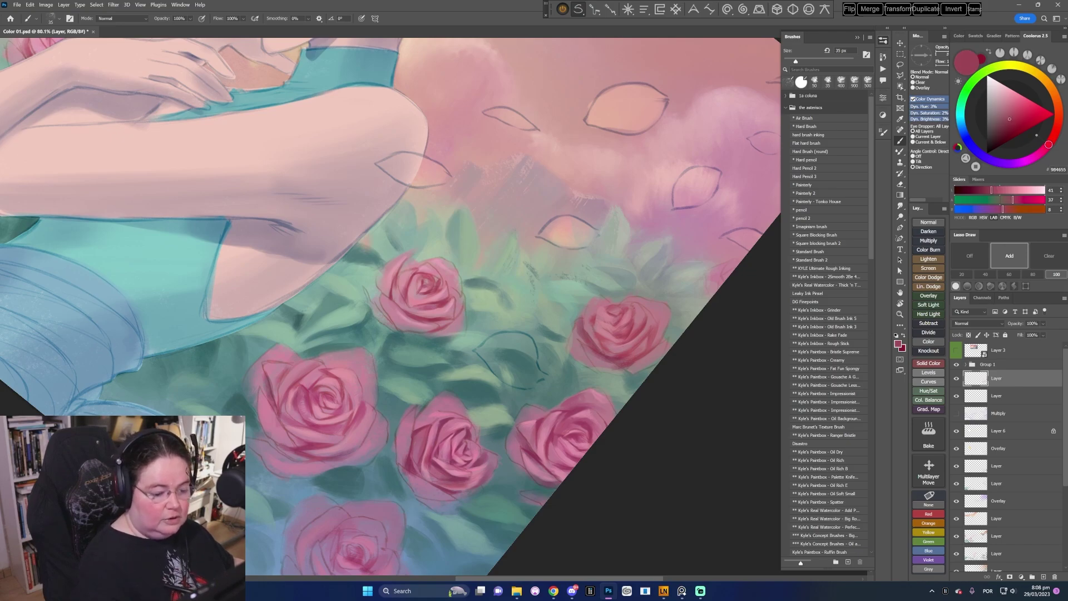
pyautogui.press(']')
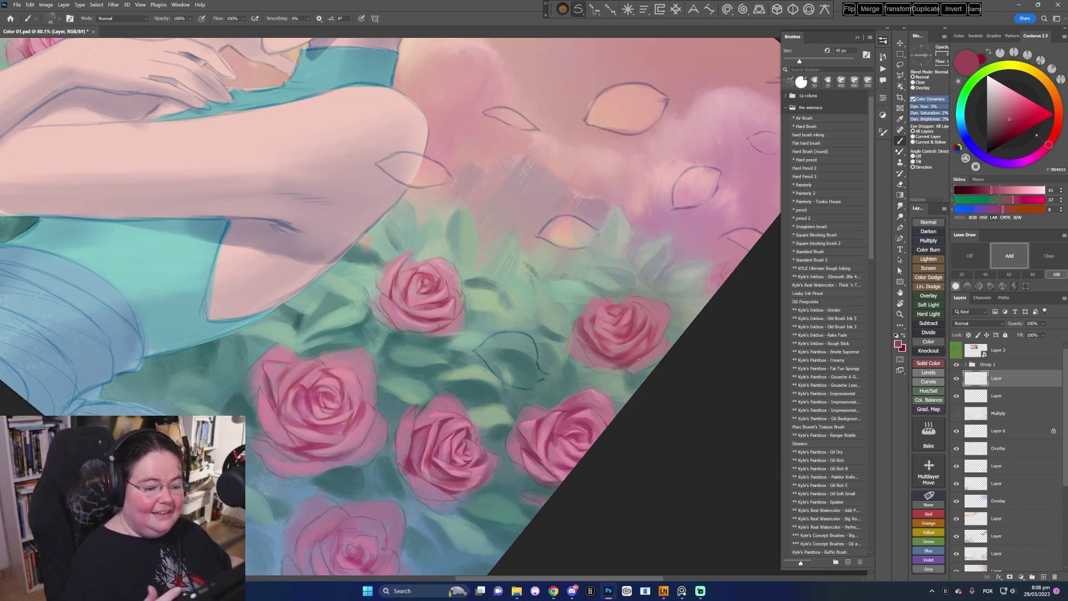
# - Add lighter pink highlights to the uppermost right-hand rose's petals with a 40 px brush
pyautogui.keyDown('alt'); pyautogui.click(599, 319); pyautogui.keyUp('alt')
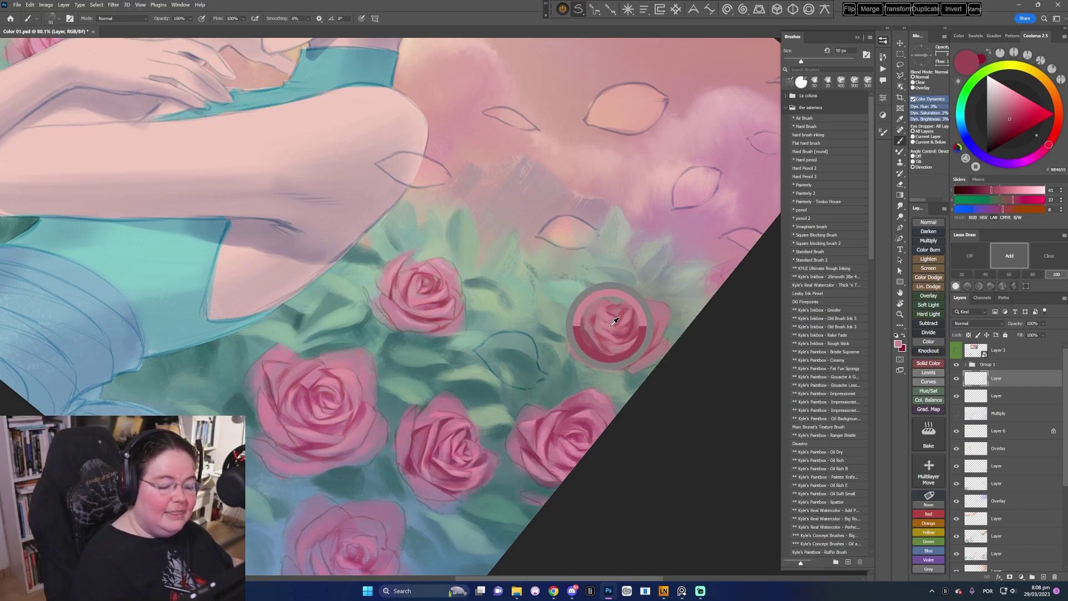
pyautogui.click(1008, 96)
pyautogui.press('[')
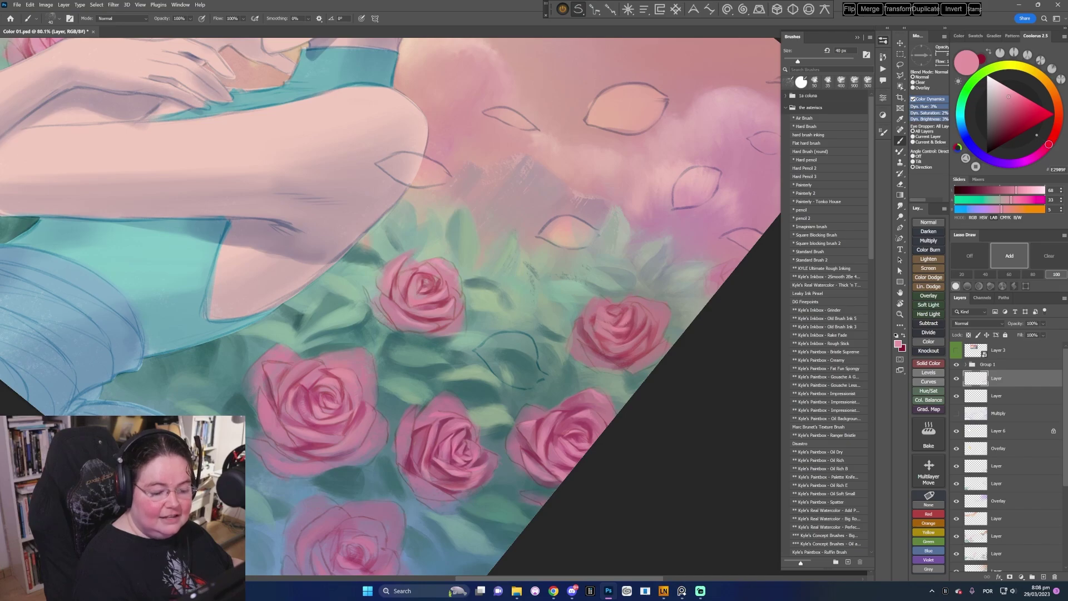
pyautogui.moveTo(640, 323); pyautogui.dragTo(639, 326)
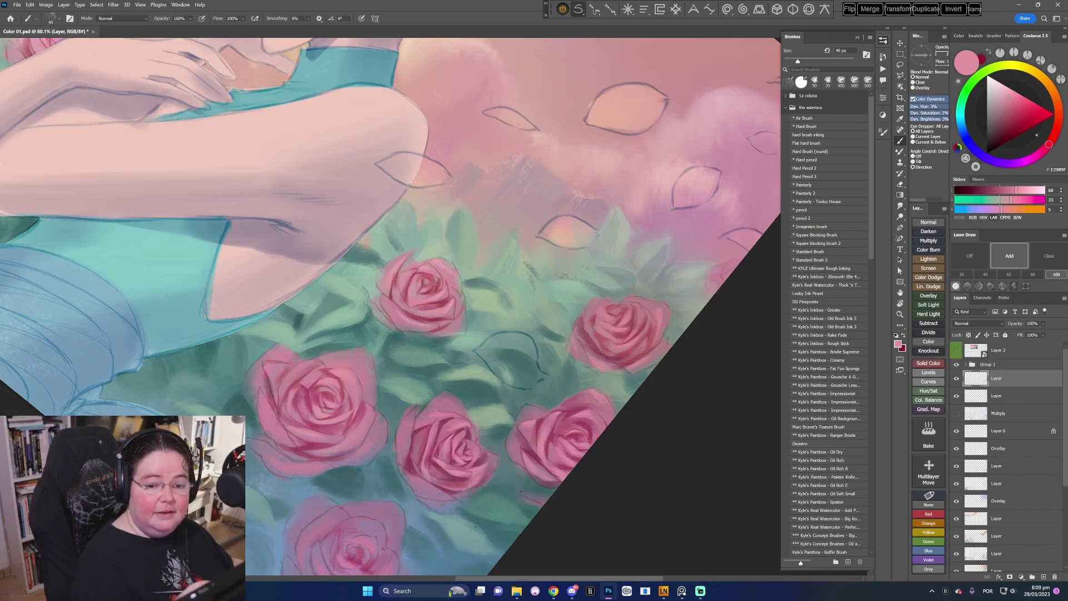
# - Refine the folds and outer petal edges of the uppermost right-hand rose with pinks sampled from its own petals
pyautogui.keyDown('alt'); pyautogui.click(623, 325); pyautogui.keyUp('alt')
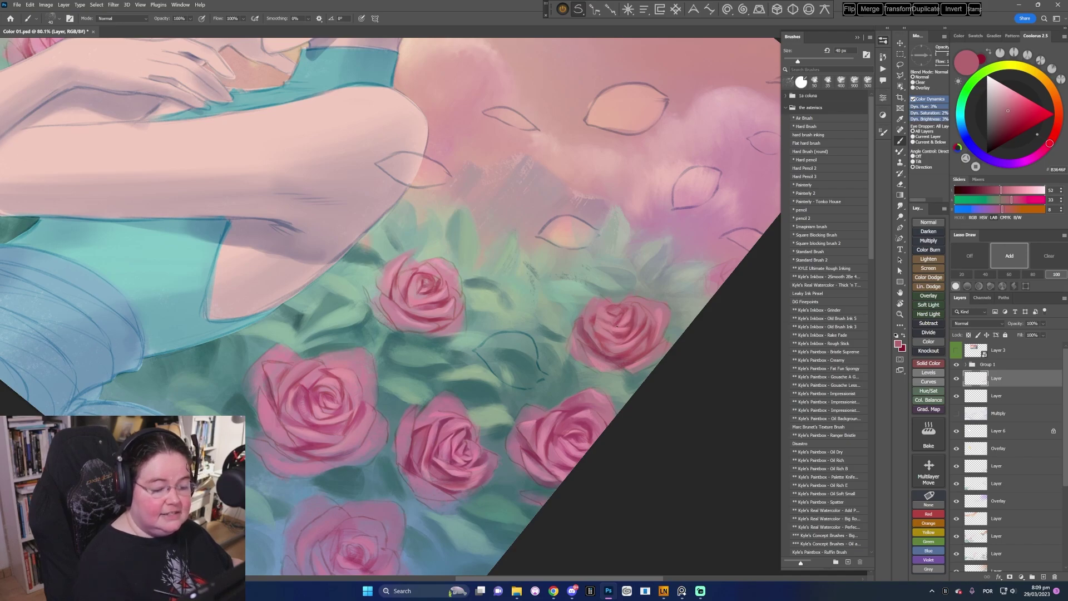
pyautogui.moveTo(613, 434); pyautogui.dragTo(618, 428)
pyautogui.keyDown('alt'); pyautogui.click(601, 345); pyautogui.keyUp('alt')
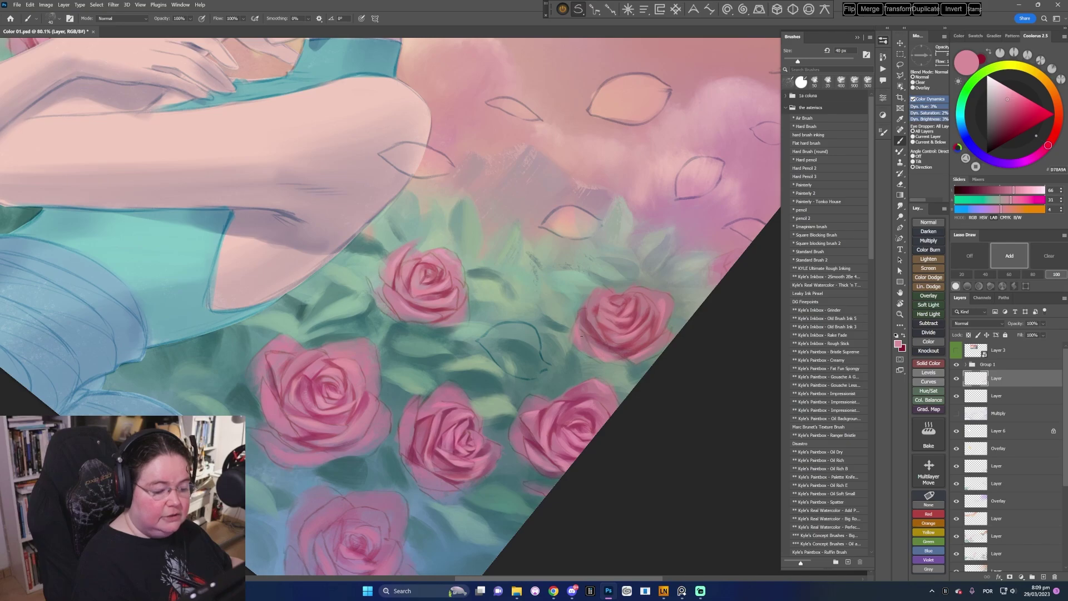
pyautogui.keyDown('alt'); pyautogui.click(661, 297); pyautogui.keyUp('alt')
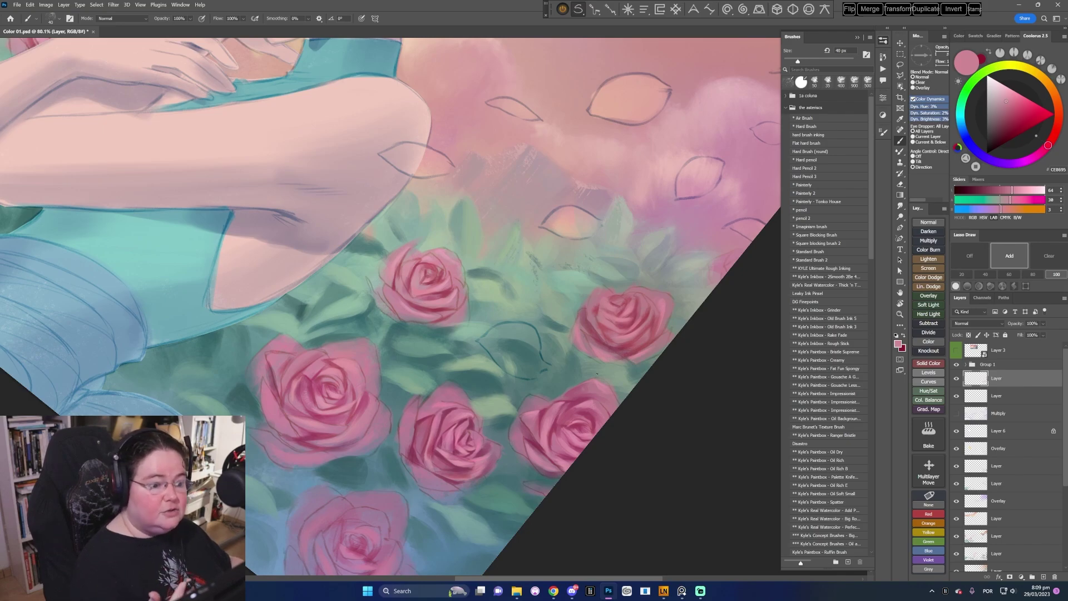
# - Refine the small rose beside the figure's shoulder with sampled pinks and darker crimson in its folds, using a 35 to 40 px brush
pyautogui.moveTo(390, 279); pyautogui.dragTo(561, 303)
pyautogui.keyDown('alt'); pyautogui.click(562, 301); pyautogui.keyUp('alt')
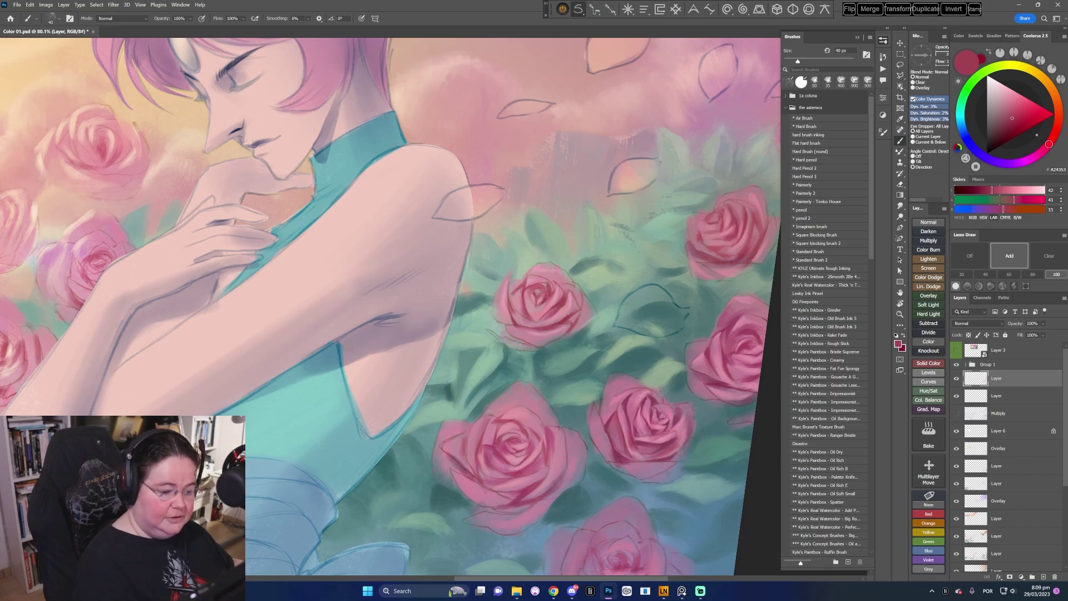
pyautogui.keyDown('alt'); pyautogui.click(557, 320); pyautogui.keyUp('alt')
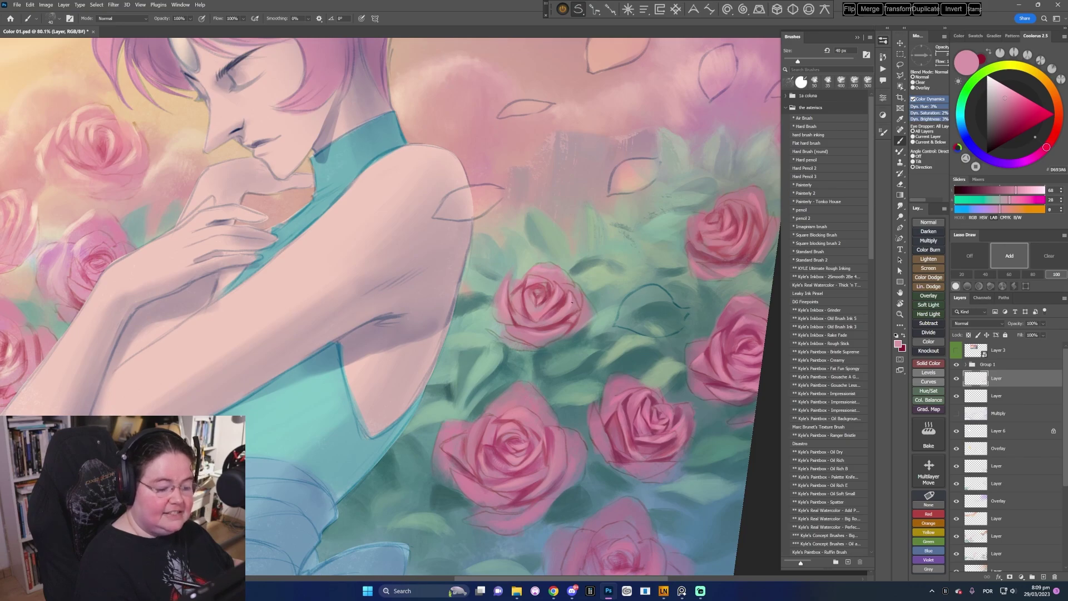
pyautogui.keyDown('alt'); pyautogui.click(563, 322); pyautogui.keyUp('alt')
pyautogui.click(1008, 129)
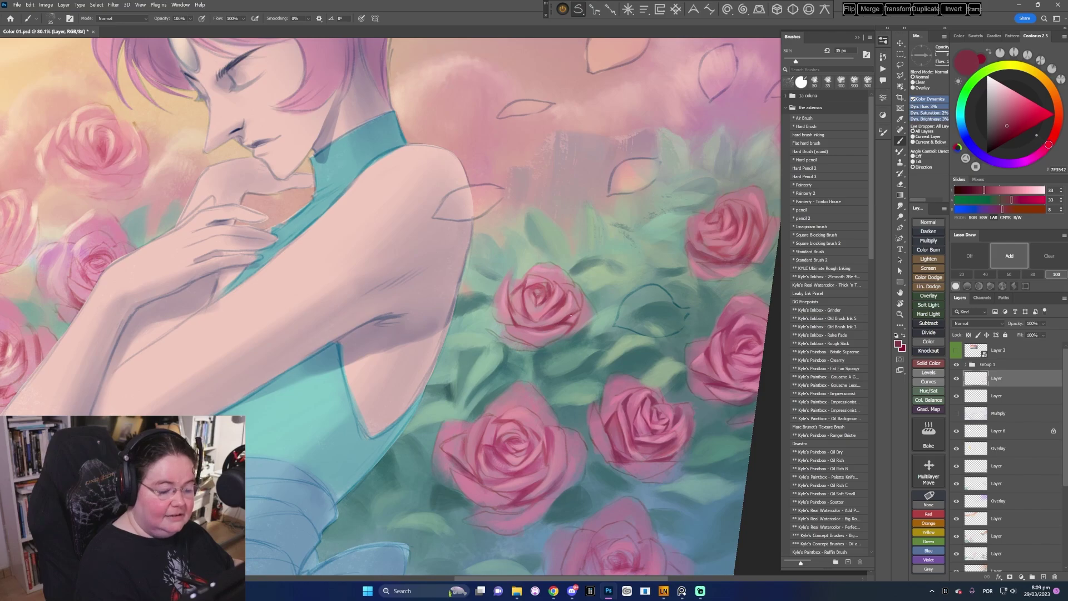
pyautogui.moveTo(667, 359); pyautogui.dragTo(557, 426)
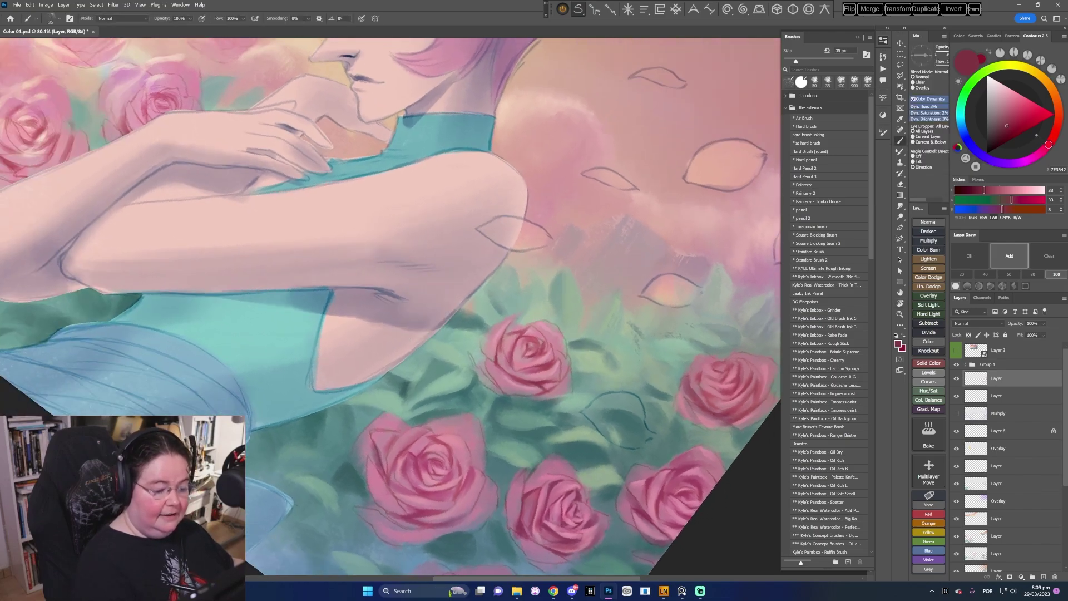
pyautogui.click(1005, 130)
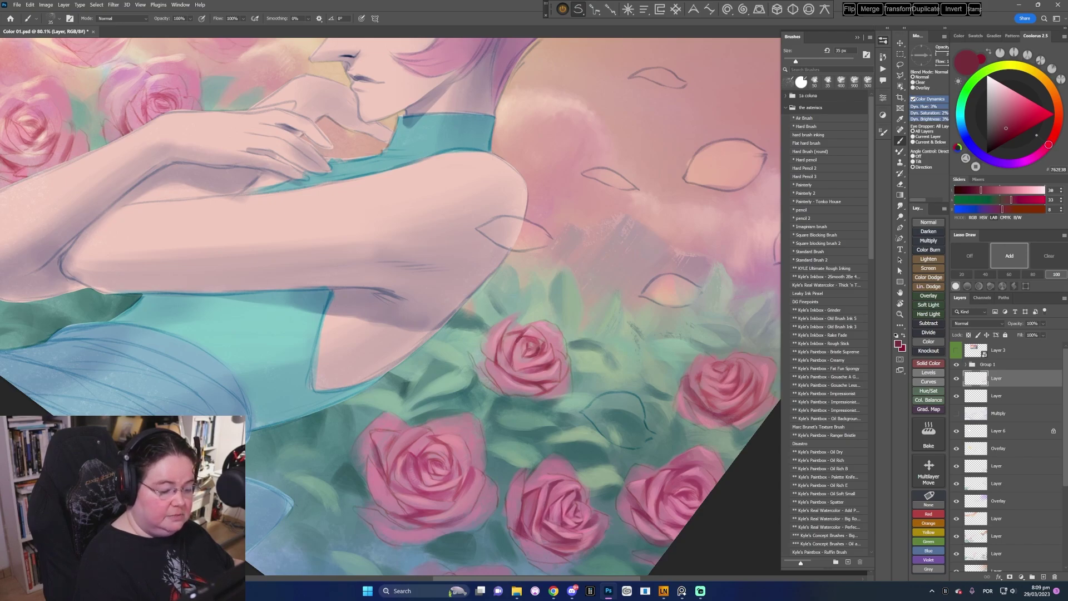
pyautogui.press('Escape')
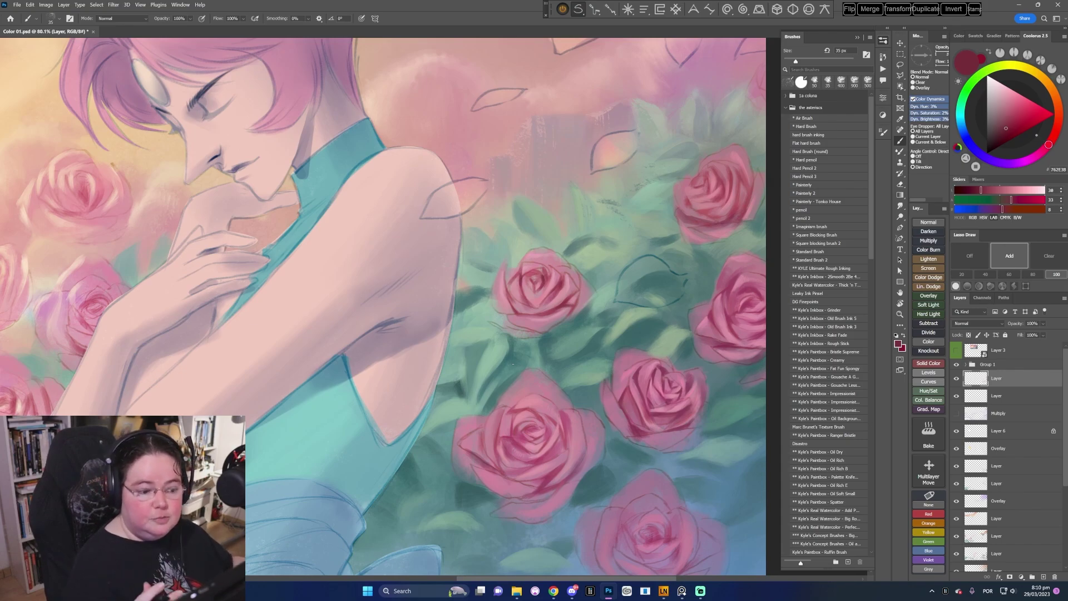
# - Deepen the shadows between the petals of the large rose below the small one with dark crimson and a 40 px brush
pyautogui.moveTo(608, 406); pyautogui.dragTo(626, 390)
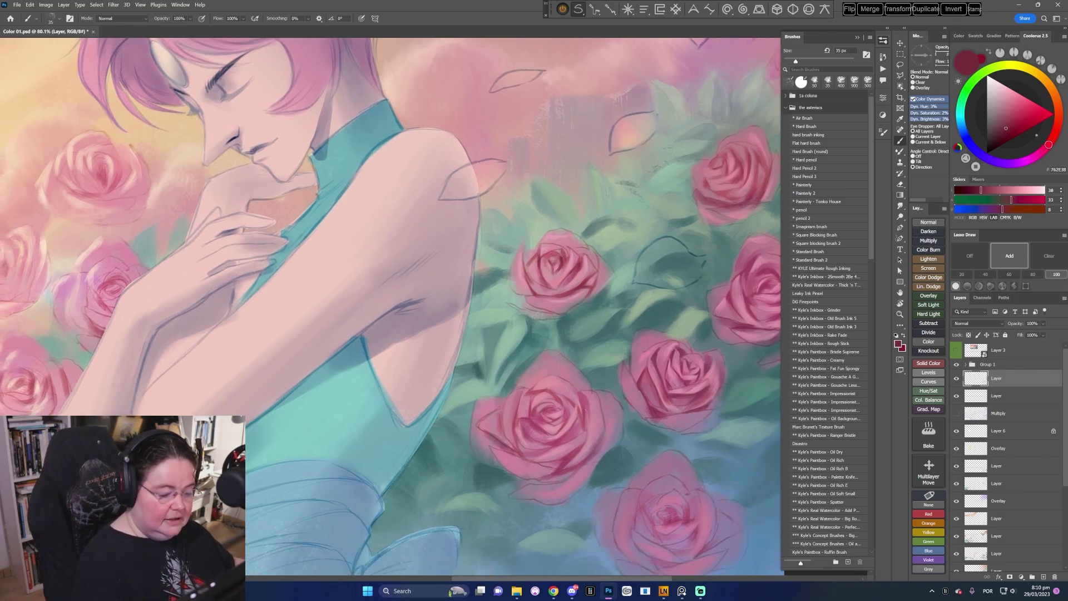
pyautogui.moveTo(1004, 134); pyautogui.dragTo(1012, 127)
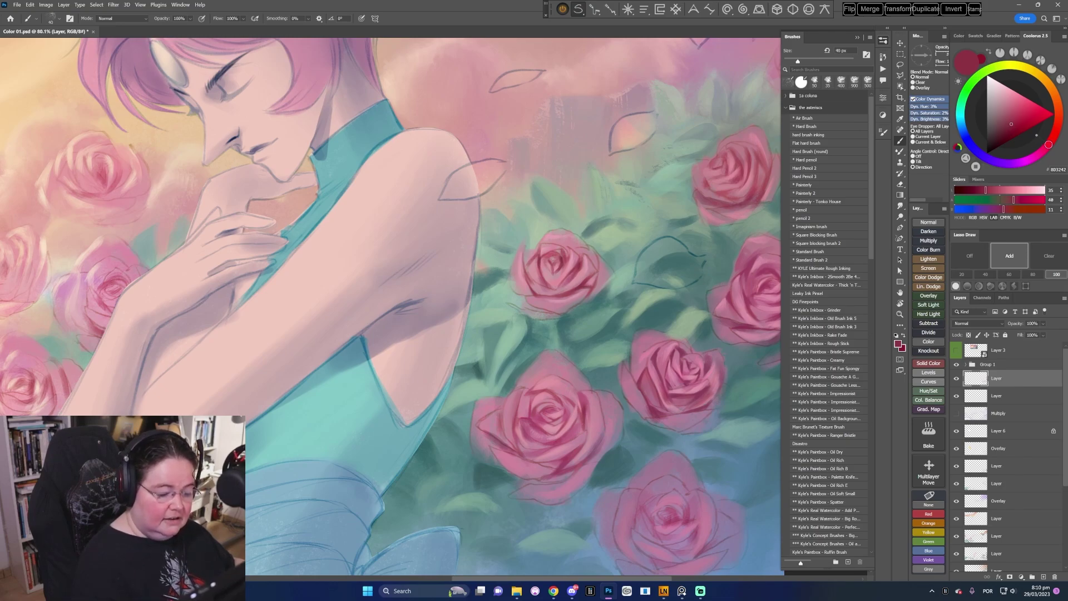
pyautogui.moveTo(583, 426)
pyautogui.mouseDown()
pyautogui.moveTo(586, 412)
pyautogui.moveTo(575, 414)
pyautogui.mouseUp()
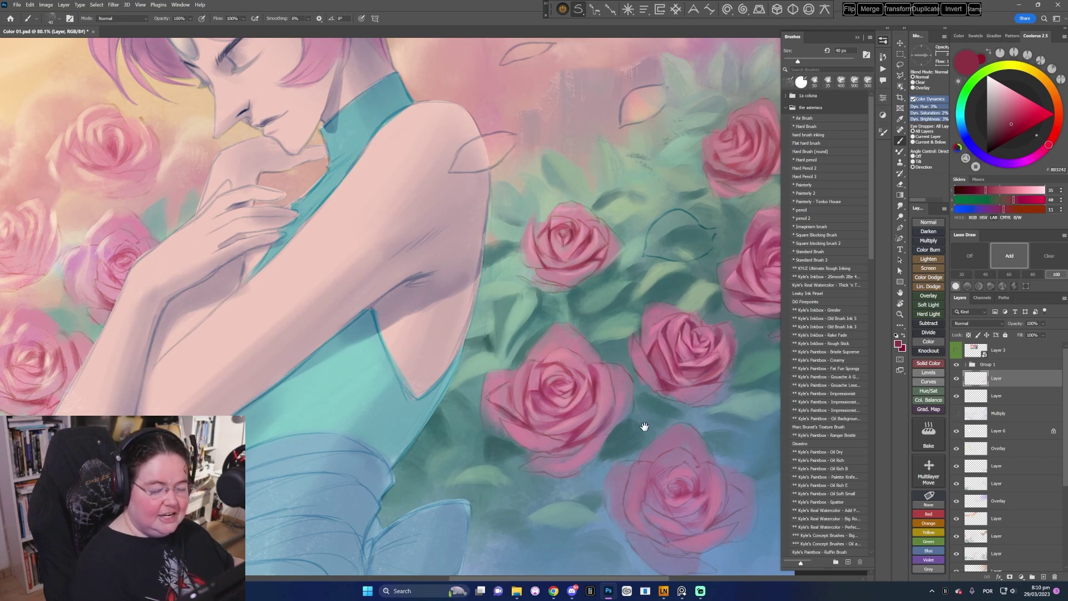
pyautogui.scroll(-2, 644, 425)
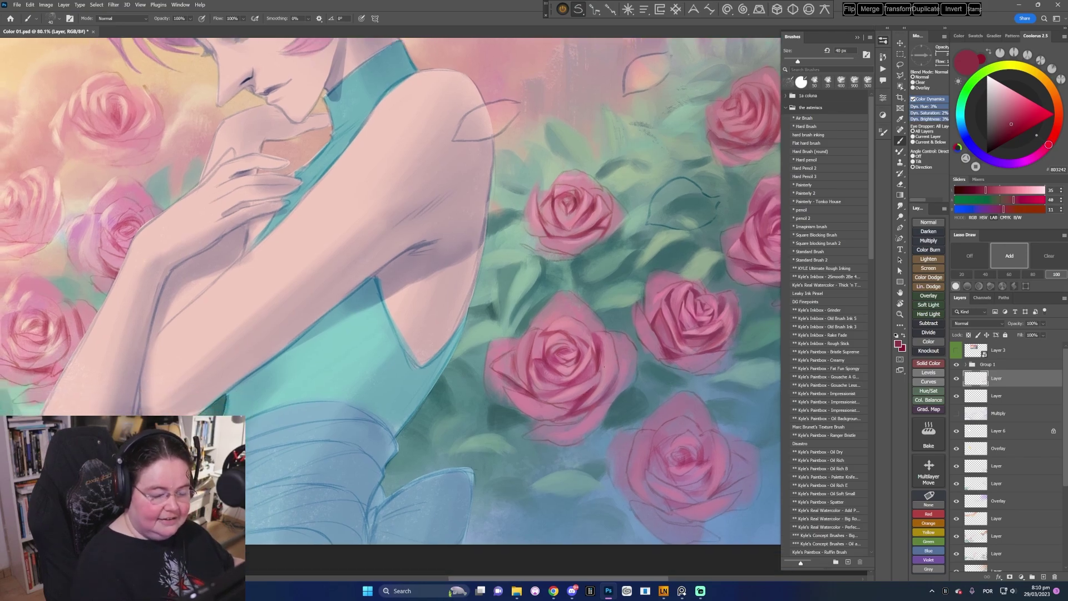
pyautogui.moveTo(1011, 127); pyautogui.dragTo(1010, 130)
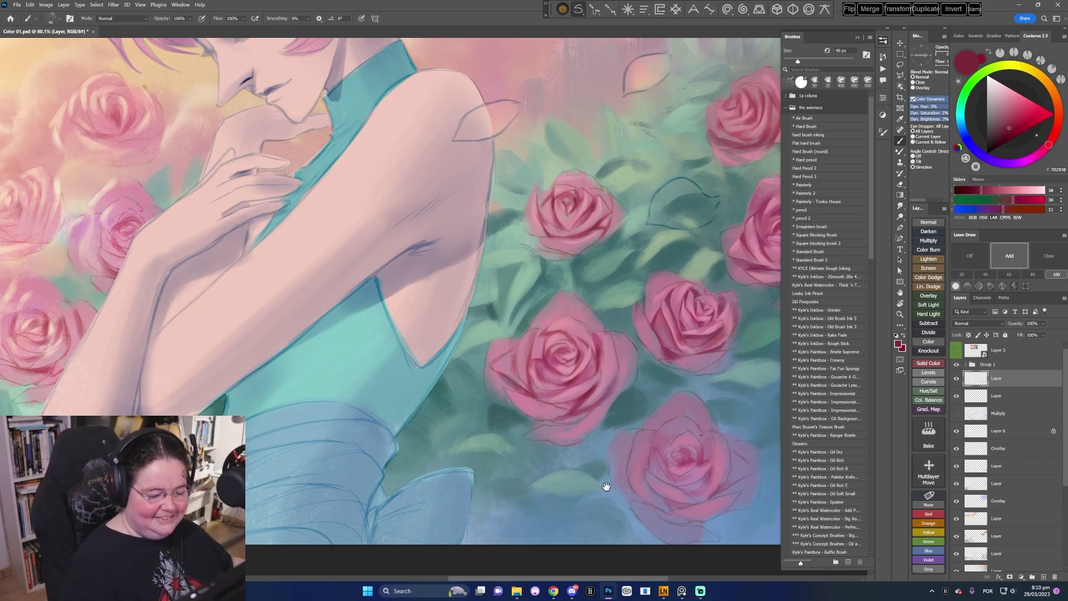
# - Paint the petal midtones of the lowest rose near the canvas's lower edge with its sampled pinks, using a 45 to 60 px brush
pyautogui.moveTo(606, 489); pyautogui.dragTo(506, 448)
pyautogui.keyDown('alt'); pyautogui.click(598, 429); pyautogui.keyUp('alt')
pyautogui.press(']')
pyautogui.press(']')
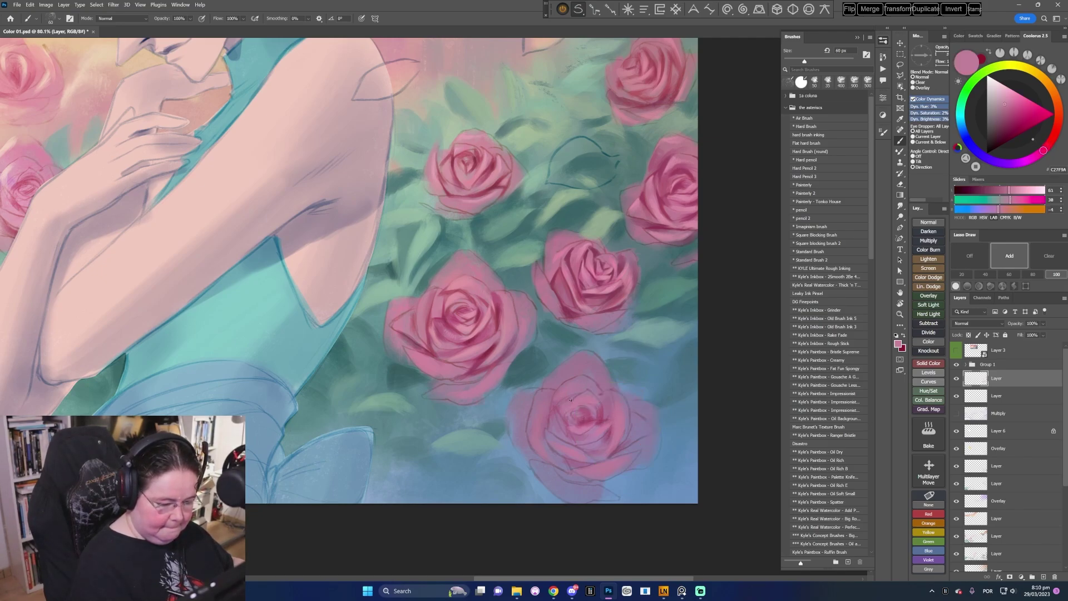
pyautogui.press('[')
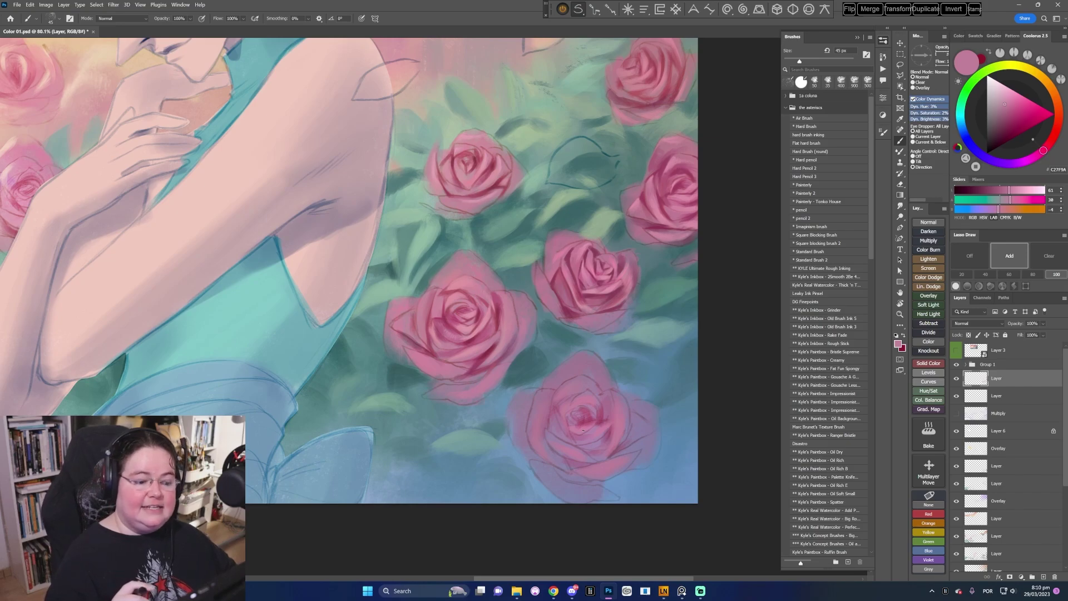
pyautogui.keyDown('alt'); pyautogui.click(583, 391); pyautogui.keyUp('alt')
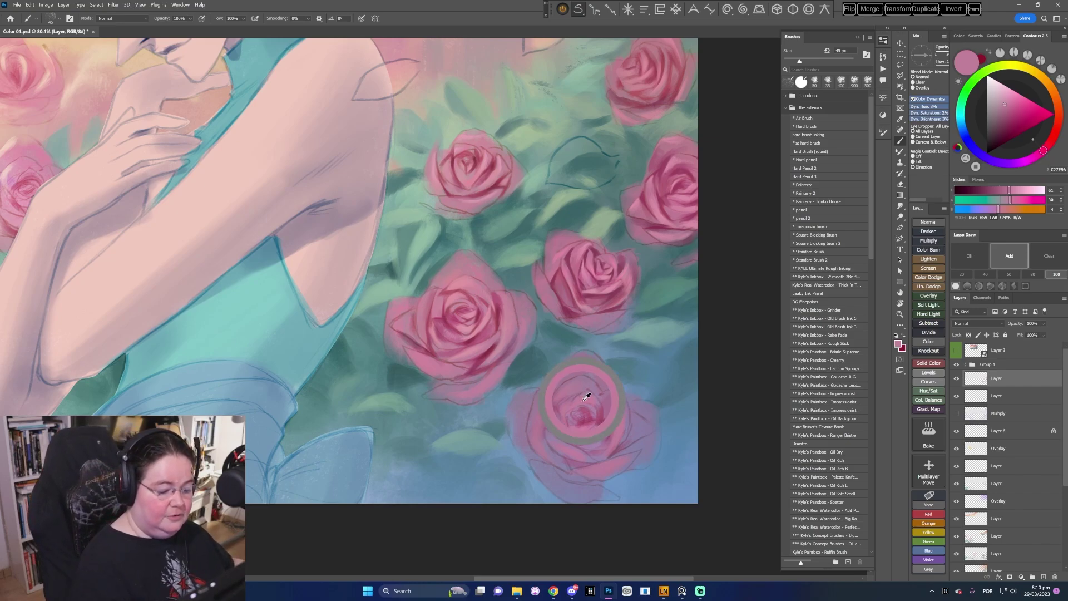
pyautogui.click(1010, 100)
pyautogui.press(']')
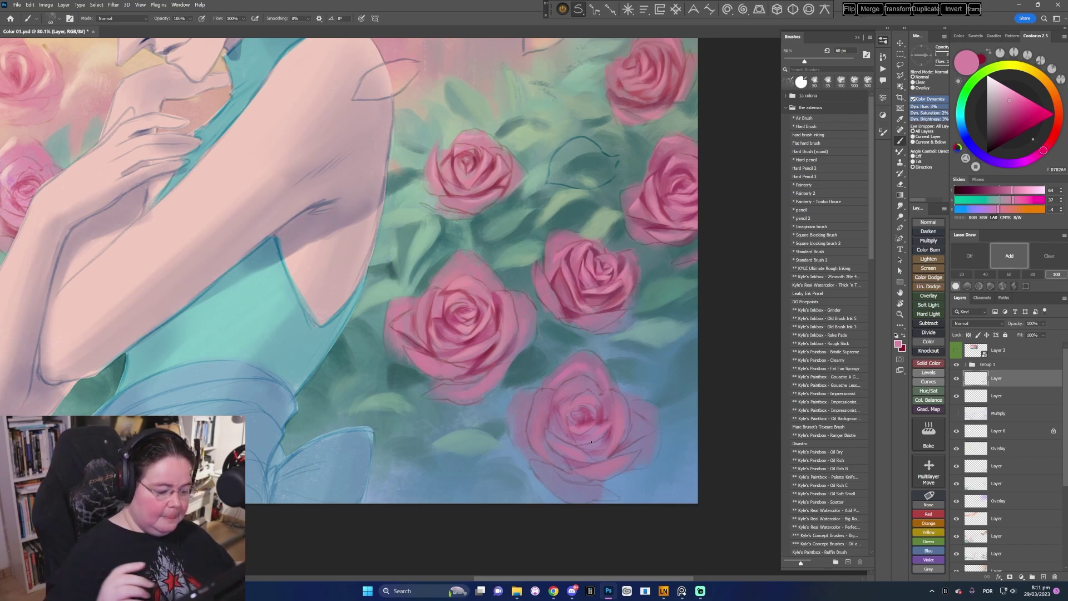
pyautogui.moveTo(590, 442); pyautogui.dragTo(573, 388)
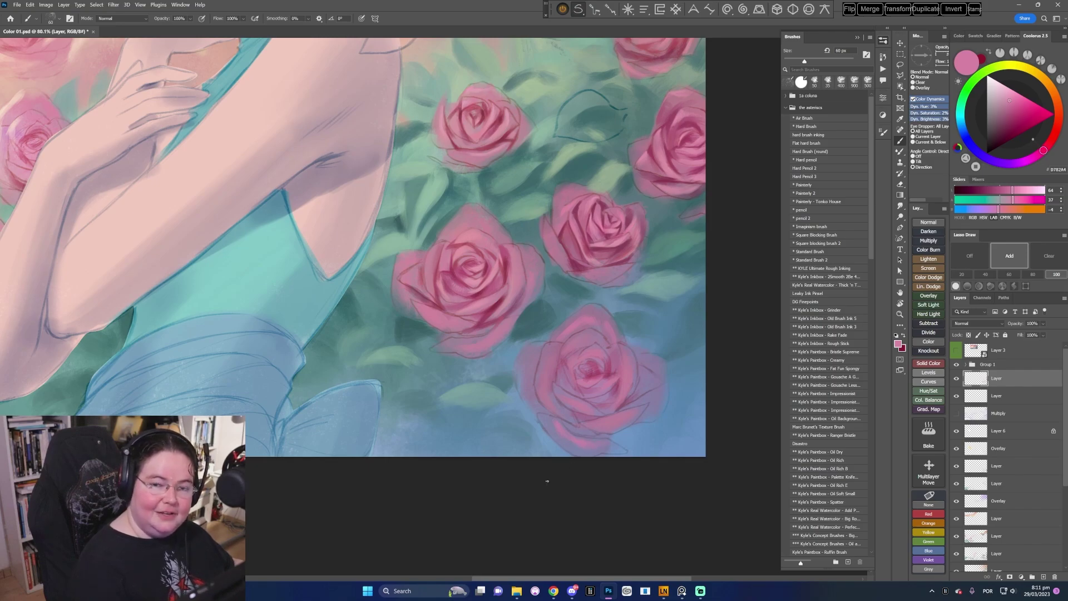
# - Sample pinks from the lowest rose, darken to deep magenta, and paint its inner petal shadows with a 40 to 50 px brush
pyautogui.keyDown('alt'); pyautogui.click(588, 378); pyautogui.keyUp('alt')
pyautogui.press('[')
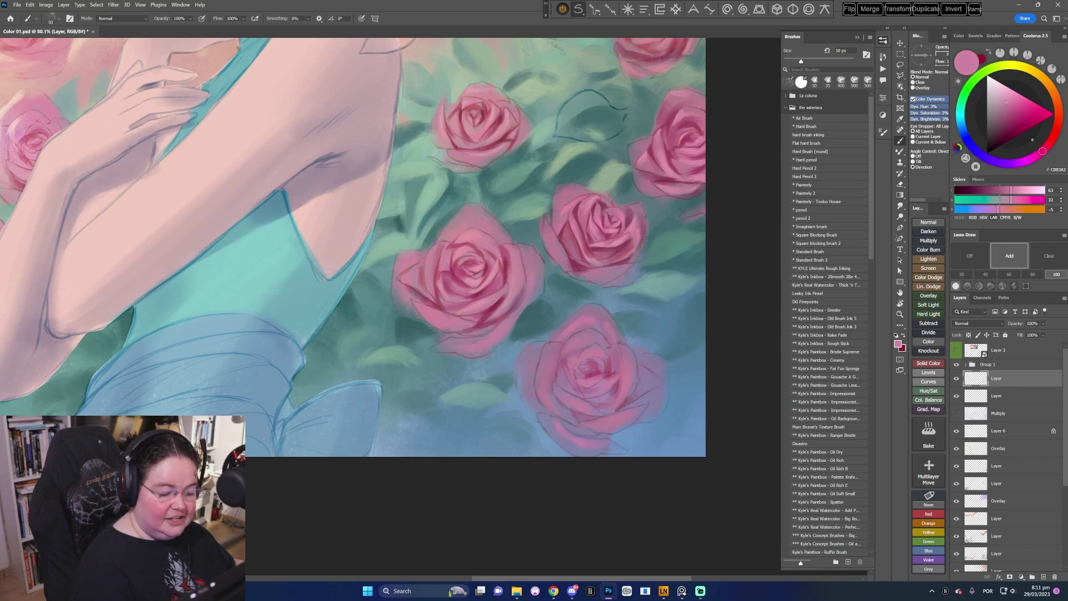
pyautogui.keyDown('alt'); pyautogui.click(611, 371); pyautogui.keyUp('alt')
pyautogui.press('[')
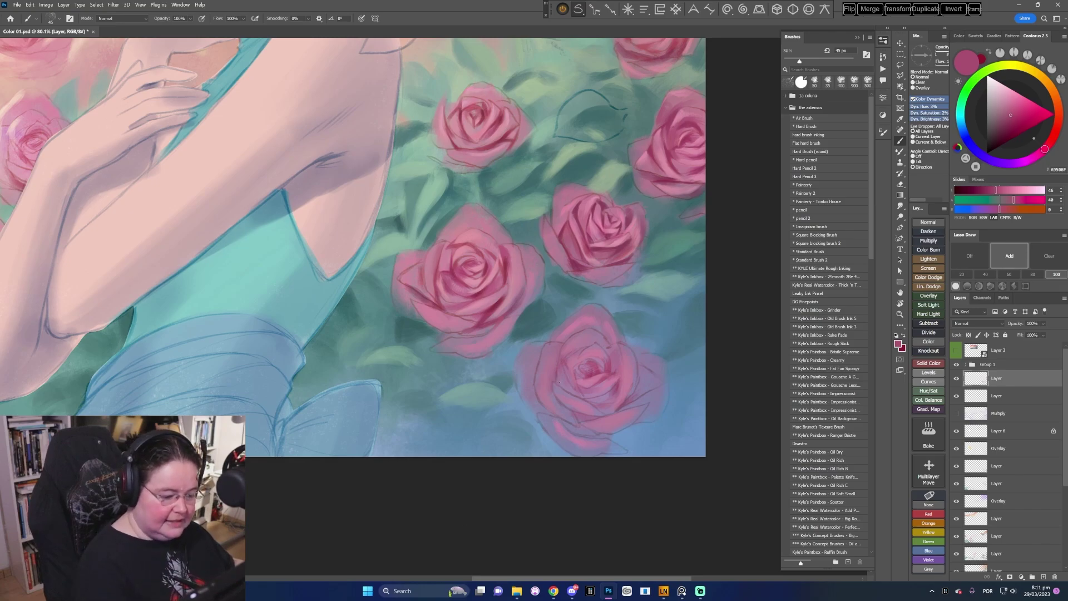
pyautogui.moveTo(1013, 119); pyautogui.dragTo(1012, 123)
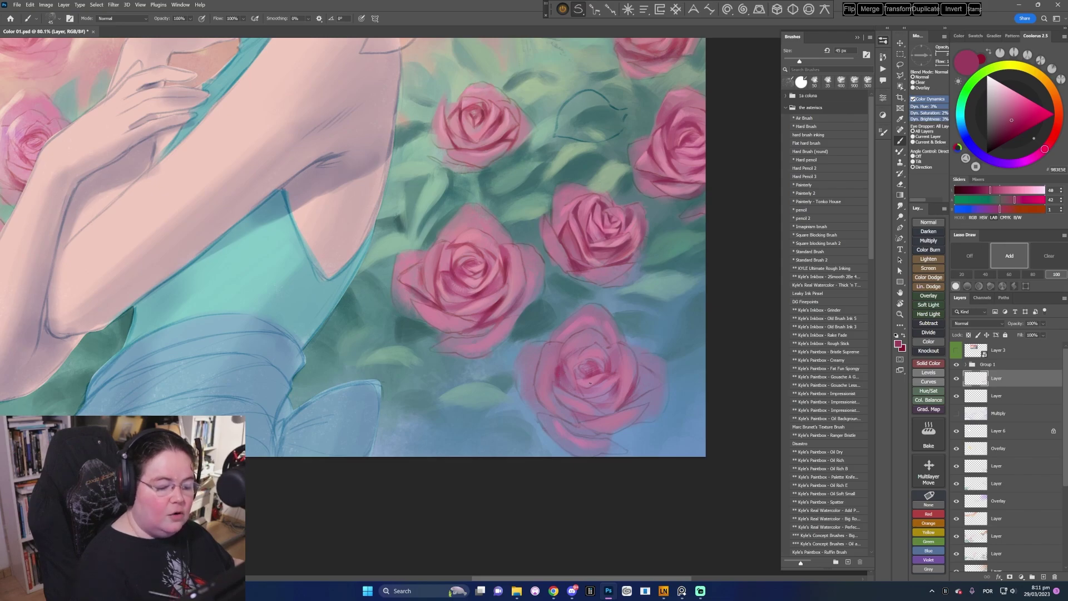
pyautogui.press('[')
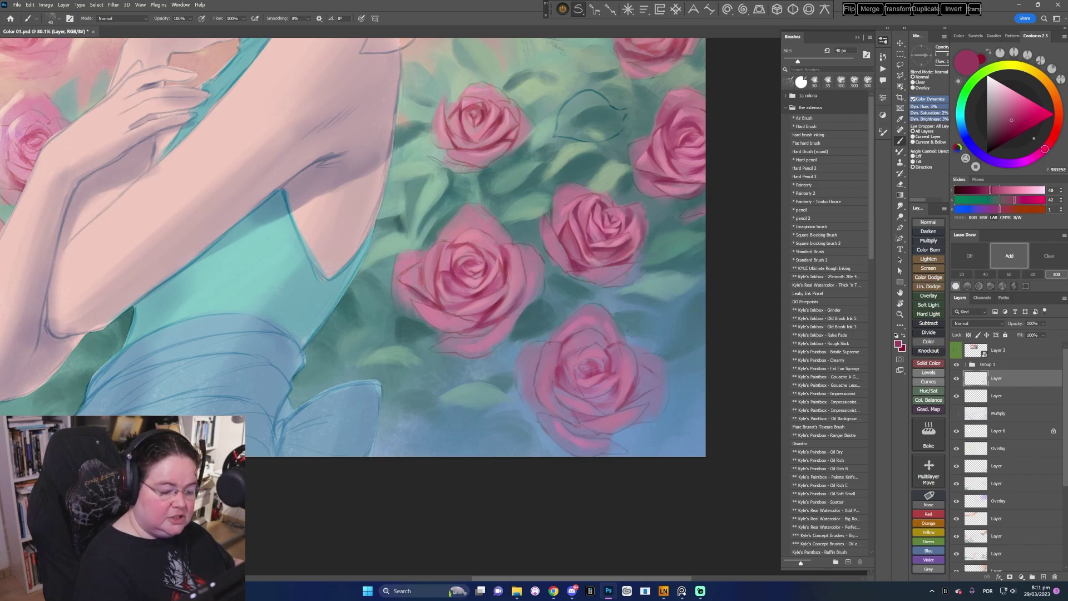
# - Sample mauve pinks from the lowest rose, shift them brighter and more saturated, and paint its petal highlights with a 40 px brush
pyautogui.keyDown('alt'); pyautogui.click(608, 343); pyautogui.keyUp('alt')
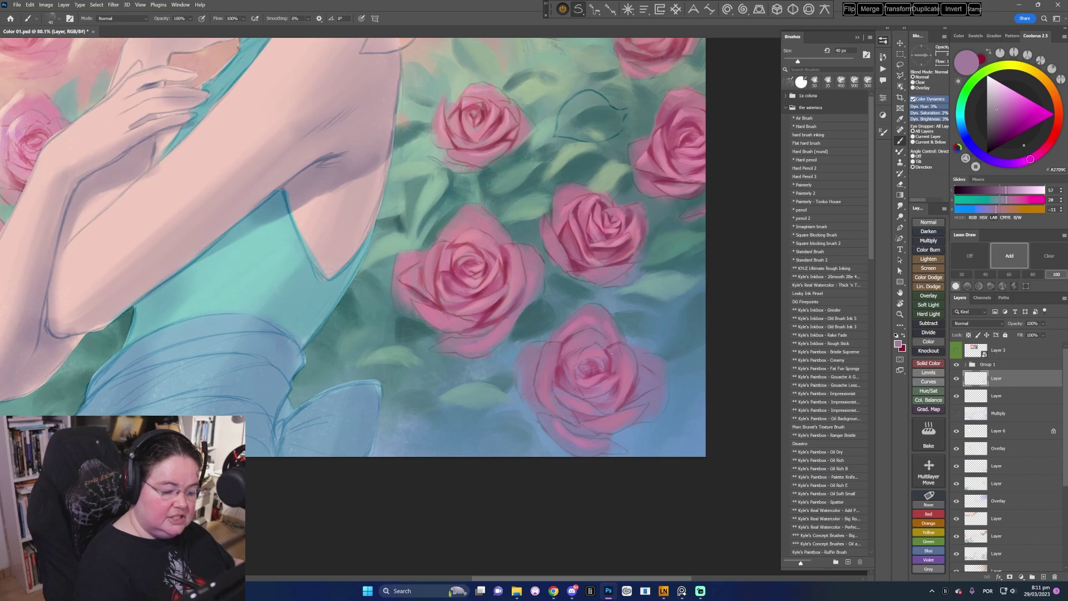
pyautogui.keyDown('alt'); pyautogui.click(574, 338); pyautogui.keyUp('alt')
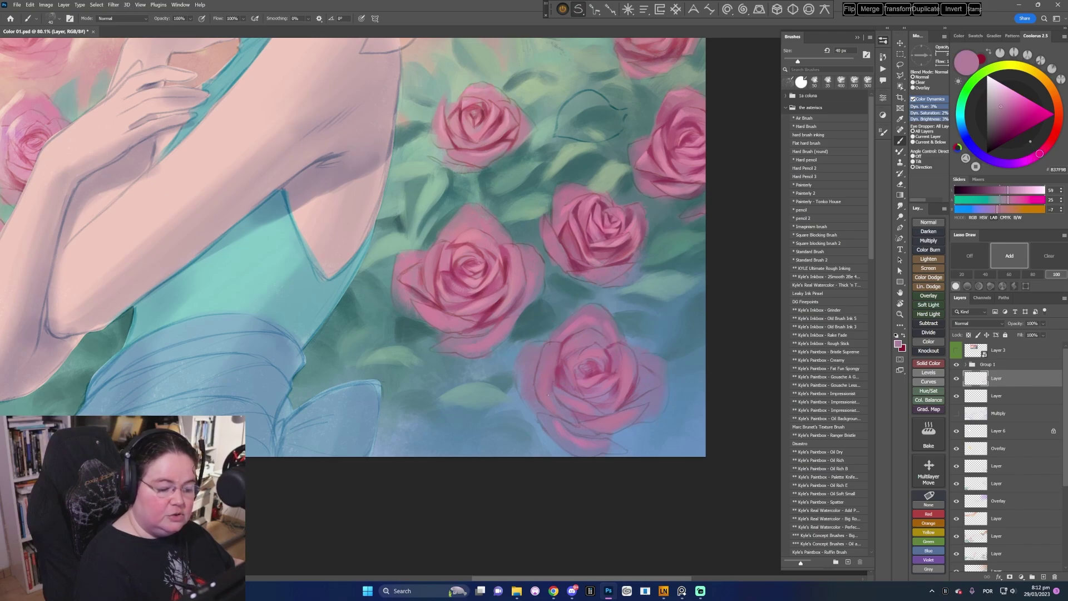
pyautogui.moveTo(1000, 108); pyautogui.dragTo(1007, 102)
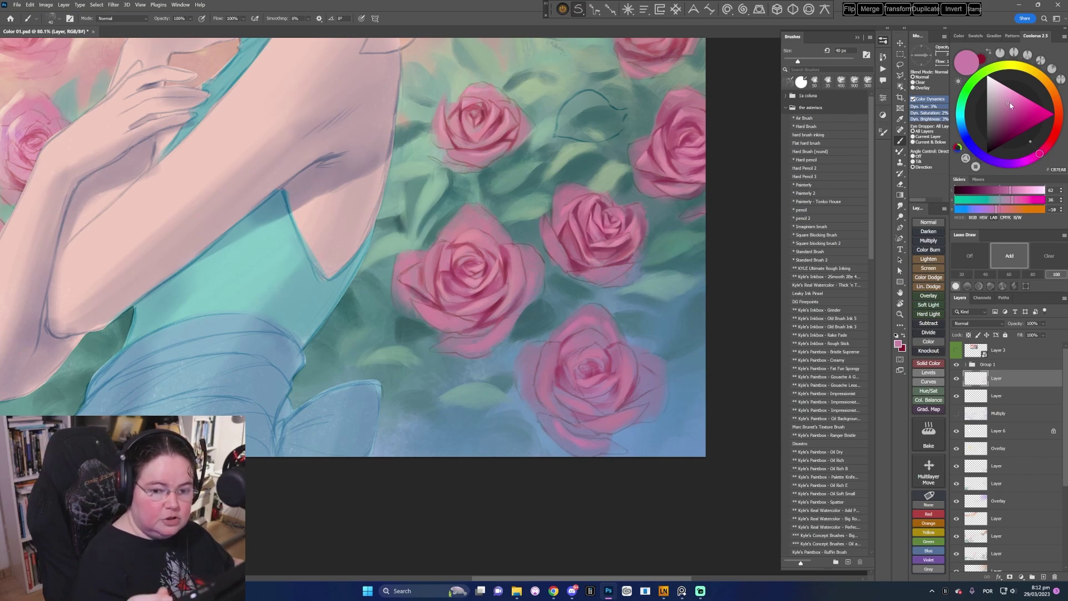
pyautogui.moveTo(1010, 102); pyautogui.dragTo(1013, 102)
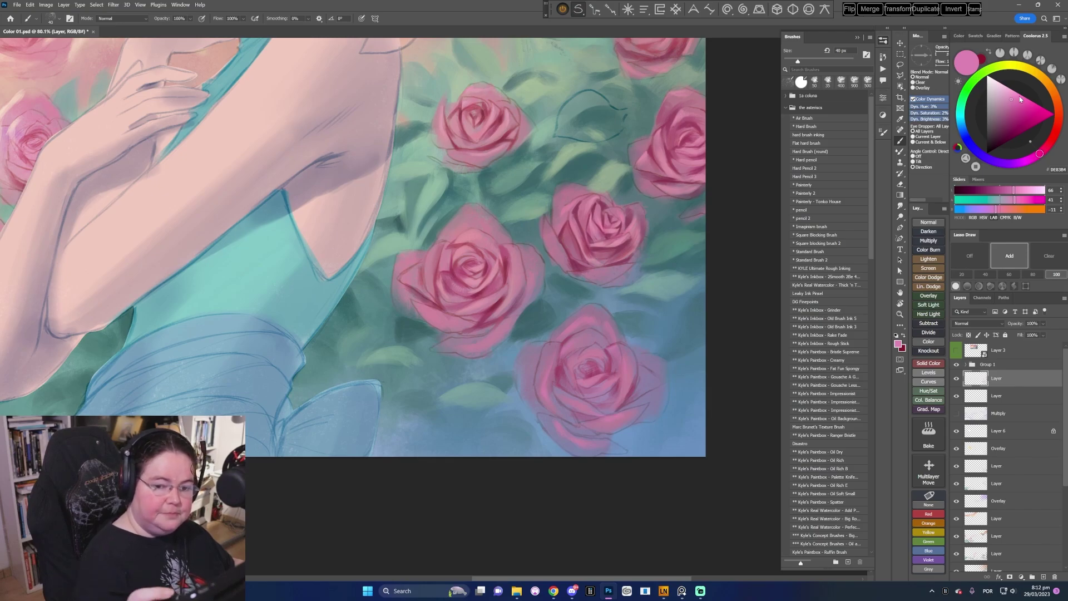
pyautogui.moveTo(1039, 154); pyautogui.dragTo(1043, 154)
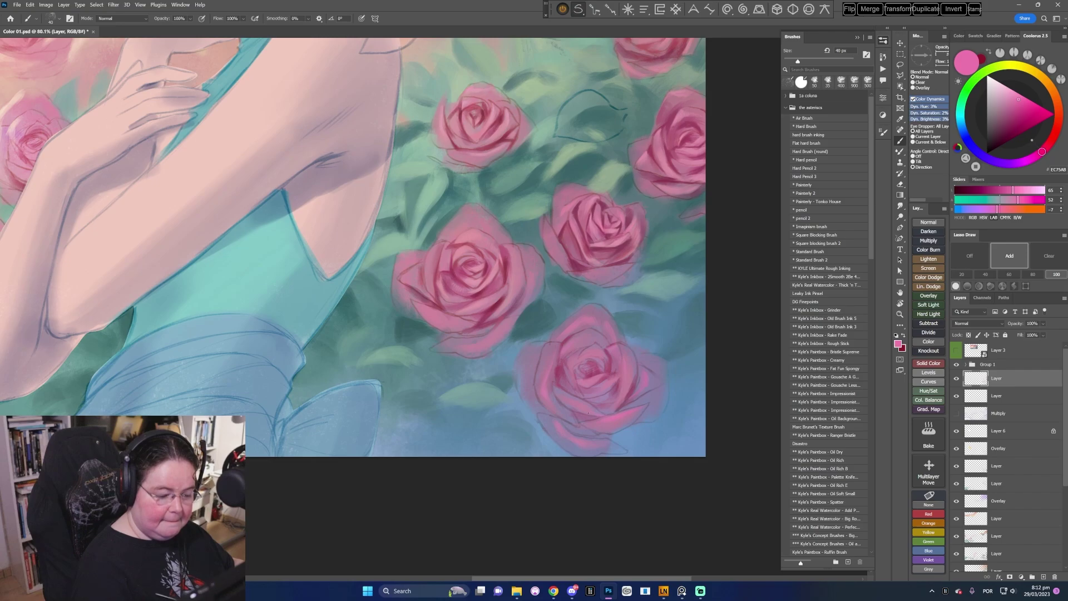
# - Refine the outer petals of the lowest rose with softer pinks sampled from its own petals, using a 50 px brush
pyautogui.keyDown('alt'); pyautogui.click(625, 367); pyautogui.keyUp('alt')
pyautogui.press(']')
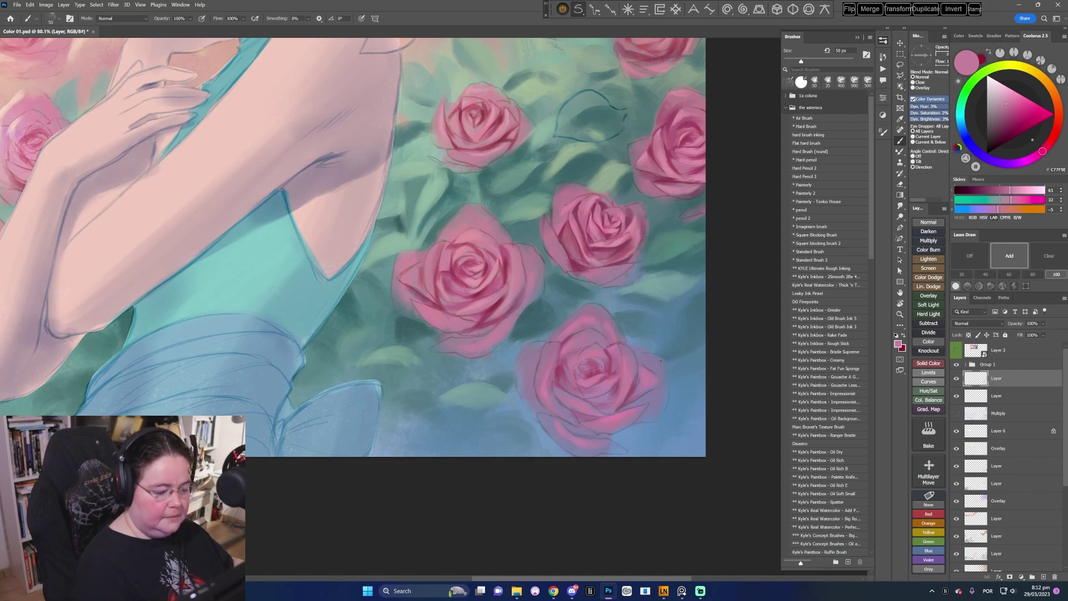
pyautogui.keyDown('alt'); pyautogui.click(561, 337); pyautogui.keyUp('alt')
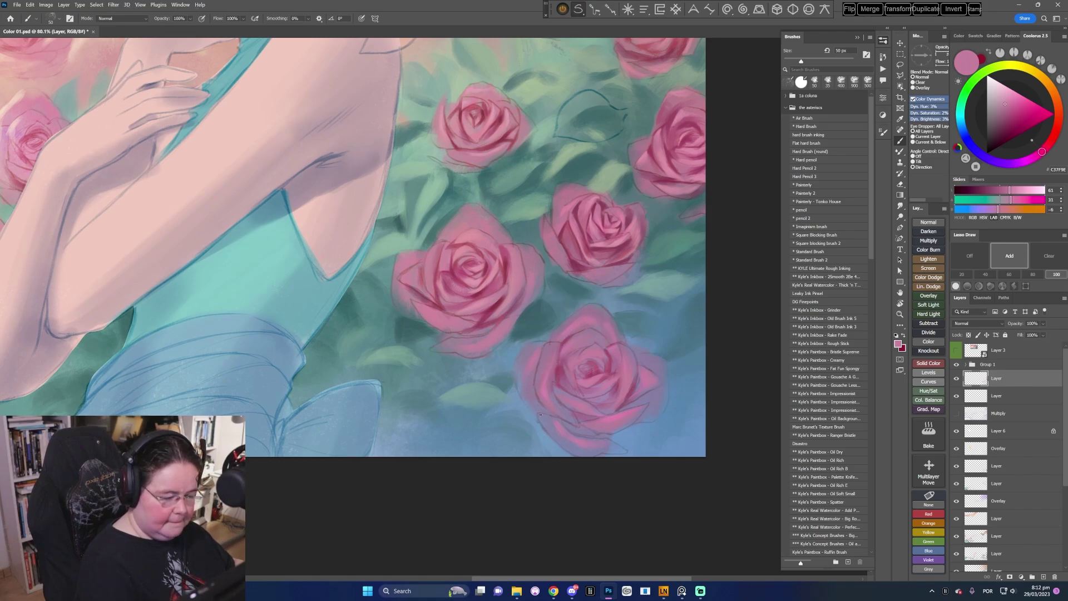
pyautogui.moveTo(616, 425); pyautogui.dragTo(602, 413)
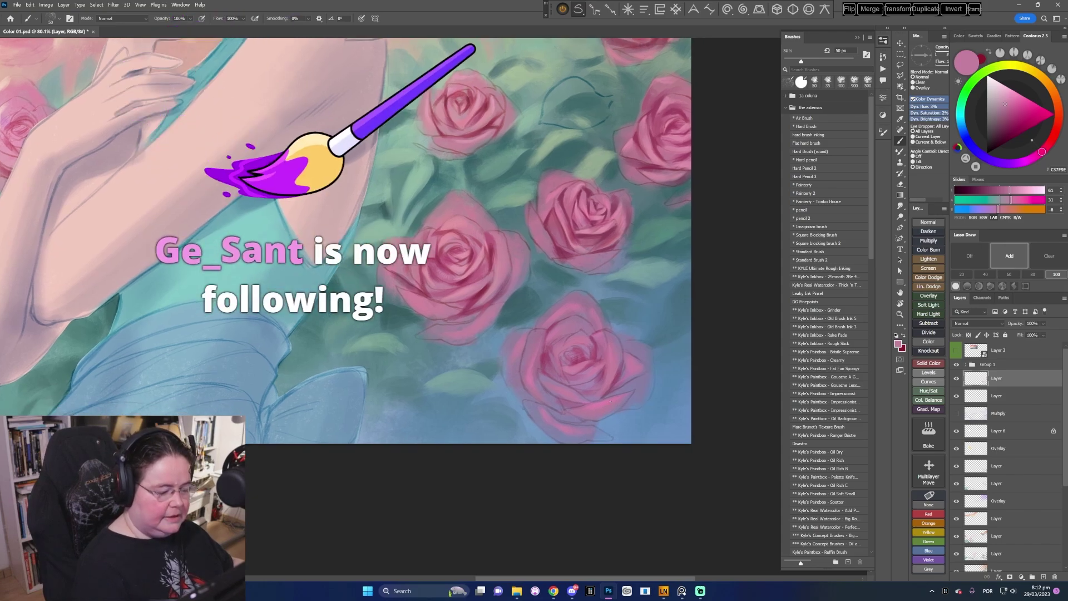
# - Paint dark wine-red creases around the centre of the lowest rose with sampled shadow colours and a 40 to 45 px brush
pyautogui.keyDown('alt'); pyautogui.click(595, 344); pyautogui.keyUp('alt')
pyautogui.keyDown('alt'); pyautogui.click(596, 358); pyautogui.keyUp('alt')
pyautogui.press('[')
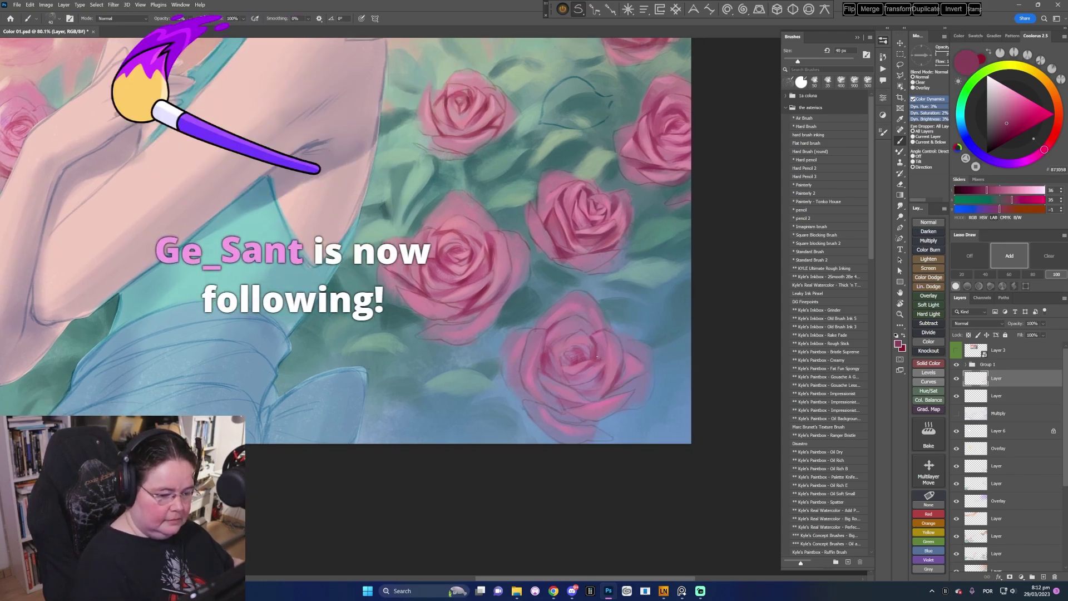
pyautogui.keyDown('alt'); pyautogui.click(596, 349); pyautogui.keyUp('alt')
pyautogui.press('[')
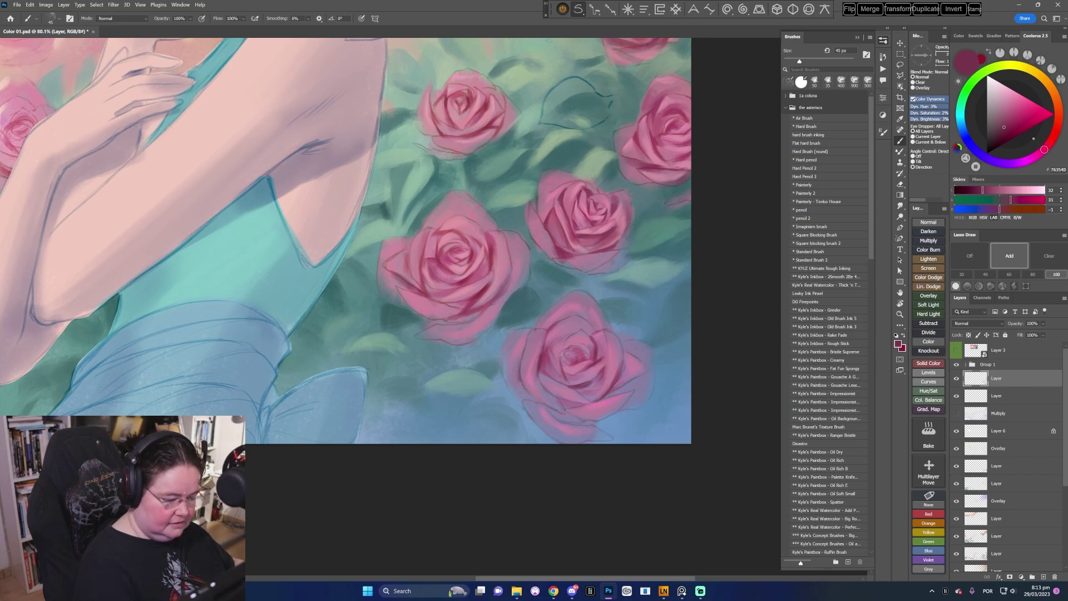
# - Strengthen the shadows under the lowest rose's outer petals with saturated and darker magenta, using a 45 to 50 px brush
pyautogui.keyDown('alt'); pyautogui.click(545, 346); pyautogui.keyUp('alt')
pyautogui.moveTo(1004, 118); pyautogui.dragTo(1014, 121)
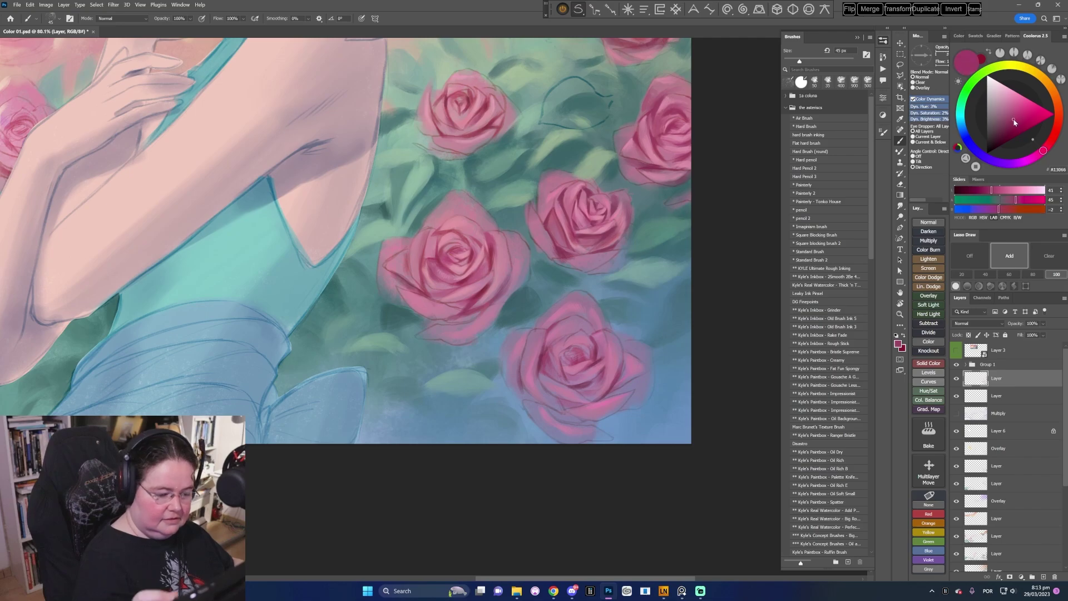
pyautogui.moveTo(520, 384); pyautogui.dragTo(522, 397)
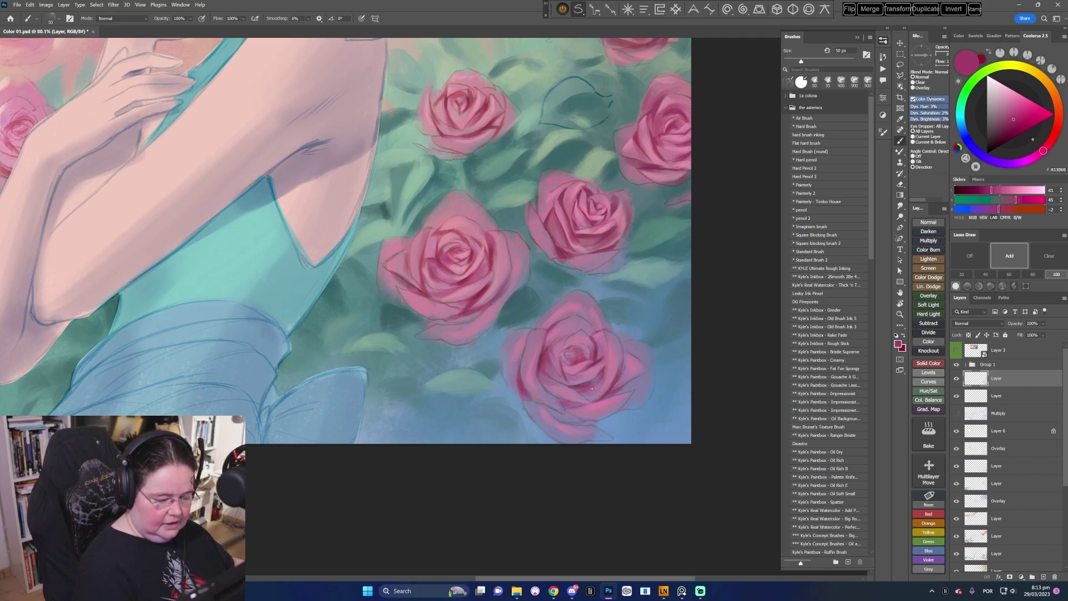
pyautogui.moveTo(1007, 118); pyautogui.dragTo(1006, 124)
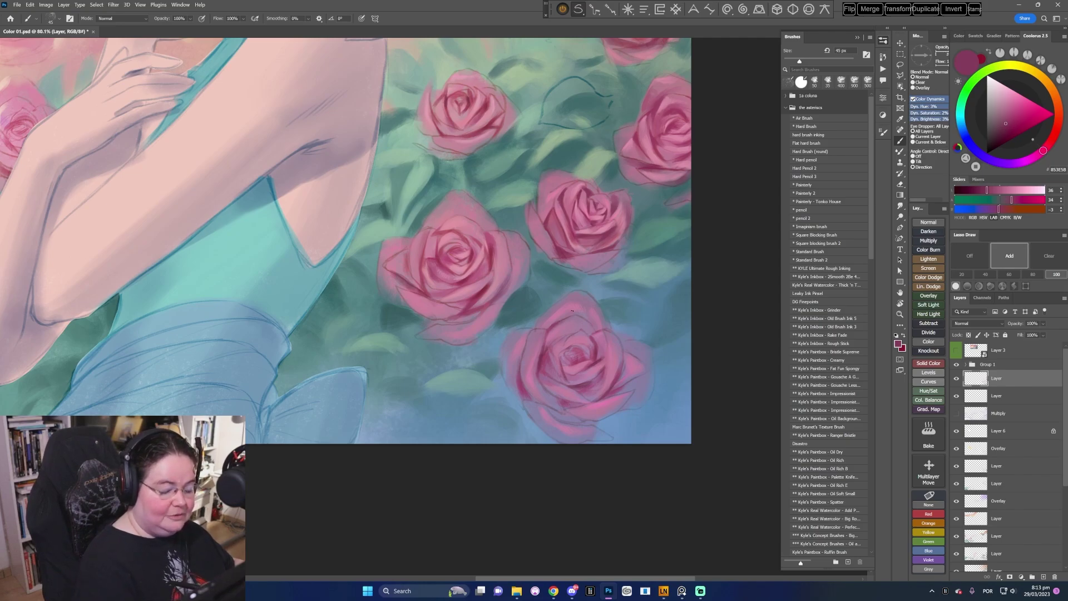
# - Refine the upper outer petals of the lowest rose with mauve pinks sampled from them and shifted more saturated, using a 45 to 50 px brush
pyautogui.keyDown('alt'); pyautogui.click(562, 331); pyautogui.keyUp('alt')
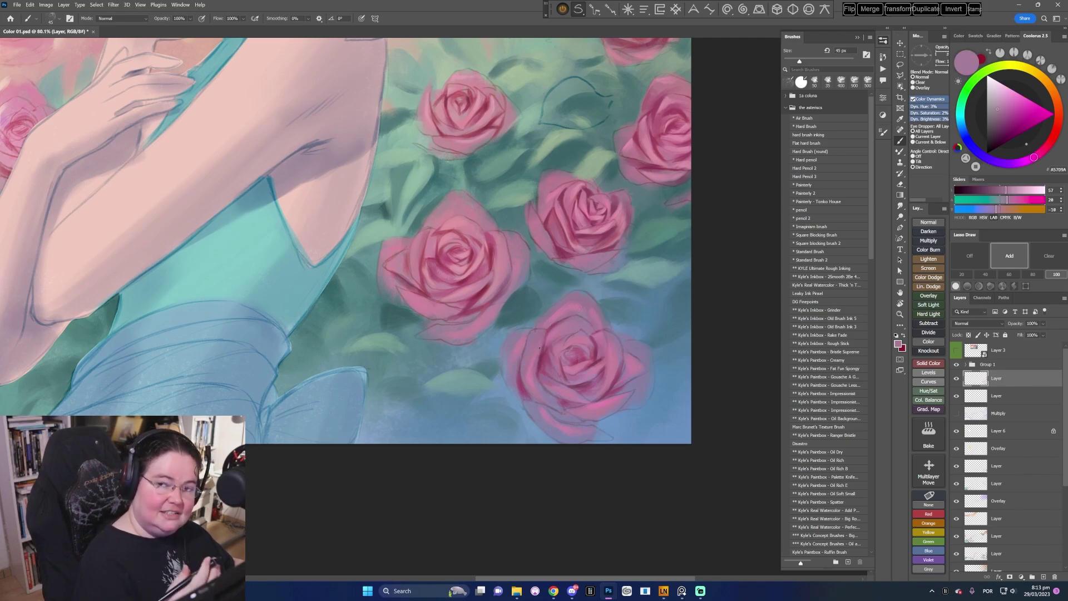
pyautogui.keyDown('alt'); pyautogui.click(537, 330); pyautogui.keyUp('alt')
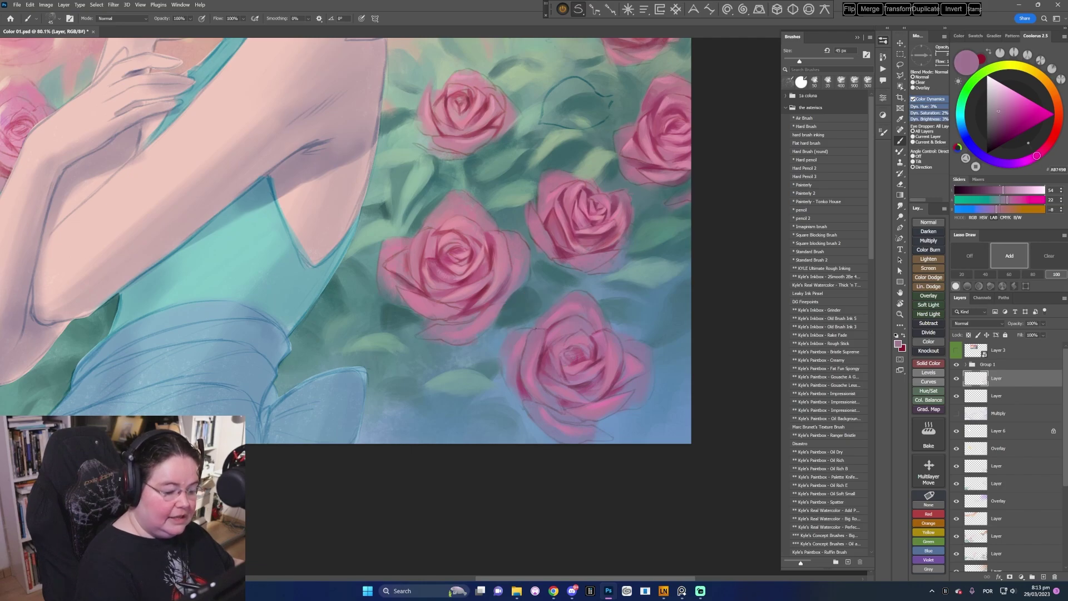
pyautogui.click(1004, 115)
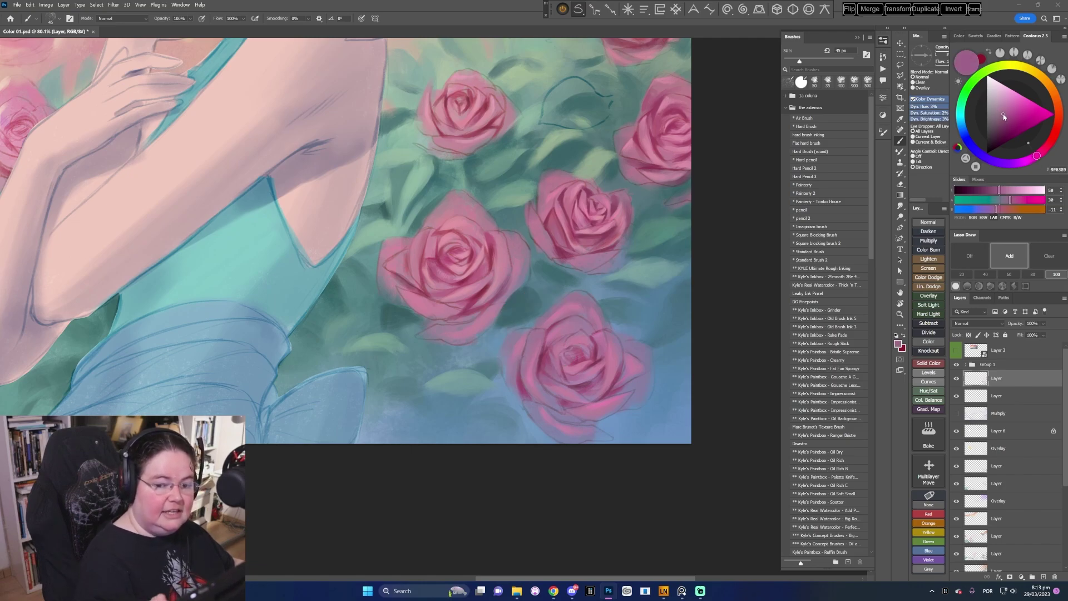
pyautogui.press(']')
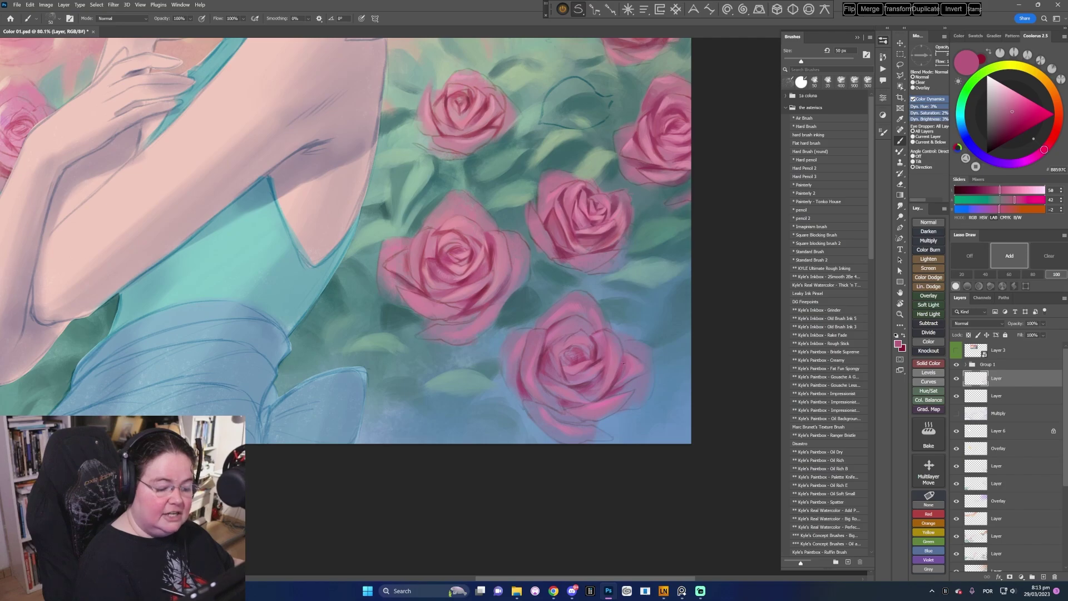
# - Soften the right outer petals of the lowest rose with a sampled muted mauve, using a 70 px brush
pyautogui.press(']')
pyautogui.press(']')
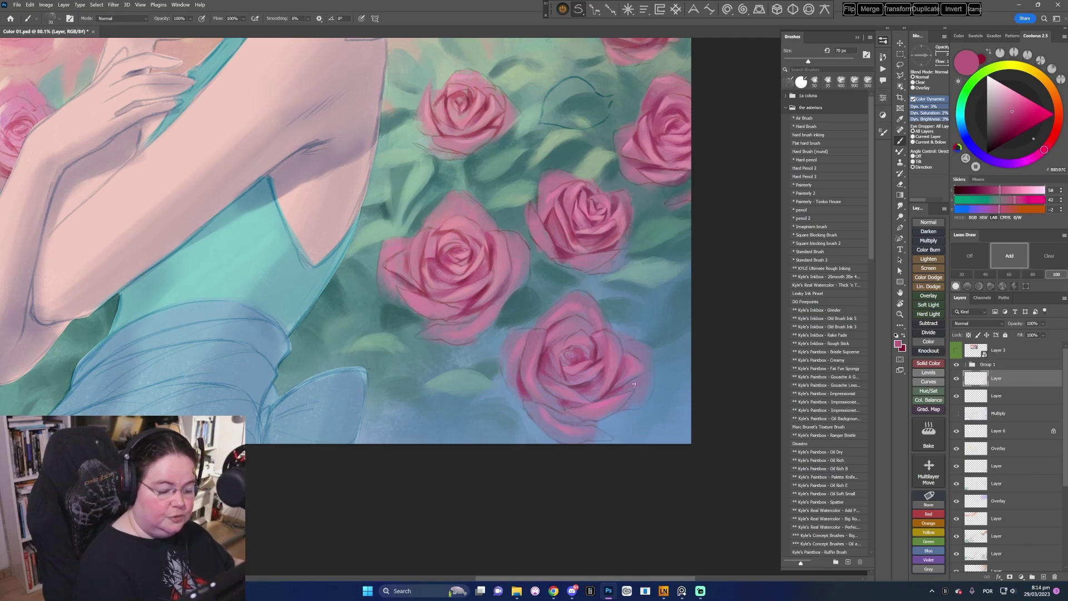
pyautogui.keyDown('alt'); pyautogui.click(626, 385); pyautogui.keyUp('alt')
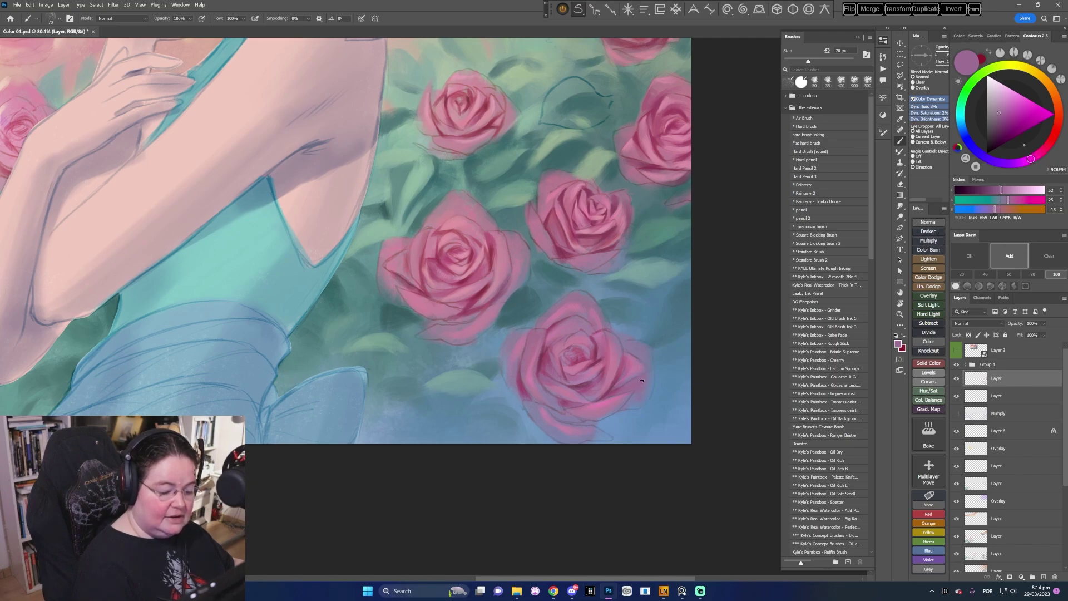
pyautogui.click(1000, 115)
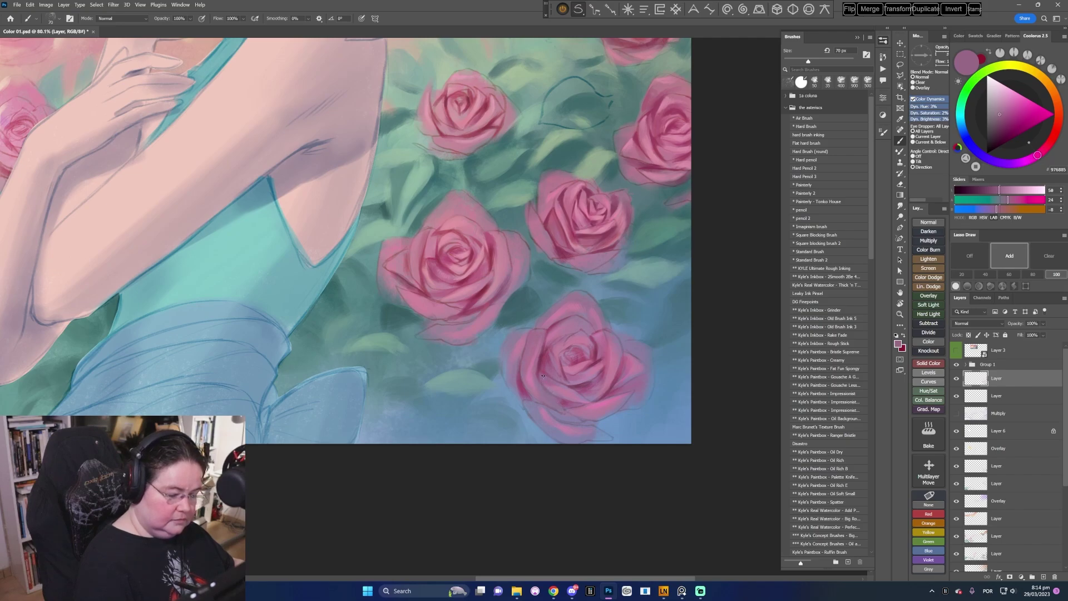
# - Blend the inner petals of the lowest rose with pinks sampled beside its centre, using a 50 to 70 px brush
pyautogui.press('[')
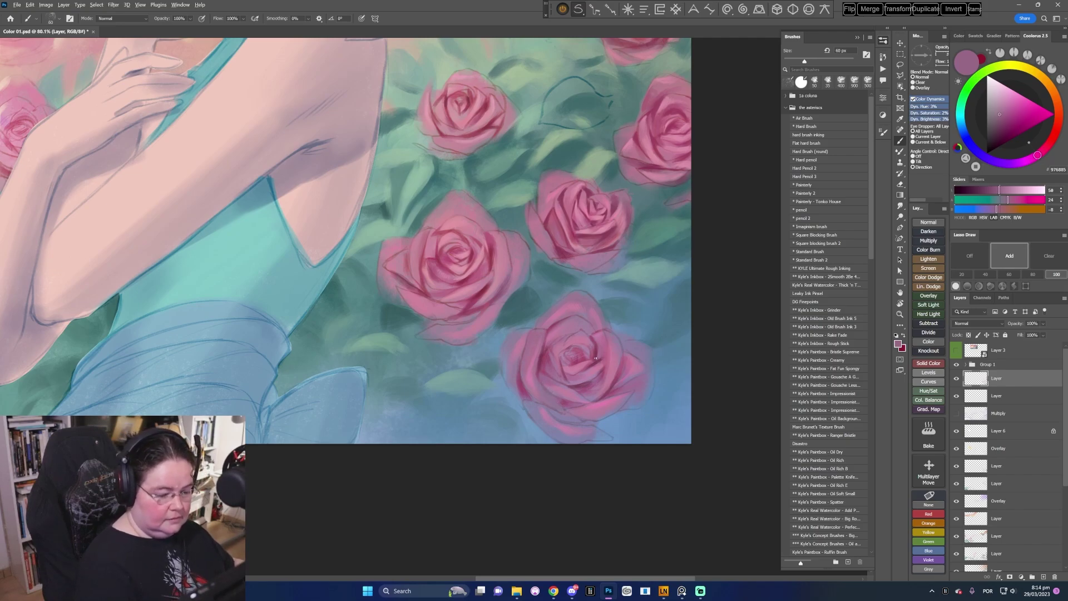
pyautogui.keyDown('alt'); pyautogui.click(595, 359); pyautogui.keyUp('alt')
pyautogui.press('[')
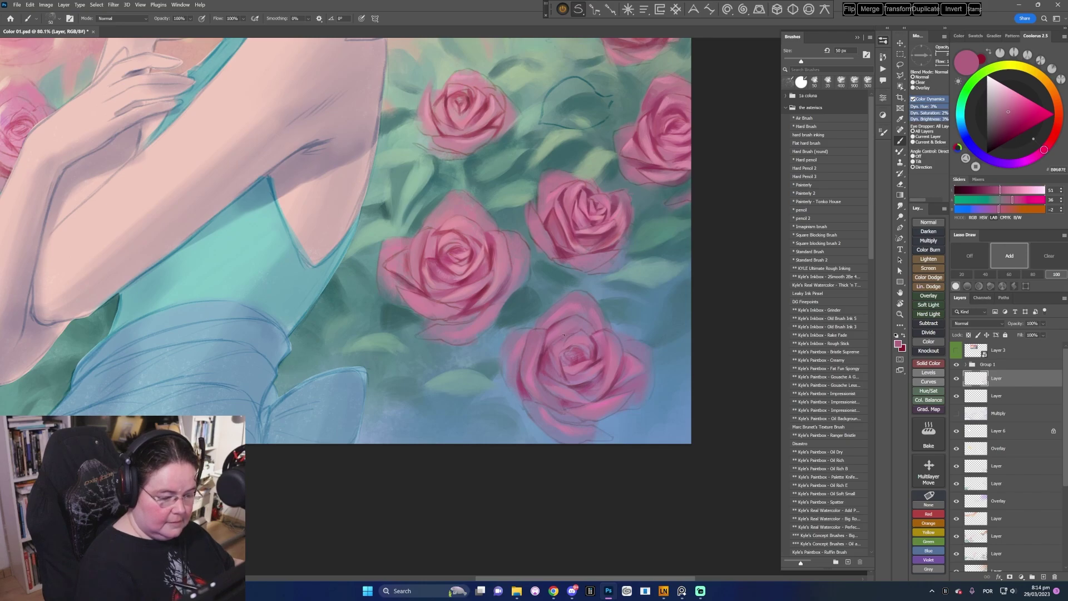
pyautogui.press(']')
pyautogui.press(']')
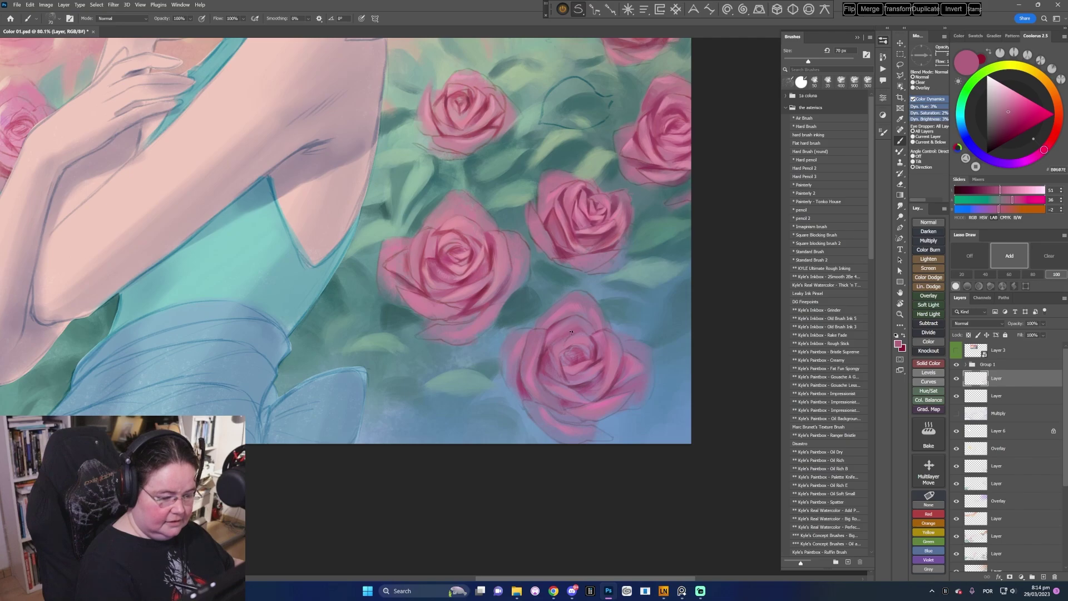
pyautogui.press('[')
# - Paint light pink highlights around the centre of the lowest rose with a brightened sampled pink and a 35 to 45 px brush
pyautogui.keyDown('alt'); pyautogui.click(570, 339); pyautogui.keyUp('alt')
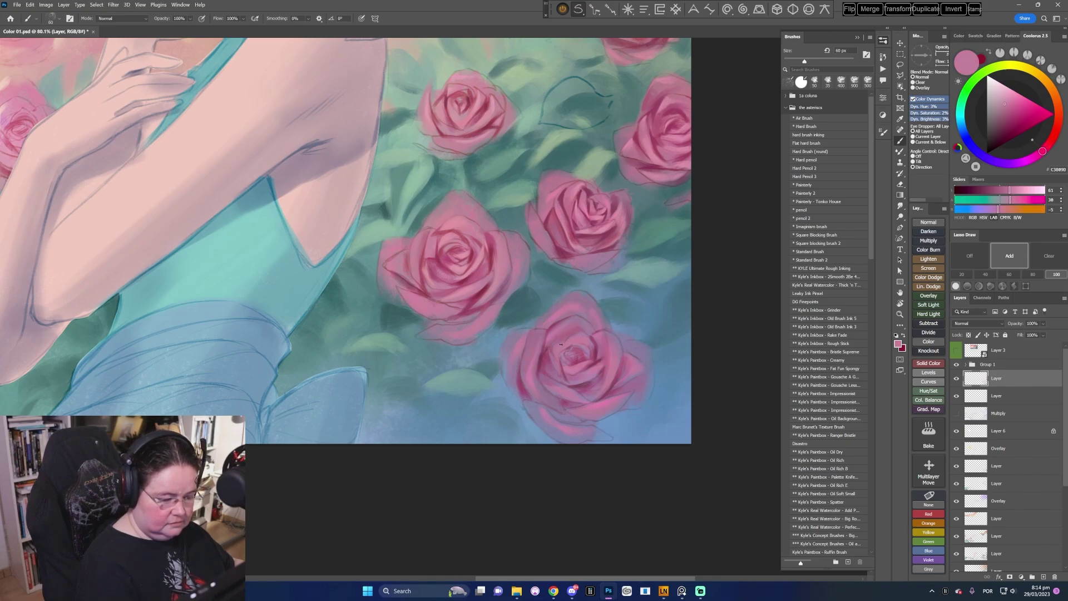
pyautogui.click(1011, 96)
pyautogui.press('[')
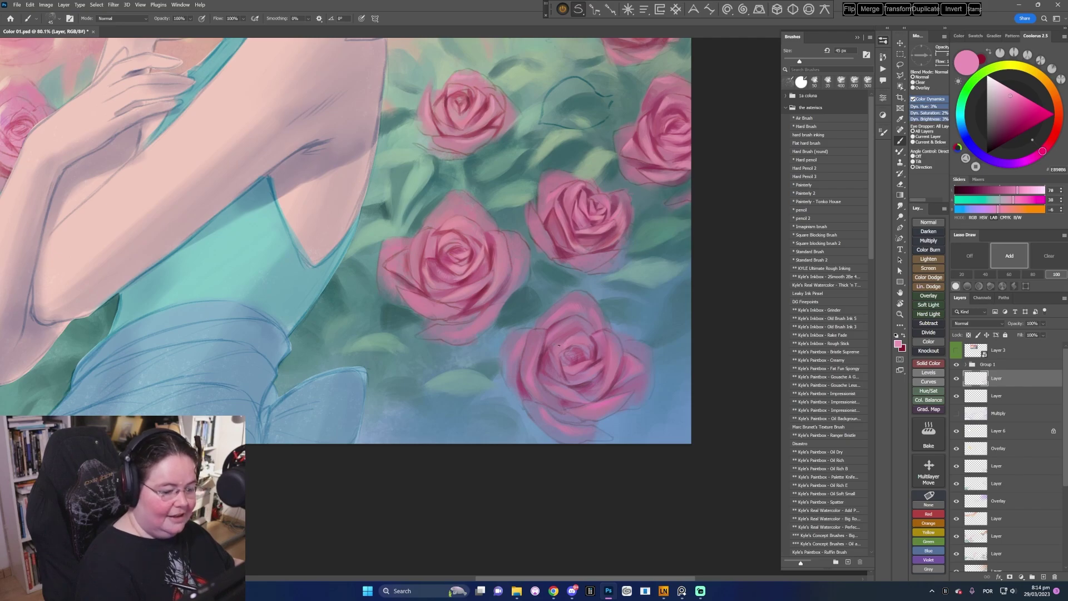
pyautogui.press('[')
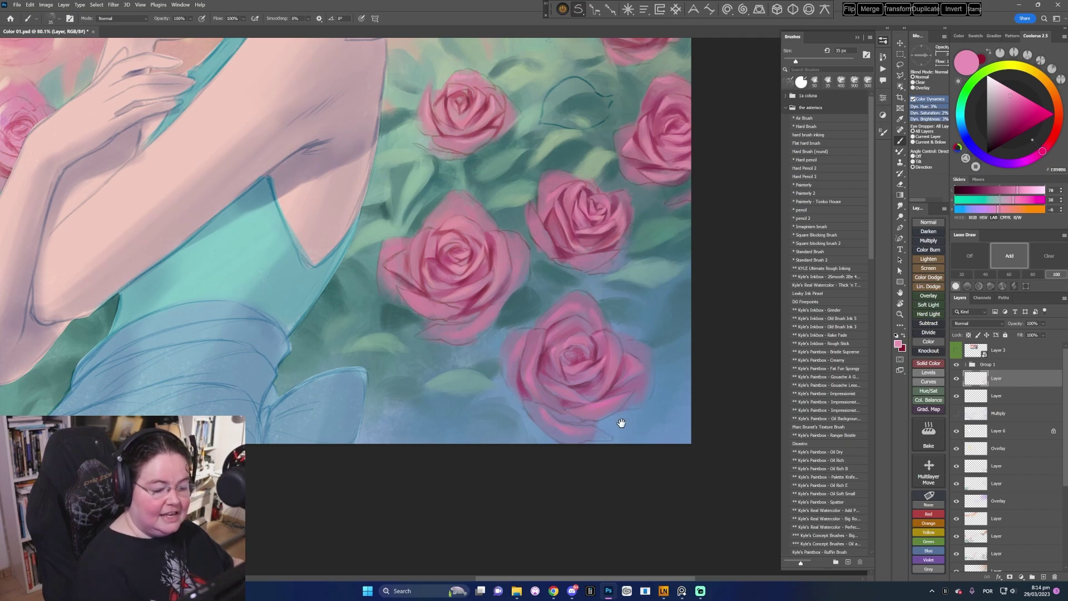
pyautogui.moveTo(620, 425); pyautogui.dragTo(618, 407)
pyautogui.click(1010, 99)
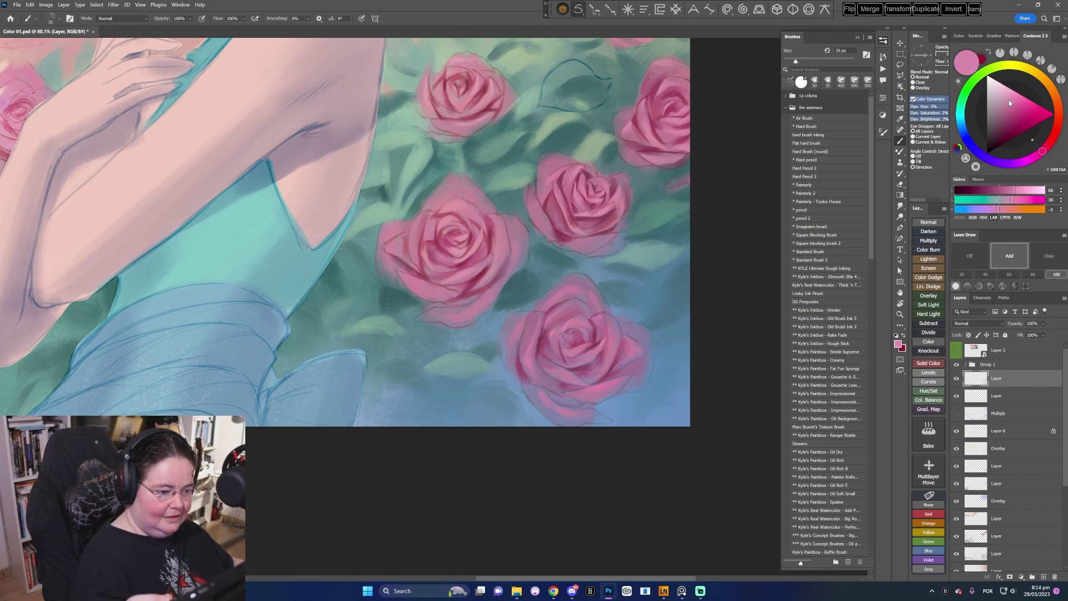
# - Clean up the bottom petal of the large middle rose with sampled pinks and background teal, using a 40 to 60 px brush
pyautogui.press(']')
pyautogui.keyDown('alt'); pyautogui.click(469, 311); pyautogui.keyUp('alt')
pyautogui.keyDown('alt'); pyautogui.click(467, 311); pyautogui.keyUp('alt')
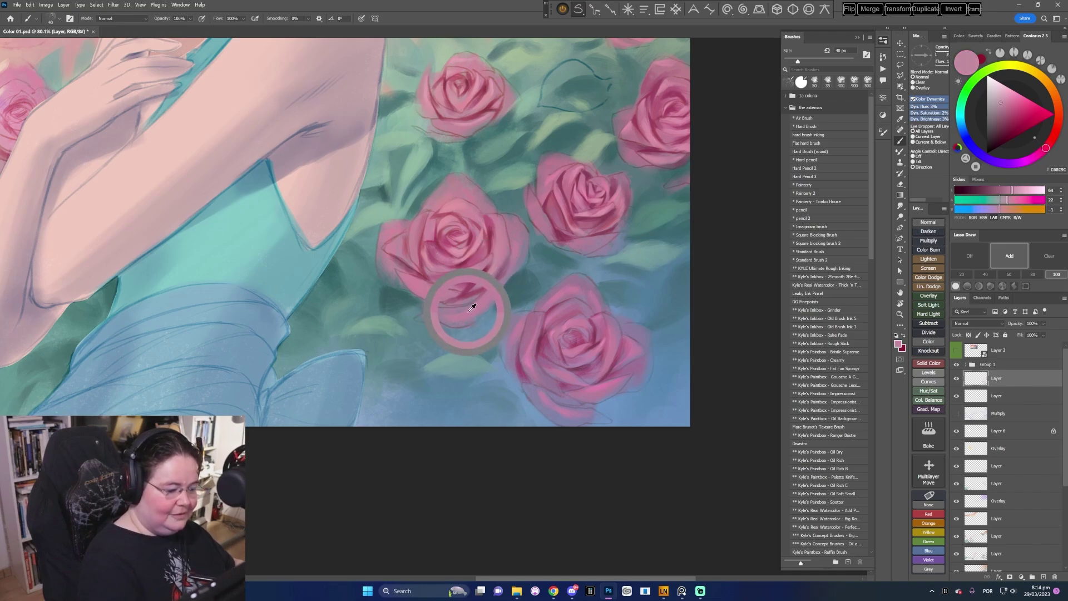
pyautogui.press(']')
pyautogui.keyDown('alt'); pyautogui.click(443, 313); pyautogui.keyUp('alt')
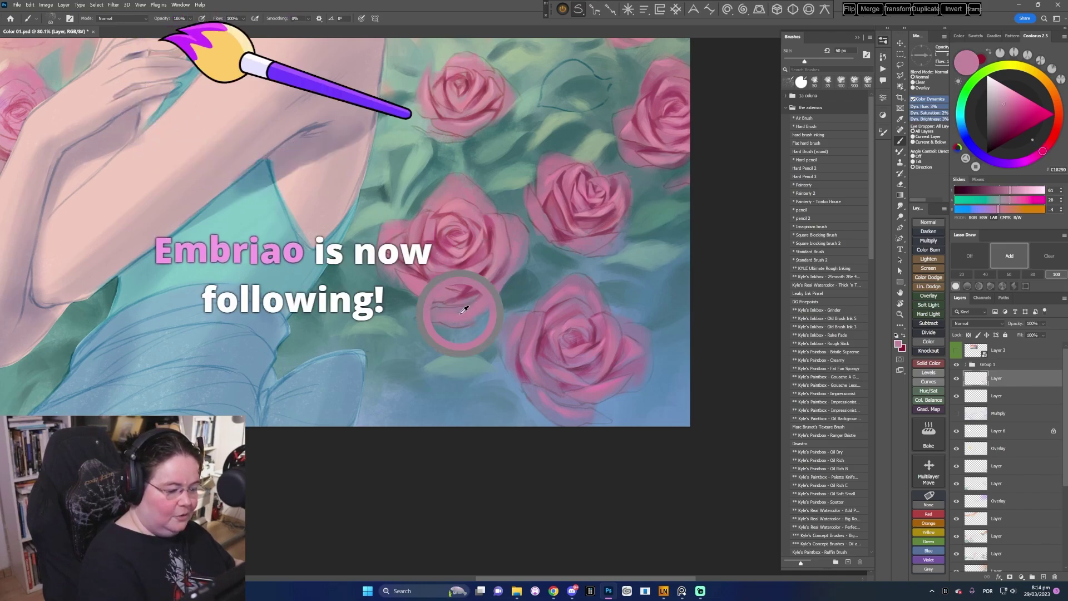
pyautogui.keyDown('alt'); pyautogui.click(413, 321); pyautogui.keyUp('alt')
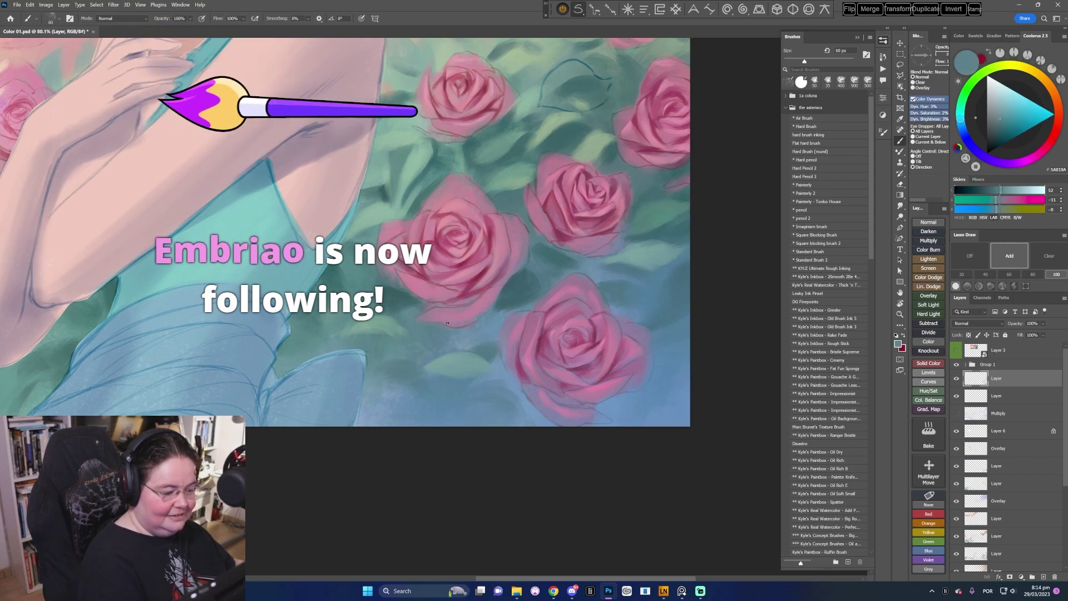
# - Shade the bottom petals of the large middle rose with muted and deeper pinks sampled from it, using a 70 px brush
pyautogui.moveTo(513, 381); pyautogui.dragTo(529, 408)
pyautogui.keyDown('alt'); pyautogui.click(472, 332); pyautogui.keyUp('alt')
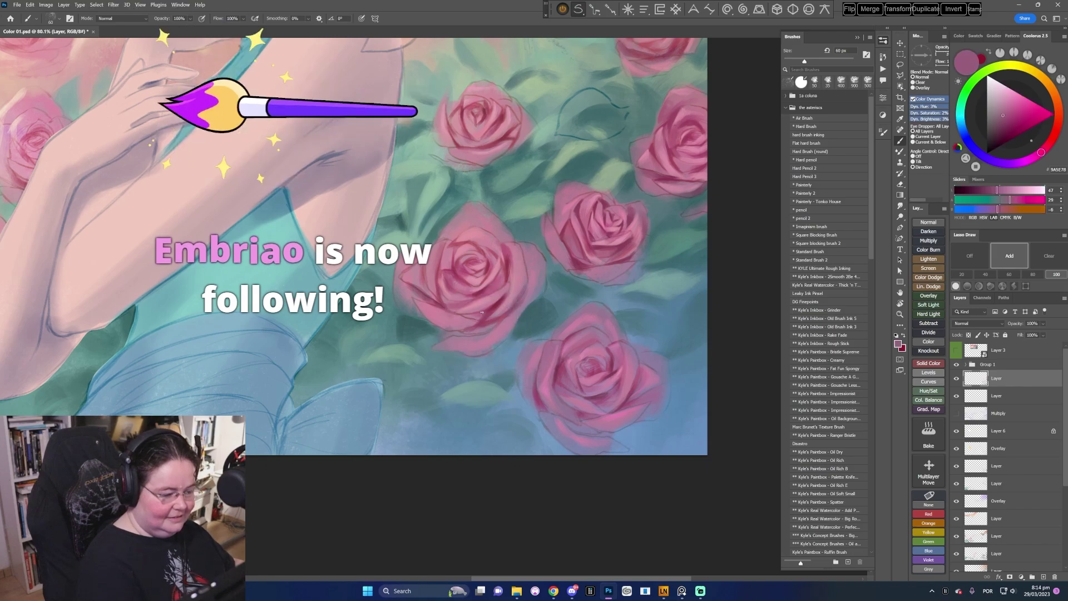
pyautogui.press(']')
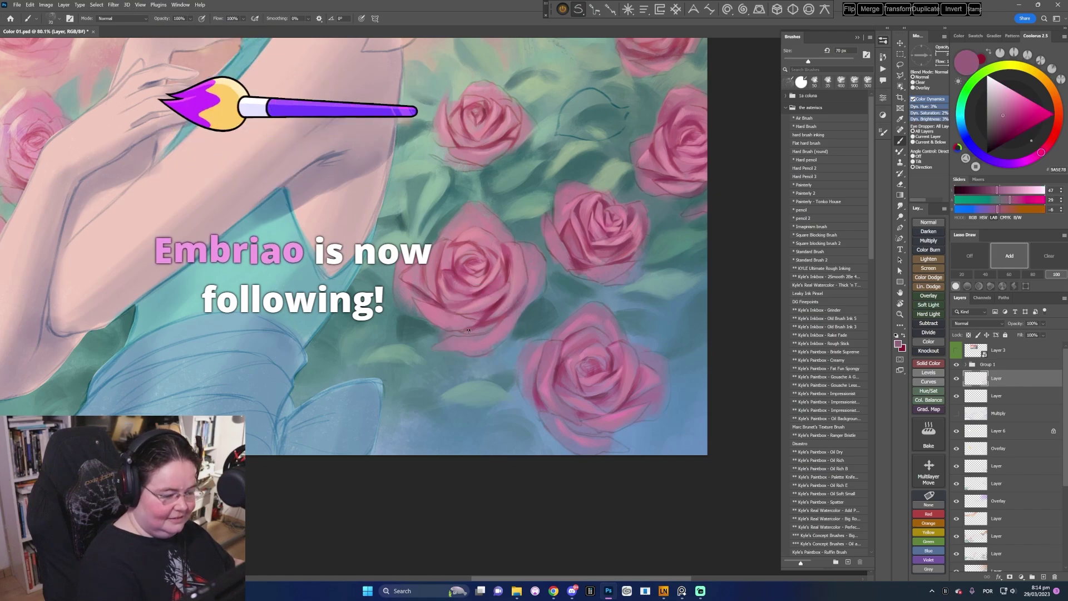
pyautogui.keyDown('alt'); pyautogui.click(490, 309); pyautogui.keyUp('alt')
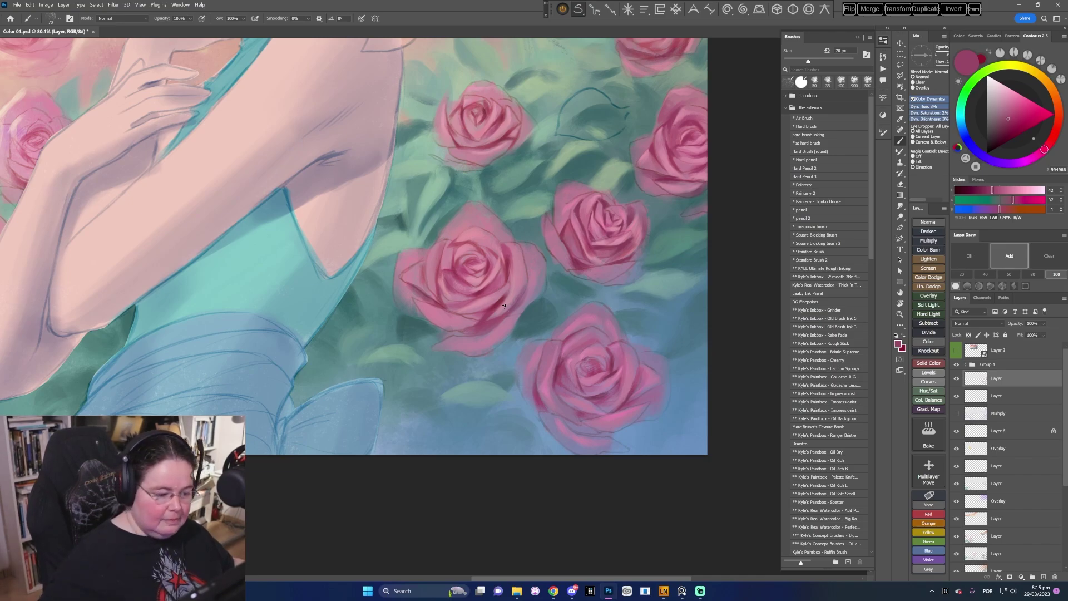
# - Deepen the creases between the lower petals of the large middle rose with sampled dark crimsons, going down to a 45 px brush
pyautogui.scroll(1, 503, 305)
pyautogui.keyDown('alt'); pyautogui.click(500, 301); pyautogui.keyUp('alt')
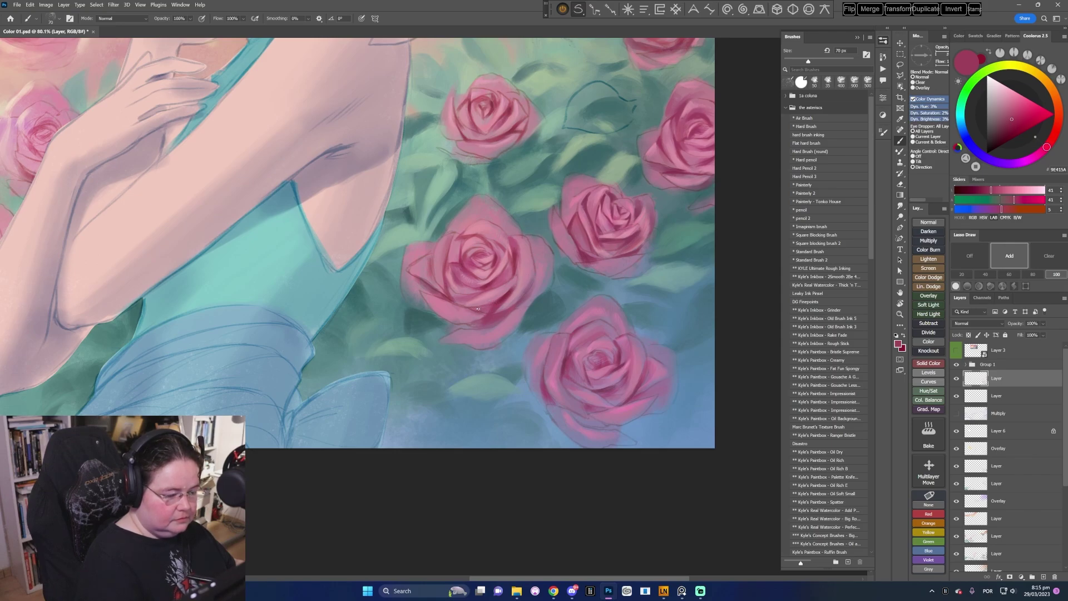
pyautogui.keyDown('alt'); pyautogui.click(499, 282); pyautogui.keyUp('alt')
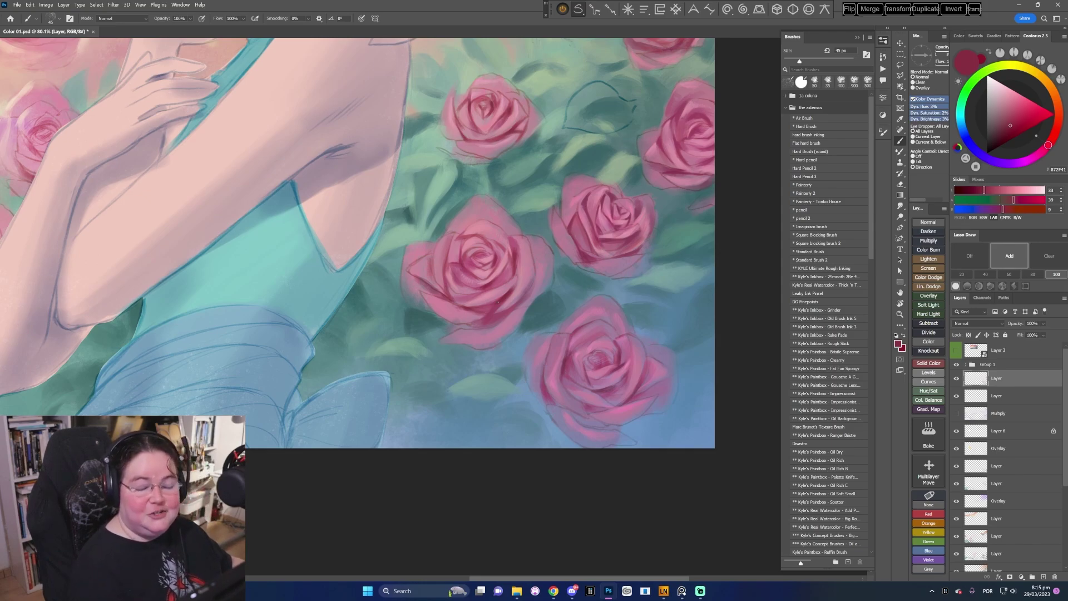
# - Rework the upper-left petals of the rose above the lowest one with sampled rose reds, using a 45 to 60 px brush
pyautogui.moveTo(498, 303); pyautogui.dragTo(494, 341)
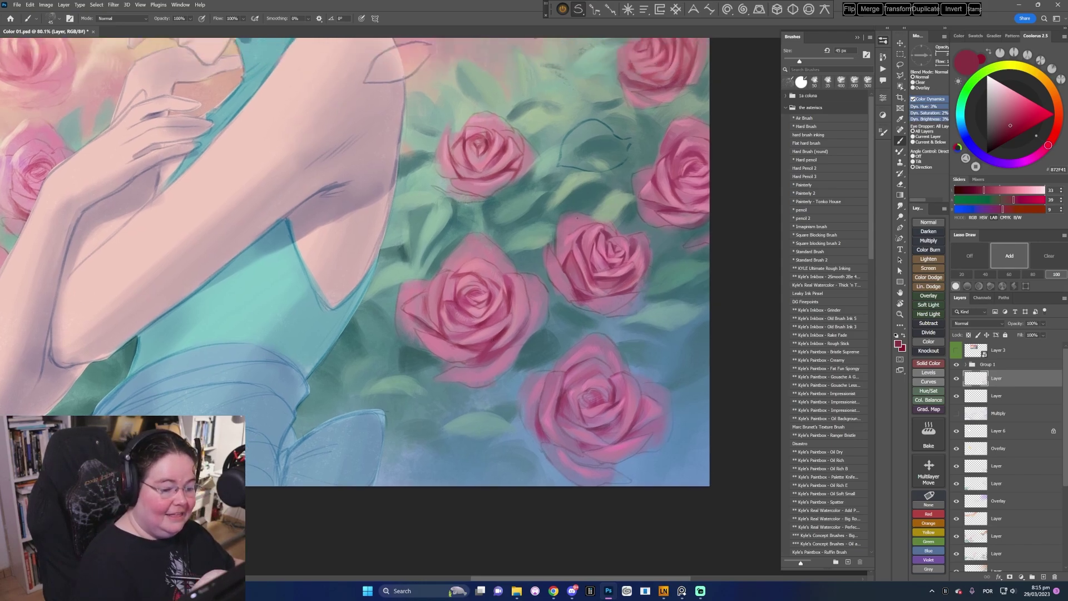
pyautogui.keyDown('alt'); pyautogui.click(576, 240); pyautogui.keyUp('alt')
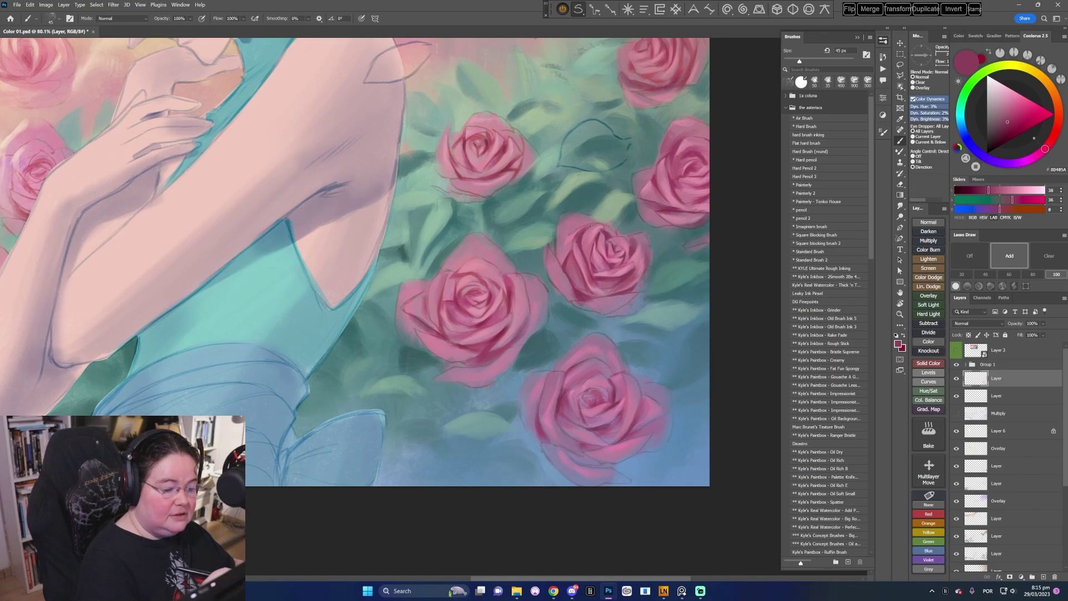
pyautogui.keyDown('alt'); pyautogui.click(582, 244); pyautogui.keyUp('alt')
pyautogui.keyDown('alt'); pyautogui.click(581, 248); pyautogui.keyUp('alt')
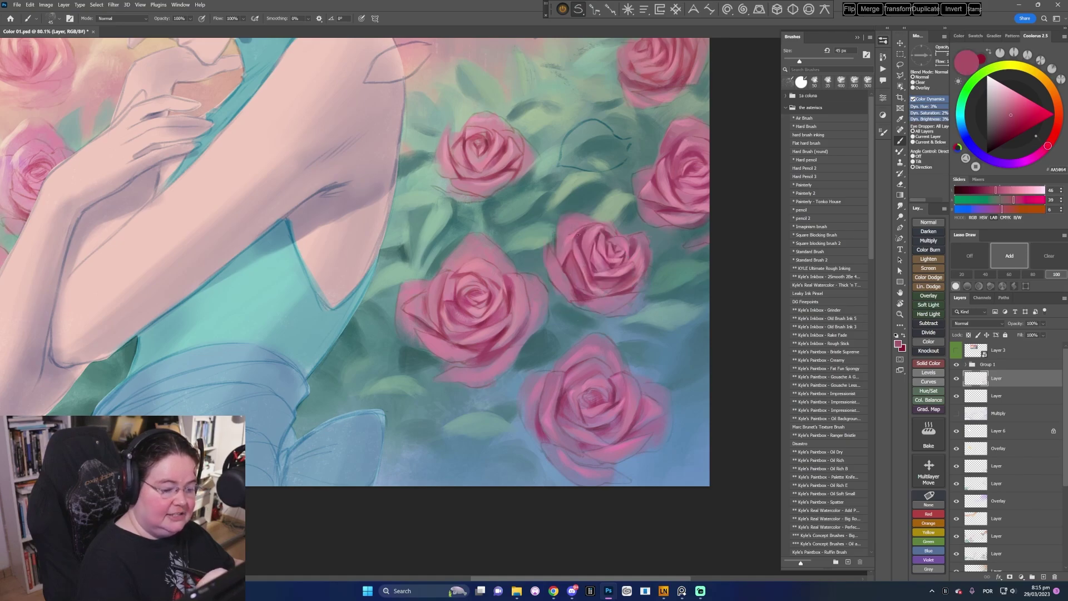
pyautogui.press(']')
pyautogui.press(']')
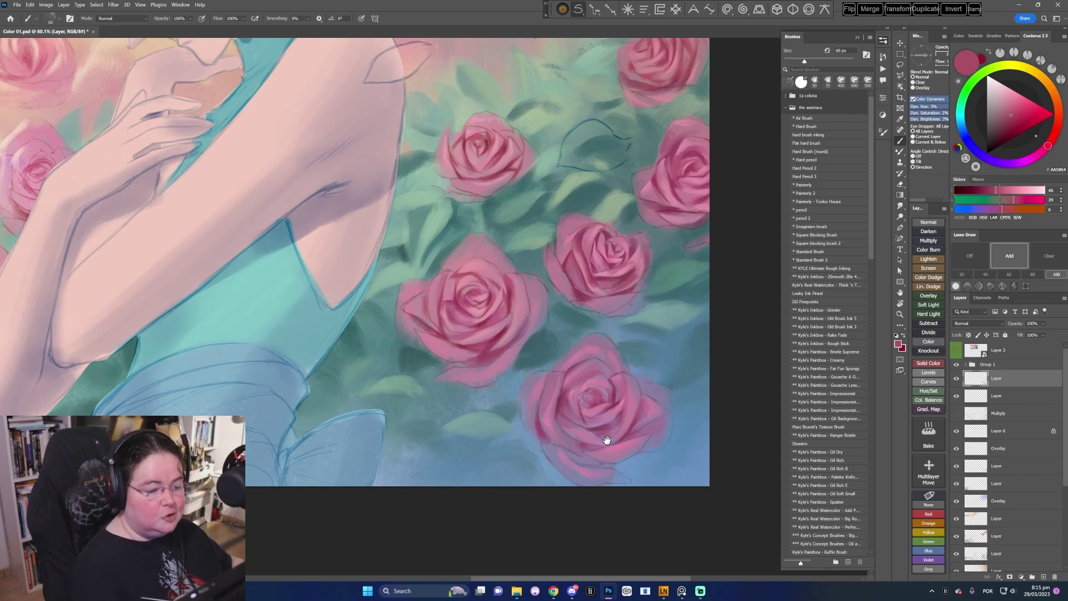
# - Touch up the left outer petals of the rose at the canvas's right edge with sampled pinks, using a 60 px brush
pyautogui.moveTo(609, 438); pyautogui.dragTo(599, 463)
pyautogui.keyDown('alt'); pyautogui.click(627, 199); pyautogui.keyUp('alt')
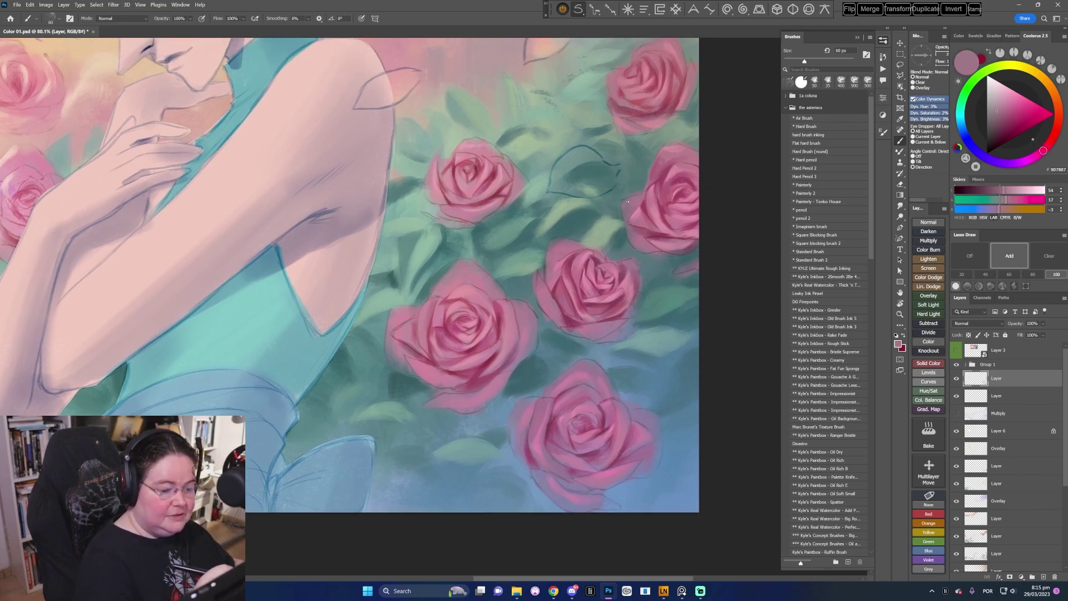
pyautogui.keyDown('alt'); pyautogui.click(632, 196); pyautogui.keyUp('alt')
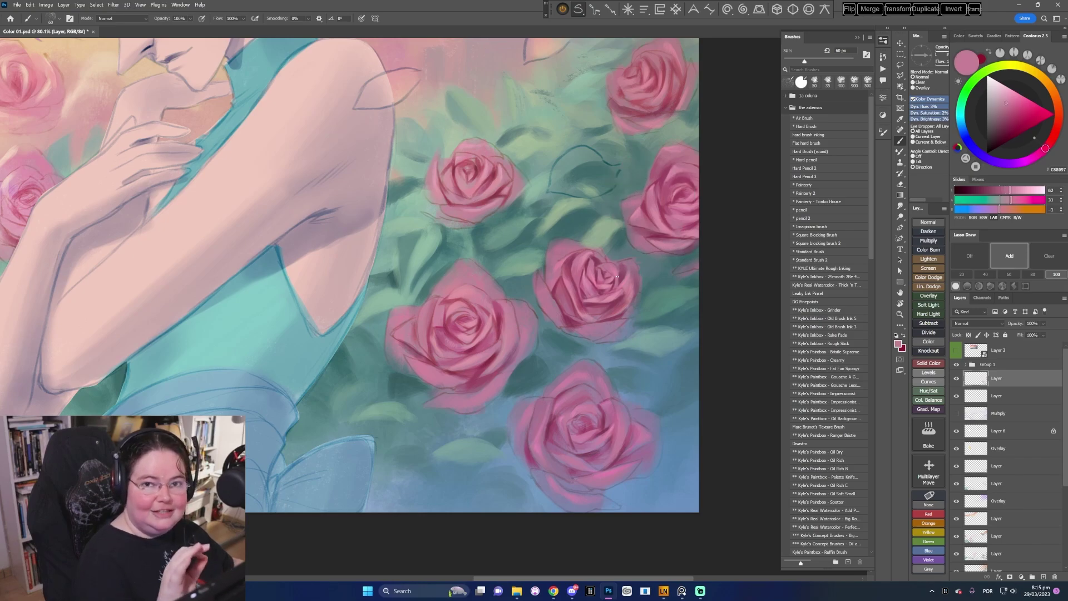
# - Paint the lower outer petals of the small rose beside the figure's arm with a brightened light pink and a 60 px brush
pyautogui.moveTo(616, 277); pyautogui.dragTo(675, 332)
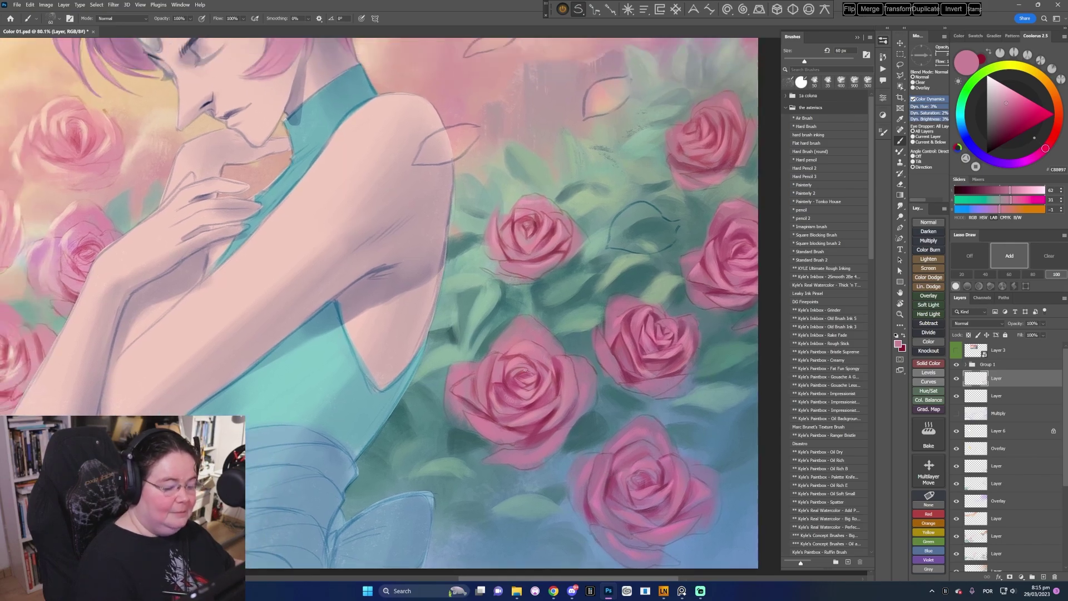
pyautogui.keyDown('alt'); pyautogui.click(515, 337); pyautogui.keyUp('alt')
pyautogui.click(1007, 92)
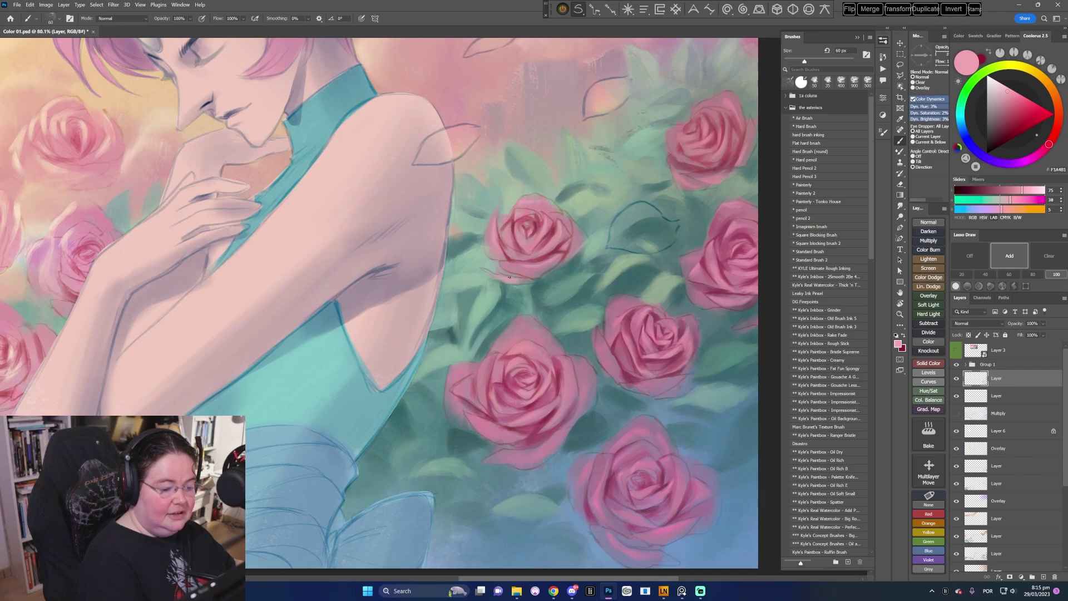
pyautogui.moveTo(517, 282); pyautogui.dragTo(534, 281)
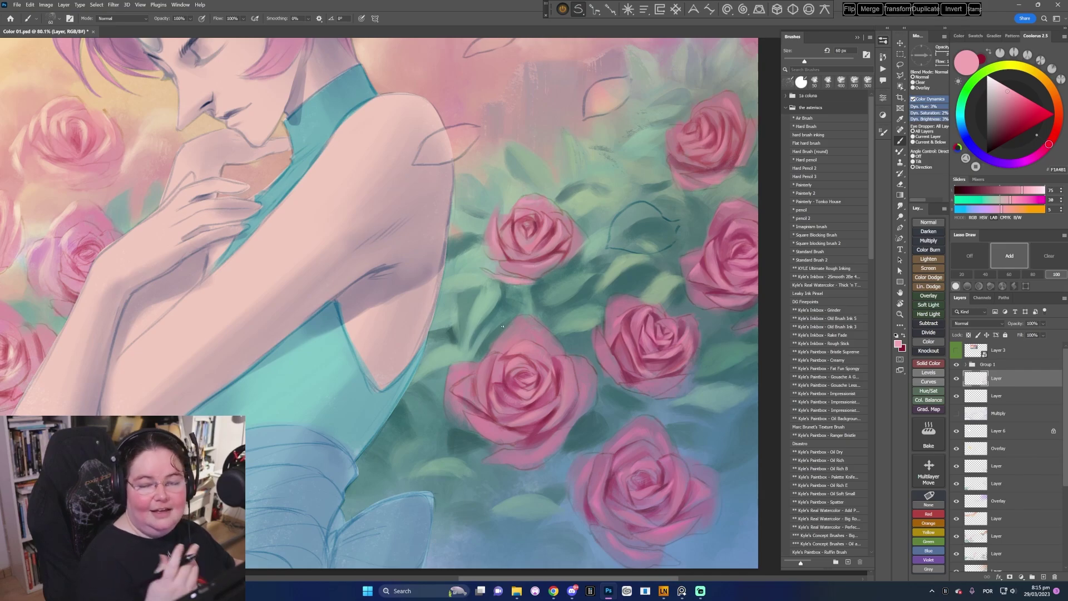
# - Darken the creases of the rose at the canvas's right edge with a sampled, deepened wine red, using a 45 to 50 px brush
pyautogui.hscroll(2, 624, 446)
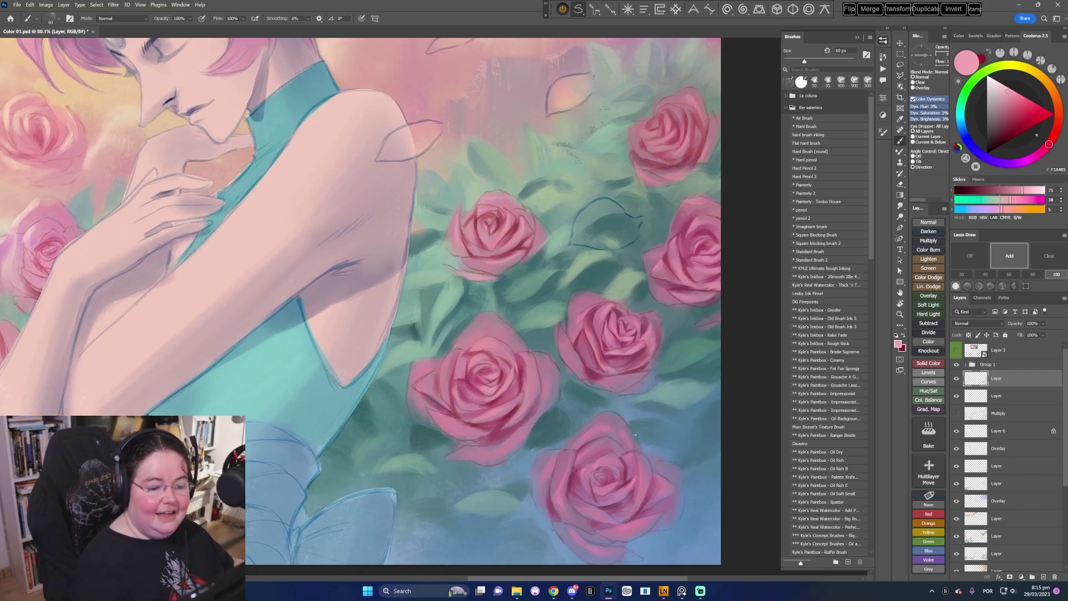
pyautogui.keyDown('alt'); pyautogui.click(696, 234); pyautogui.keyUp('alt')
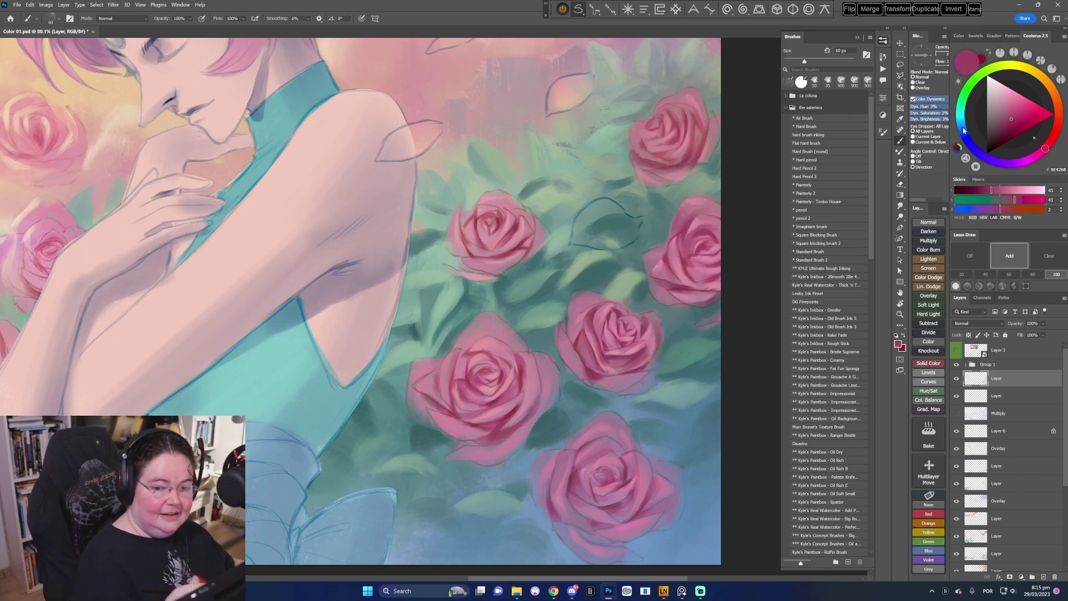
pyautogui.press('[')
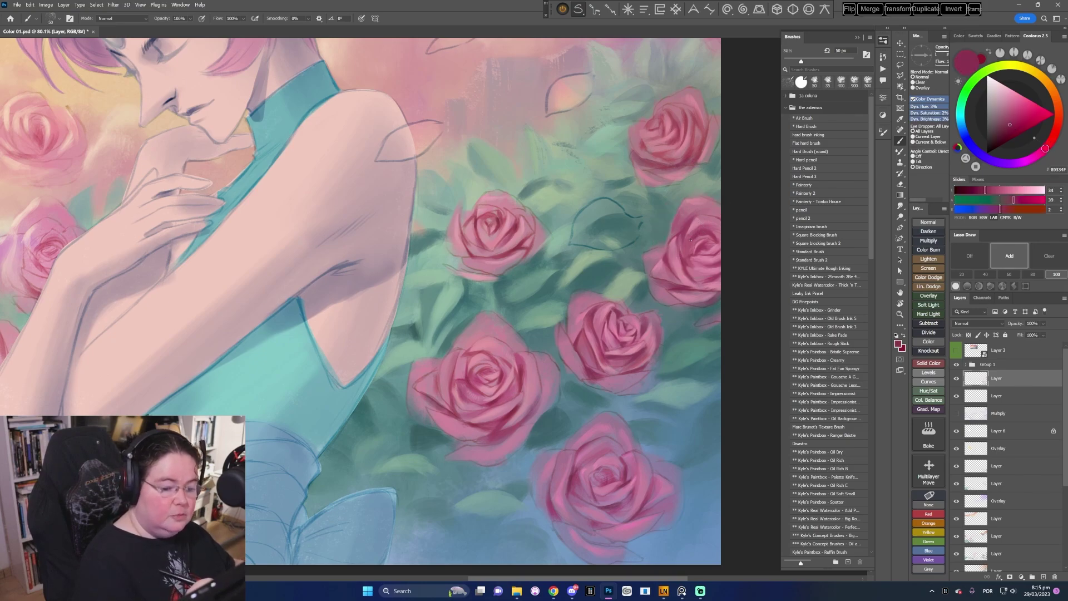
pyautogui.click(1007, 128)
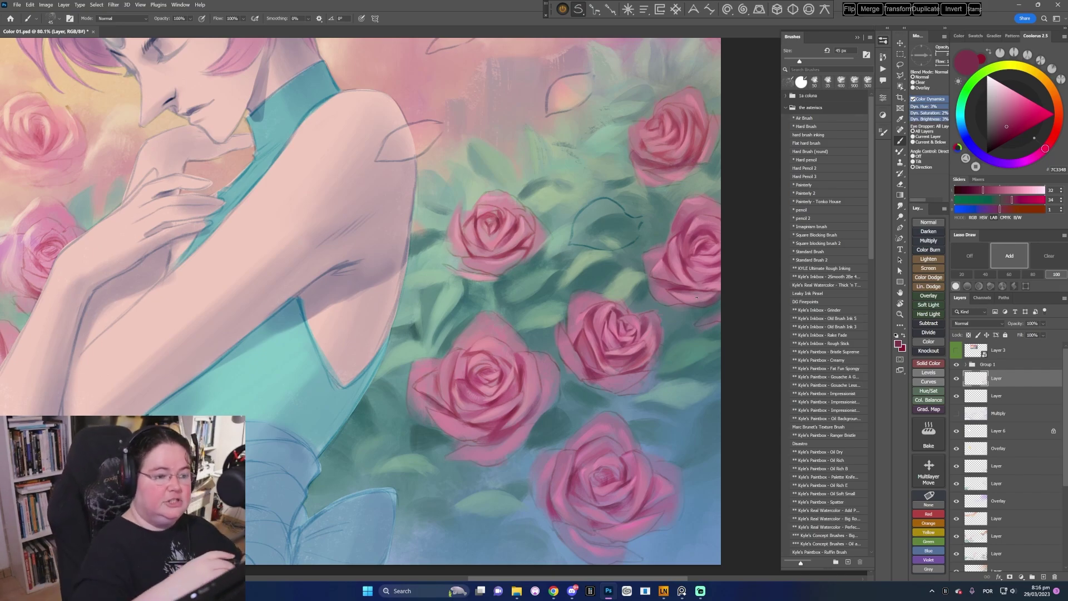
# - Touch up the small rose beside the figure's arm and the rose above the lowest one with sampled reds, using a 45 px brush
pyautogui.moveTo(557, 278); pyautogui.dragTo(575, 290)
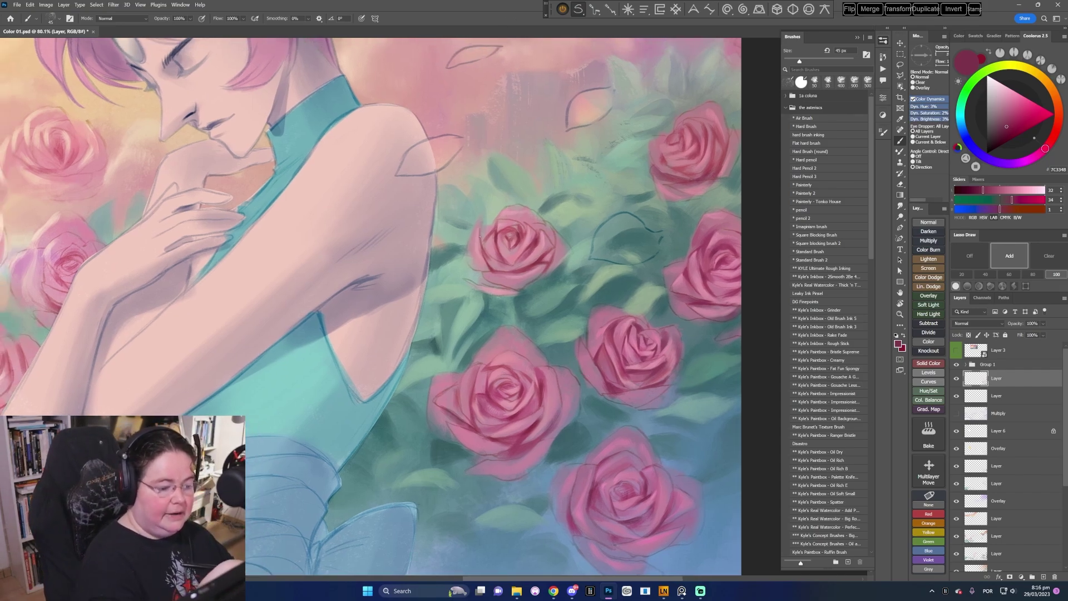
pyautogui.keyDown('alt'); pyautogui.click(483, 243); pyautogui.keyUp('alt')
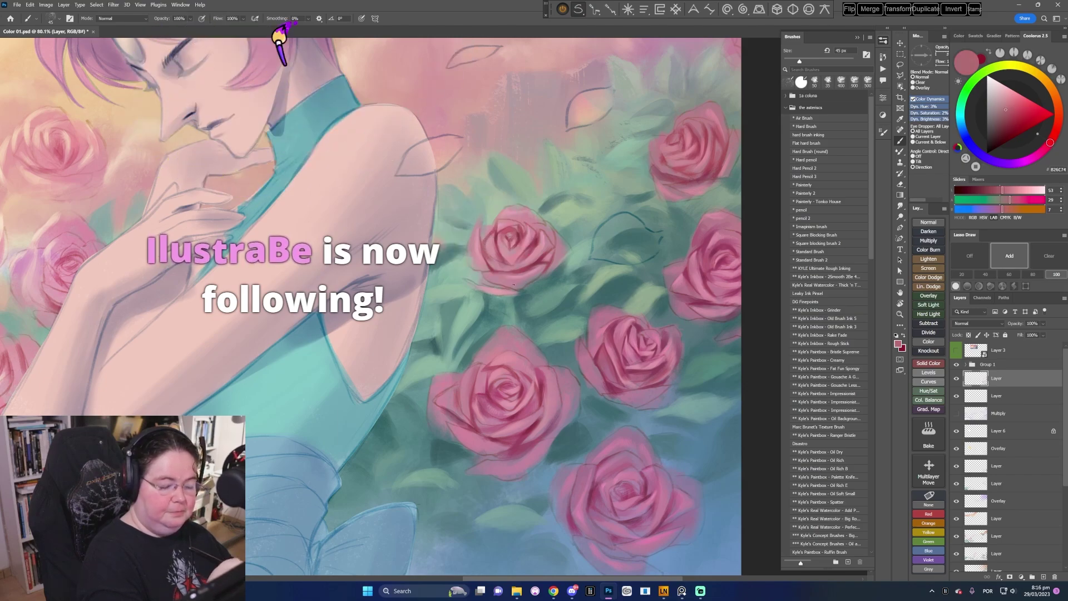
pyautogui.moveTo(578, 517); pyautogui.dragTo(575, 470)
pyautogui.keyDown('alt'); pyautogui.click(595, 322); pyautogui.keyUp('alt')
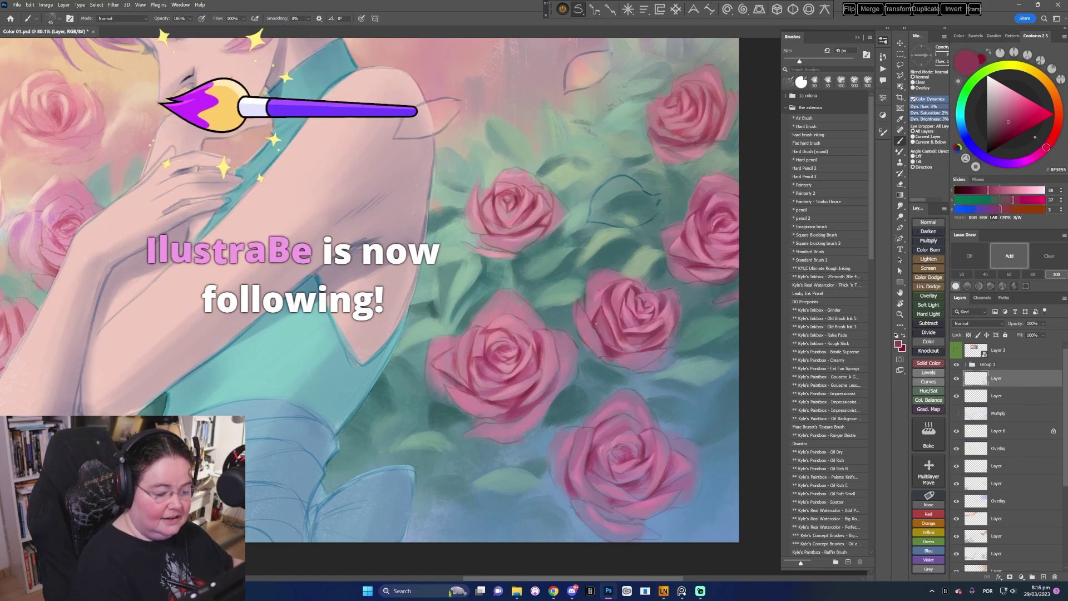
pyautogui.keyDown('alt'); pyautogui.click(587, 399); pyautogui.keyUp('alt')
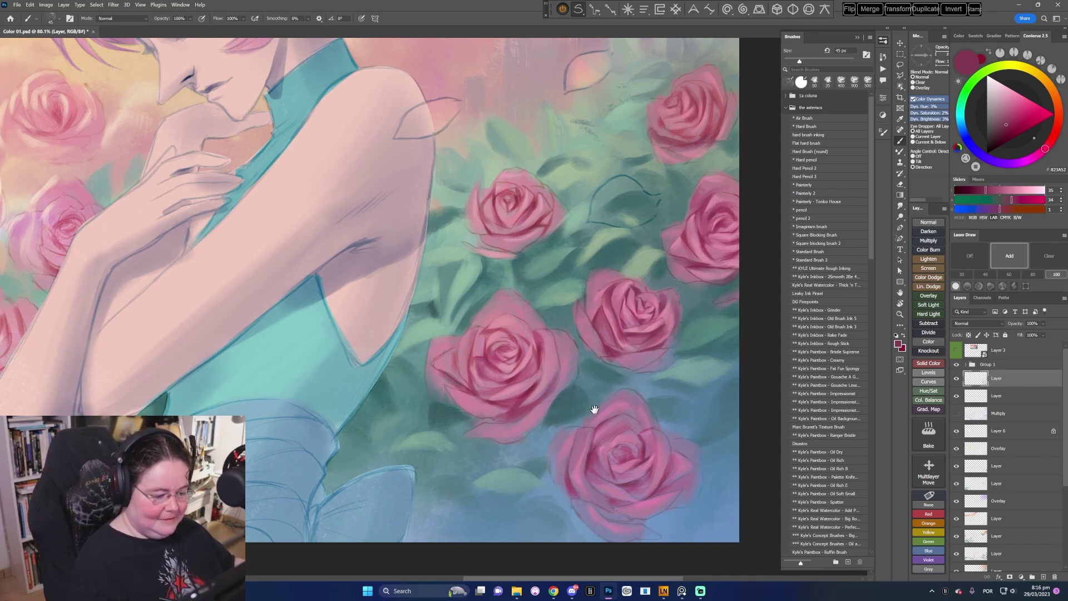
pyautogui.moveTo(587, 401); pyautogui.dragTo(597, 393)
# - Refine the lower petals of the large rose beside the figure's waist with a sampled pink and wine red, using a 45 px brush
pyautogui.keyDown('alt'); pyautogui.click(529, 392); pyautogui.keyUp('alt')
pyautogui.moveTo(528, 393); pyautogui.dragTo(522, 392)
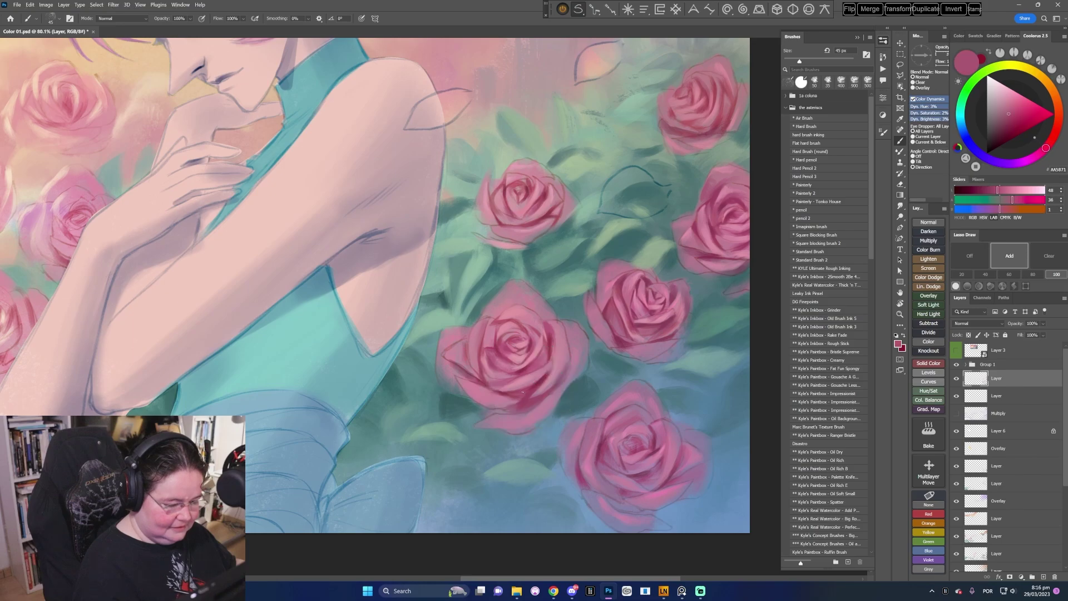
pyautogui.keyDown('alt'); pyautogui.click(533, 385); pyautogui.keyUp('alt')
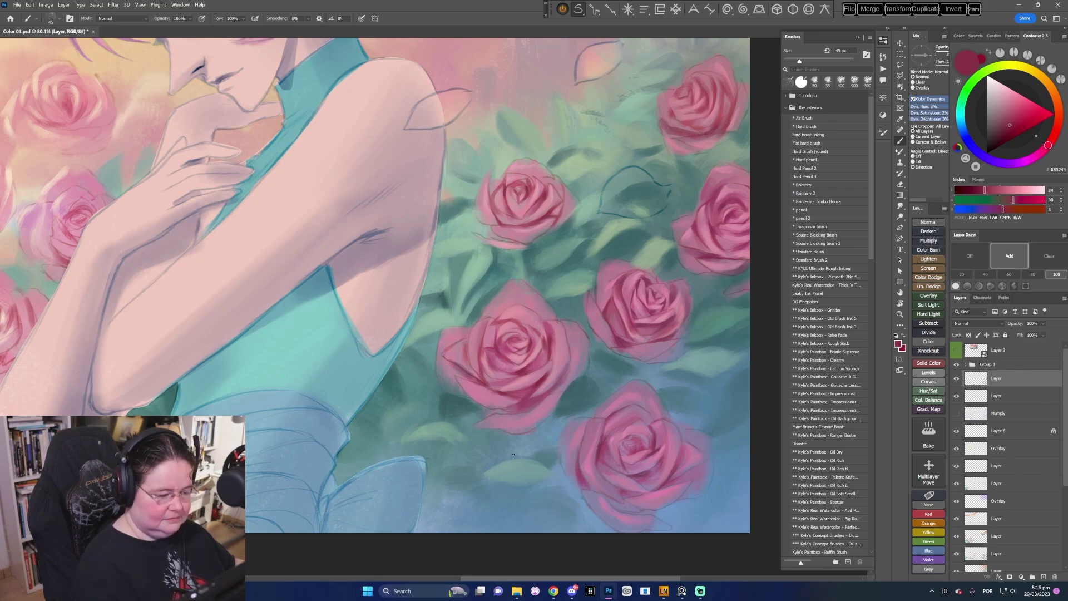
pyautogui.moveTo(513, 454); pyautogui.dragTo(522, 463)
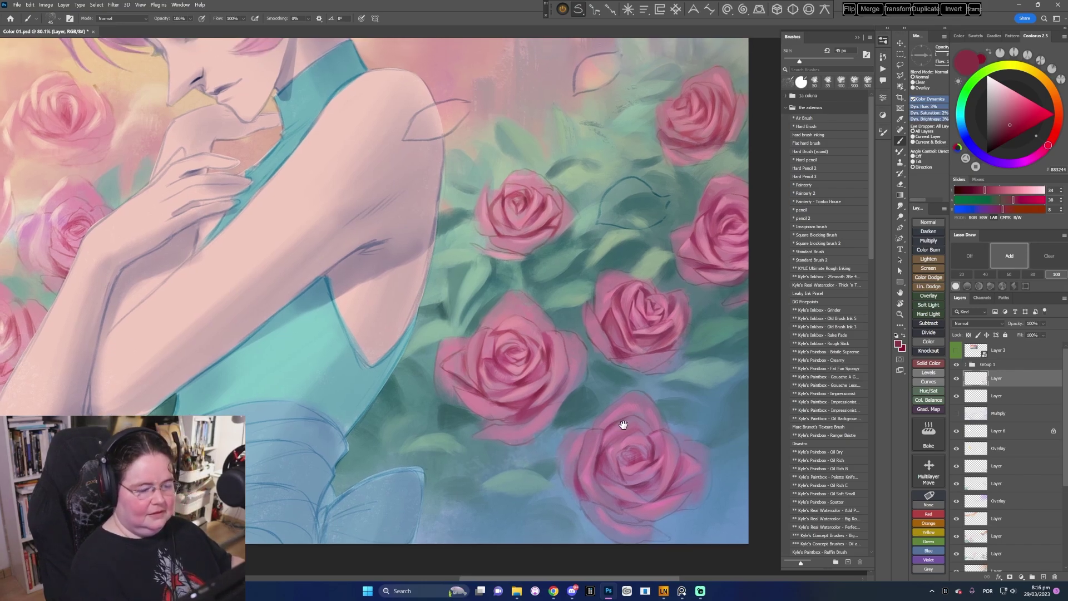
pyautogui.moveTo(608, 446); pyautogui.dragTo(617, 439)
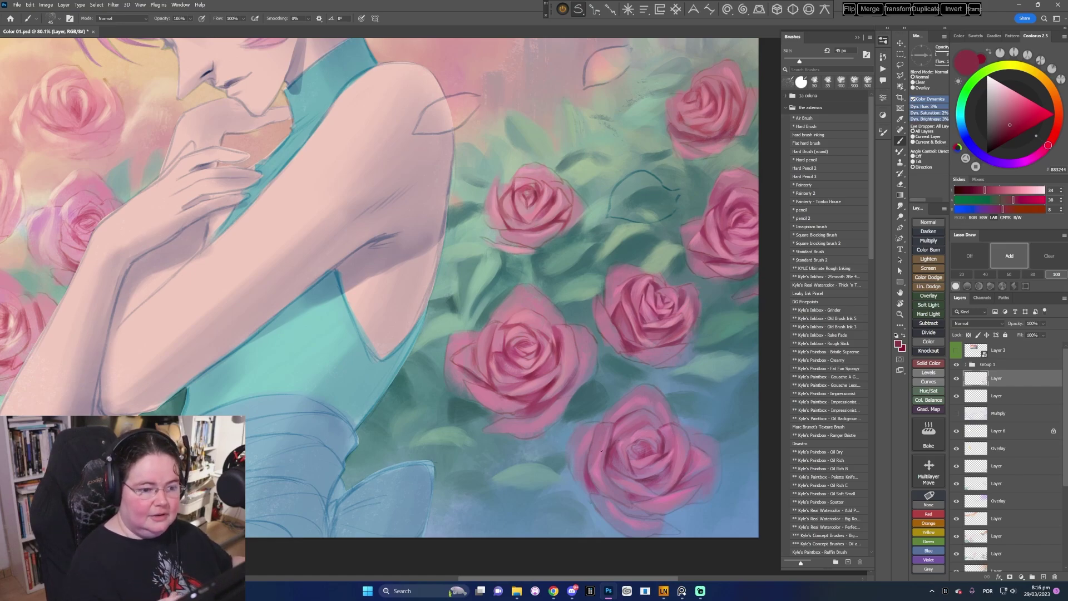
# - Refine the top petals of the upper-right rose with sampled rose red and lighter pink, reducing the brush to 35 and 30 px
pyautogui.moveTo(602, 451); pyautogui.dragTo(653, 233)
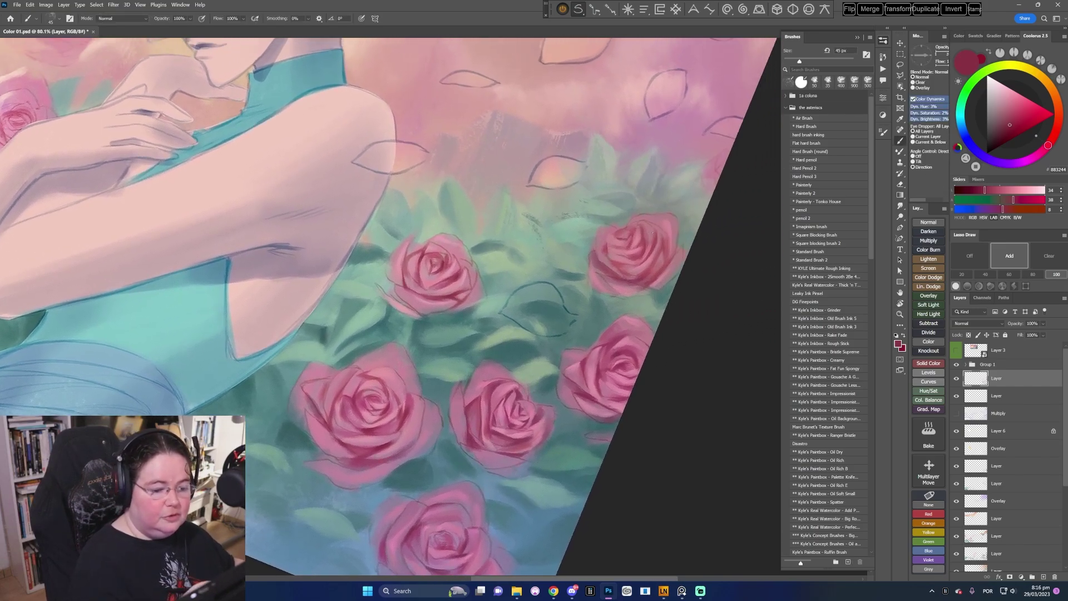
pyautogui.keyDown('alt'); pyautogui.click(645, 240); pyautogui.keyUp('alt')
pyautogui.press('[')
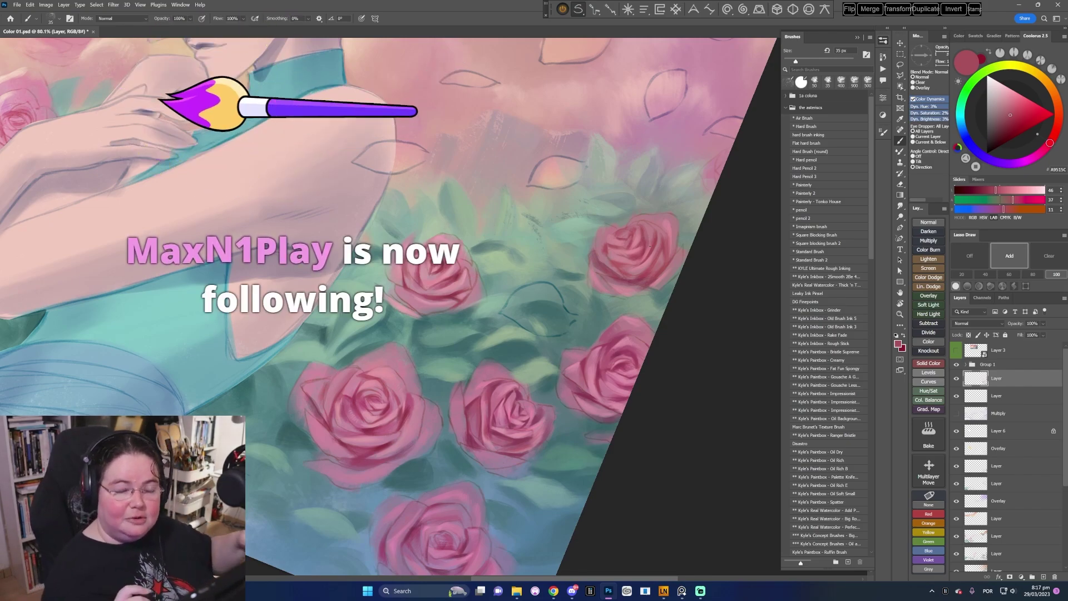
pyautogui.keyDown('alt'); pyautogui.click(614, 234); pyautogui.keyUp('alt')
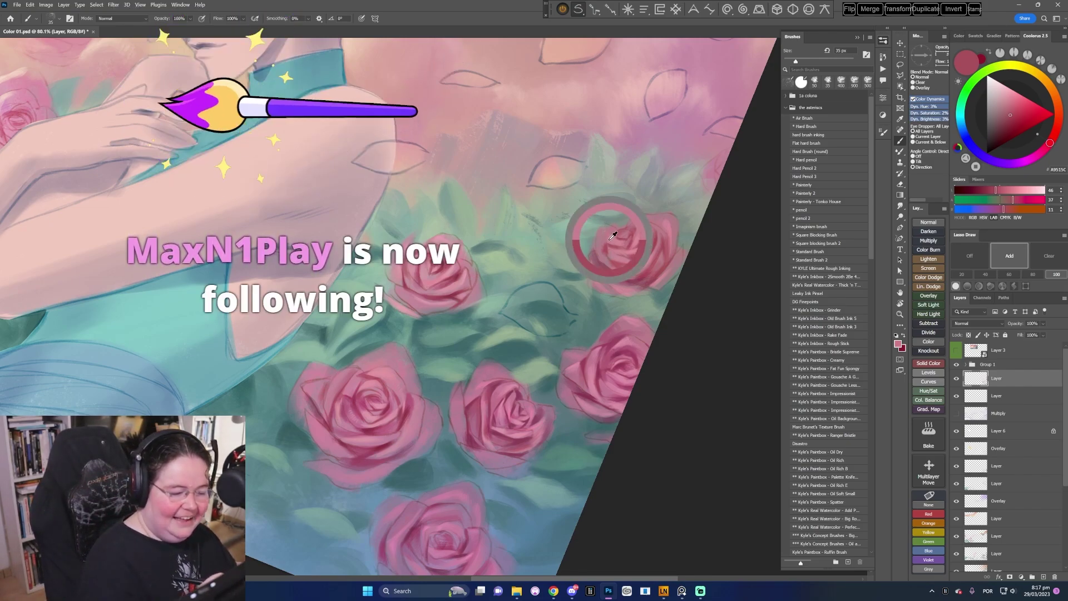
pyautogui.keyDown('alt'); pyautogui.click(610, 236); pyautogui.keyUp('alt')
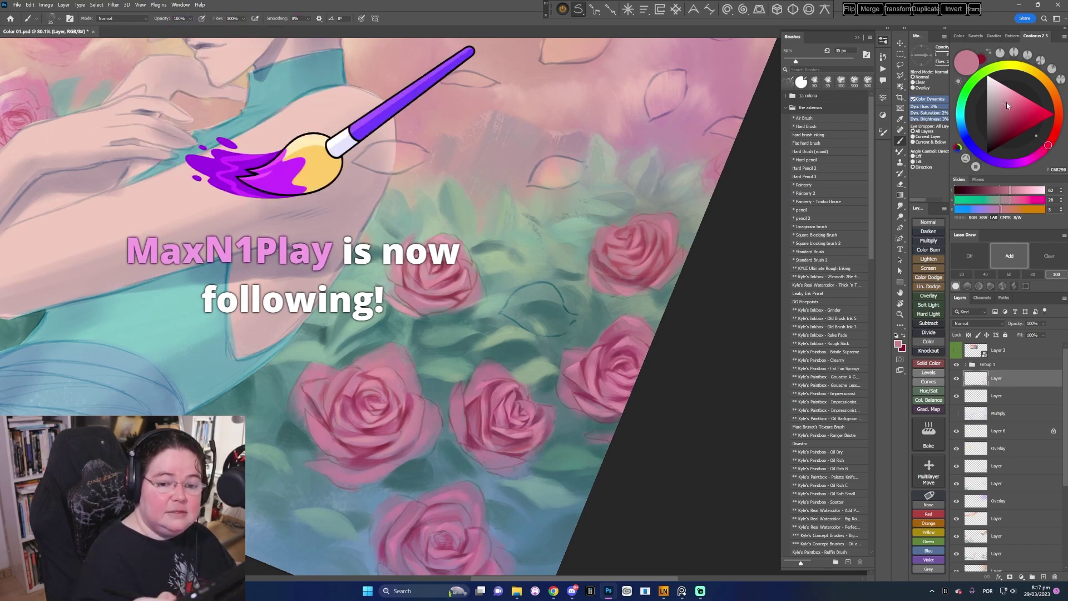
pyautogui.press('[')
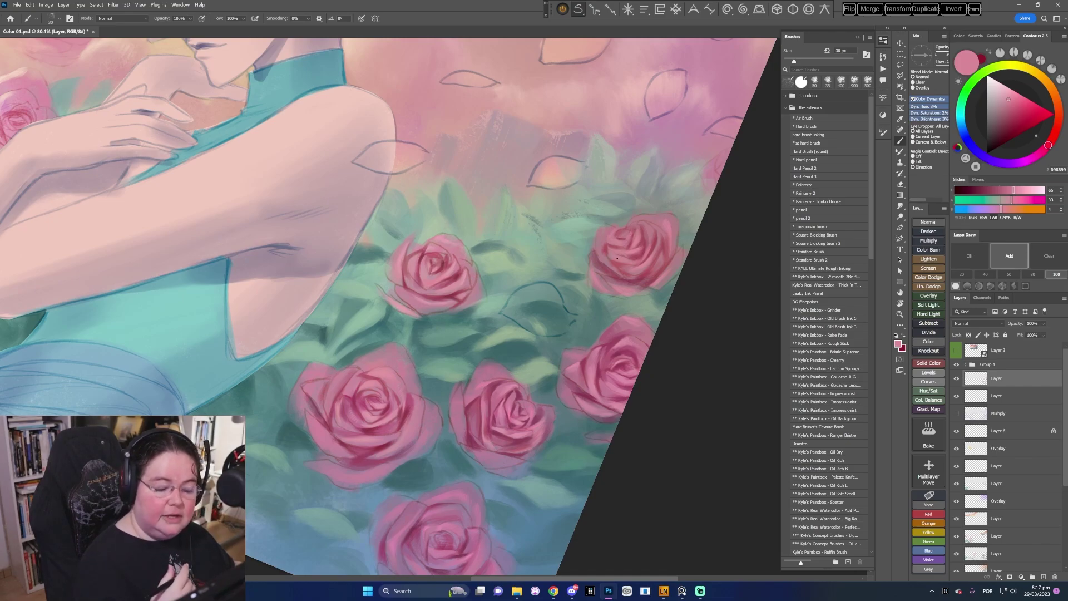
# - Define the inner petals of the rose at the canvas's right edge with sampled and slightly brightened pinks, using a 30 px brush
pyautogui.keyDown('alt'); pyautogui.click(628, 370); pyautogui.keyUp('alt')
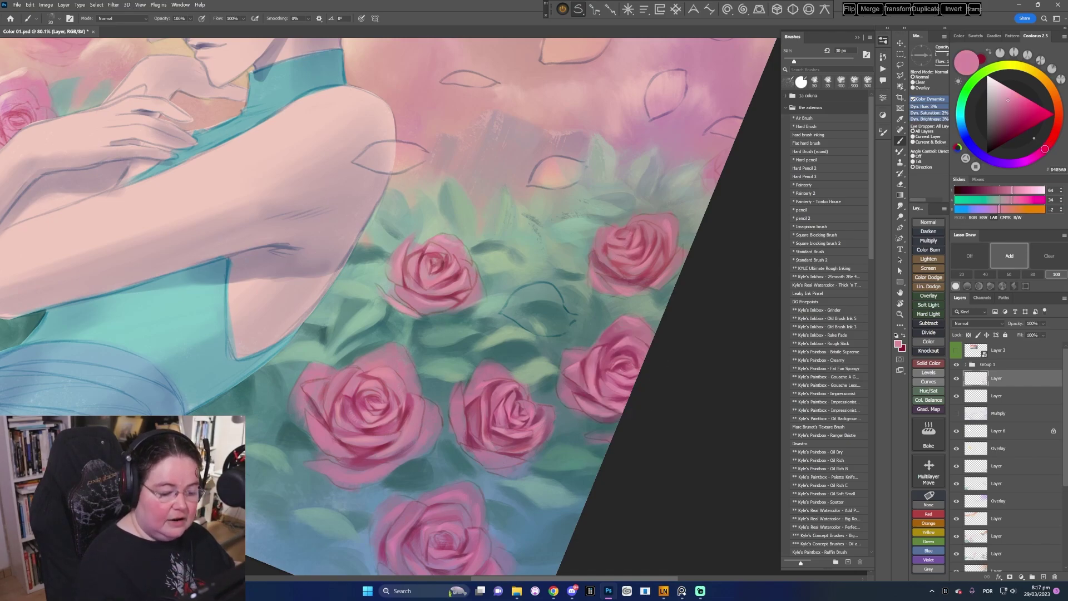
pyautogui.keyDown('alt'); pyautogui.click(633, 370); pyautogui.keyUp('alt')
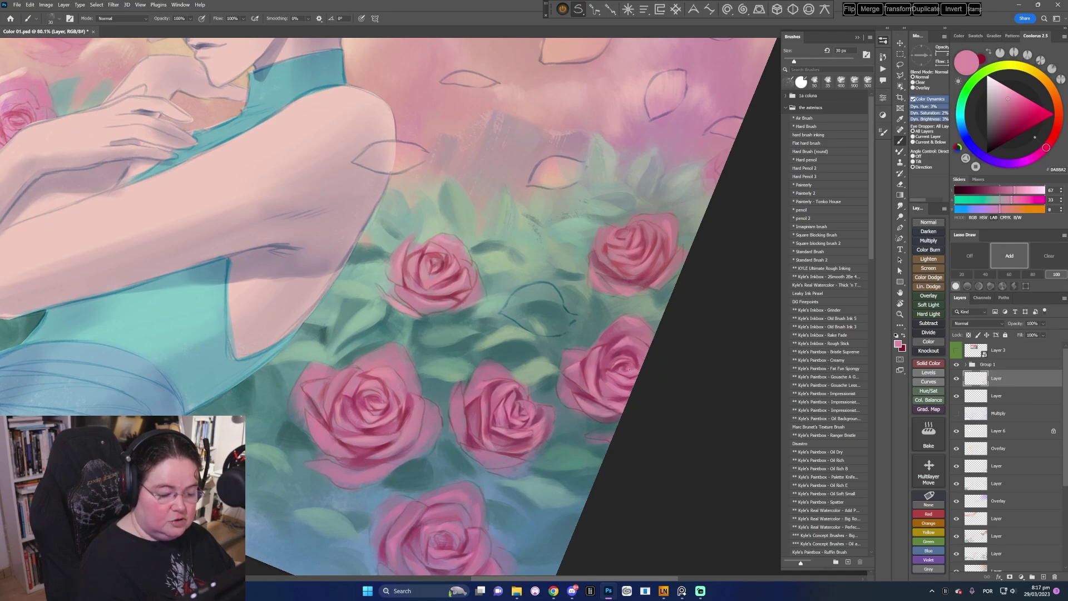
pyautogui.keyDown('alt'); pyautogui.click(625, 367); pyautogui.keyUp('alt')
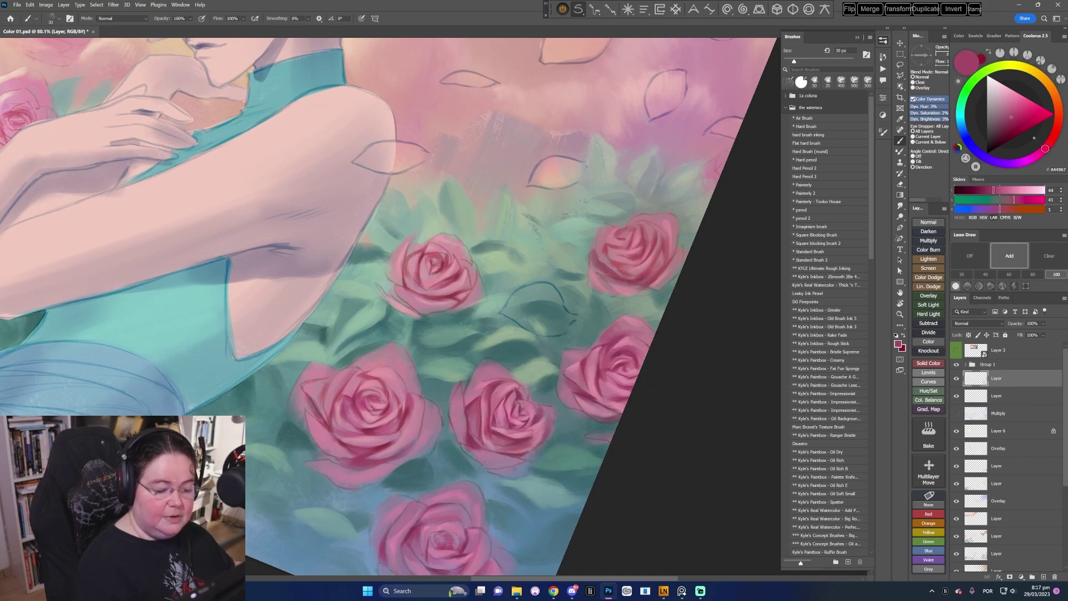
pyautogui.moveTo(1017, 105); pyautogui.dragTo(1013, 112)
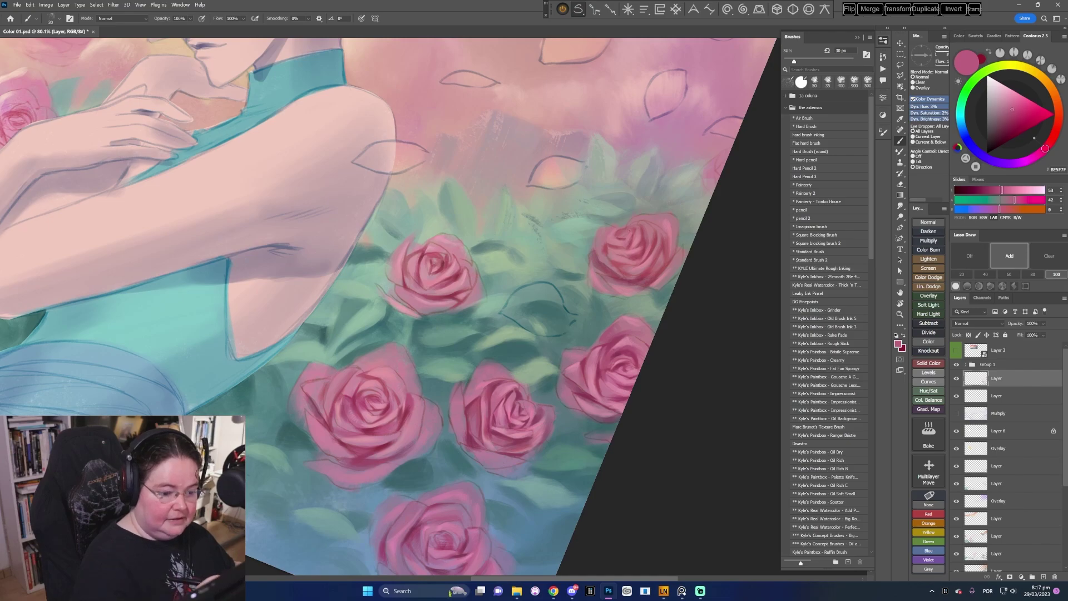
# - Blend the inner and outer petals of the upper-right rose with sampled mid reds and a light pink, using a 30 px brush
pyautogui.keyDown('alt'); pyautogui.click(631, 232); pyautogui.keyUp('alt')
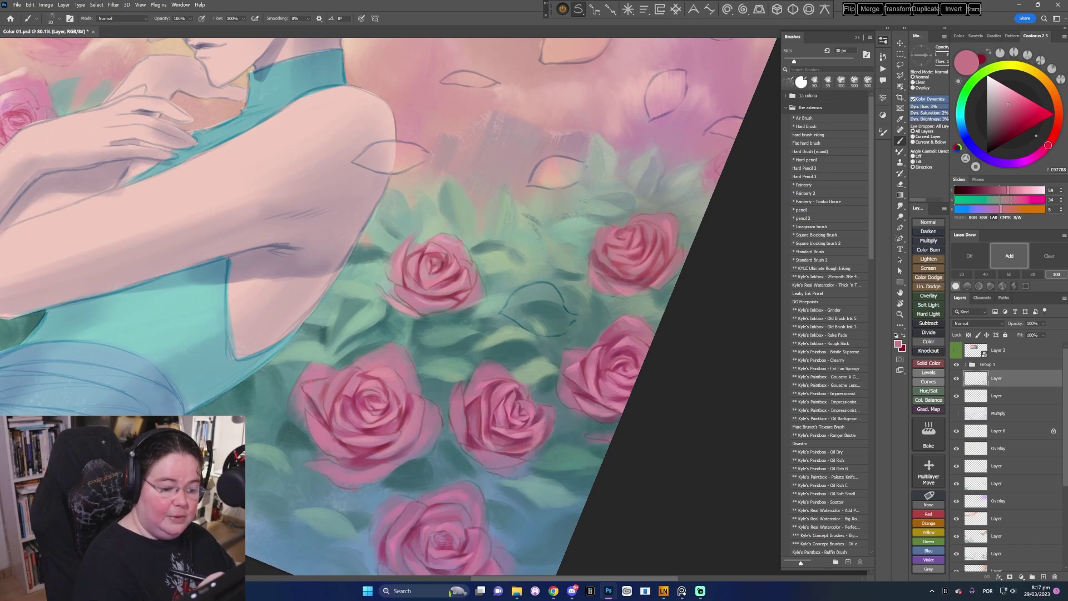
pyautogui.keyDown('alt'); pyautogui.click(623, 235); pyautogui.keyUp('alt')
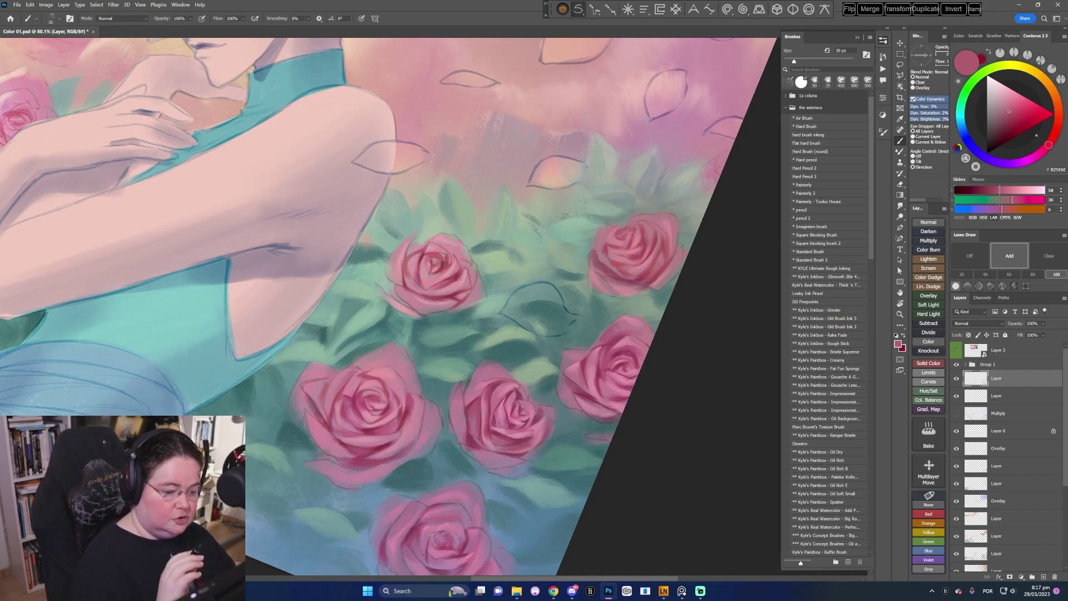
pyautogui.keyDown('alt'); pyautogui.click(607, 250); pyautogui.keyUp('alt')
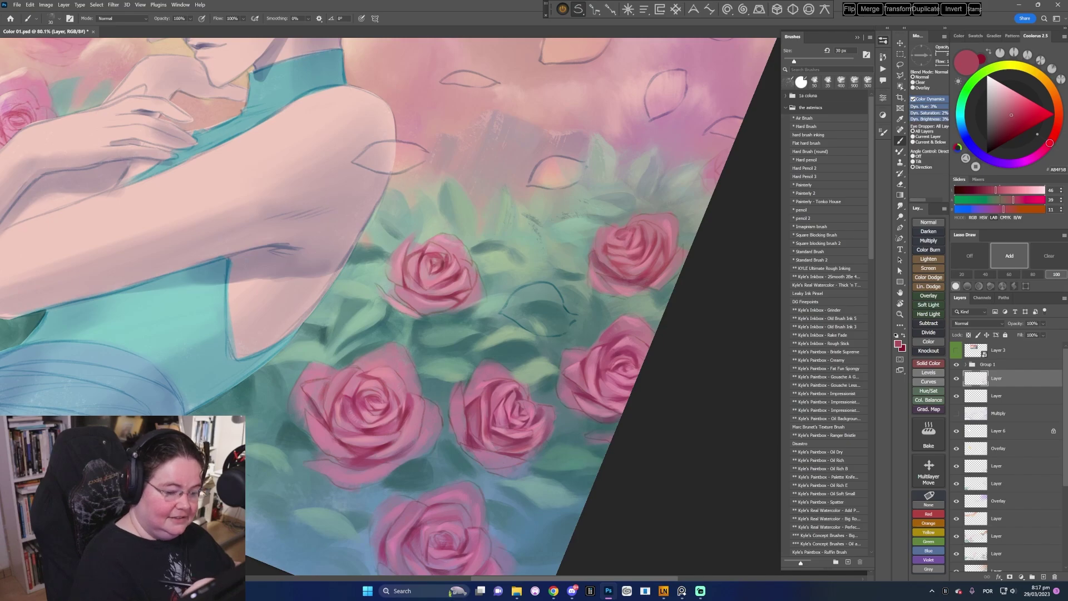
pyautogui.keyDown('alt'); pyautogui.click(671, 220); pyautogui.keyUp('alt')
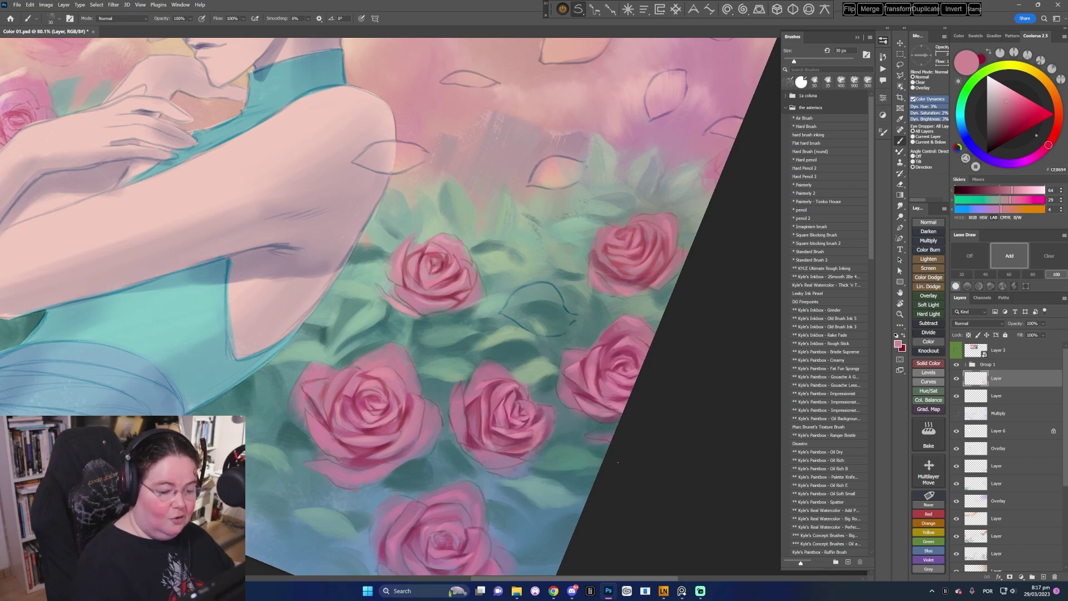
# - Rework the inner petals of the small rose beside the figure's arm with sampled rose reds and pinks, using a 30 px brush
pyautogui.moveTo(613, 466); pyautogui.dragTo(640, 412)
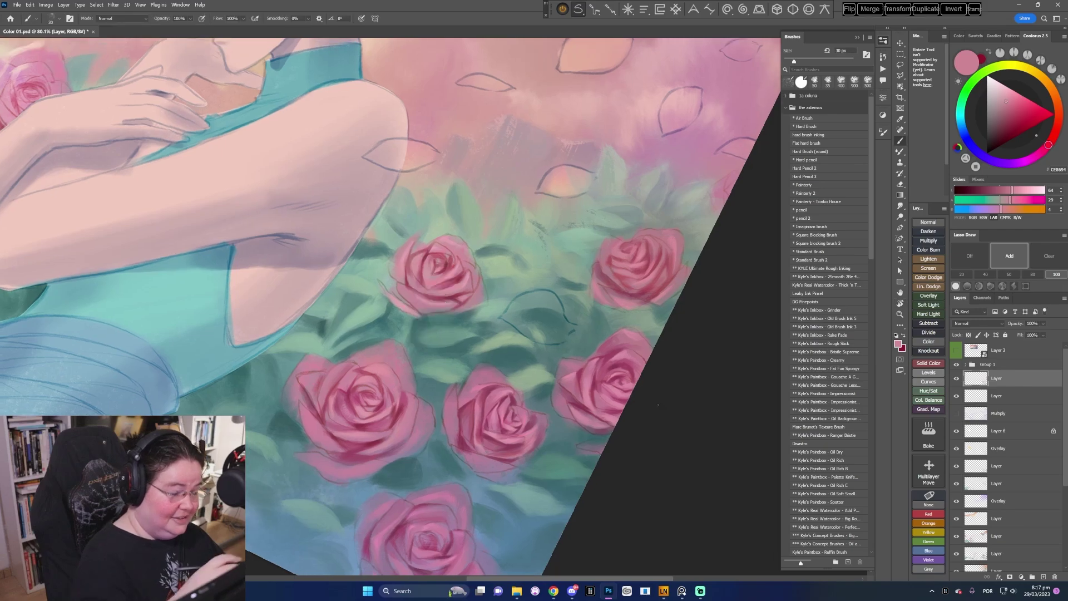
pyautogui.keyDown('alt'); pyautogui.click(452, 256); pyautogui.keyUp('alt')
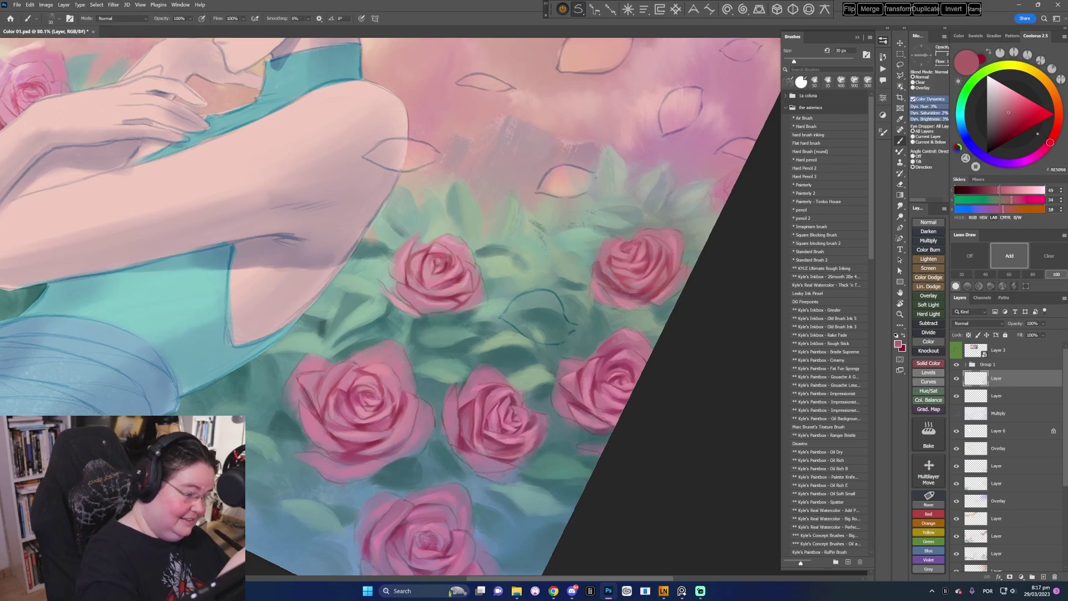
pyautogui.press('Escape')
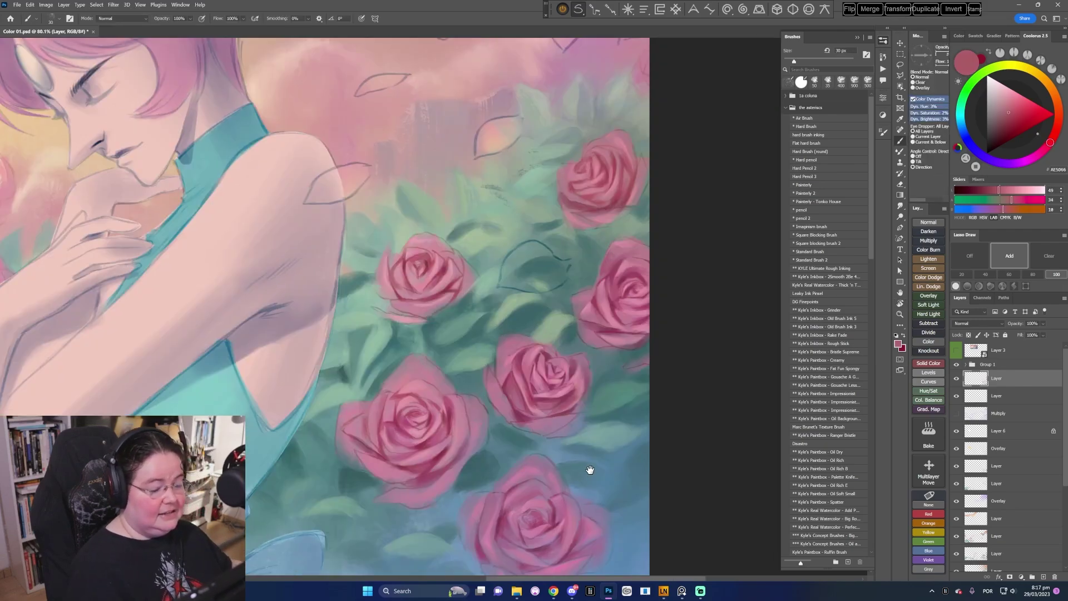
pyautogui.moveTo(588, 468)
pyautogui.mouseDown()
pyautogui.moveTo(627, 448)
pyautogui.moveTo(563, 470)
pyautogui.moveTo(585, 442)
pyautogui.moveTo(573, 423)
pyautogui.mouseUp()
pyautogui.press('r')
pyautogui.press('b')
pyautogui.keyDown('alt'); pyautogui.click(556, 287); pyautogui.keyUp('alt')
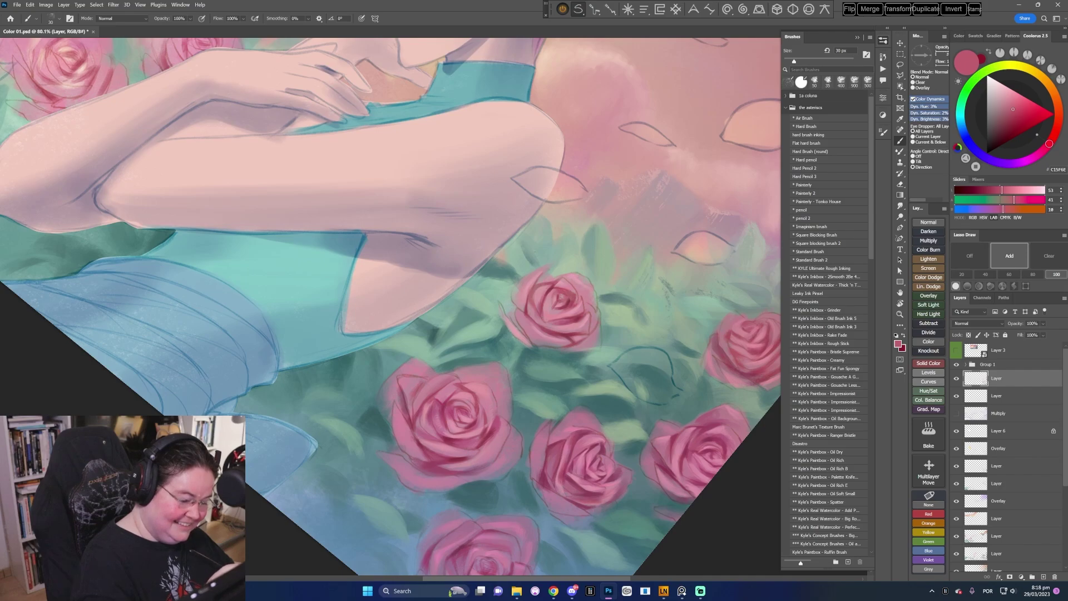
pyautogui.keyDown('alt'); pyautogui.click(538, 309); pyautogui.keyUp('alt')
pyautogui.keyDown('alt'); pyautogui.click(541, 295); pyautogui.keyUp('alt')
pyautogui.keyDown('alt'); pyautogui.click(546, 309); pyautogui.keyUp('alt')
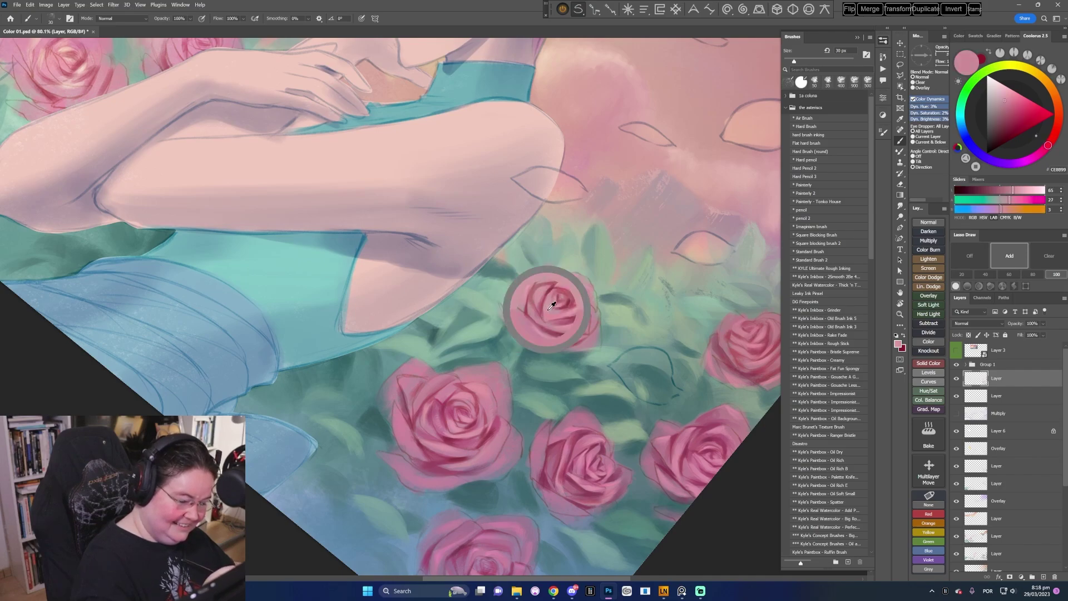
# - Lighten the outer petals of the small rose beside the figure's arm with light and mid pinks, using a 40 px brush
pyautogui.press(']')
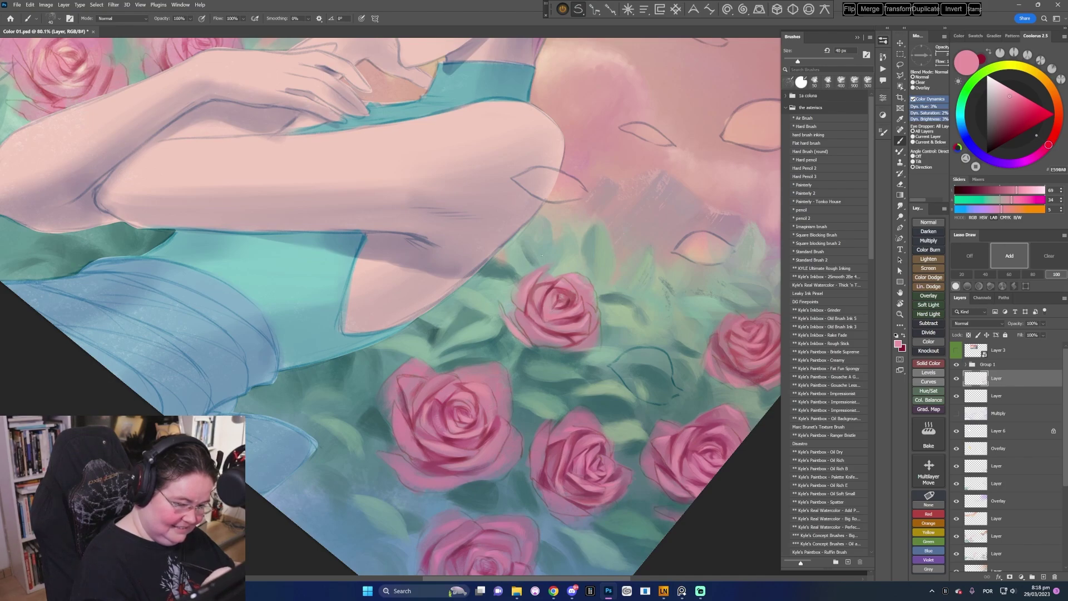
pyautogui.keyDown('alt'); pyautogui.click(543, 298); pyautogui.keyUp('alt')
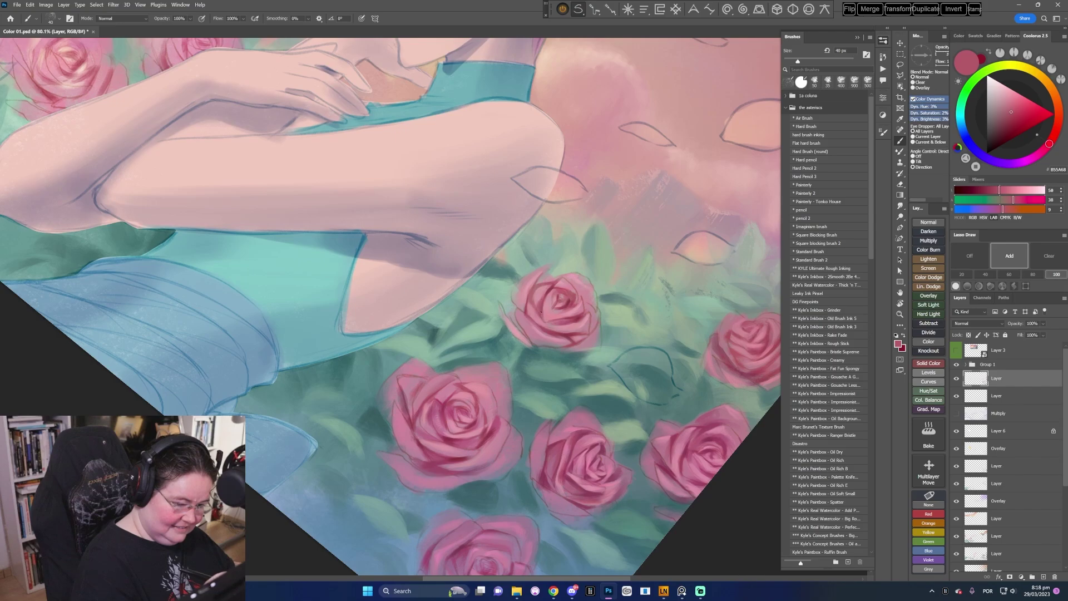
pyautogui.keyDown('alt'); pyautogui.click(549, 307); pyautogui.keyUp('alt')
pyautogui.press('Escape')
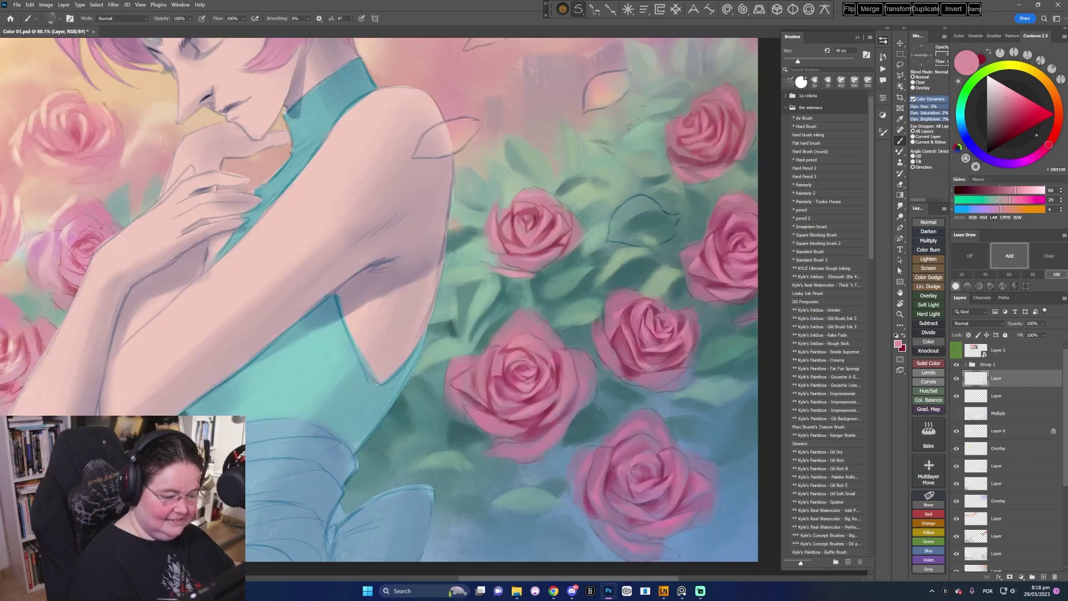
# - Shade the petals of the small rose beside the figure's arm with a sampled mid rose red, using a 40 px brush
pyautogui.keyDown('alt'); pyautogui.click(543, 254); pyautogui.keyUp('alt')
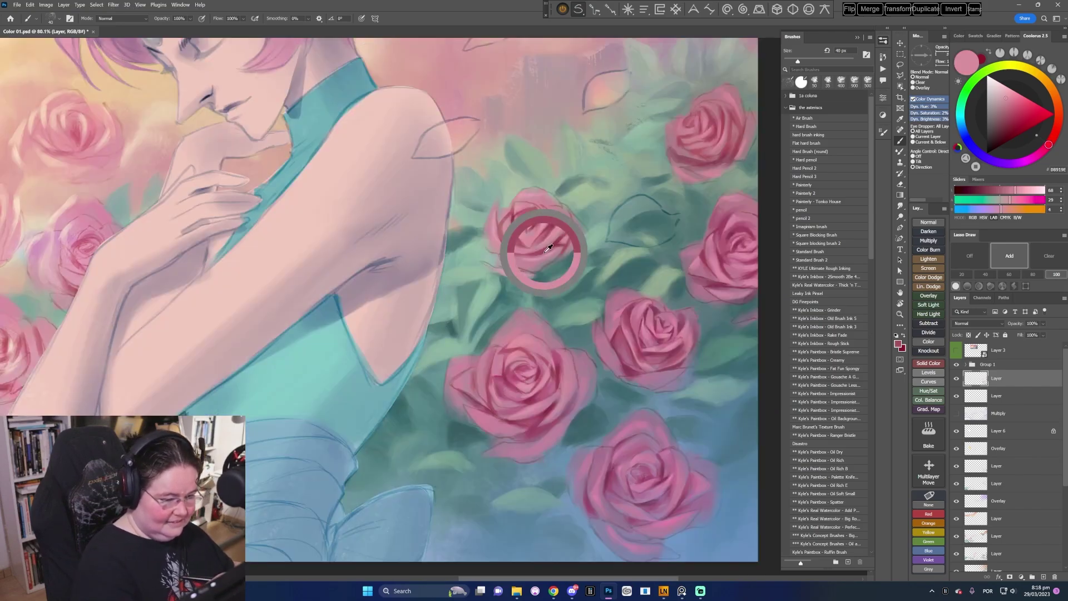
pyautogui.moveTo(625, 239); pyautogui.dragTo(533, 389)
pyautogui.moveTo(507, 334); pyautogui.dragTo(512, 340)
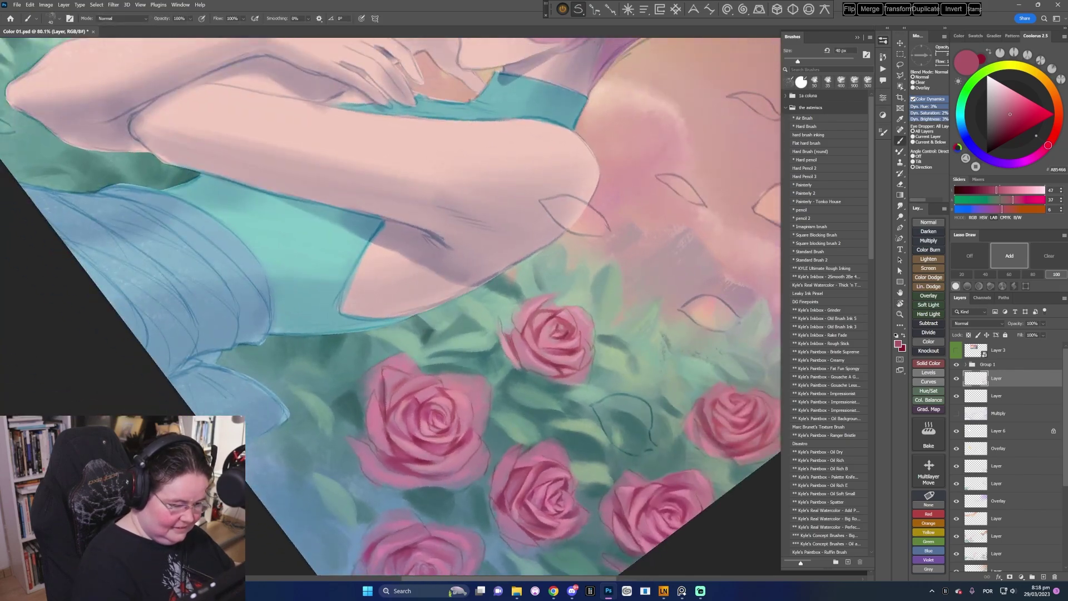
pyautogui.press('Escape')
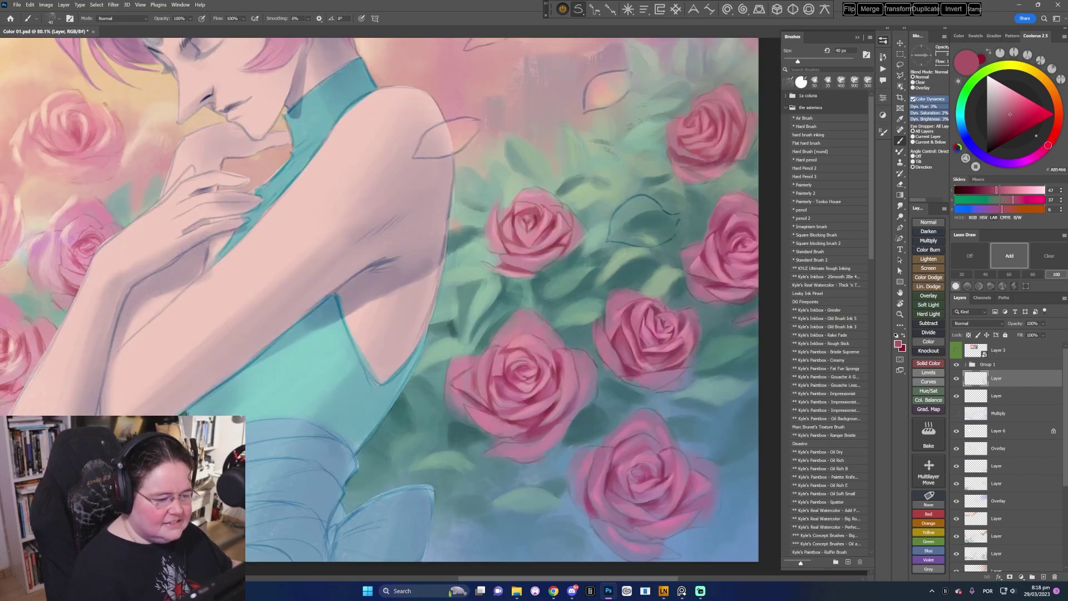
# - Refine the shadows and petal edges of the small rose beside the figure's arm with sampled dark reds and pinks, using 40 and 45 px brushes
pyautogui.keyDown('alt'); pyautogui.click(539, 219); pyautogui.keyUp('alt')
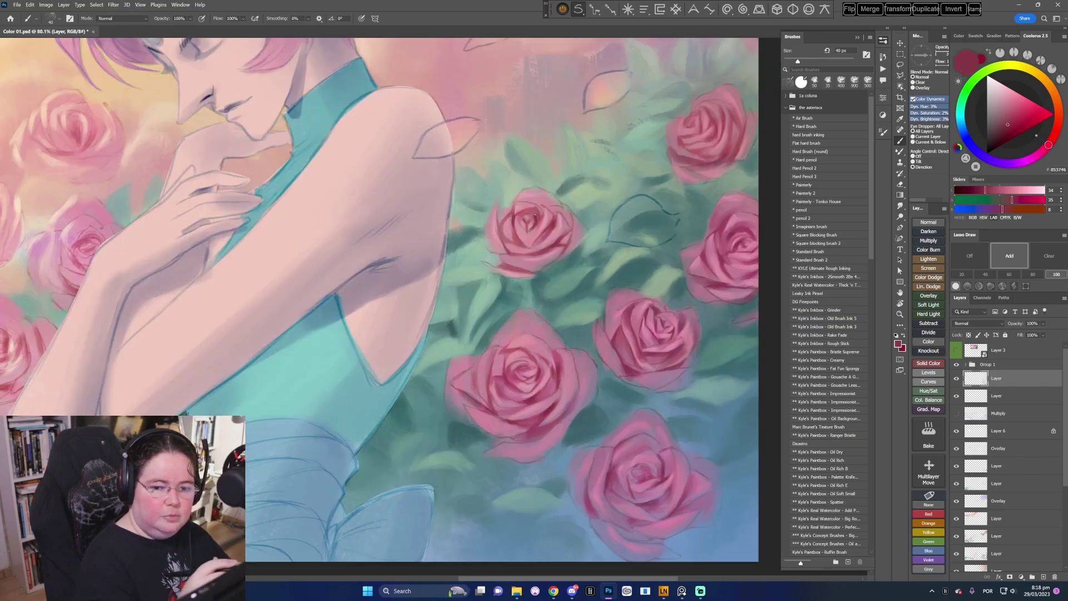
pyautogui.click(1006, 129)
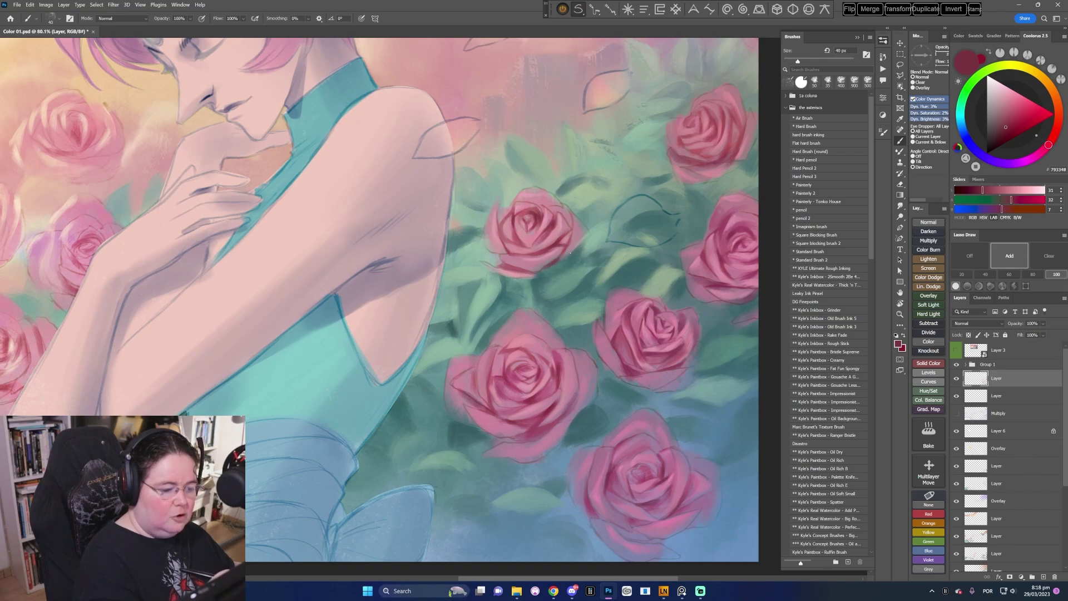
pyautogui.press('r')
pyautogui.moveTo(579, 223); pyautogui.dragTo(223, 390)
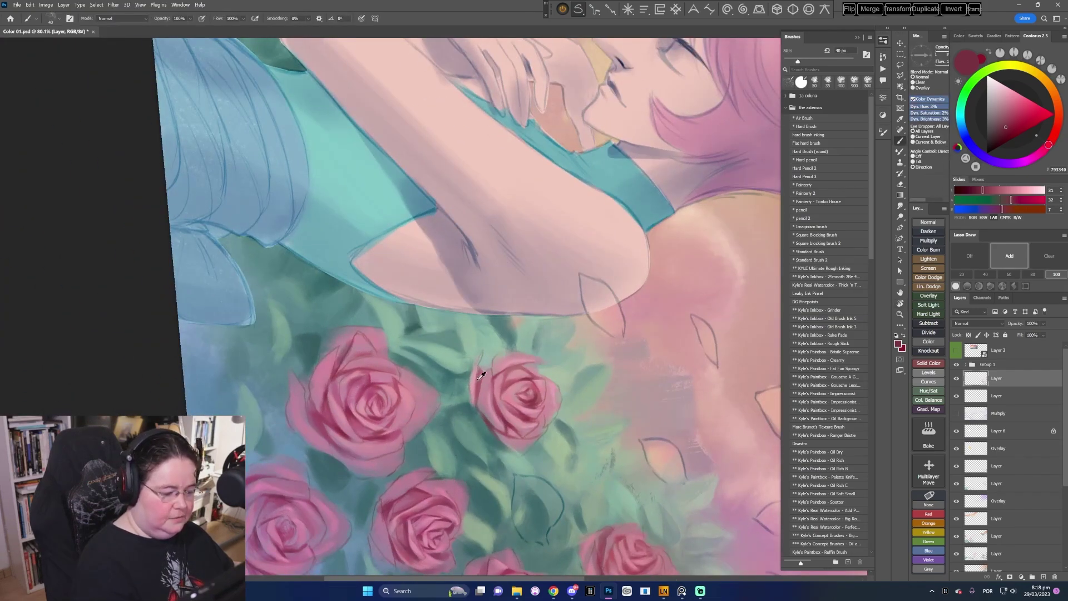
pyautogui.keyDown('alt'); pyautogui.click(504, 414); pyautogui.keyUp('alt')
pyautogui.keyDown('alt'); pyautogui.click(498, 412); pyautogui.keyUp('alt')
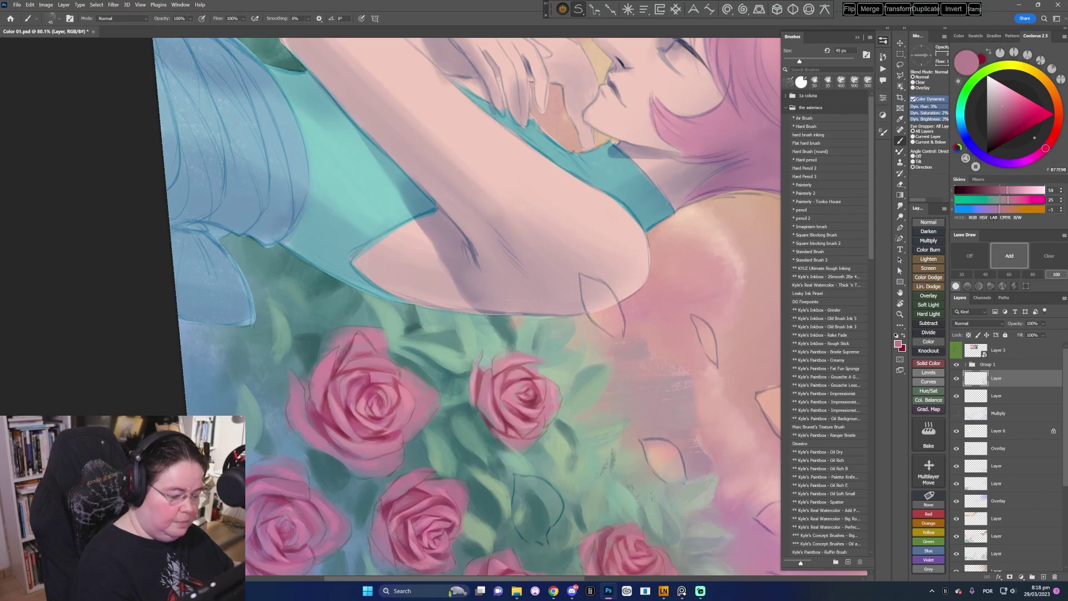
pyautogui.keyDown('alt'); pyautogui.click(493, 426); pyautogui.keyUp('alt')
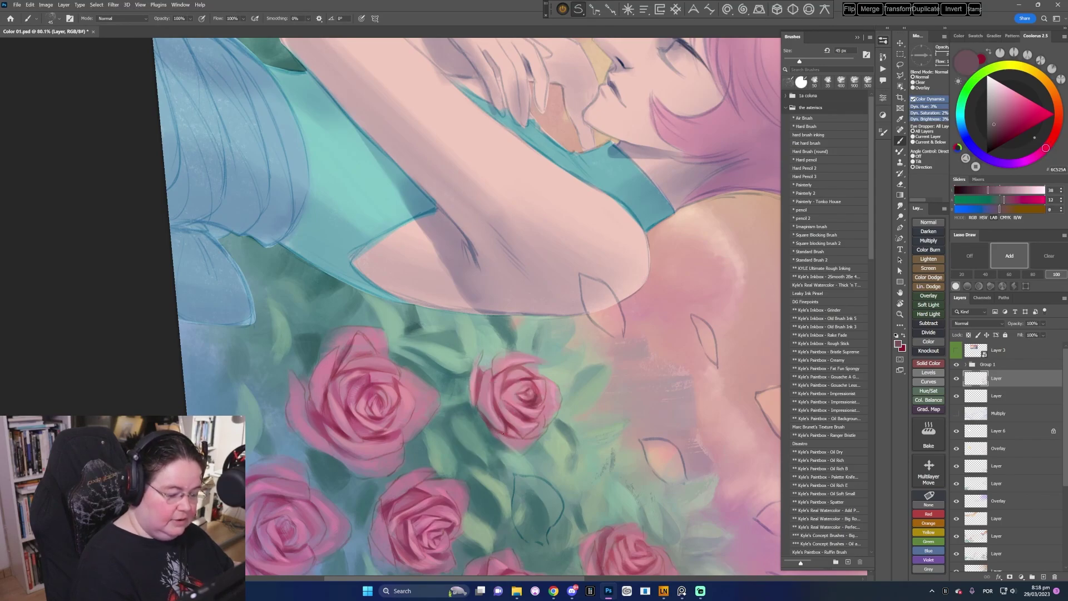
pyautogui.keyDown('alt'); pyautogui.click(502, 432); pyautogui.keyUp('alt')
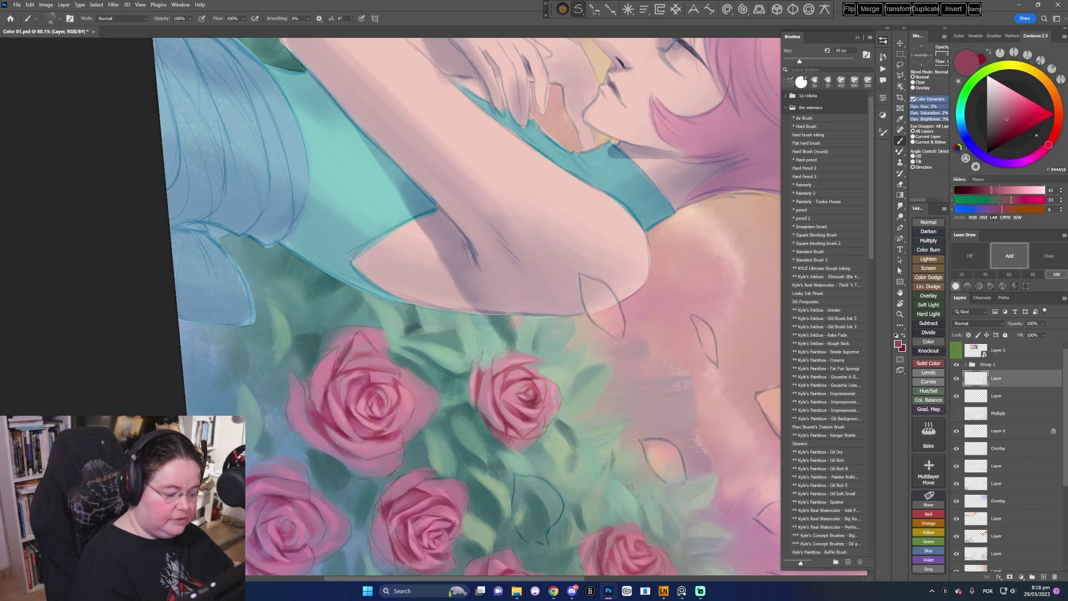
pyautogui.press('h')
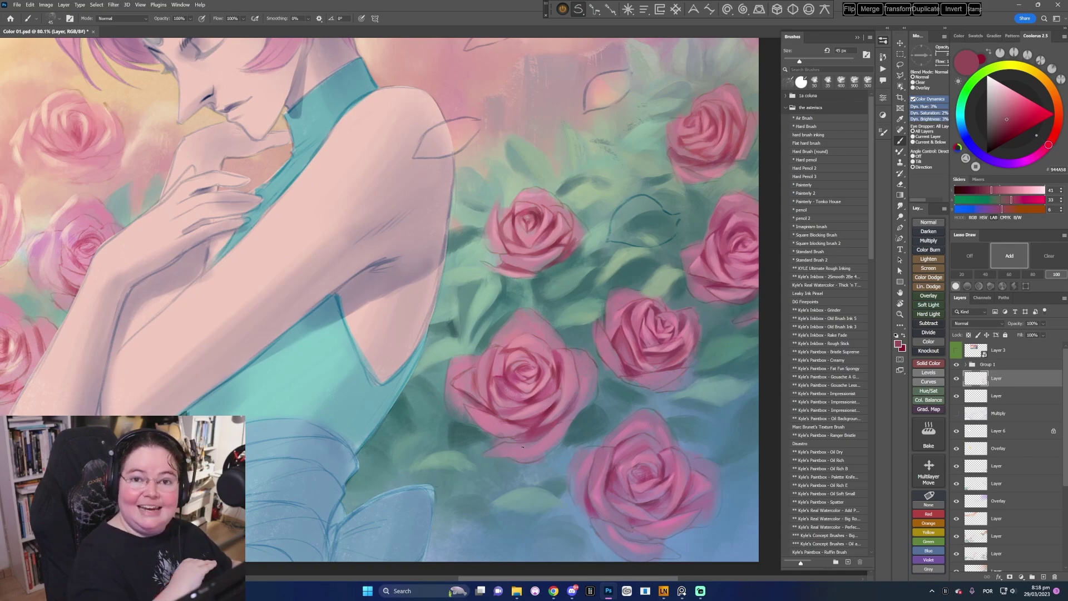
# - Deepen the petal shadows of the roses beside the figure with a darker, more saturated rose red, using a 40 px brush
pyautogui.press('r')
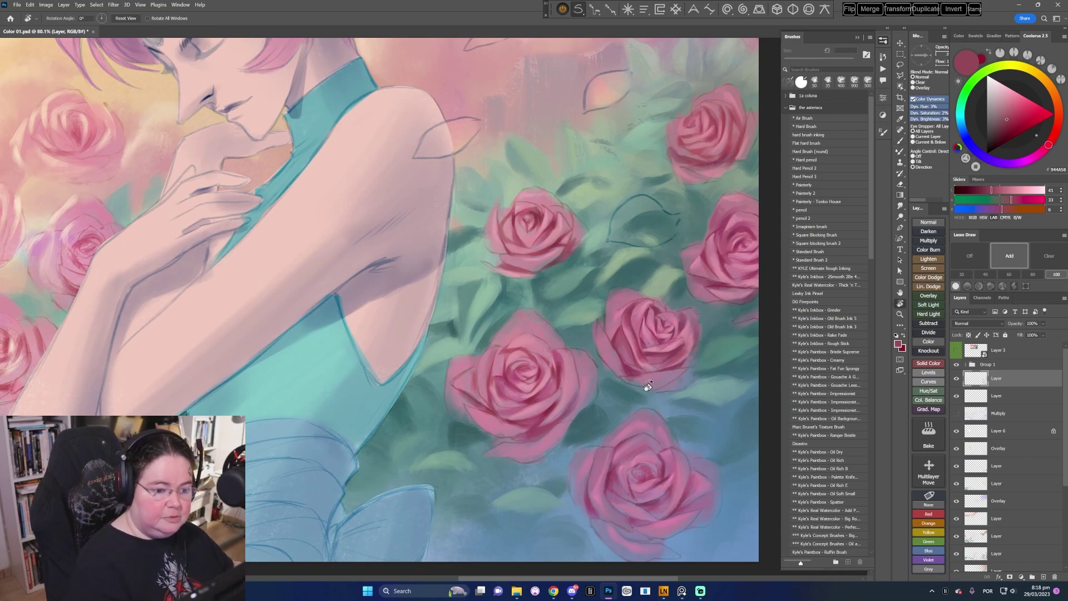
pyautogui.moveTo(522, 447); pyautogui.dragTo(591, 368)
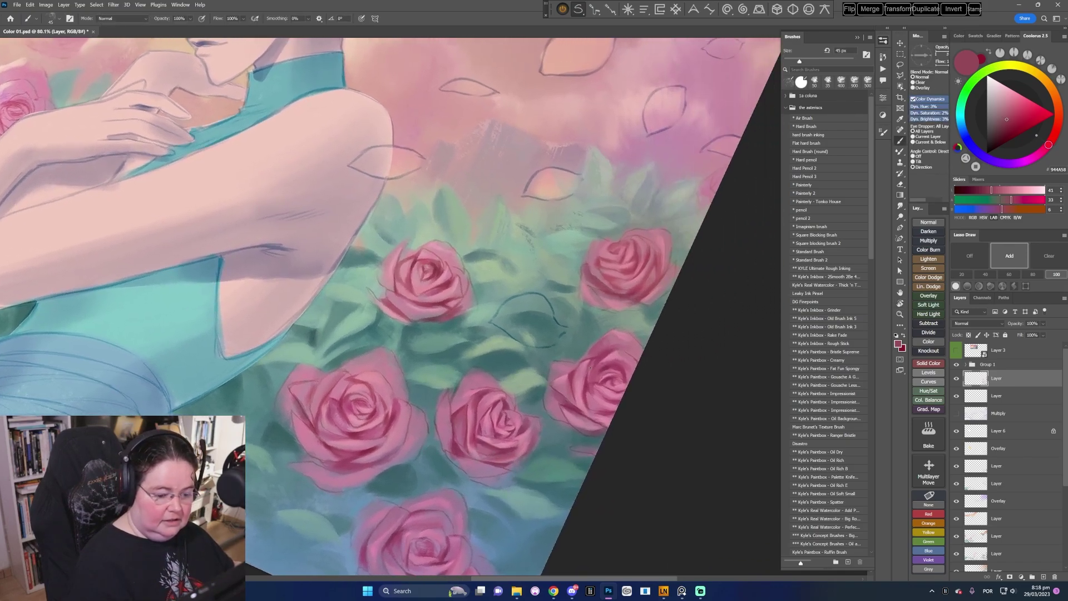
pyautogui.click(1013, 127)
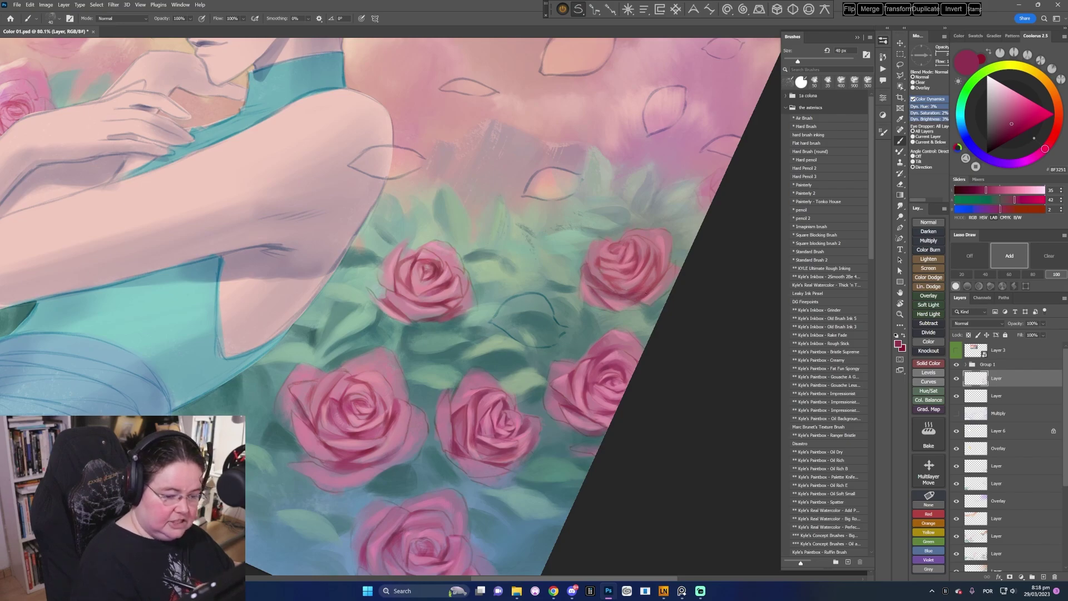
pyautogui.moveTo(626, 324); pyautogui.dragTo(654, 401)
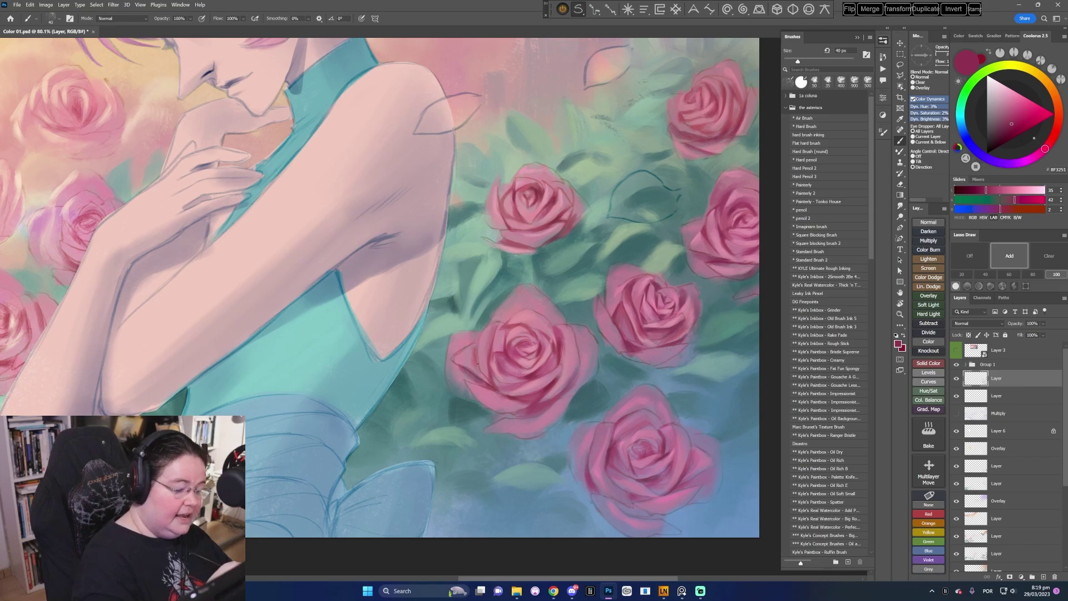
# - Lighten the outer petals of the large central rose with sampled pinks and a brighter light pink, using a 40 px brush
pyautogui.keyDown('alt'); pyautogui.click(454, 356); pyautogui.keyUp('alt')
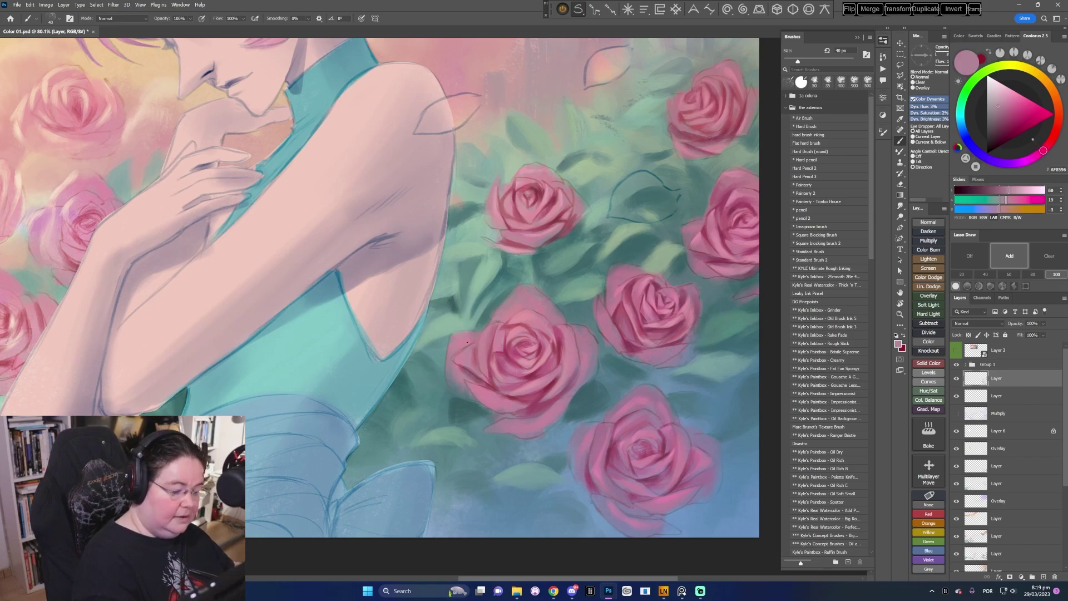
pyautogui.keyDown('alt'); pyautogui.click(529, 306); pyautogui.keyUp('alt')
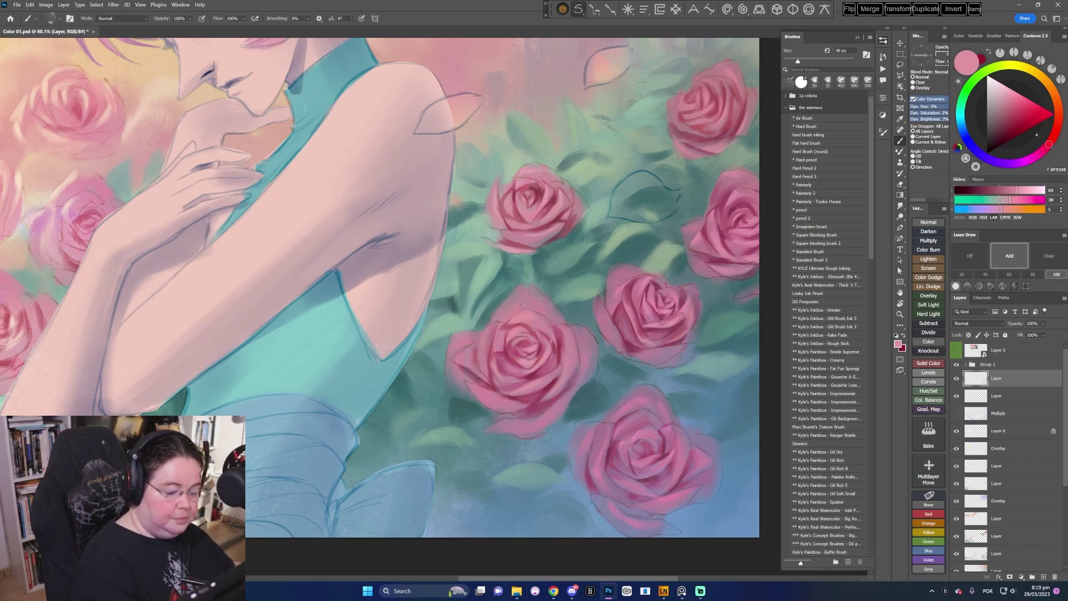
pyautogui.click(1009, 91)
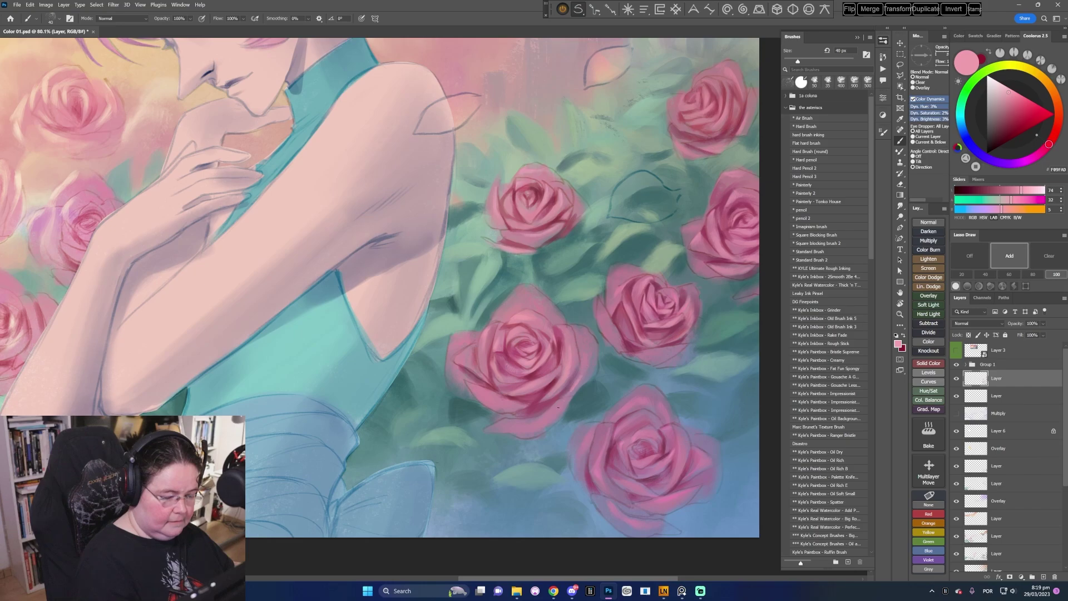
pyautogui.press('r')
pyautogui.moveTo(559, 403); pyautogui.dragTo(350, 384)
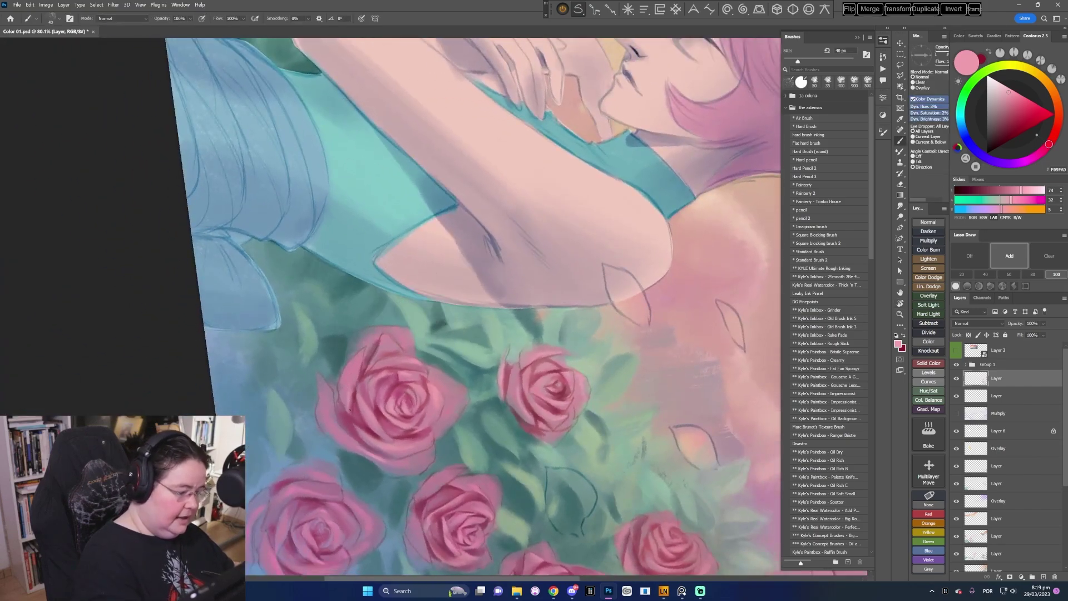
pyautogui.press('Escape')
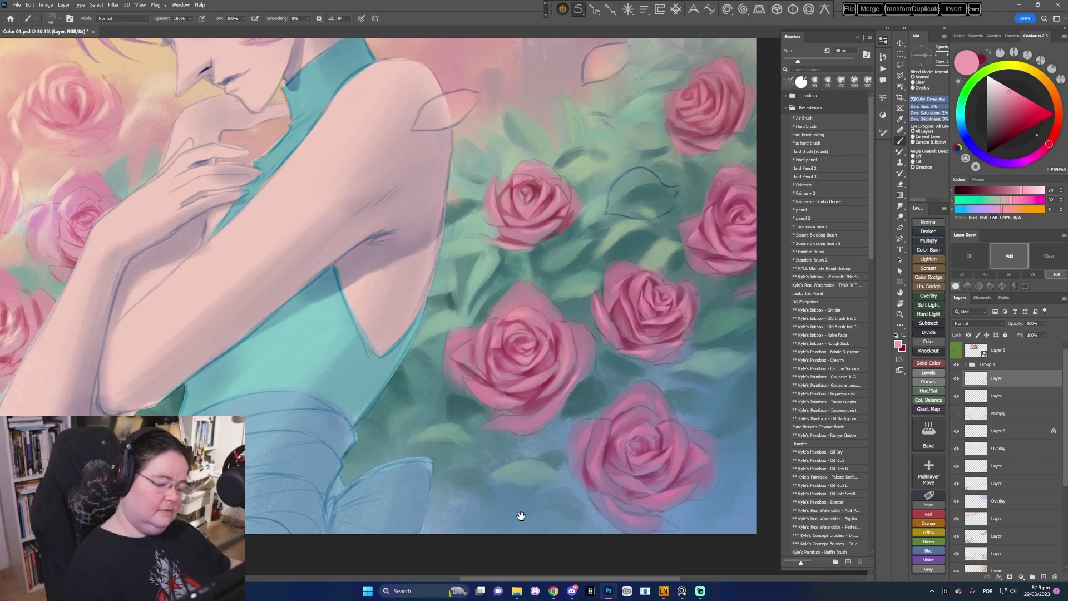
# - Darken the folds between the inner petals of the lower-right rose with sampled and deepened rose reds, using a 40 px brush
pyautogui.moveTo(520, 512); pyautogui.dragTo(483, 481)
pyautogui.keyDown('alt'); pyautogui.click(612, 249); pyautogui.keyUp('alt')
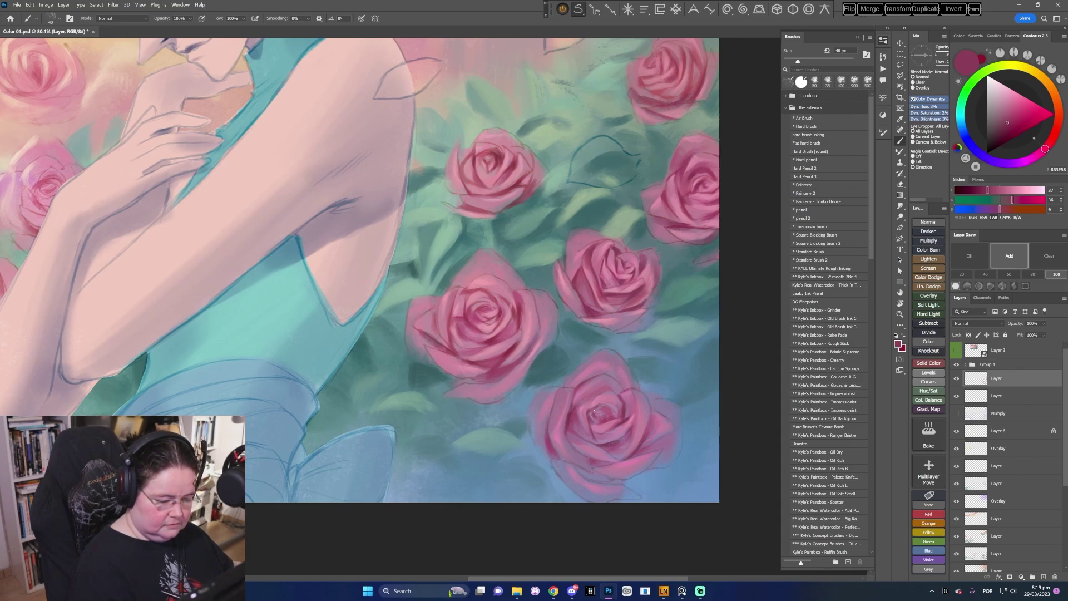
pyautogui.keyDown('alt'); pyautogui.click(610, 401); pyautogui.keyUp('alt')
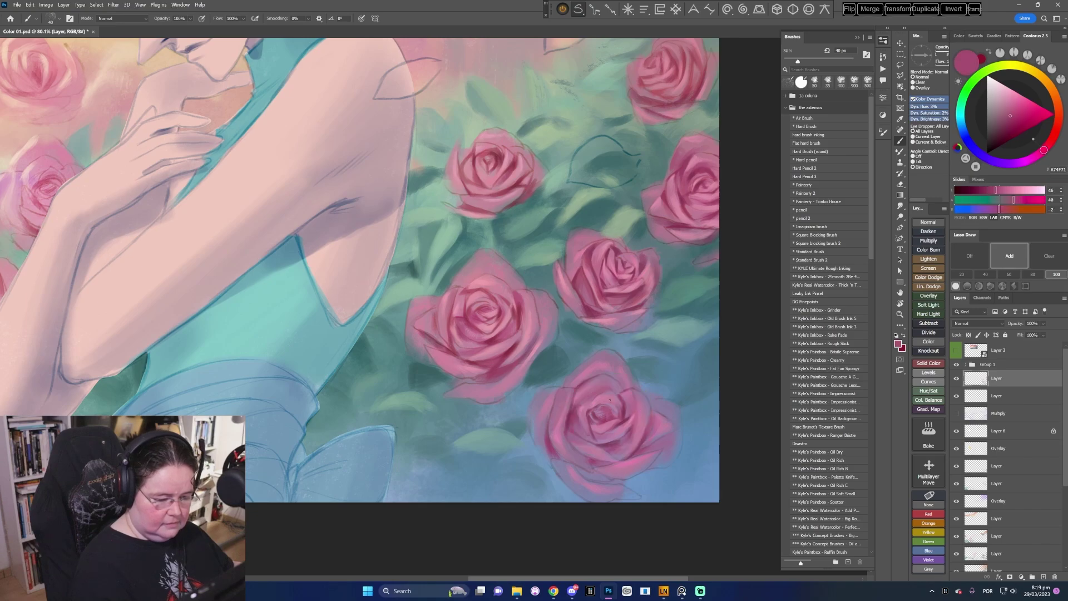
pyautogui.click(1010, 120)
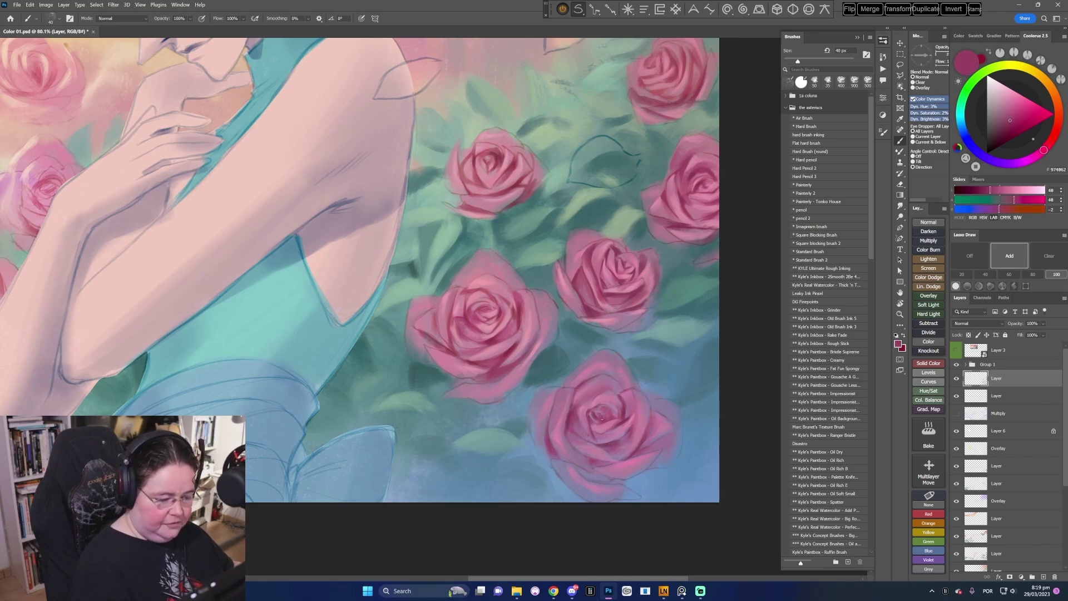
pyautogui.click(1008, 128)
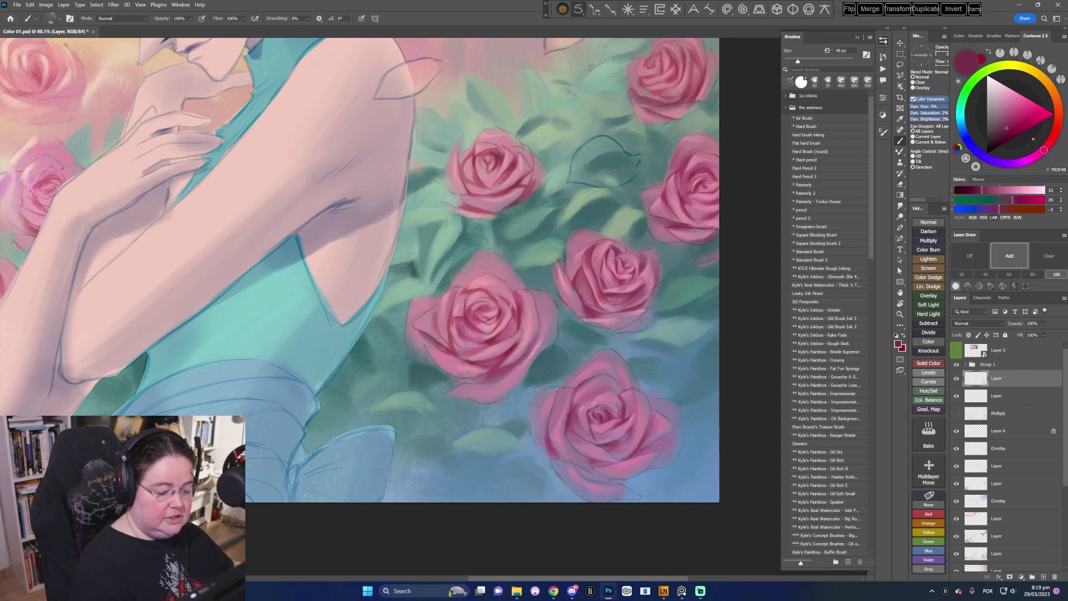
# - Rework the center petals of the lower-right rose with saturated rose reds and a sampled light pink, using 45 and 40 px brushes
pyautogui.click(1013, 124)
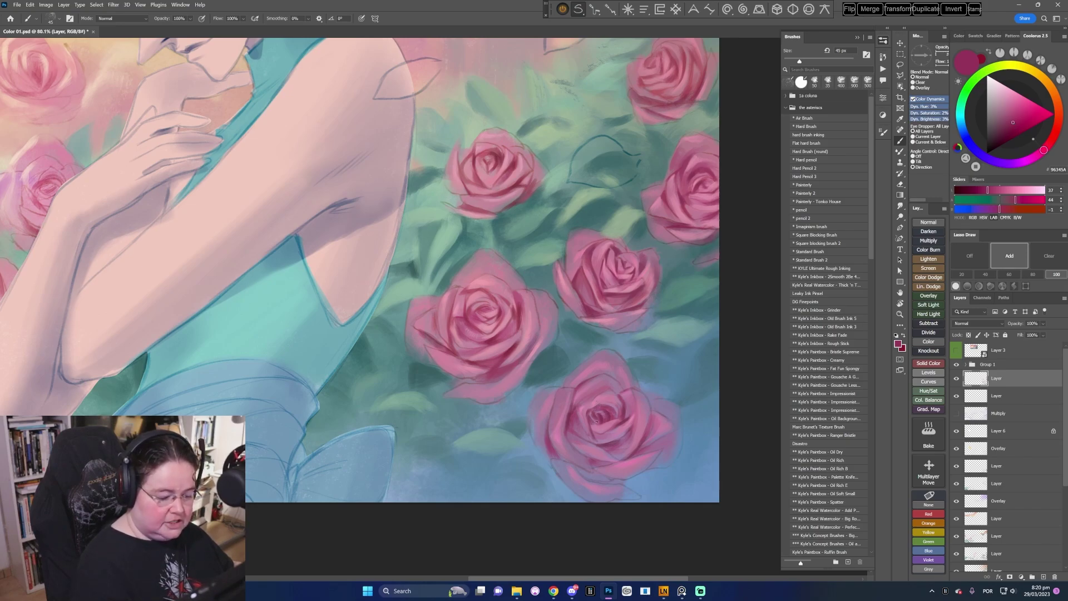
pyautogui.click(1016, 117)
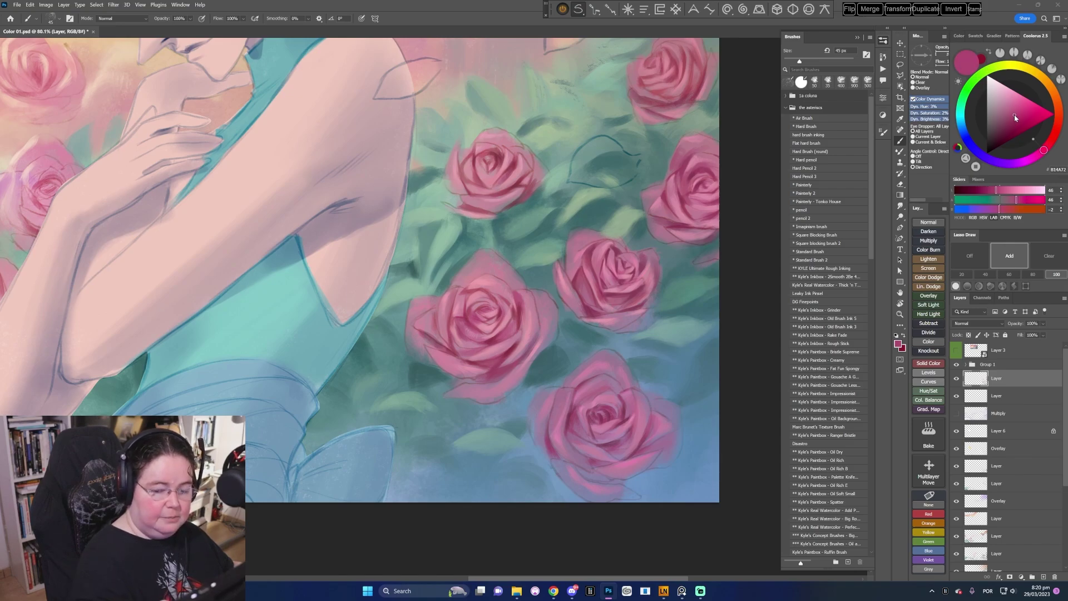
pyautogui.keyDown('alt'); pyautogui.click(582, 399); pyautogui.keyUp('alt')
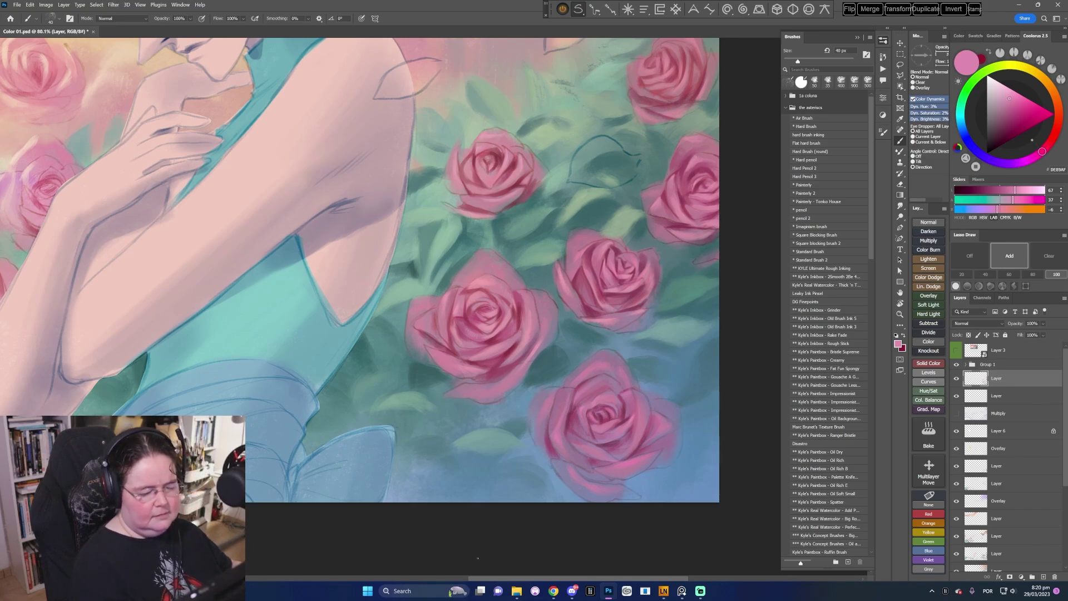
# - Define the overlapping petals of the lower-right rose with a sampled dark rose red and a more saturated variant, using a 40 px brush
pyautogui.keyDown('alt'); pyautogui.click(594, 414); pyautogui.keyUp('alt')
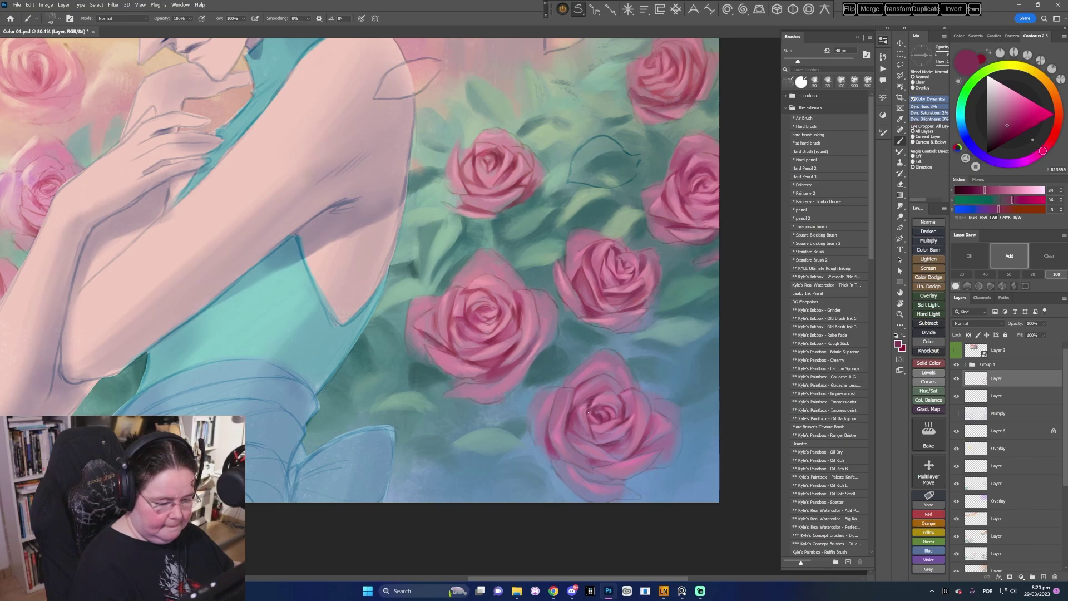
pyautogui.scroll(-1, 606, 459)
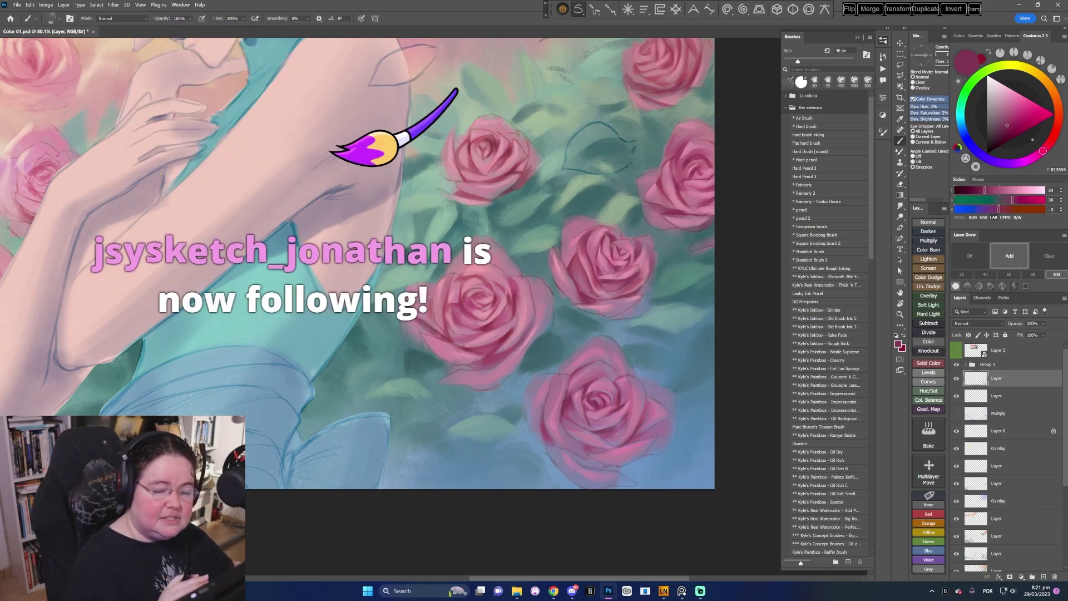
pyautogui.moveTo(693, 419); pyautogui.dragTo(698, 404)
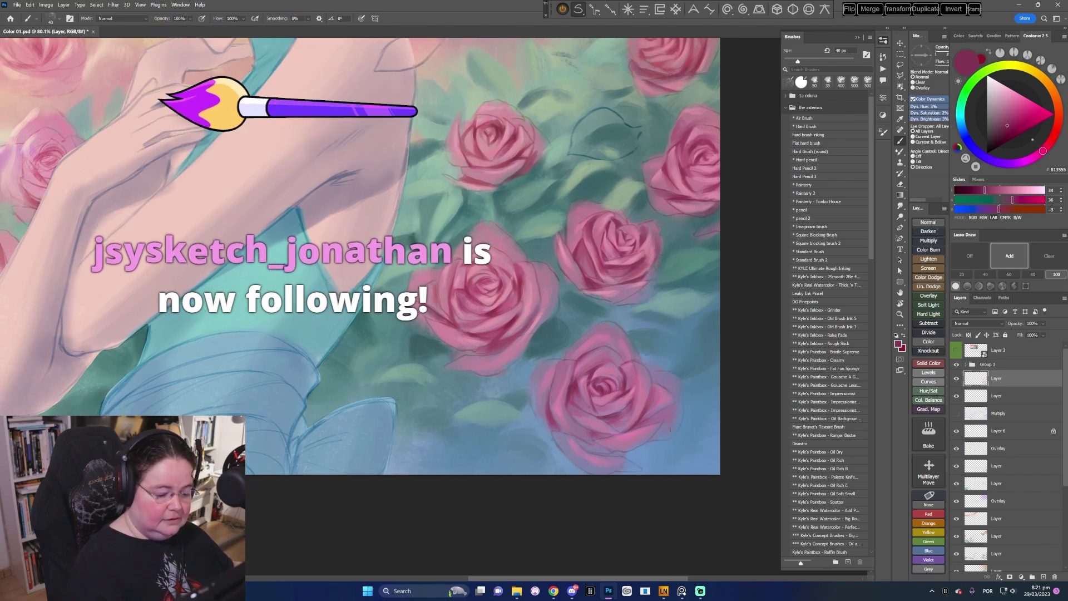
pyautogui.click(1009, 129)
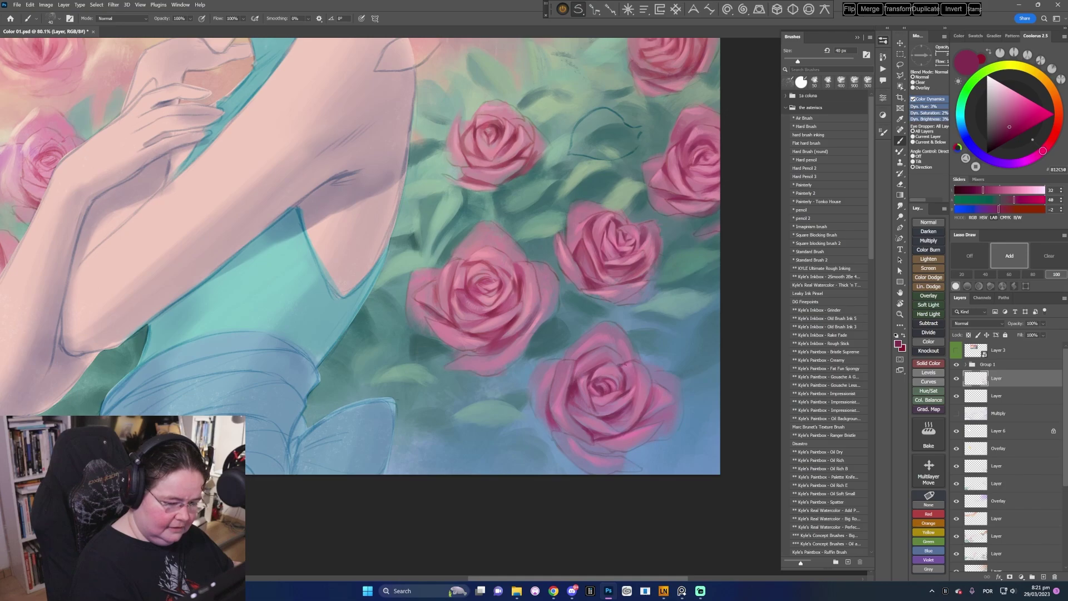
# - Shade the lower outer petals of the lower-right rose with sampled magenta reds, using a 45 px brush
pyautogui.scroll(-1, 651, 355)
pyautogui.press('r')
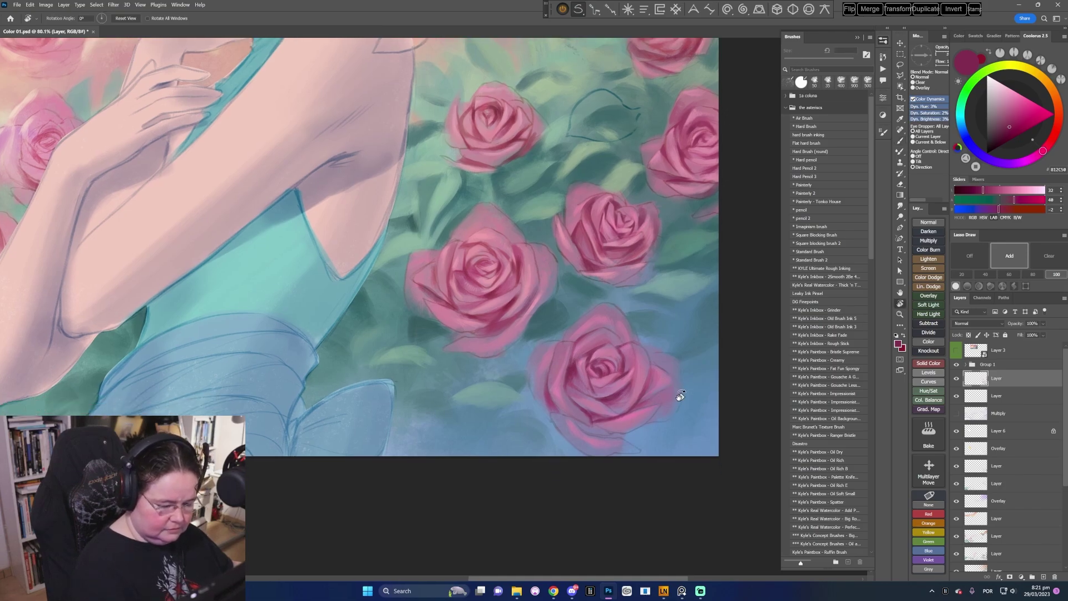
pyautogui.moveTo(677, 396)
pyautogui.mouseDown()
pyautogui.moveTo(605, 466)
pyautogui.moveTo(524, 409)
pyautogui.moveTo(514, 433)
pyautogui.mouseUp()
pyautogui.press(']')
pyautogui.scroll(-1, 520, 410)
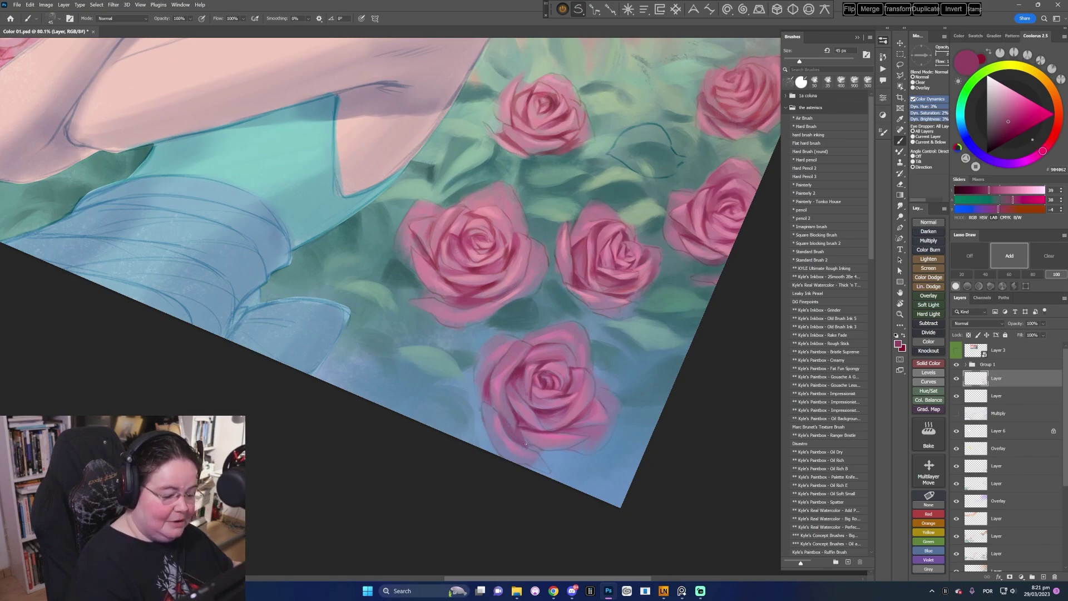
pyautogui.keyDown('alt'); pyautogui.click(518, 412); pyautogui.keyUp('alt')
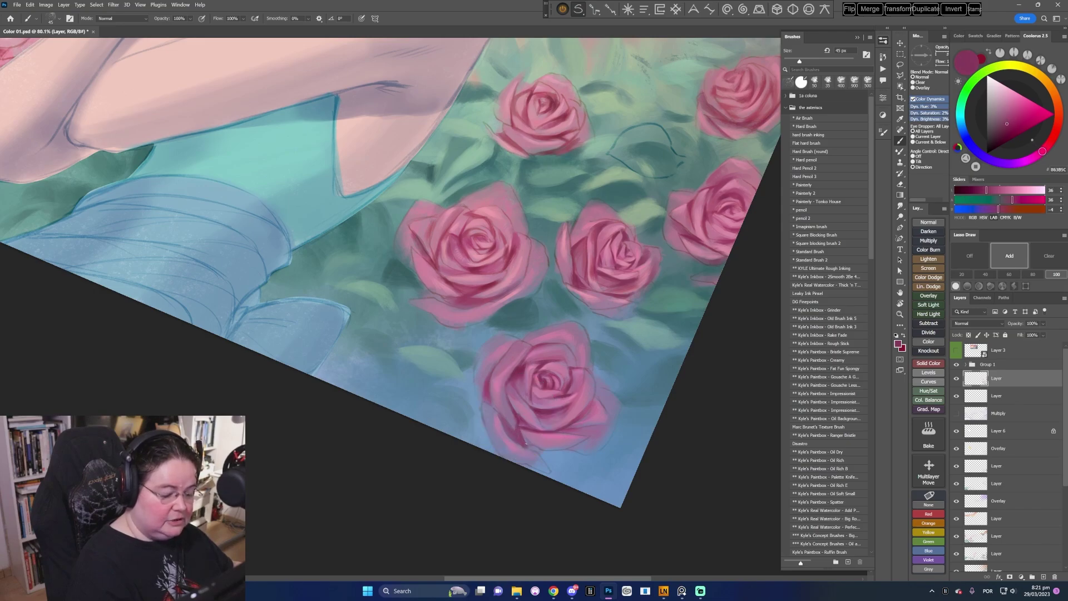
# - Sharpen the dark folds around the lower-right rose's center and outer petals with sampled deep magentas, finishing with a 40 px brush
pyautogui.moveTo(526, 443)
pyautogui.mouseDown()
pyautogui.moveTo(603, 438)
pyautogui.moveTo(670, 360)
pyautogui.mouseUp()
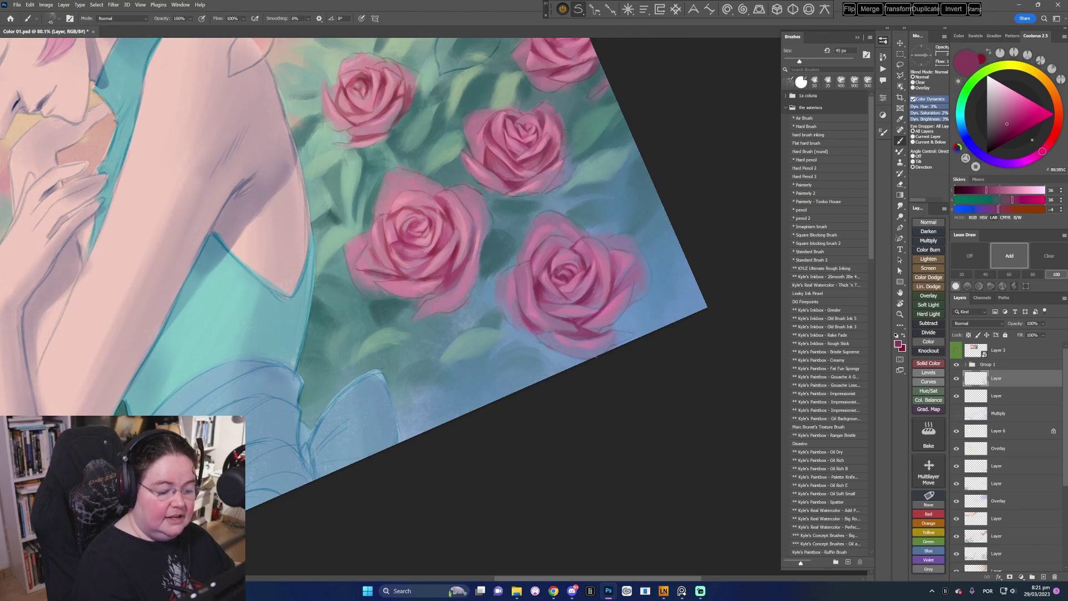
pyautogui.press('Escape')
pyautogui.press('[')
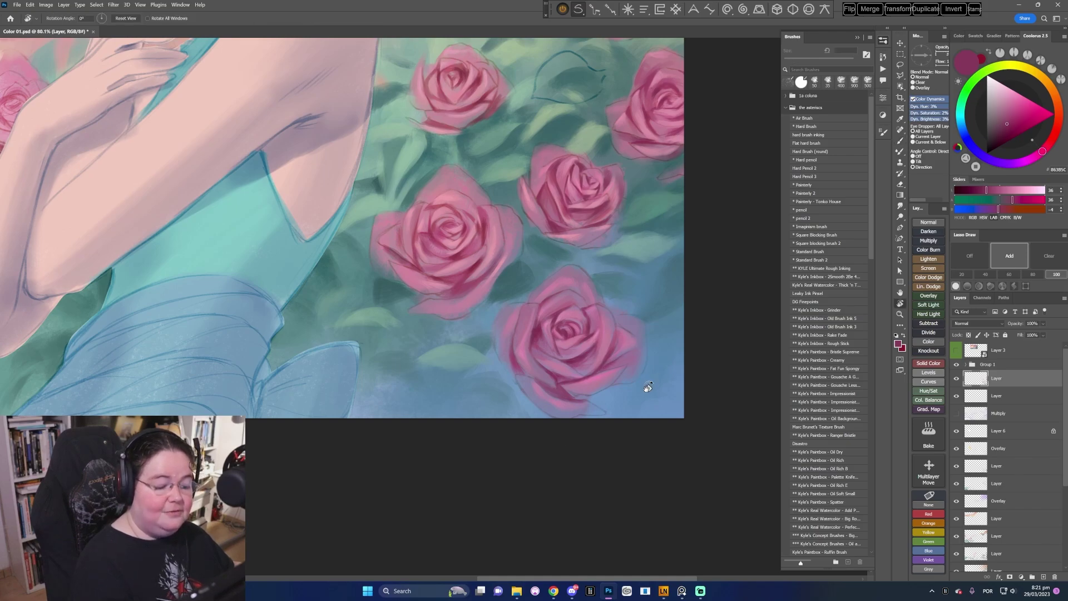
pyautogui.moveTo(643, 389); pyautogui.dragTo(662, 440)
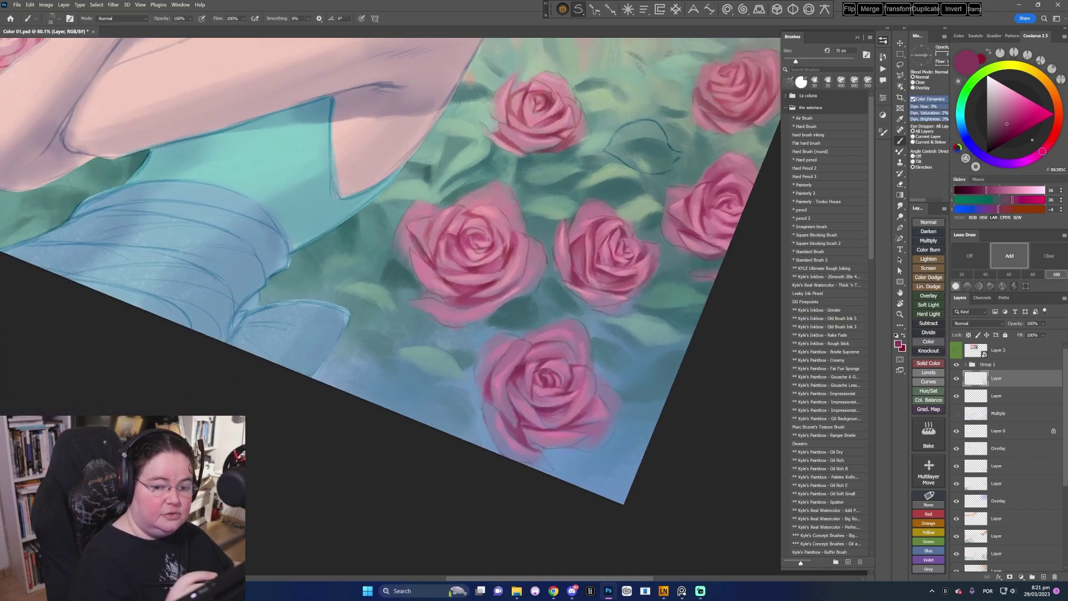
pyautogui.keyDown('alt'); pyautogui.click(519, 370); pyautogui.keyUp('alt')
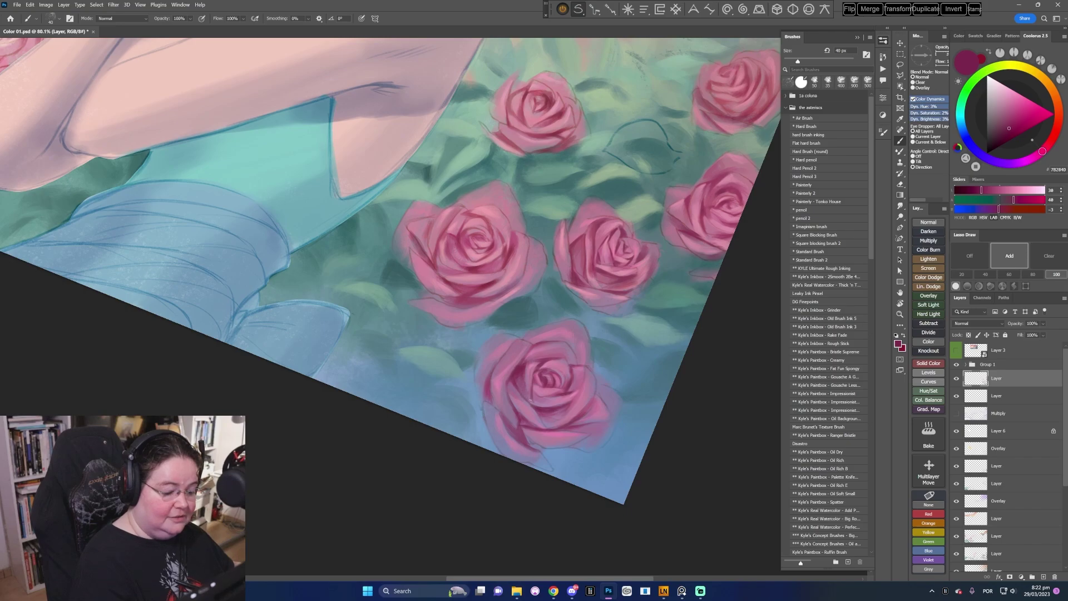
pyautogui.press('Escape')
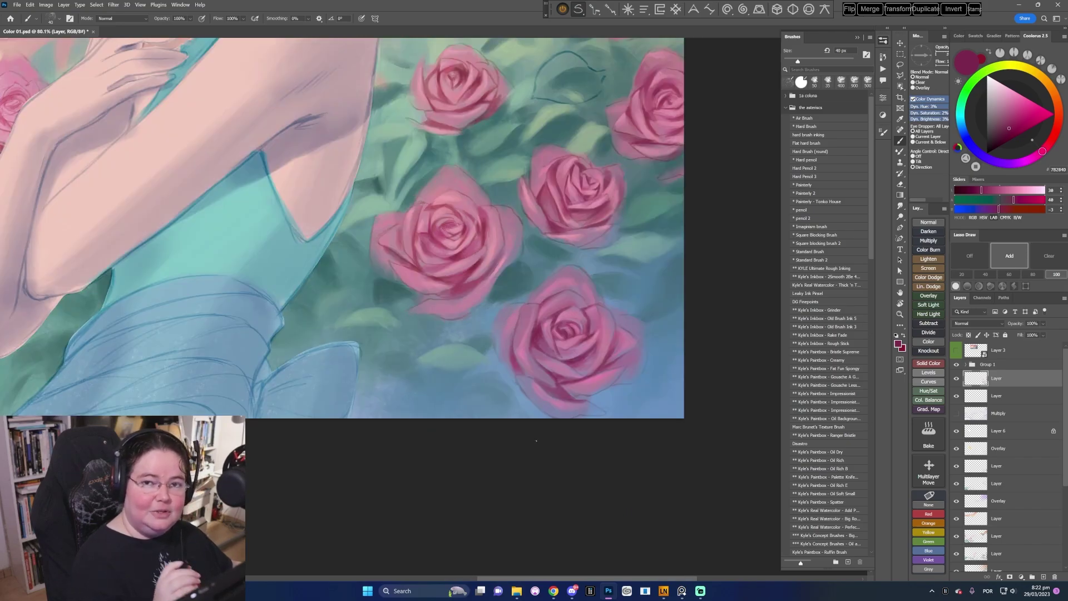
# - Refine the lower outer petals of the rose above the lower-right one with the Painterly brush and a pink-shifted sampled mauve, reducing to 15 px
pyautogui.scroll(2, 536, 441)
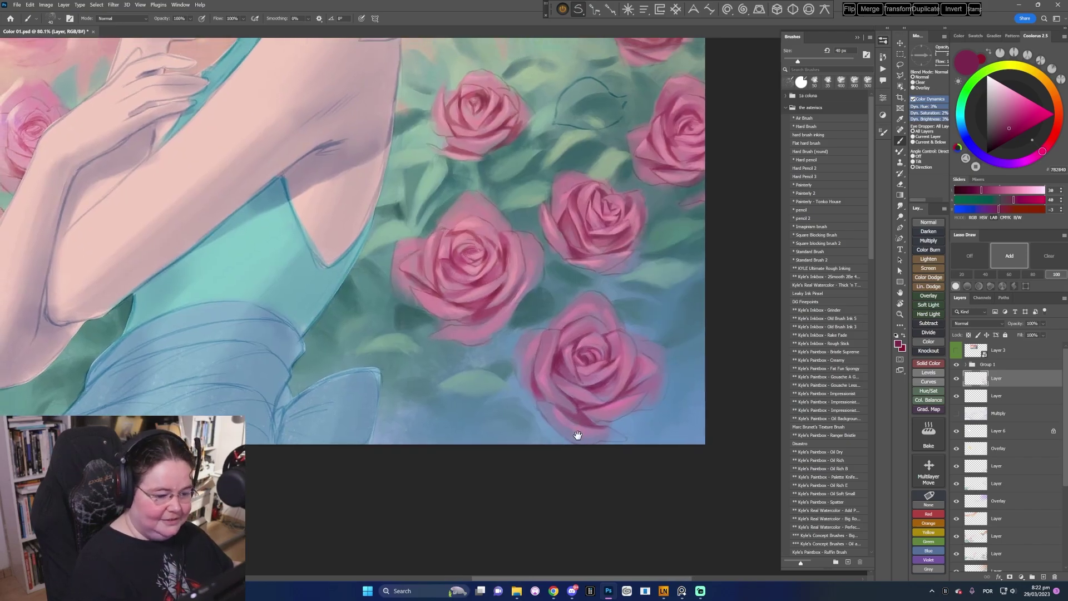
pyautogui.press(']')
pyautogui.keyDown('alt'); pyautogui.click(613, 288); pyautogui.keyUp('alt')
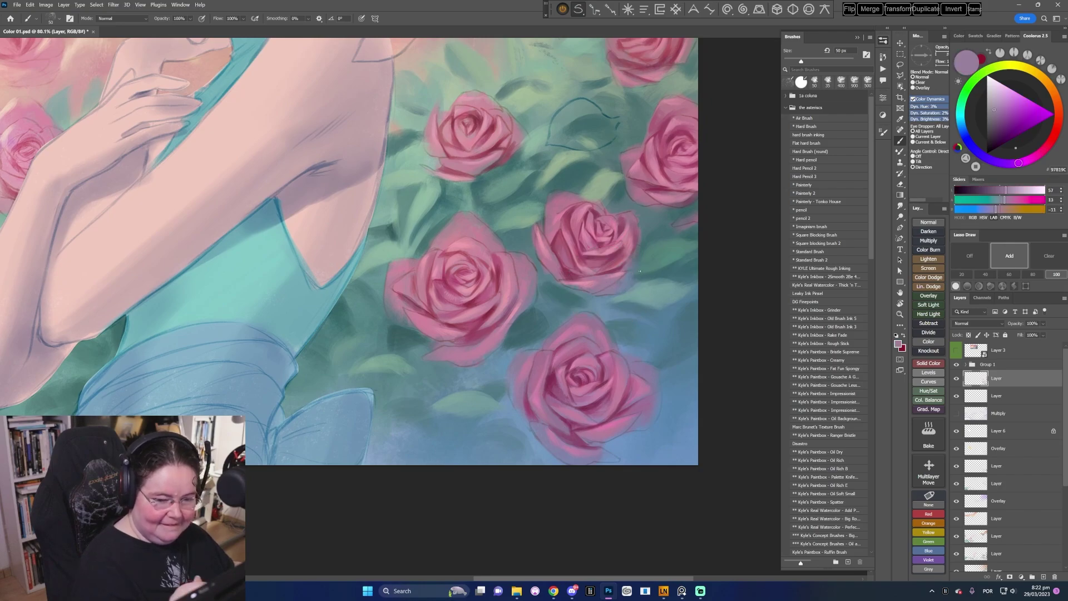
pyautogui.click(804, 185)
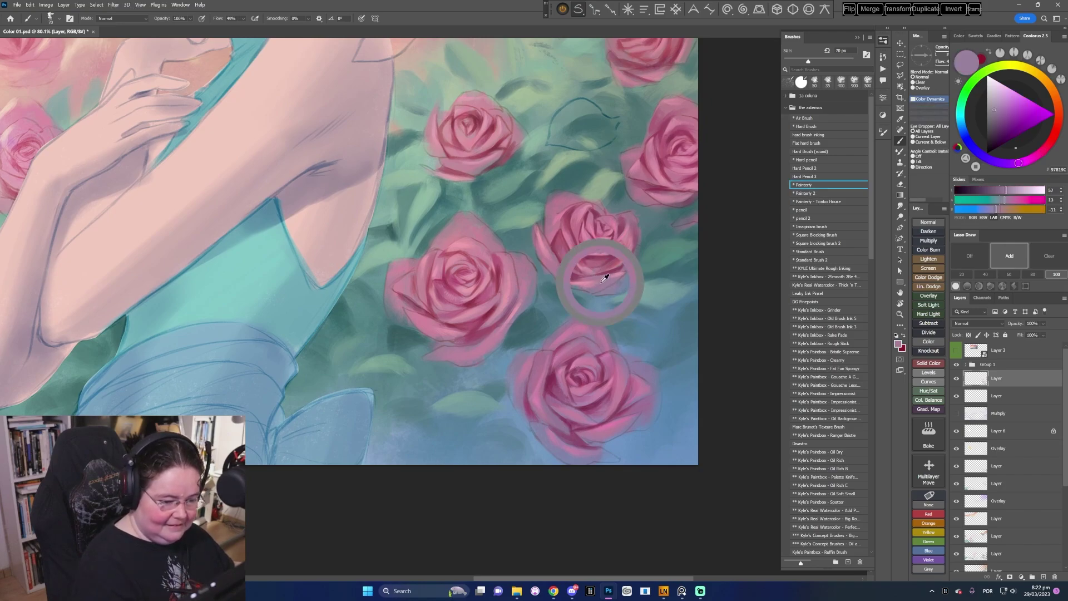
pyautogui.click(1000, 108)
pyautogui.moveTo(1035, 157); pyautogui.dragTo(1043, 151)
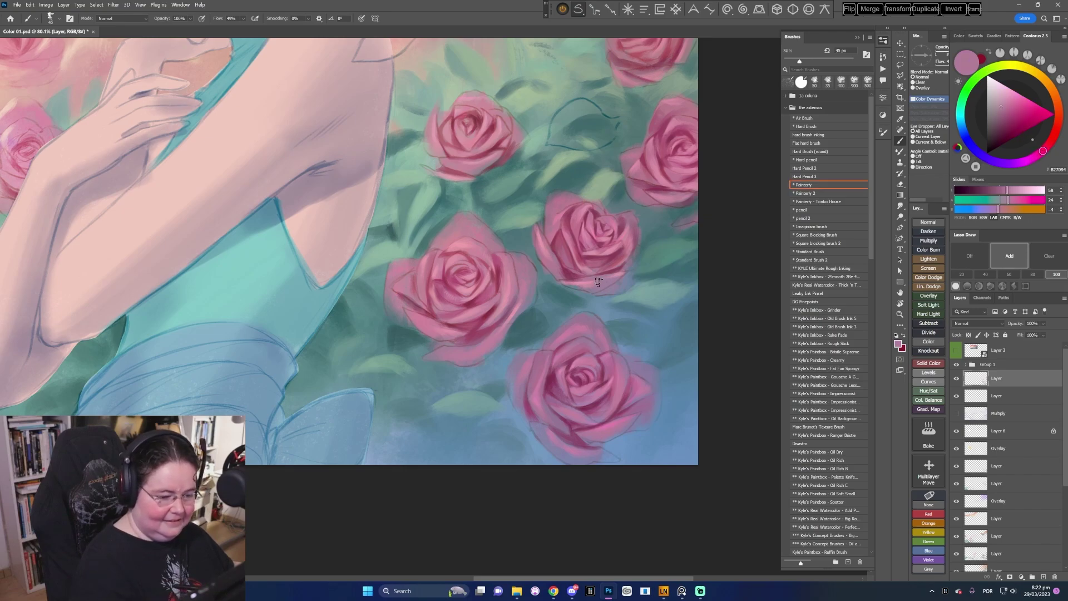
pyautogui.press('[')
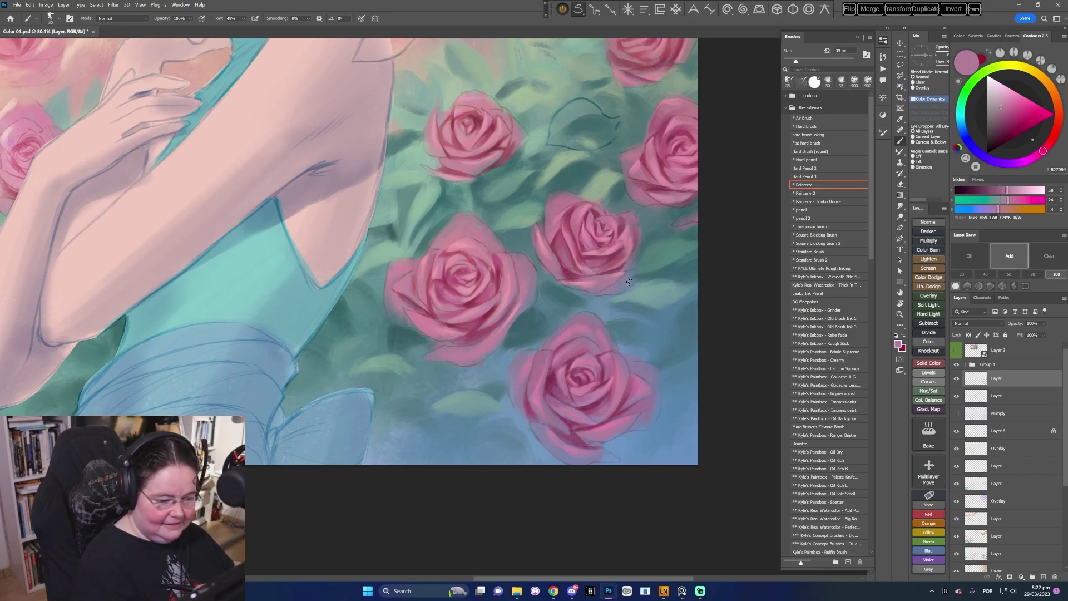
pyautogui.press(']')
pyautogui.press('[')
pyautogui.press('[')
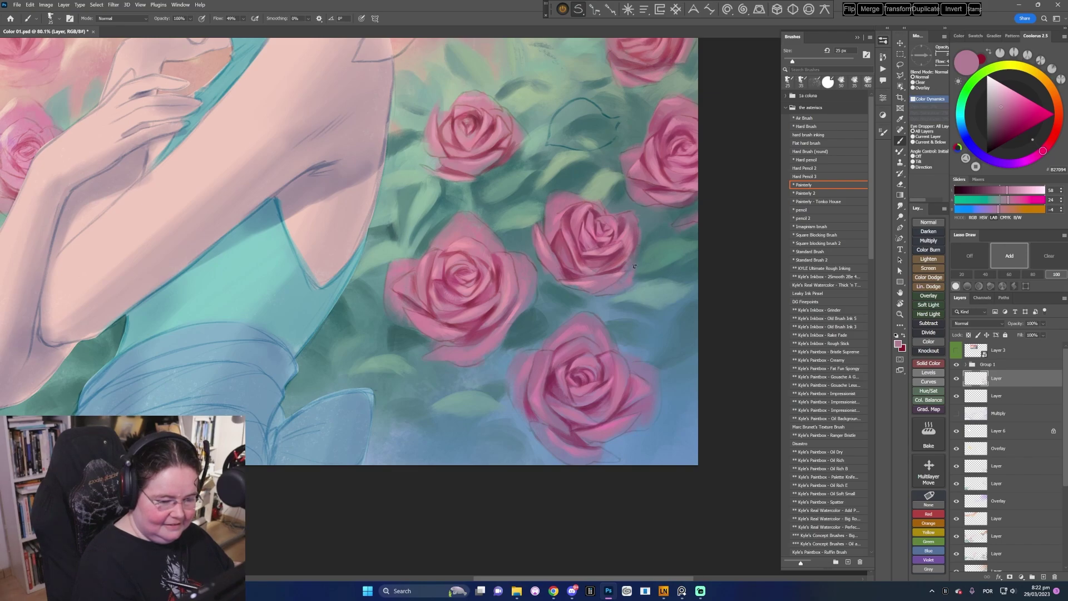
pyautogui.press('[')
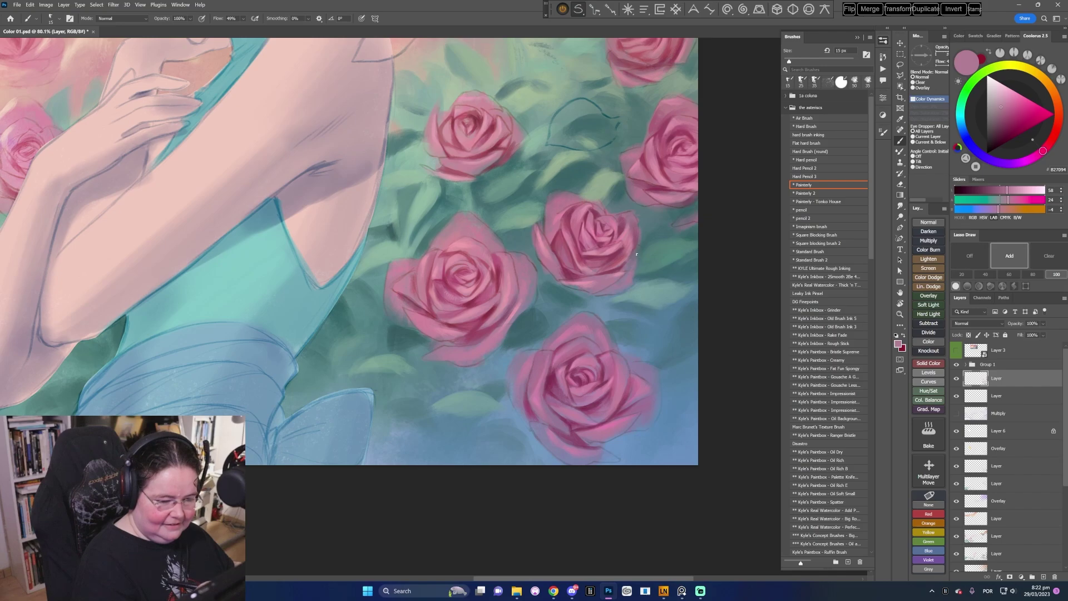
# - Define the outer petal edges of the lower-right rose with sampled muted purples, using a 25 px Painterly brush
pyautogui.moveTo(632, 400); pyautogui.dragTo(638, 382)
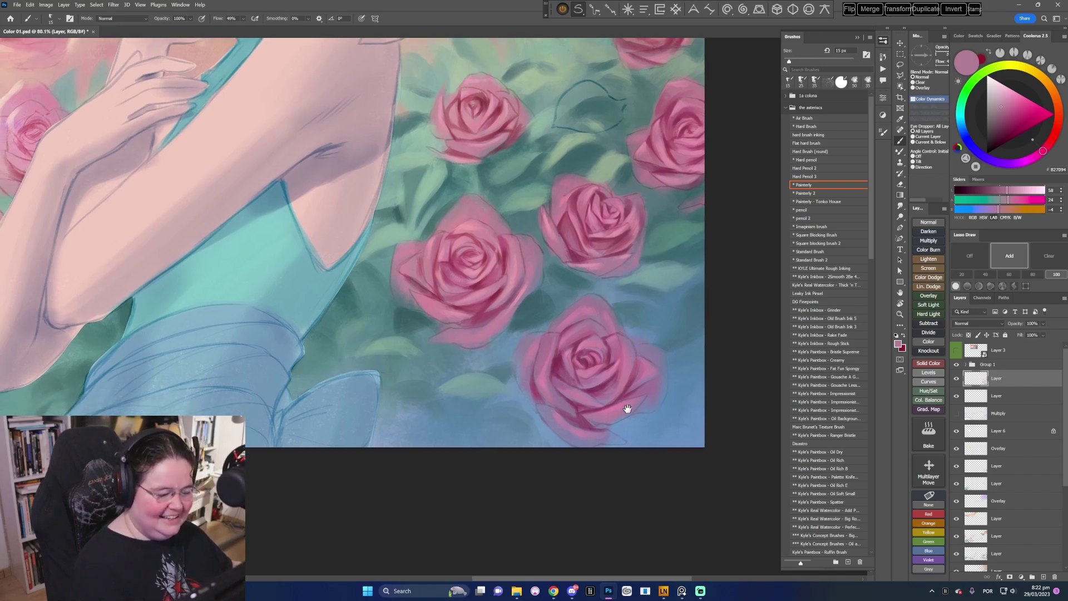
pyautogui.press(']')
pyautogui.keyDown('alt'); pyautogui.click(638, 411); pyautogui.keyUp('alt')
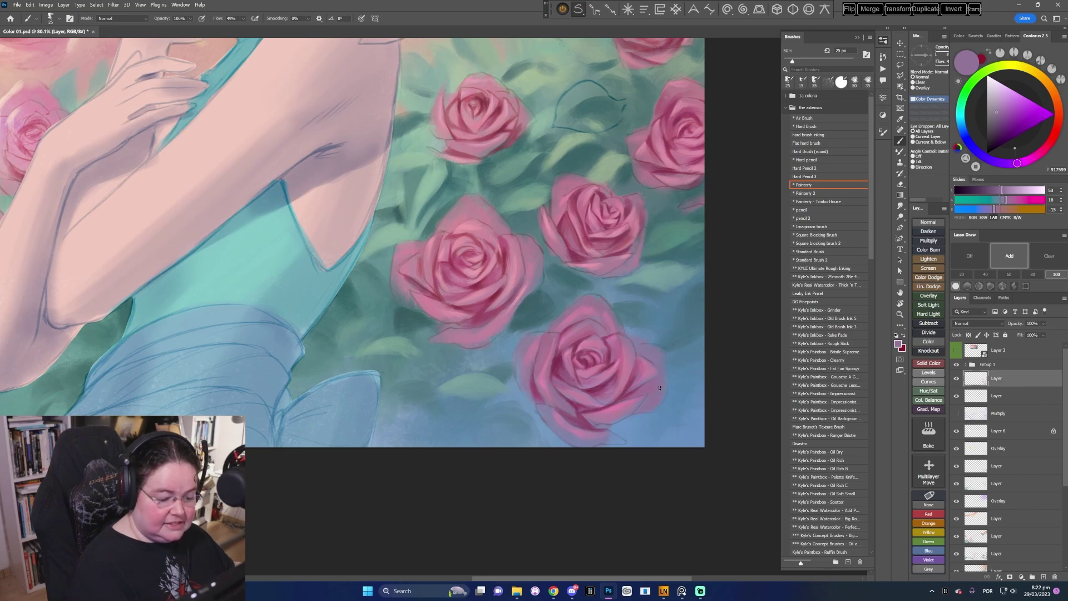
pyautogui.keyDown('alt'); pyautogui.click(598, 438); pyautogui.keyUp('alt')
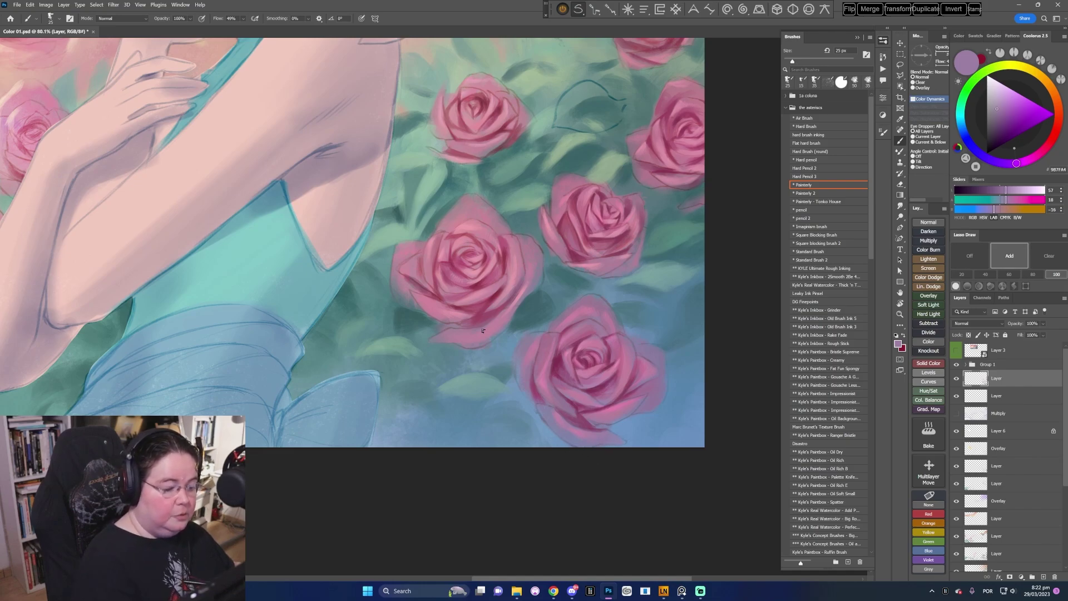
# - Add light pink edges to the large central rose's bottom petal and touch up the cropped petal at the canvas's right edge, using 15 px
pyautogui.moveTo(1021, 163); pyautogui.dragTo(1024, 162)
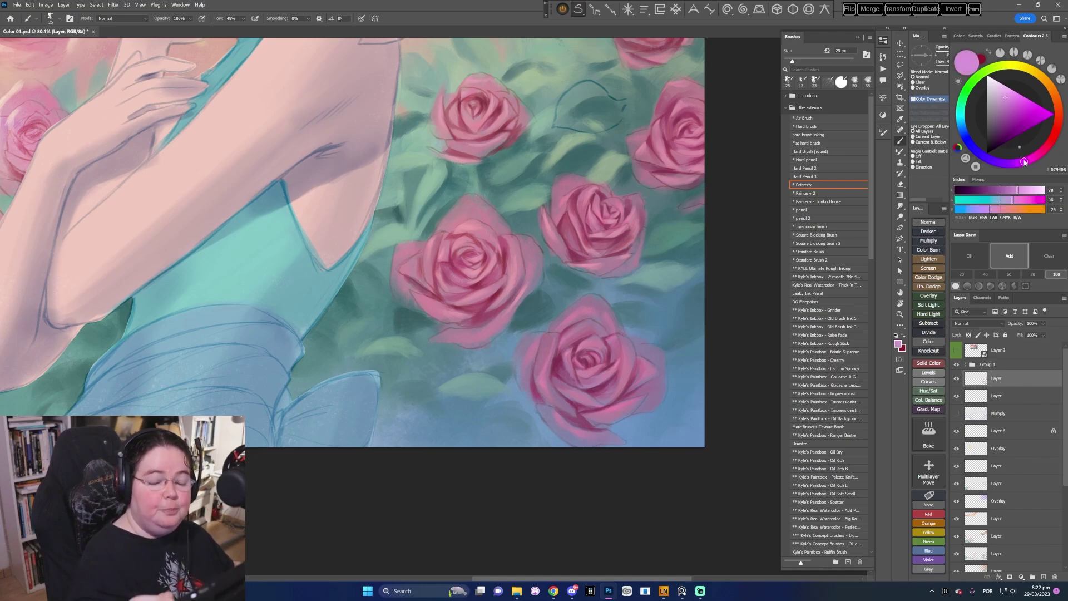
pyautogui.keyDown('alt'); pyautogui.click(618, 231); pyautogui.keyUp('alt')
pyautogui.click(1010, 92)
pyautogui.press('[')
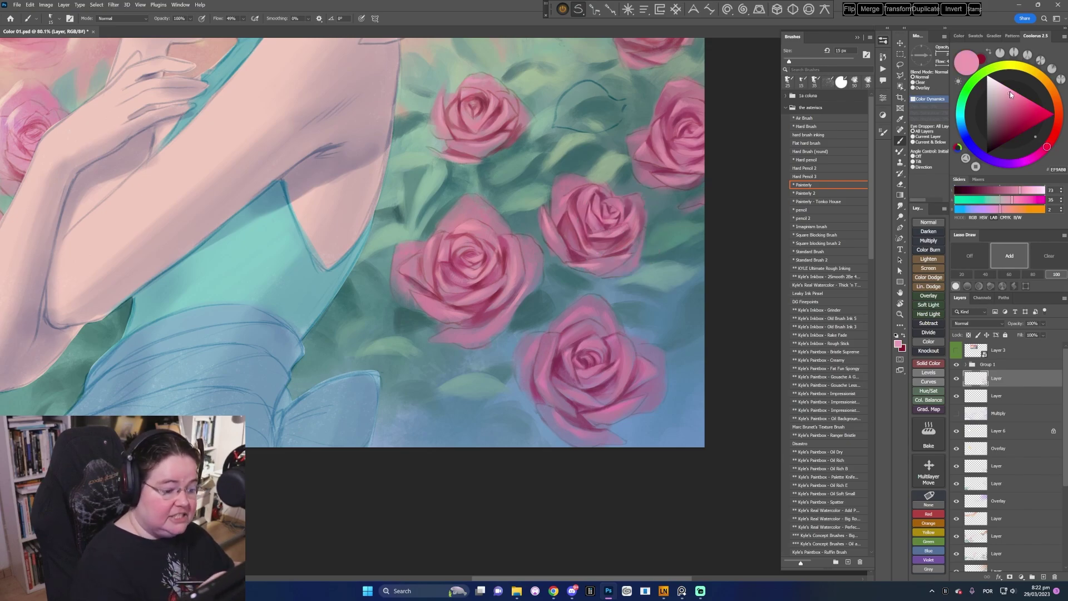
pyautogui.moveTo(456, 339); pyautogui.dragTo(462, 341)
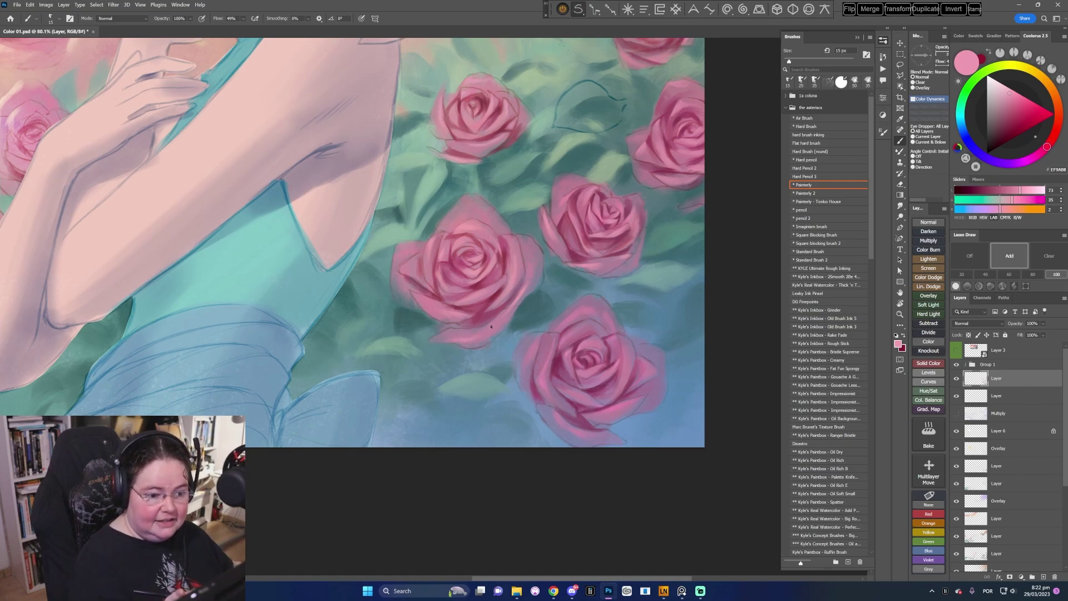
pyautogui.moveTo(680, 205); pyautogui.dragTo(689, 206)
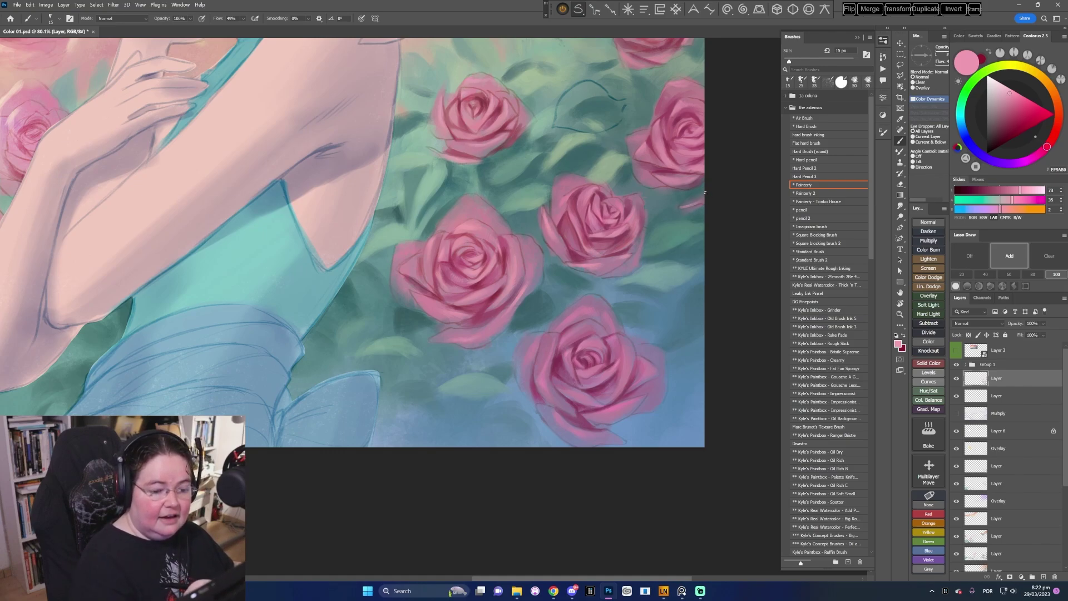
pyautogui.keyDown('alt'); pyautogui.click(683, 207); pyautogui.keyUp('alt')
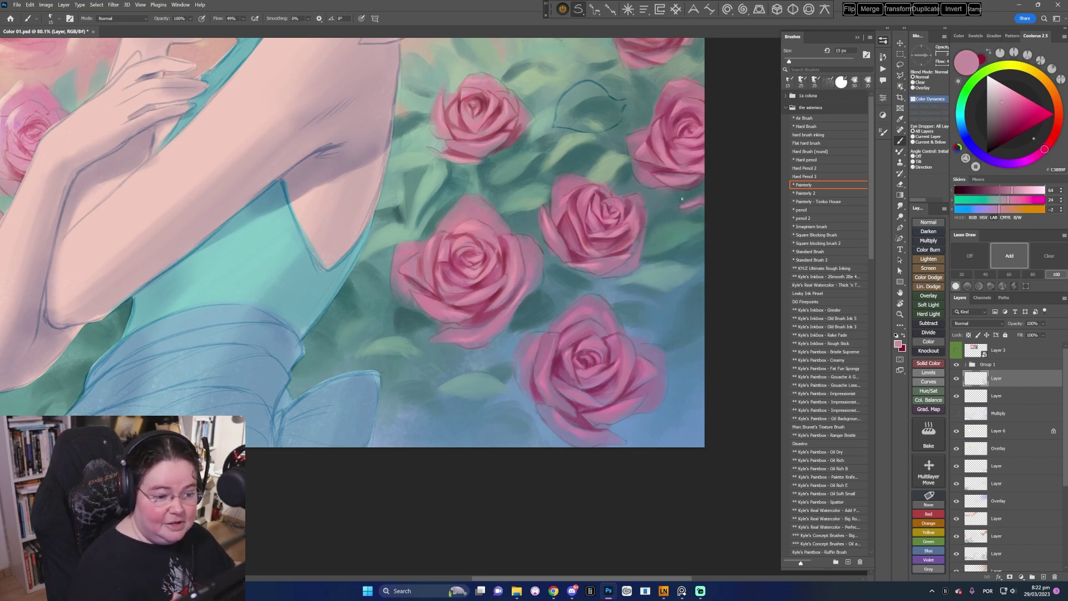
# - Refine the lower and outer petals of the rose above the lower-right one with sampled and more saturated pinks, using a 25 px brush
pyautogui.keyDown('alt'); pyautogui.click(603, 264); pyautogui.keyUp('alt')
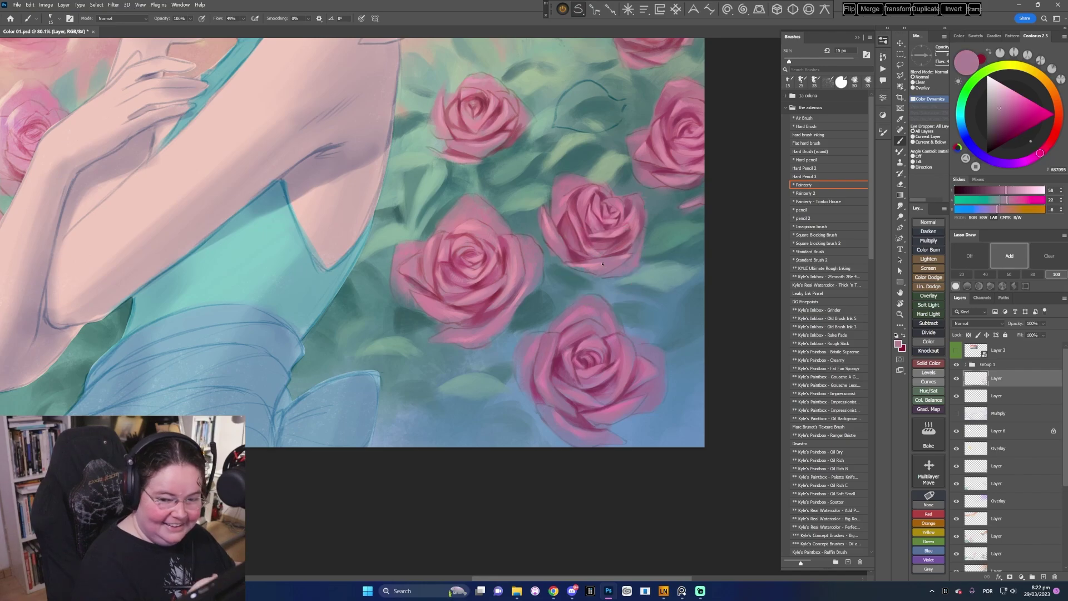
pyautogui.click(1016, 105)
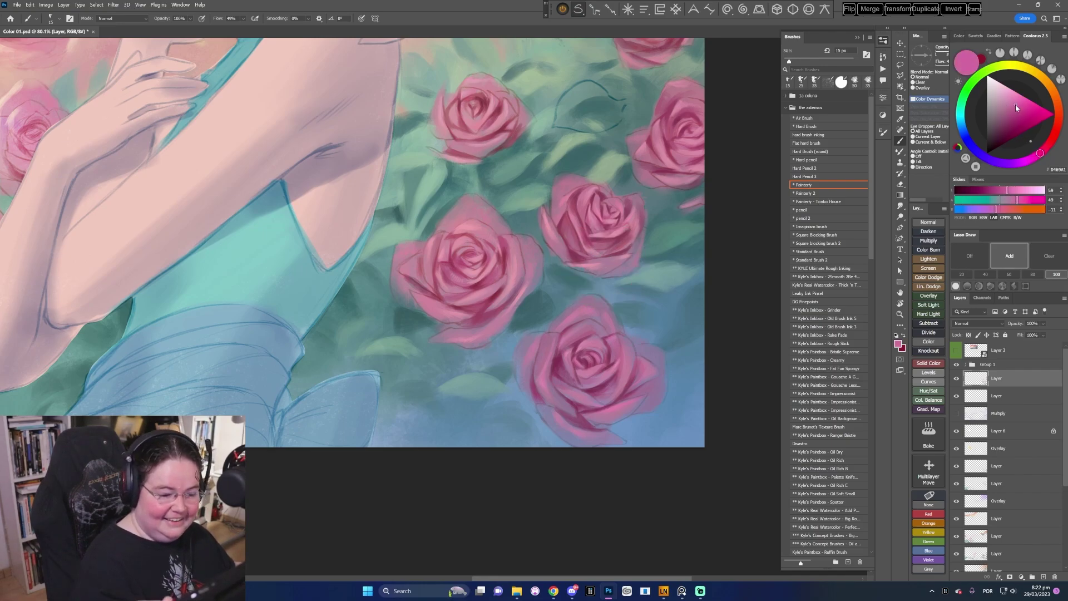
pyautogui.press(']')
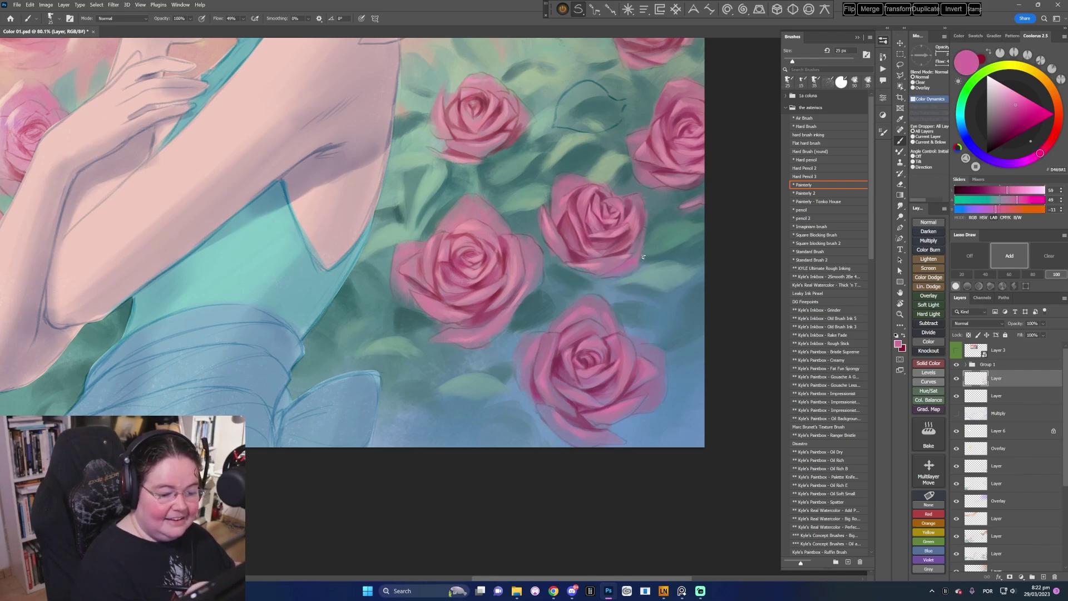
pyautogui.keyDown('alt'); pyautogui.click(620, 384); pyautogui.keyUp('alt')
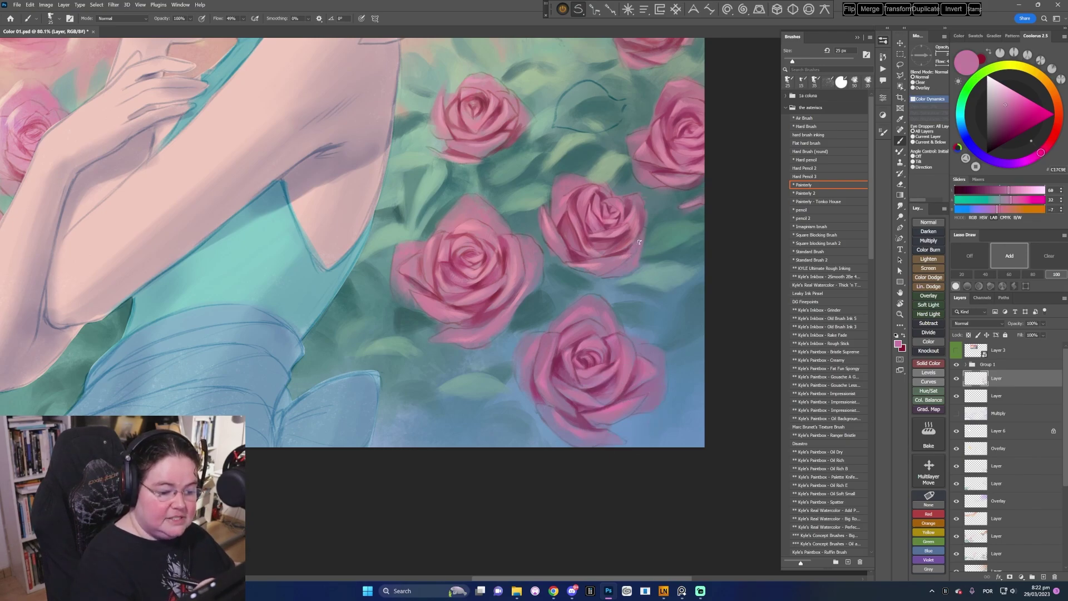
pyautogui.keyDown('alt'); pyautogui.click(591, 266); pyautogui.keyUp('alt')
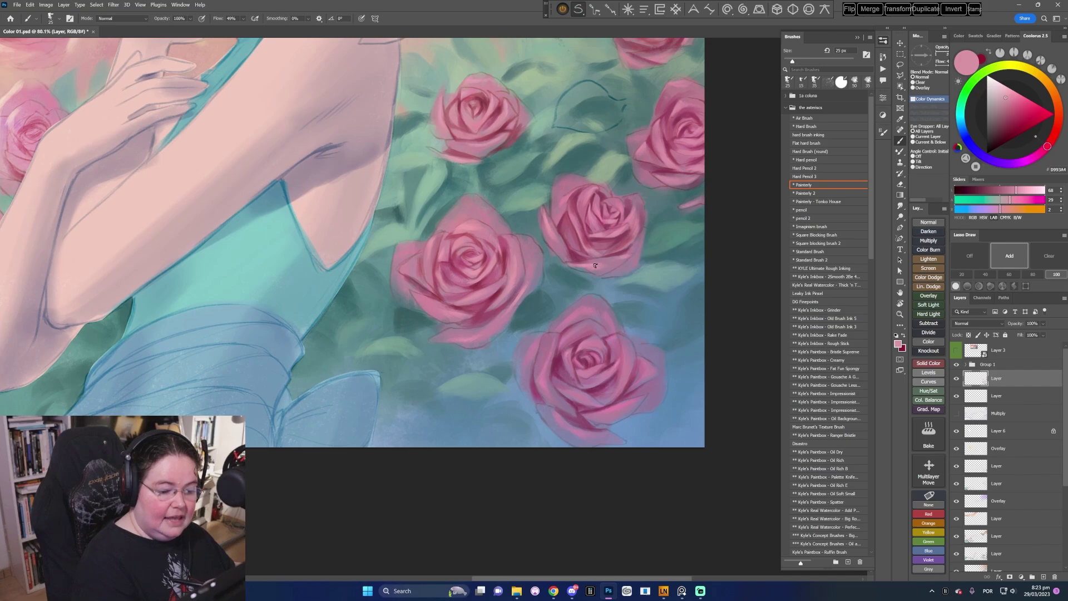
# - Clean up the outlines of the lower roses with blue-greens sampled from the surrounding foliage, using a 15 px brush
pyautogui.moveTo(649, 386)
pyautogui.mouseDown()
pyautogui.moveTo(556, 501)
pyautogui.moveTo(501, 529)
pyautogui.mouseUp()
pyautogui.press('[')
pyautogui.keyDown('alt'); pyautogui.click(553, 355); pyautogui.keyUp('alt')
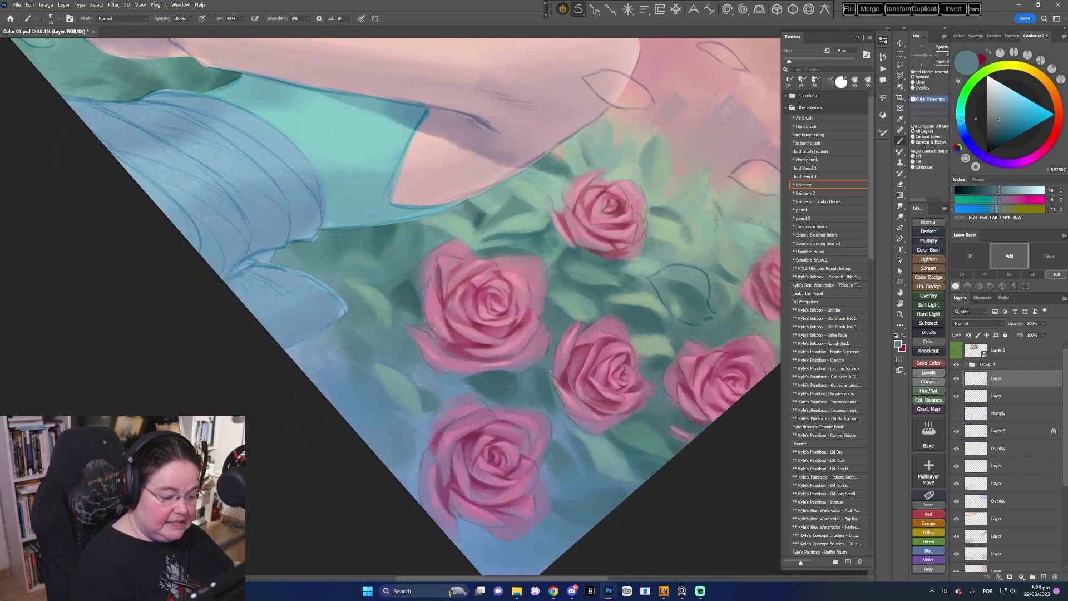
pyautogui.keyDown('alt'); pyautogui.click(563, 324); pyautogui.keyUp('alt')
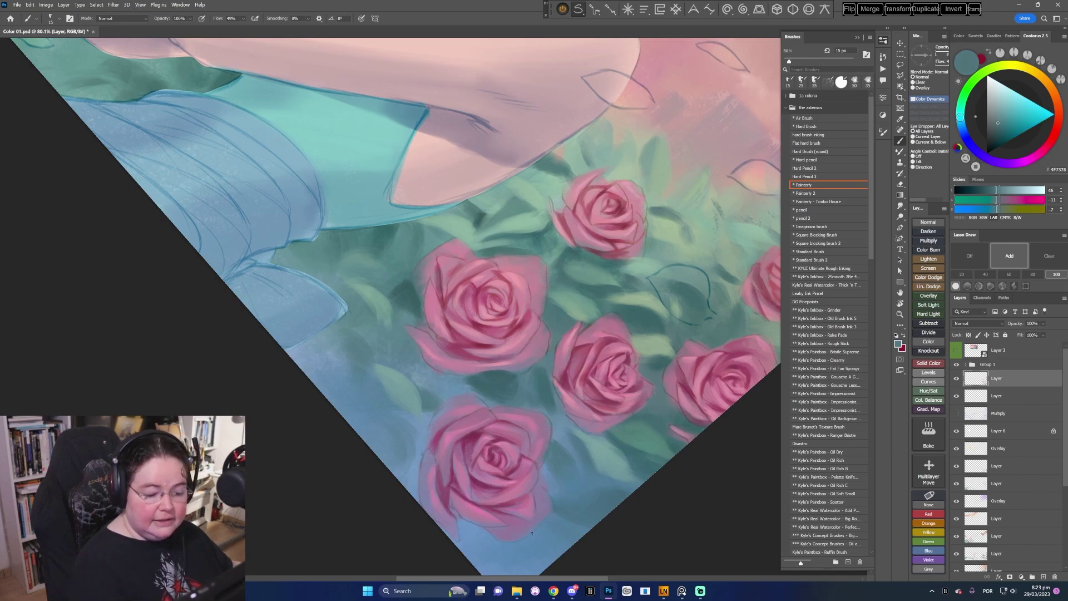
pyautogui.moveTo(709, 372); pyautogui.dragTo(697, 376)
pyautogui.keyDown('alt'); pyautogui.click(696, 376); pyautogui.keyUp('alt')
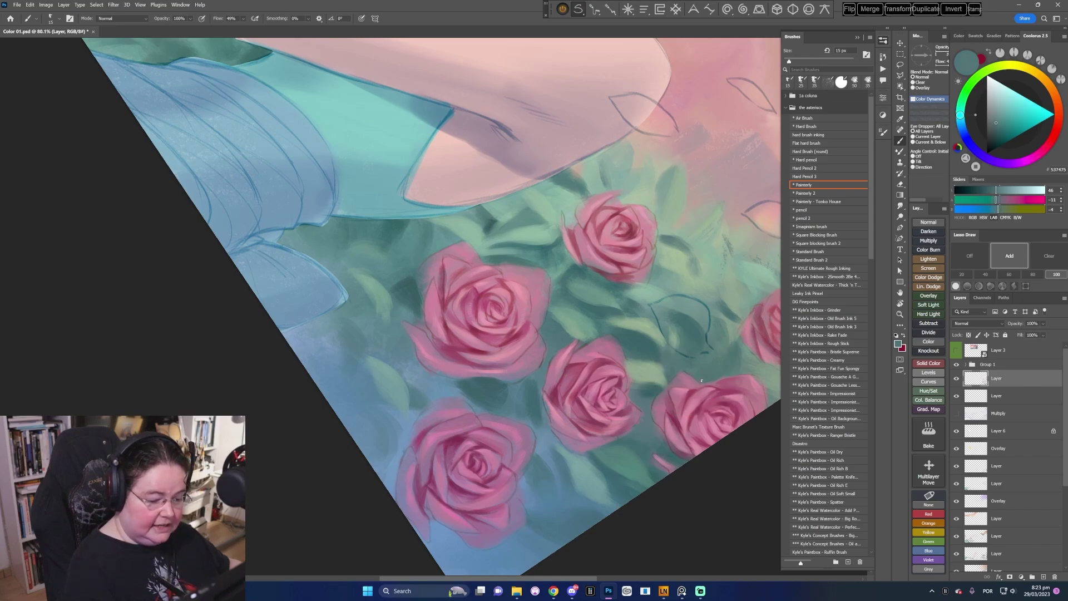
pyautogui.press('Escape')
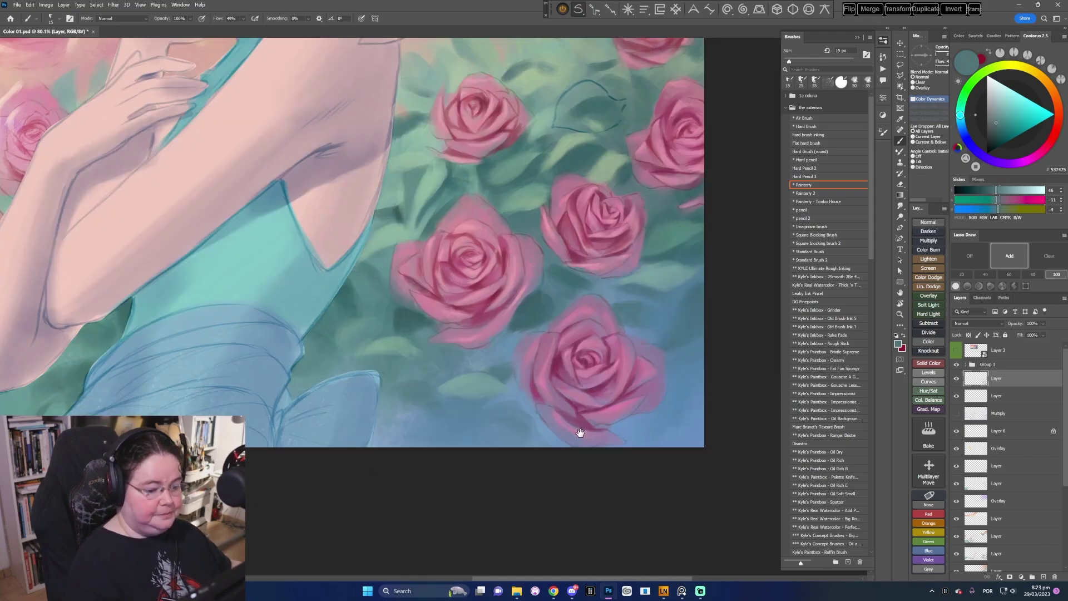
# - Sharpen the lower petals of the rose above the lower-right one with a sampled pink and a dark rose red, finishing at 15 px
pyautogui.moveTo(580, 433); pyautogui.dragTo(572, 459)
pyautogui.keyDown('alt'); pyautogui.click(626, 253); pyautogui.keyUp('alt')
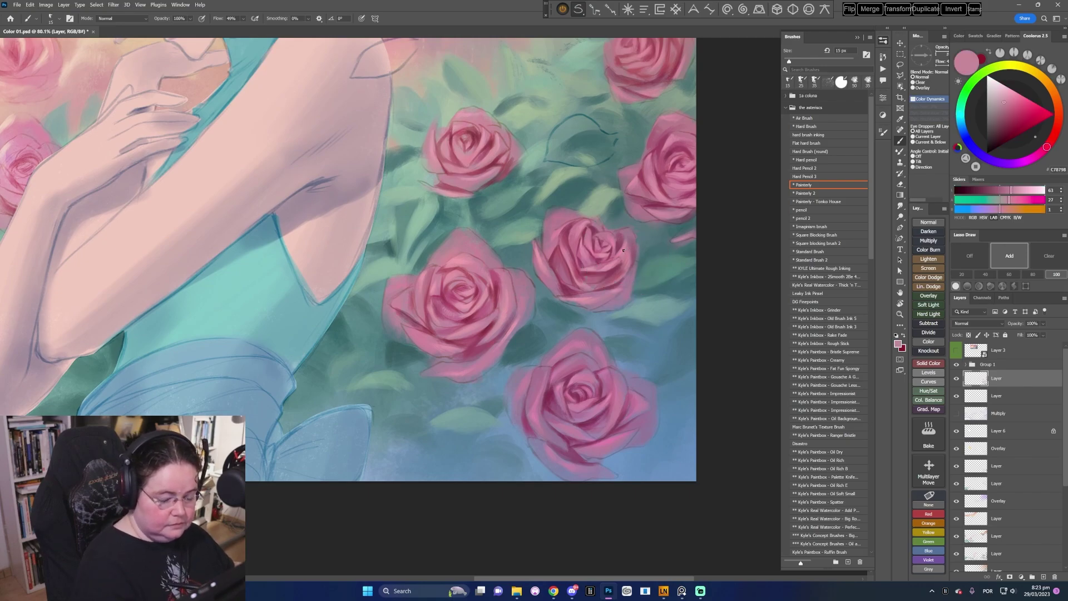
pyautogui.press(']')
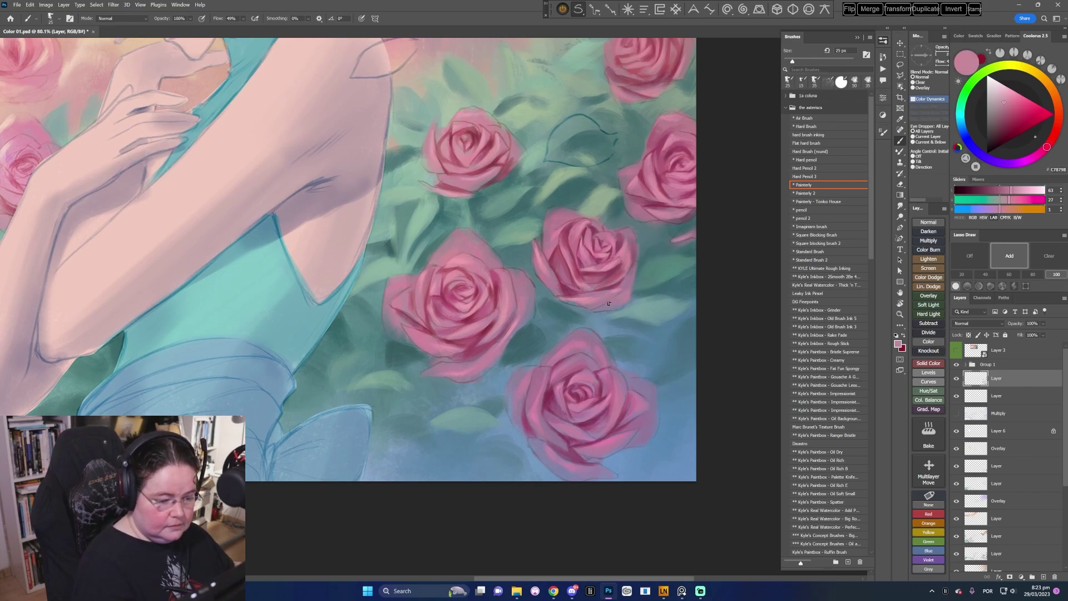
pyautogui.press('[')
pyautogui.keyDown('alt'); pyautogui.click(612, 291); pyautogui.keyUp('alt')
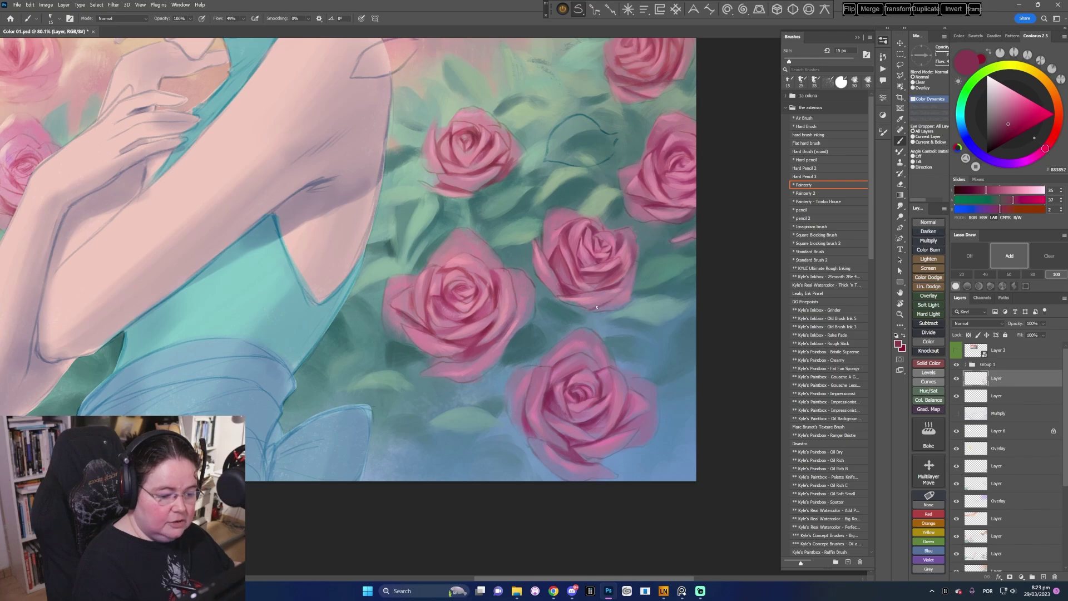
pyautogui.moveTo(591, 310); pyautogui.dragTo(601, 308)
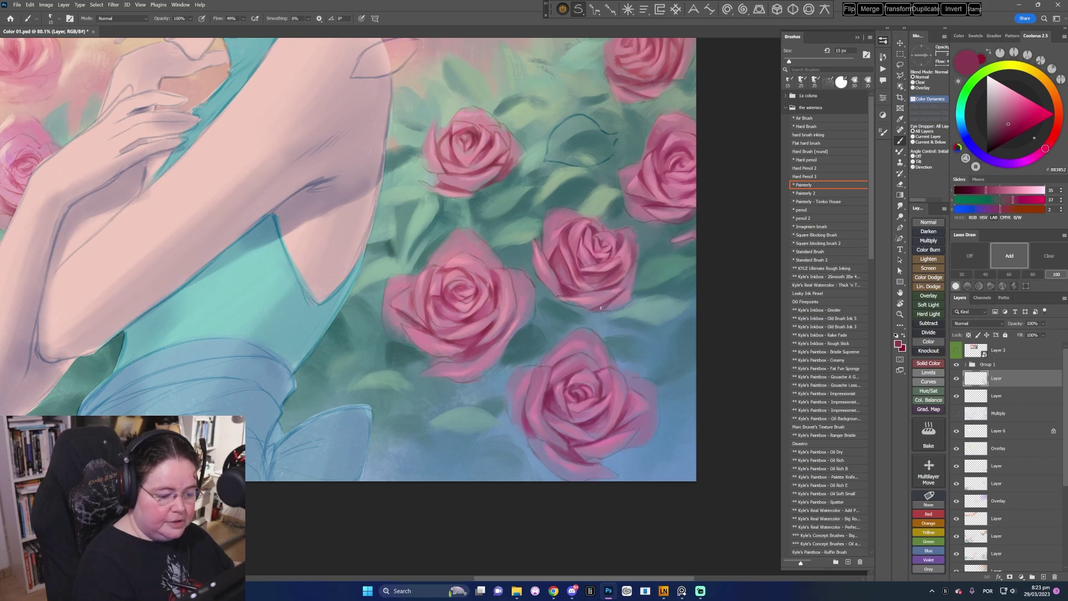
# - Blend the bottom petal rim of the rose above the lower-right one with sampled mauves and muted pinks, using a 15 px brush
pyautogui.keyDown('alt'); pyautogui.click(594, 307); pyautogui.keyUp('alt')
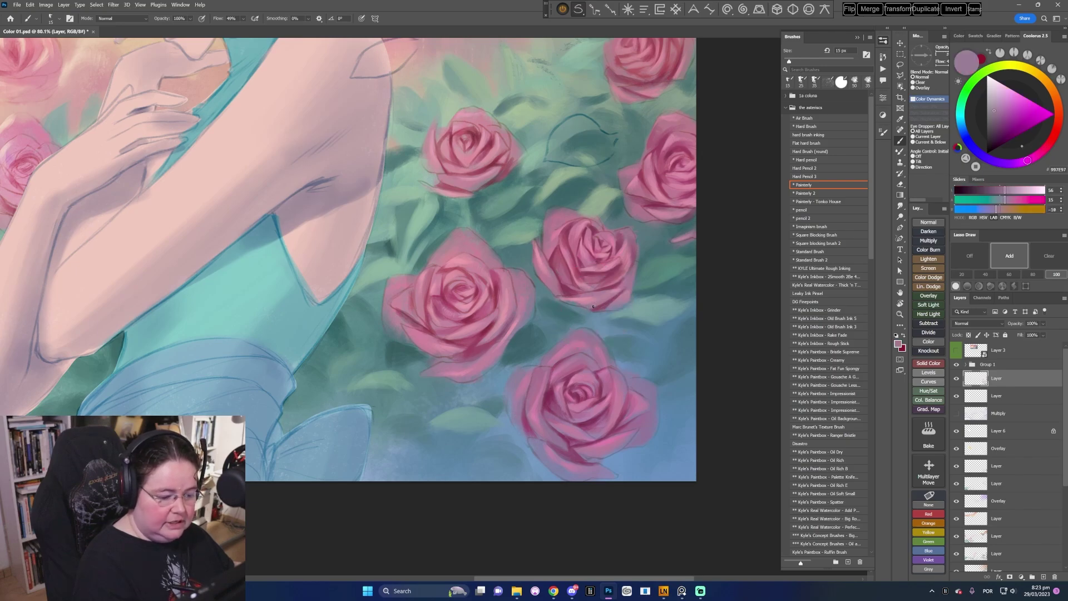
pyautogui.keyDown('alt'); pyautogui.click(608, 300); pyautogui.keyUp('alt')
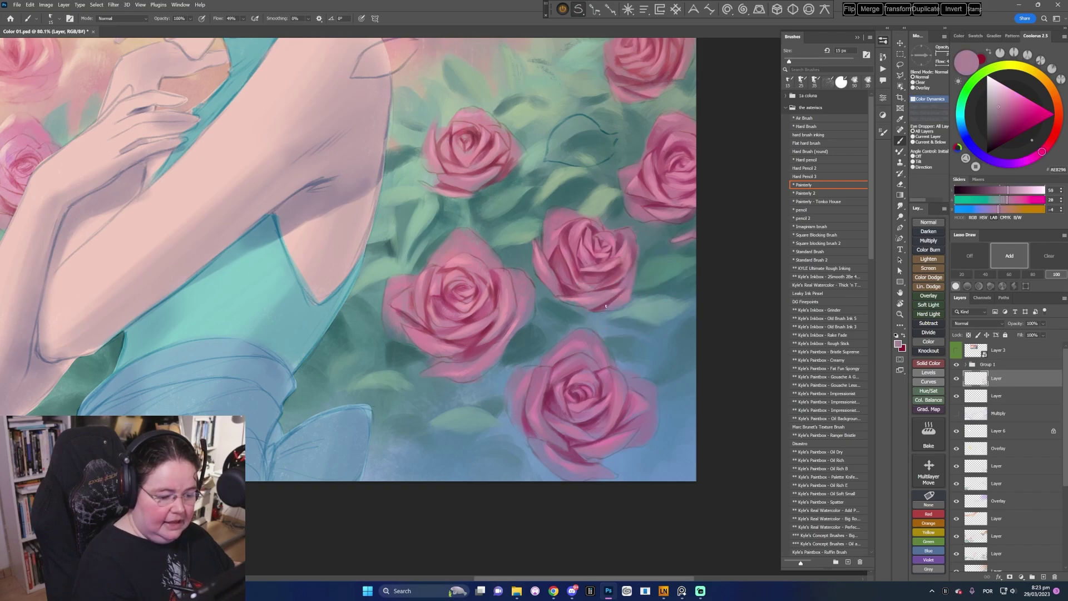
pyautogui.keyDown('alt'); pyautogui.click(612, 302); pyautogui.keyUp('alt')
pyautogui.keyDown('alt'); pyautogui.click(615, 301); pyautogui.keyUp('alt')
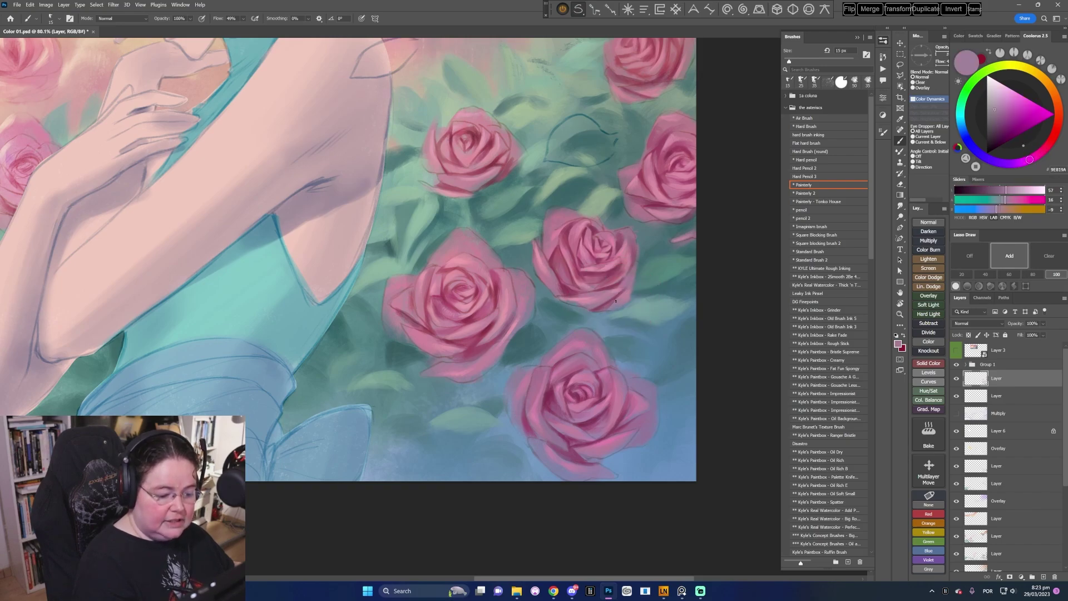
pyautogui.keyDown('alt'); pyautogui.click(605, 309); pyautogui.keyUp('alt')
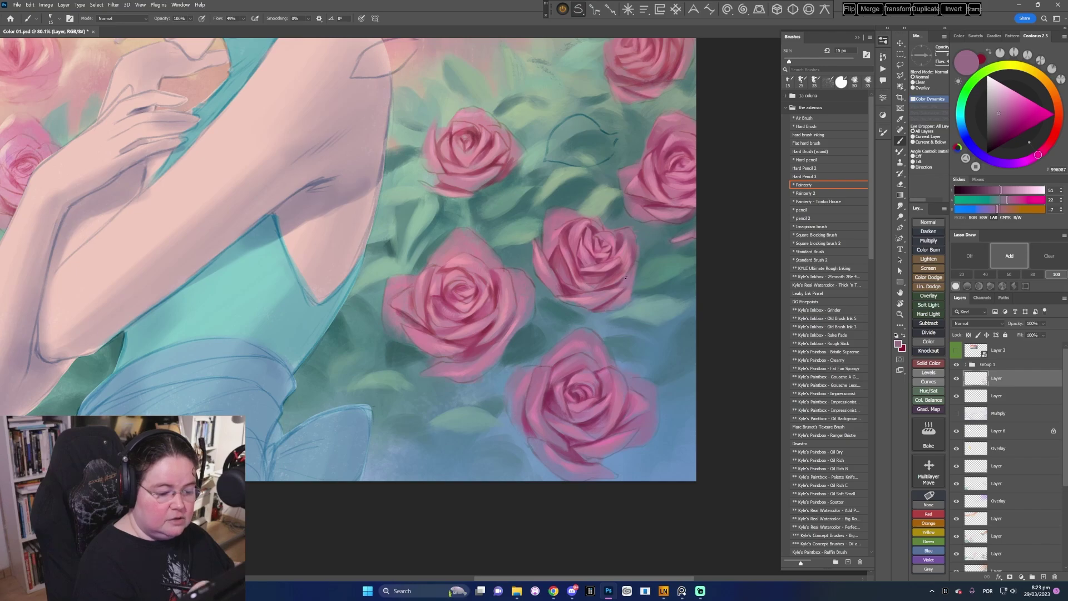
pyautogui.keyDown('alt'); pyautogui.click(620, 289); pyautogui.keyUp('alt')
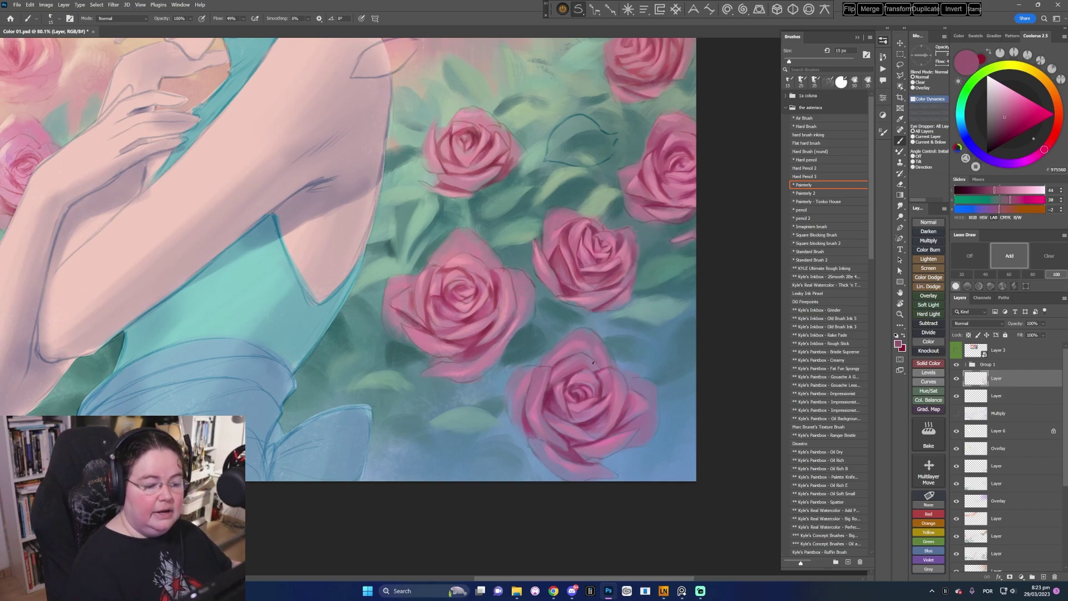
# - Clean up the upper-right edges of the rose above the lower-right one with blue-greens sampled from the foliage, using a 15 px brush
pyautogui.keyDown('alt'); pyautogui.click(637, 229); pyautogui.keyUp('alt')
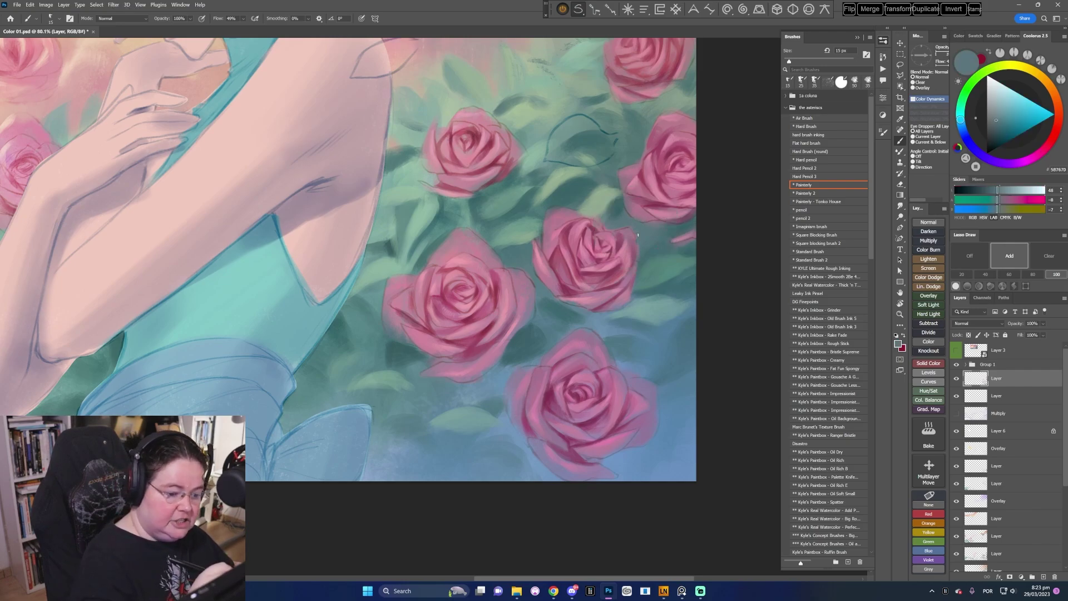
pyautogui.keyDown('alt'); pyautogui.click(605, 225); pyautogui.keyUp('alt')
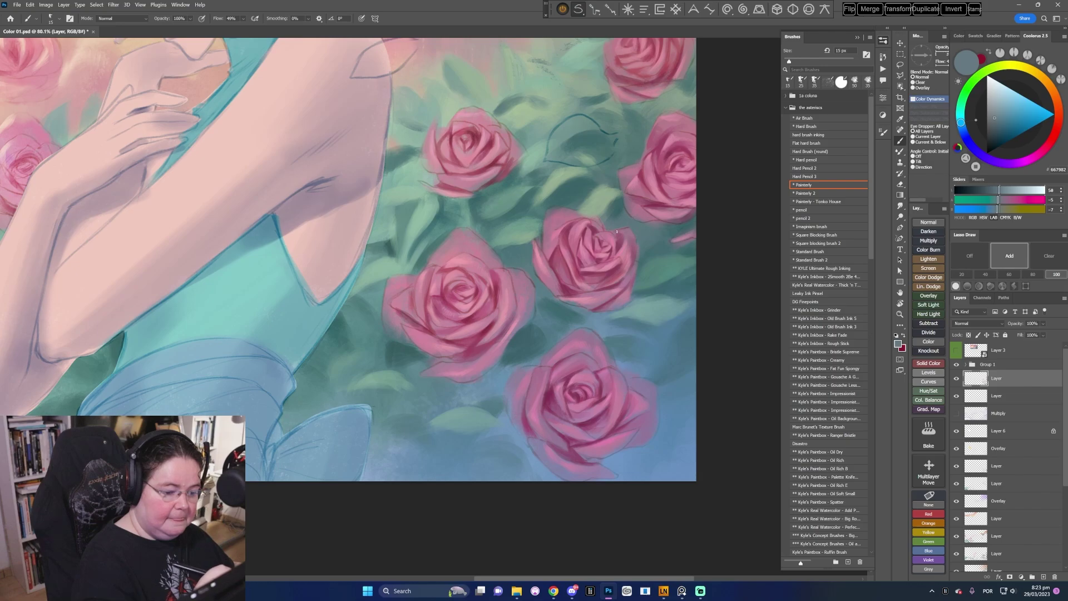
pyautogui.scroll(-1, 617, 231)
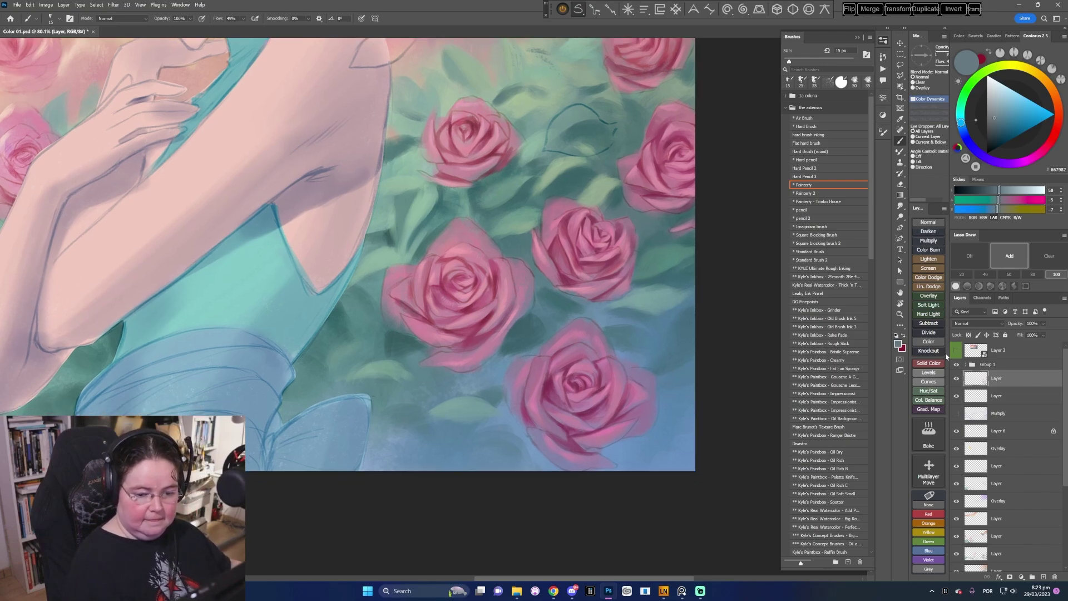
# - Compare the whole painting with and without the newest rose paint layer, then make that layer visible and active again
pyautogui.press('z')
pyautogui.keyDown('alt'); pyautogui.click(602, 415); pyautogui.keyUp('alt')
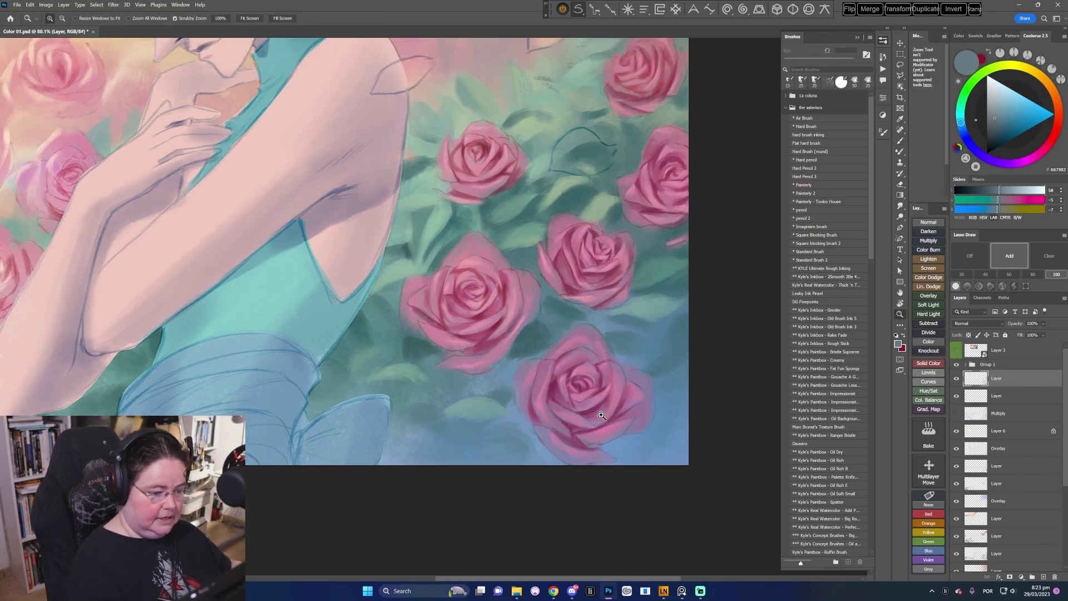
pyautogui.keyDown('alt'); pyautogui.click(602, 416); pyautogui.keyUp('alt')
pyautogui.press('b')
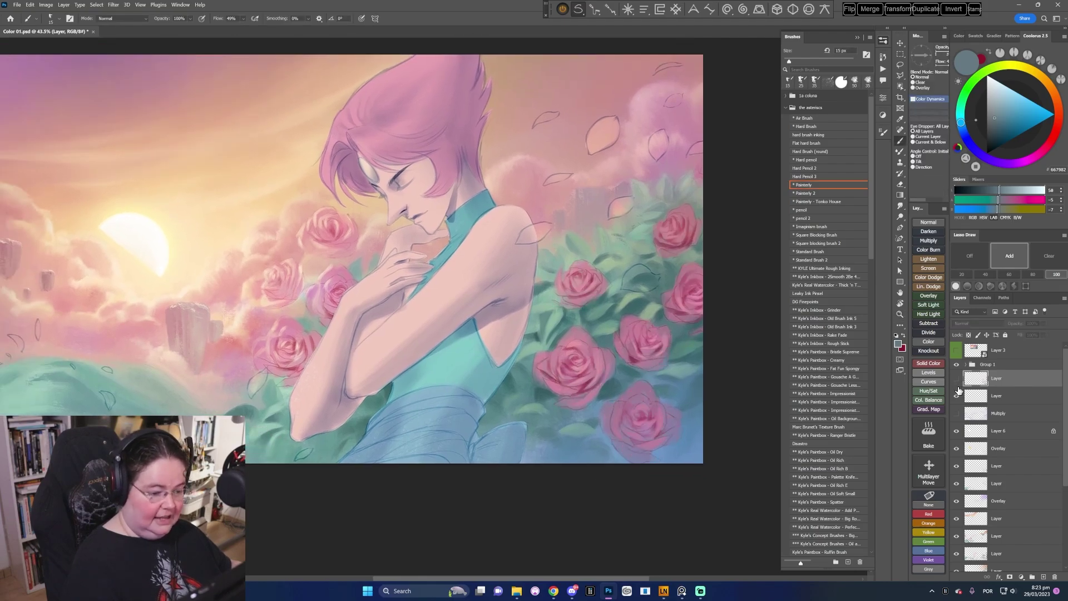
pyautogui.click(1020, 393)
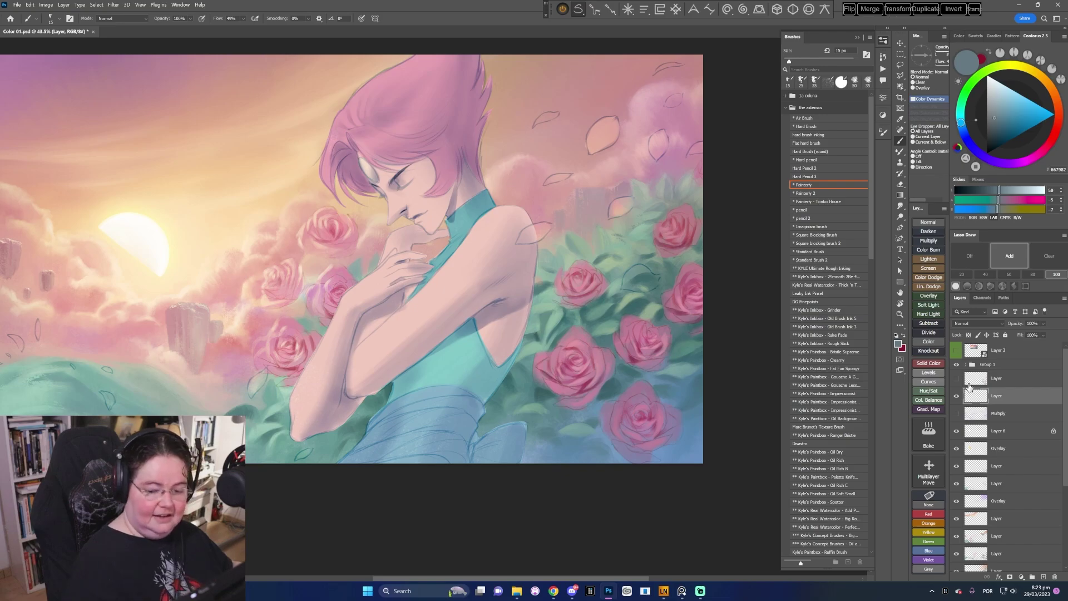
pyautogui.click(969, 379)
# - Add an Overlay layer above the rose paint layers and choose a textured scatter-edged brush at 310 px
pyautogui.press('z')
pyautogui.click(704, 422)
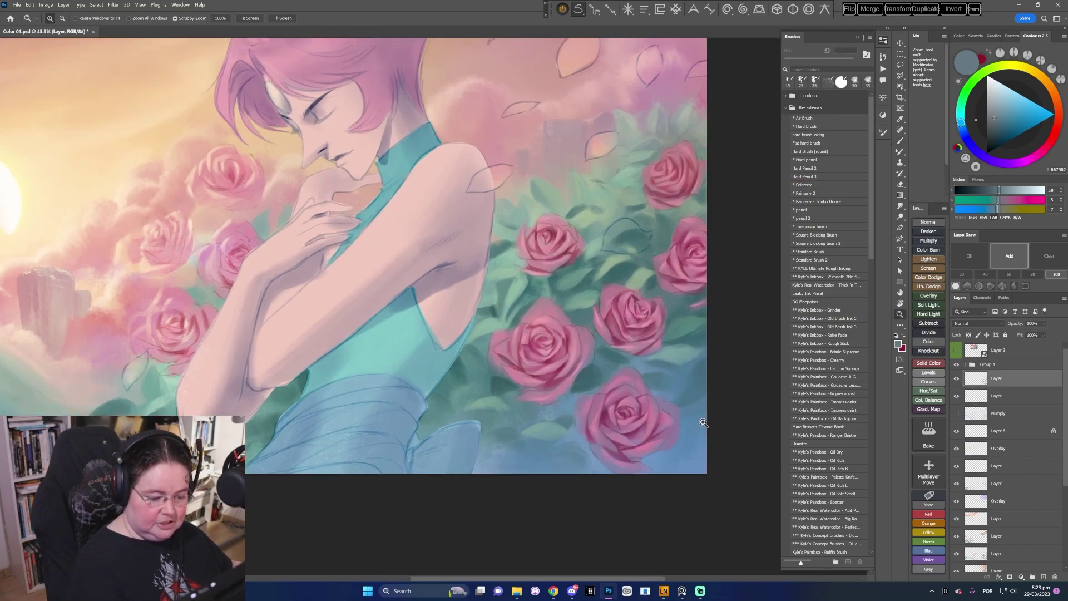
pyautogui.press('b')
pyautogui.click(934, 298)
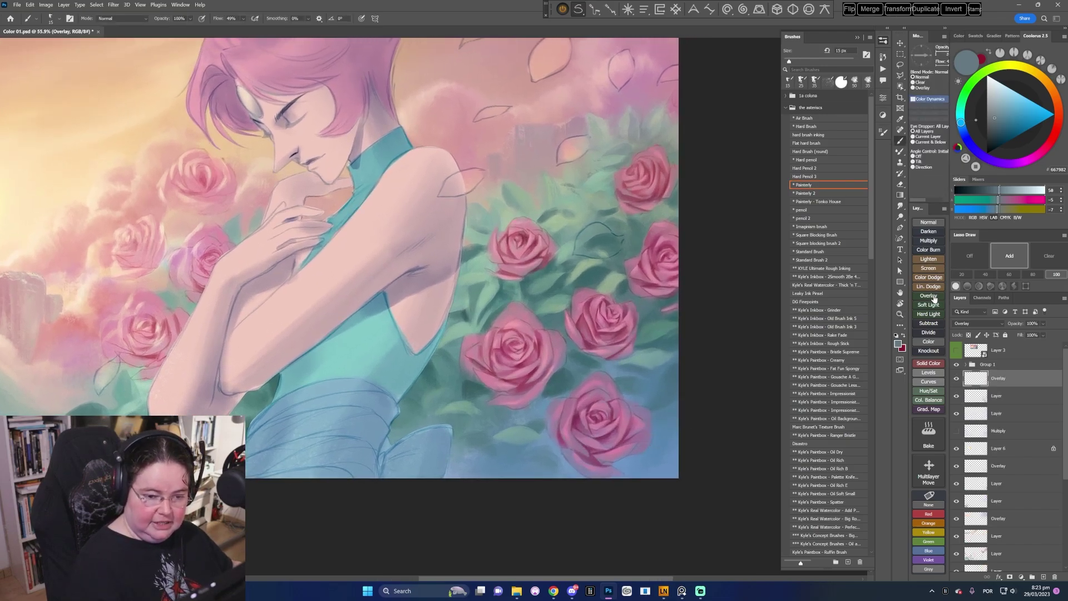
pyautogui.click(808, 118)
pyautogui.rightClick(570, 317)
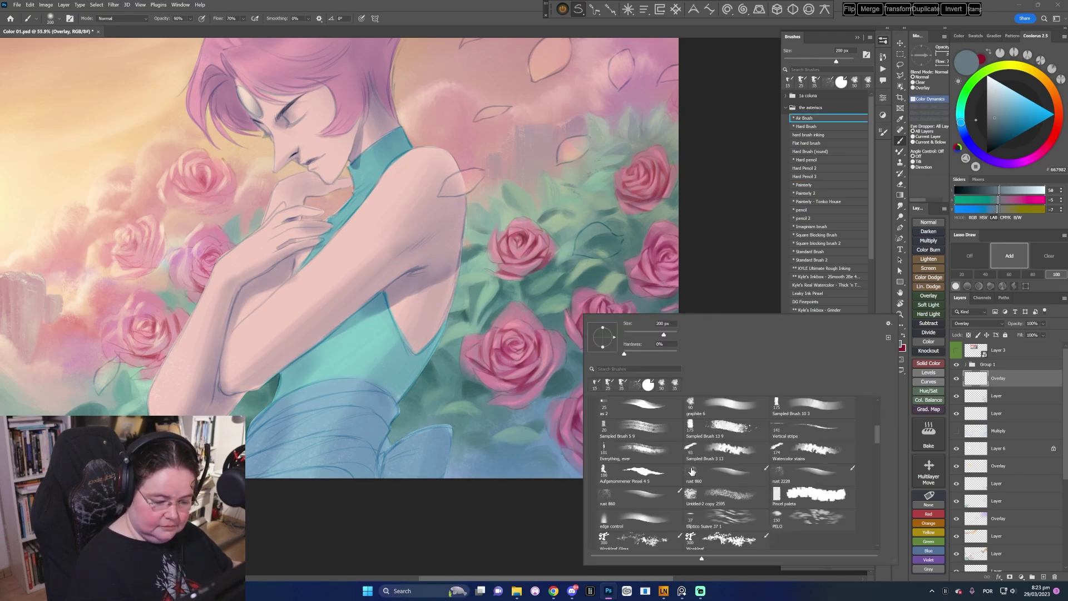
pyautogui.moveTo(878, 438); pyautogui.dragTo(878, 420)
pyautogui.click(808, 431)
pyautogui.click(700, 240)
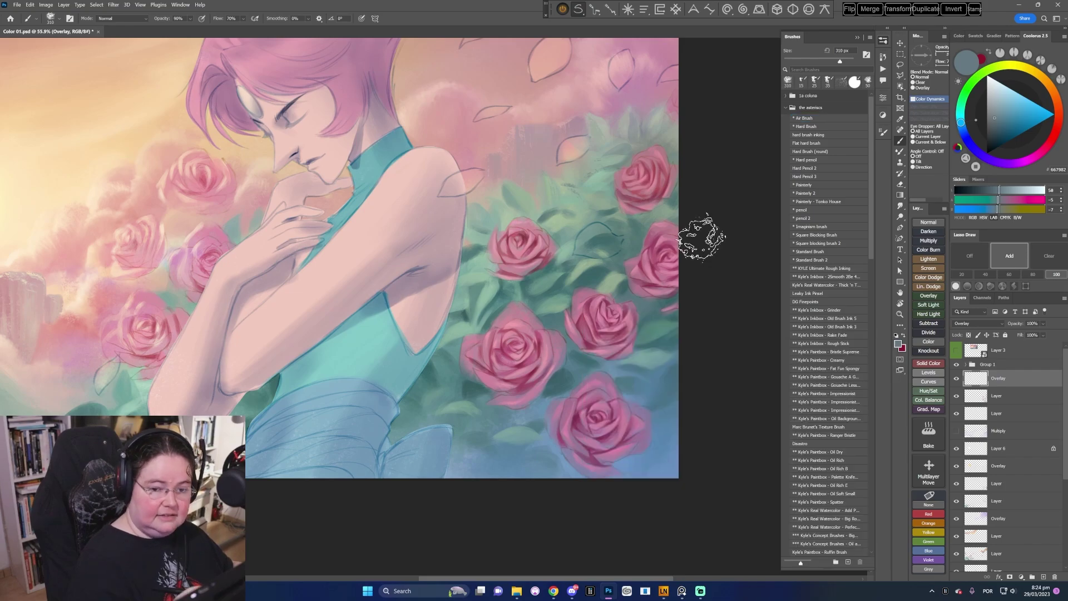
# - Brighten the roses behind the figure with a light pink on the Overlay layer, reducing the textured brush to 250 px
pyautogui.click(1041, 153)
pyautogui.press('[')
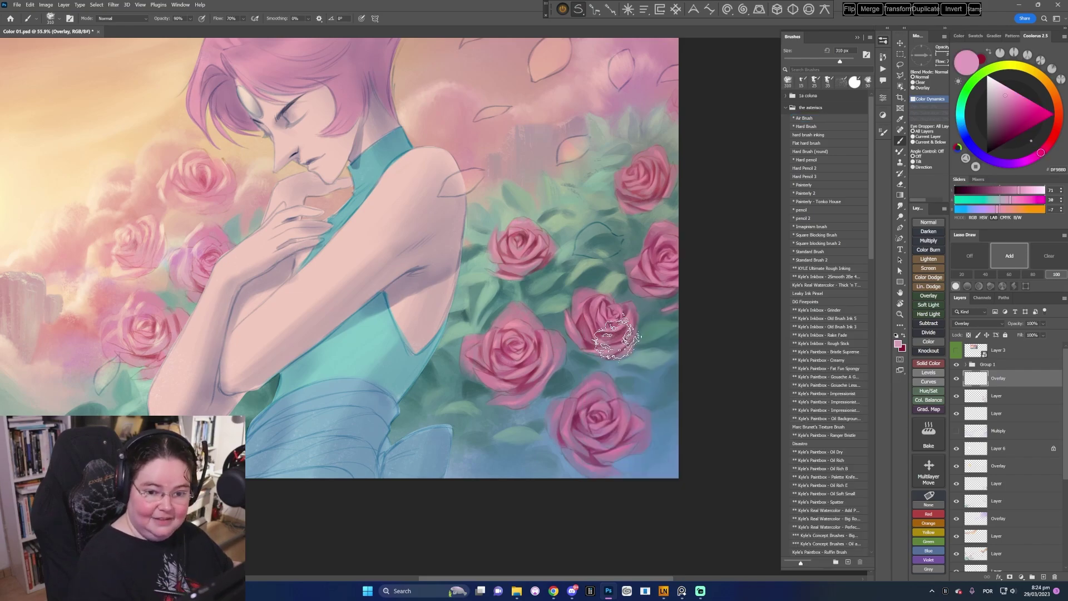
pyautogui.keyDown('alt'); pyautogui.click(609, 326); pyautogui.keyUp('alt')
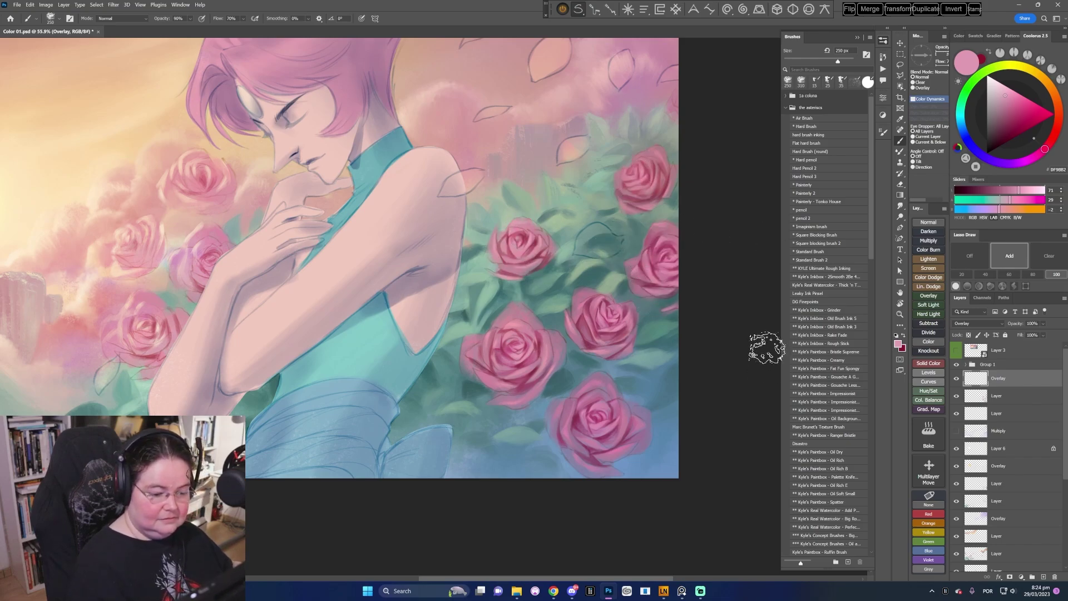
# - Glaze the lower roses with deeper, muted pinks on the Overlay layer, using the textured brush at 300 px and 250 px
pyautogui.click(1044, 152)
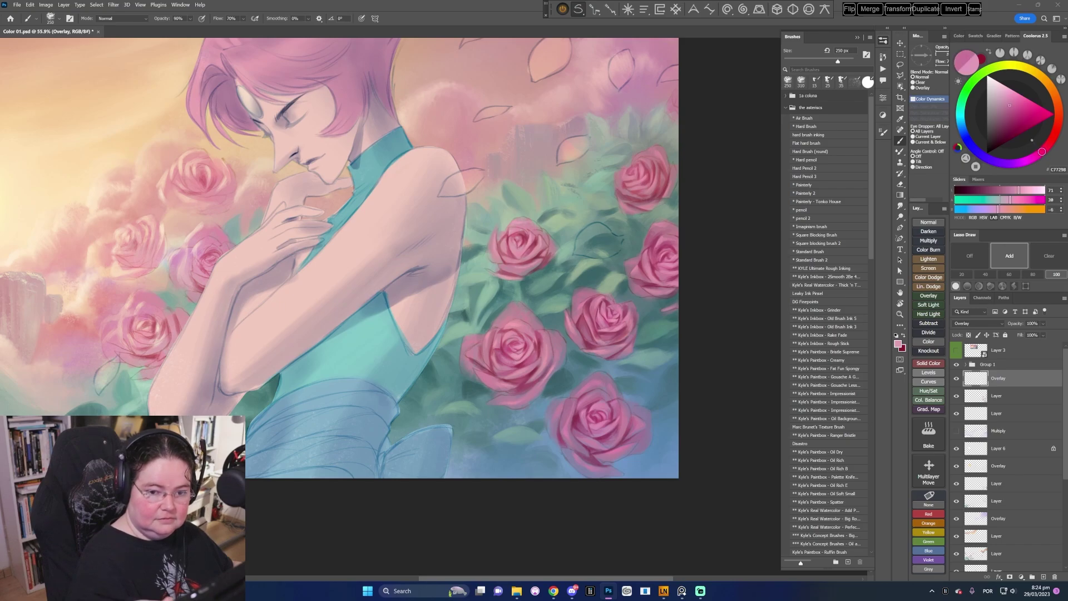
pyautogui.press(']')
pyautogui.moveTo(517, 267)
pyautogui.mouseDown()
pyautogui.moveTo(545, 256)
pyautogui.moveTo(571, 356)
pyautogui.moveTo(634, 333)
pyautogui.moveTo(658, 296)
pyautogui.mouseUp()
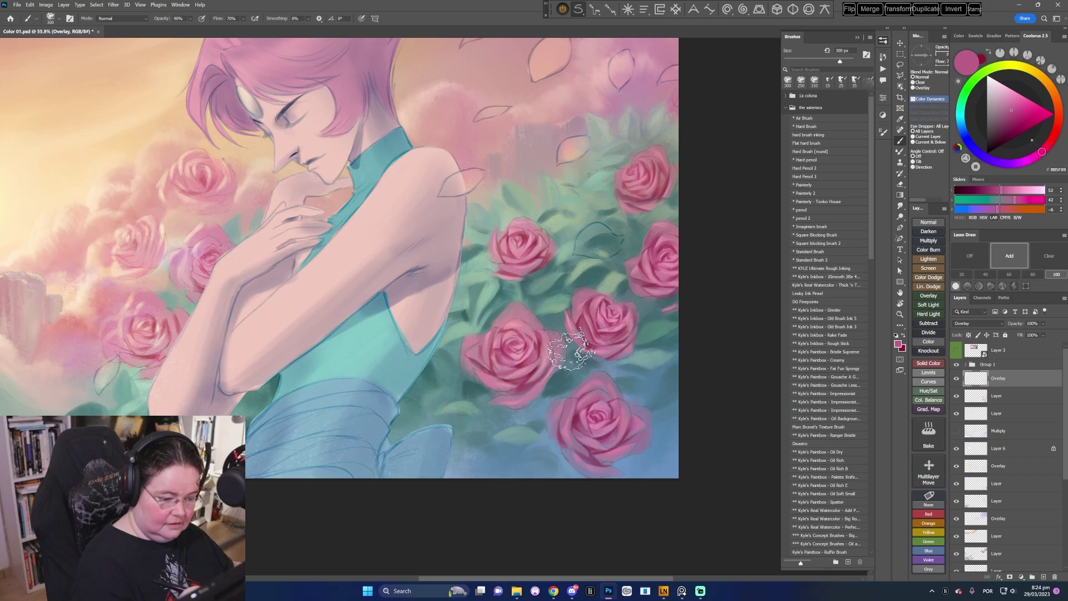
pyautogui.press('[')
pyautogui.moveTo(524, 386); pyautogui.dragTo(577, 381)
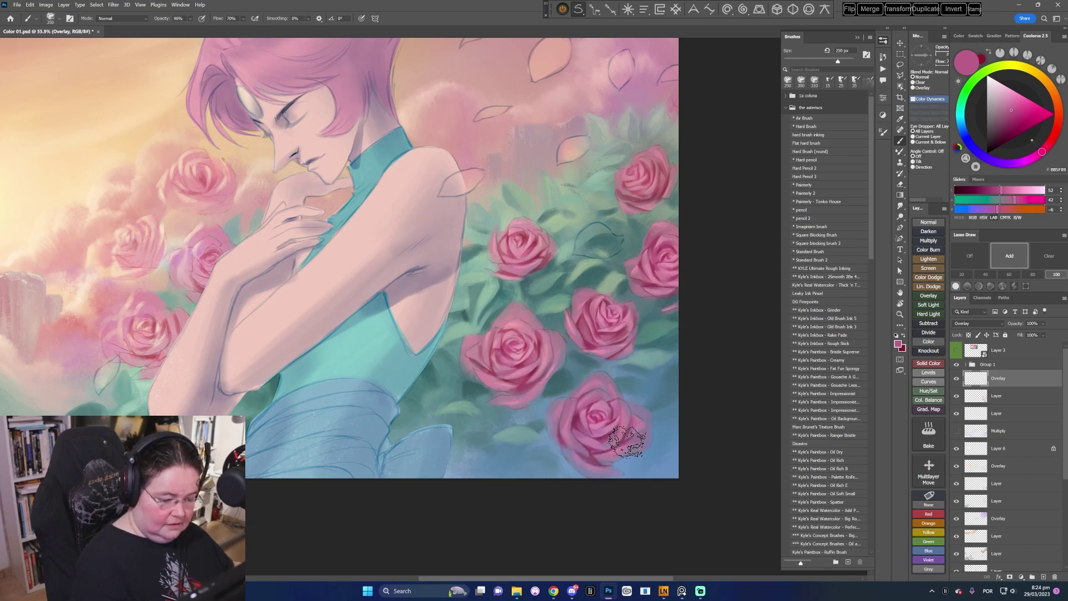
pyautogui.moveTo(470, 495); pyautogui.dragTo(654, 473)
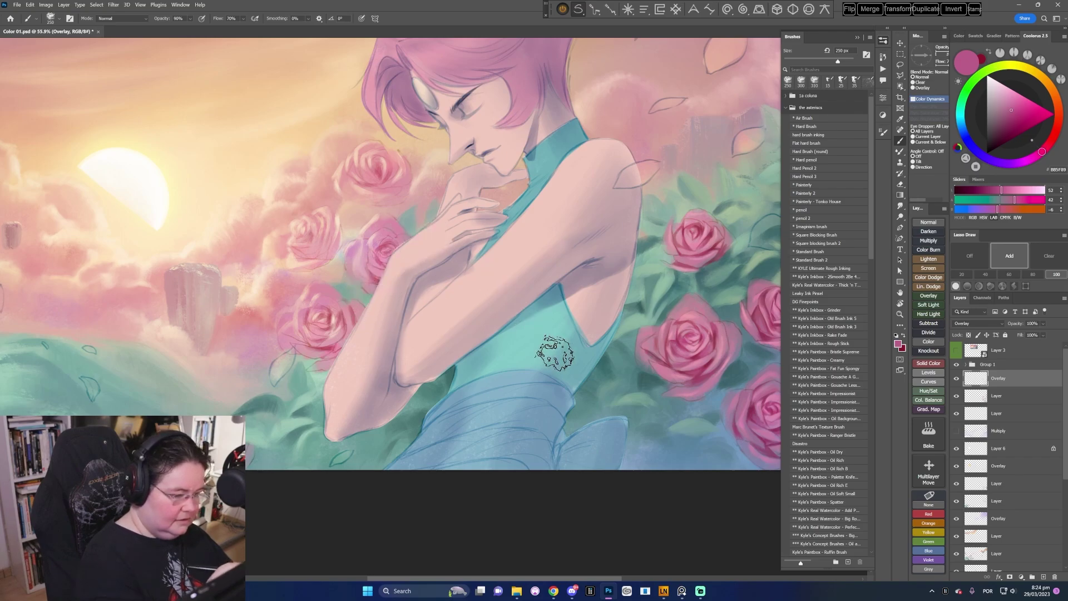
pyautogui.moveTo(637, 426)
pyautogui.mouseDown()
pyautogui.moveTo(588, 459)
pyautogui.moveTo(562, 461)
pyautogui.mouseUp()
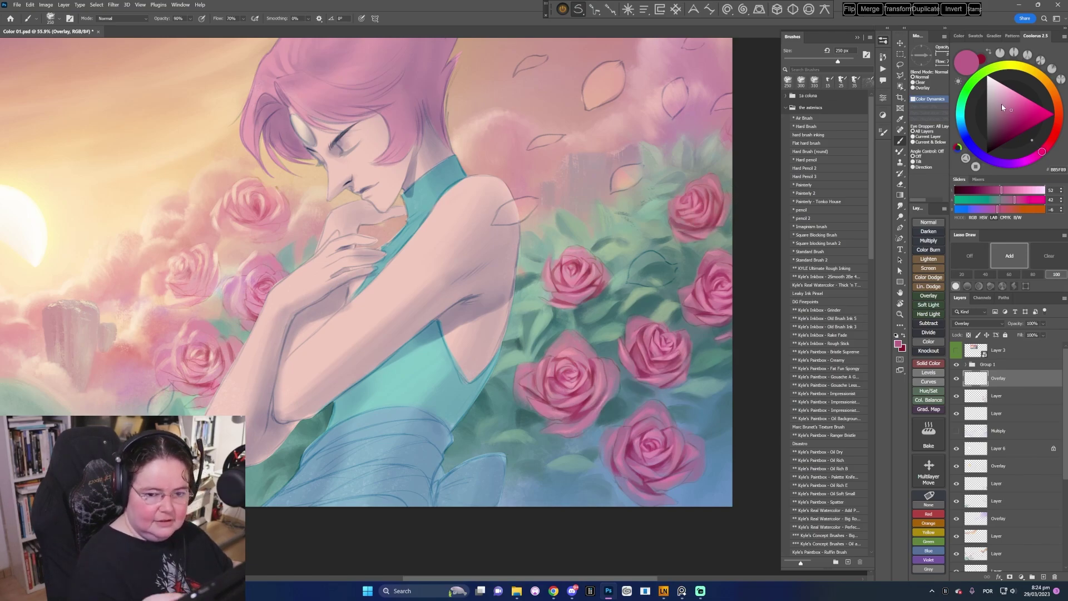
# - Add a Normal layer above the Overlay one and set up Square blocking brush 2 at 29 px
pyautogui.click(1012, 106)
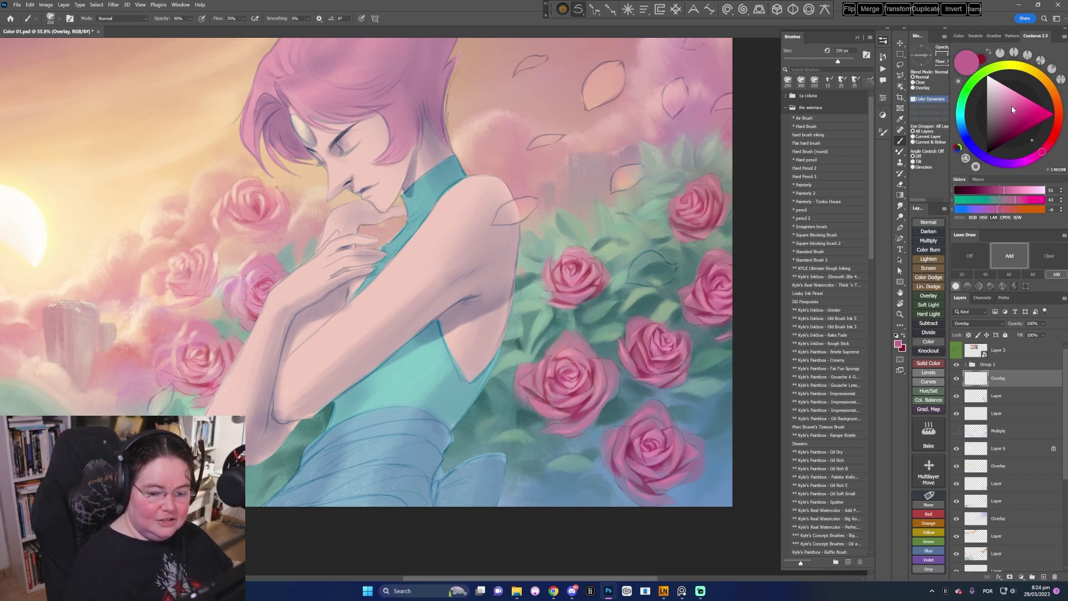
pyautogui.click(929, 222)
pyautogui.click(826, 245)
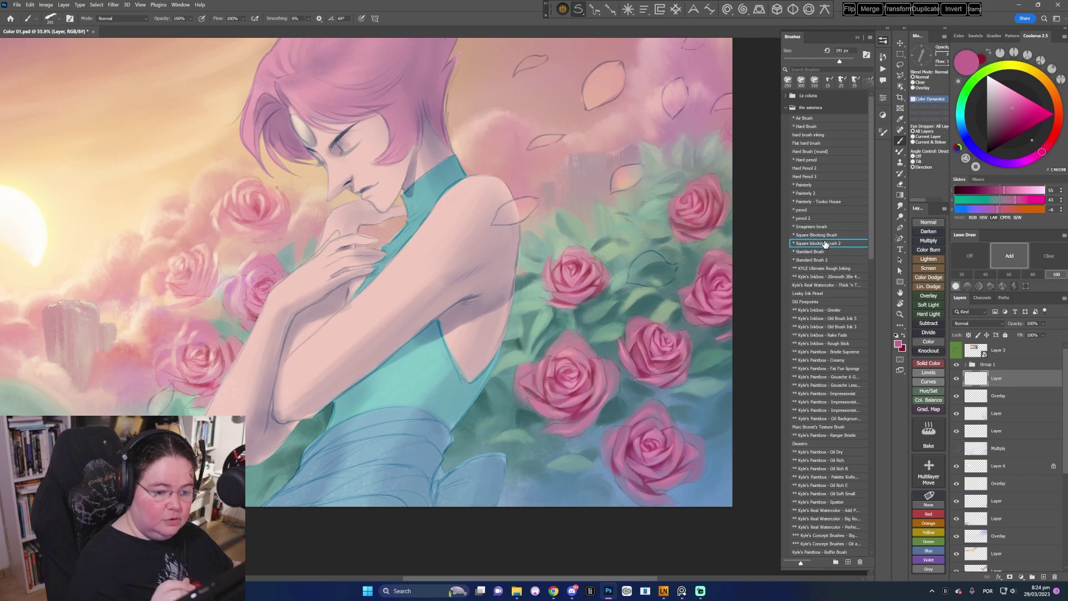
pyautogui.keyDown('alt'); pyautogui.click(702, 217); pyautogui.keyUp('alt')
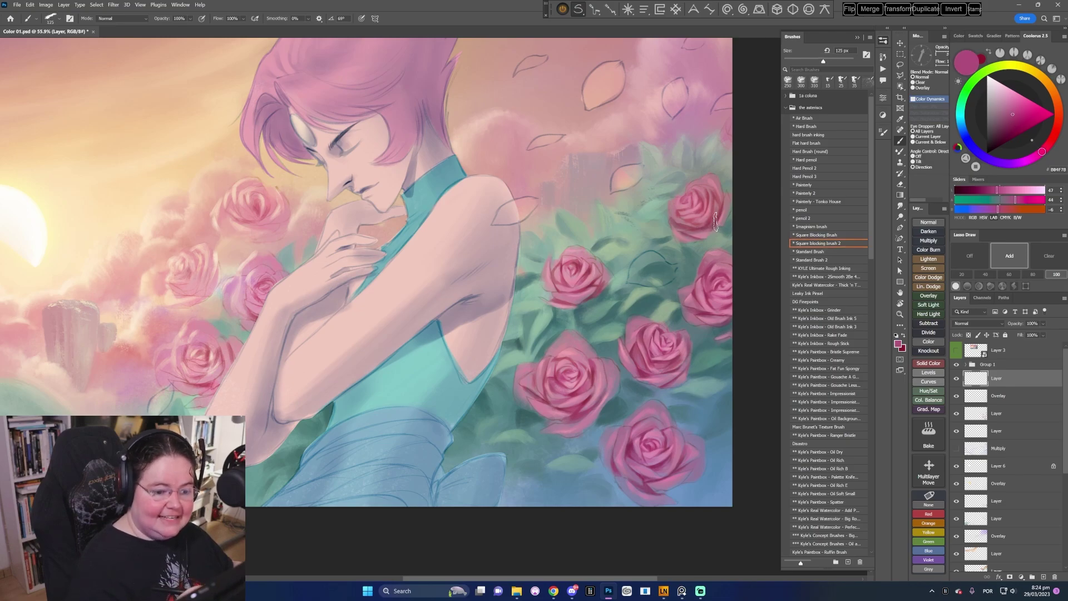
pyautogui.press('[')
pyautogui.press('[')
pyautogui.press('[')
pyautogui.press('[')
pyautogui.press('[')
pyautogui.press('[')
pyautogui.rightClick(615, 280)
pyautogui.moveTo(681, 301); pyautogui.dragTo(662, 301)
pyautogui.press('Return')
# - Touch up the outer left petals of the large rose beside the waist with sampled rose and dusty pinks at 29 px
pyautogui.keyDown('alt'); pyautogui.click(690, 217); pyautogui.keyUp('alt')
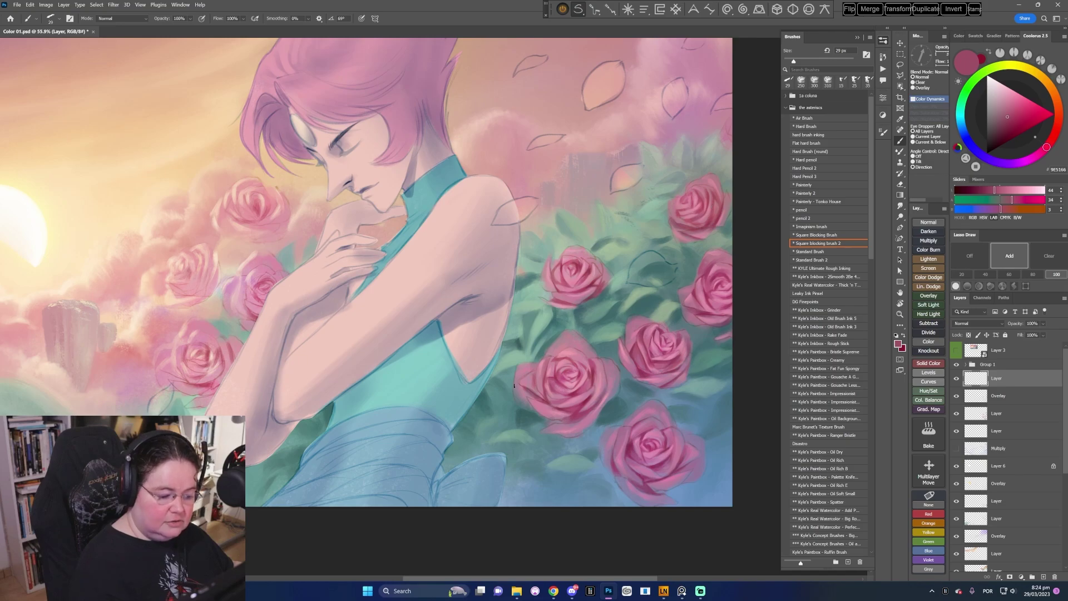
pyautogui.keyDown('alt'); pyautogui.click(523, 391); pyautogui.keyUp('alt')
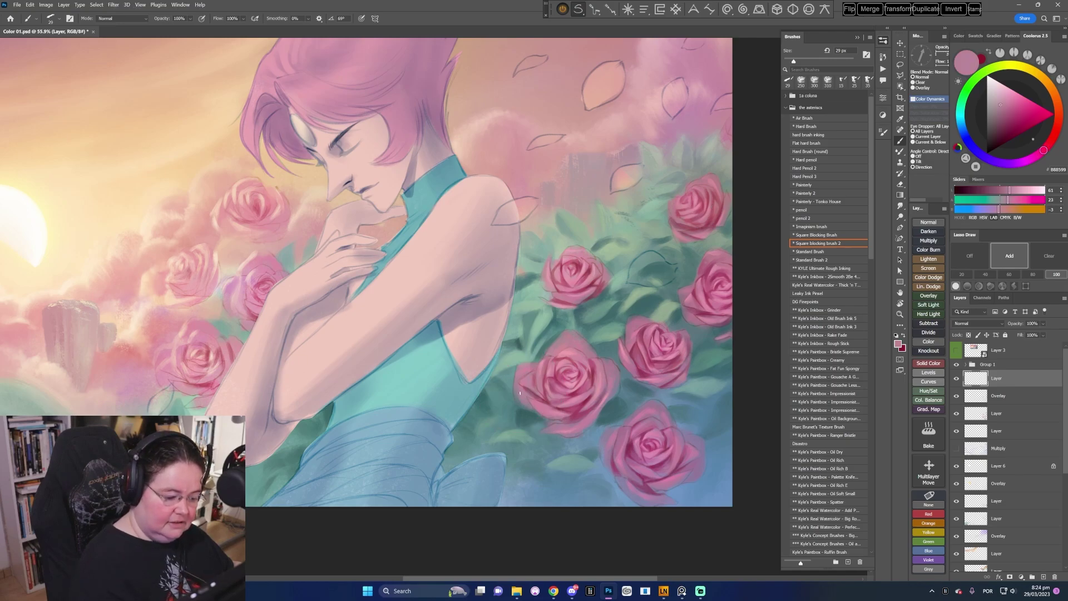
pyautogui.keyDown('alt'); pyautogui.click(527, 398); pyautogui.keyUp('alt')
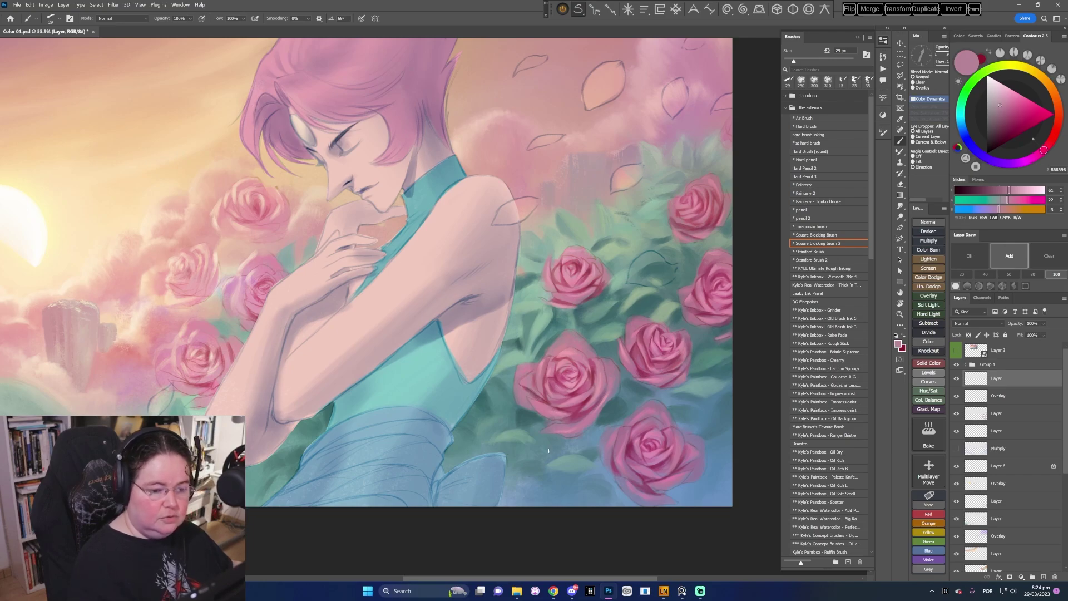
# - Add pale pink highlights to the upper petals of the rose beside the shoulder and the right-edge rose with fine 10 to 25 px strokes
pyautogui.keyDown('alt'); pyautogui.click(565, 251); pyautogui.keyUp('alt')
pyautogui.click(1005, 89)
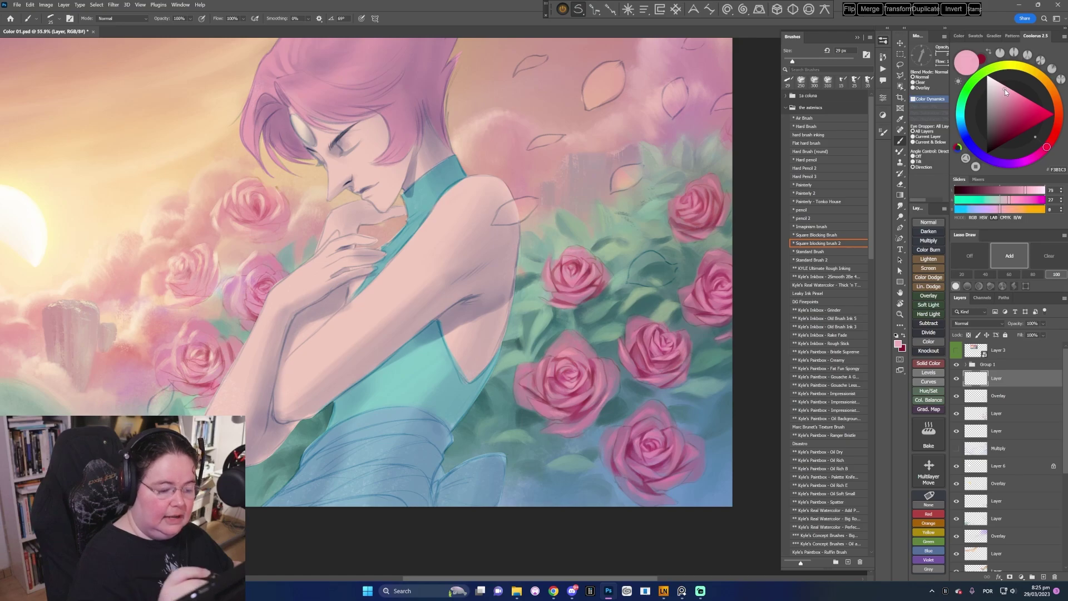
pyautogui.moveTo(560, 262); pyautogui.dragTo(570, 257)
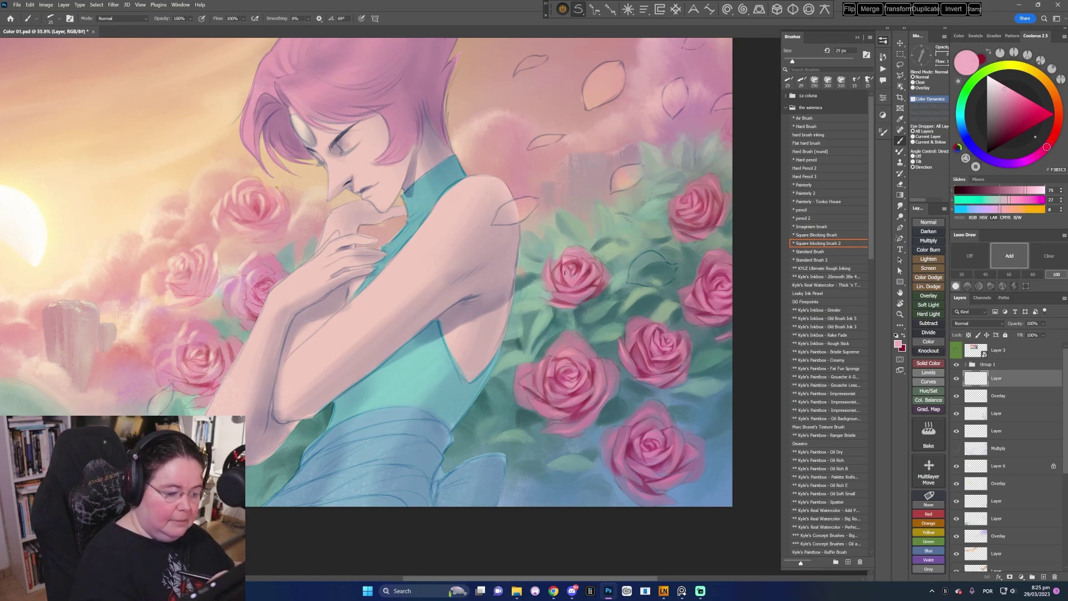
pyautogui.press('[')
pyautogui.press('[')
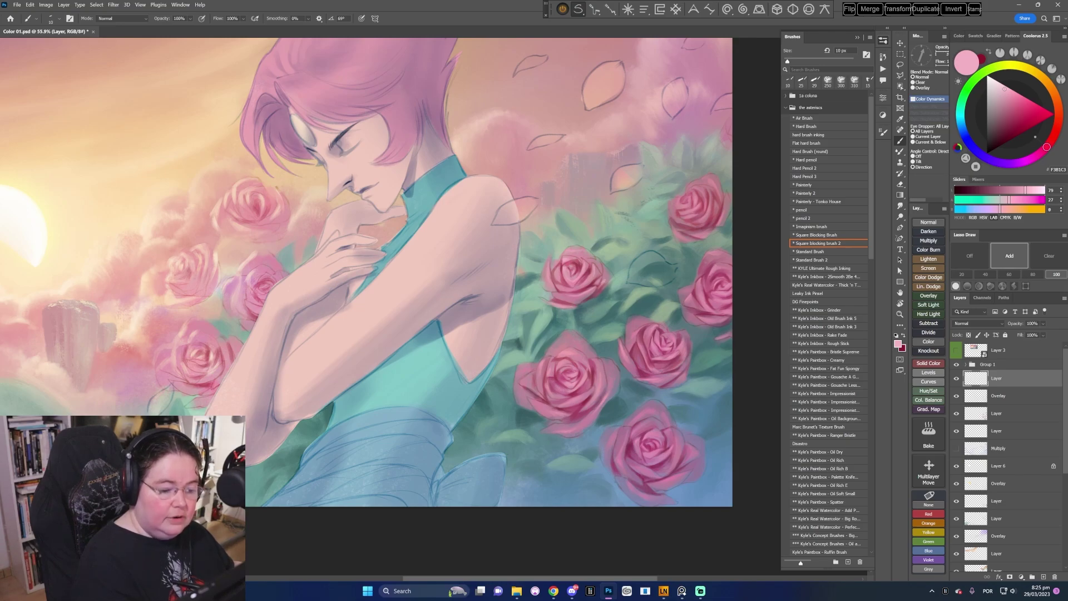
pyautogui.moveTo(715, 265); pyautogui.dragTo(720, 268)
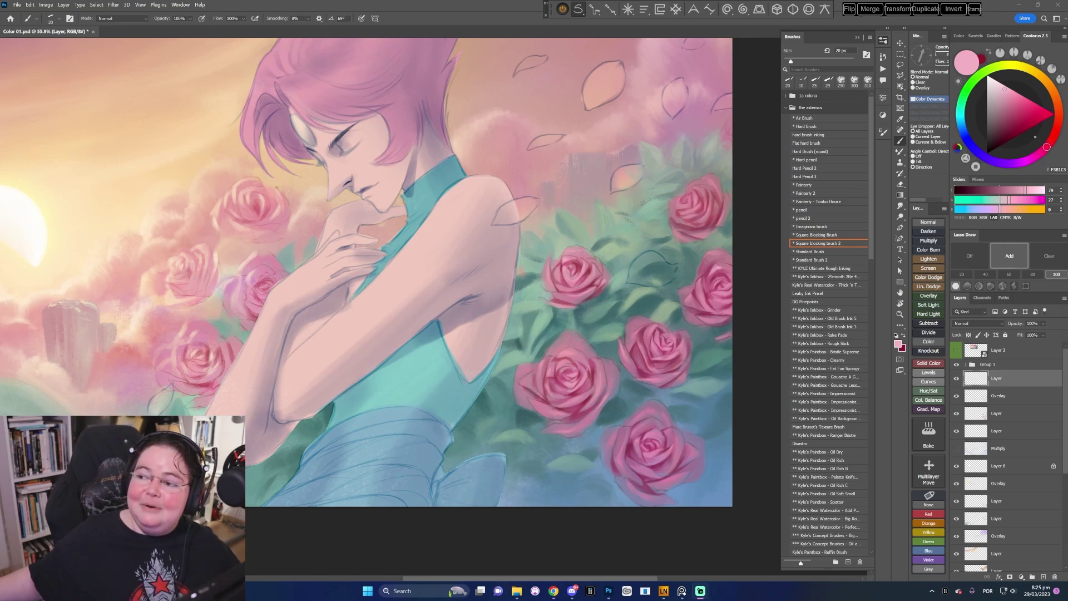
pyautogui.click(745, 193)
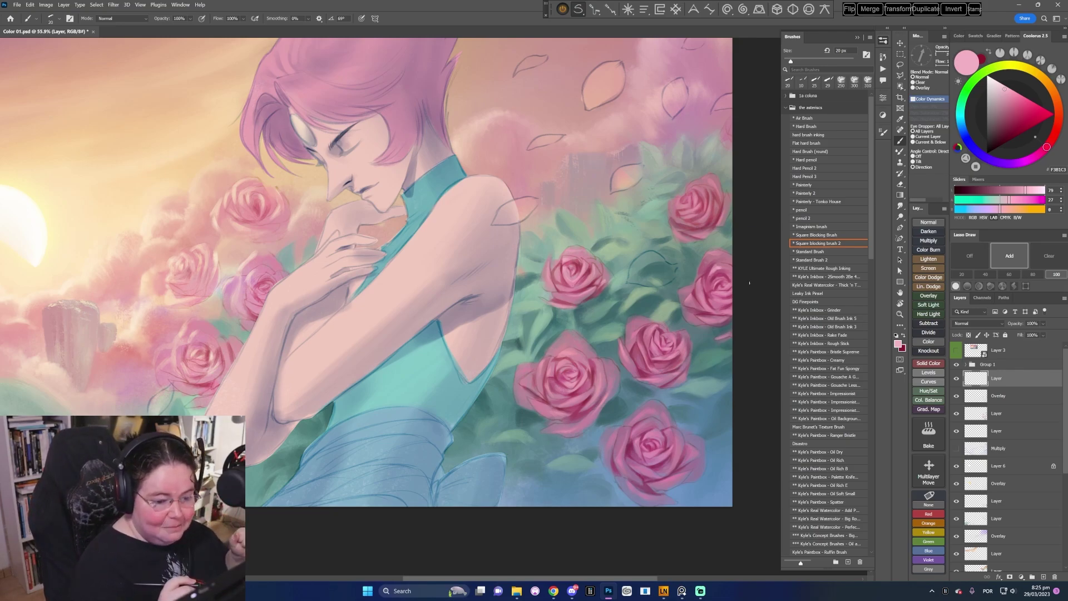
# - Paint the lower petal rim of the rose beside the shoulder with slightly deeper light pinks, varying the brush between 15 and 25 px
pyautogui.moveTo(1009, 96); pyautogui.dragTo(1009, 97)
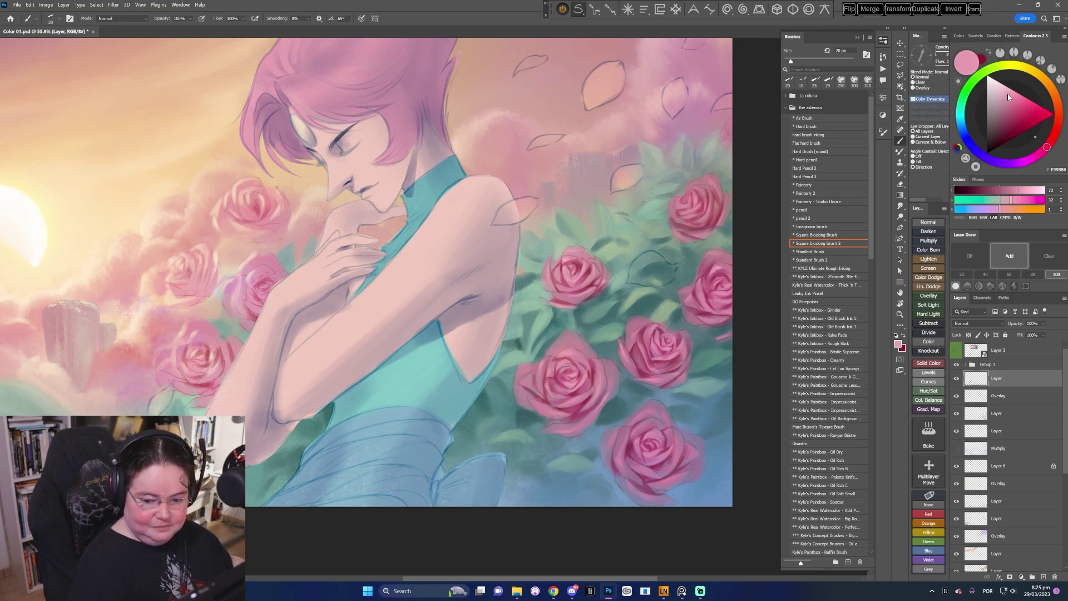
pyautogui.press(']')
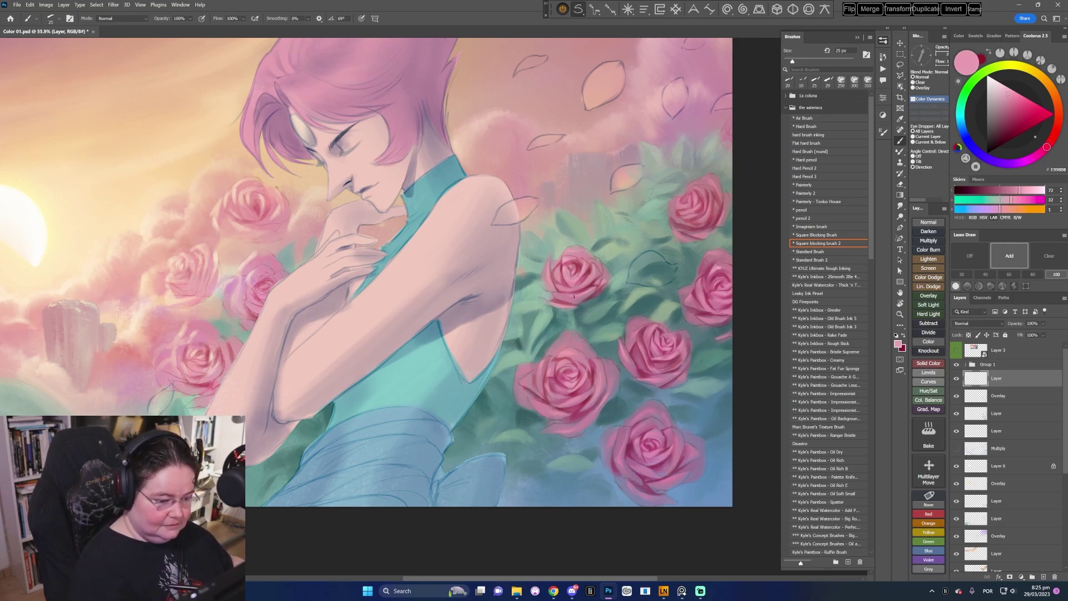
pyautogui.click(1008, 95)
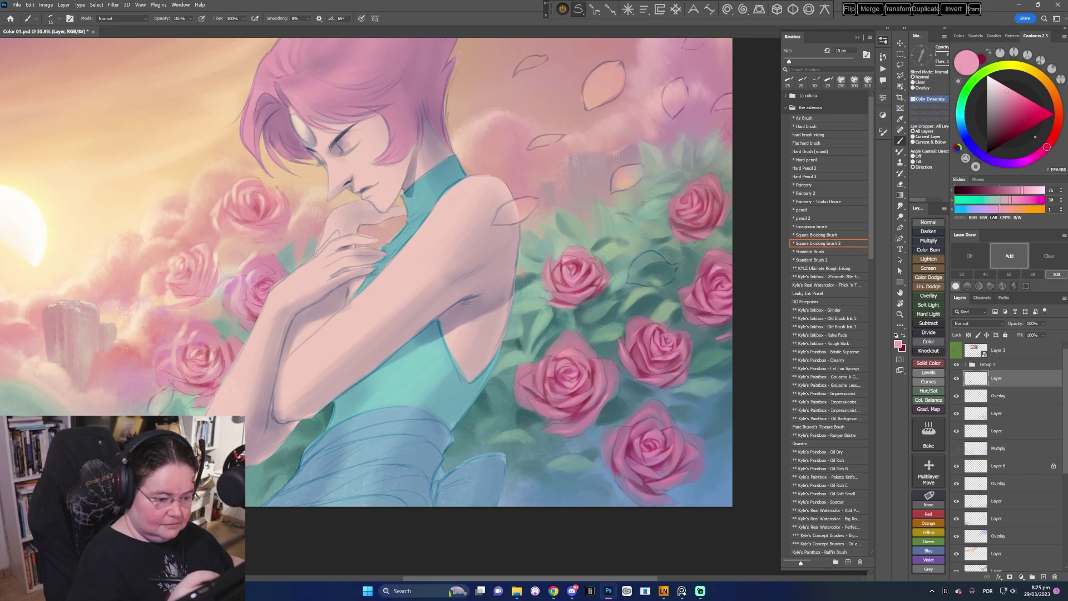
pyautogui.click(571, 301)
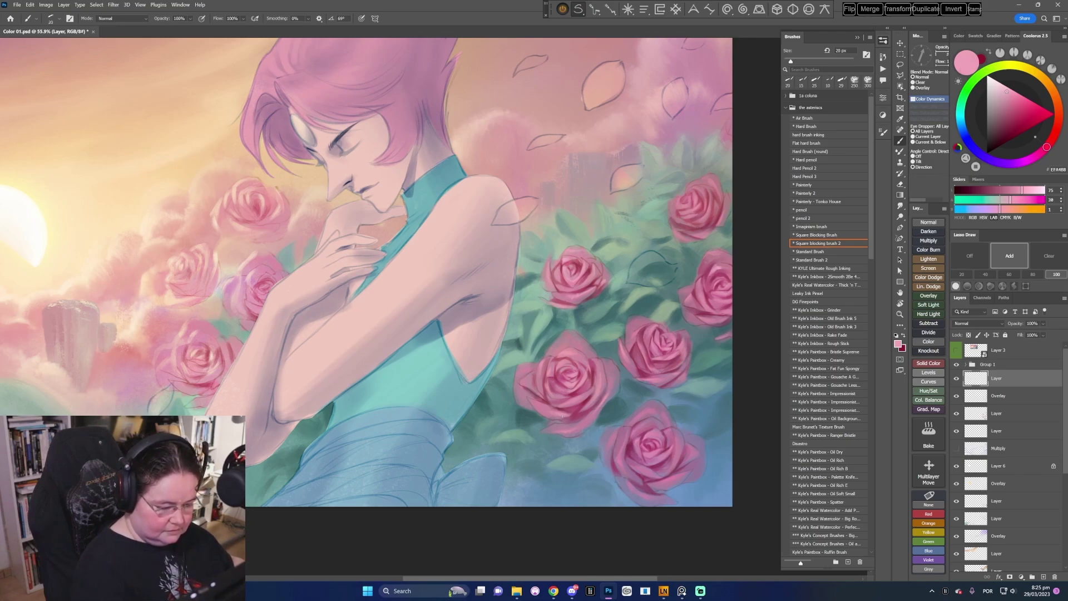
# - Define petal shadows on the roses with dark rose reds sampled from the large rose's lower petals, using a 20 px brush
pyautogui.keyDown('alt'); pyautogui.click(582, 407); pyautogui.keyUp('alt')
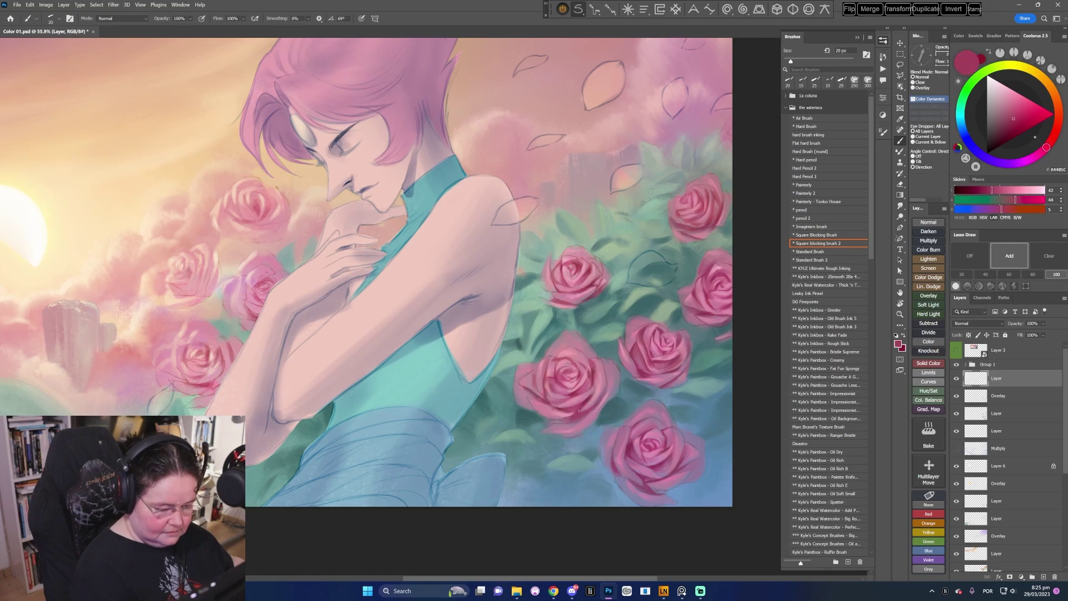
pyautogui.keyDown('alt'); pyautogui.click(581, 411); pyautogui.keyUp('alt')
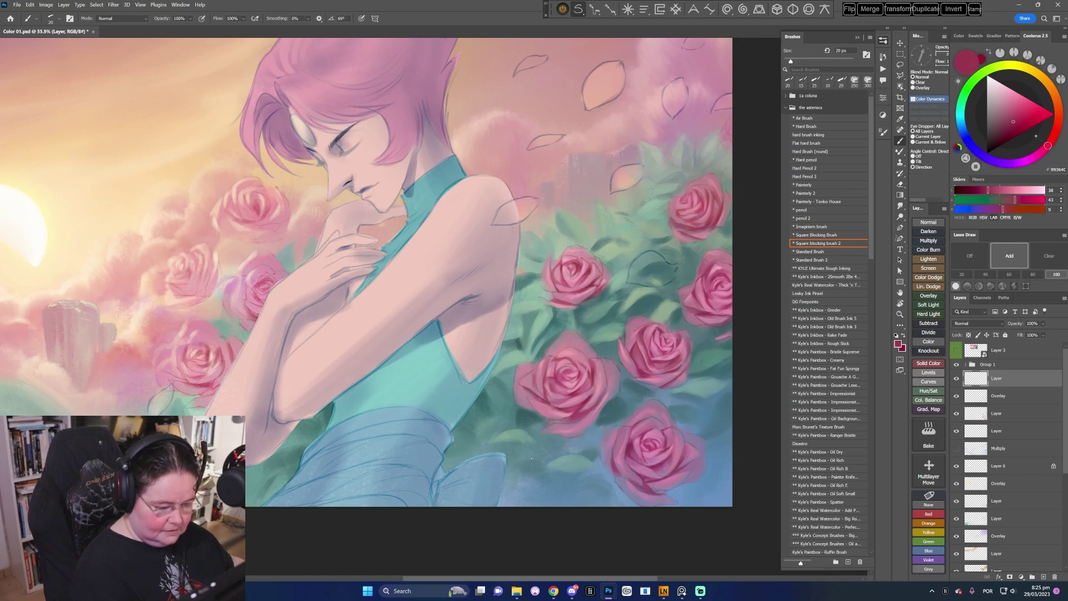
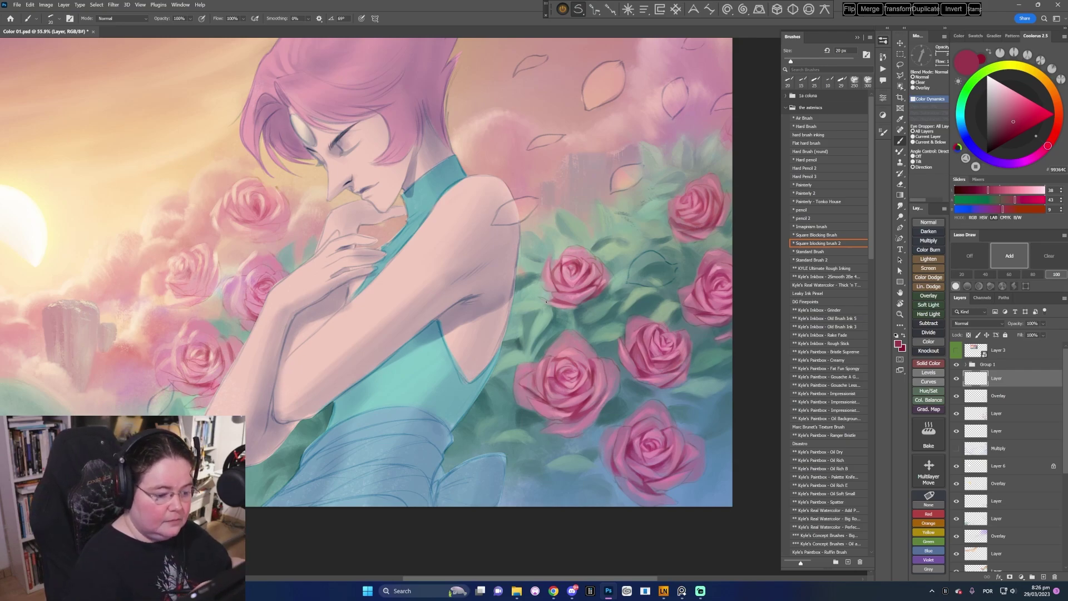
# - Refine the petals of the rose beside the shoulder and the upper right rose with sampled pinks and dark rose at 20 px
pyautogui.keyDown('alt'); pyautogui.click(559, 300); pyautogui.keyUp('alt')
pyautogui.keyDown('alt'); pyautogui.click(563, 294); pyautogui.keyUp('alt')
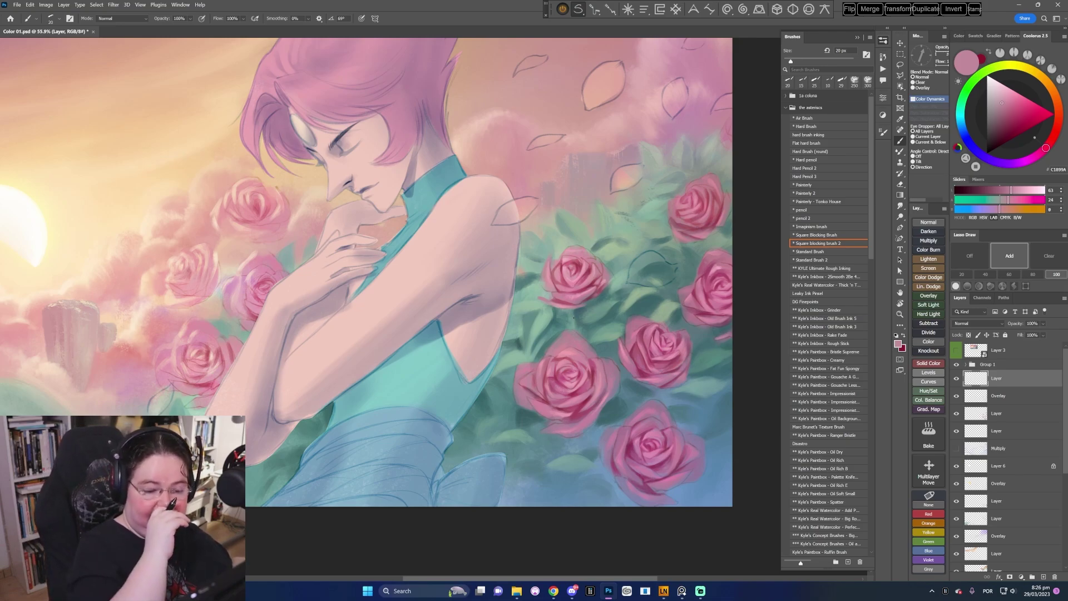
pyautogui.press('r')
pyautogui.moveTo(696, 312); pyautogui.dragTo(684, 364)
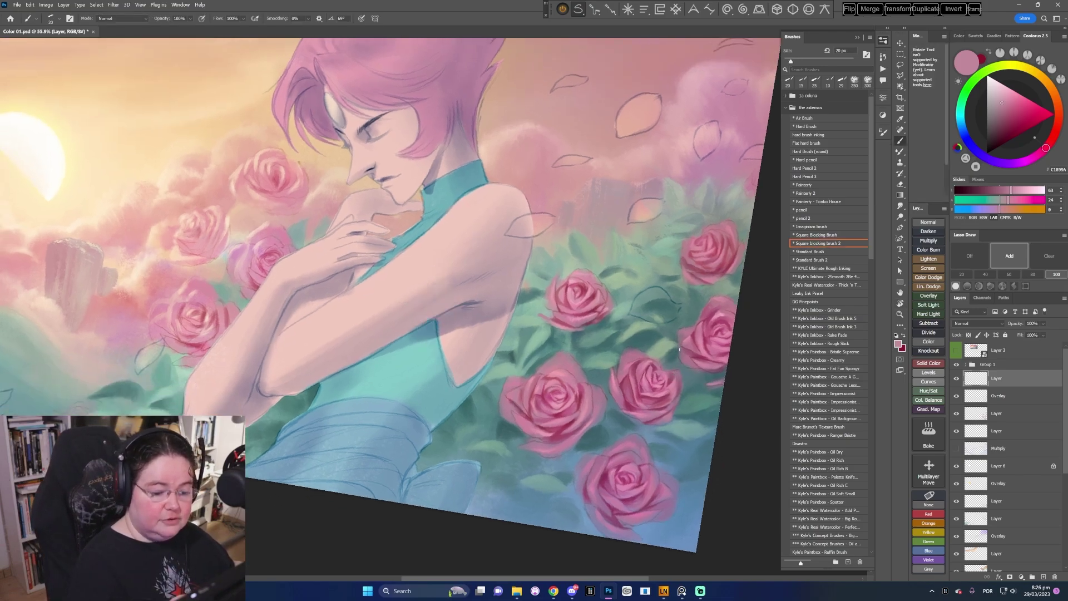
pyautogui.keyDown('alt'); pyautogui.click(716, 262); pyautogui.keyUp('alt')
pyautogui.click(1013, 120)
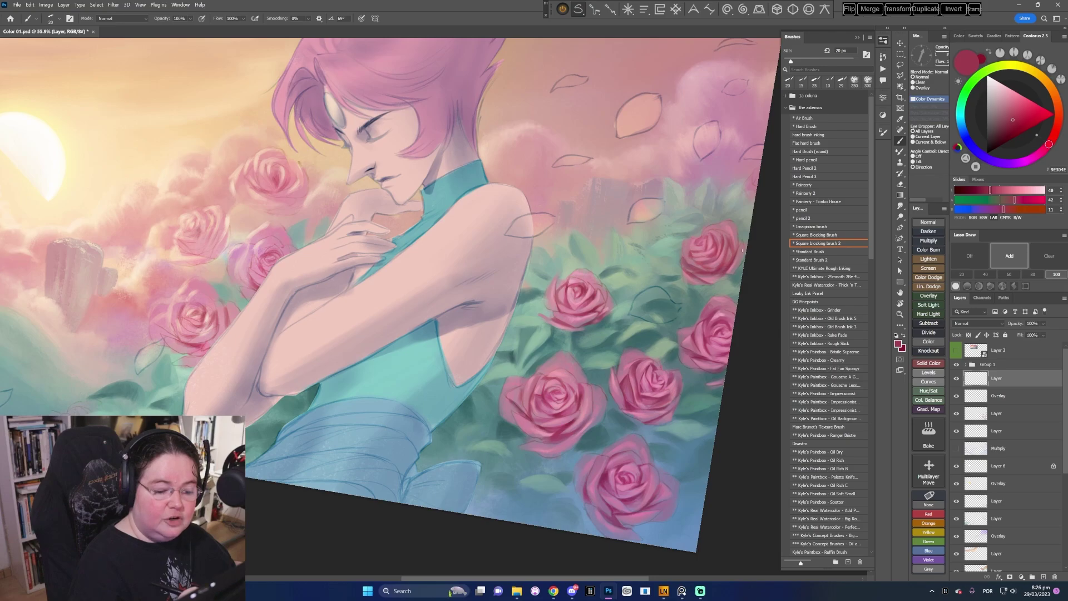
pyautogui.press('Escape')
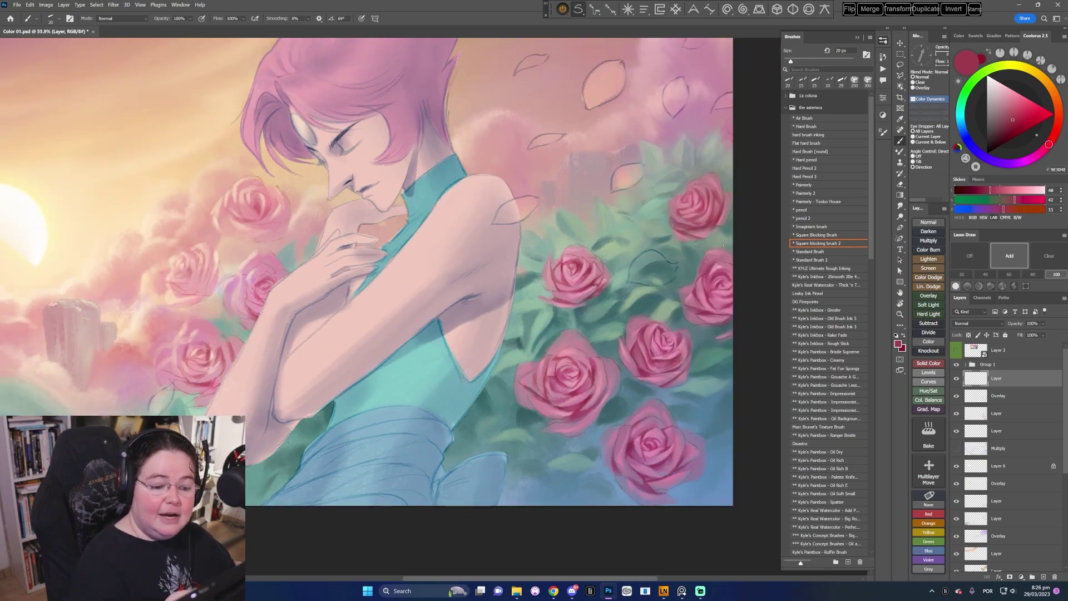
# - Define the petals of the right-edge rose with sampled dark rose and lighter pink, reducing the brush from 20 to 15 px
pyautogui.keyDown('alt'); pyautogui.click(722, 274); pyautogui.keyUp('alt')
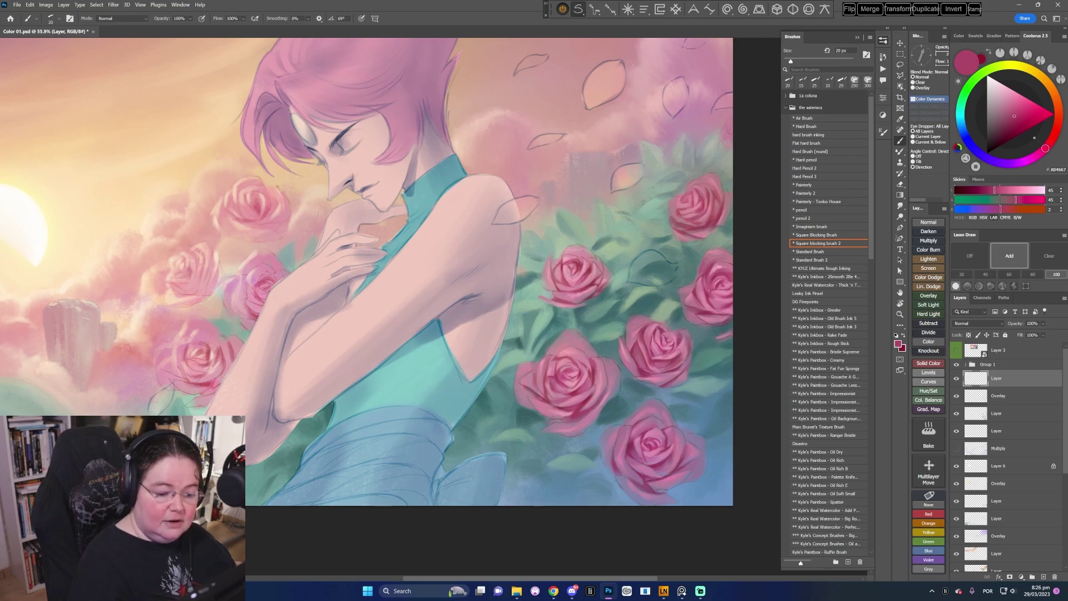
pyautogui.keyDown('alt'); pyautogui.click(709, 293); pyautogui.keyUp('alt')
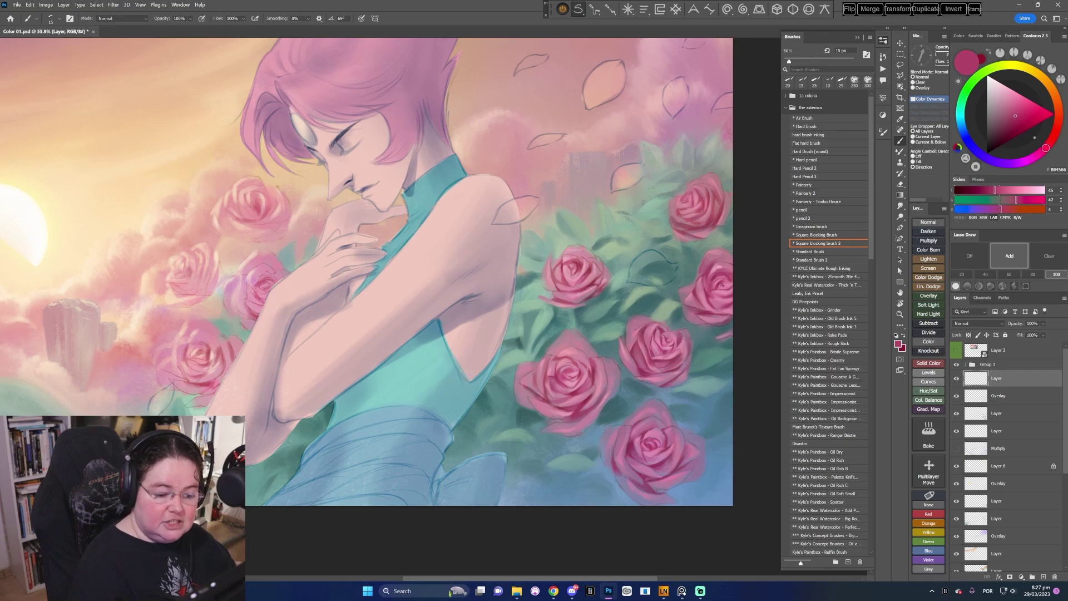
pyautogui.keyDown('alt'); pyautogui.click(727, 286); pyautogui.keyUp('alt')
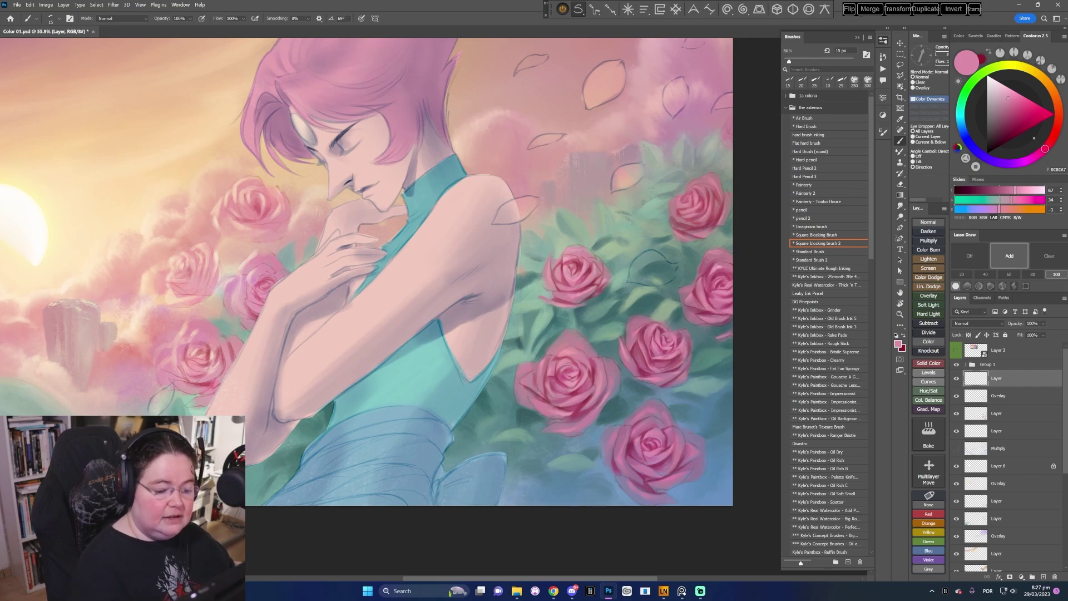
# - Paint the petals of the purplish rose behind the wrist with sampled light and deep pinks at 20 px
pyautogui.scroll(3, 524, 485)
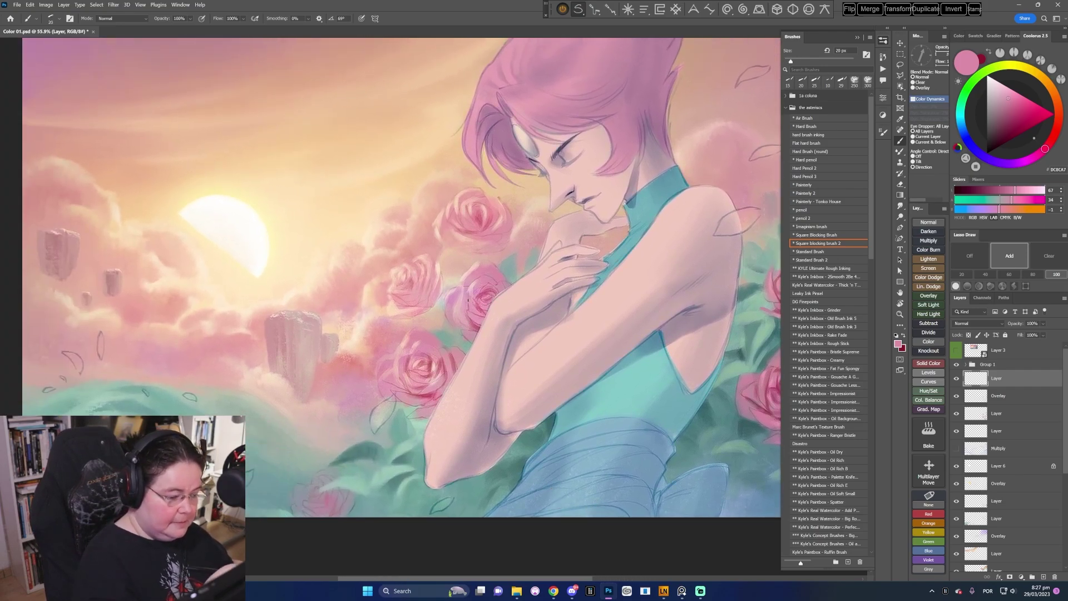
pyautogui.keyDown('alt'); pyautogui.click(470, 301); pyautogui.keyUp('alt')
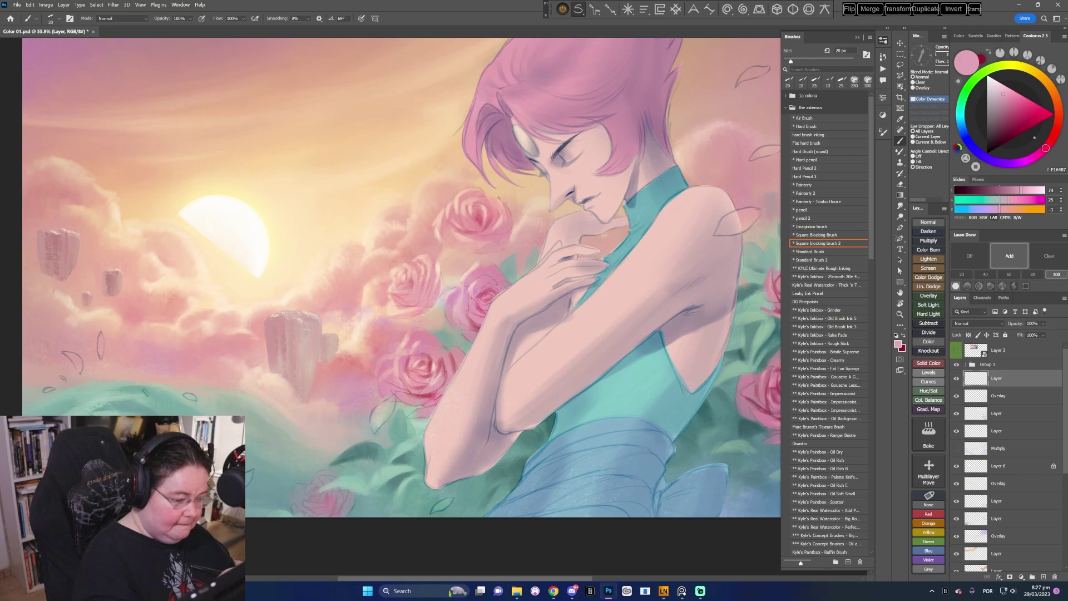
pyautogui.keyDown('alt'); pyautogui.click(471, 298); pyautogui.keyUp('alt')
pyautogui.keyDown('alt'); pyautogui.click(470, 296); pyautogui.keyUp('alt')
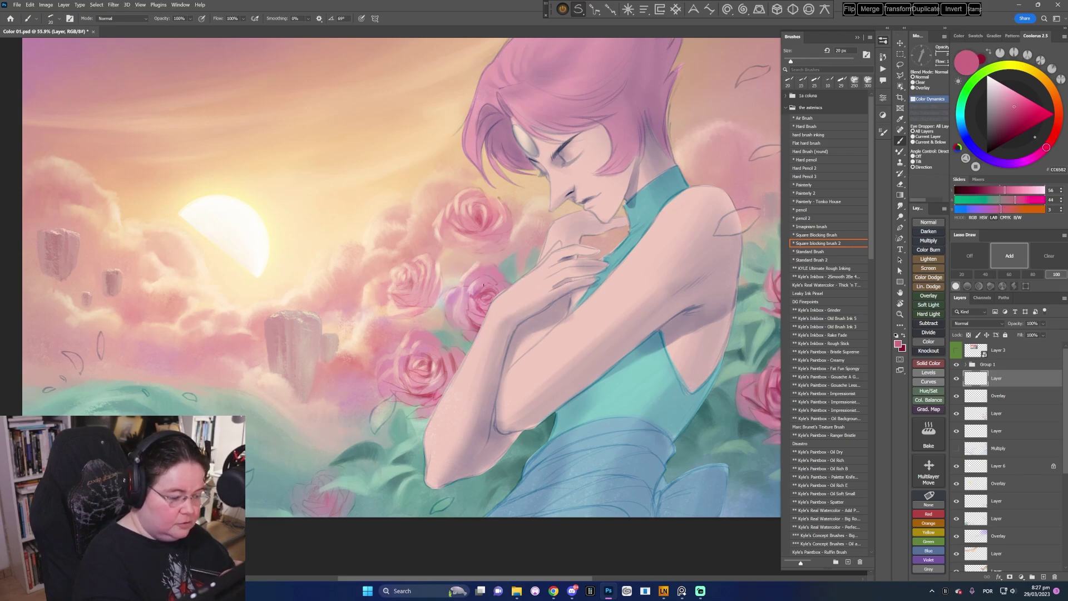
pyautogui.keyDown('alt'); pyautogui.click(488, 289); pyautogui.keyUp('alt')
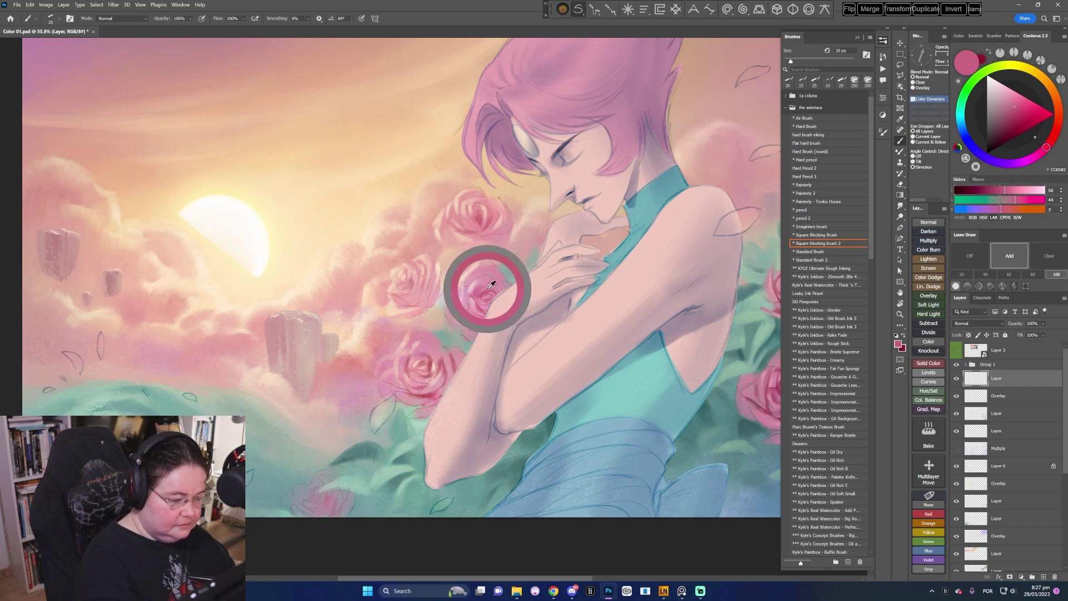
pyautogui.keyDown('alt'); pyautogui.click(477, 311); pyautogui.keyUp('alt')
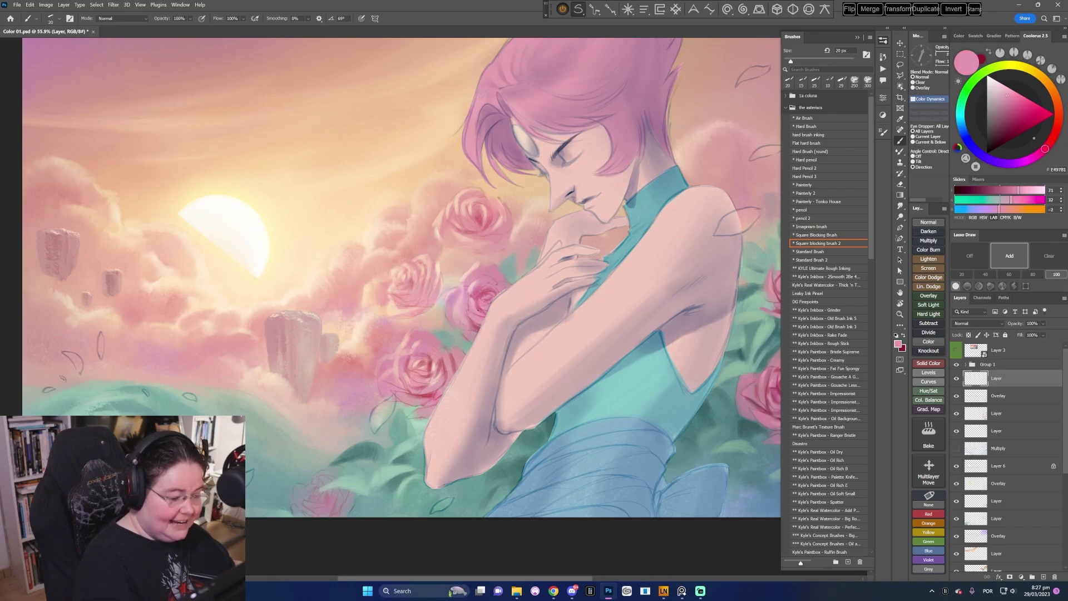
# - Sharpen the center and upper petals of the rose beside the forearm with sampled deep rose and light pinks at 20 px
pyautogui.keyDown('alt'); pyautogui.click(426, 360); pyautogui.keyUp('alt')
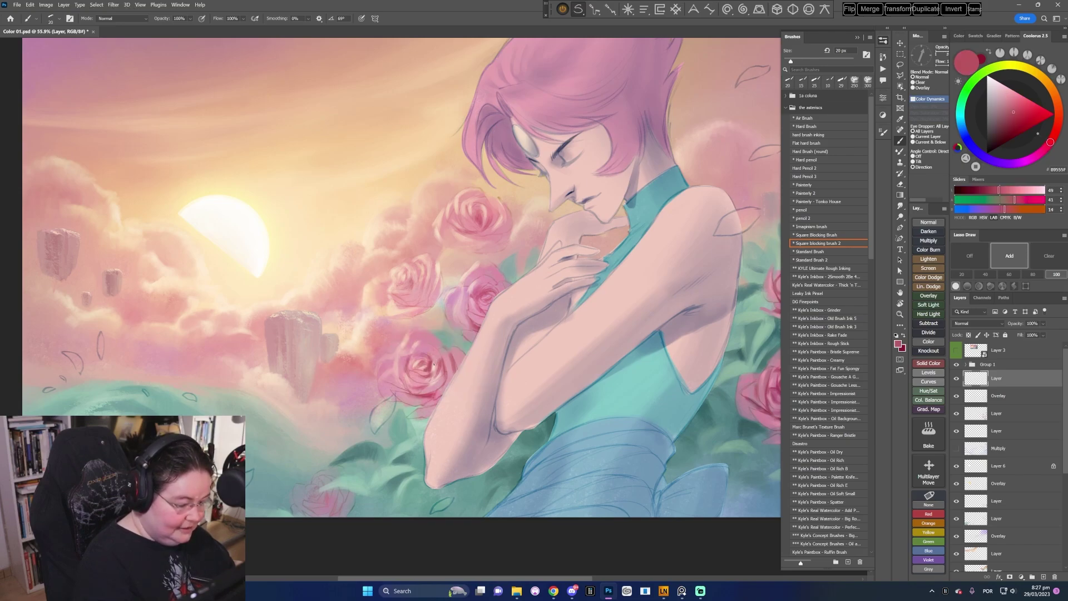
pyautogui.keyDown('alt'); pyautogui.click(423, 367); pyautogui.keyUp('alt')
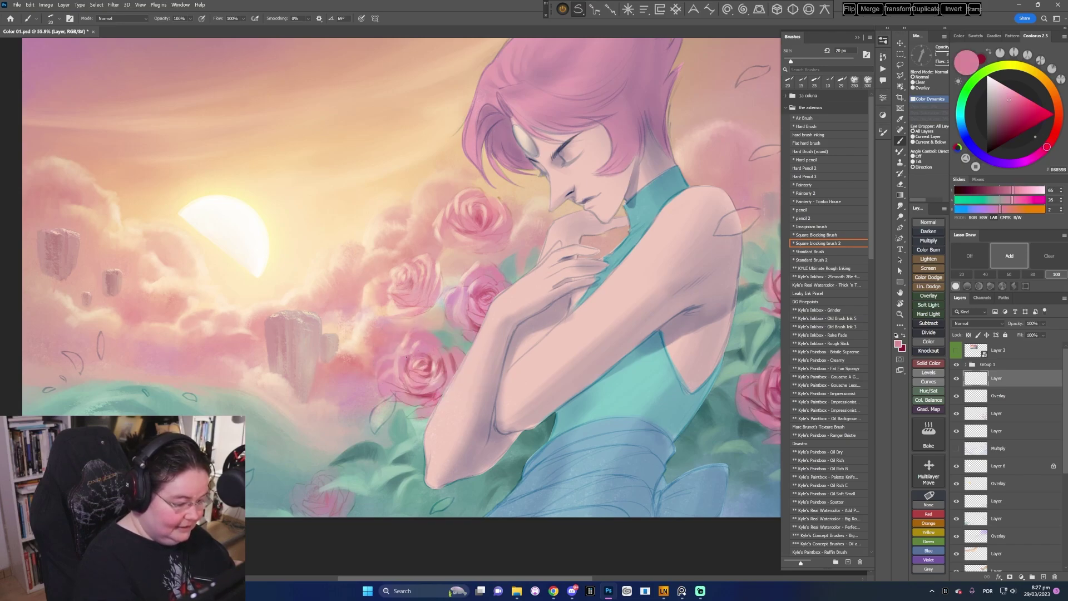
pyautogui.keyDown('alt'); pyautogui.click(400, 359); pyautogui.keyUp('alt')
pyautogui.keyDown('alt'); pyautogui.click(414, 348); pyautogui.keyUp('alt')
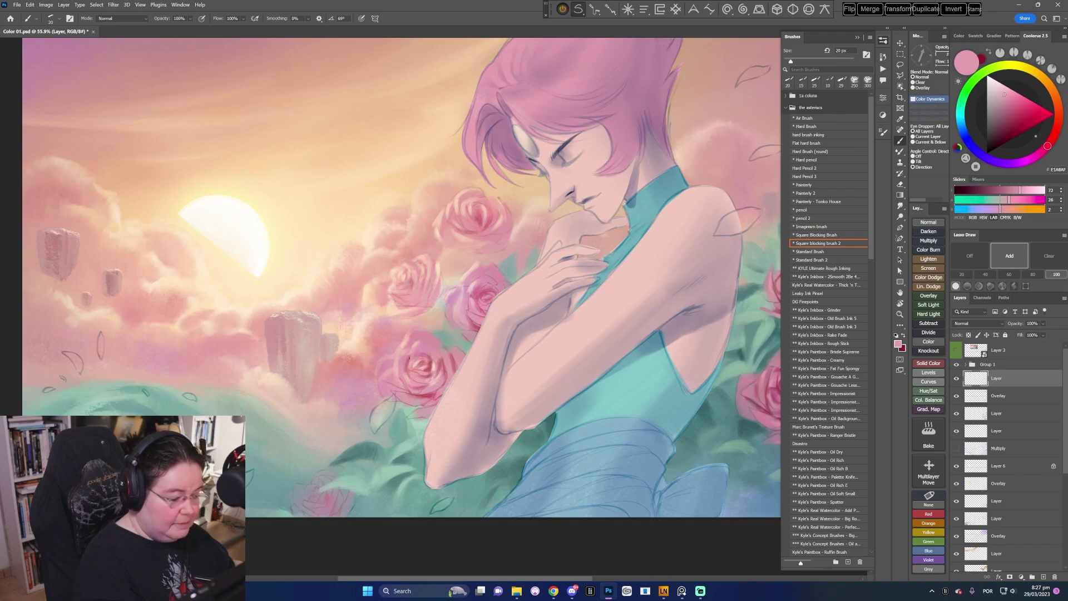
pyautogui.keyDown('alt'); pyautogui.click(406, 361); pyautogui.keyUp('alt')
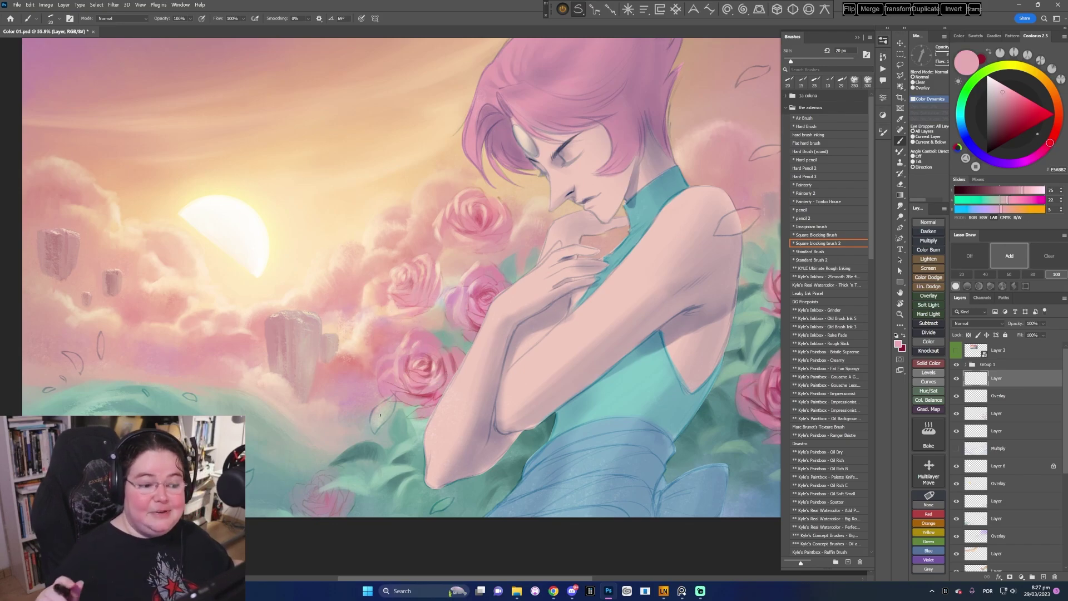
# - Touch up the rose behind the wrist and the pale rose nearest the sun with sampled pinks and light peach at 20 px
pyautogui.moveTo(497, 357); pyautogui.dragTo(530, 350)
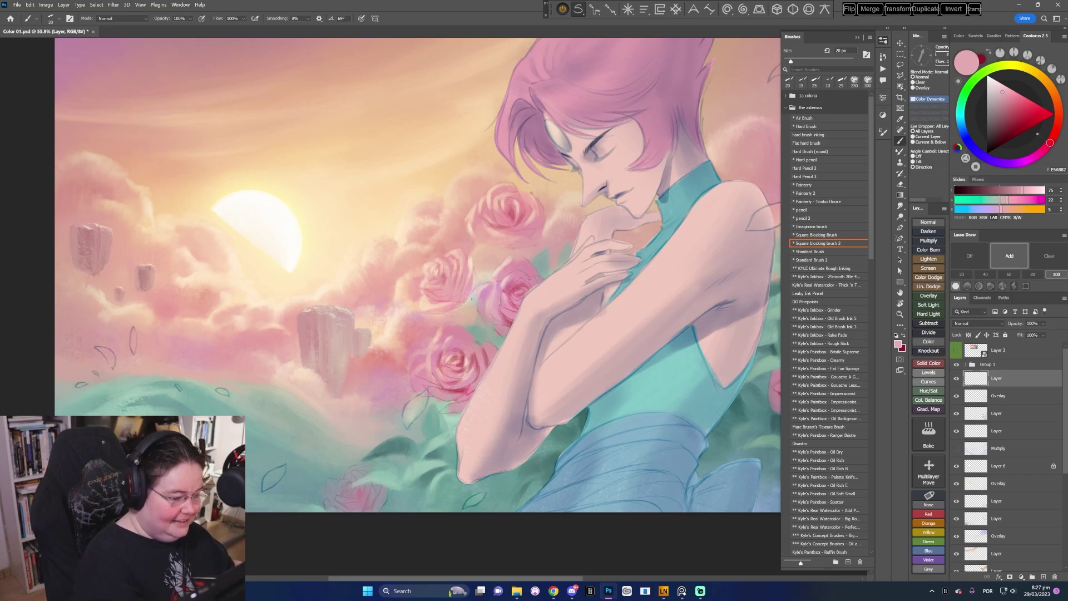
pyautogui.keyDown('alt'); pyautogui.click(511, 287); pyautogui.keyUp('alt')
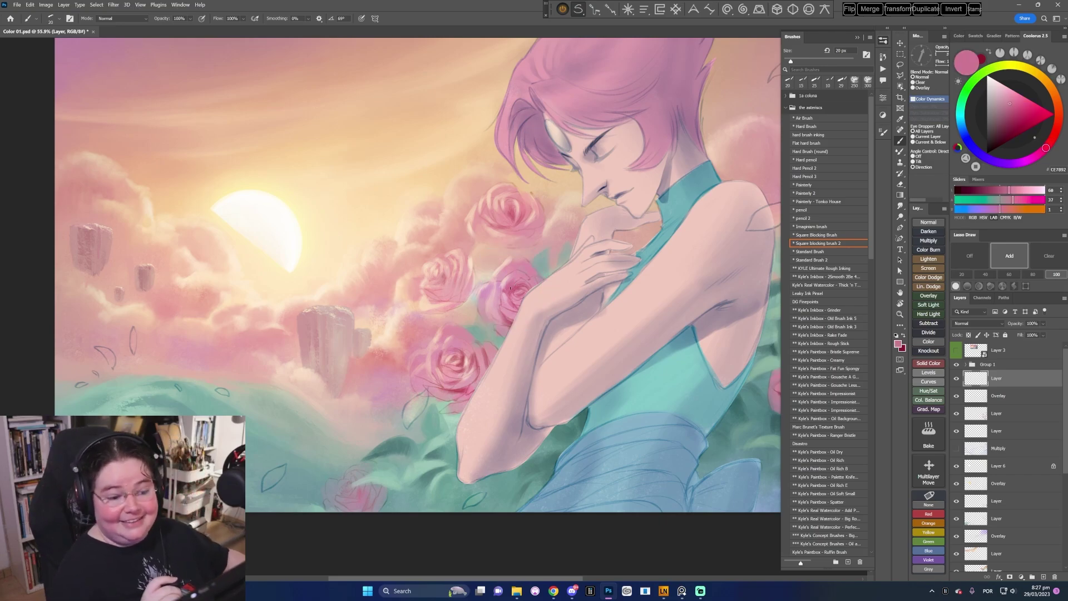
pyautogui.keyDown('alt'); pyautogui.click(437, 267); pyautogui.keyUp('alt')
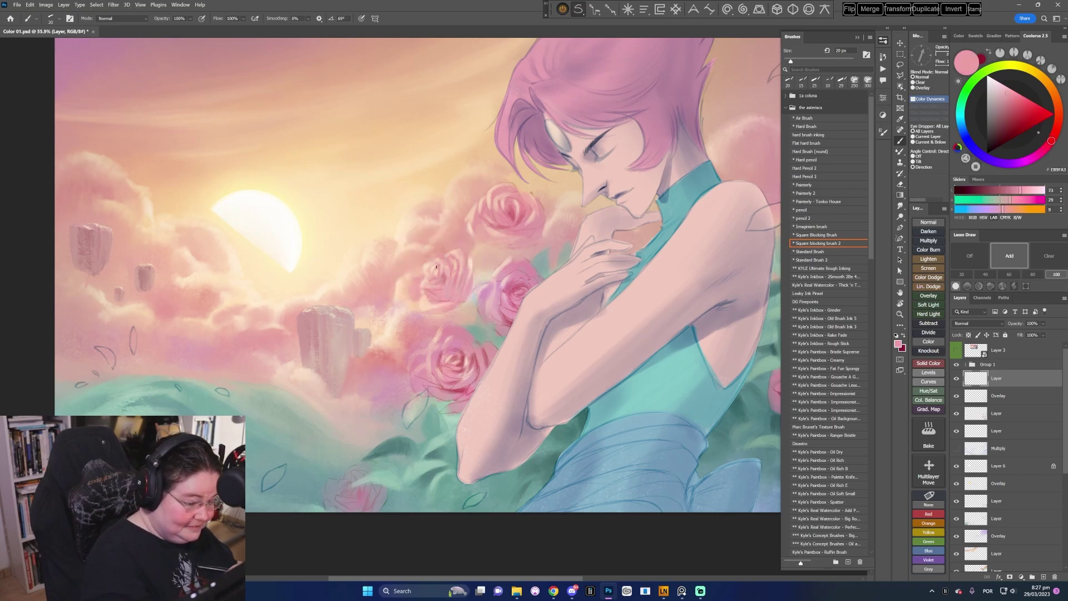
pyautogui.keyDown('alt'); pyautogui.click(437, 275); pyautogui.keyUp('alt')
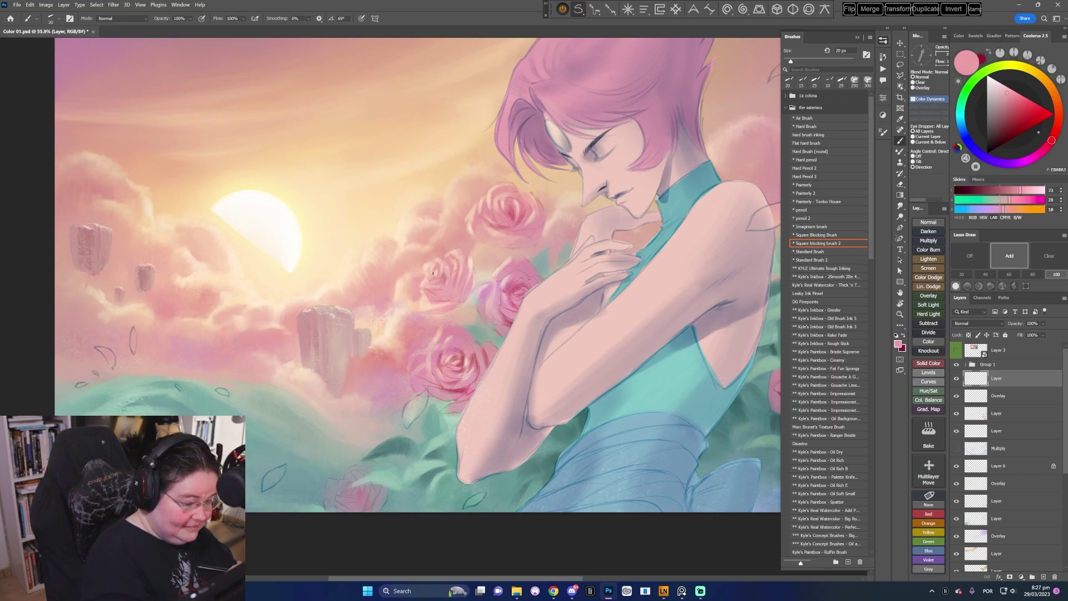
pyautogui.keyDown('alt'); pyautogui.click(432, 277); pyautogui.keyUp('alt')
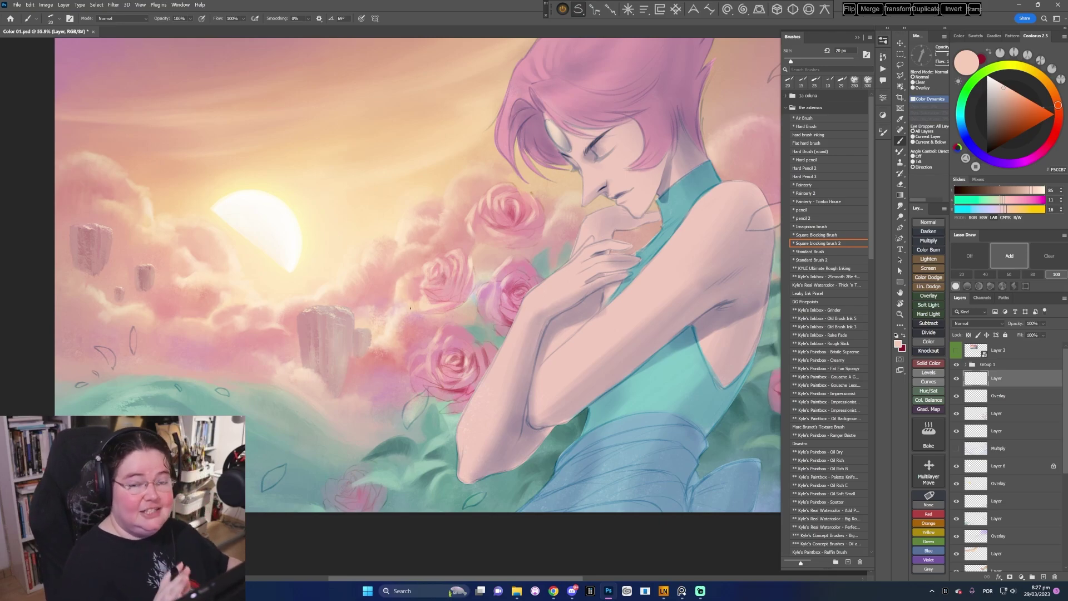
# - Shape the center petals of the rose below the face with sampled rose pinks at 20 px and save the document
pyautogui.keyDown('alt'); pyautogui.click(508, 205); pyautogui.keyUp('alt')
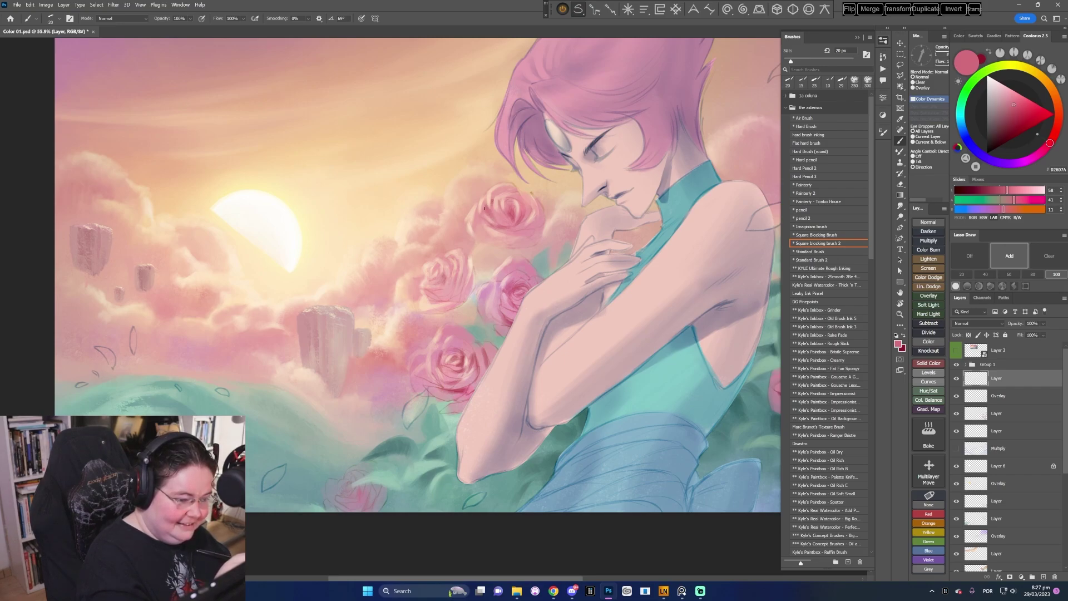
pyautogui.keyDown('alt'); pyautogui.click(509, 213); pyautogui.keyUp('alt')
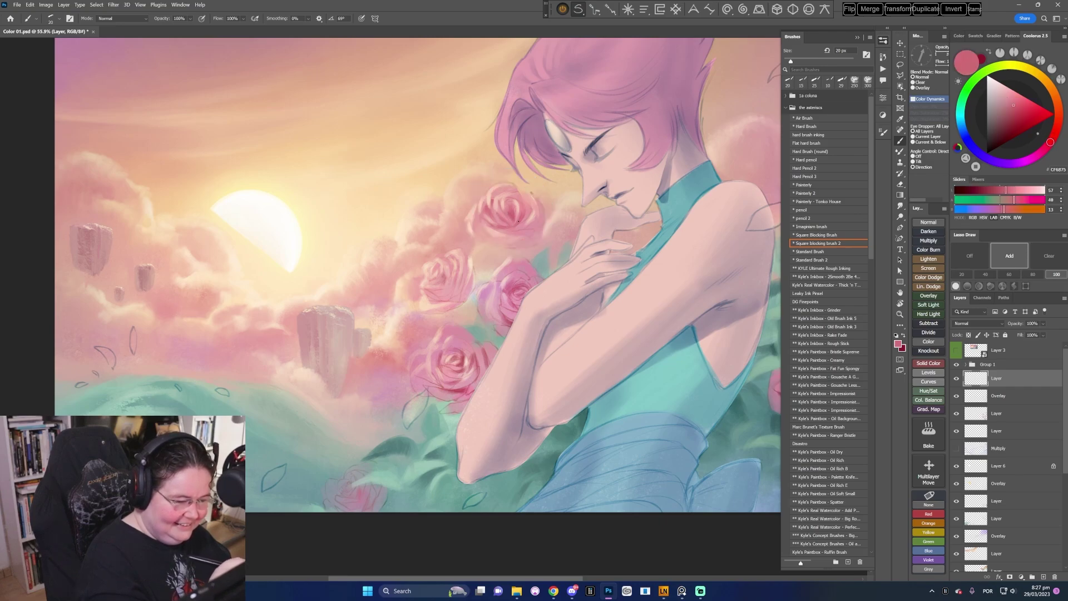
pyautogui.keyDown('alt'); pyautogui.click(508, 219); pyautogui.keyUp('alt')
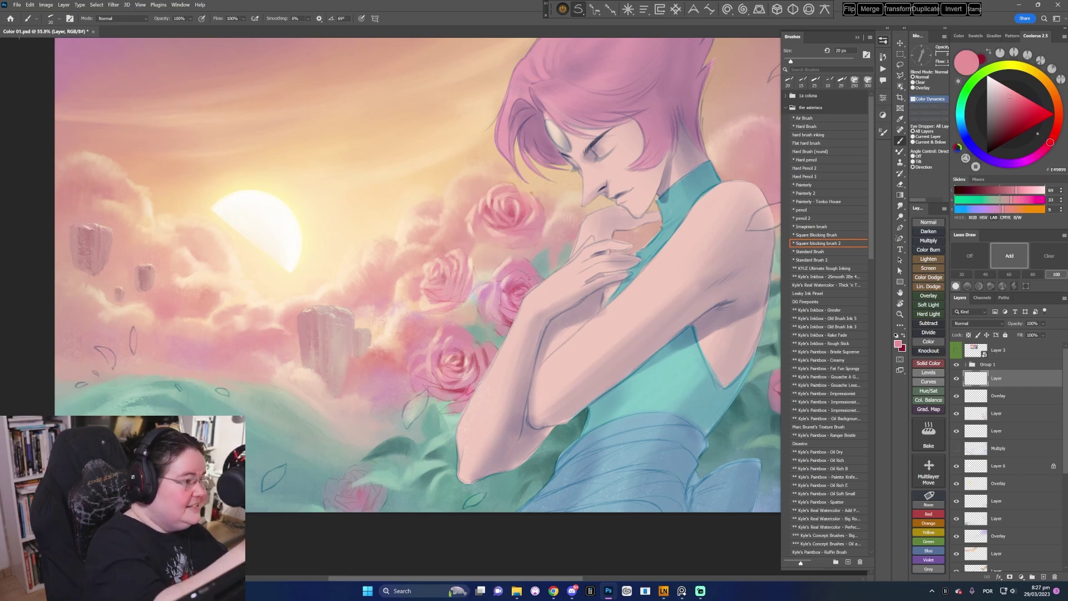
pyautogui.hotkey('alt', 'f')
pyautogui.press('s')
pyautogui.press('Return')
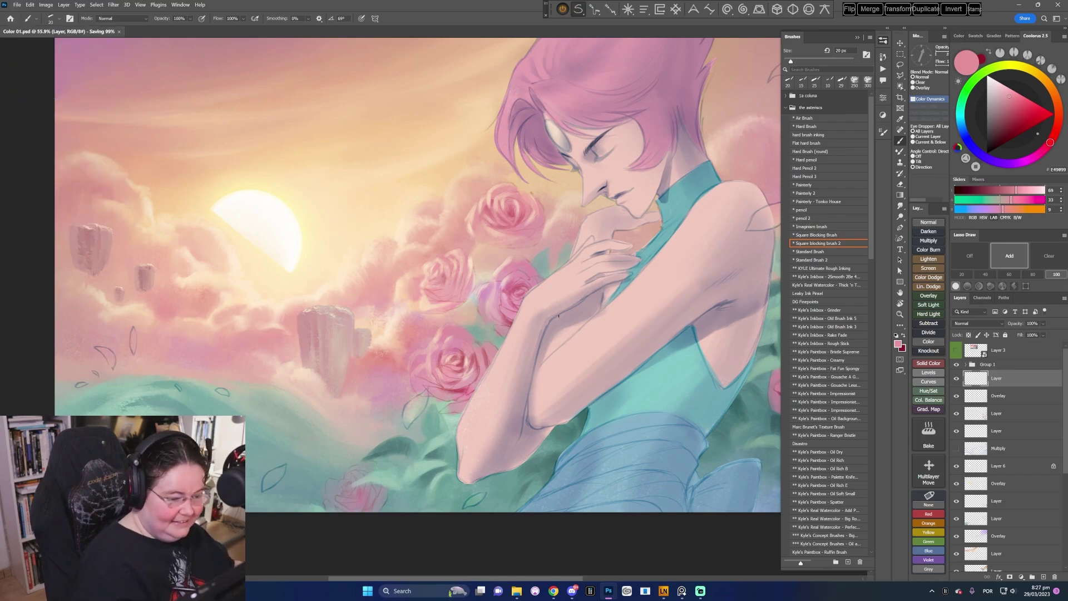
# - Blend the inner and outer petals of the rose below the face with sampled mid pinks at 20 px
pyautogui.keyDown('alt'); pyautogui.click(522, 214); pyautogui.keyUp('alt')
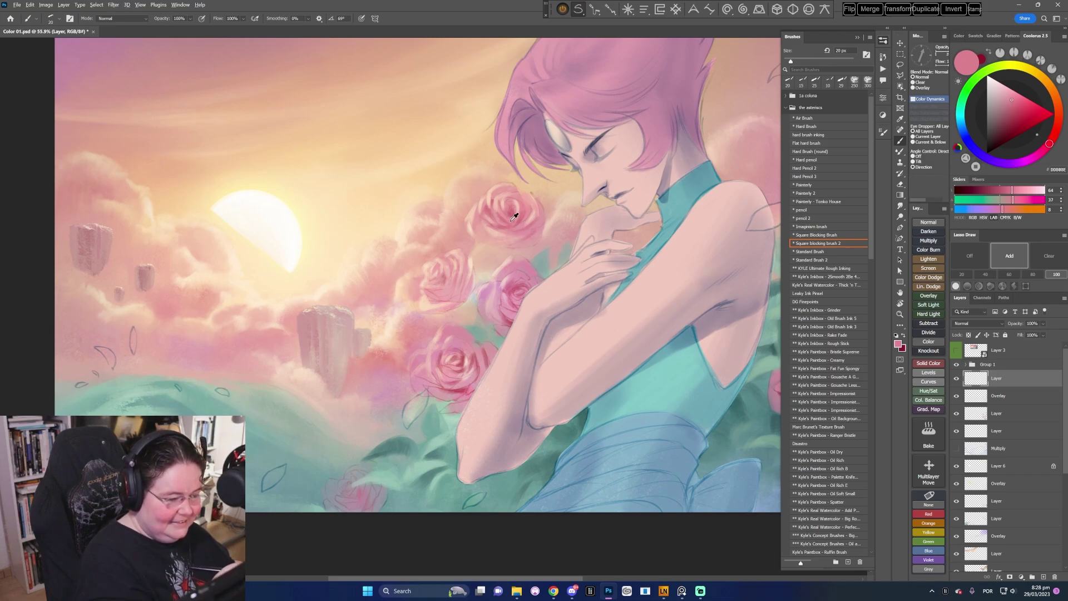
pyautogui.keyDown('alt'); pyautogui.click(509, 221); pyautogui.keyUp('alt')
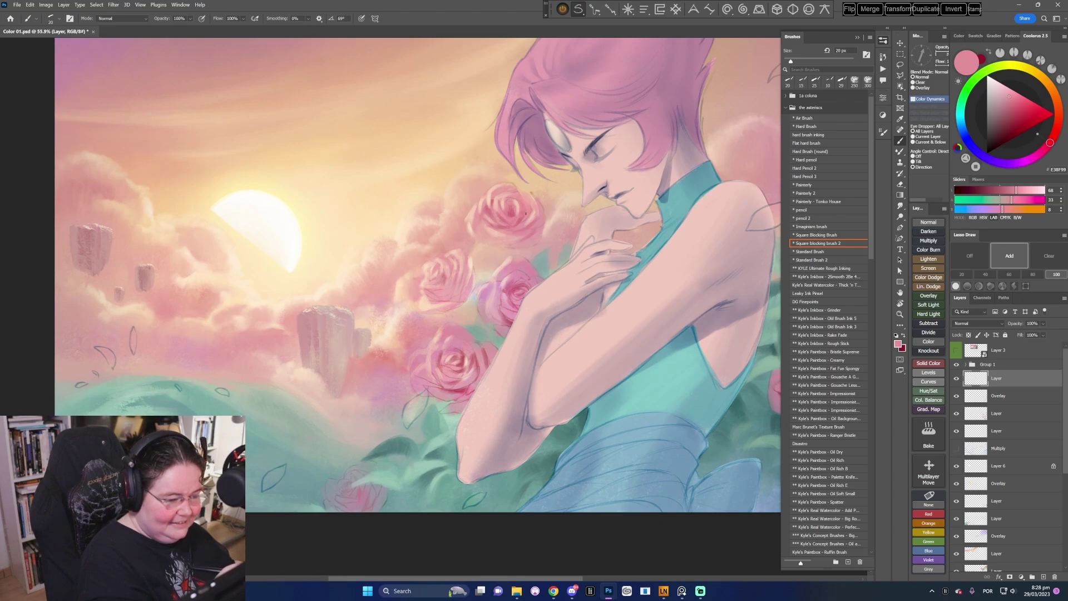
pyautogui.keyDown('alt'); pyautogui.click(516, 221); pyautogui.keyUp('alt')
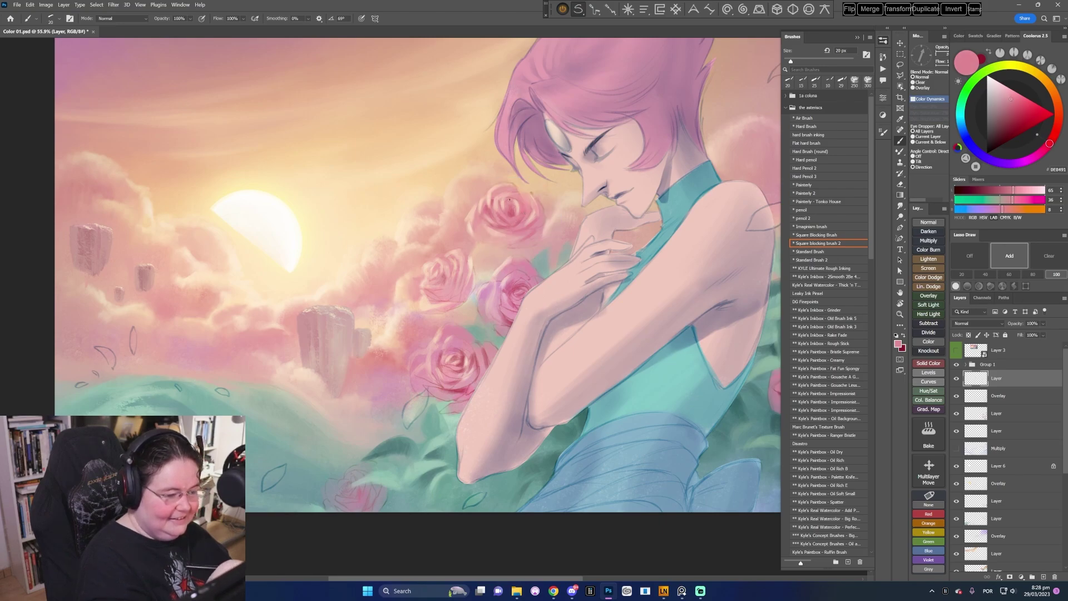
pyautogui.keyDown('alt'); pyautogui.click(520, 203); pyautogui.keyUp('alt')
# - Add fine pale peach highlights to the center petals of the rose below the face, reducing the brush from 15 to 9 px
pyautogui.press('[')
pyautogui.keyDown('alt'); pyautogui.click(506, 200); pyautogui.keyUp('alt')
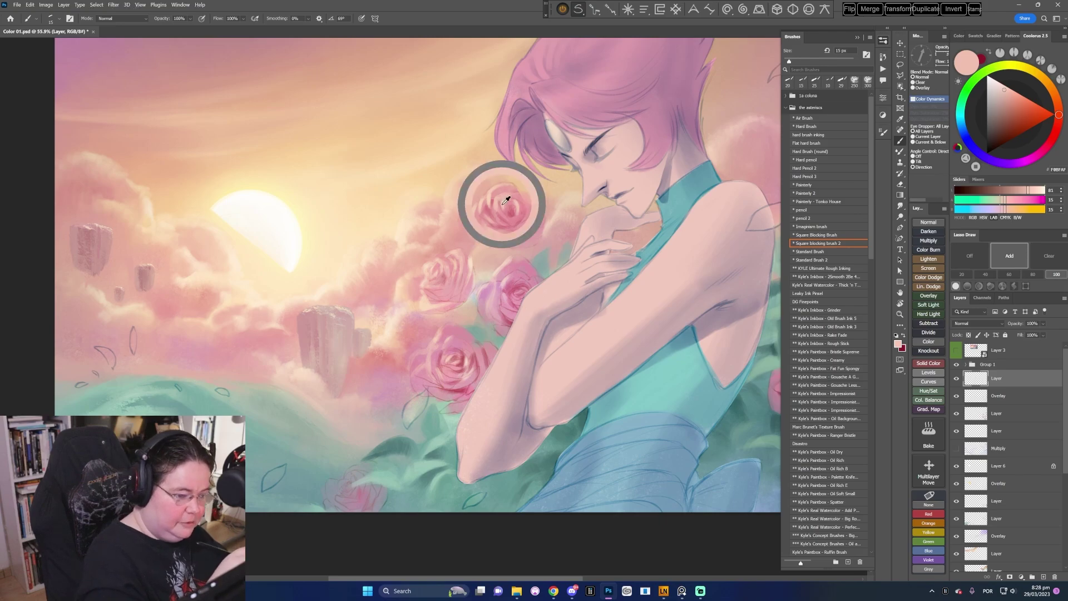
pyautogui.press('[')
pyautogui.press('[')
pyautogui.keyDown('alt'); pyautogui.click(505, 202); pyautogui.keyUp('alt')
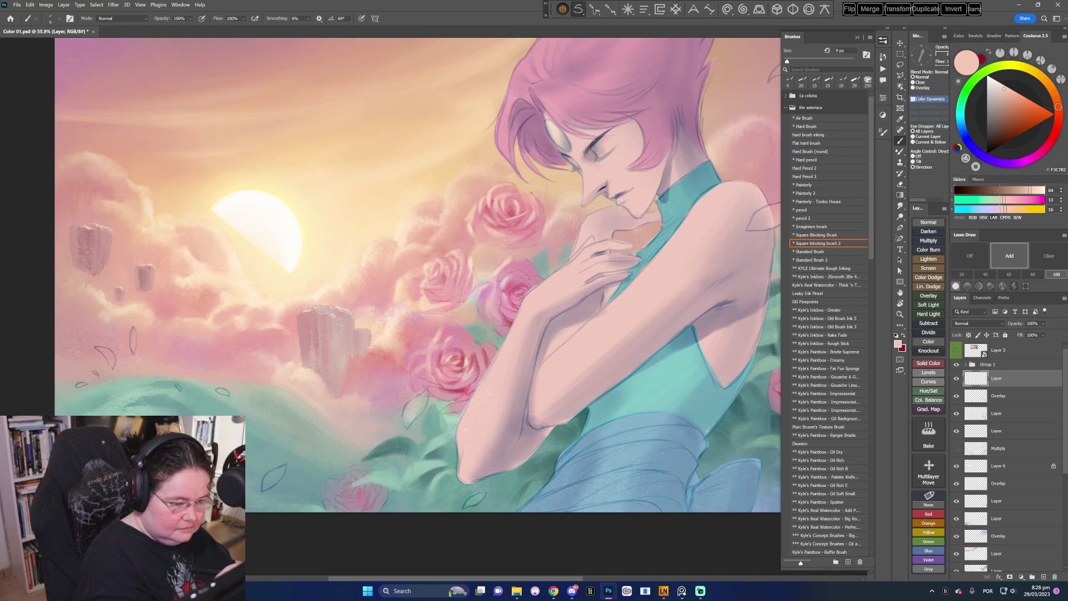
# - Refine the lower petals of the rose below the face with sampled mid pinks, enlarging the brush from 10 to 20 px
pyautogui.press(']')
pyautogui.keyDown('alt'); pyautogui.click(519, 217); pyautogui.keyUp('alt')
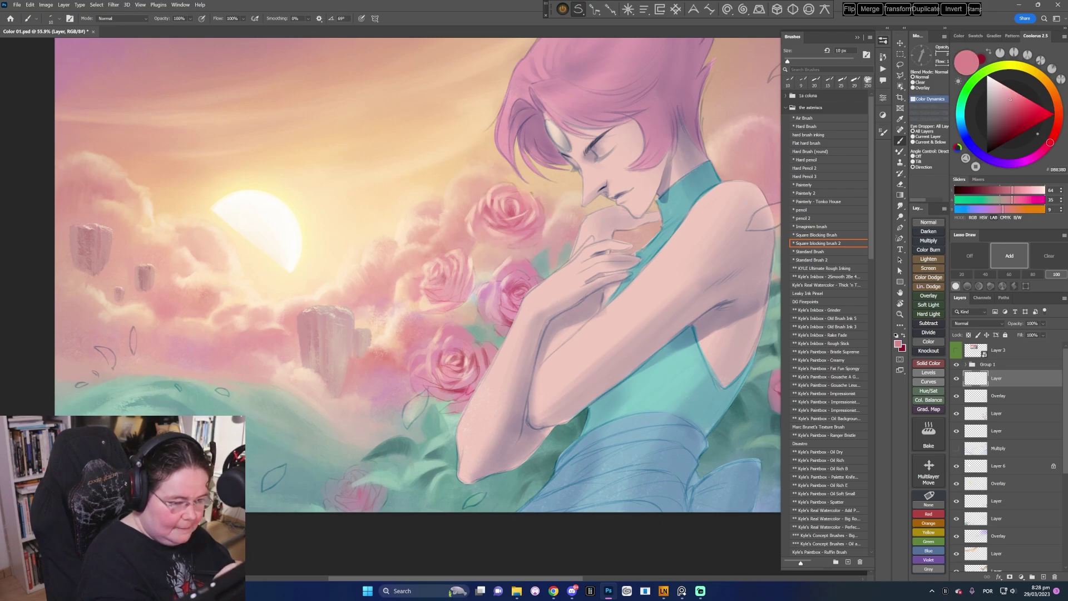
pyautogui.keyDown('alt'); pyautogui.click(522, 219); pyautogui.keyUp('alt')
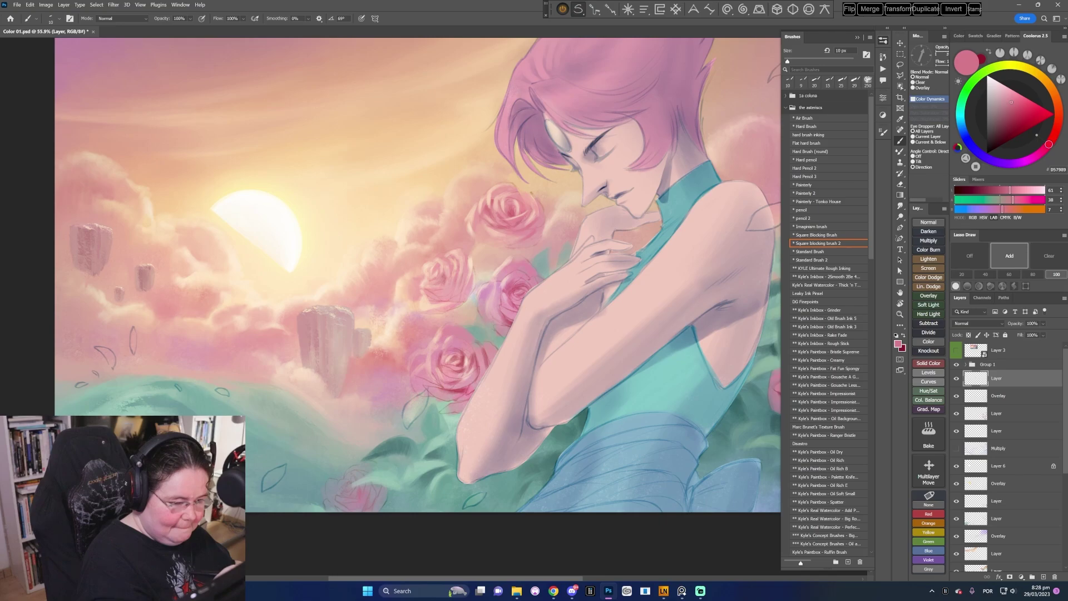
pyautogui.press(']')
pyautogui.keyDown('alt'); pyautogui.click(521, 230); pyautogui.keyUp('alt')
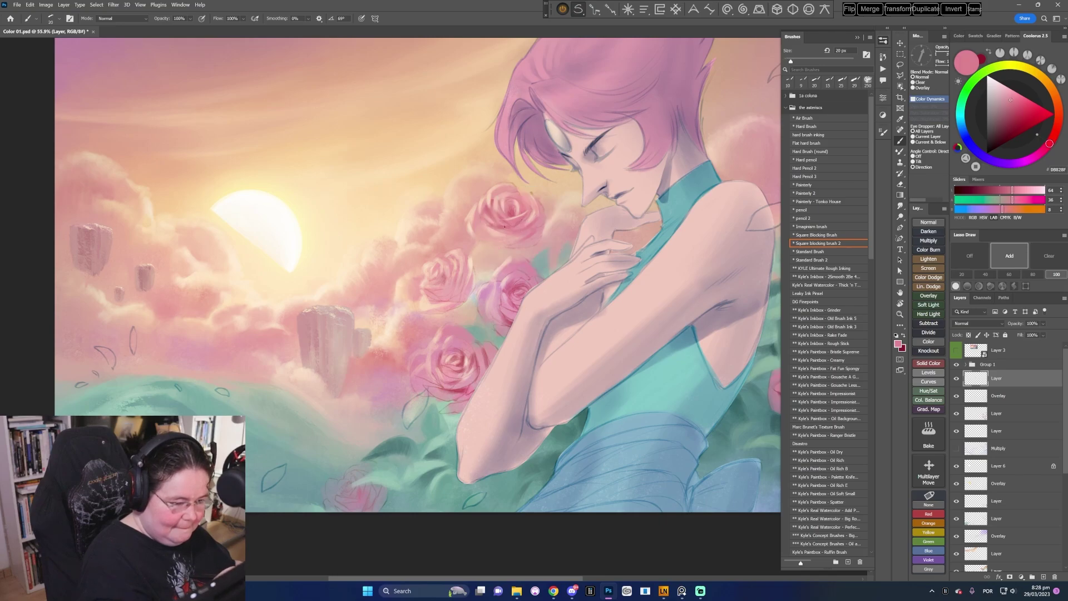
pyautogui.keyDown('alt'); pyautogui.click(501, 229); pyautogui.keyUp('alt')
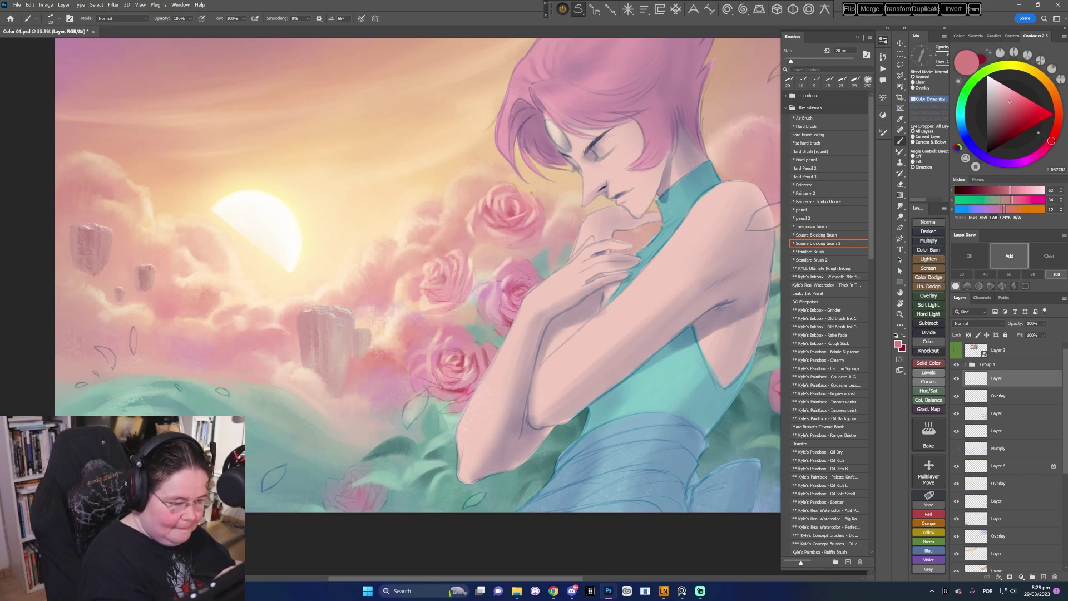
pyautogui.keyDown('alt'); pyautogui.click(520, 225); pyautogui.keyUp('alt')
pyautogui.keyDown('alt'); pyautogui.click(517, 230); pyautogui.keyUp('alt')
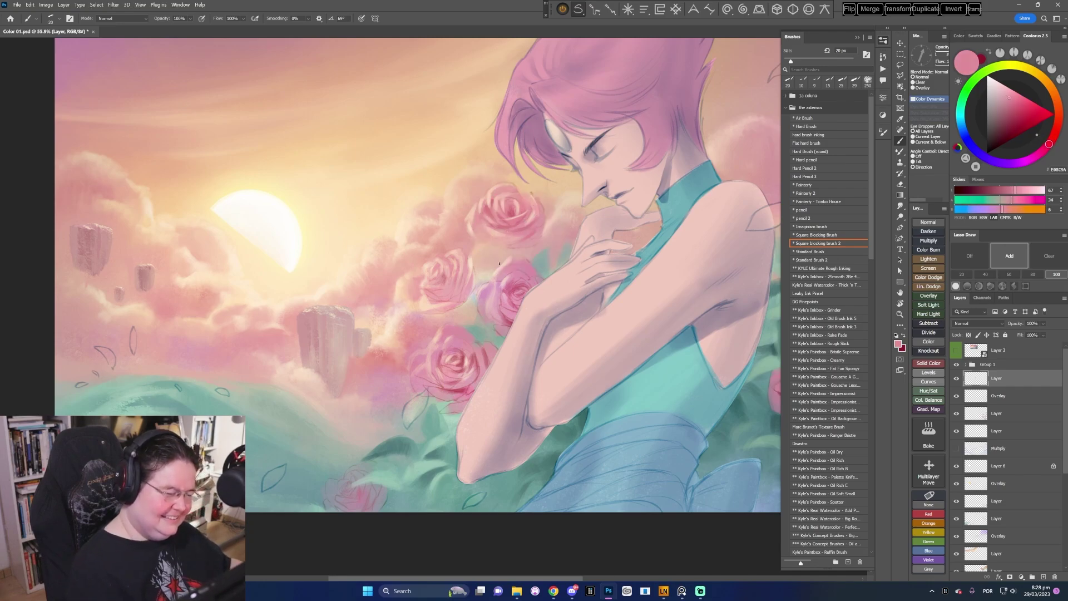
# - Soften the lower outer edges of the rose below the face with sampled pinks and pale peach at 25 px
pyautogui.press(']')
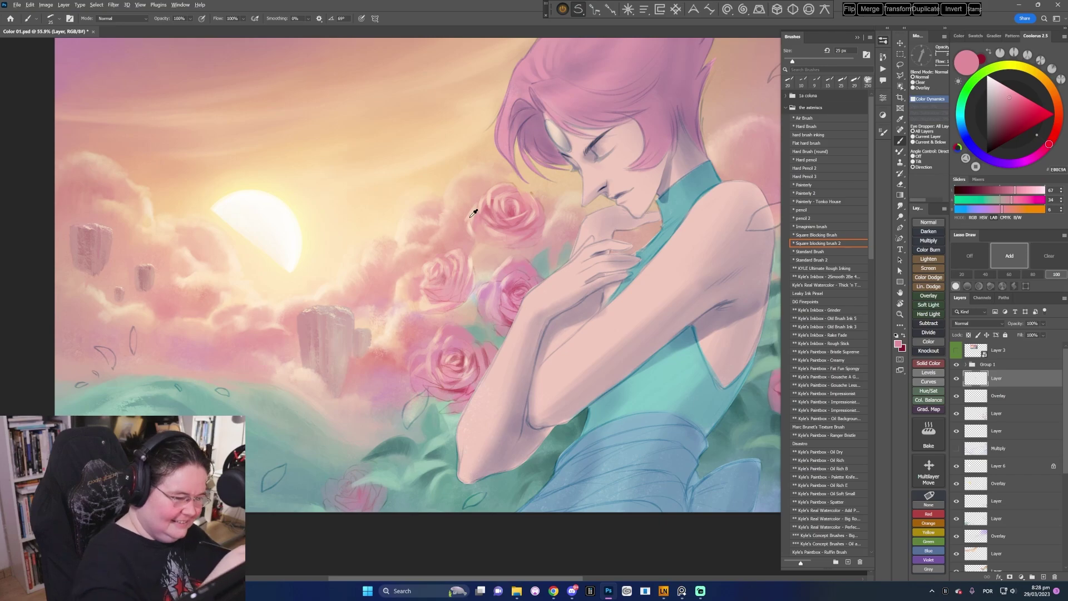
pyautogui.keyDown('alt'); pyautogui.click(470, 217); pyautogui.keyUp('alt')
pyautogui.keyDown('alt'); pyautogui.click(474, 219); pyautogui.keyUp('alt')
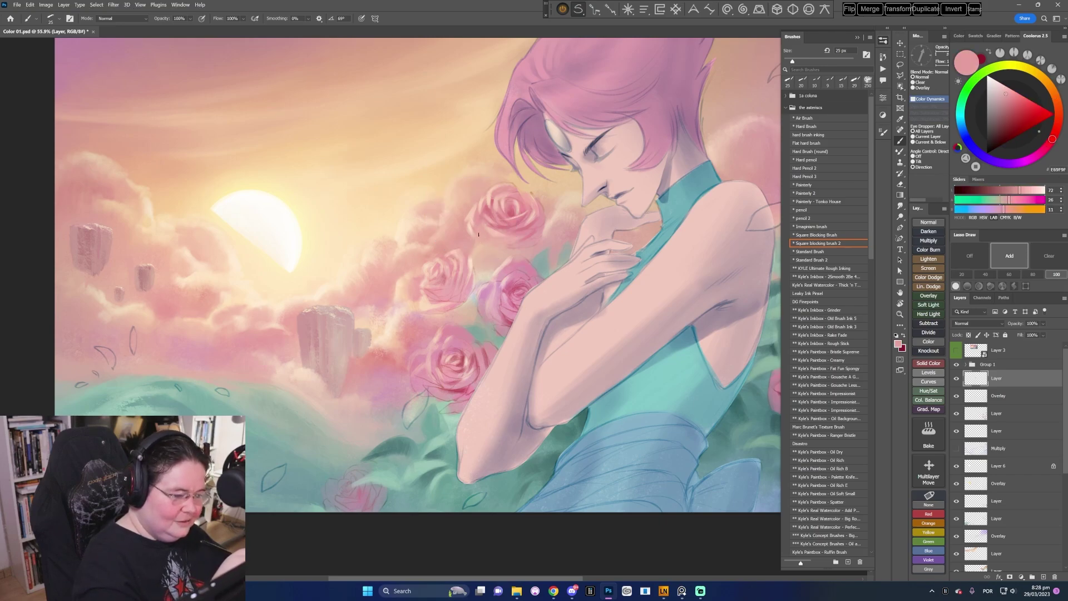
pyautogui.keyDown('alt'); pyautogui.click(497, 231); pyautogui.keyUp('alt')
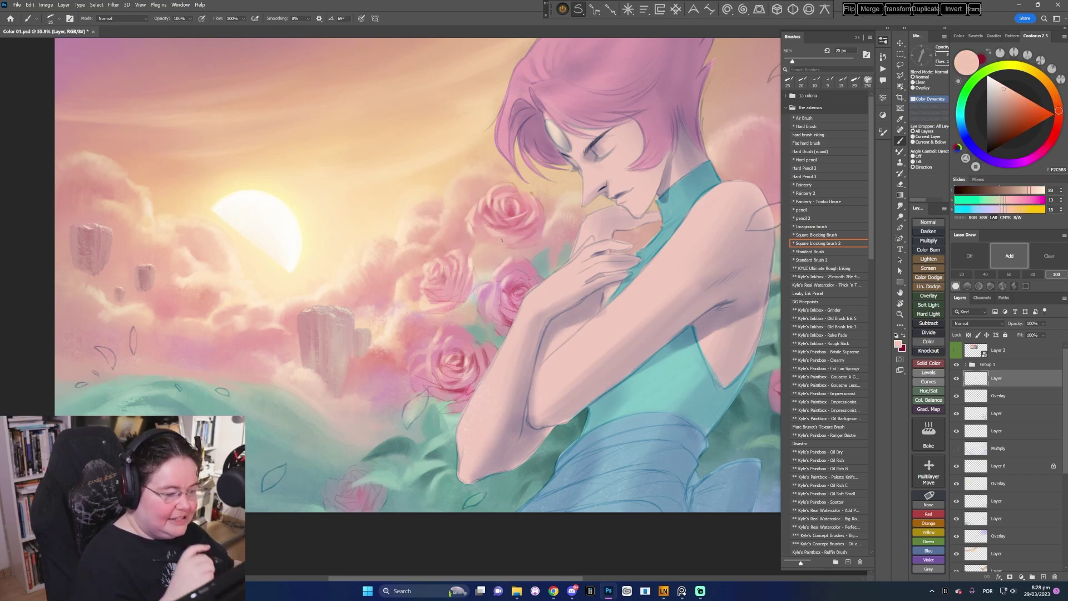
# - Build up the upper and left petals of the purple-pink rose beside the raised forearm with sampled rose and light pinks at 25 px
pyautogui.keyDown('alt'); pyautogui.click(508, 287); pyautogui.keyUp('alt')
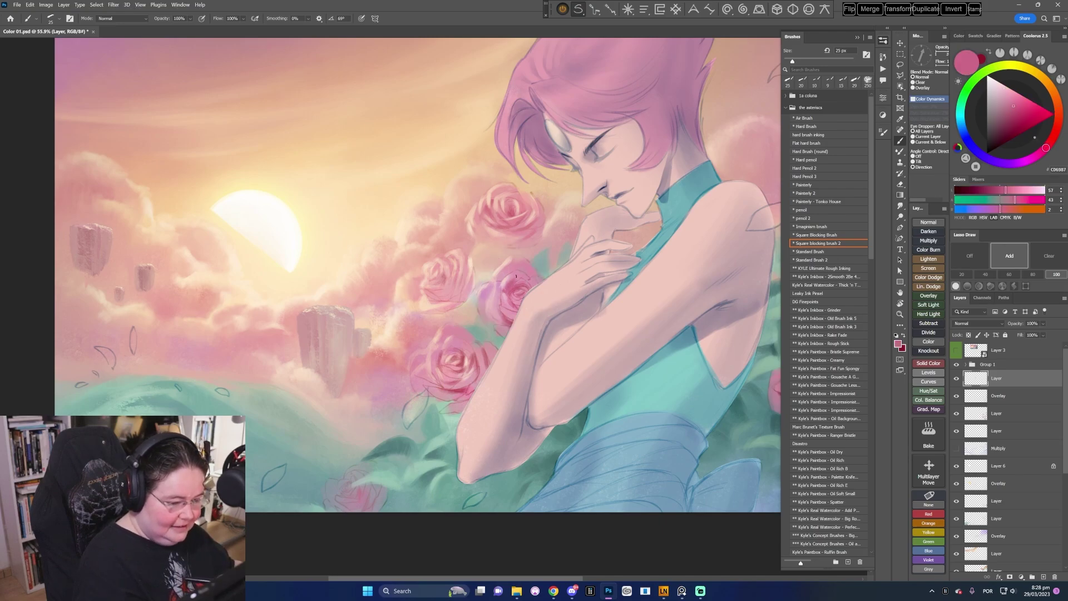
pyautogui.keyDown('alt'); pyautogui.click(508, 283); pyautogui.keyUp('alt')
pyautogui.keyDown('alt'); pyautogui.click(504, 289); pyautogui.keyUp('alt')
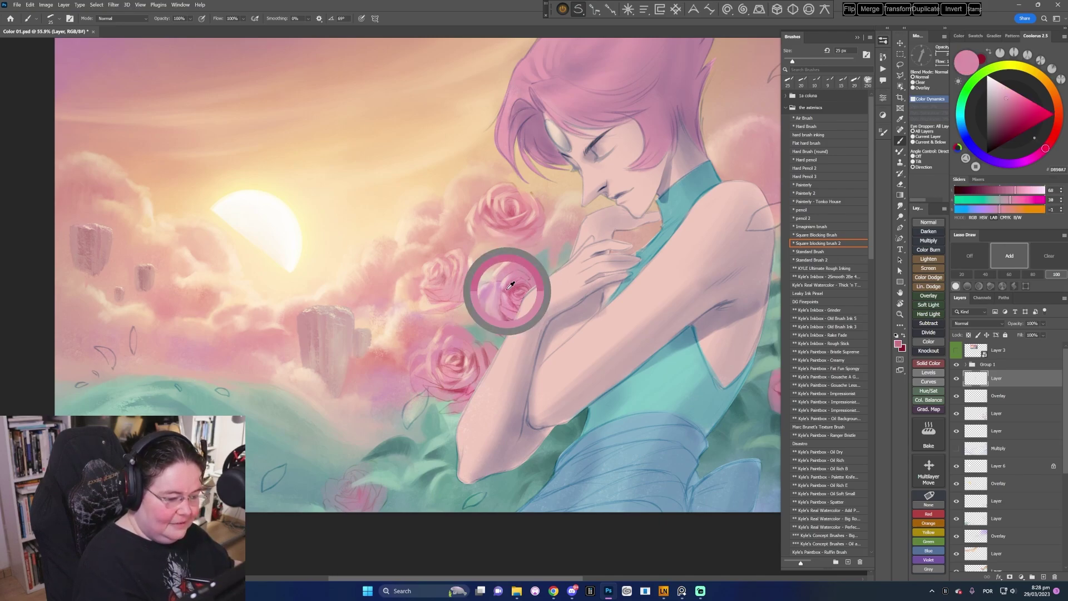
pyautogui.keyDown('alt'); pyautogui.click(491, 284); pyautogui.keyUp('alt')
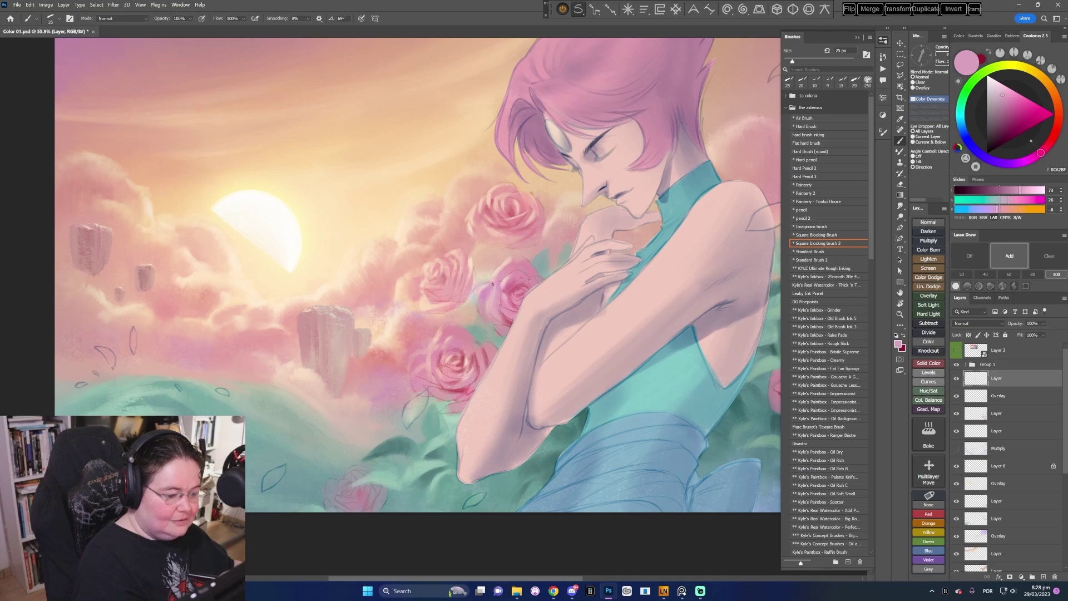
pyautogui.keyDown('alt'); pyautogui.click(495, 286); pyautogui.keyUp('alt')
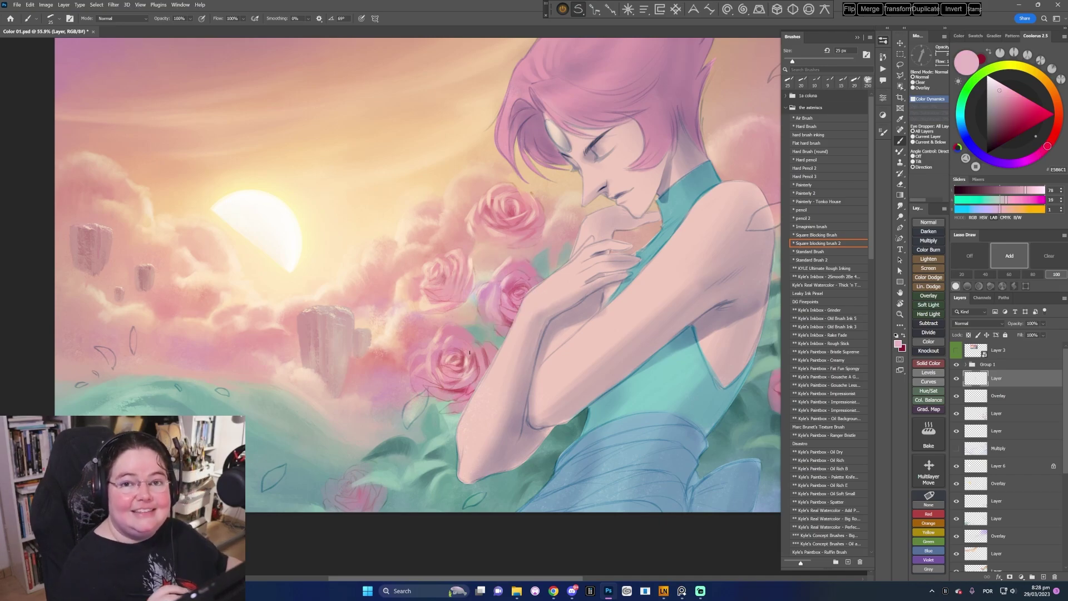
# - Define the center petals of the rose beside the forearm with sampled pinks and a darker rose, reducing the brush from 20 to 15 px
pyautogui.press('[')
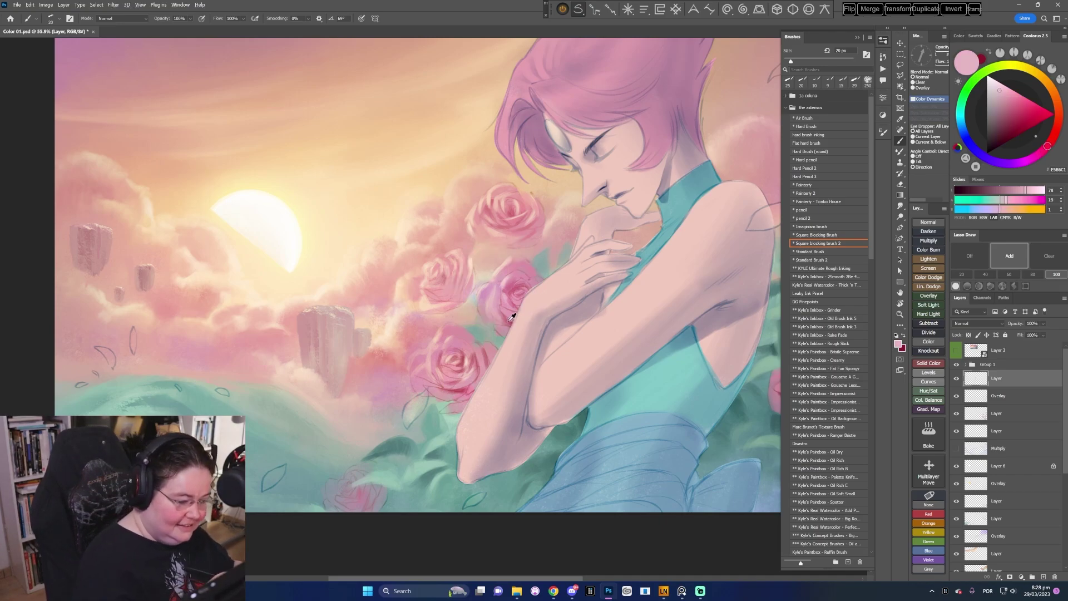
pyautogui.keyDown('alt'); pyautogui.click(511, 319); pyautogui.keyUp('alt')
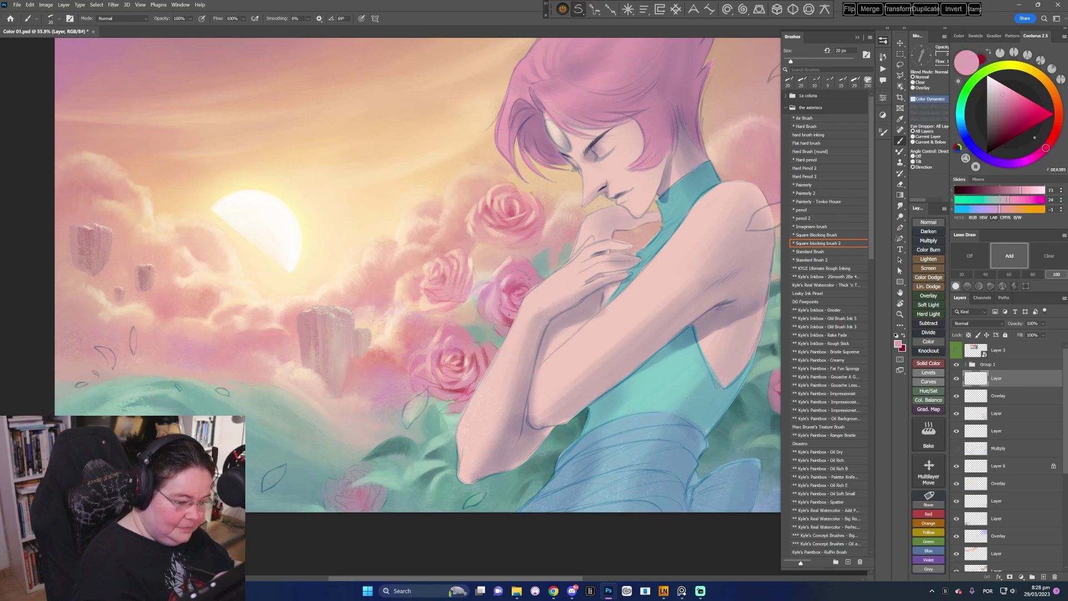
pyautogui.keyDown('alt'); pyautogui.click(511, 304); pyautogui.keyUp('alt')
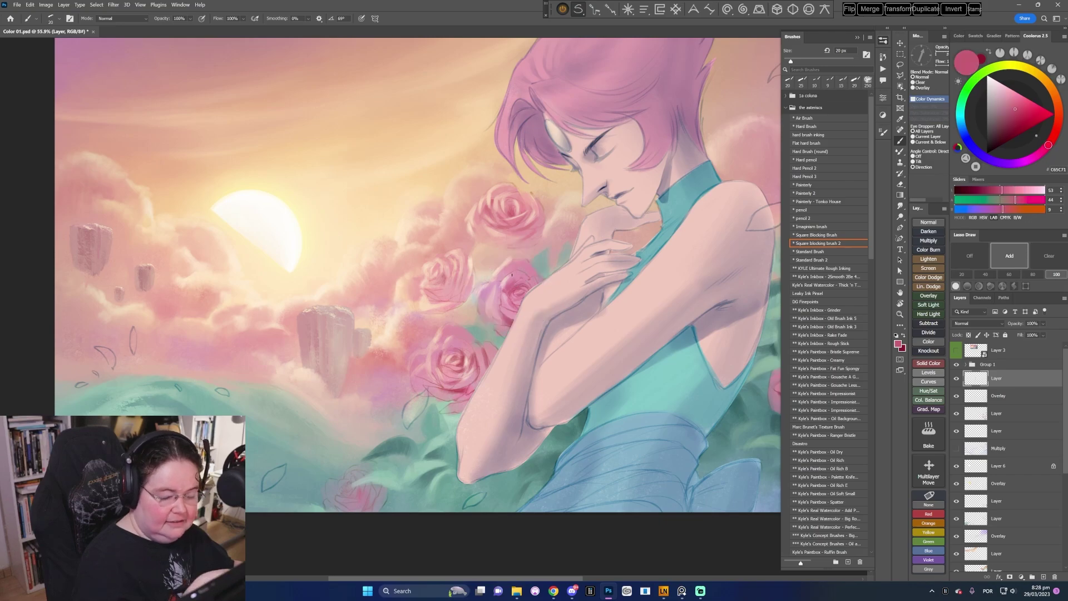
pyautogui.click(1016, 113)
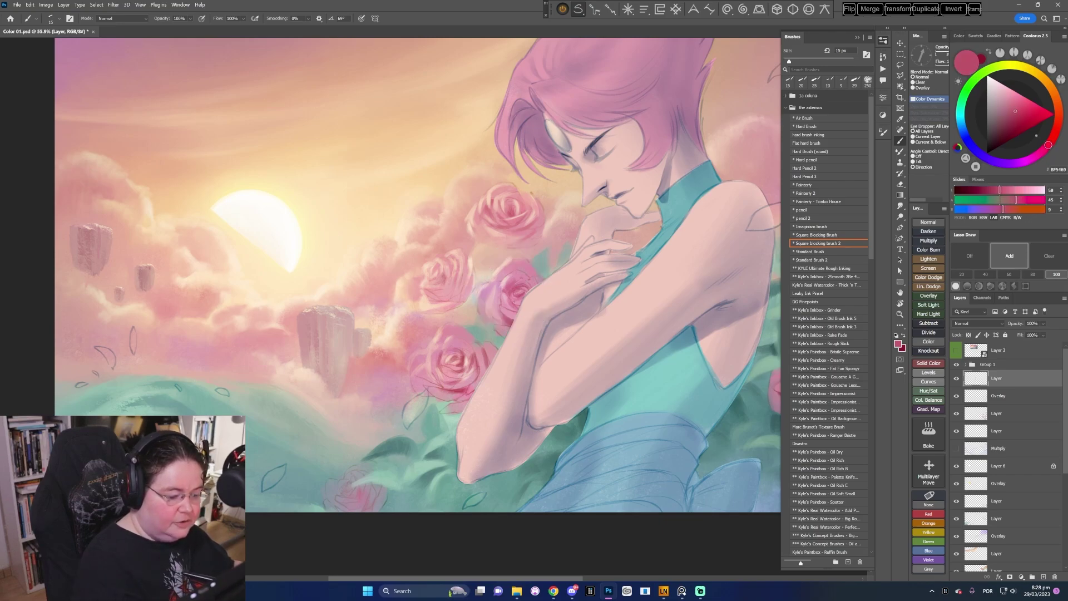
pyautogui.keyDown('alt'); pyautogui.click(521, 298); pyautogui.keyUp('alt')
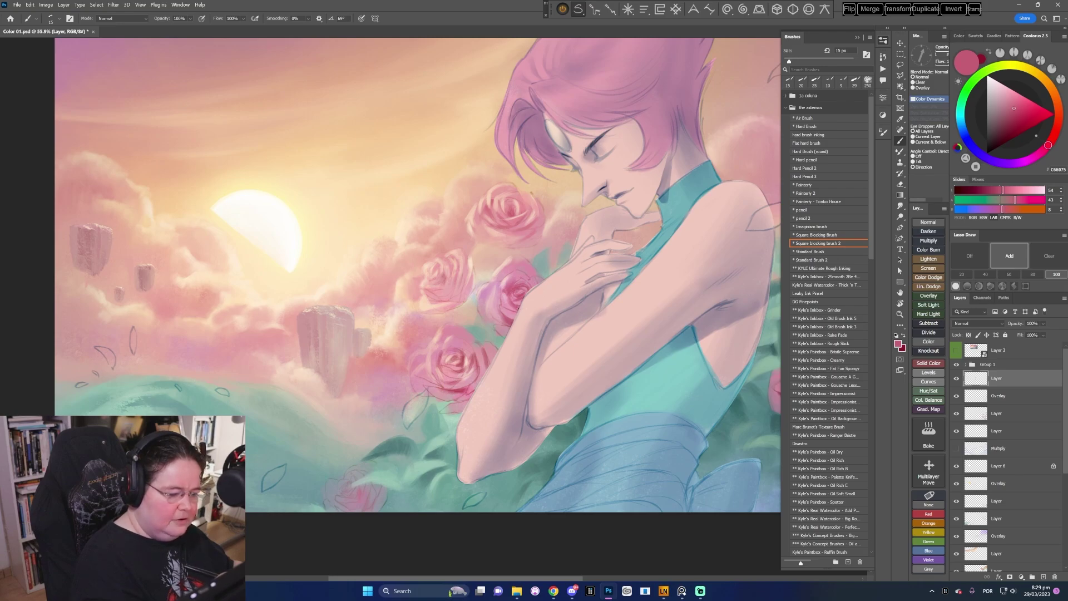
# - Shape the upper and right petals of the rose beside the forearm with alternating sampled mid and deep pinks, enlarging the brush to 20 px
pyautogui.keyDown('alt'); pyautogui.click(514, 272); pyautogui.keyUp('alt')
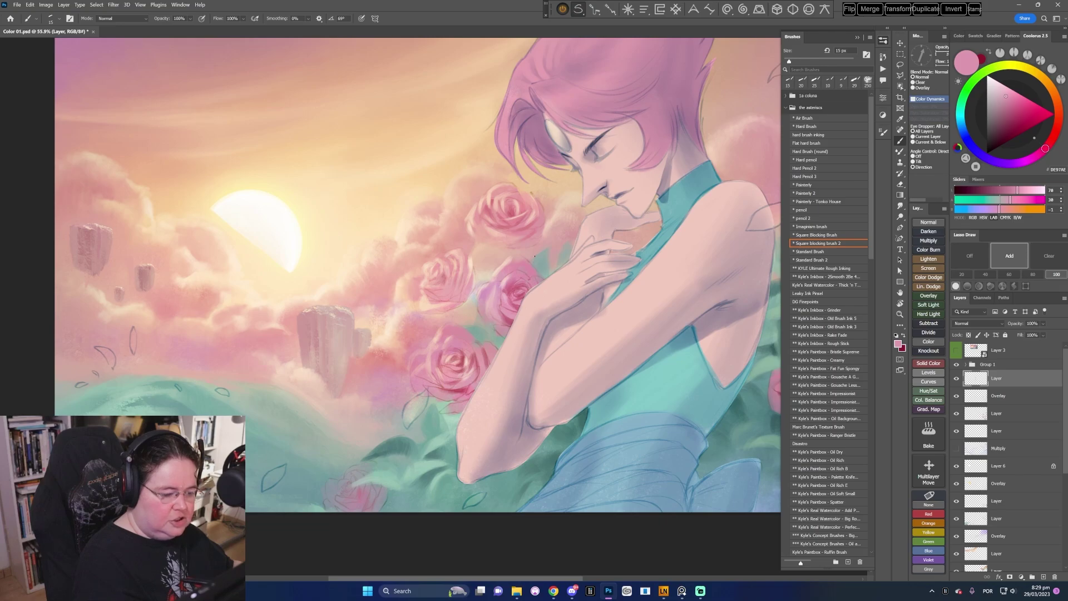
pyautogui.keyDown('alt'); pyautogui.click(517, 287); pyautogui.keyUp('alt')
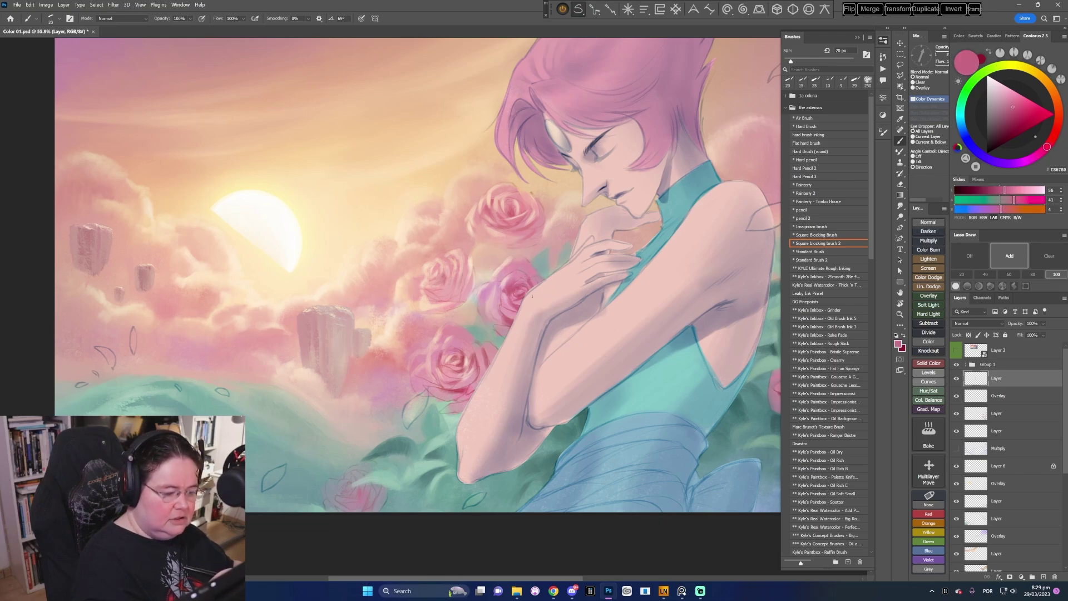
pyautogui.keyDown('alt'); pyautogui.click(530, 268); pyautogui.keyUp('alt')
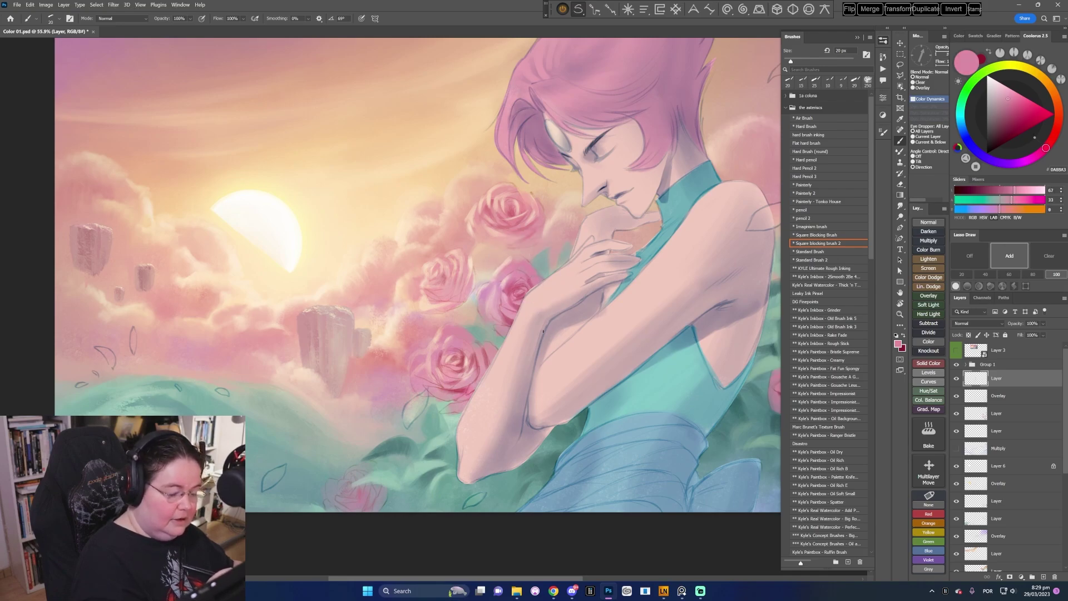
pyautogui.keyDown('alt'); pyautogui.click(534, 287); pyautogui.keyUp('alt')
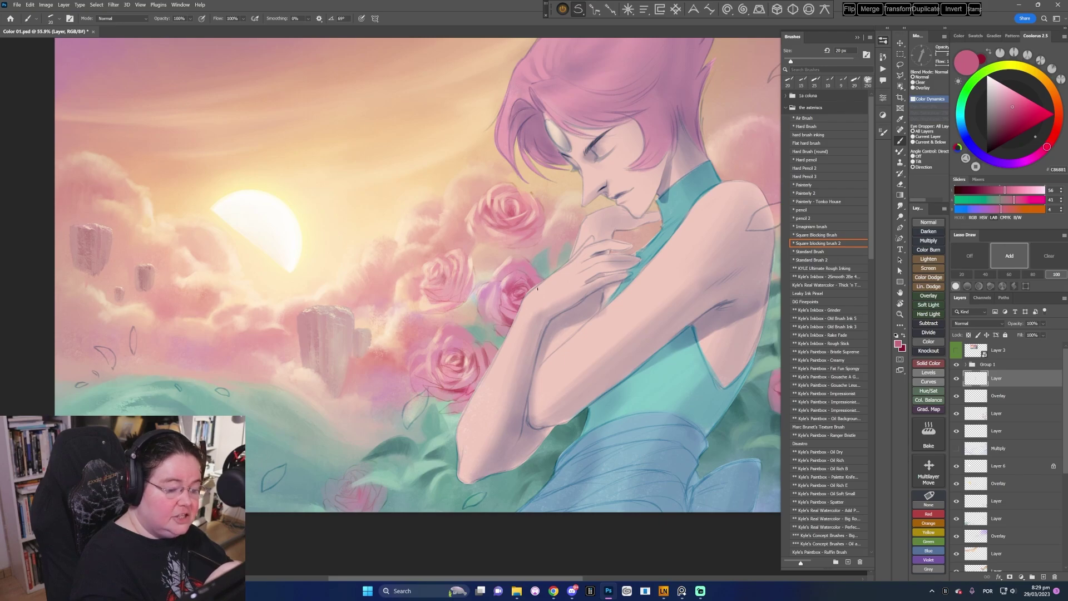
pyautogui.keyDown('alt'); pyautogui.click(532, 278); pyautogui.keyUp('alt')
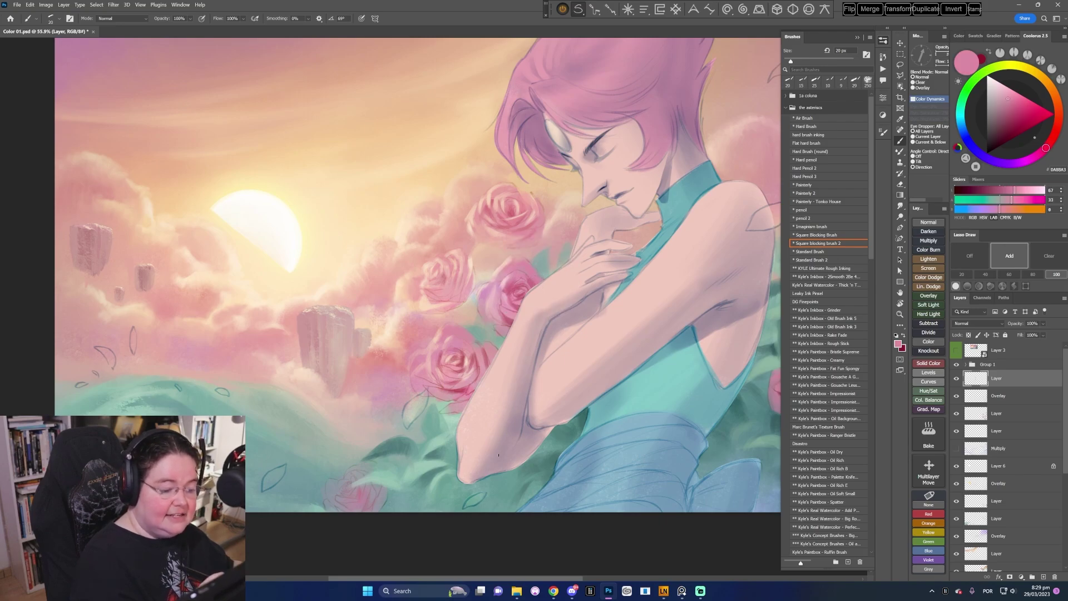
# - Refine the left inner petals of the rose beside the forearm with sampled mid and deep pinks, reducing the brush to 15 px
pyautogui.keyDown('alt'); pyautogui.click(487, 298); pyautogui.keyUp('alt')
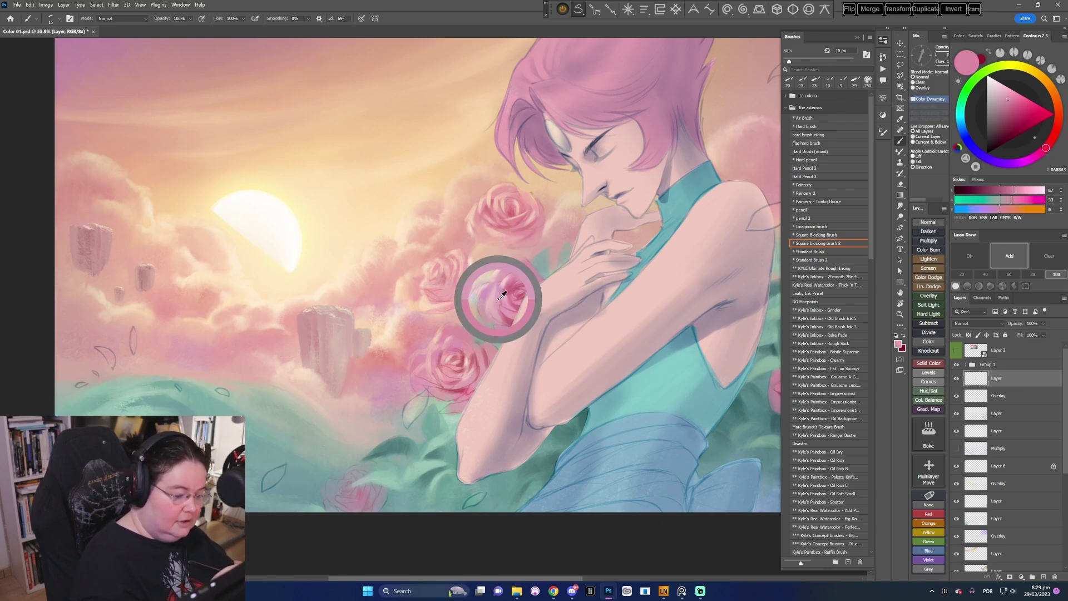
pyautogui.press('[')
pyautogui.keyDown('alt'); pyautogui.click(498, 299); pyautogui.keyUp('alt')
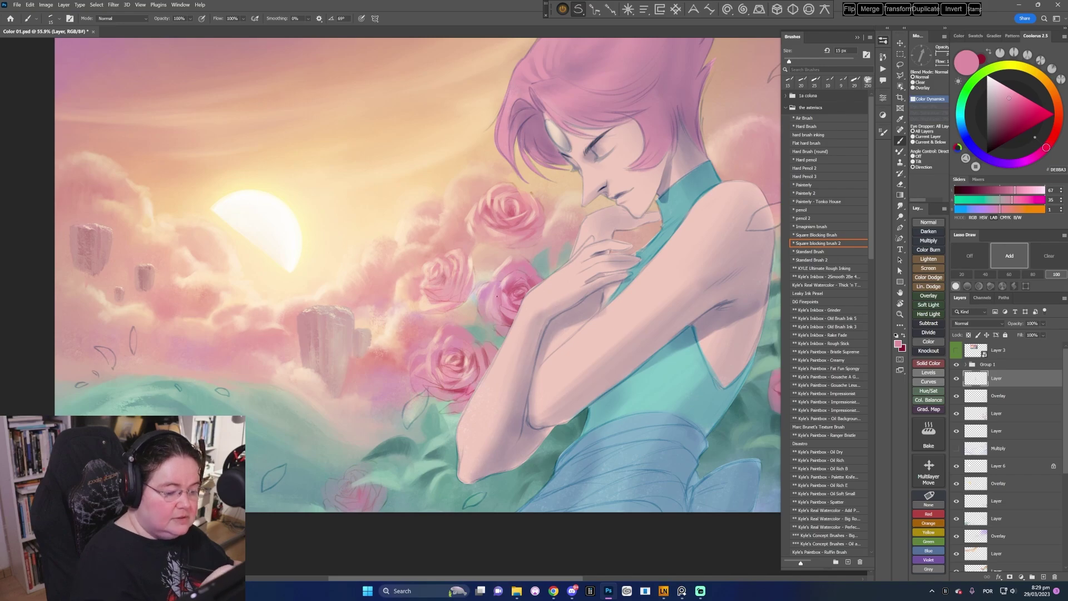
pyautogui.keyDown('alt'); pyautogui.click(498, 296); pyautogui.keyUp('alt')
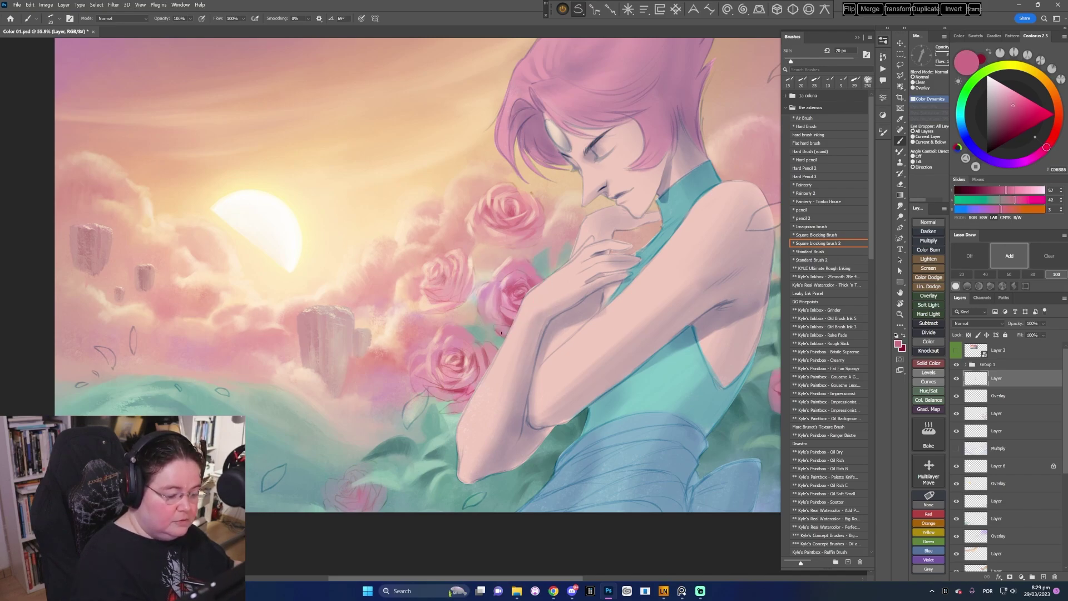
# - Touch up the lower rose beside the forearm with pale and mid pinks sampled from the roses, using a 10 to 15 px brush
pyautogui.keyDown('alt'); pyautogui.click(509, 277); pyautogui.keyUp('alt')
pyautogui.press('[')
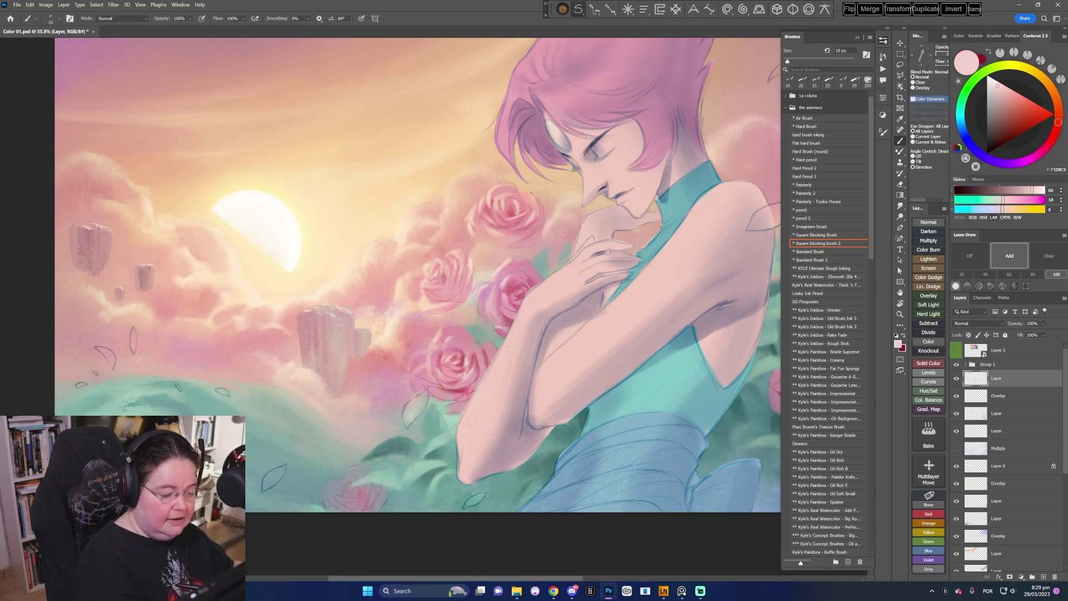
pyautogui.moveTo(587, 435); pyautogui.dragTo(596, 429)
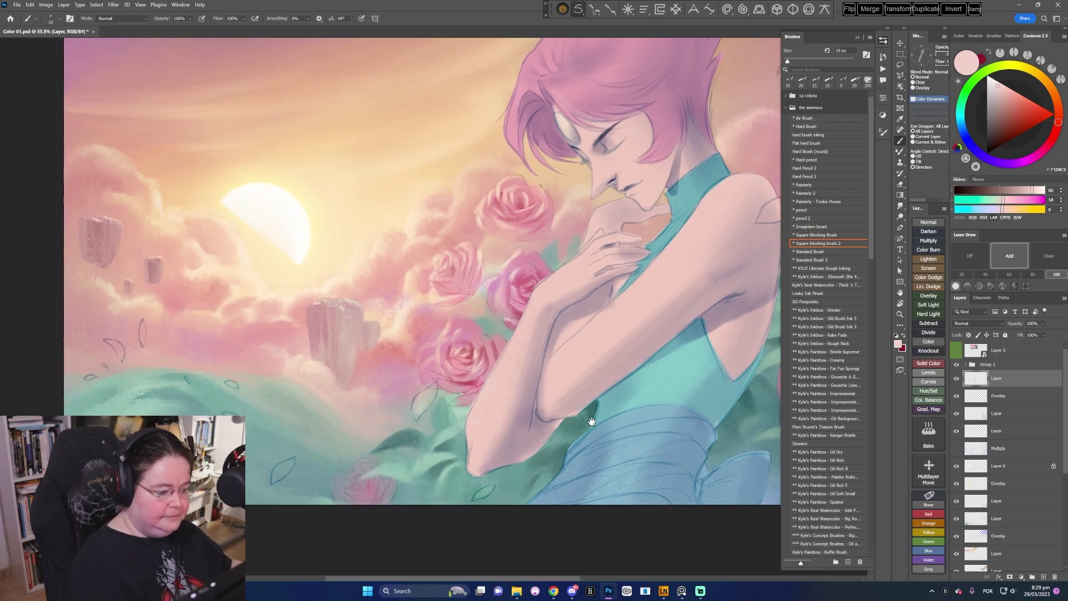
pyautogui.keyDown('alt'); pyautogui.click(446, 356); pyautogui.keyUp('alt')
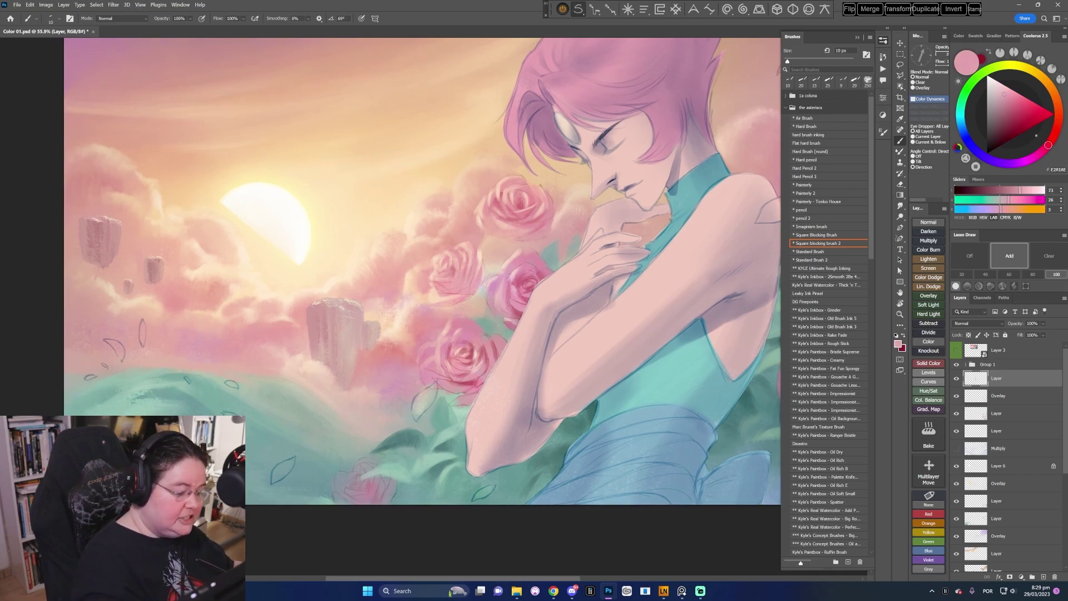
pyautogui.keyDown('alt'); pyautogui.click(456, 355); pyautogui.keyUp('alt')
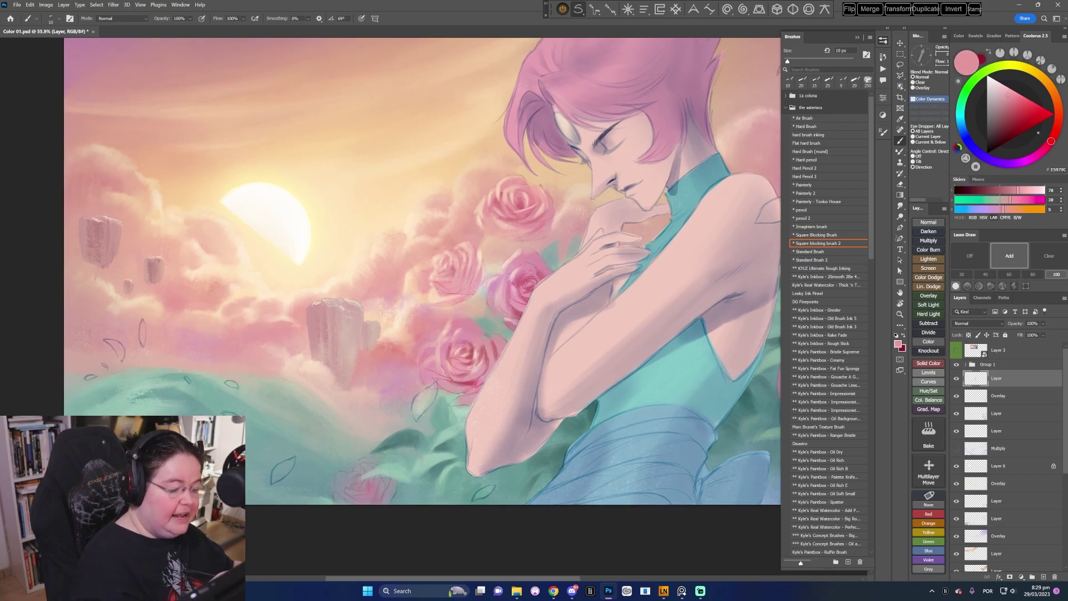
pyautogui.press(']')
pyautogui.keyDown('alt'); pyautogui.click(481, 360); pyautogui.keyUp('alt')
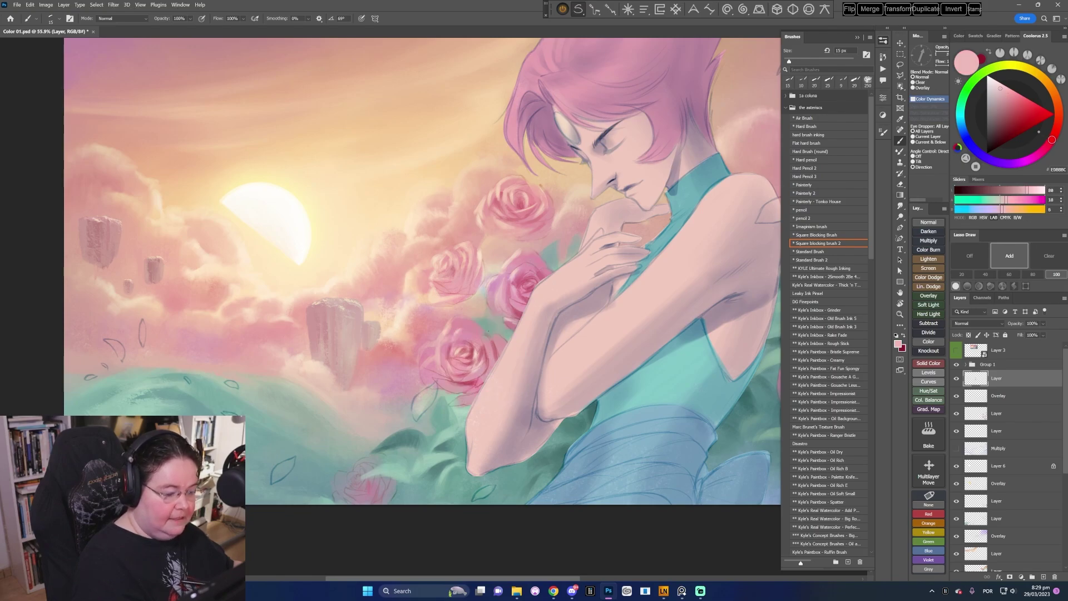
# - Paint the lower rose's outer petals in deeper pinks sampled from the two neighbouring roses, enlarging the brush to 20 and 25 px
pyautogui.keyDown('alt'); pyautogui.click(518, 275); pyautogui.keyUp('alt')
pyautogui.press(']')
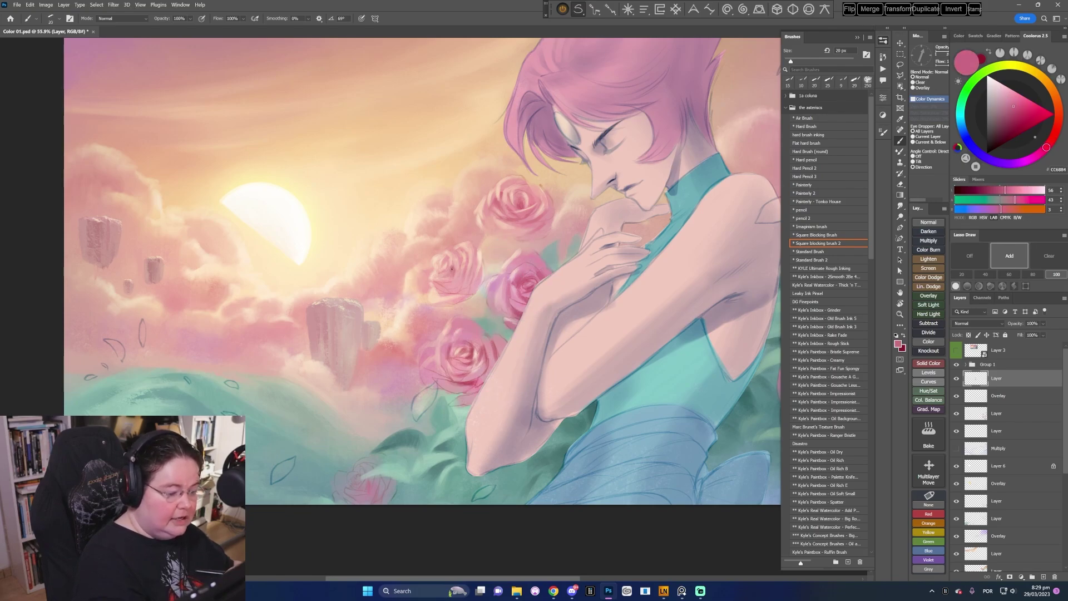
pyautogui.keyDown('alt'); pyautogui.click(452, 266); pyautogui.keyUp('alt')
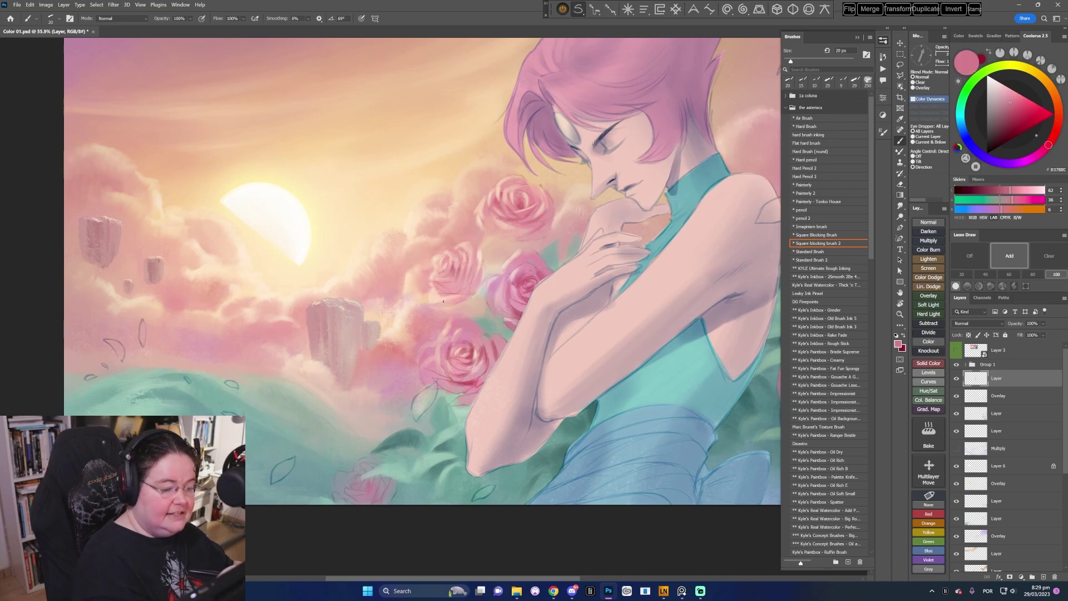
pyautogui.keyDown('alt'); pyautogui.click(526, 282); pyautogui.keyUp('alt')
pyautogui.press(']')
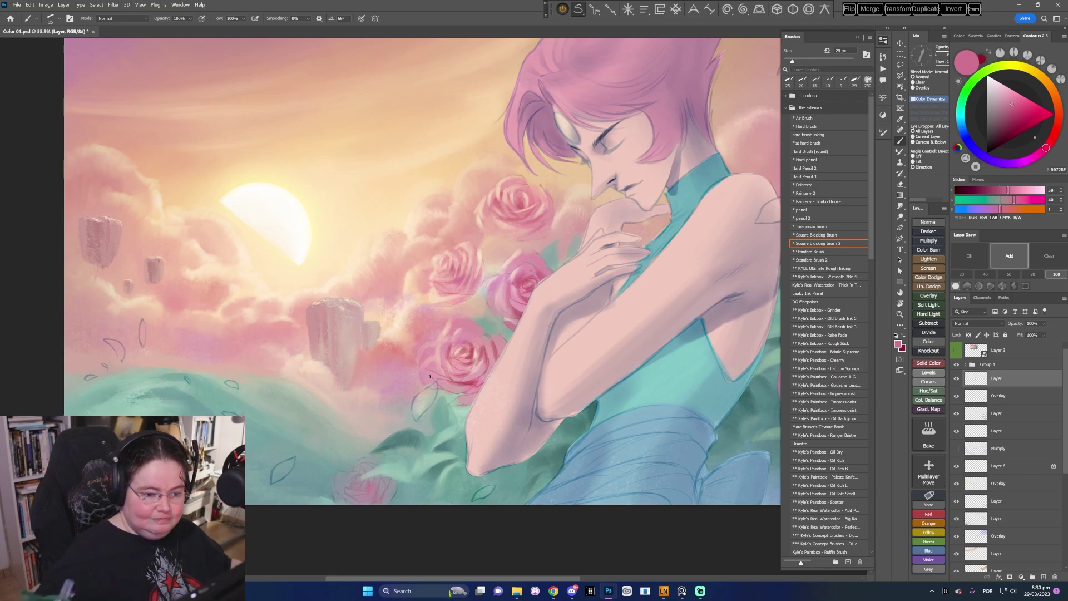
# - Shape the lower rose's petals nearest the forearm with dark and light pinks sampled from that rose, using the 25 px brush
pyautogui.moveTo(551, 383); pyautogui.dragTo(557, 378)
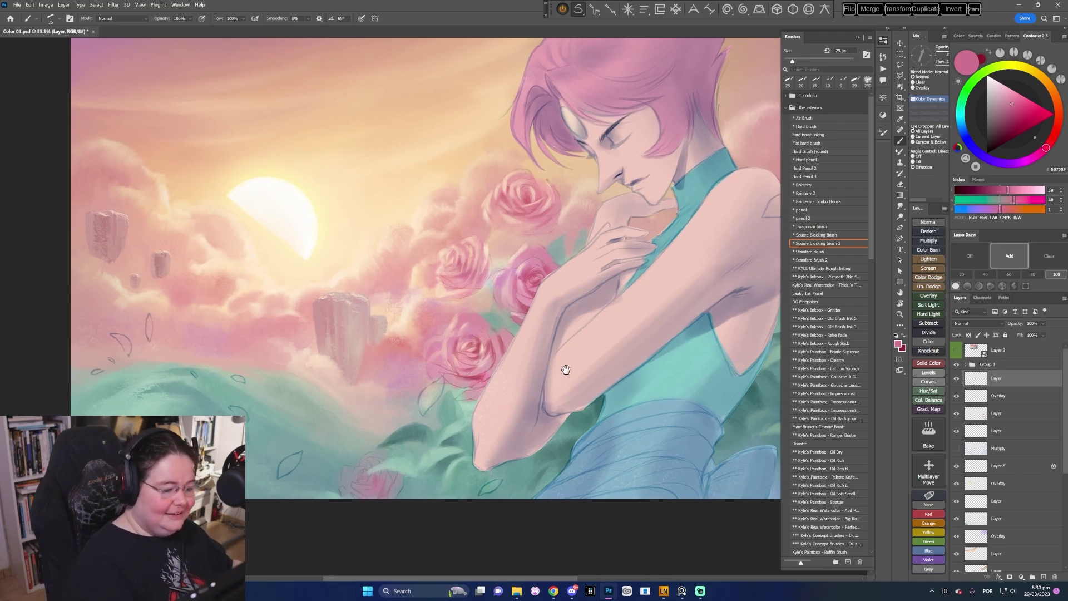
pyautogui.keyDown('alt'); pyautogui.click(484, 375); pyautogui.keyUp('alt')
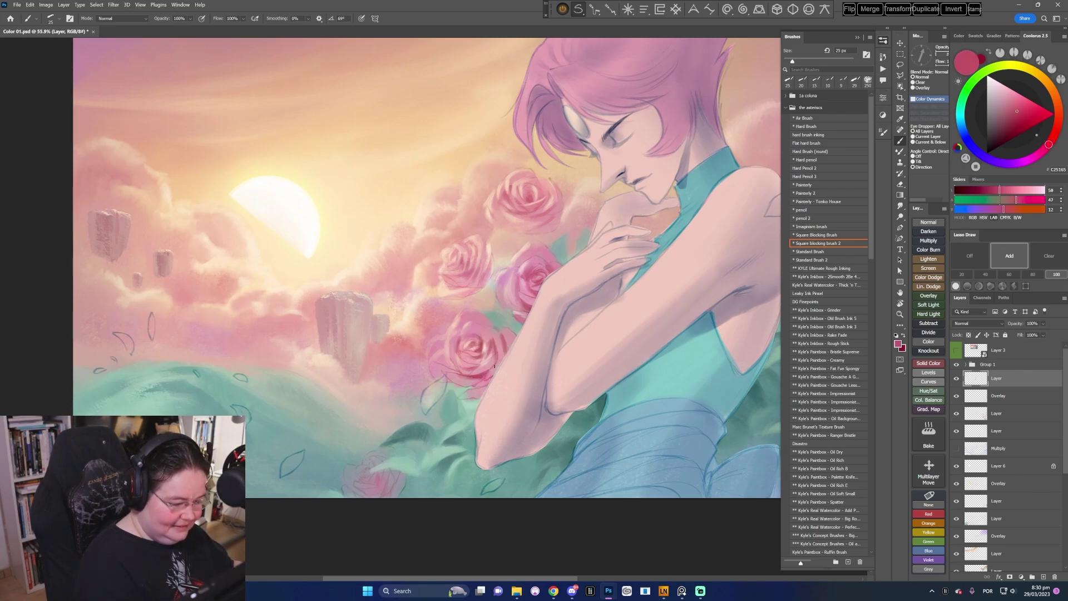
pyautogui.keyDown('alt'); pyautogui.click(488, 373); pyautogui.keyUp('alt')
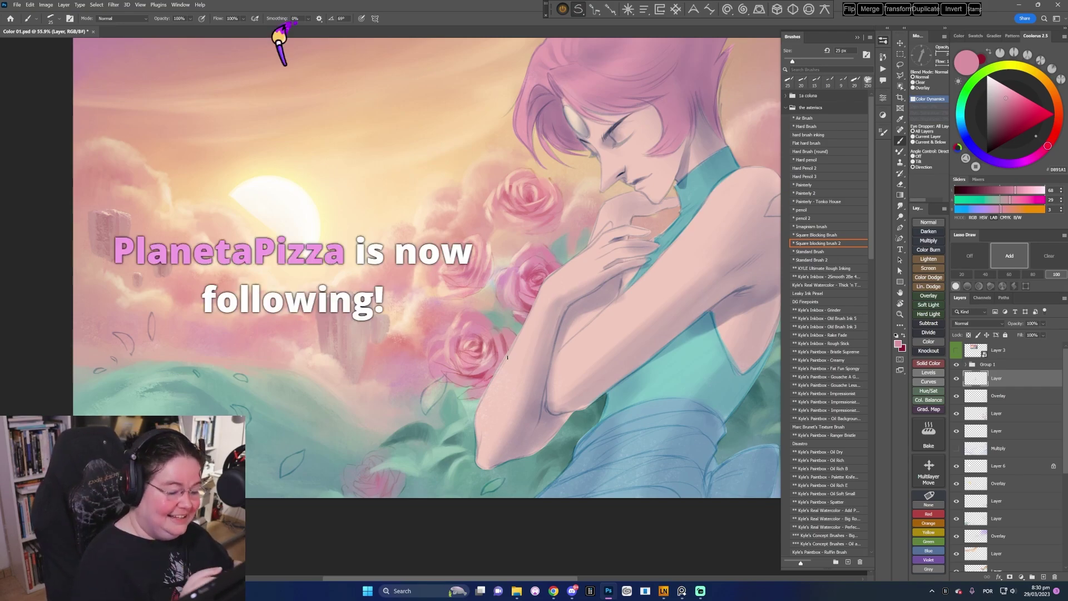
pyautogui.keyDown('alt'); pyautogui.click(489, 339); pyautogui.keyUp('alt')
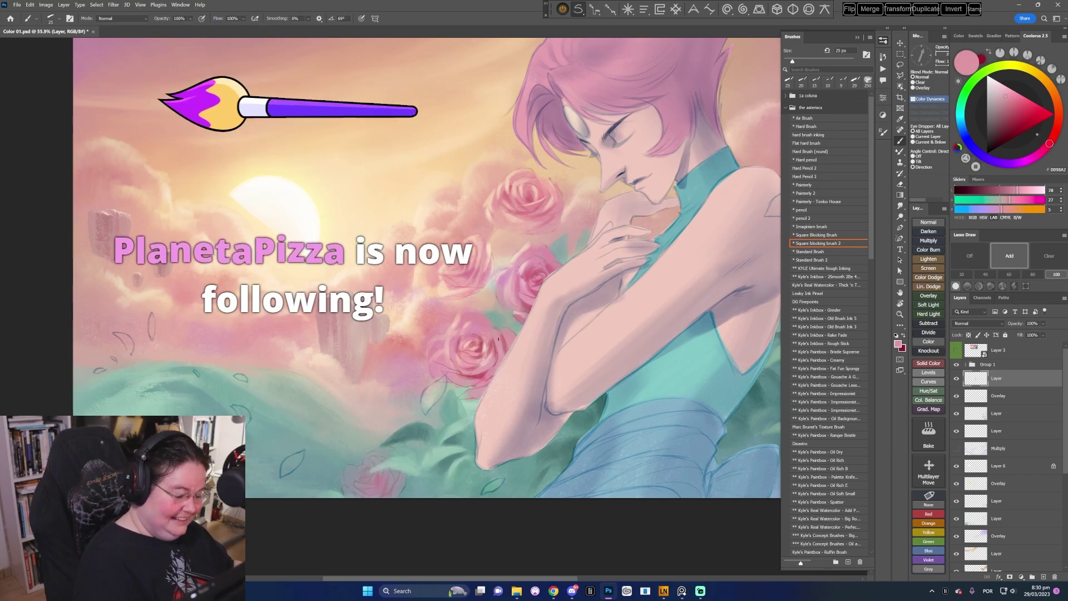
pyautogui.keyDown('alt'); pyautogui.click(498, 334); pyautogui.keyUp('alt')
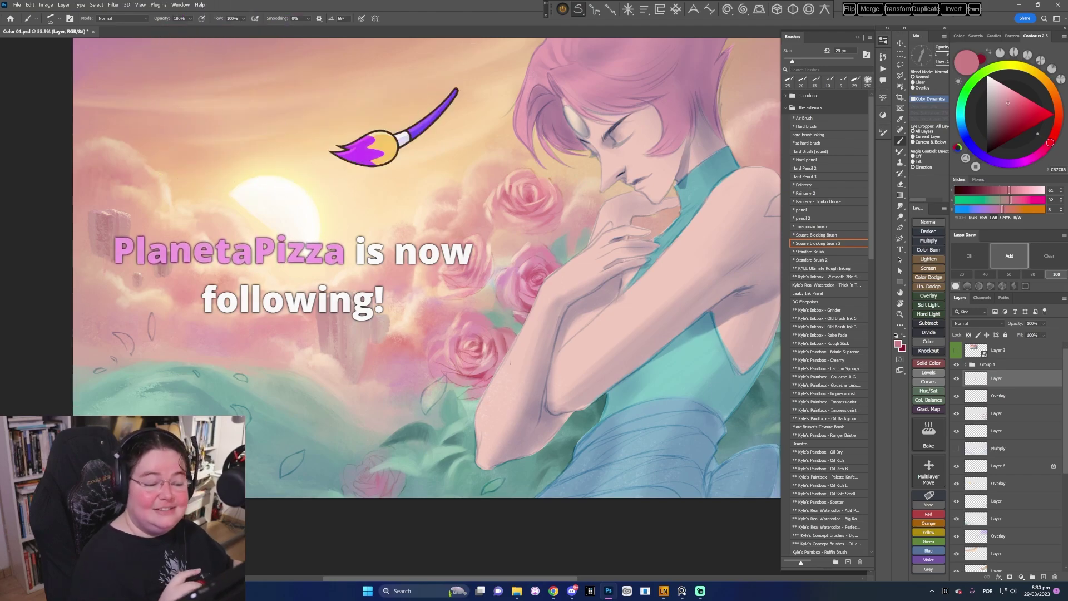
pyautogui.keyDown('alt'); pyautogui.click(489, 336); pyautogui.keyUp('alt')
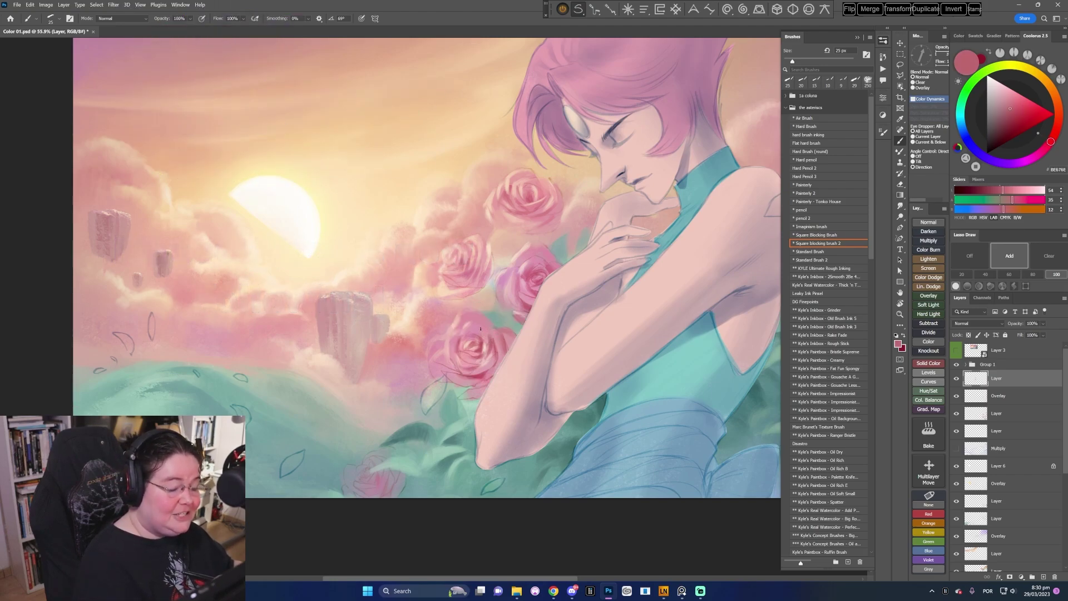
pyautogui.keyDown('alt'); pyautogui.click(487, 346); pyautogui.keyUp('alt')
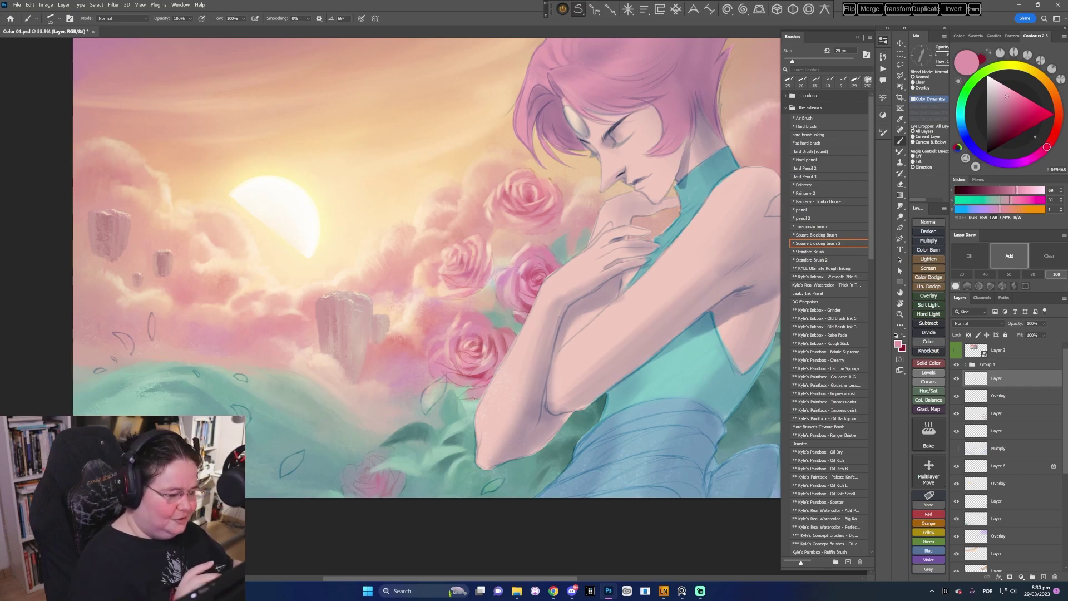
# - Refine the lower rose's bottom petals with dark and light pinks sampled from it, varying the brush between 10 and 25 px
pyautogui.keyDown('alt'); pyautogui.click(470, 367); pyautogui.keyUp('alt')
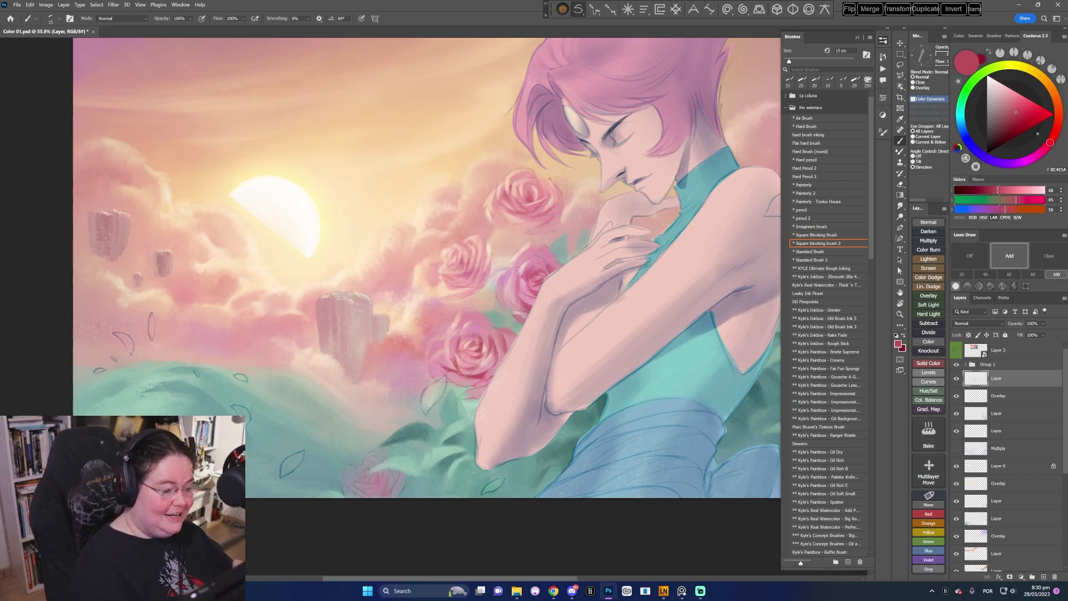
pyautogui.moveTo(465, 375); pyautogui.dragTo(500, 423)
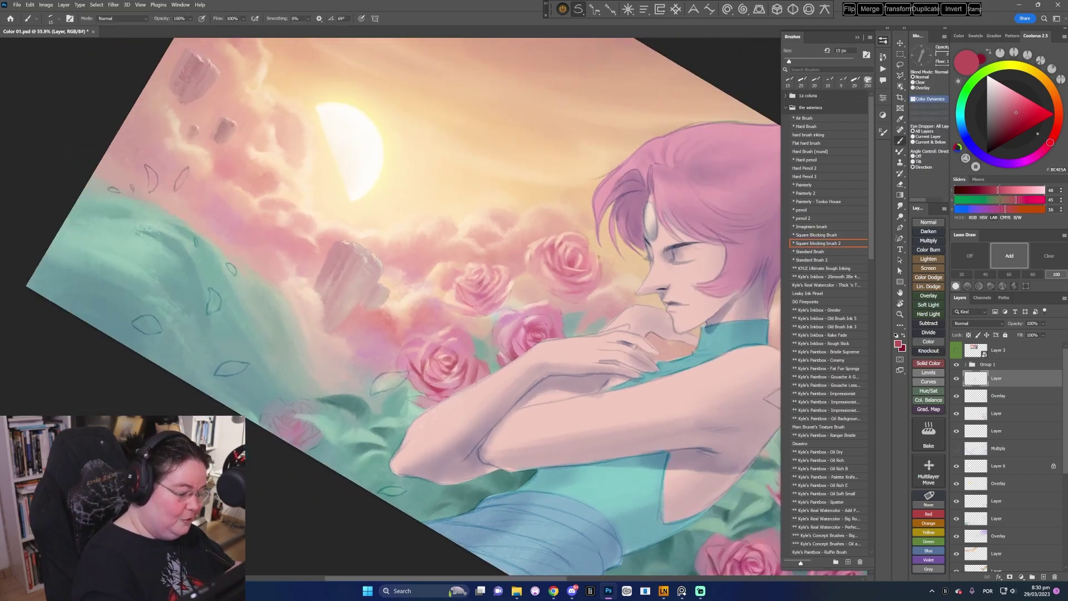
pyautogui.press('Escape')
pyautogui.press(']')
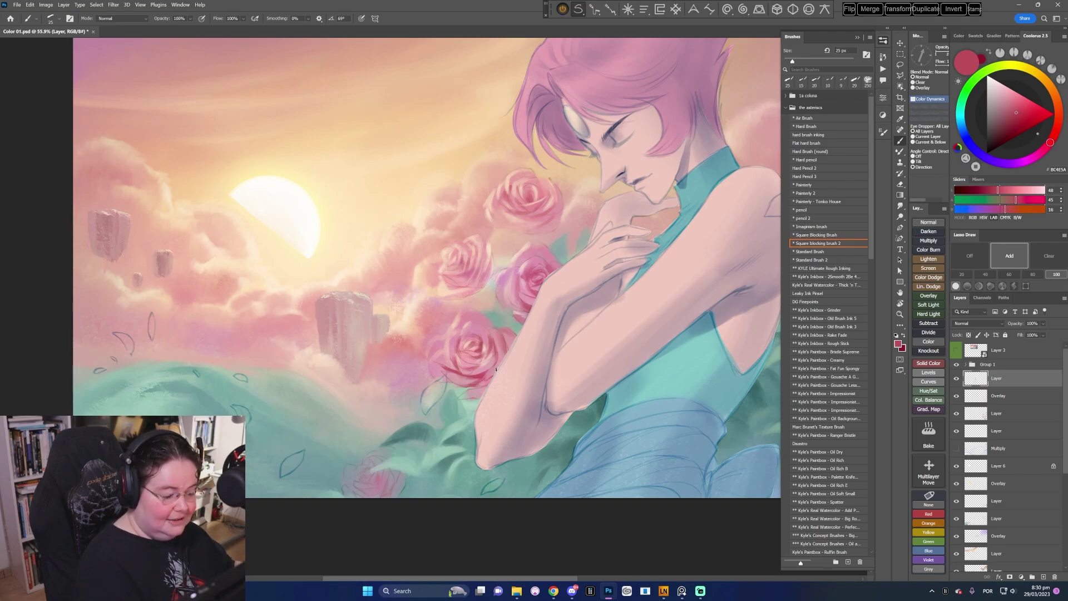
pyautogui.keyDown('alt'); pyautogui.click(478, 381); pyautogui.keyUp('alt')
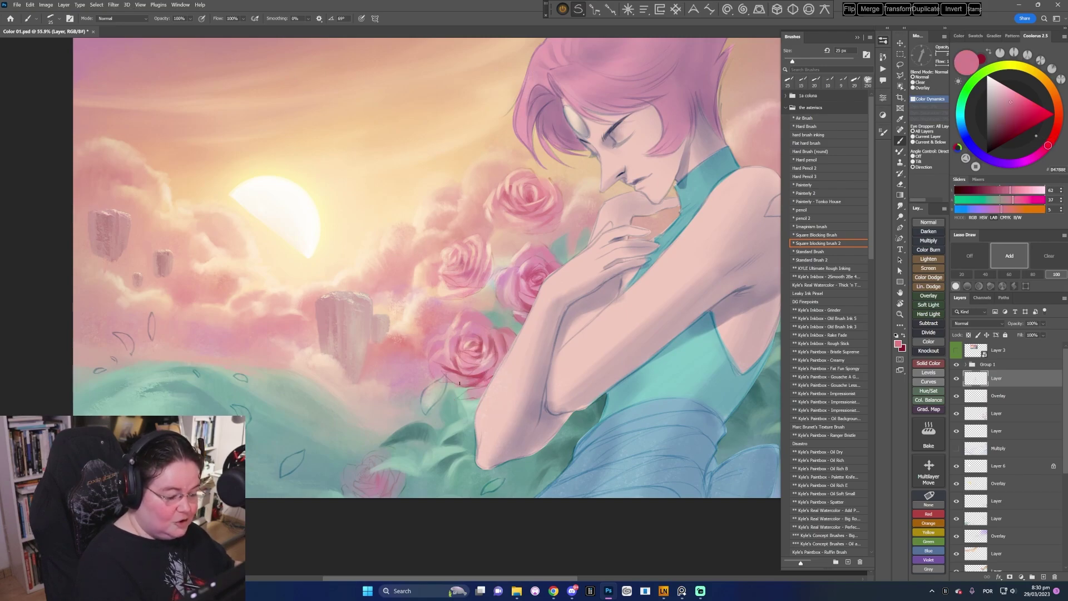
pyautogui.keyDown('alt'); pyautogui.click(481, 374); pyautogui.keyUp('alt')
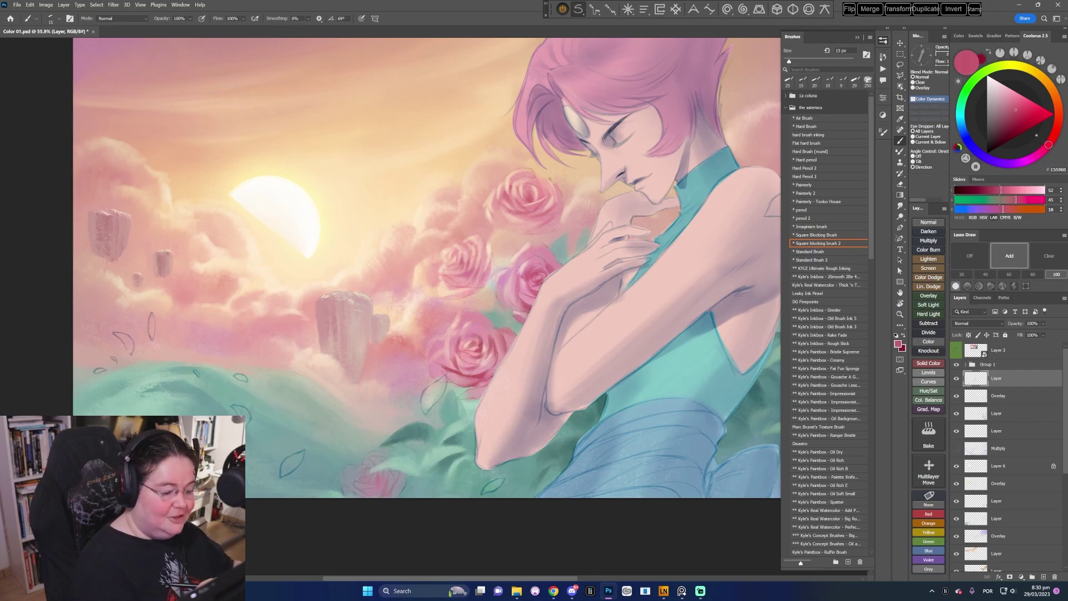
pyautogui.keyDown('alt'); pyautogui.click(456, 369); pyautogui.keyUp('alt')
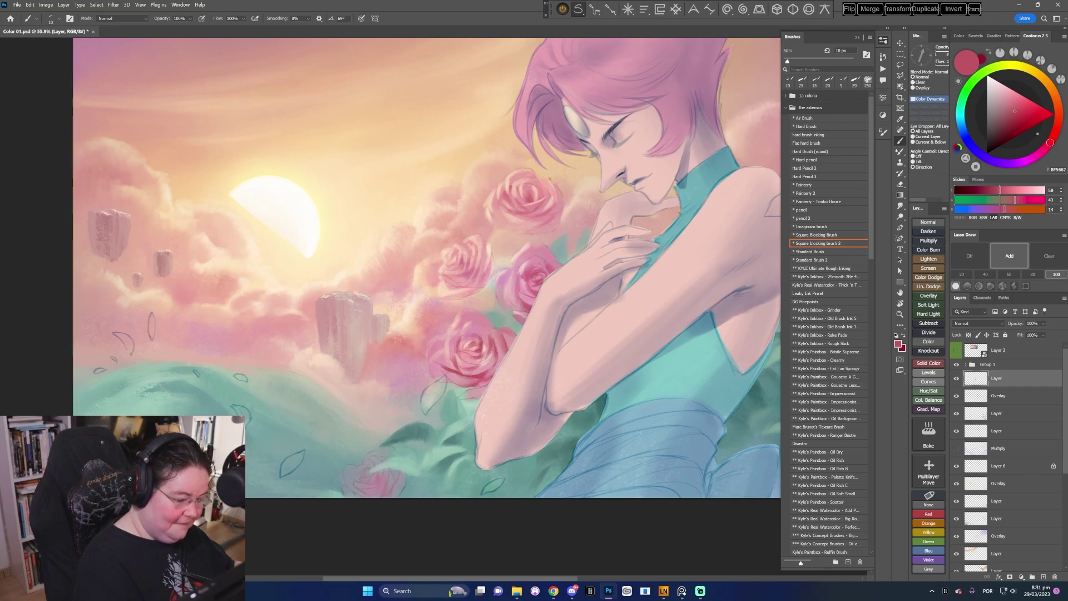
pyautogui.keyDown('alt'); pyautogui.click(494, 359); pyautogui.keyUp('alt')
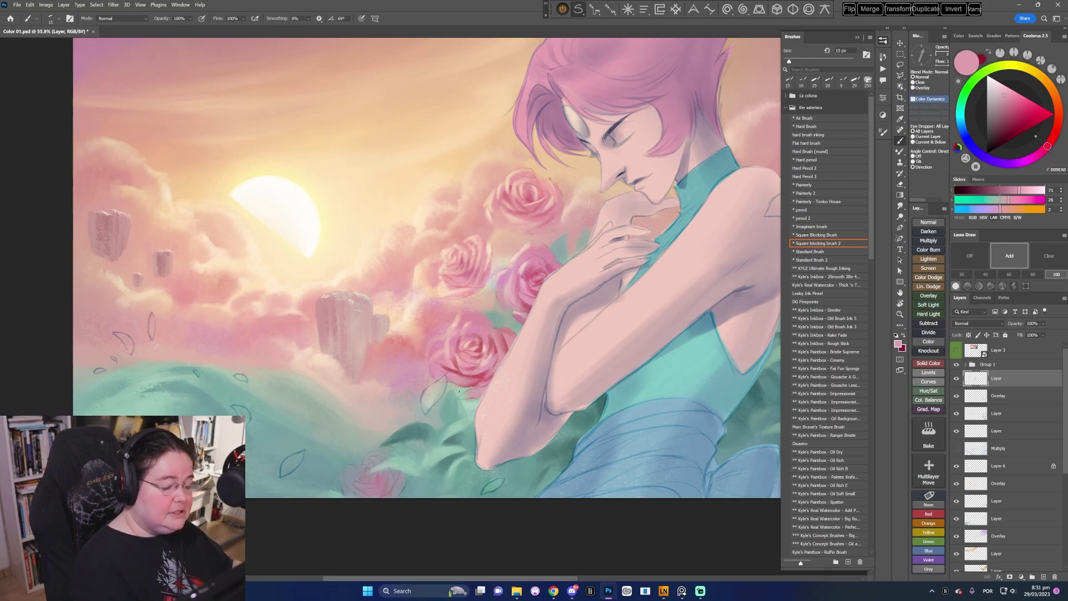
# - Rotate the canvas and repaint the lower rose's outer petals on the cloud side with sampled pinks at 25 px
pyautogui.moveTo(458, 392); pyautogui.dragTo(571, 443)
pyautogui.keyDown('alt'); pyautogui.click(421, 372); pyautogui.keyUp('alt')
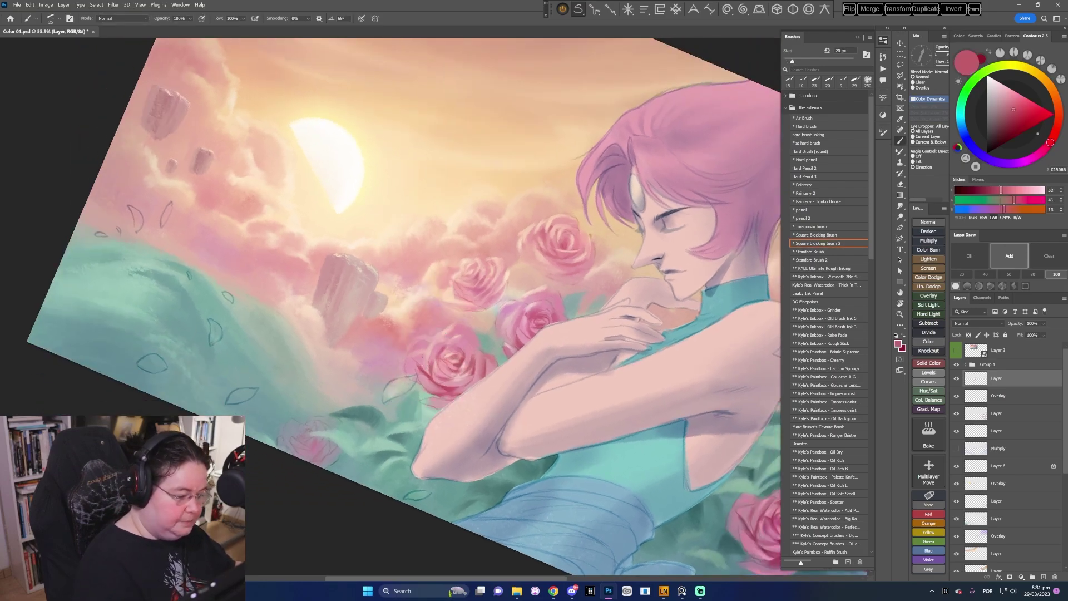
pyautogui.keyDown('alt'); pyautogui.click(453, 348); pyautogui.keyUp('alt')
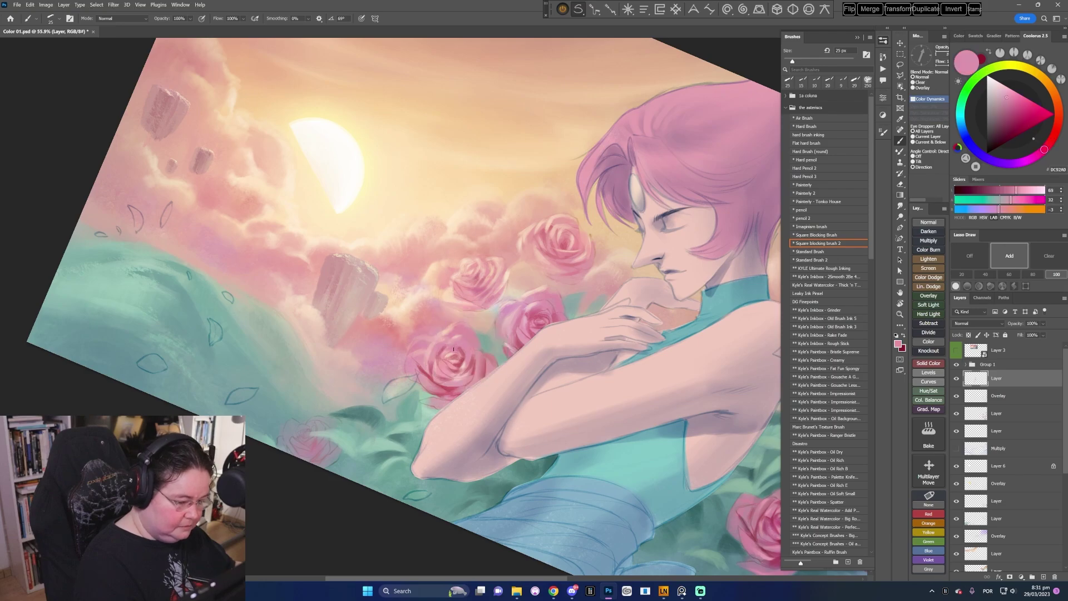
pyautogui.keyDown('alt'); pyautogui.click(453, 348); pyautogui.keyUp('alt')
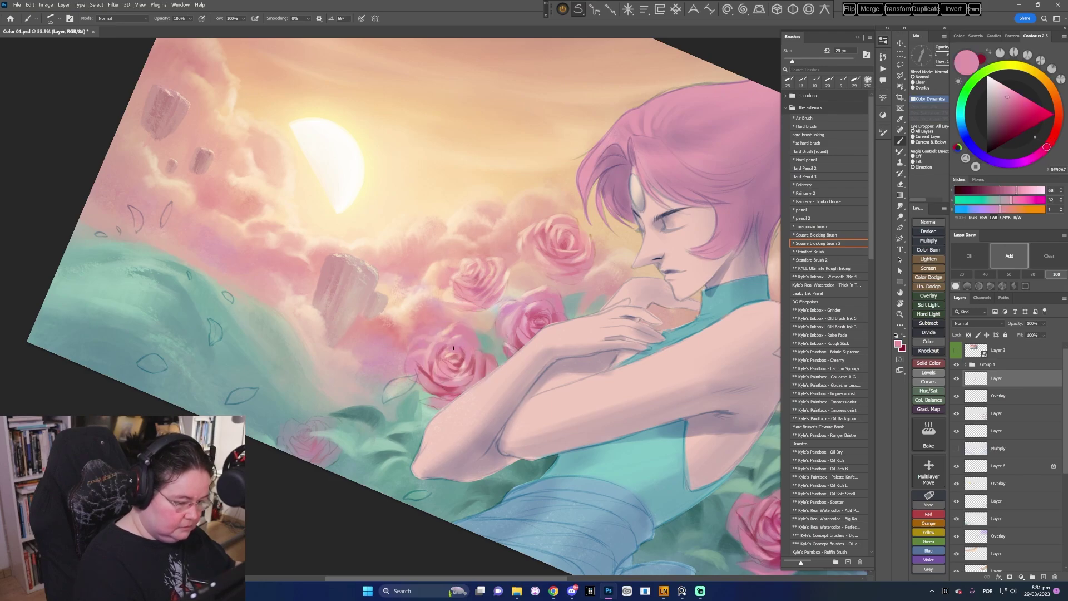
# - Define the lower rose's inner petals with sampled pale and deep pinks using a 15 px brush, ending with the canvas rotation reset
pyautogui.keyDown('alt'); pyautogui.click(448, 350); pyautogui.keyUp('alt')
pyautogui.press('[')
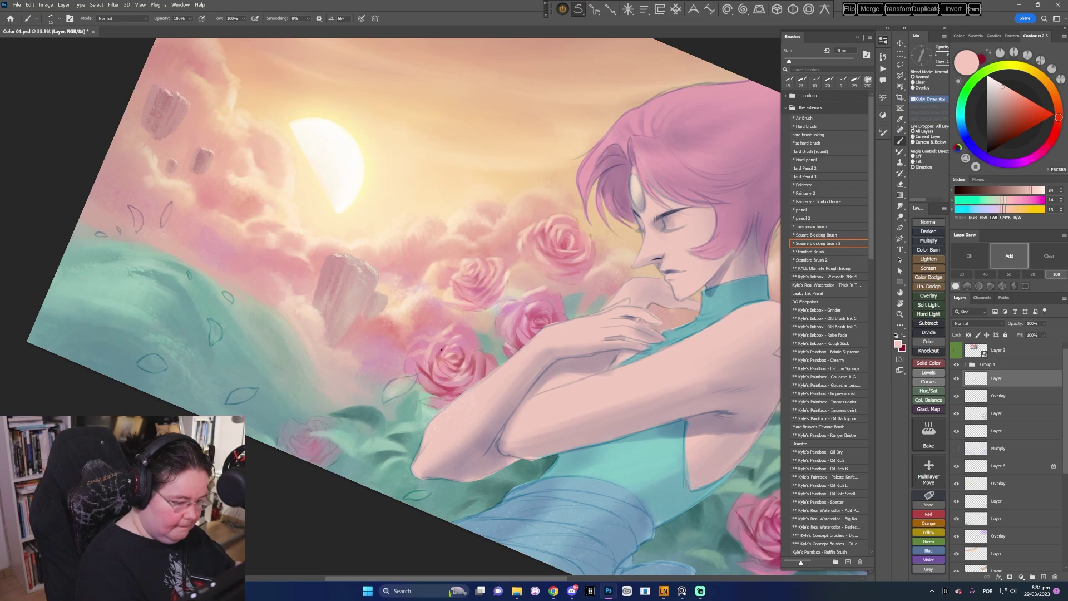
pyautogui.keyDown('alt'); pyautogui.click(450, 346); pyautogui.keyUp('alt')
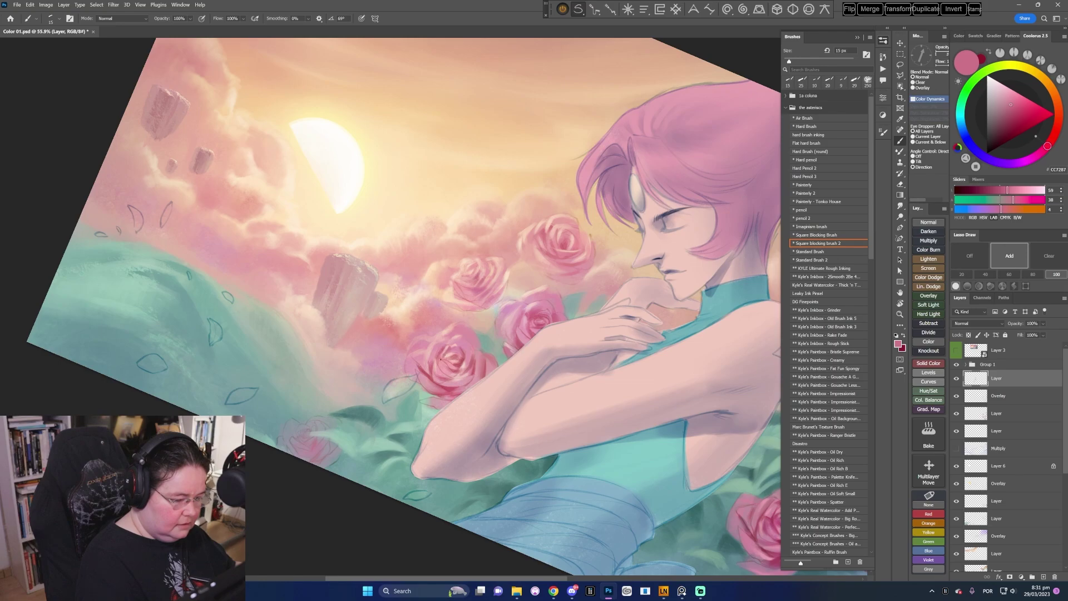
pyautogui.keyDown('alt'); pyautogui.click(440, 353); pyautogui.keyUp('alt')
pyautogui.press('Escape')
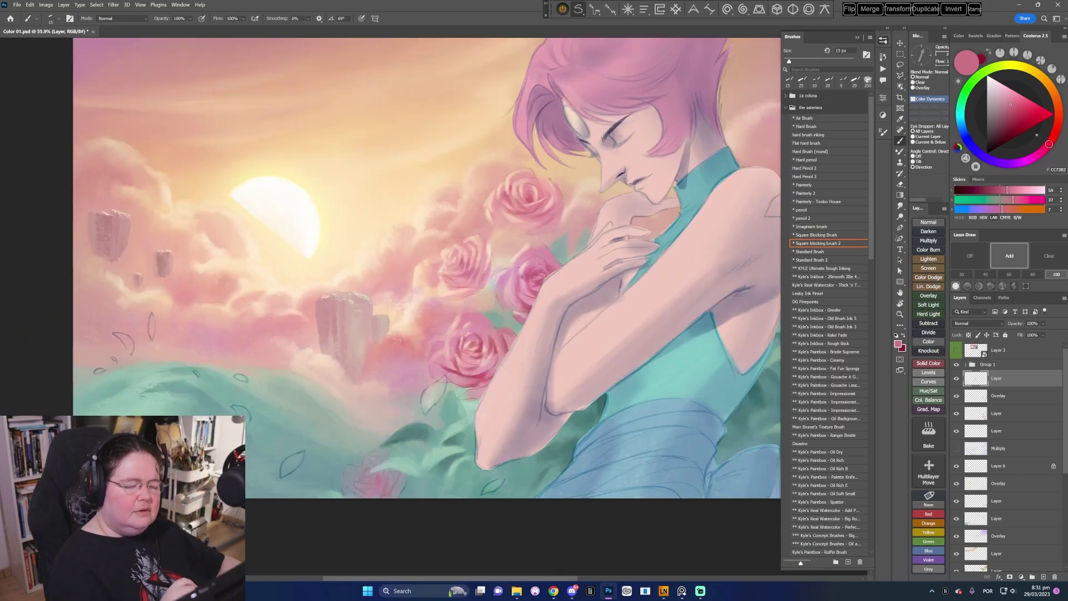
# - Blend the lower rose's petals with mid pinks sampled around its centre, using a 20 px brush
pyautogui.press(']')
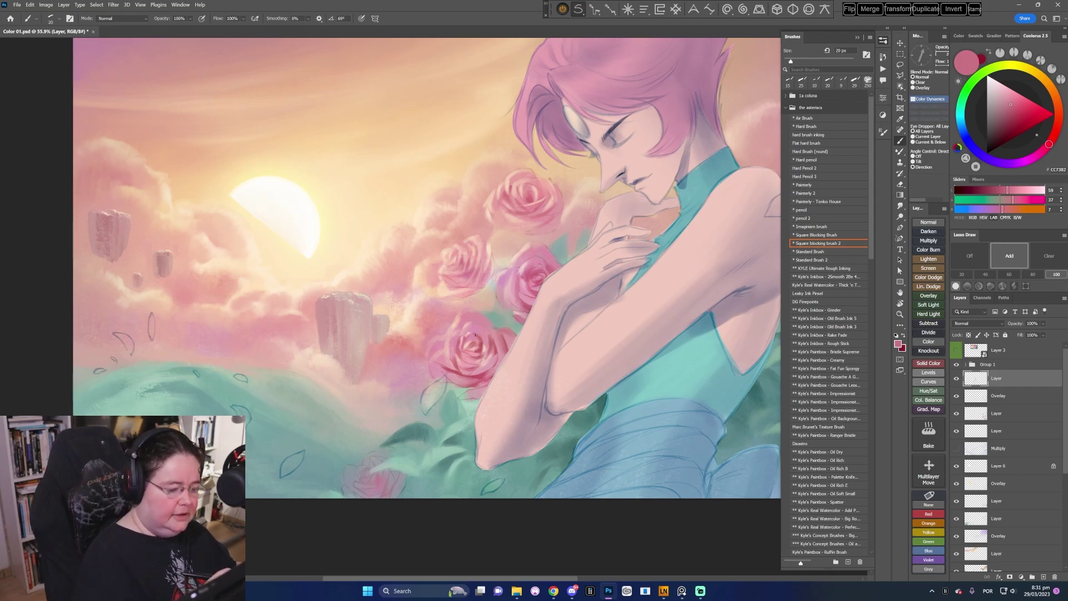
pyautogui.keyDown('alt'); pyautogui.click(476, 336); pyautogui.keyUp('alt')
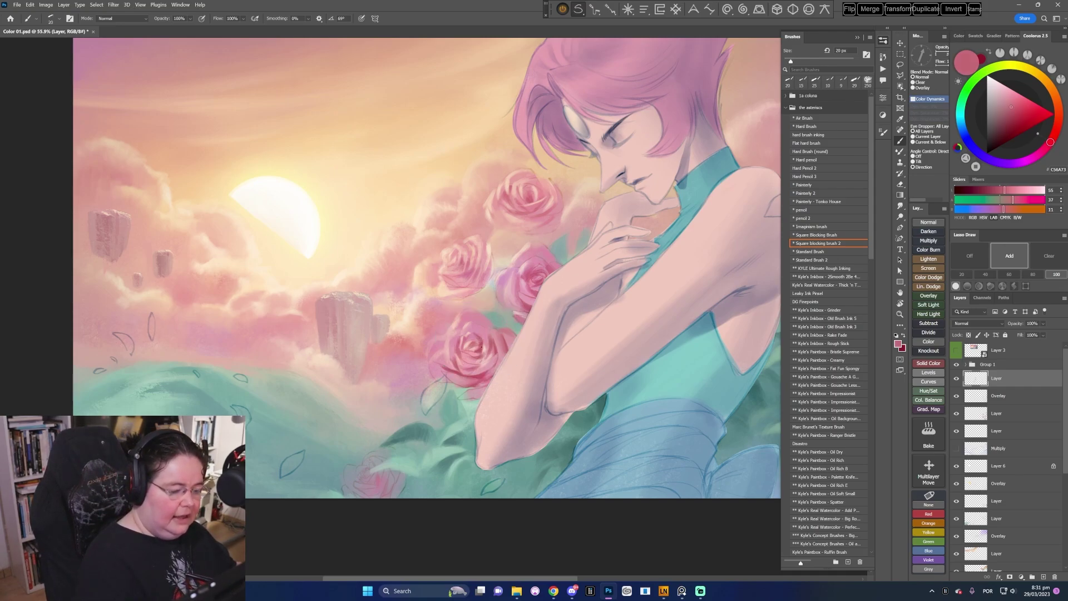
pyautogui.keyDown('alt'); pyautogui.click(459, 354); pyautogui.keyUp('alt')
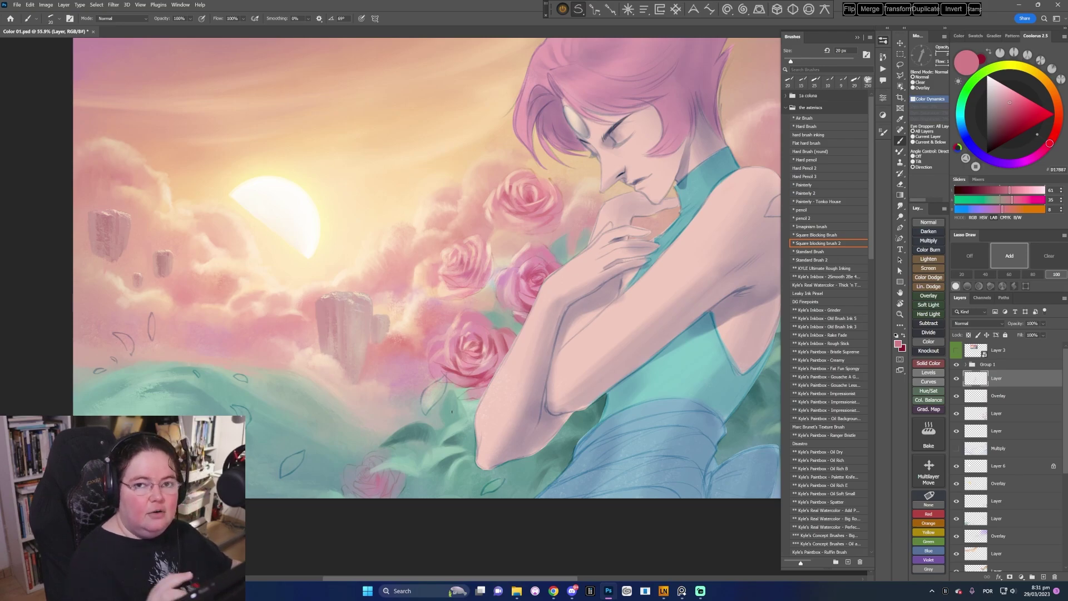
pyautogui.keyDown('alt'); pyautogui.click(488, 337); pyautogui.keyUp('alt')
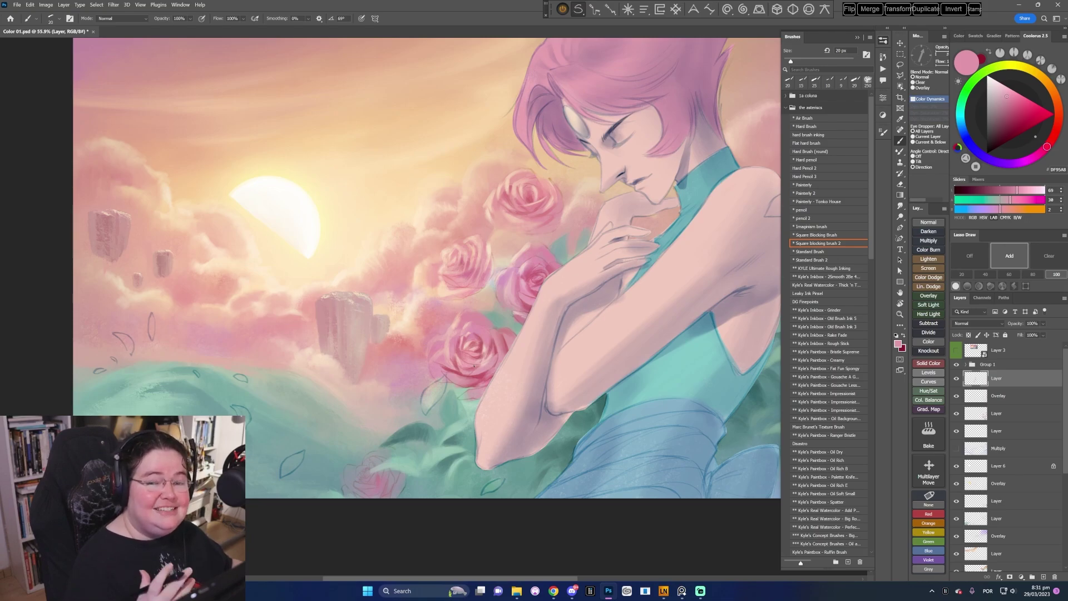
# - Set the brush size to 34 px and deepen the lower rose's petals with dark pinks sampled from its shadows
pyautogui.rightClick(570, 310)
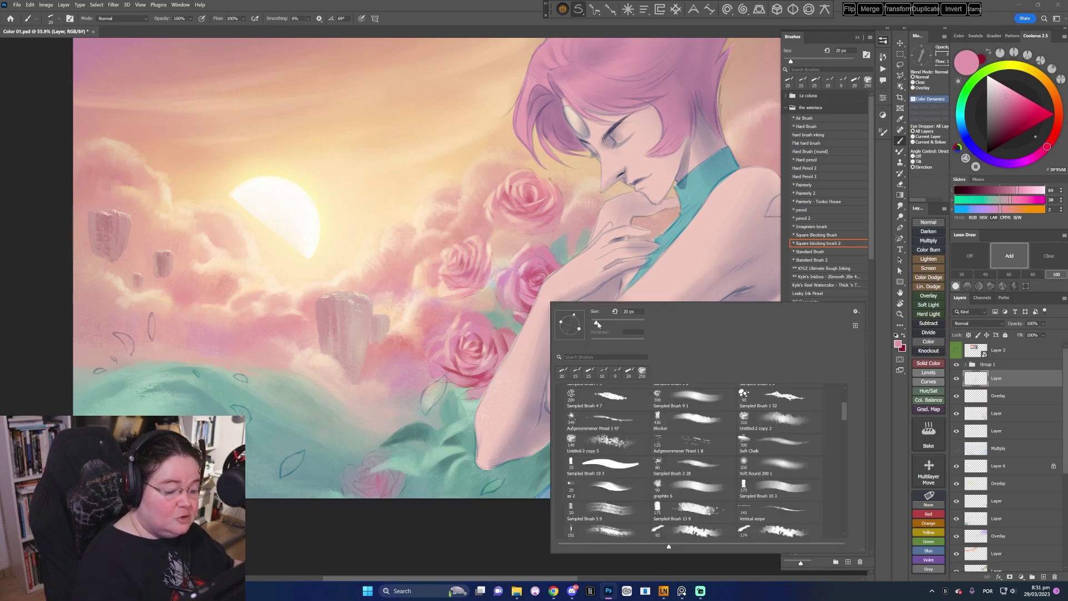
pyautogui.moveTo(597, 324); pyautogui.dragTo(602, 324)
pyautogui.keyDown('alt'); pyautogui.click(483, 374); pyautogui.keyUp('alt')
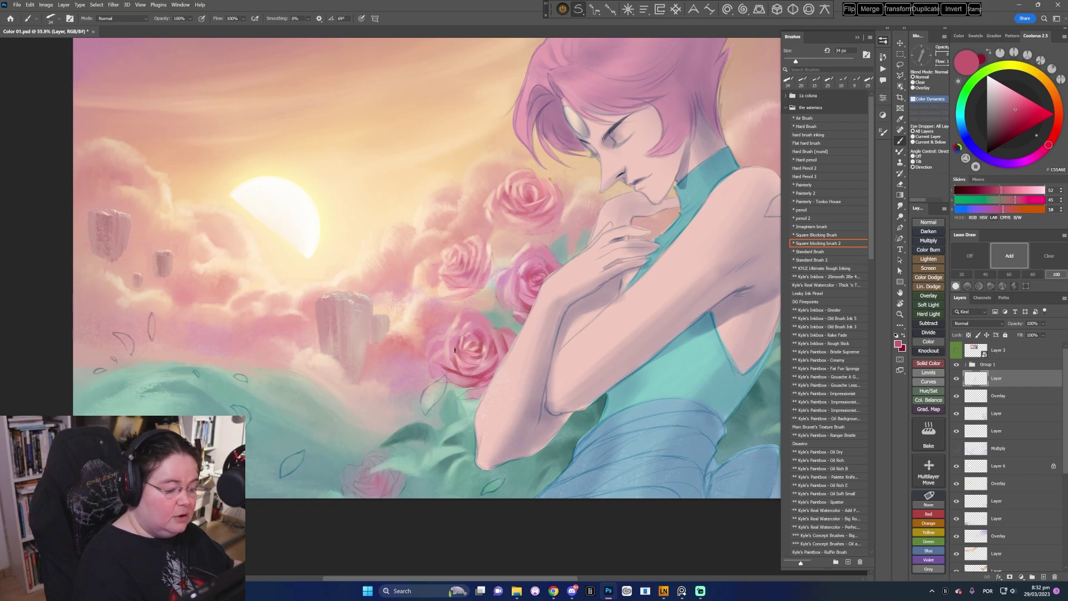
pyautogui.keyDown('alt'); pyautogui.click(439, 367); pyautogui.keyUp('alt')
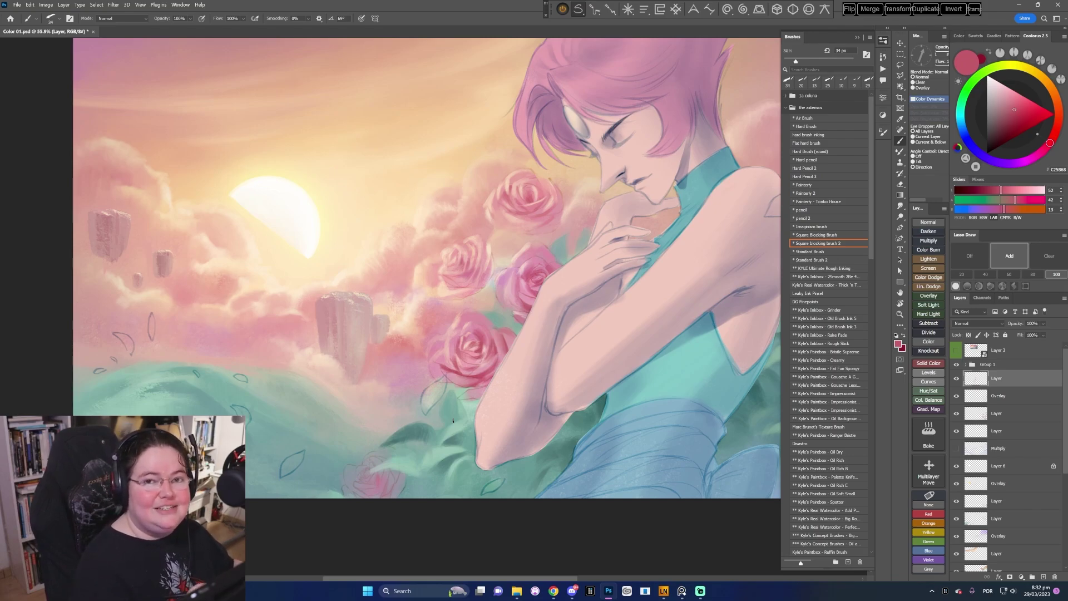
# - Soften the lower rose's outer petals and retouch the mauve rose beside the arm with sampled pinks, using a 30 px brush
pyautogui.keyDown('alt'); pyautogui.click(441, 366); pyautogui.keyUp('alt')
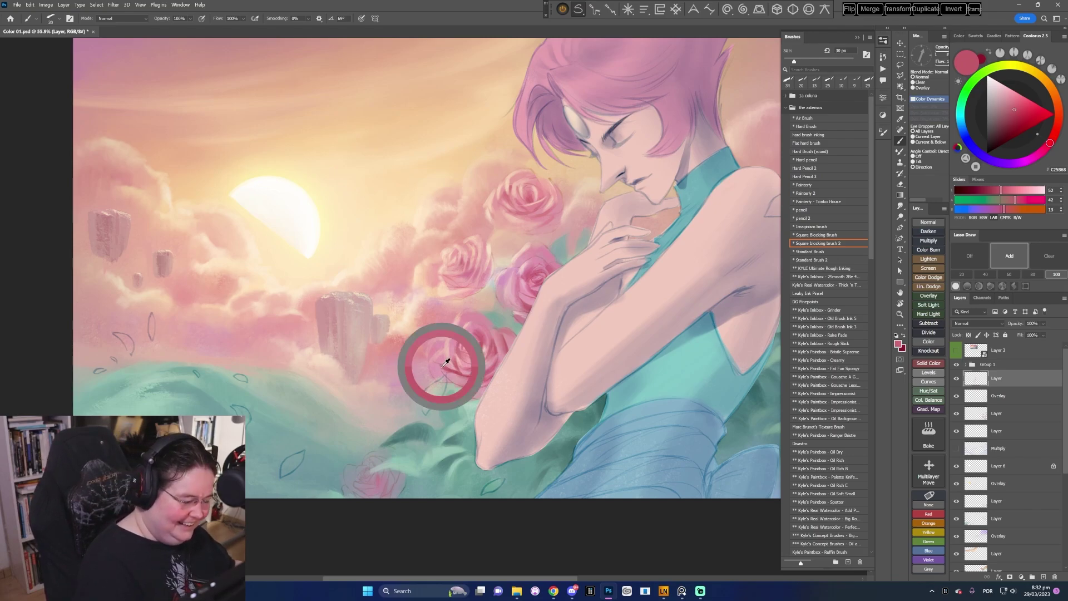
pyautogui.press('[')
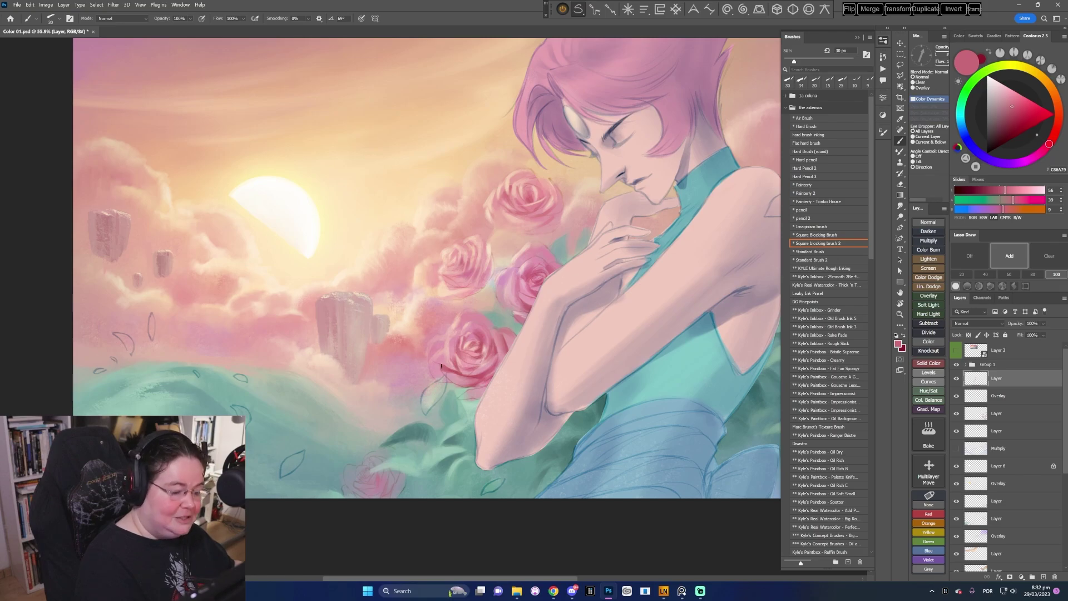
pyautogui.keyDown('alt'); pyautogui.click(440, 367); pyautogui.keyUp('alt')
pyautogui.keyDown('alt'); pyautogui.click(440, 372); pyautogui.keyUp('alt')
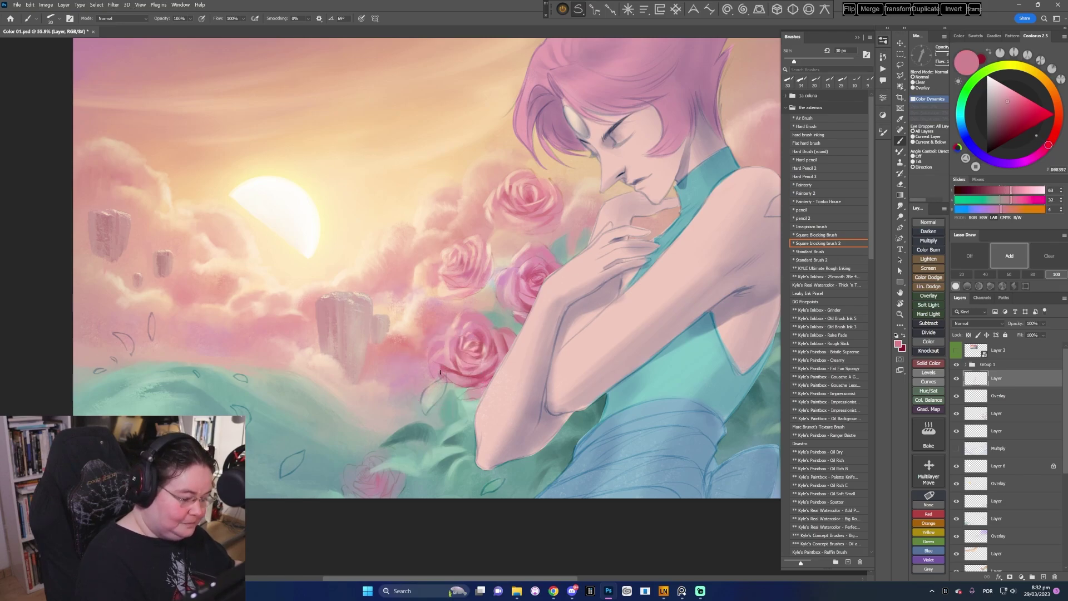
pyautogui.keyDown('alt'); pyautogui.click(436, 375); pyautogui.keyUp('alt')
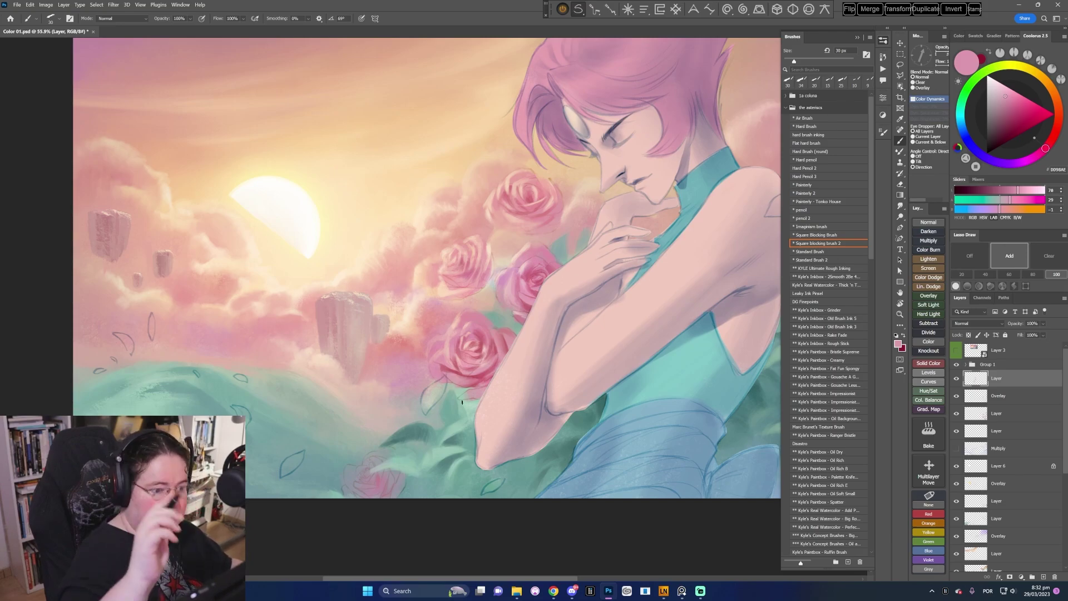
pyautogui.keyDown('alt'); pyautogui.click(538, 244); pyautogui.keyUp('alt')
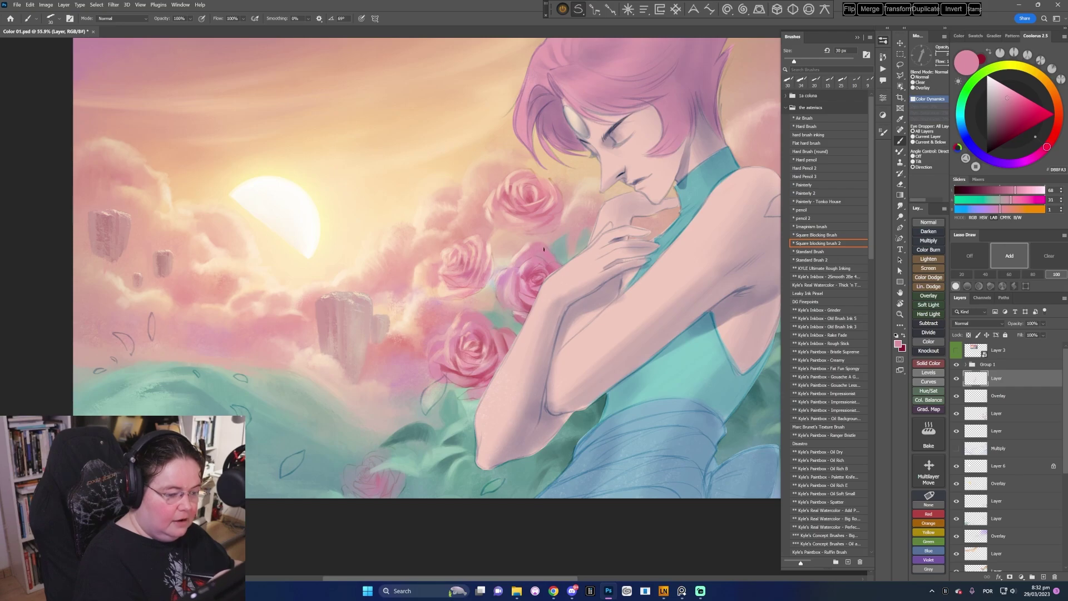
pyautogui.keyDown('alt'); pyautogui.click(507, 274); pyautogui.keyUp('alt')
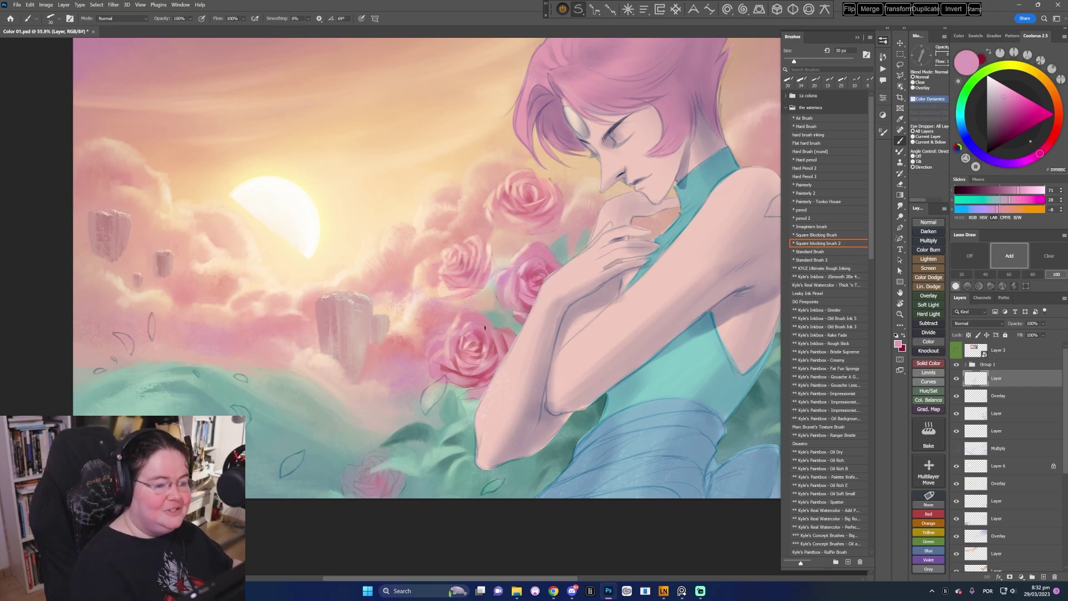
# - Refine the edges of the top and middle roses with light pinks and peach sampled around them, using 20 and 25 px brushes
pyautogui.moveTo(551, 488); pyautogui.dragTo(532, 483)
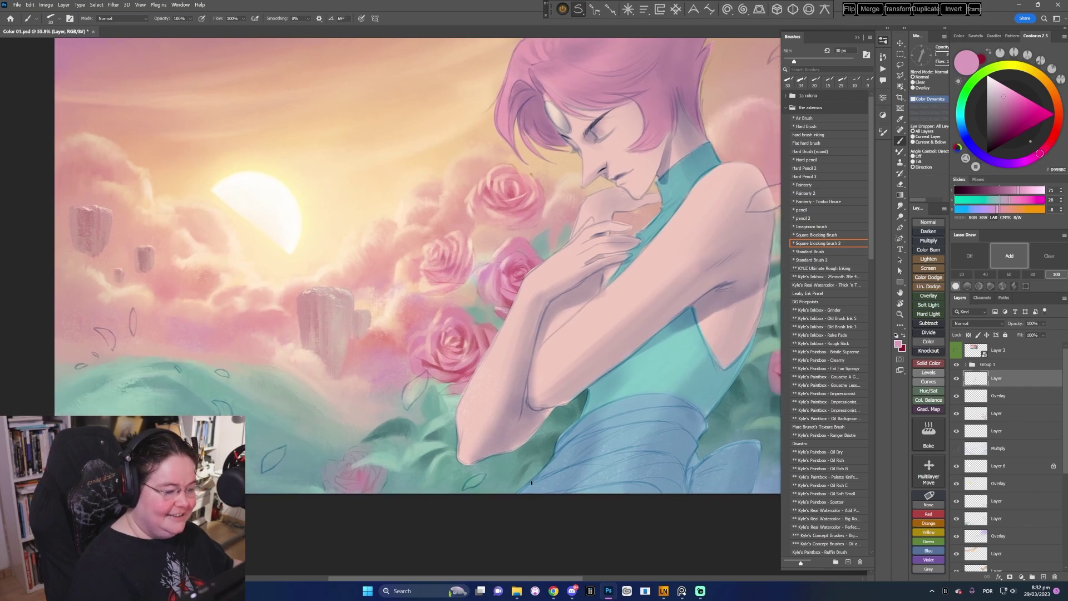
pyautogui.keyDown('alt'); pyautogui.click(471, 202); pyautogui.keyUp('alt')
pyautogui.press('[')
pyautogui.keyDown('alt'); pyautogui.click(470, 207); pyautogui.keyUp('alt')
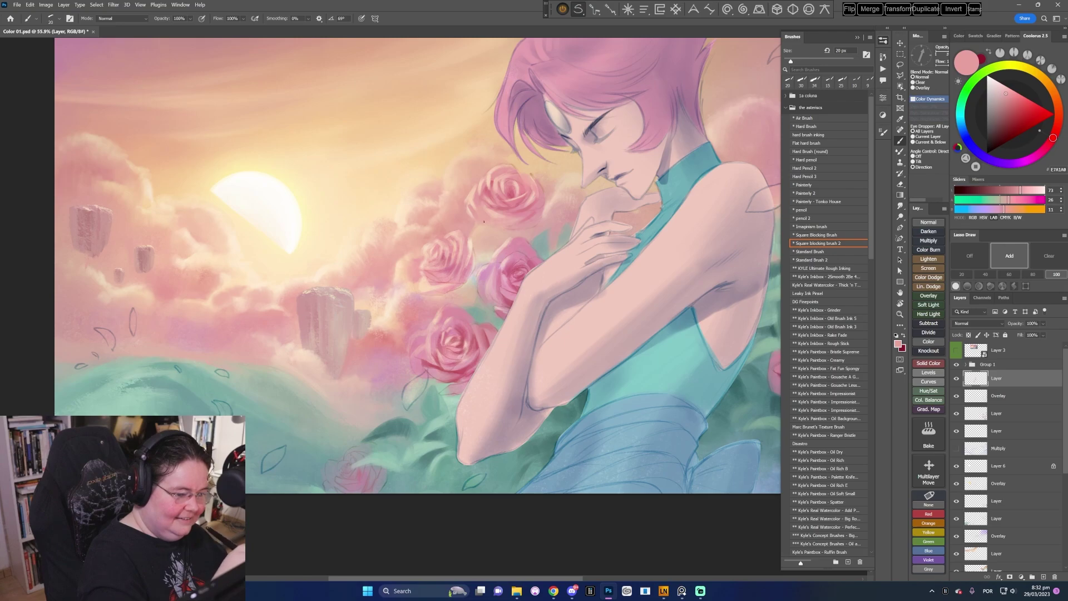
pyautogui.press(']')
pyautogui.keyDown('alt'); pyautogui.click(490, 220); pyautogui.keyUp('alt')
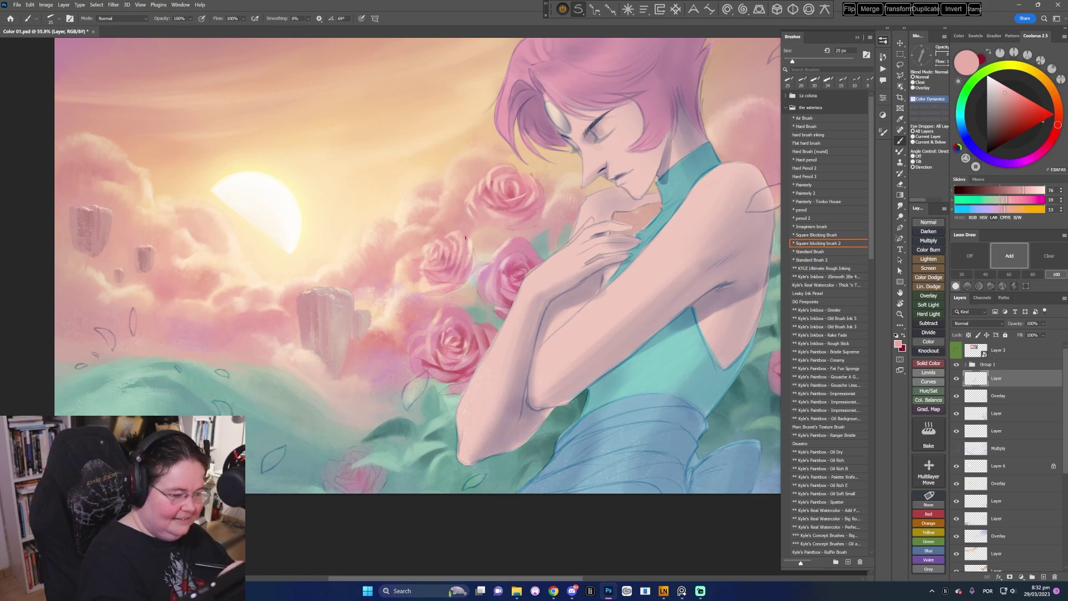
pyautogui.keyDown('alt'); pyautogui.click(468, 227); pyautogui.keyUp('alt')
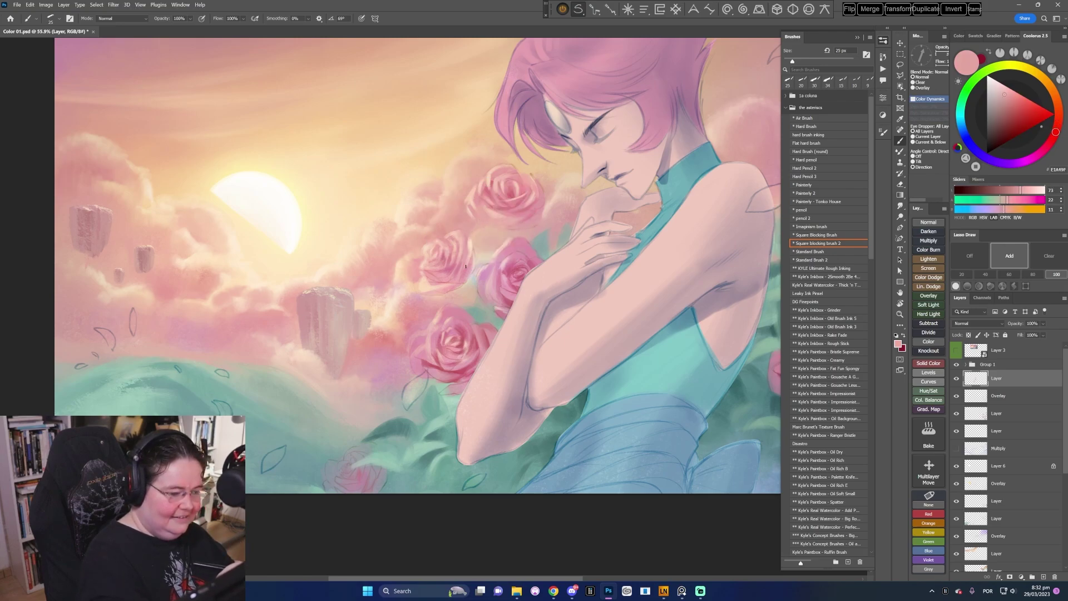
pyautogui.keyDown('alt'); pyautogui.click(488, 224); pyautogui.keyUp('alt')
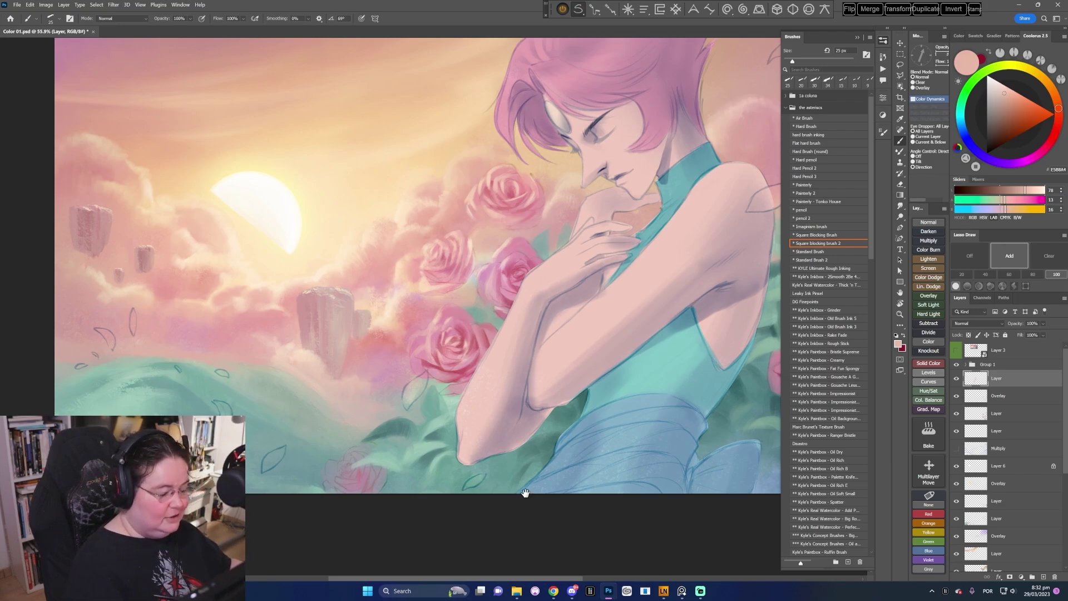
# - Block in the small rose at the canvas's bottom edge with sampled and hand-picked muted pinks, using a 30 px brush
pyautogui.moveTo(525, 493); pyautogui.dragTo(522, 477)
pyautogui.keyDown('alt'); pyautogui.click(476, 288); pyautogui.keyUp('alt')
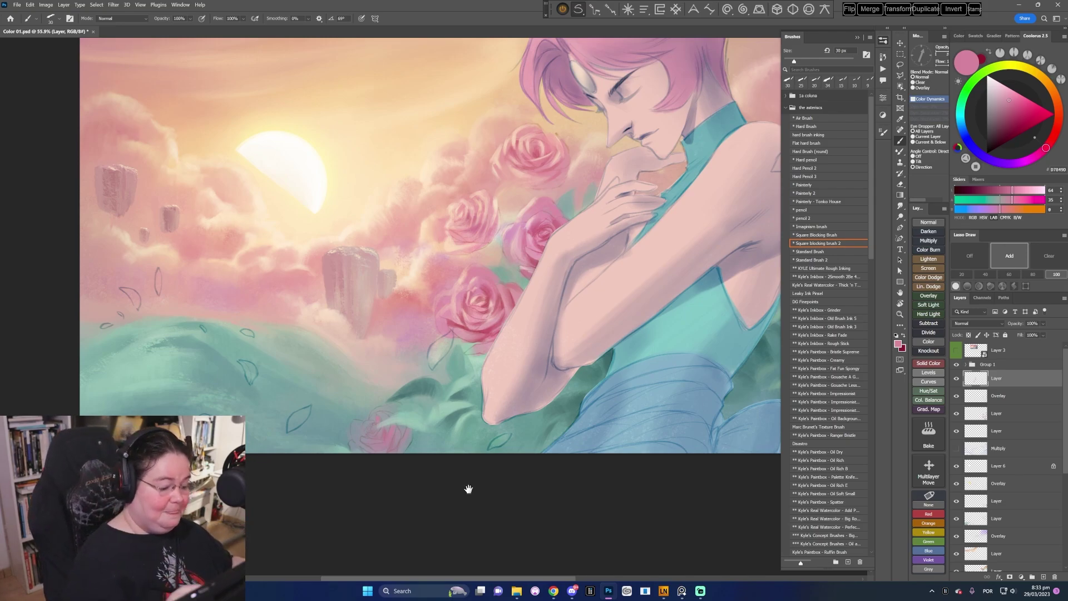
pyautogui.moveTo(468, 489); pyautogui.dragTo(489, 477)
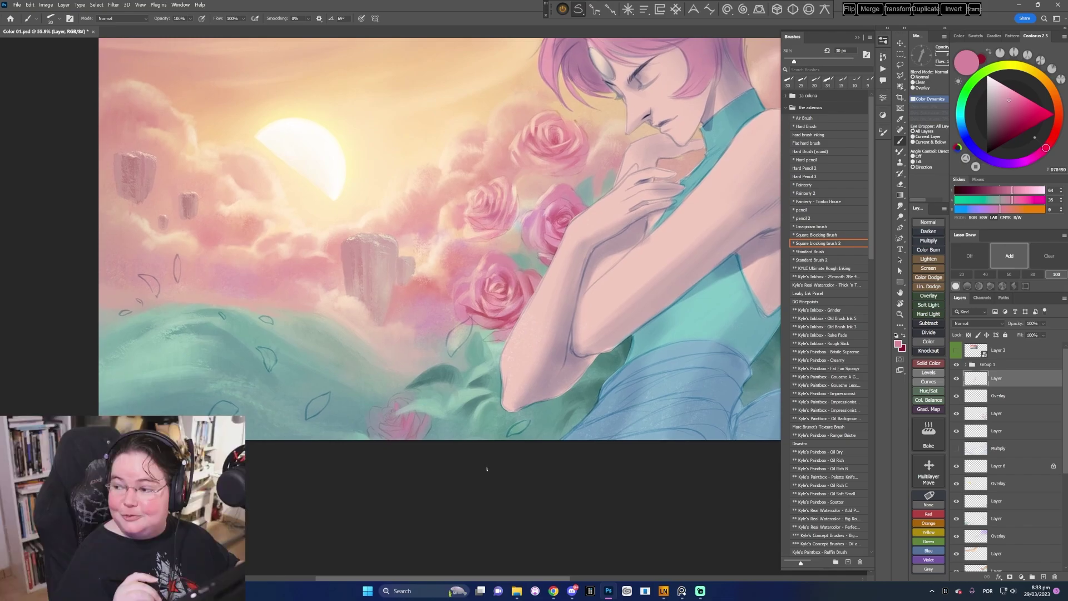
pyautogui.keyDown('alt'); pyautogui.click(404, 419); pyautogui.keyUp('alt')
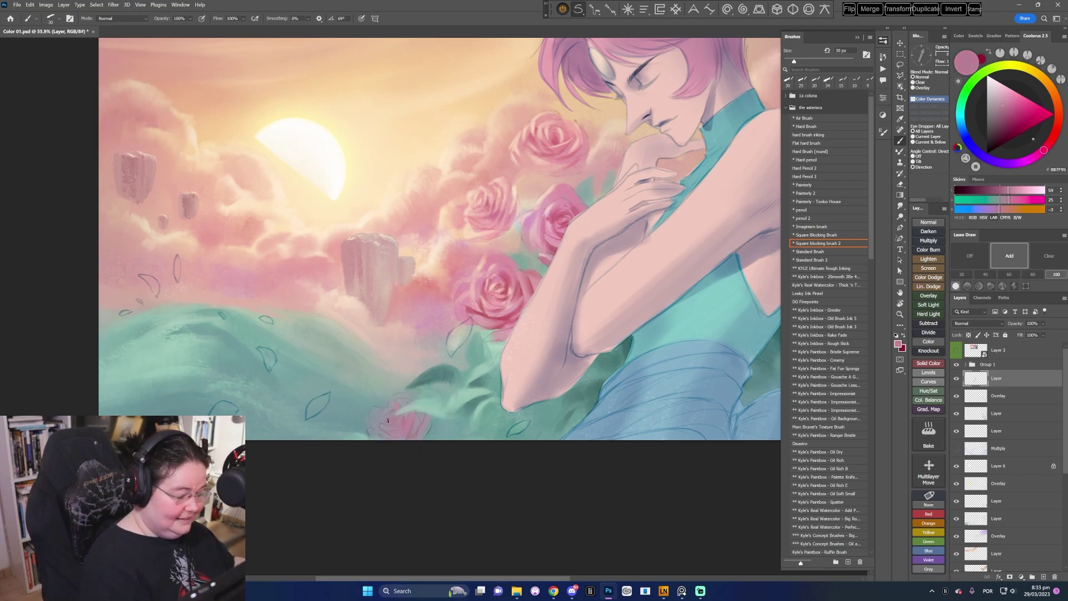
pyautogui.click(1003, 112)
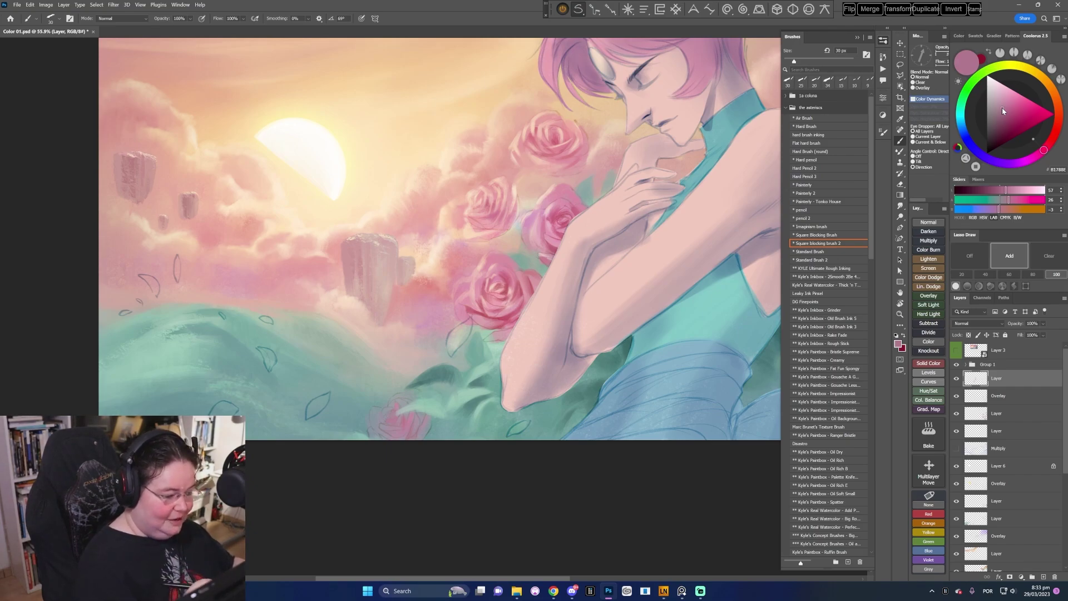
pyautogui.keyDown('alt'); pyautogui.click(410, 419); pyautogui.keyUp('alt')
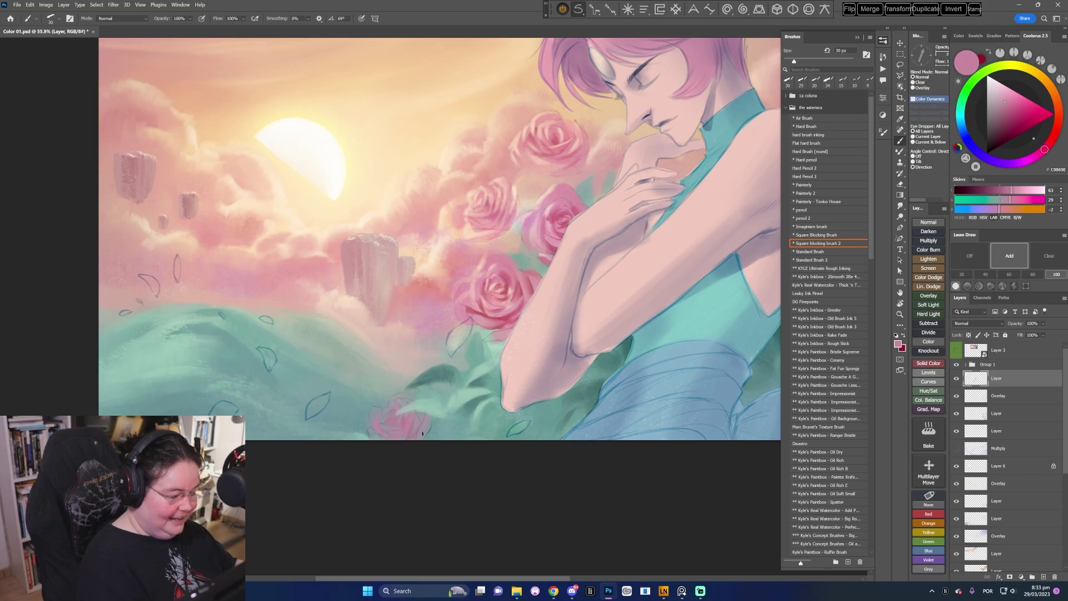
# - Reduce the brush to 25 px and paint the small bottom rose's shadows with deep pink sampled from the larger rose above
pyautogui.hscroll(-2, 427, 445)
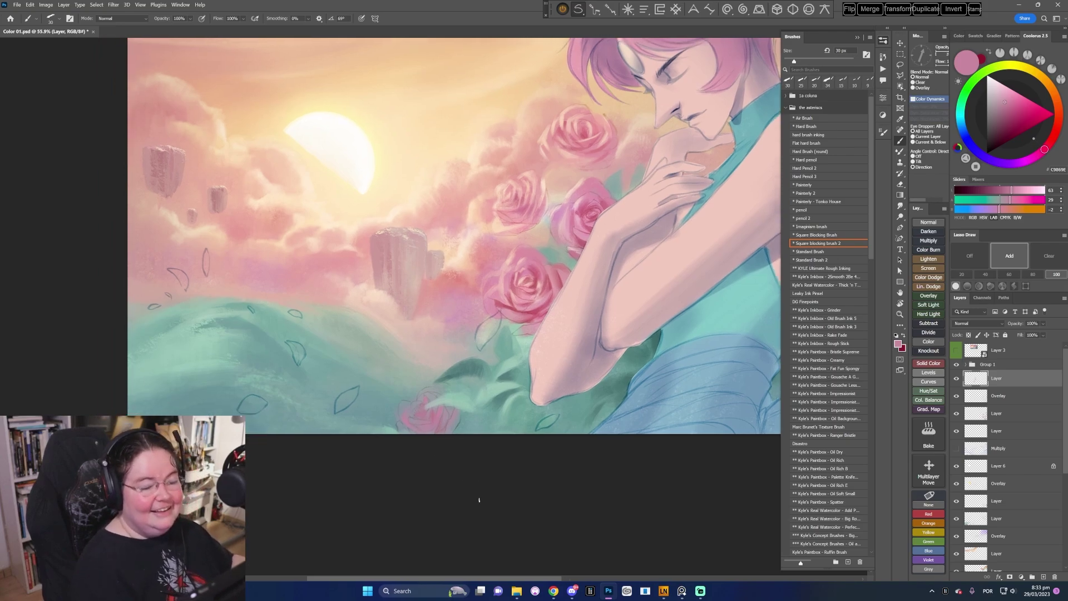
pyautogui.press('[')
pyautogui.keyDown('alt'); pyautogui.click(505, 306); pyautogui.keyUp('alt')
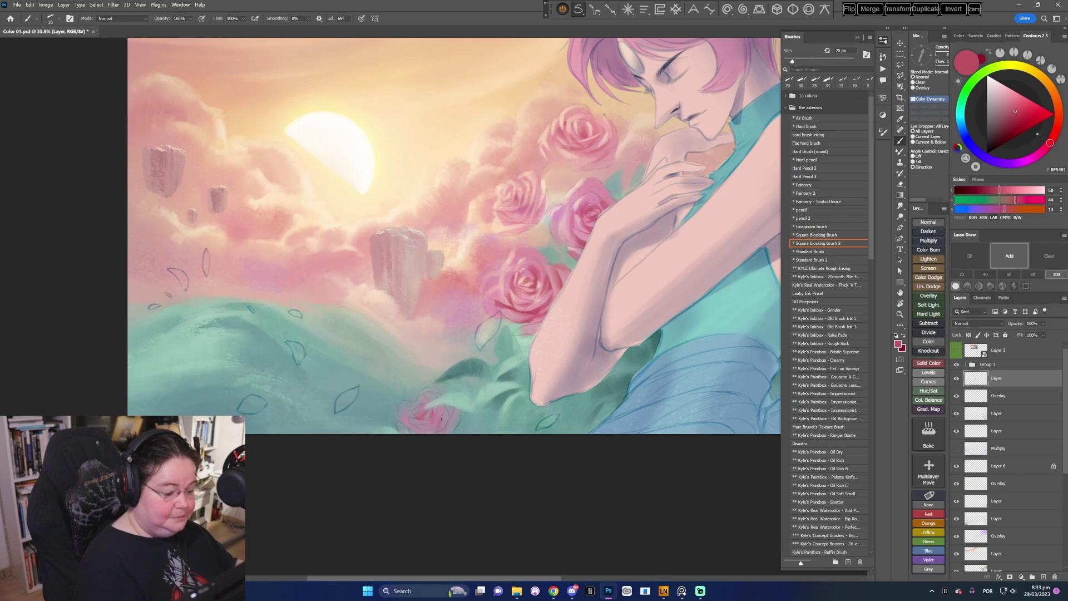
pyautogui.keyDown('alt'); pyautogui.click(443, 424); pyautogui.keyUp('alt')
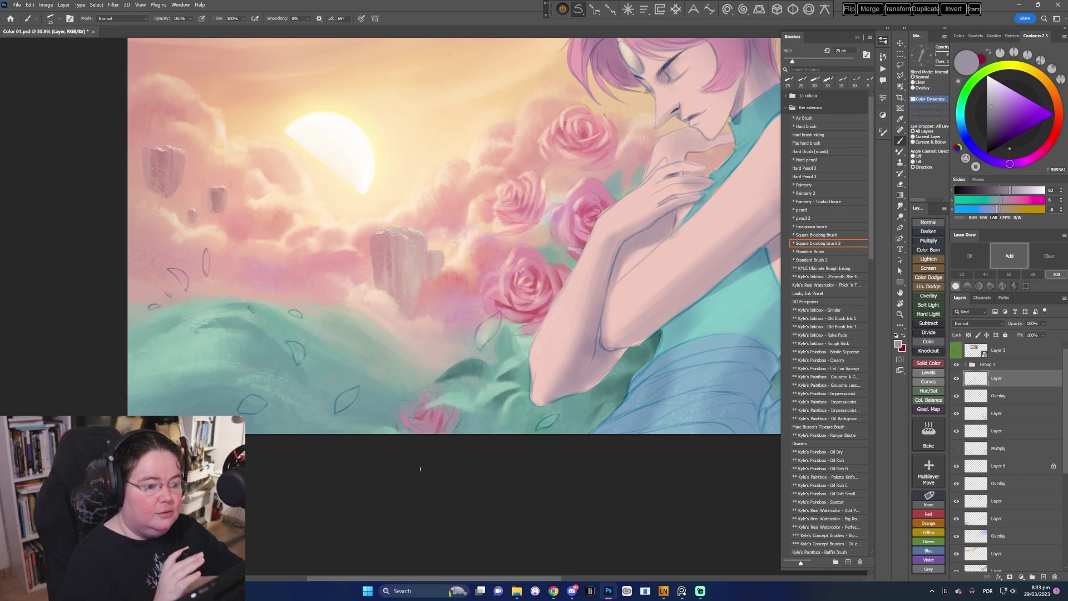
# - Paint the small bottom rose's lighter petals with sampled pale and mid pinks, using 15 and 20 px brushes
pyautogui.keyDown('alt'); pyautogui.click(551, 206); pyautogui.keyUp('alt')
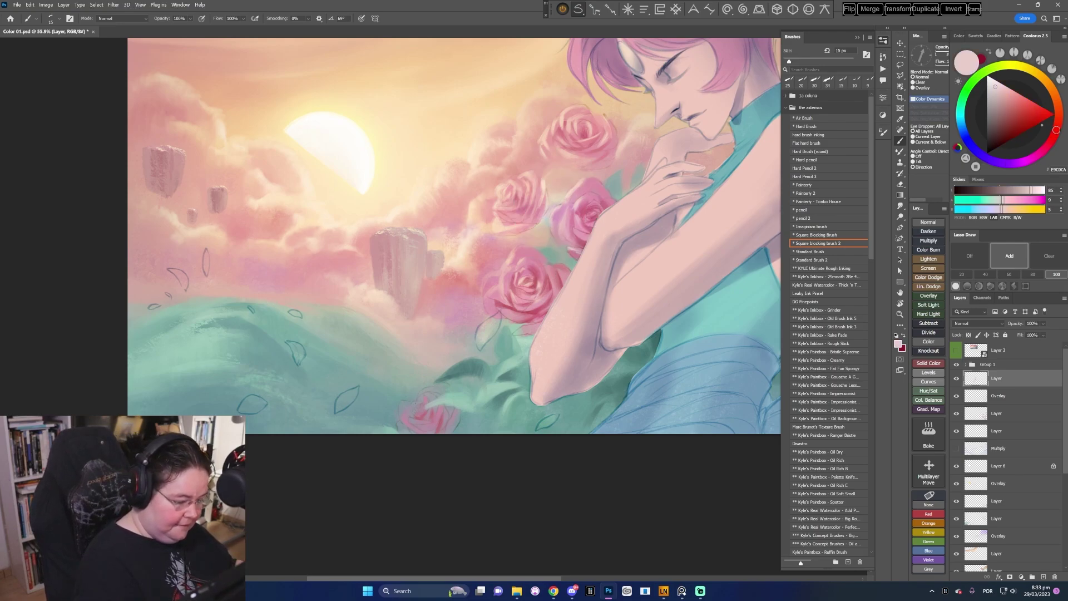
pyautogui.press(']')
pyautogui.keyDown('alt'); pyautogui.click(518, 255); pyautogui.keyUp('alt')
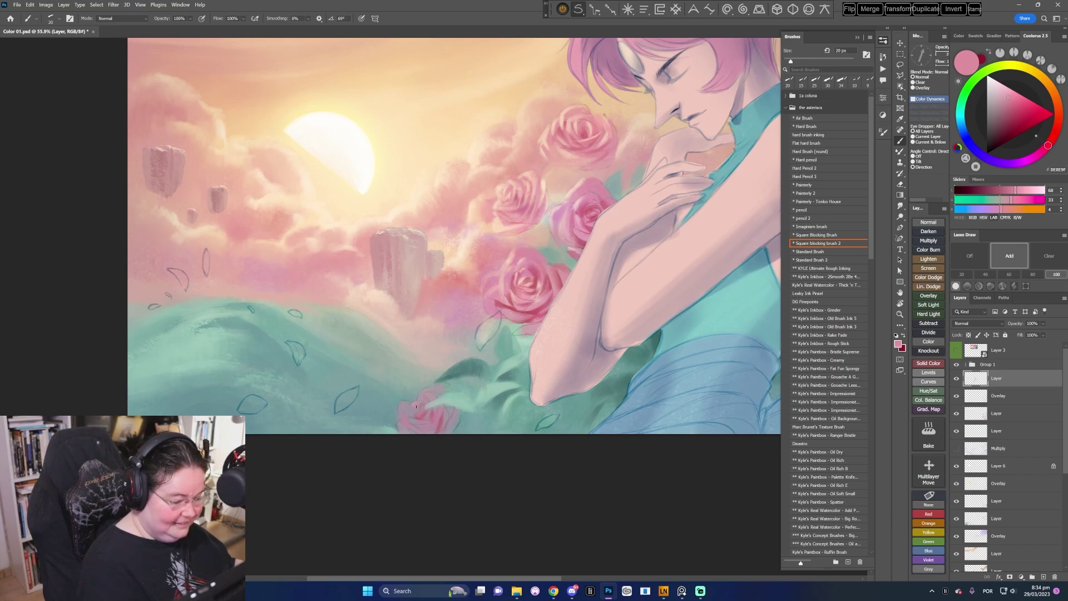
# - Deepen the small bottom rose's folds with darker pinks and blend its leaf-side edge with sampled mauves, using 20, 35 and 15 px brushes
pyautogui.moveTo(528, 446); pyautogui.dragTo(533, 447)
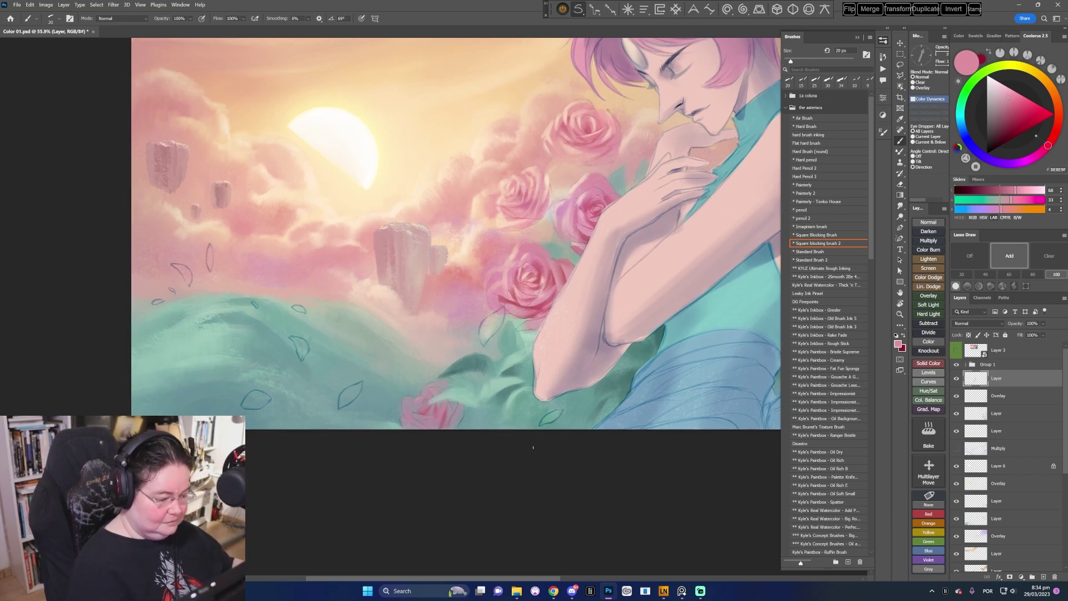
pyautogui.moveTo(553, 277); pyautogui.dragTo(520, 302)
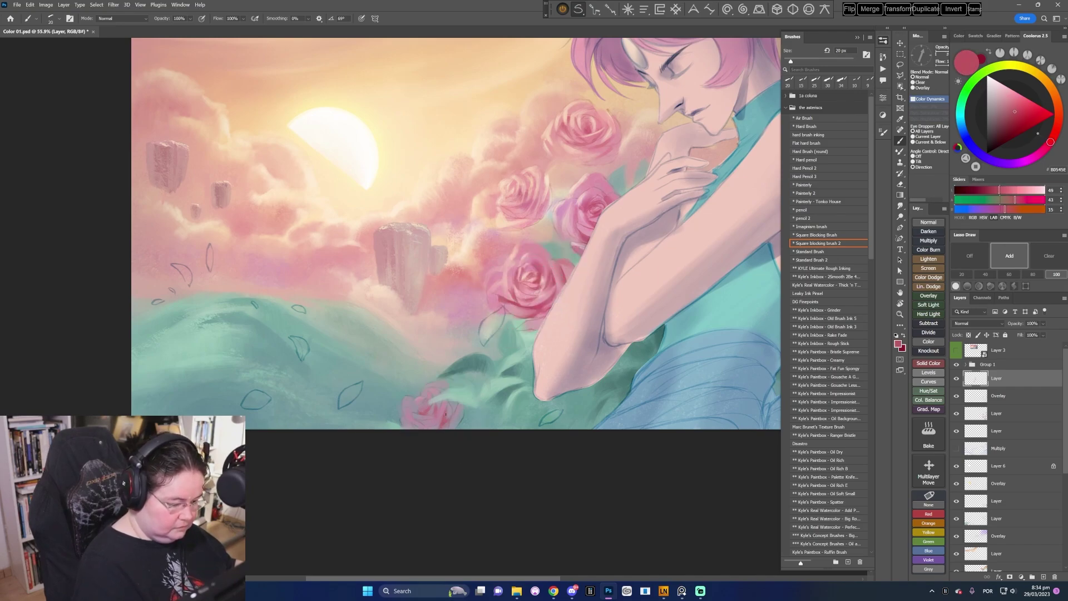
pyautogui.click(1013, 117)
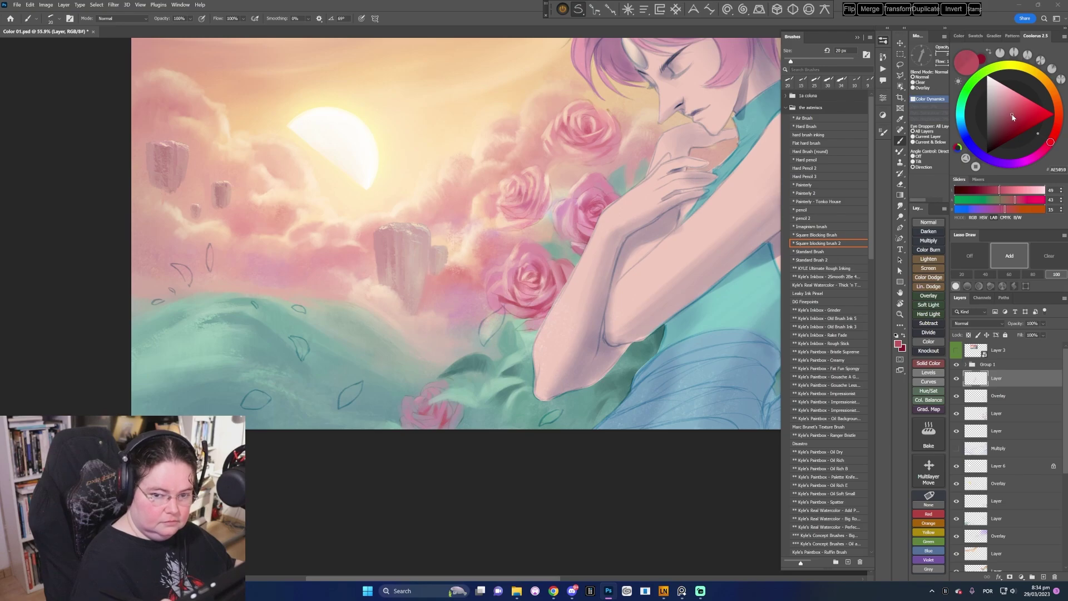
pyautogui.keyDown('alt'); pyautogui.click(449, 412); pyautogui.keyUp('alt')
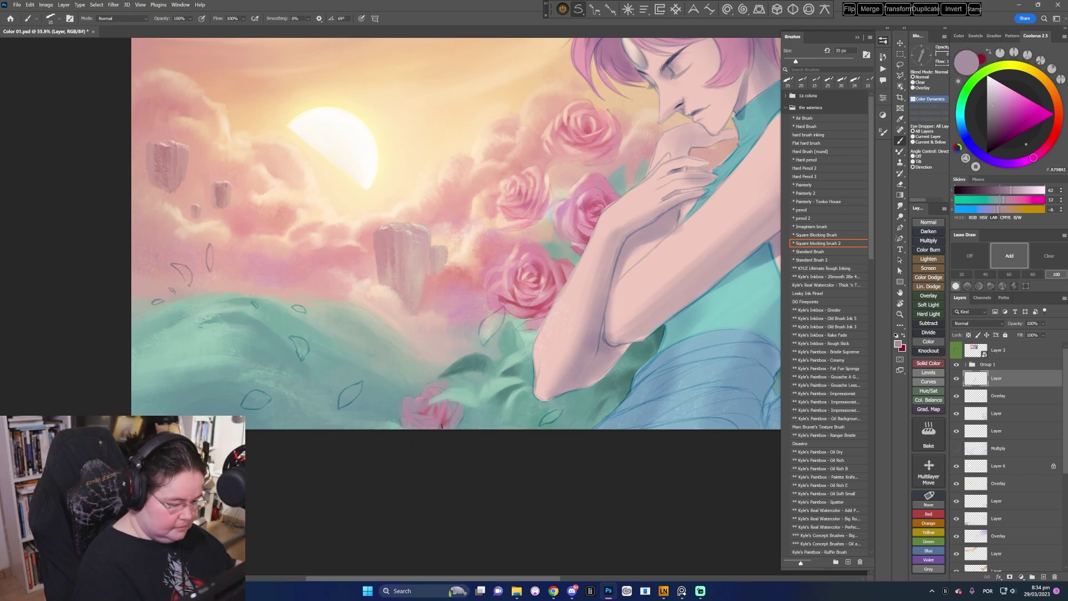
pyautogui.keyDown('alt'); pyautogui.click(447, 416); pyautogui.keyUp('alt')
pyautogui.keyDown('alt'); pyautogui.click(443, 422); pyautogui.keyUp('alt')
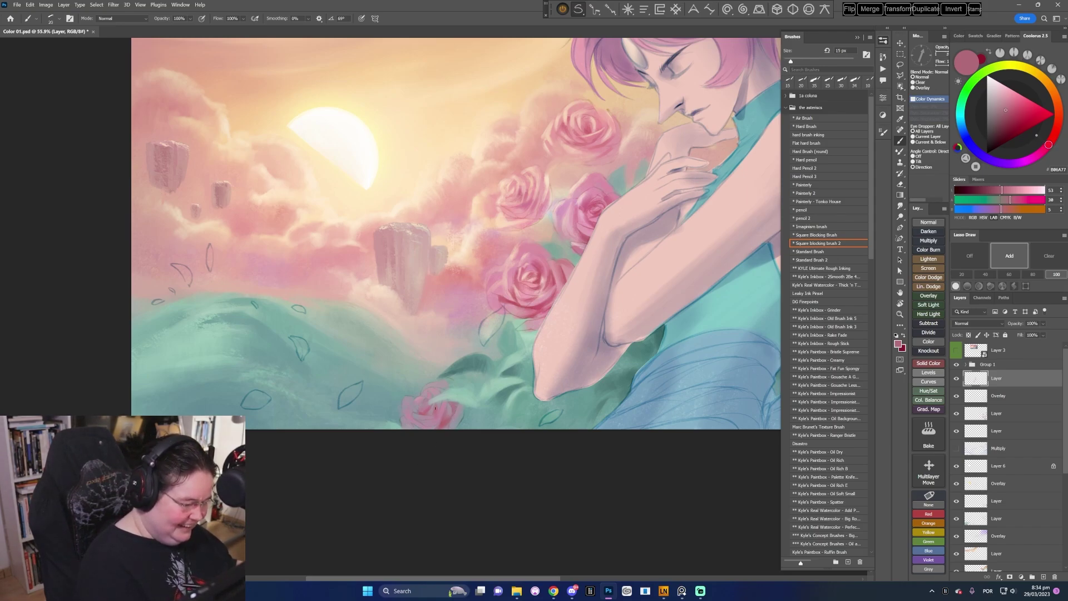
# - Rework the small bottom rose's petals with muted and mauve pinks picked from the colour wheel and canvas, using a 25 px brush
pyautogui.click(1004, 113)
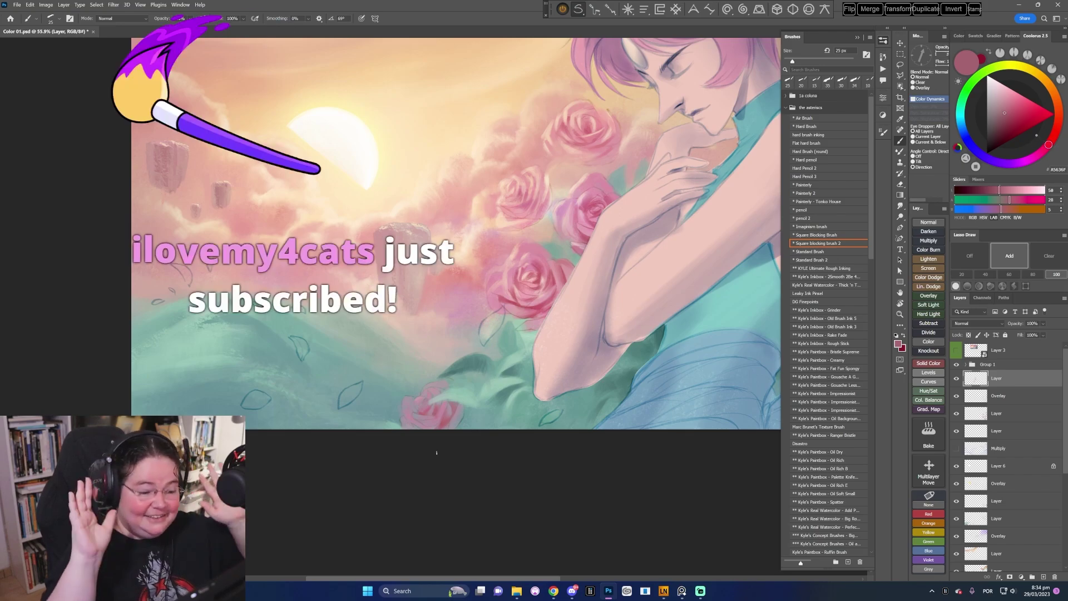
pyautogui.scroll(-1, 449, 446)
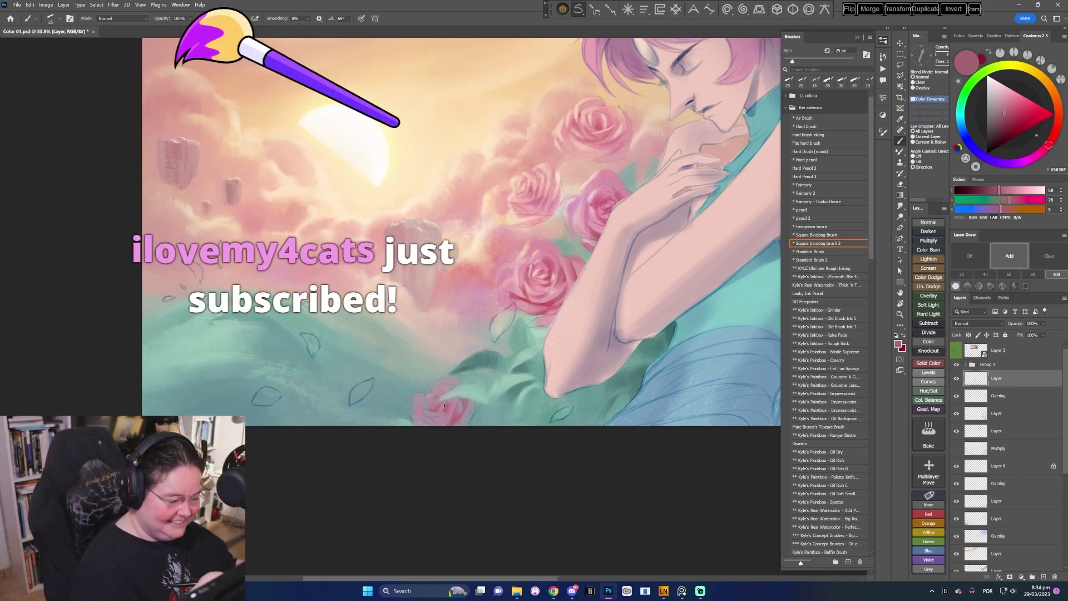
pyautogui.keyDown('alt'); pyautogui.click(453, 414); pyautogui.keyUp('alt')
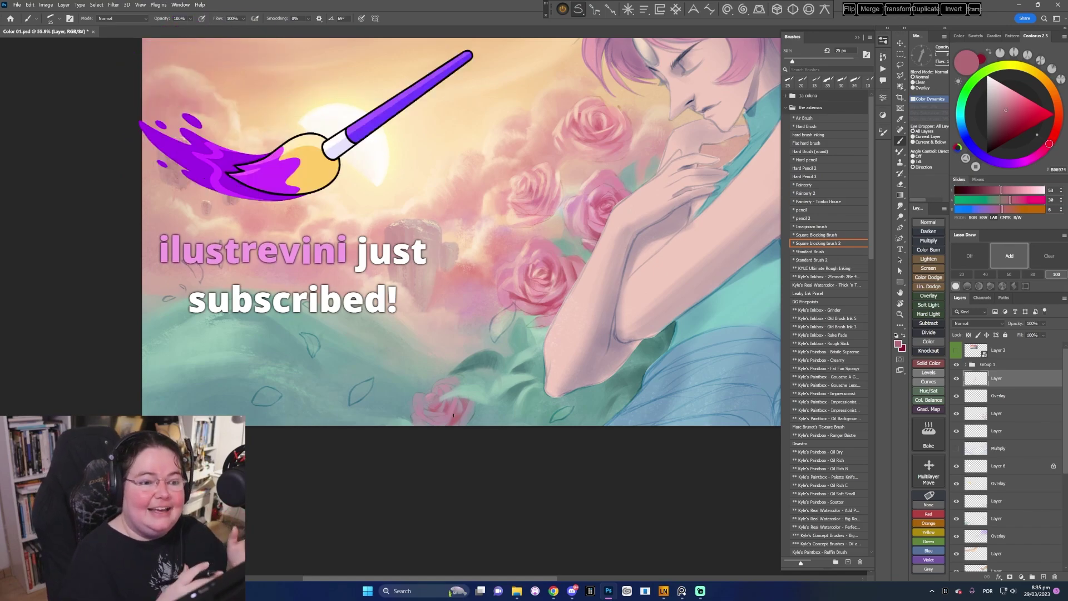
pyautogui.scroll(-1, 523, 451)
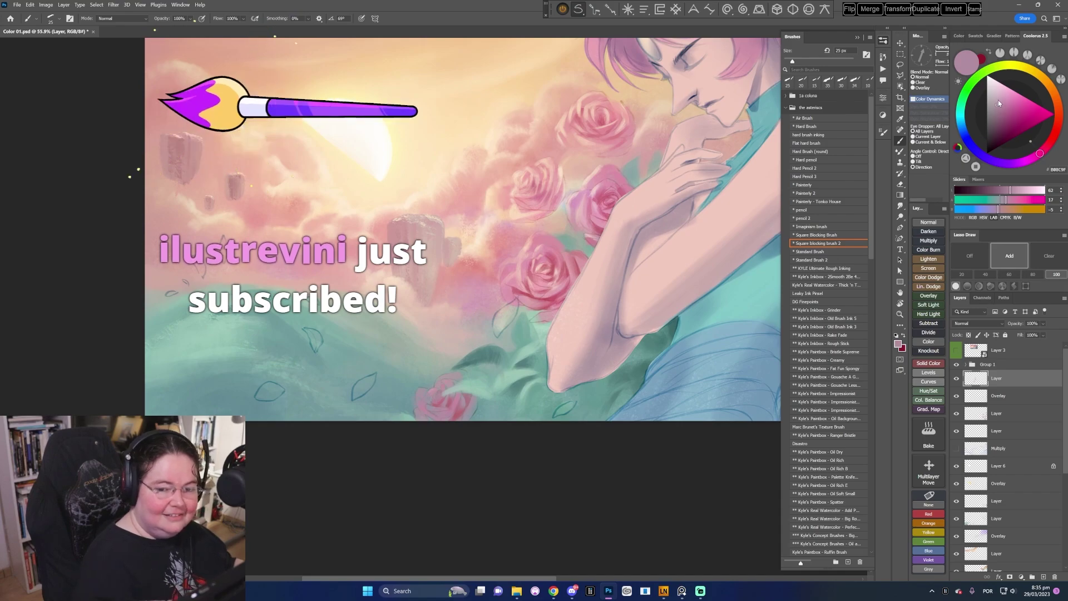
pyautogui.click(1040, 153)
pyautogui.click(1000, 105)
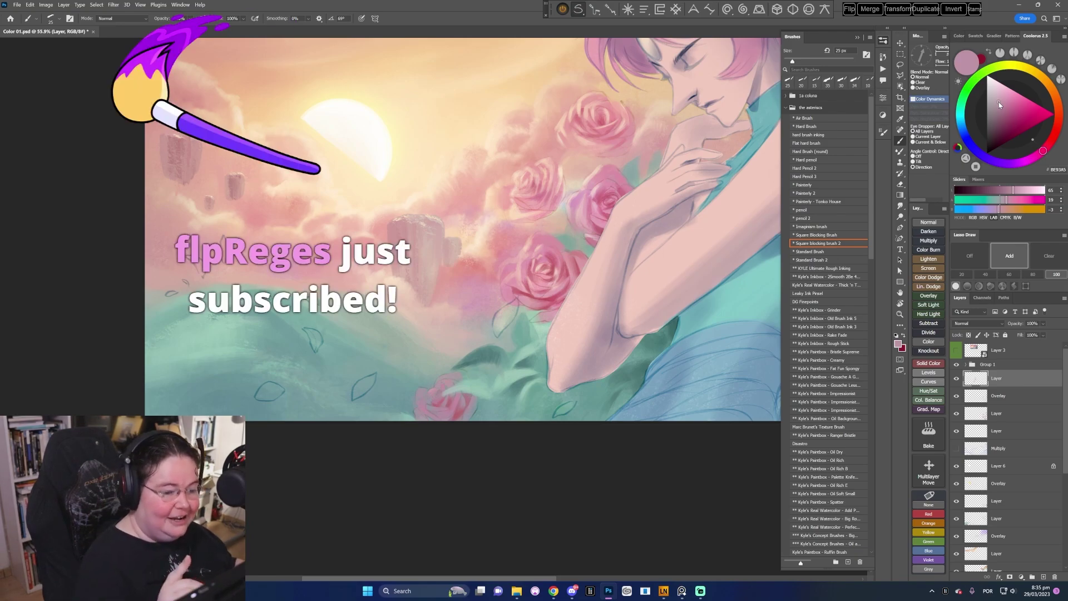
# - Retouch the mauve rose's upper petal edge with pale and mid pinks sampled around it, using a 25 px brush
pyautogui.keyDown('alt'); pyautogui.click(598, 169); pyautogui.keyUp('alt')
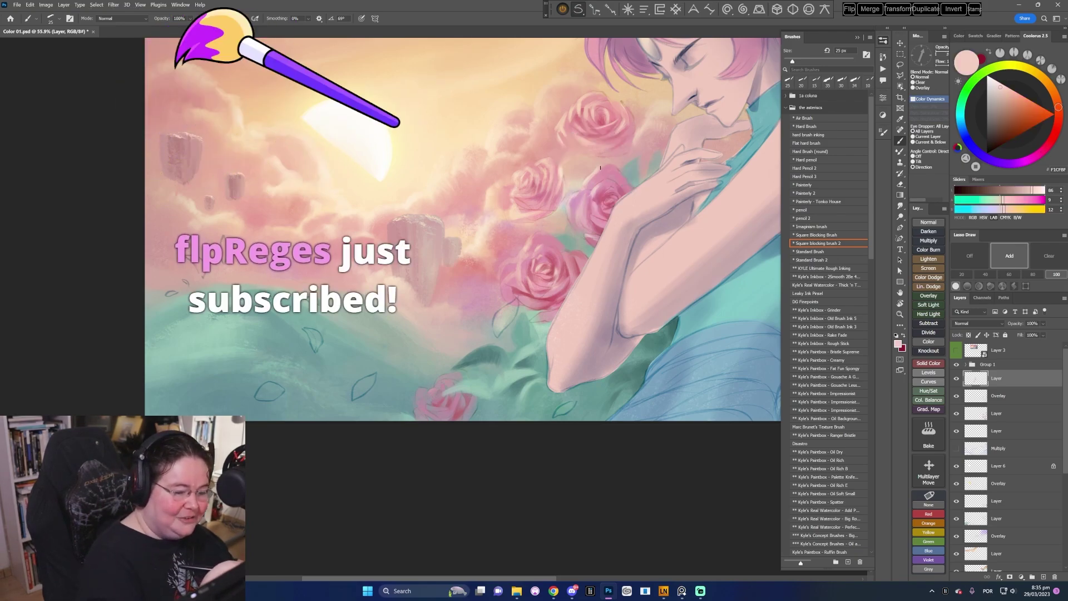
pyautogui.keyDown('alt'); pyautogui.click(607, 165); pyautogui.keyUp('alt')
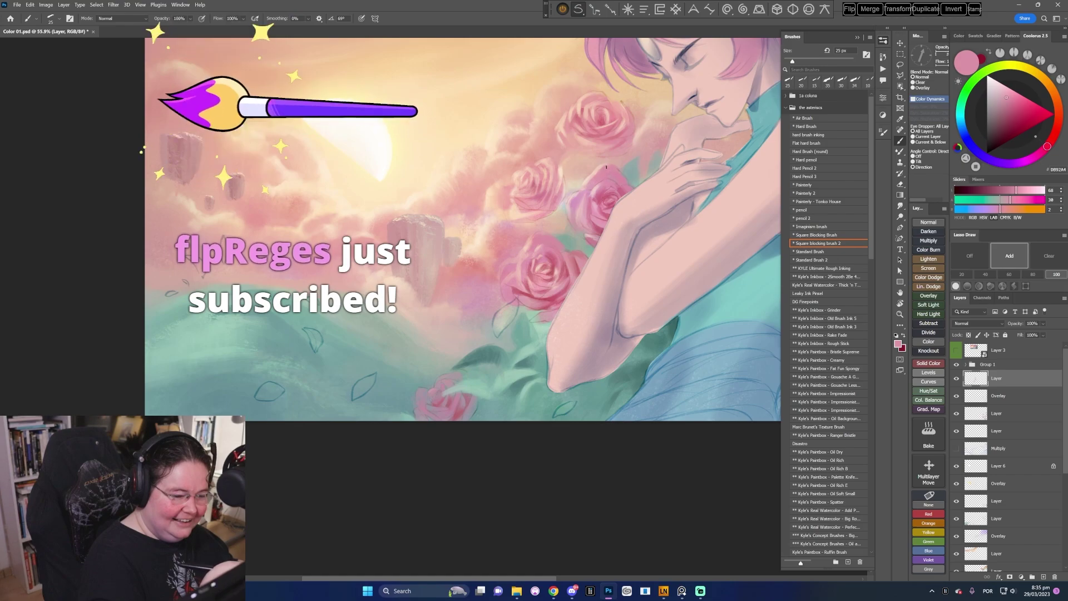
pyautogui.keyDown('alt'); pyautogui.click(595, 174); pyautogui.keyUp('alt')
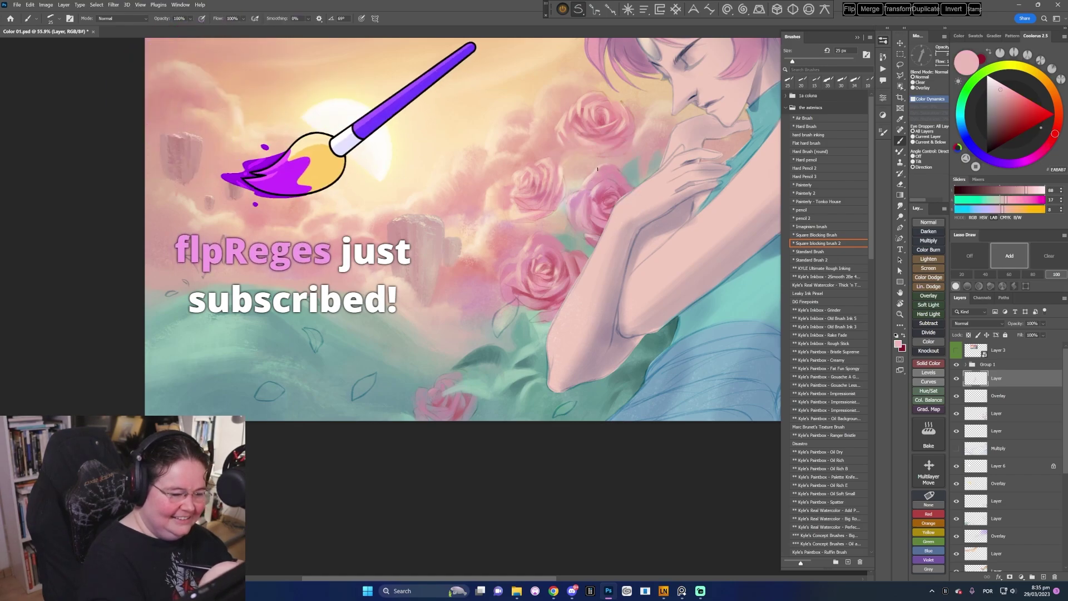
pyautogui.keyDown('alt'); pyautogui.click(591, 174); pyautogui.keyUp('alt')
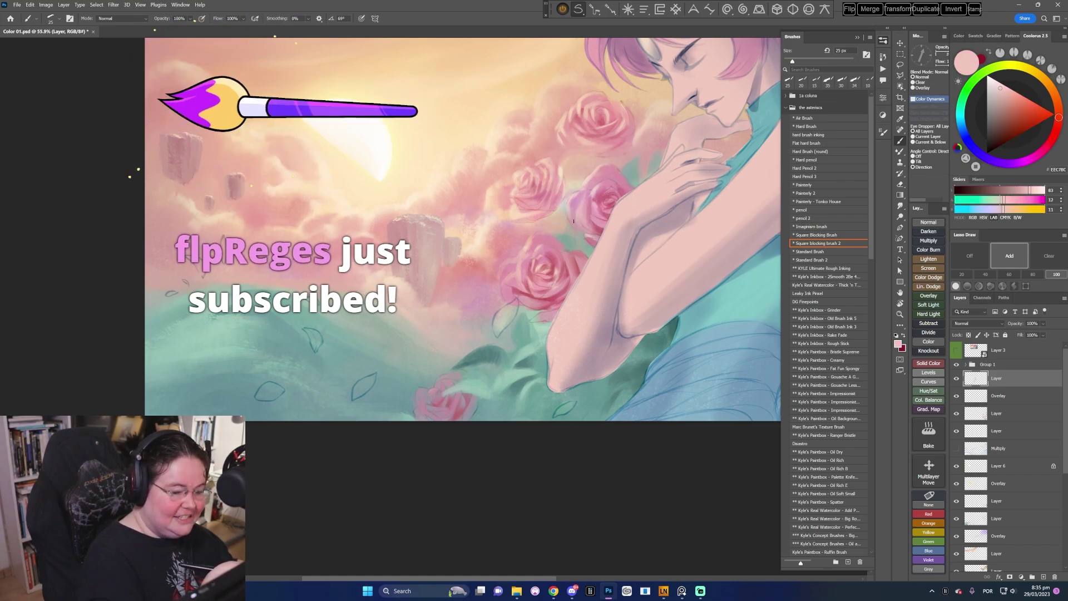
# - Retouch the small bottom rose's petals and folds with pale, mid and darker pinks picked from the wheel and canvas, using 15 to 25 px brushes
pyautogui.moveTo(1002, 94); pyautogui.dragTo(1005, 92)
pyautogui.keyDown('alt'); pyautogui.click(431, 390); pyautogui.keyUp('alt')
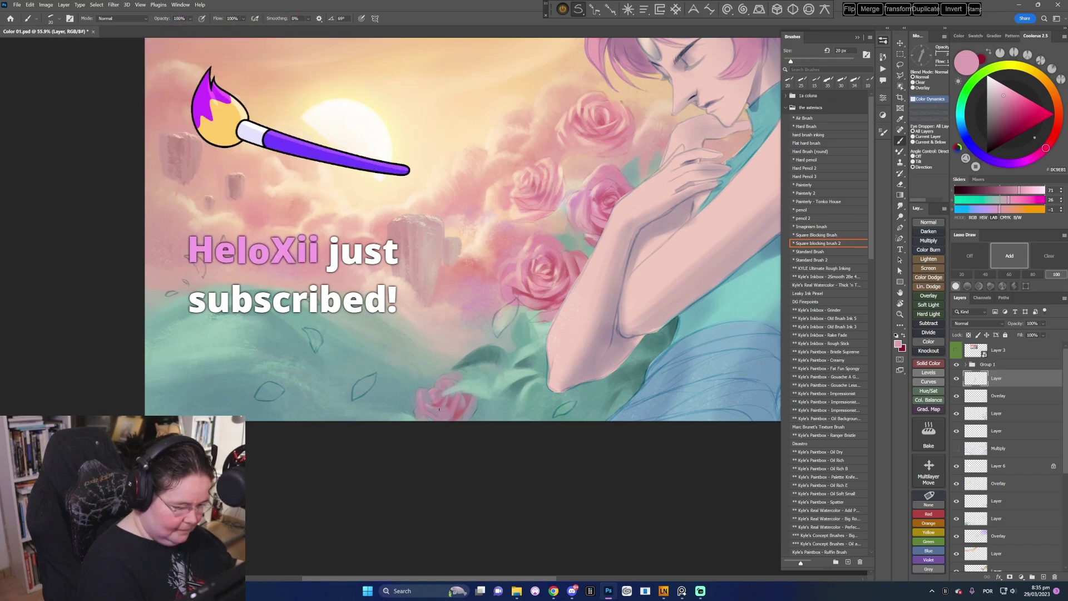
pyautogui.press('[')
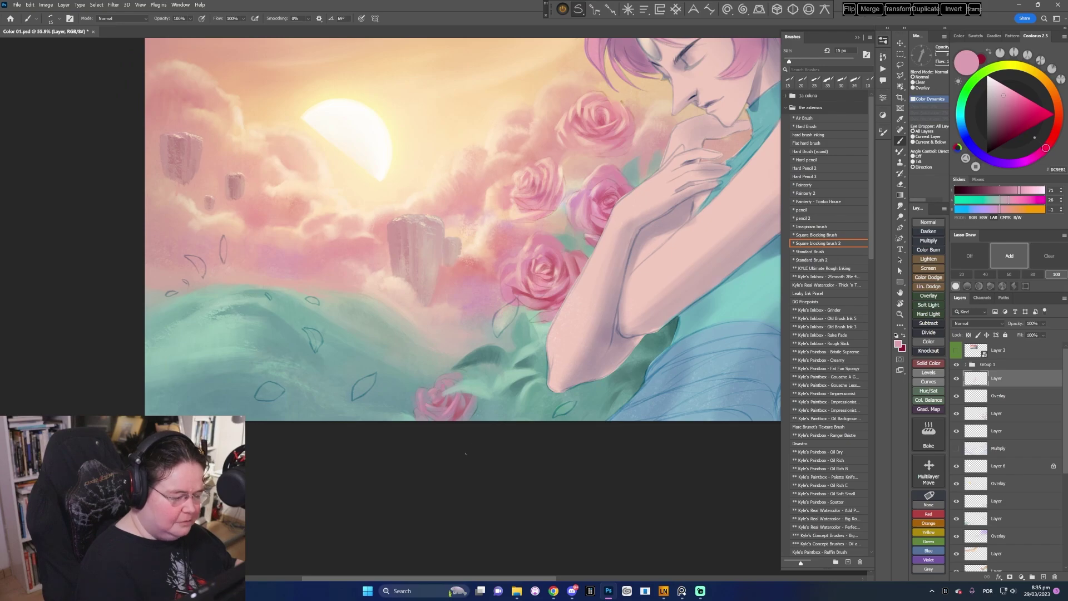
pyautogui.keyDown('alt'); pyautogui.click(457, 409); pyautogui.keyUp('alt')
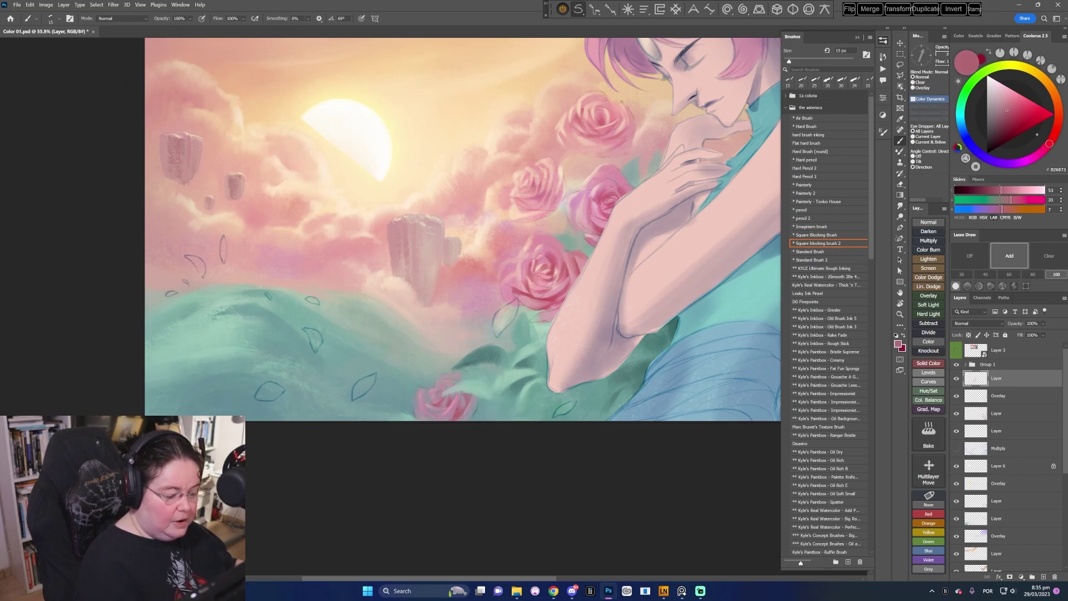
pyautogui.moveTo(1006, 114); pyautogui.dragTo(1005, 117)
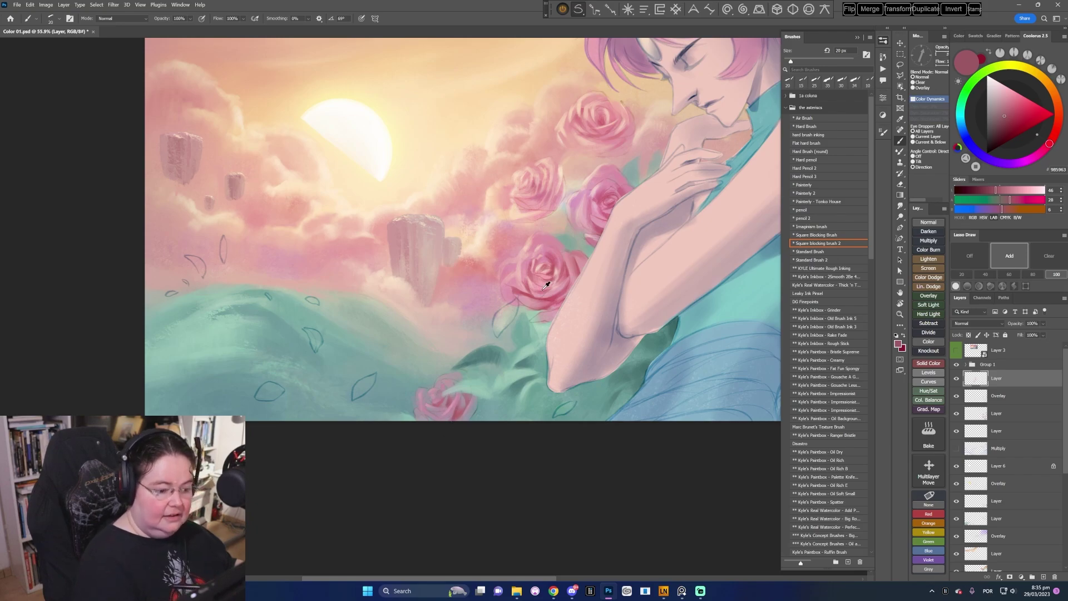
pyautogui.keyDown('alt'); pyautogui.click(526, 296); pyautogui.keyUp('alt')
pyautogui.press(']')
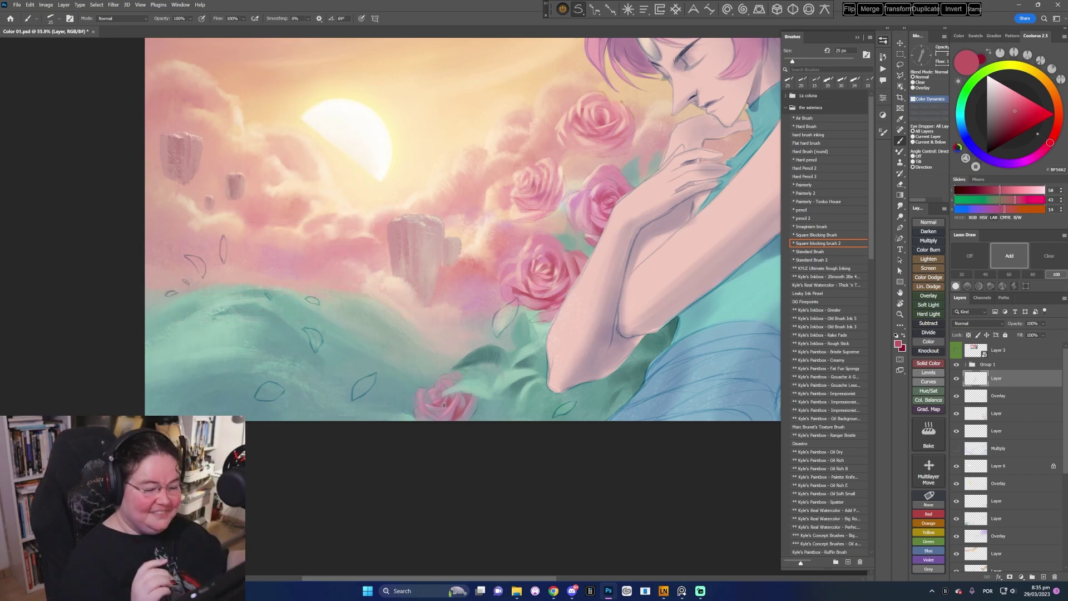
# - Refine the small bottom rose's upper petals with muted and lighter pinks sampled there and adjusted on the colour wheel, using a 15 px brush
pyautogui.hscroll(-1, 534, 461)
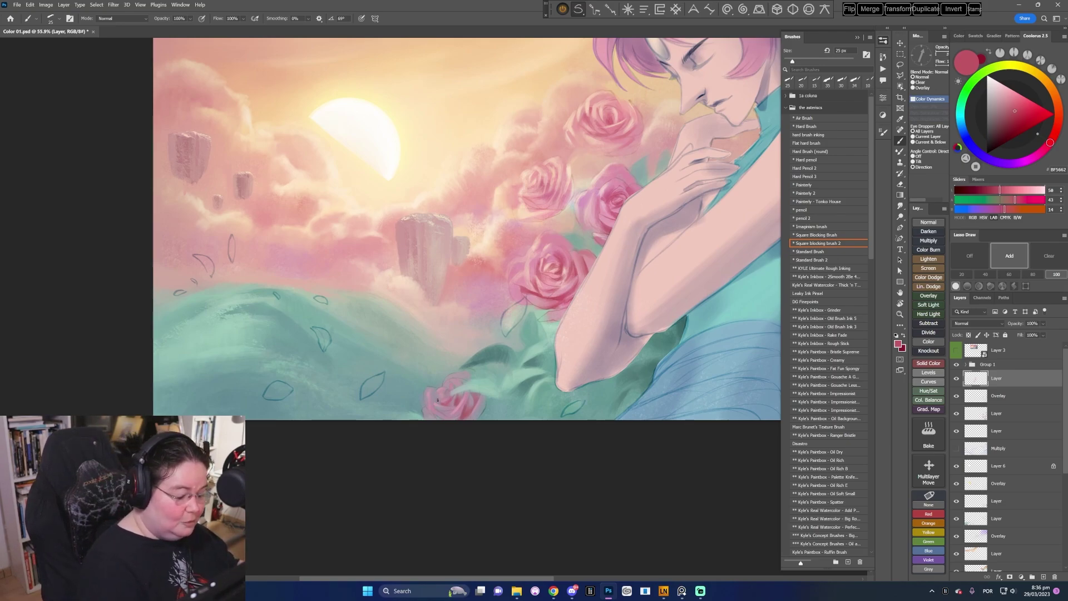
pyautogui.keyDown('alt'); pyautogui.click(437, 396); pyautogui.keyUp('alt')
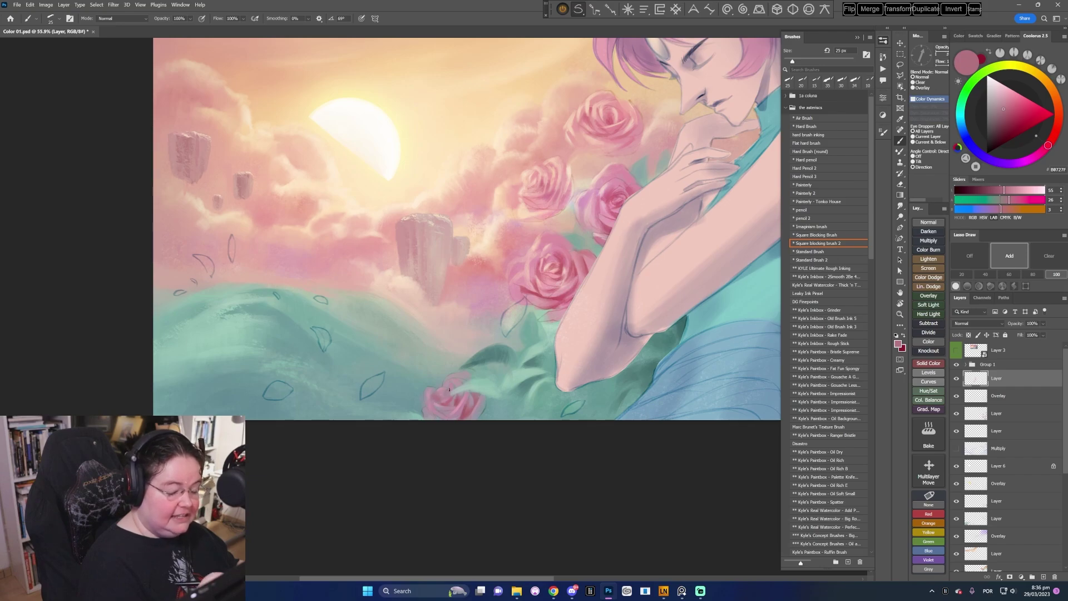
pyautogui.moveTo(999, 114); pyautogui.dragTo(1002, 115)
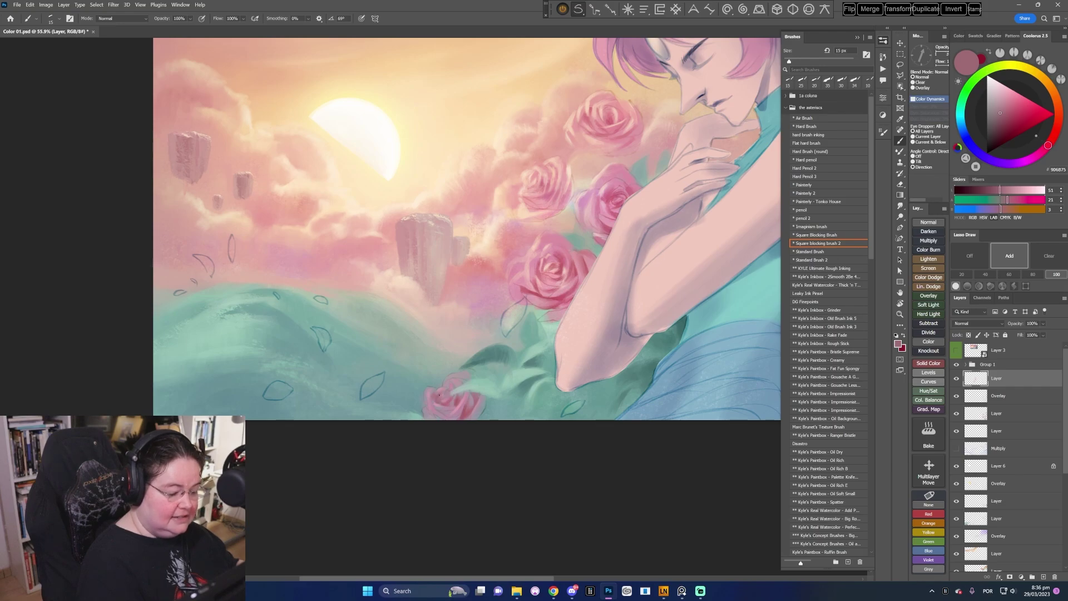
pyautogui.keyDown('alt'); pyautogui.click(440, 396); pyautogui.keyUp('alt')
pyautogui.click(1003, 105)
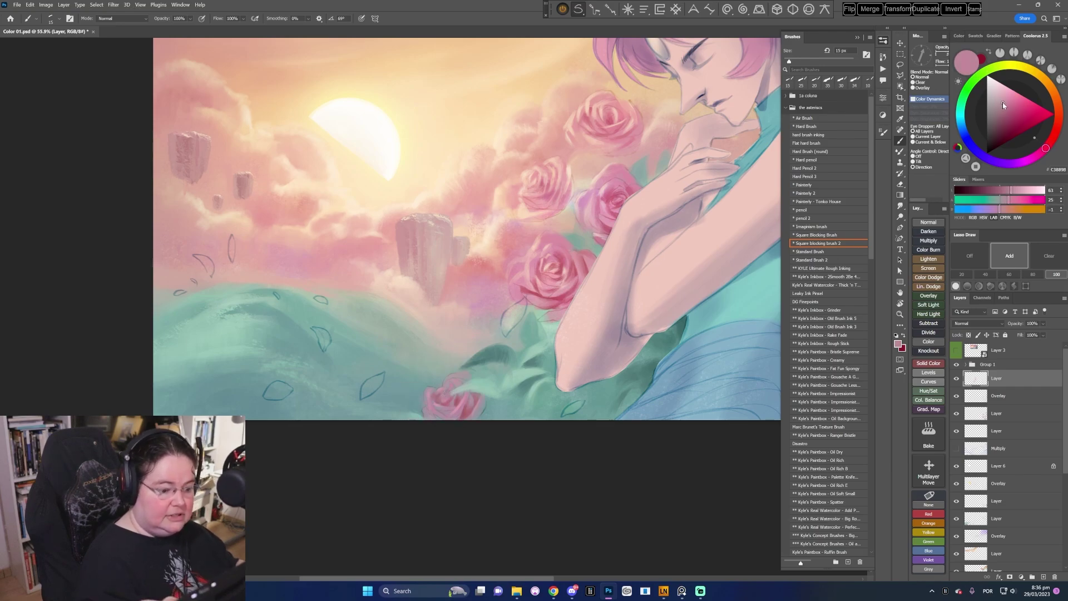
pyautogui.keyDown('alt'); pyautogui.click(439, 390); pyautogui.keyUp('alt')
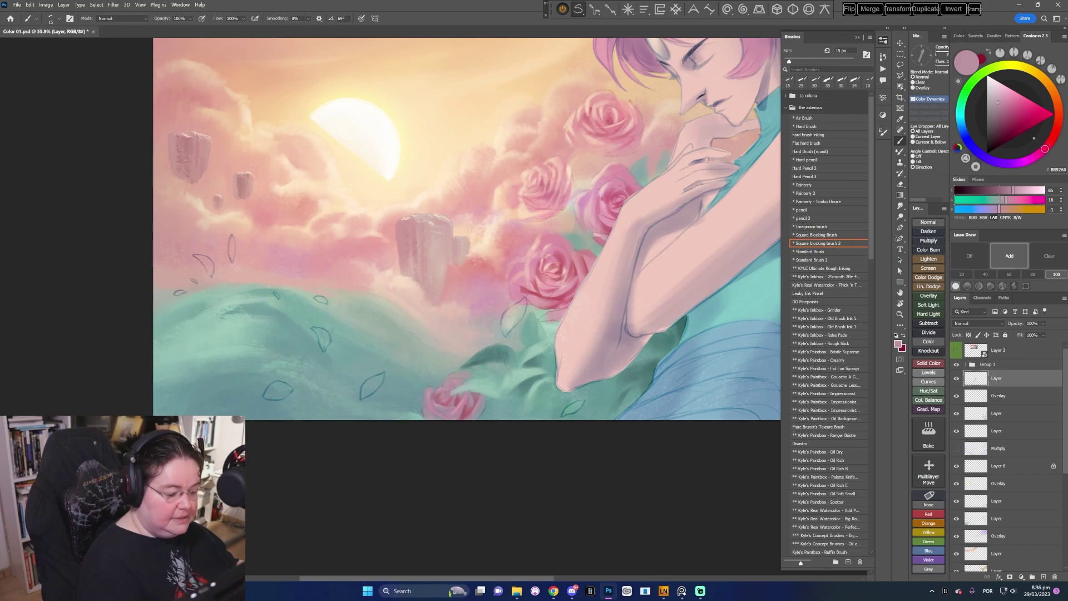
pyautogui.click(1001, 102)
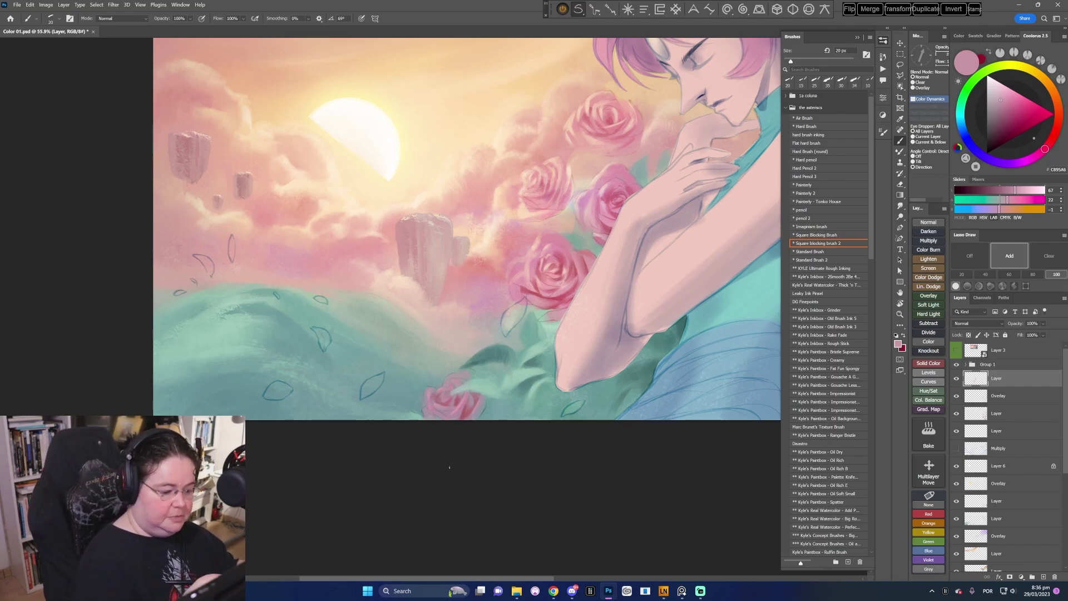
# - Soften the small bottom rose's outer edges with sampled mauve, pink and grey-blue tones, using a 20 px brush
pyautogui.keyDown('alt'); pyautogui.click(425, 413); pyautogui.keyUp('alt')
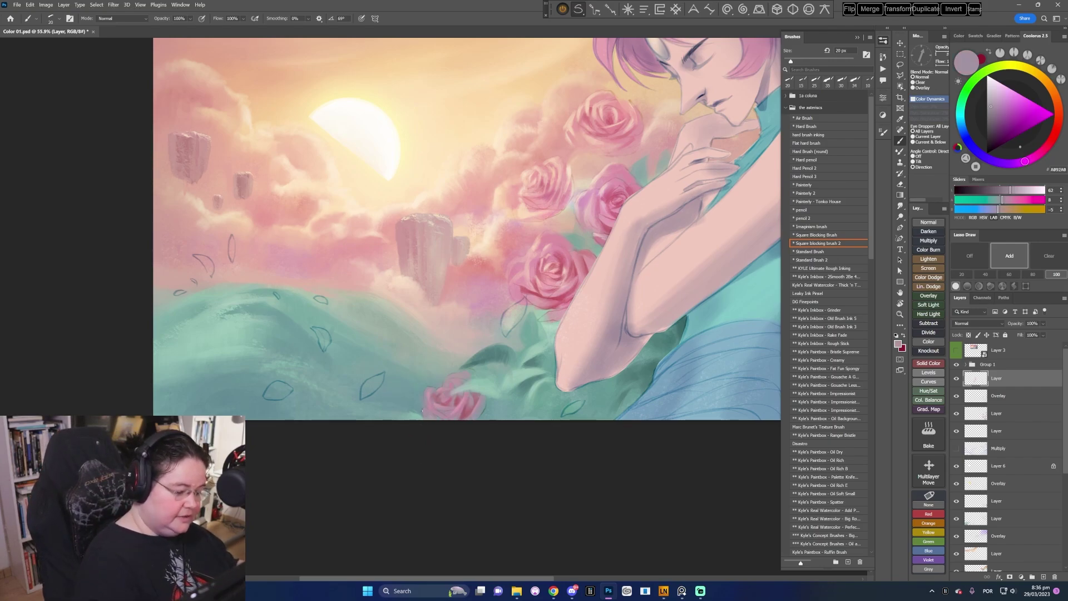
pyautogui.keyDown('alt'); pyautogui.click(458, 400); pyautogui.keyUp('alt')
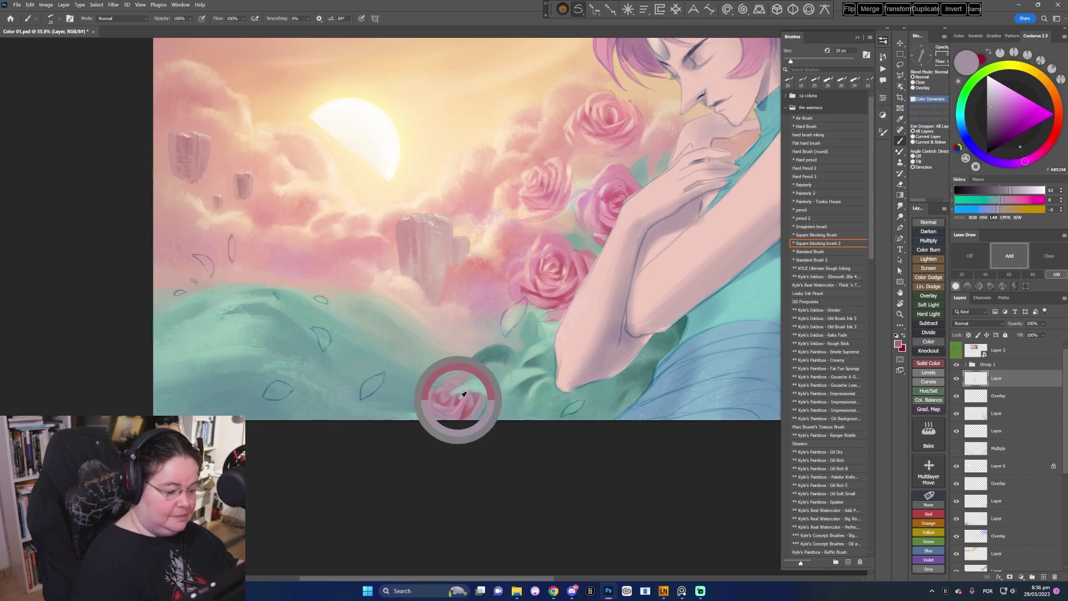
pyautogui.keyDown('alt'); pyautogui.click(434, 414); pyautogui.keyUp('alt')
pyautogui.keyDown('alt'); pyautogui.click(443, 406); pyautogui.keyUp('alt')
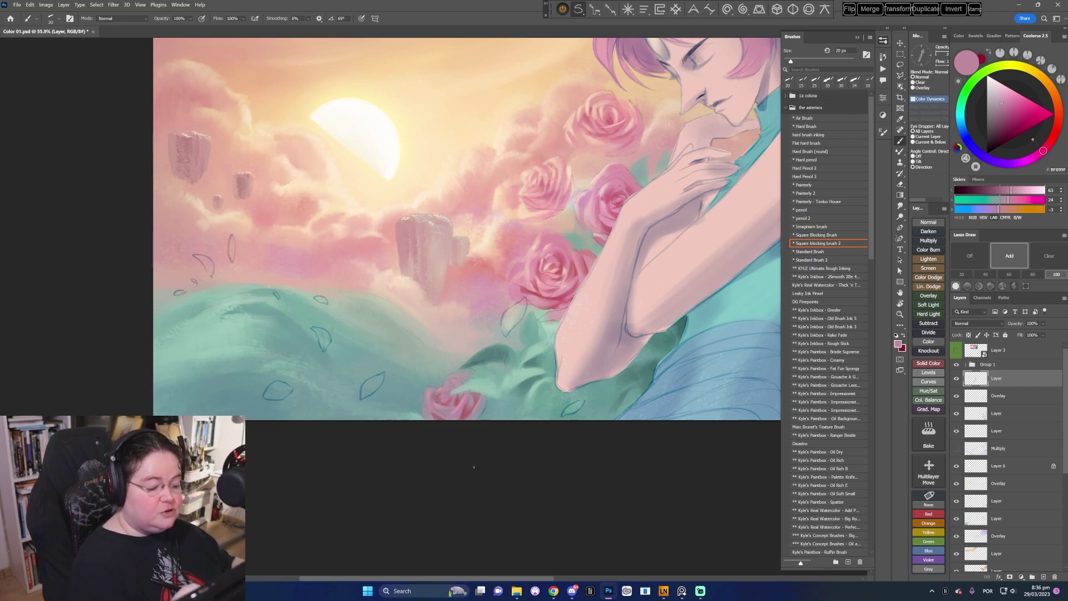
pyautogui.keyDown('alt'); pyautogui.click(483, 407); pyautogui.keyUp('alt')
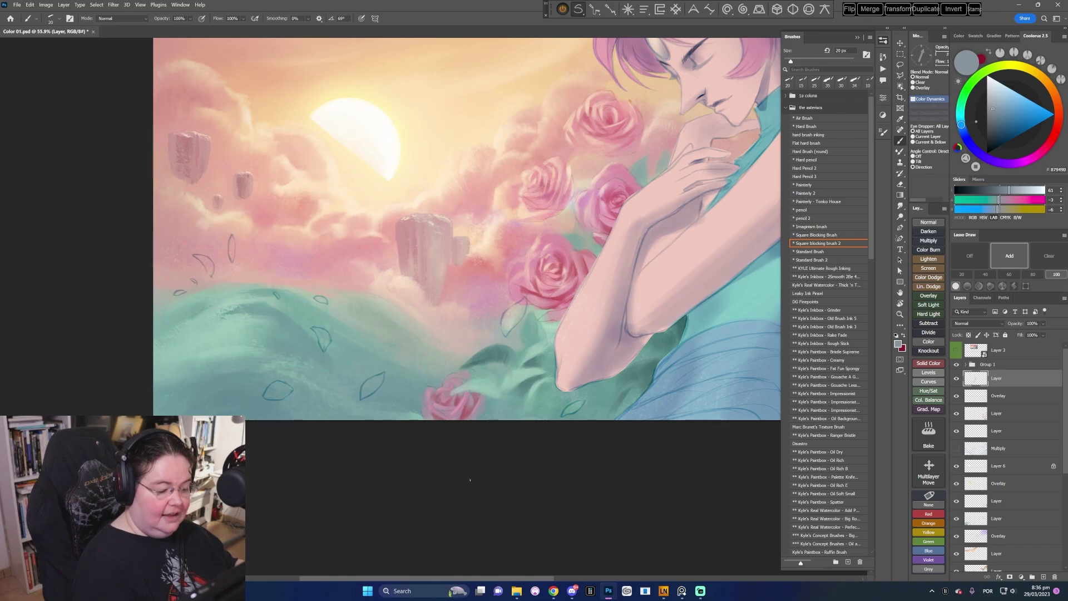
# - Darken the small bottom rose's inner folds with deep pinks, using a 15 px brush
pyautogui.keyDown('alt'); pyautogui.click(452, 400); pyautogui.keyUp('alt')
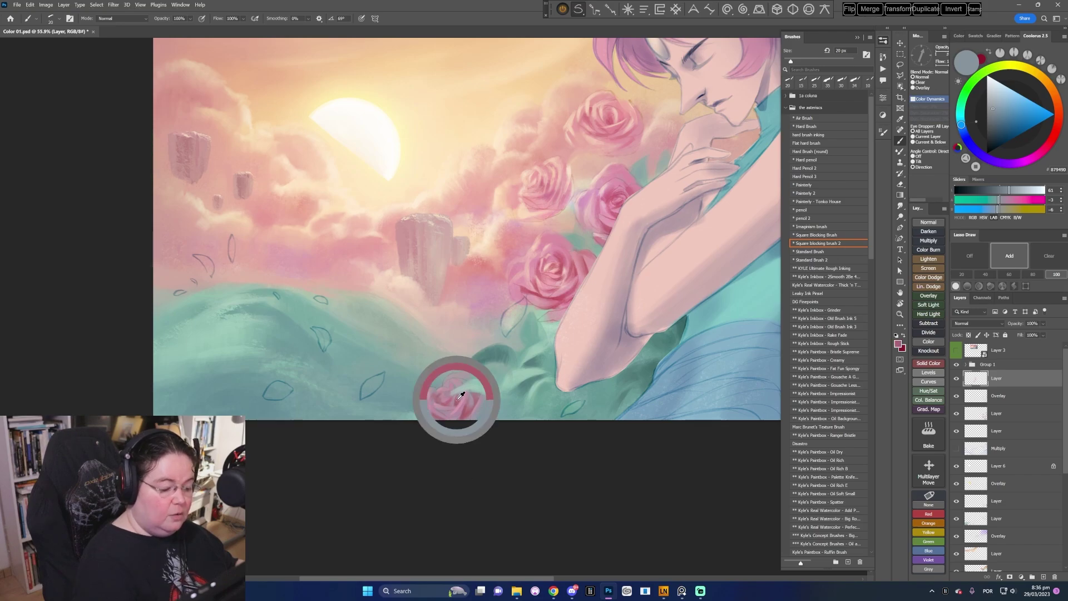
pyautogui.click(1008, 115)
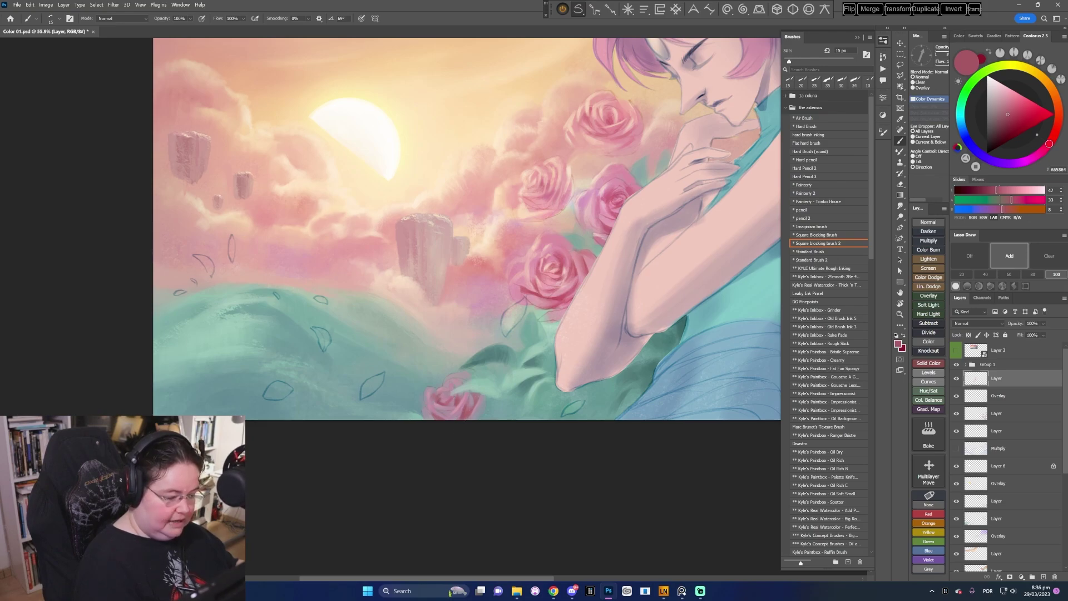
pyautogui.keyDown('alt'); pyautogui.click(464, 410); pyautogui.keyUp('alt')
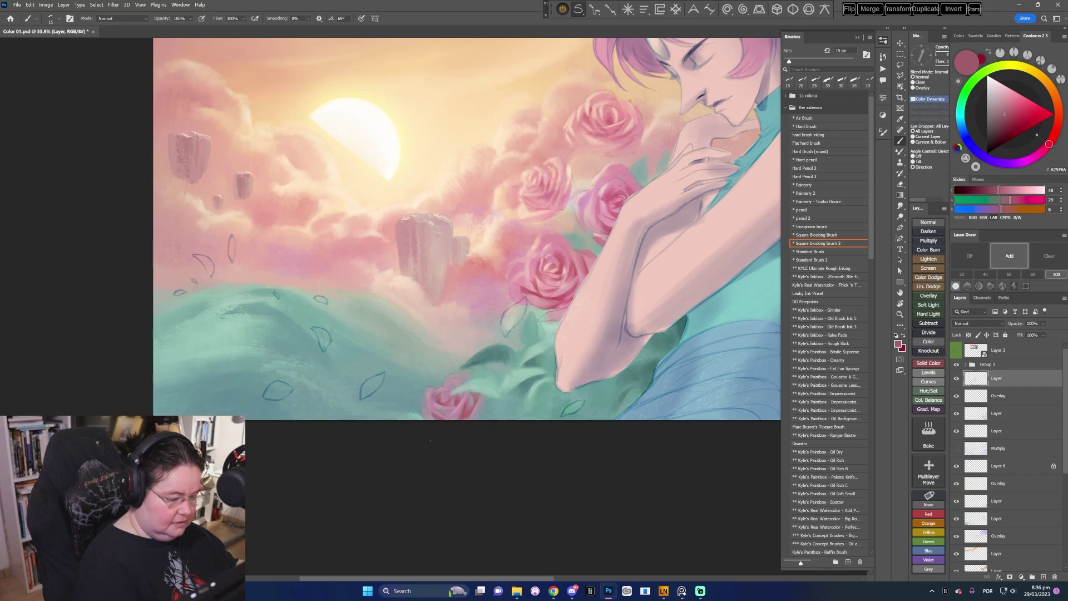
# - Retouch the upper and outer petal edges of the lower-right corner rose with sampled pinks and mauve, using a 30 px brush
pyautogui.moveTo(430, 440); pyautogui.dragTo(488, 426)
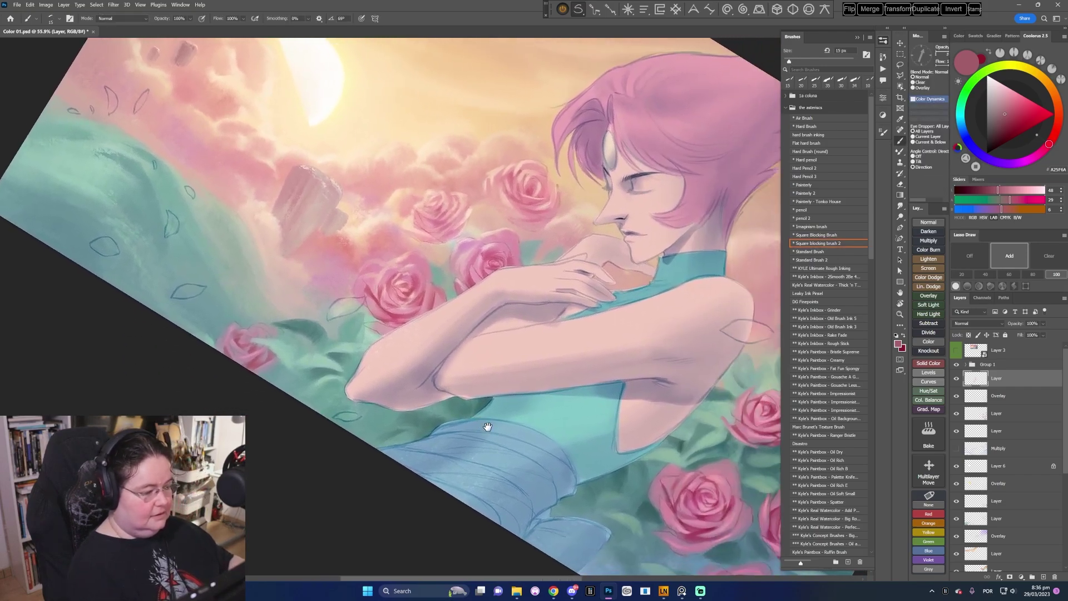
pyautogui.press('Escape')
pyautogui.scroll(-3, 557, 426)
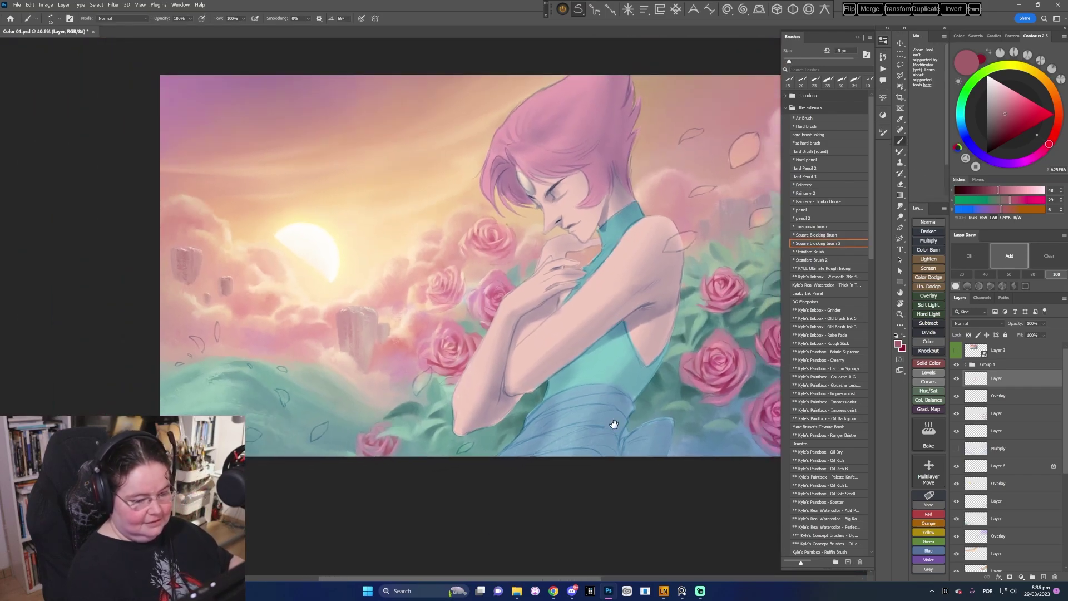
pyautogui.moveTo(613, 425)
pyautogui.mouseDown()
pyautogui.moveTo(533, 440)
pyautogui.moveTo(635, 401)
pyautogui.moveTo(678, 423)
pyautogui.mouseUp()
pyautogui.press('r')
pyautogui.press('z')
pyautogui.press('b')
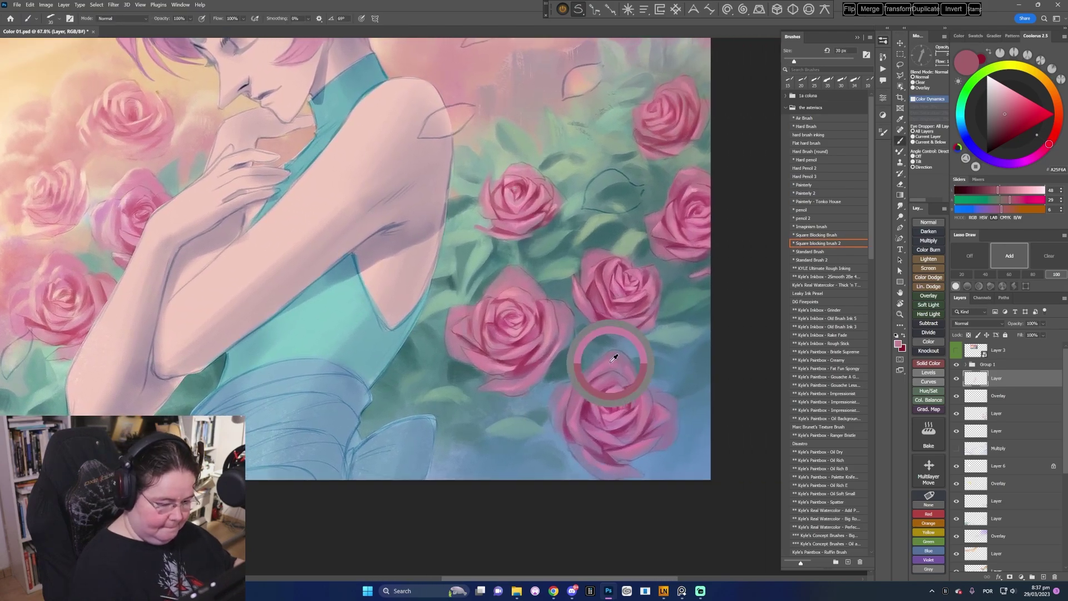
pyautogui.keyDown('alt'); pyautogui.click(613, 358); pyautogui.keyUp('alt')
pyautogui.keyDown('alt'); pyautogui.click(613, 359); pyautogui.keyUp('alt')
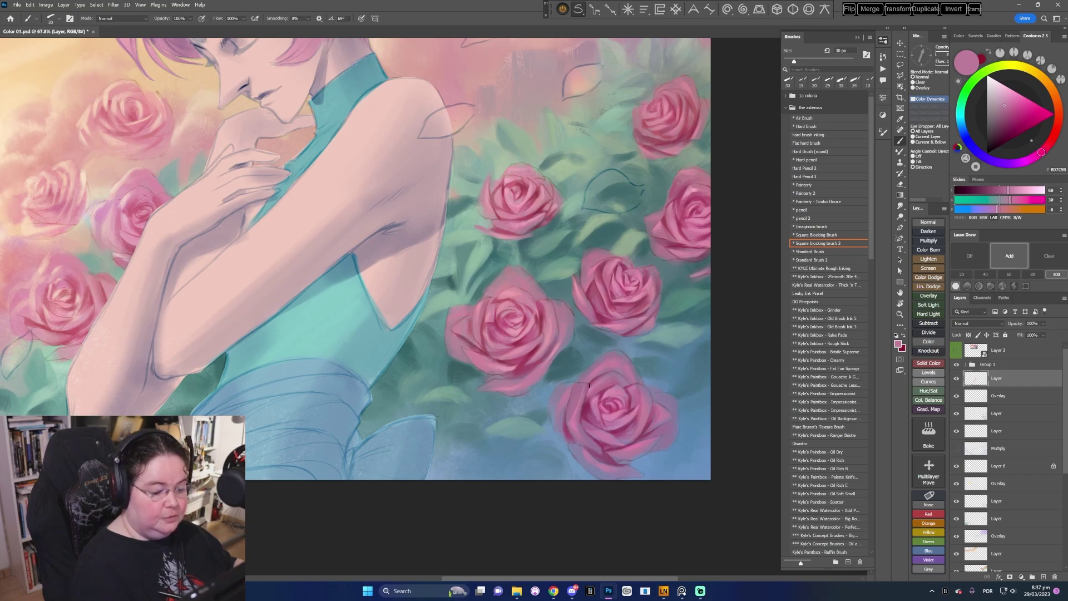
pyautogui.keyDown('alt'); pyautogui.click(611, 360); pyautogui.keyUp('alt')
pyautogui.keyDown('alt'); pyautogui.click(613, 365); pyautogui.keyUp('alt')
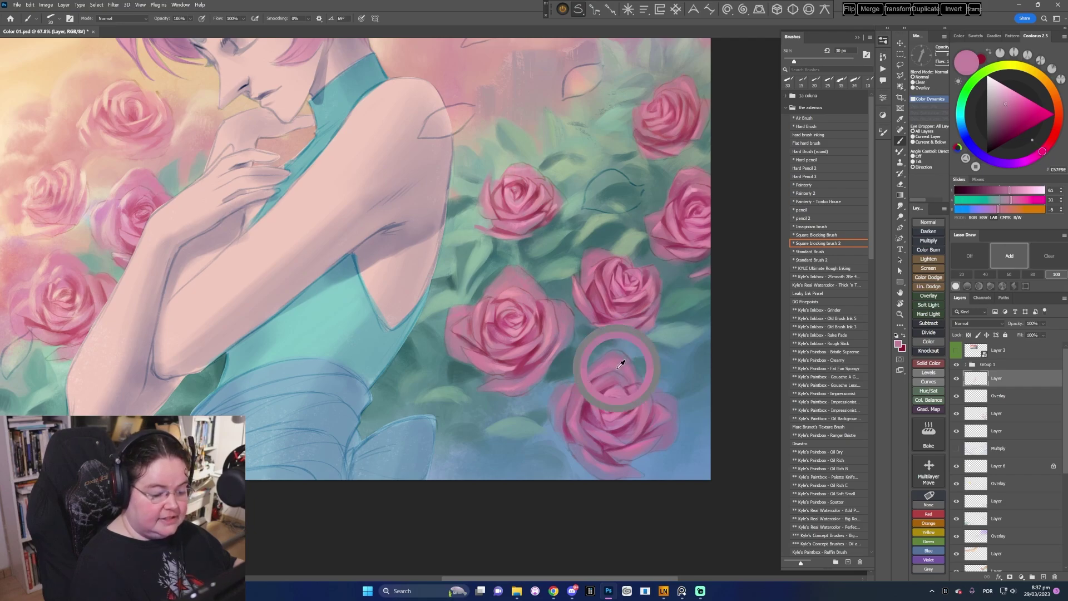
pyautogui.keyDown('alt'); pyautogui.click(607, 358); pyautogui.keyUp('alt')
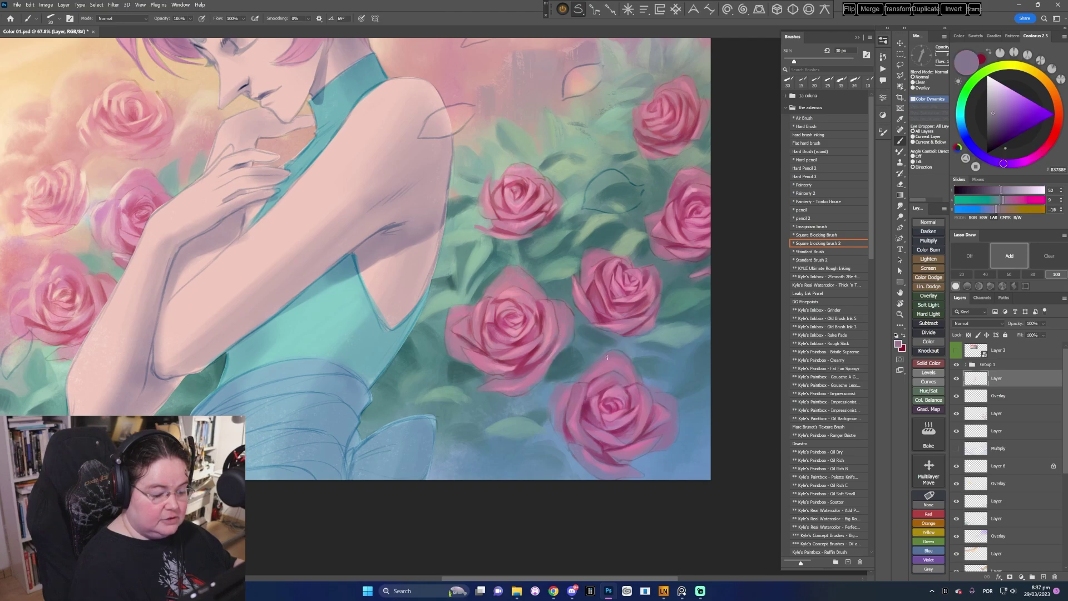
pyautogui.keyDown('alt'); pyautogui.click(586, 378); pyautogui.keyUp('alt')
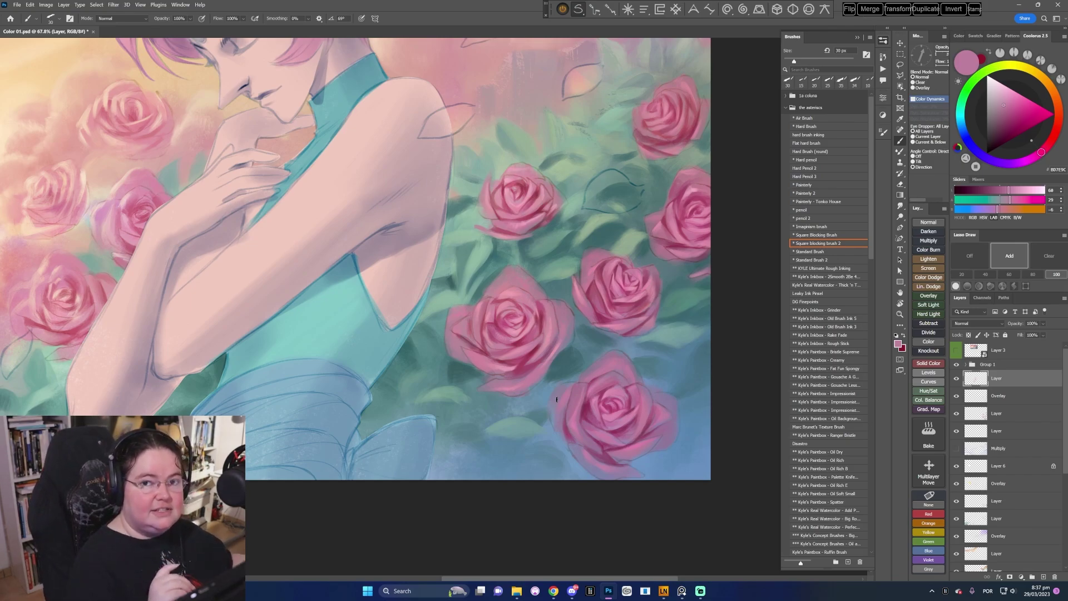
# - Define the petals of the rose directly above the lower-right corner rose with sampled mid and dark pinks, using a 15 px brush
pyautogui.hscroll(-1, 557, 399)
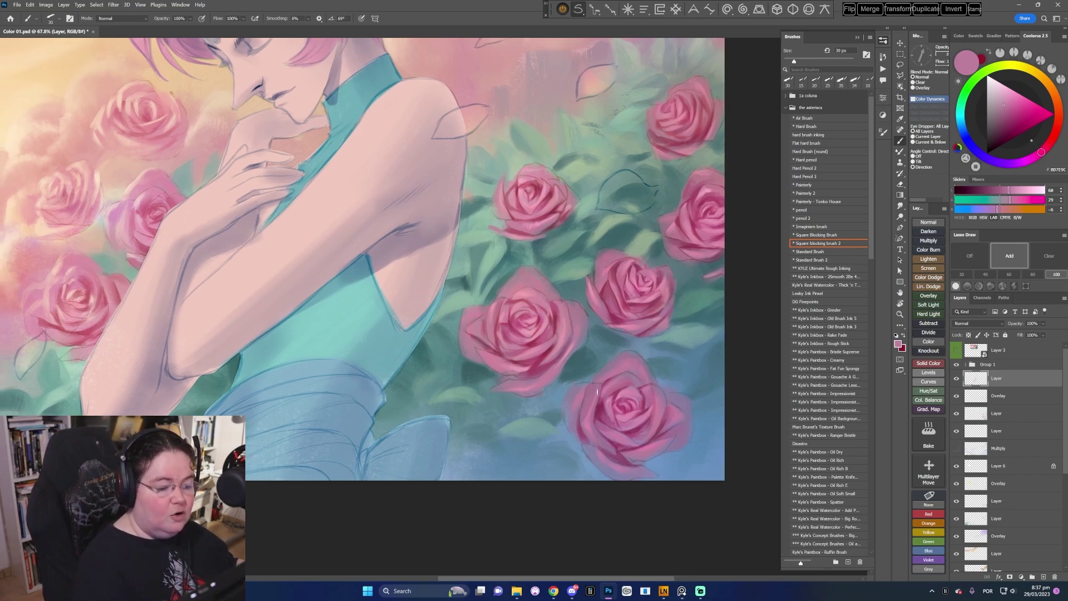
pyautogui.keyDown('alt'); pyautogui.click(601, 261); pyautogui.keyUp('alt')
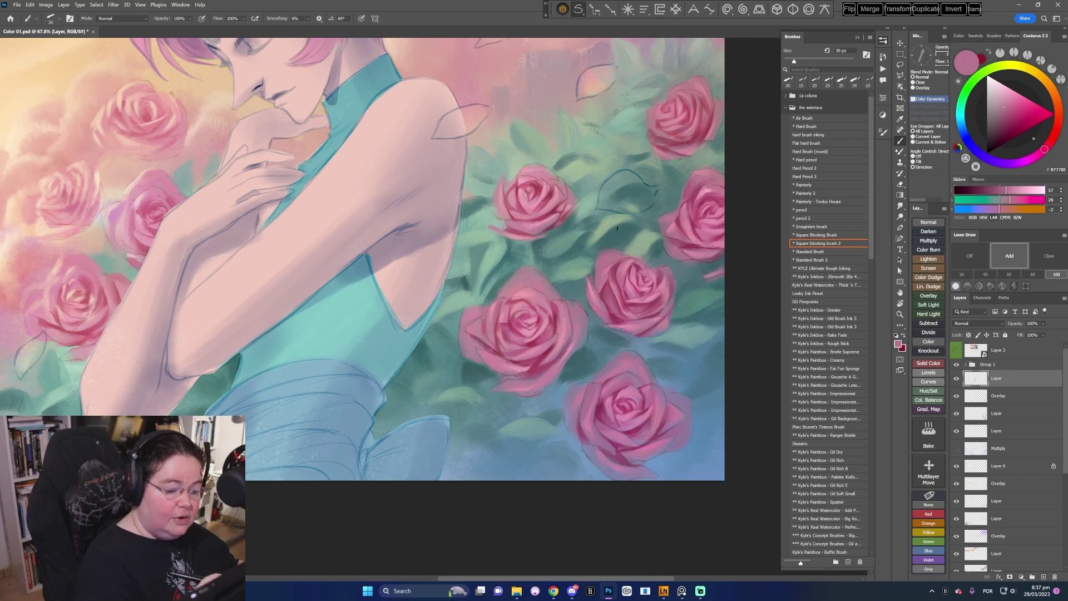
pyautogui.keyDown('alt'); pyautogui.click(620, 265); pyautogui.keyUp('alt')
pyautogui.press('[')
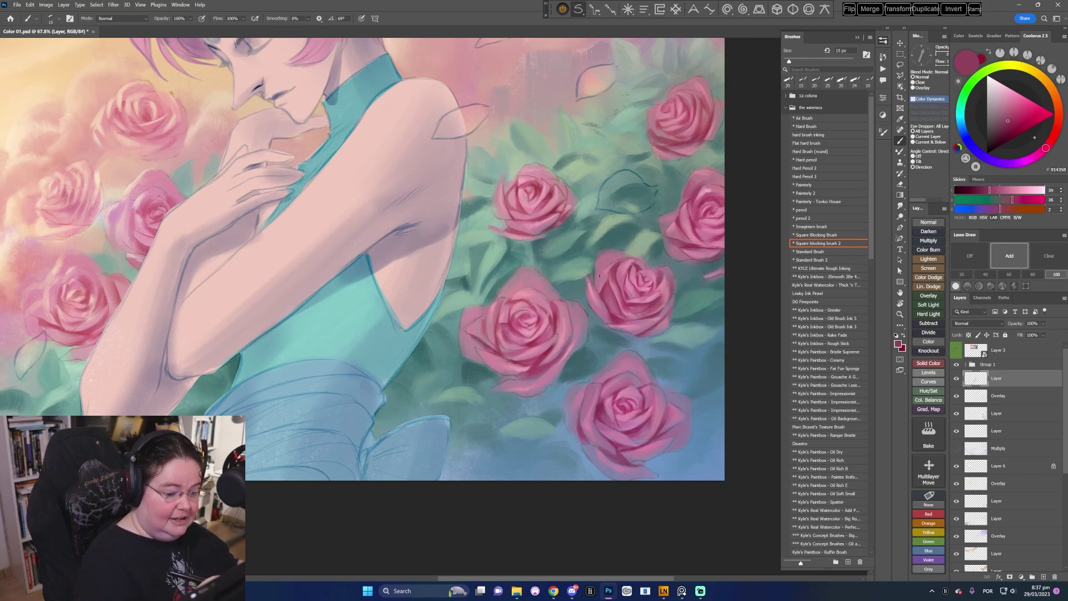
pyautogui.keyDown('alt'); pyautogui.click(601, 271); pyautogui.keyUp('alt')
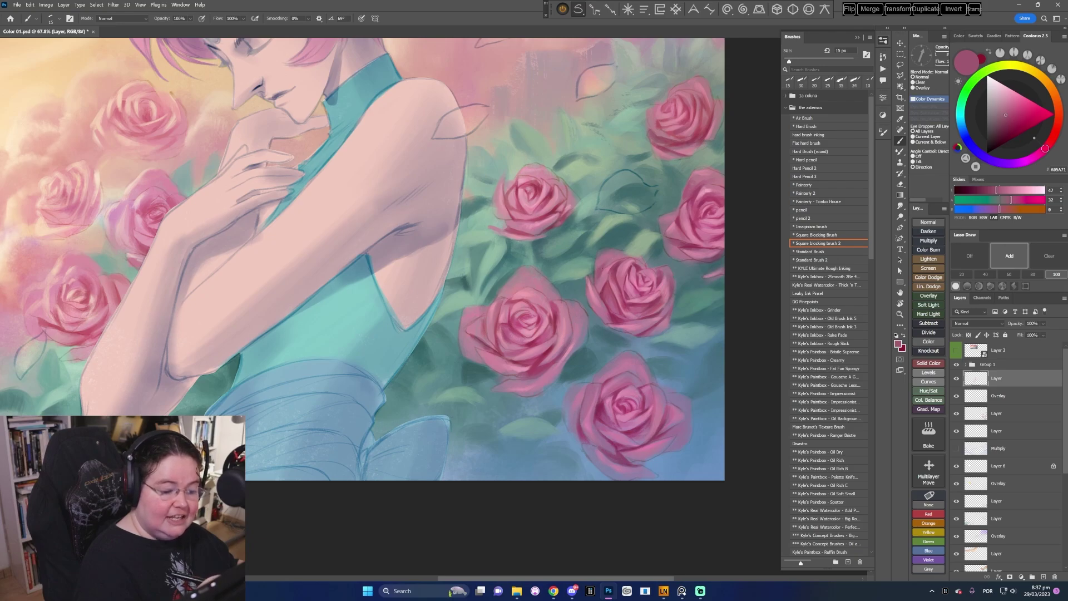
# - Examine the roses around the figure across the whole illustration
pyautogui.moveTo(615, 256); pyautogui.dragTo(557, 465)
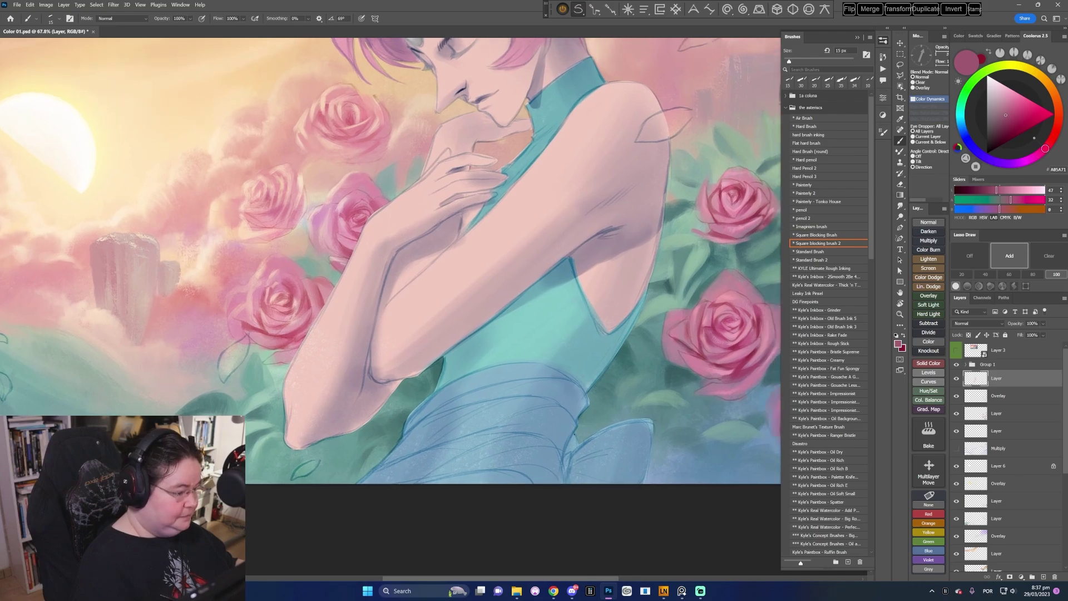
pyautogui.press('z')
pyautogui.keyDown('alt'); pyautogui.click(590, 453); pyautogui.keyUp('alt')
pyautogui.keyDown('alt'); pyautogui.click(620, 440); pyautogui.keyUp('alt')
pyautogui.press('b')
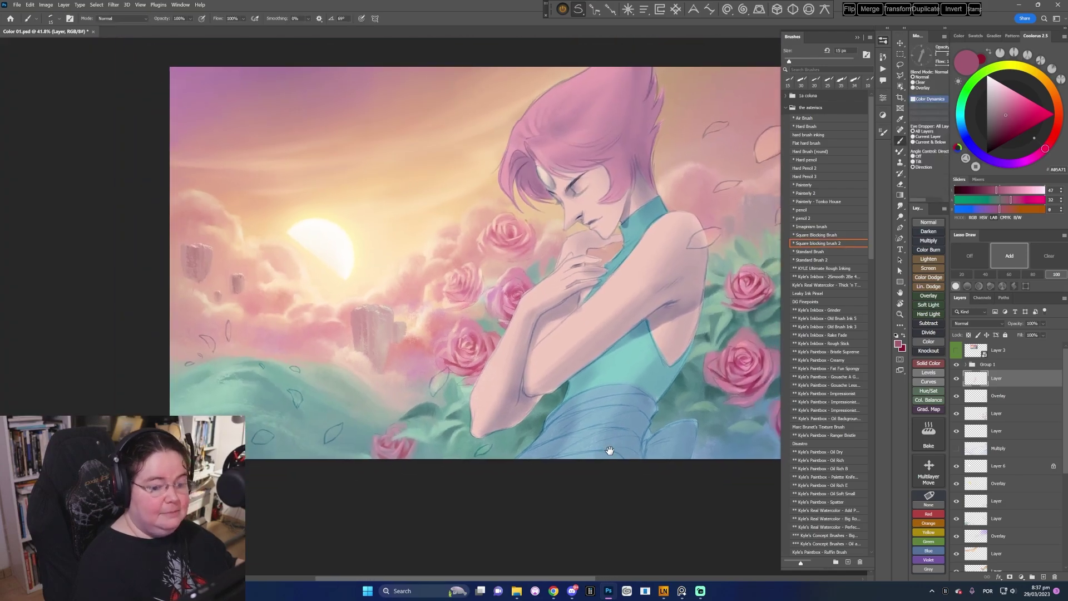
pyautogui.moveTo(620, 440); pyautogui.dragTo(609, 452)
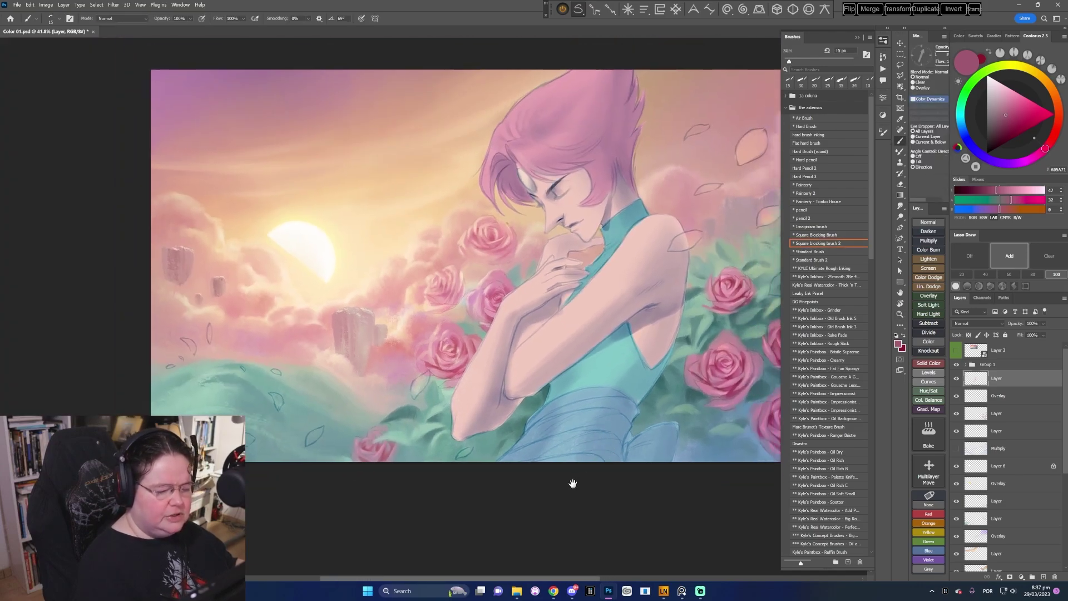
pyautogui.moveTo(572, 484); pyautogui.dragTo(558, 480)
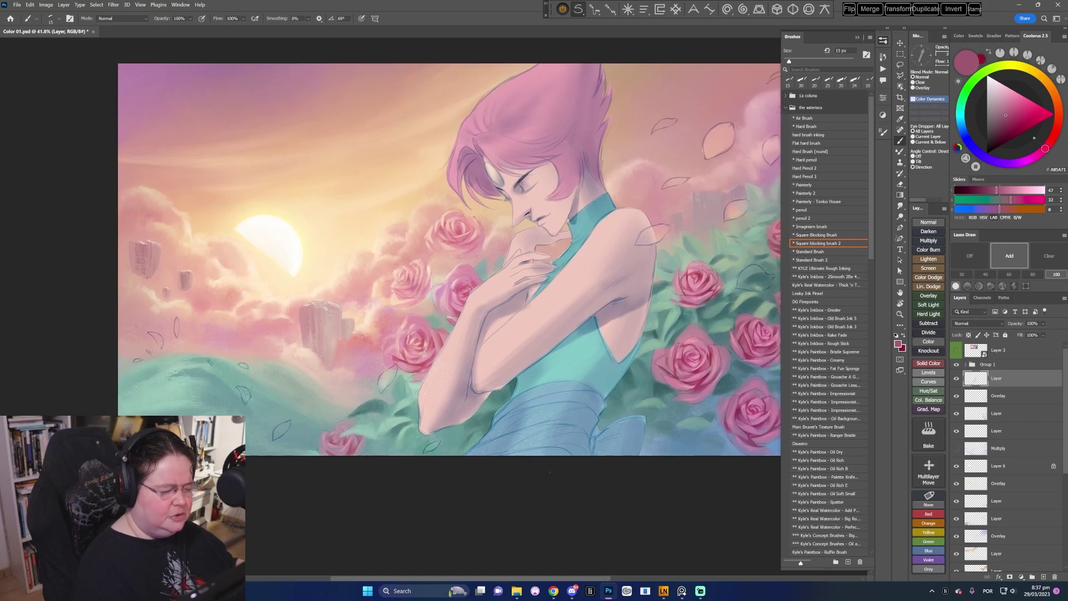
# - Touch up the small bottom rose with a sampled dusty pink, using a 20 px brush
pyautogui.scroll(4, 478, 452)
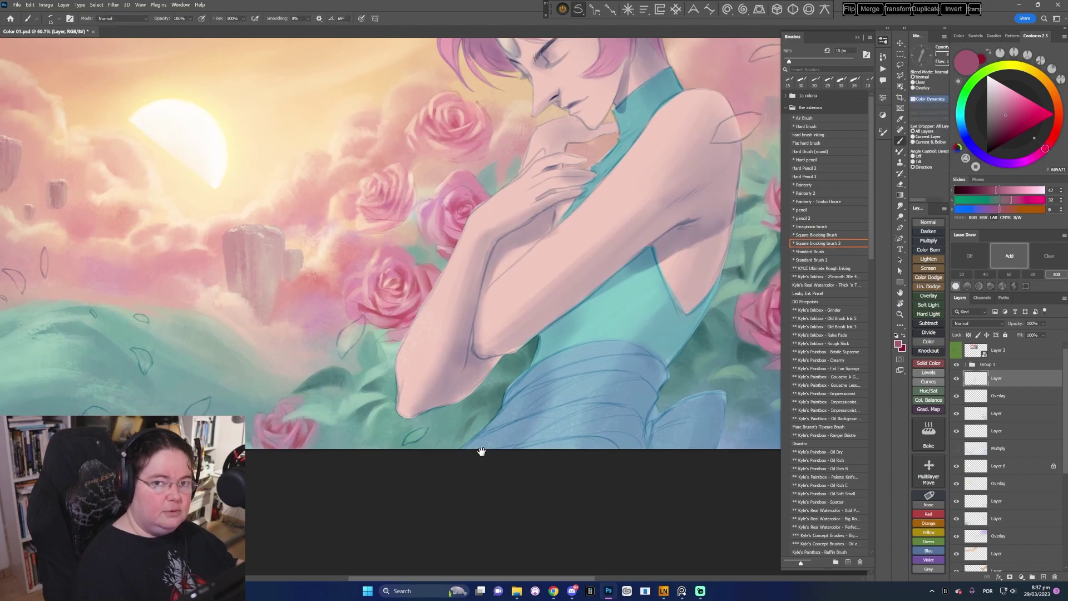
pyautogui.moveTo(482, 452); pyautogui.dragTo(535, 448)
pyautogui.keyDown('alt'); pyautogui.click(356, 424); pyautogui.keyUp('alt')
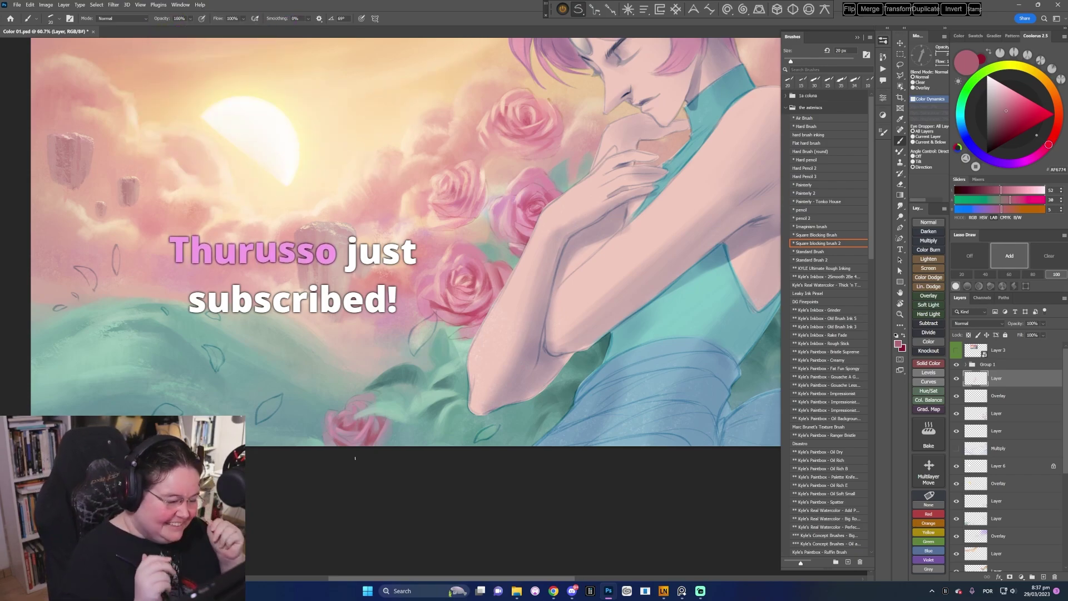
pyautogui.click(1005, 115)
pyautogui.click(1005, 115)
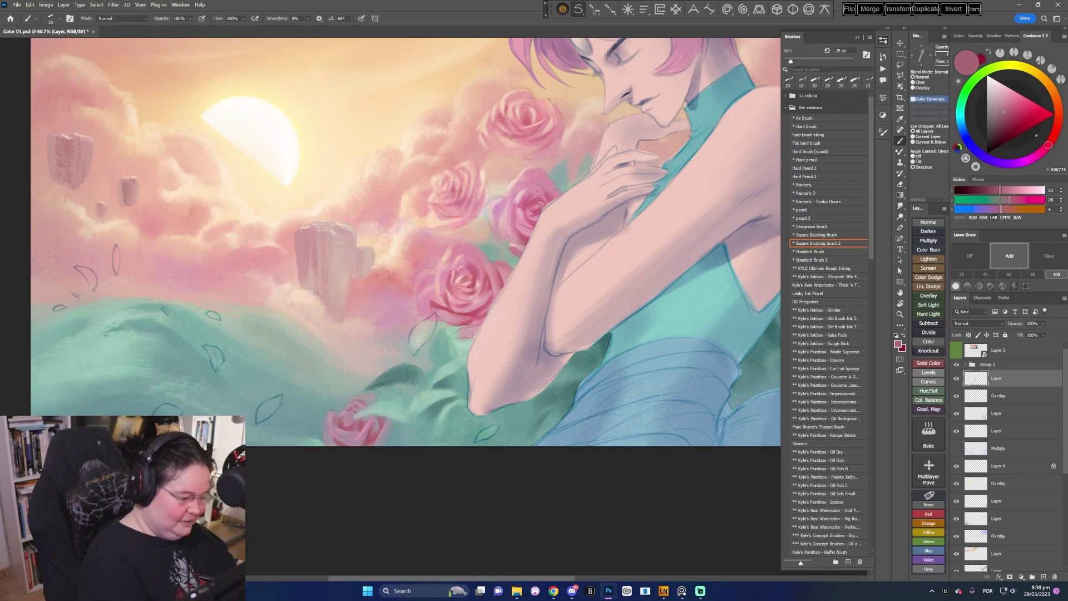
pyautogui.moveTo(354, 412); pyautogui.dragTo(562, 469)
# - Hide and show the current rose retouching layer to compare the roses with and without it
pyautogui.scroll(-3, 594, 441)
pyautogui.click(957, 378)
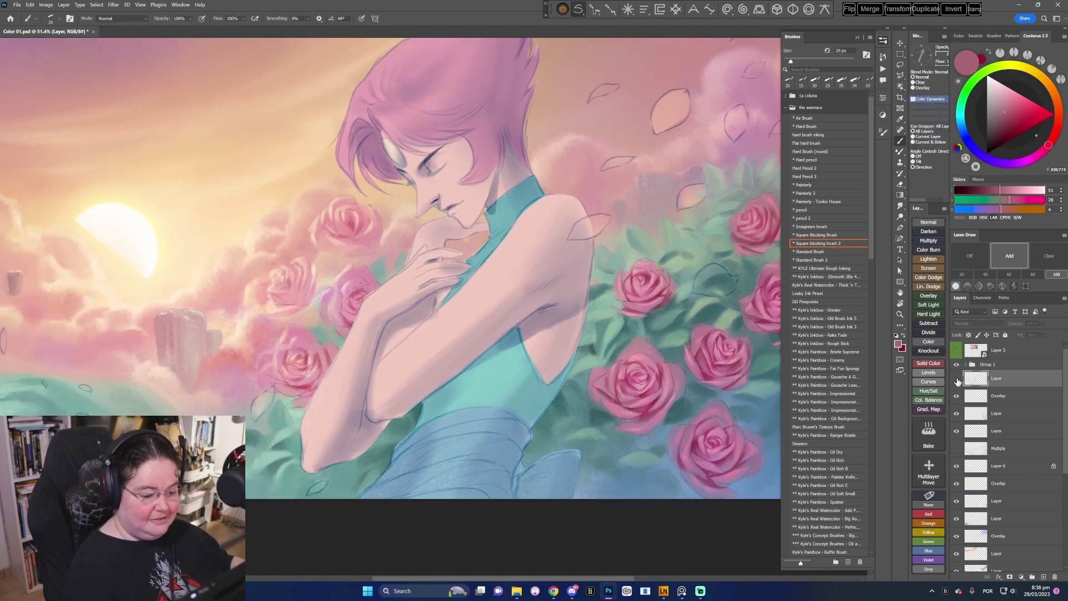
pyautogui.click(957, 378)
# - Refine the outer petals of the mauve rose beside the hands with sampled light and mid pinks, using a 20 px brush
pyautogui.moveTo(579, 488); pyautogui.dragTo(622, 469)
pyautogui.scroll(5, 553, 422)
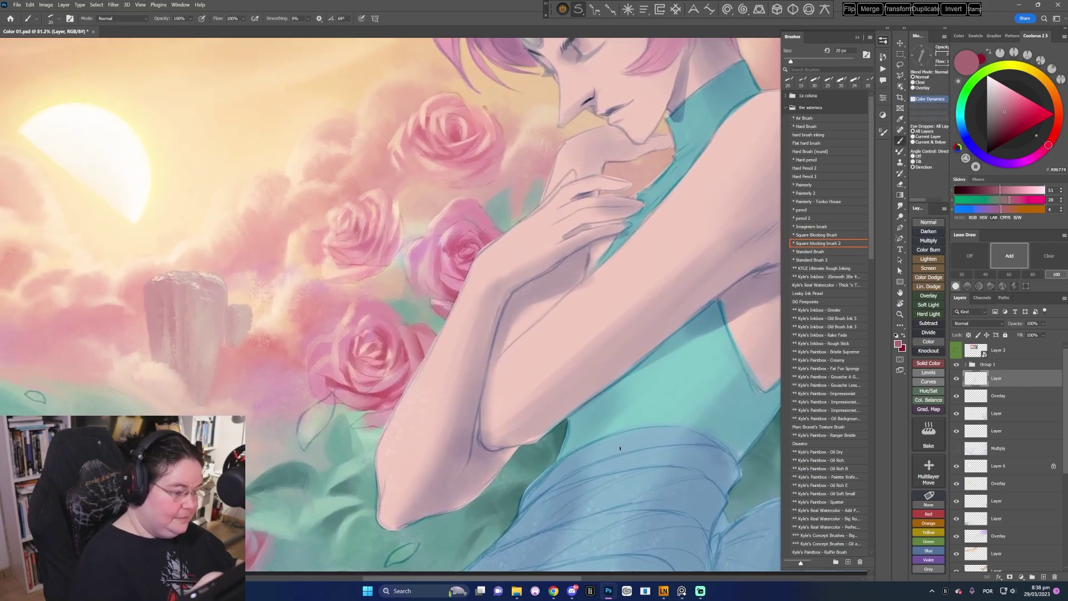
pyautogui.keyDown('alt'); pyautogui.click(424, 245); pyautogui.keyUp('alt')
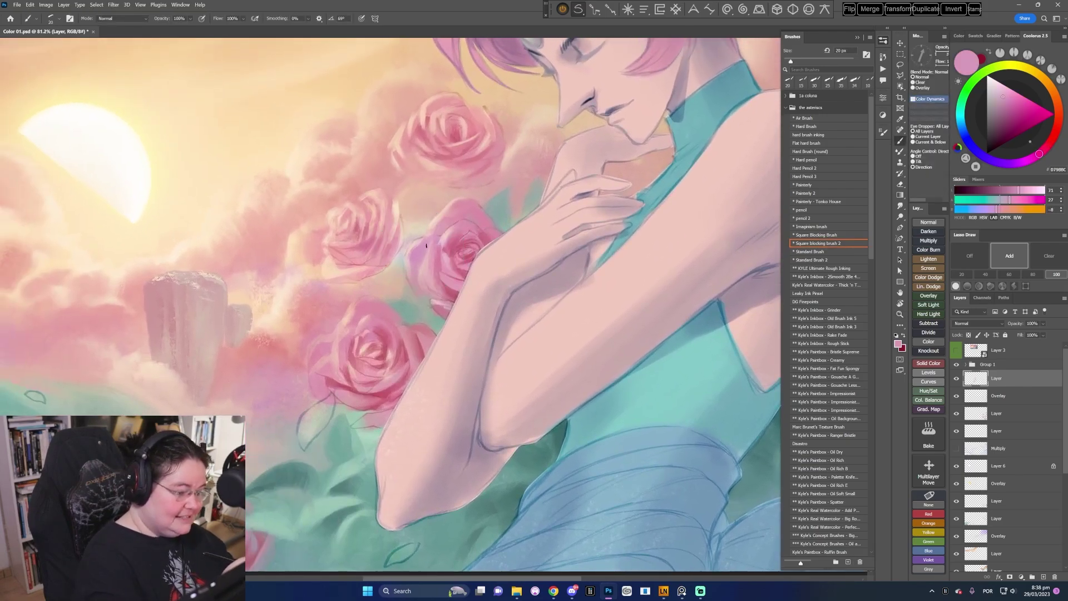
pyautogui.keyDown('alt'); pyautogui.click(428, 244); pyautogui.keyUp('alt')
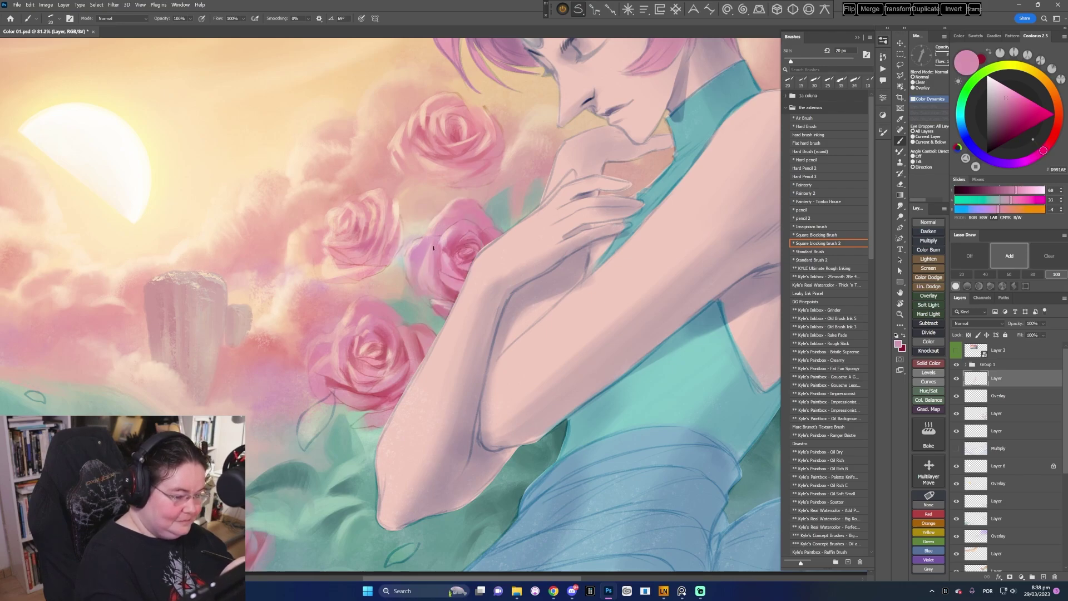
pyautogui.keyDown('alt'); pyautogui.click(430, 263); pyautogui.keyUp('alt')
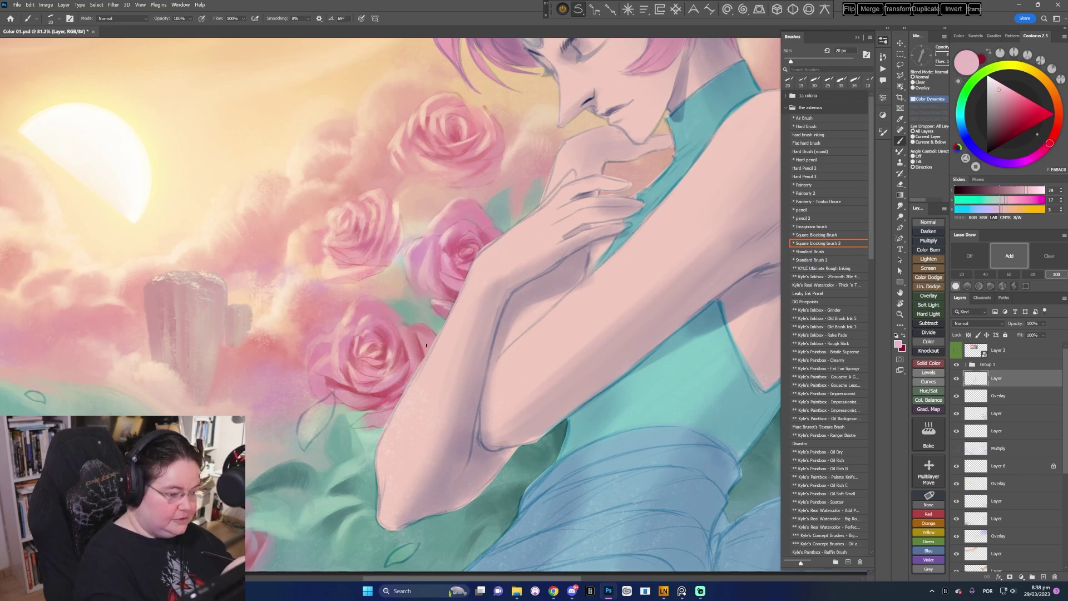
# - Add a new normal layer and try painting the petal sketched over the shoulder with a sampled pink, using a 35 px brush
pyautogui.press('z')
pyautogui.moveTo(638, 397)
pyautogui.mouseDown()
pyautogui.moveTo(590, 403)
pyautogui.moveTo(613, 423)
pyautogui.moveTo(526, 440)
pyautogui.moveTo(621, 454)
pyautogui.mouseUp()
pyautogui.press('b')
pyautogui.click(932, 224)
pyautogui.moveTo(652, 282); pyautogui.dragTo(640, 298)
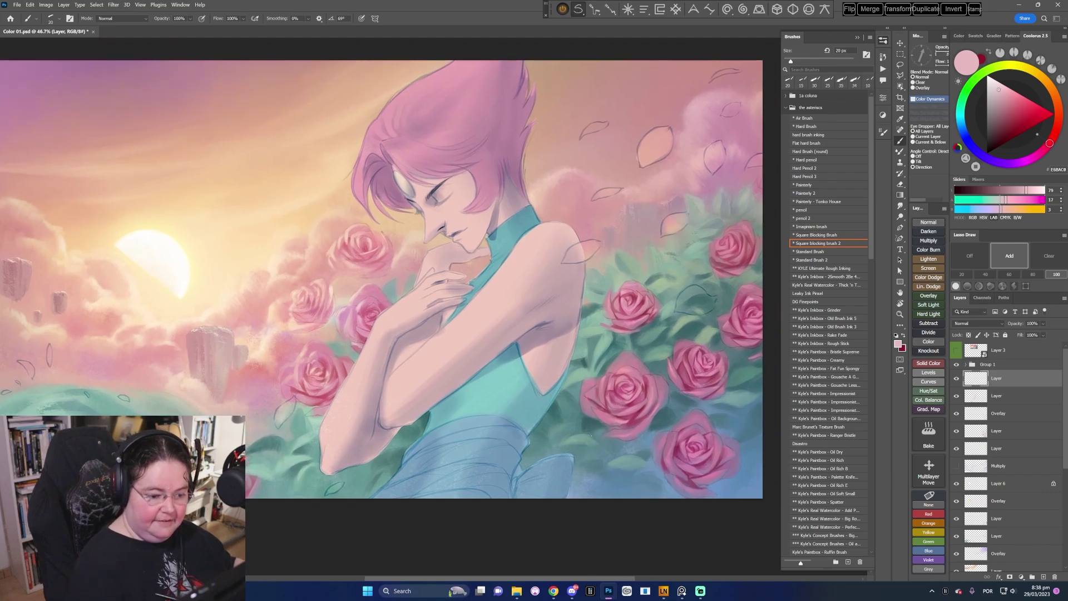
pyautogui.keyDown('alt'); pyautogui.click(643, 293); pyautogui.keyUp('alt')
pyautogui.moveTo(581, 352); pyautogui.dragTo(571, 382)
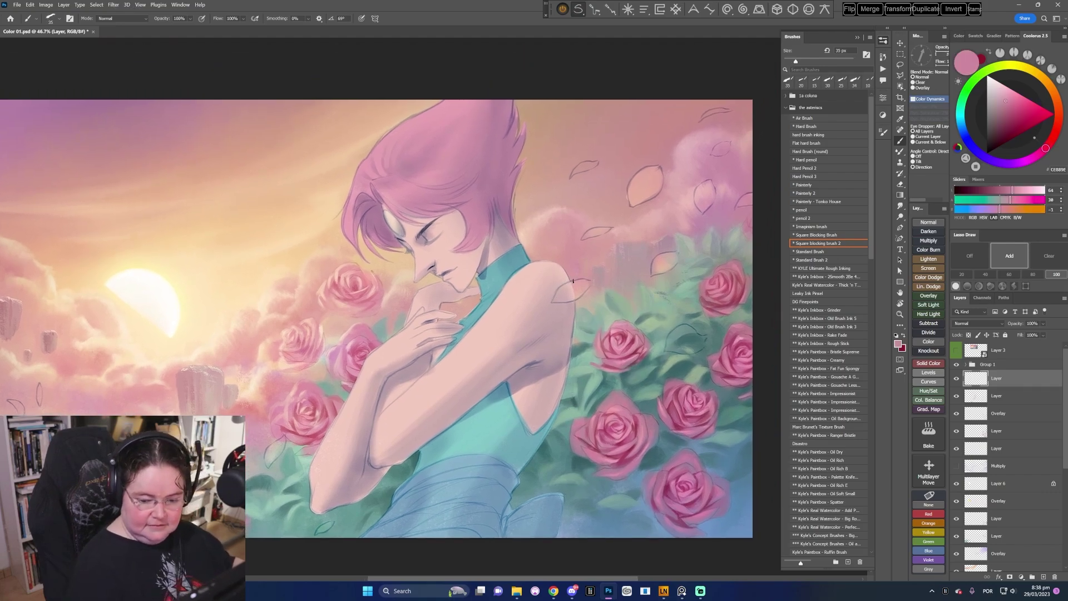
pyautogui.moveTo(577, 284); pyautogui.dragTo(582, 290)
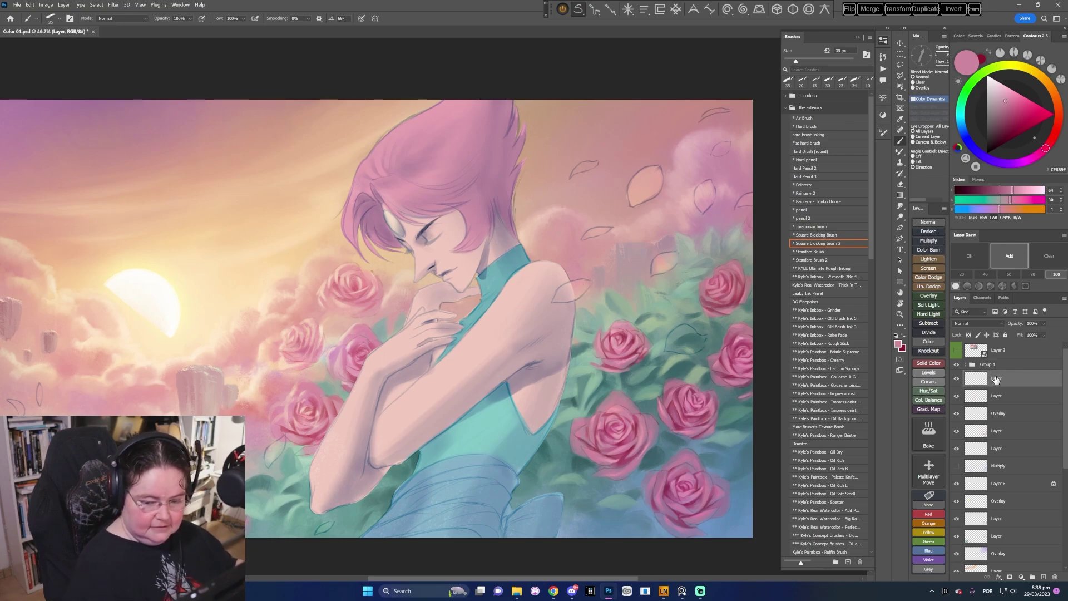
# - Move the new layer above Group 1 and start blocking in the shoulder petal with the sampled pink
pyautogui.moveTo(997, 381); pyautogui.dragTo(985, 353)
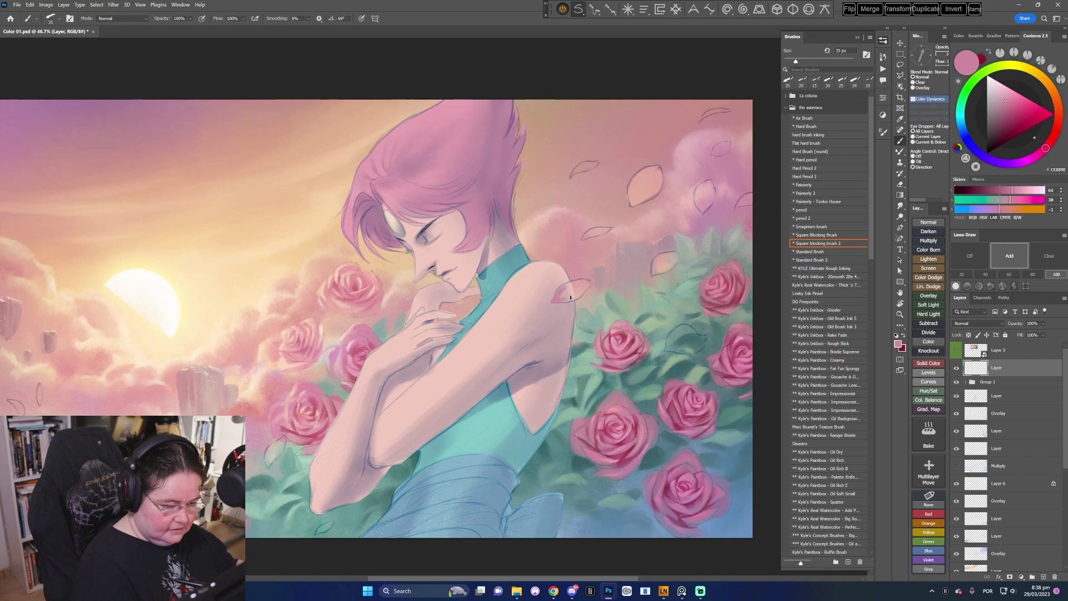
pyautogui.moveTo(560, 292); pyautogui.dragTo(561, 297)
pyautogui.press(']')
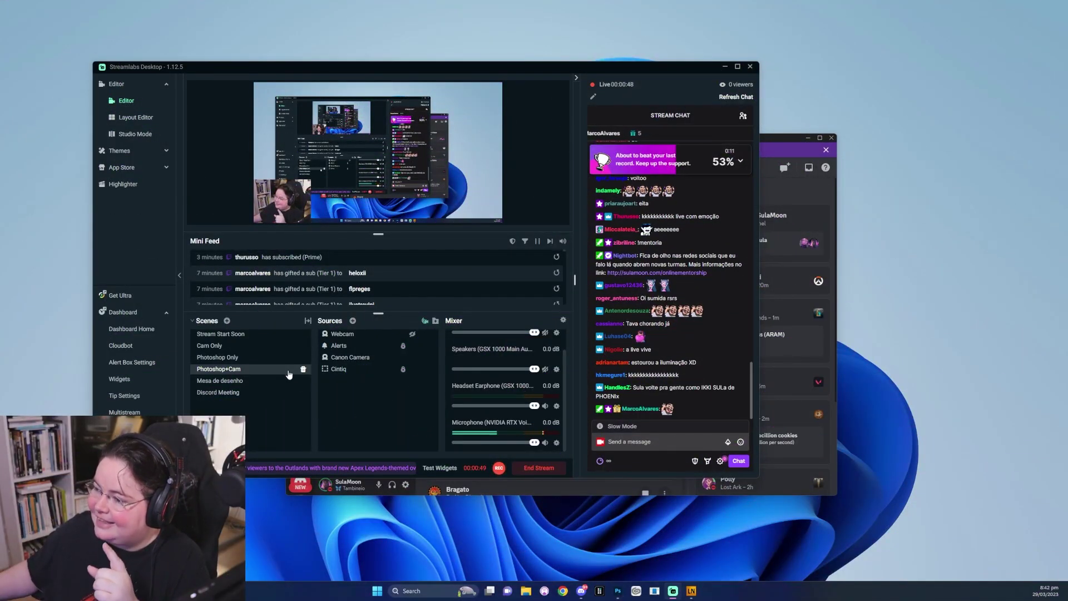
# - Select the Cam Only scene in Streamlabs Desktop and minimize the Lazy Nezumi Pro window over the Photoshop canvas
pyautogui.click(209, 345)
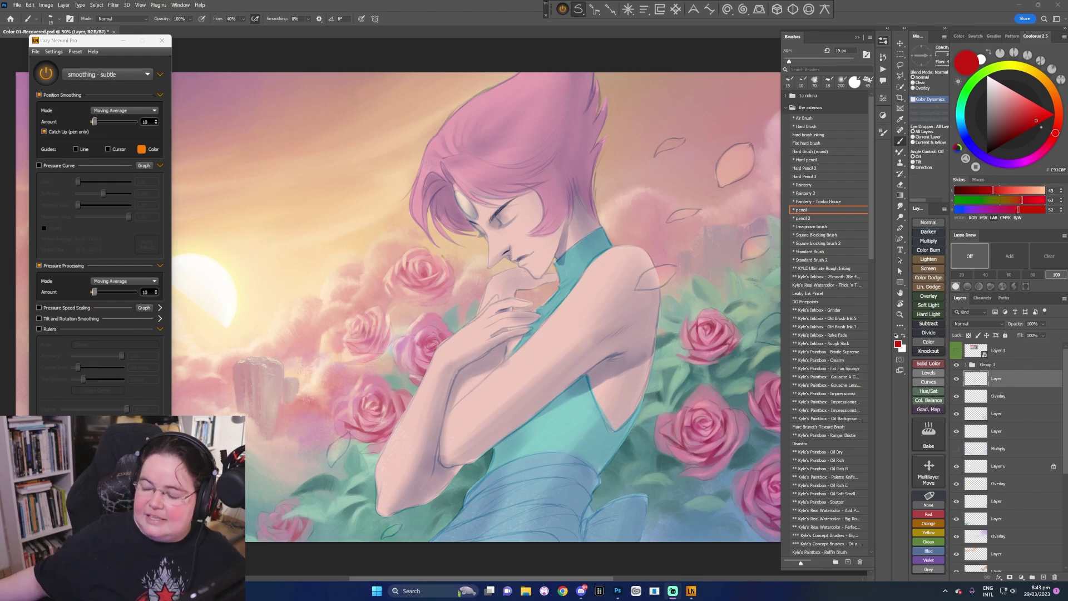
pyautogui.click(599, 592)
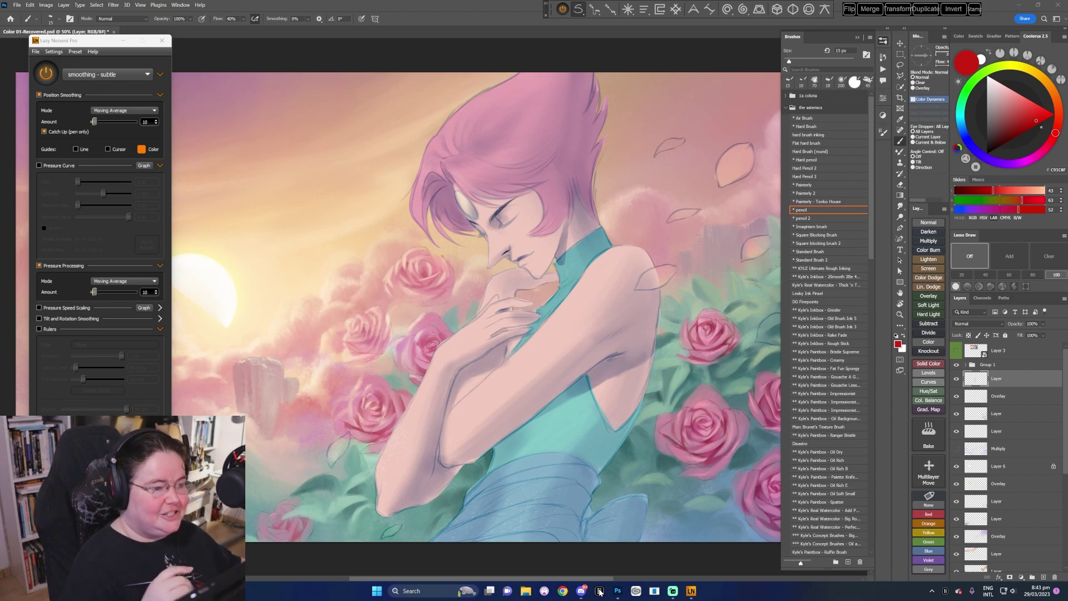
pyautogui.click(123, 40)
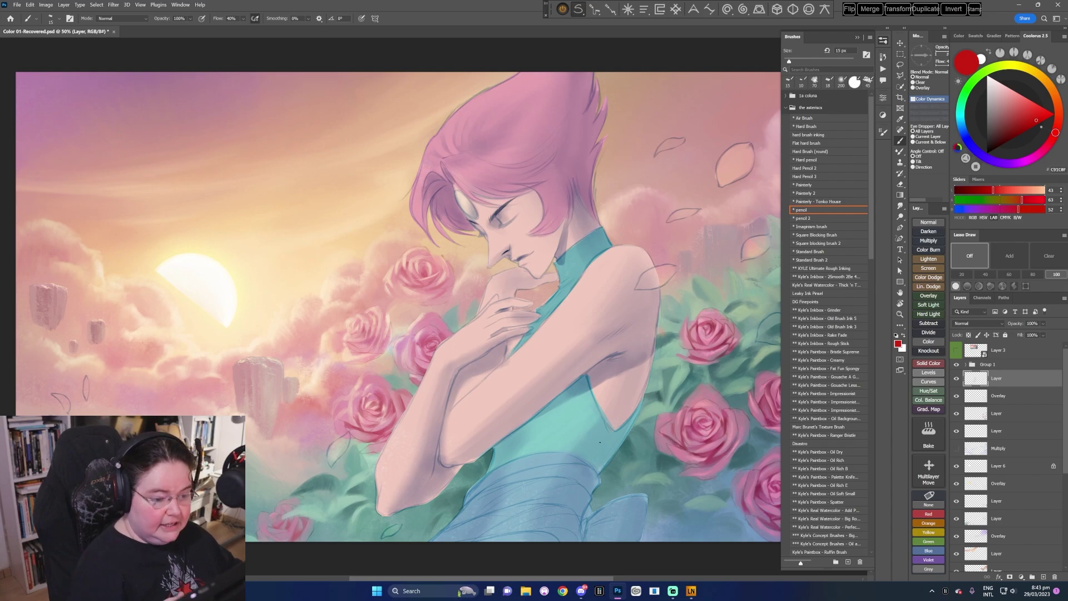
# - Add a new layer and place it above Group 1 in the recovered file
pyautogui.moveTo(634, 434); pyautogui.dragTo(612, 429)
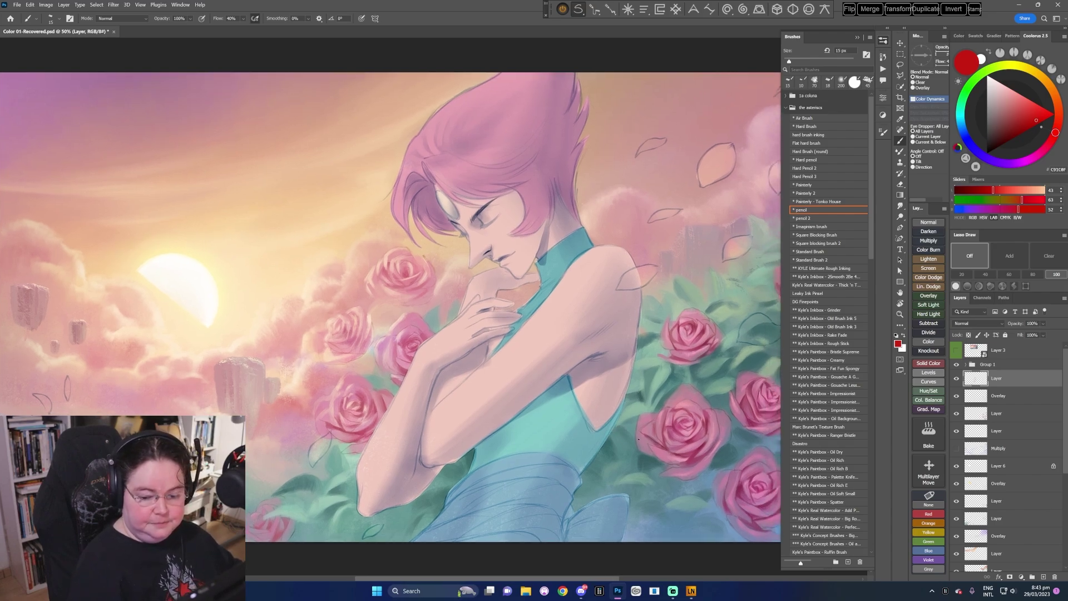
pyautogui.moveTo(662, 462); pyautogui.dragTo(637, 465)
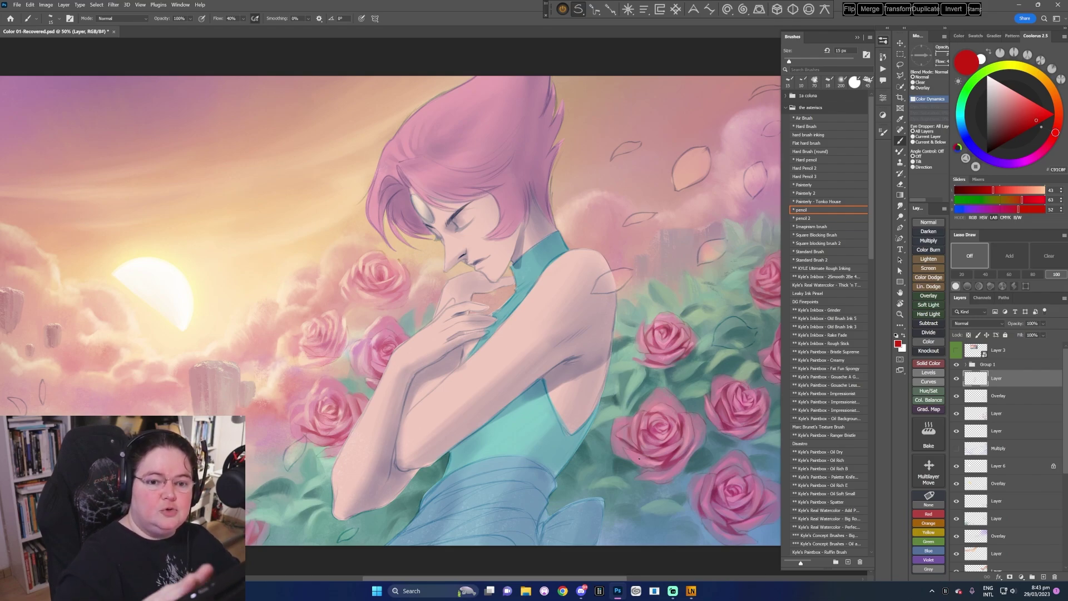
pyautogui.hotkey('ctrl', ']')
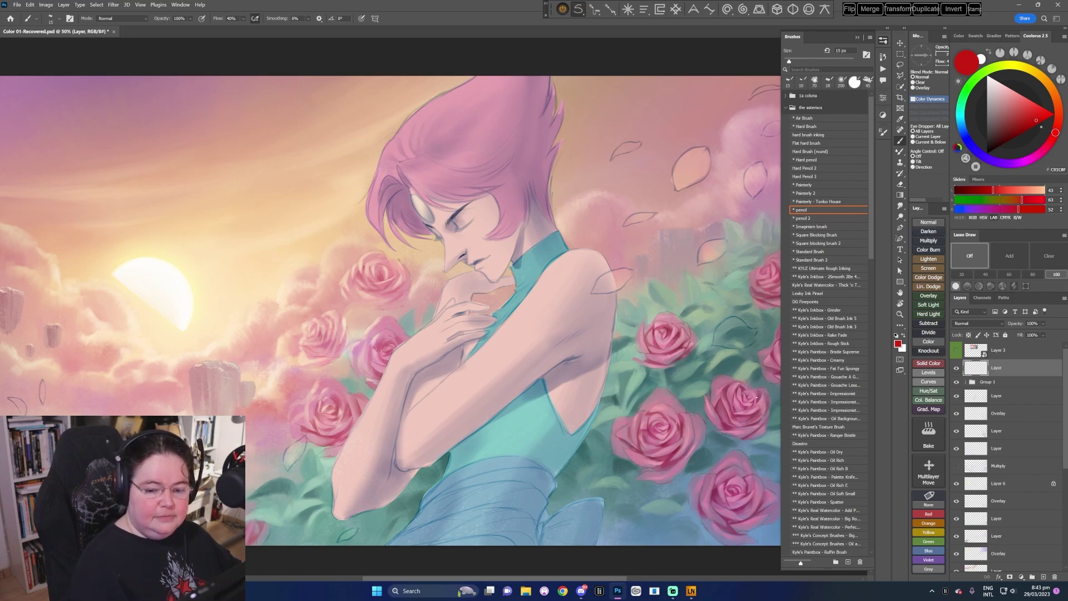
pyautogui.moveTo(691, 419); pyautogui.dragTo(673, 420)
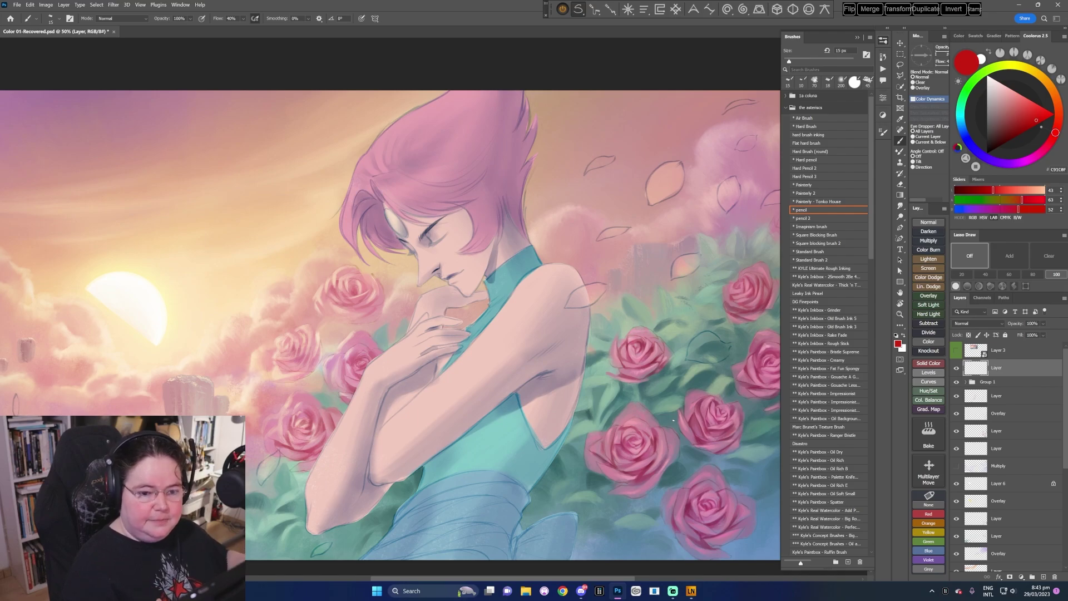
# - Fill the petals sketched over the shoulder and just above the foliage with light pink, using Square blocking brush 2 at 40 and 30 px
pyautogui.click(830, 243)
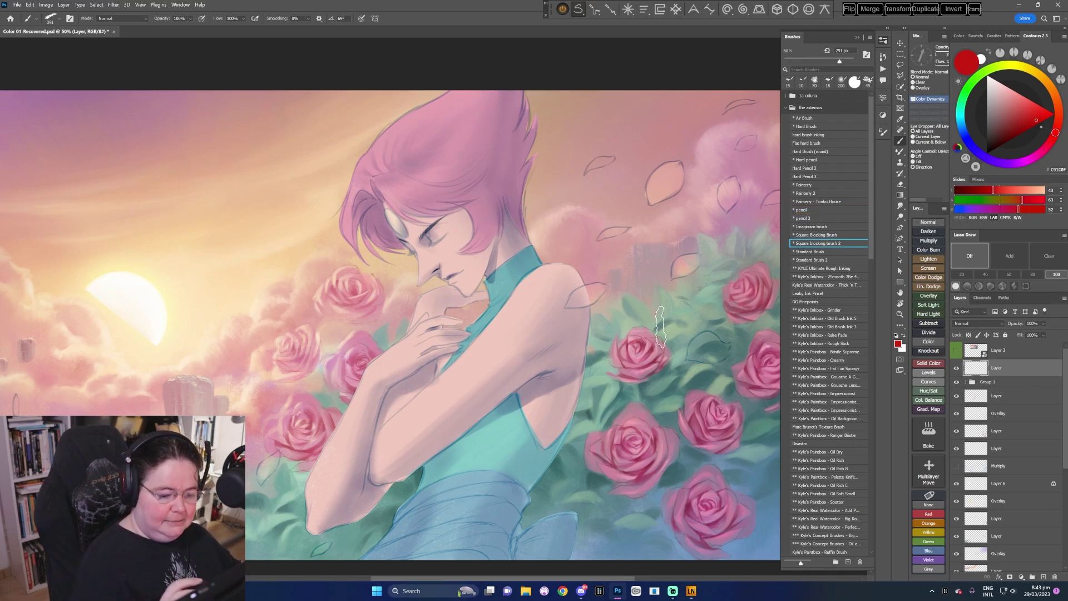
pyautogui.keyDown('alt'); pyautogui.click(647, 337); pyautogui.keyUp('alt')
pyautogui.click(1003, 99)
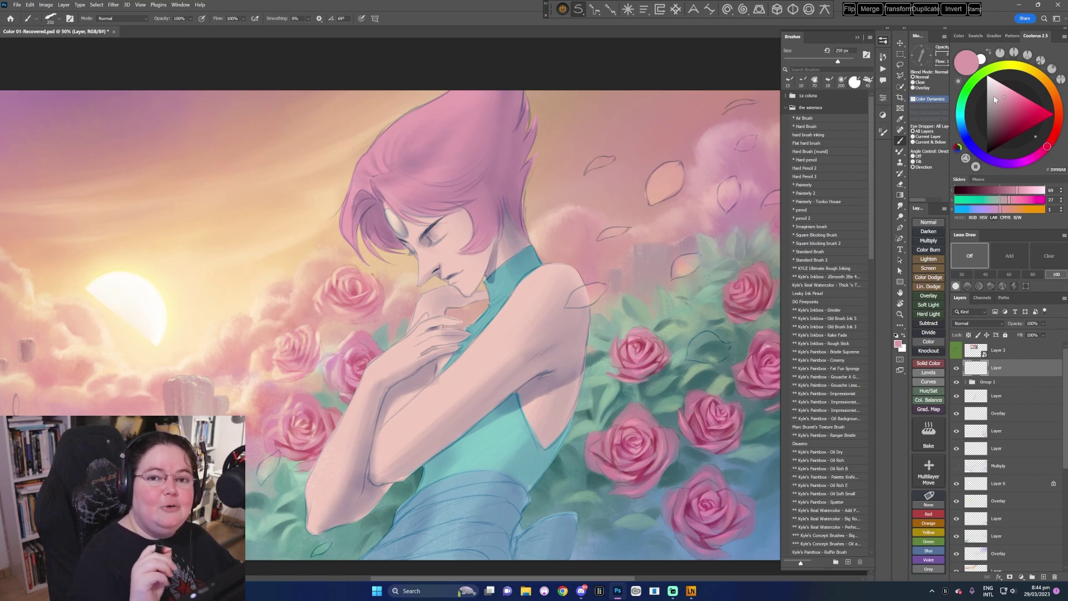
pyautogui.press('[')
pyautogui.press('[')
pyautogui.press('[')
pyautogui.press('[')
pyautogui.press('[')
pyautogui.press('[')
pyautogui.press('[')
pyautogui.press('[')
pyautogui.press('[')
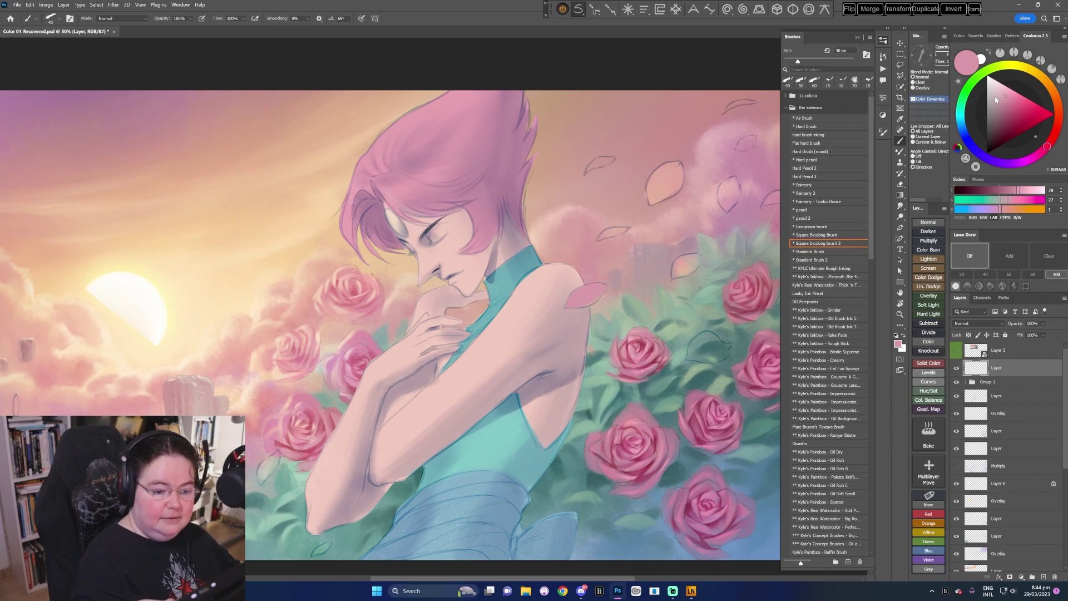
pyautogui.moveTo(673, 269); pyautogui.dragTo(654, 292)
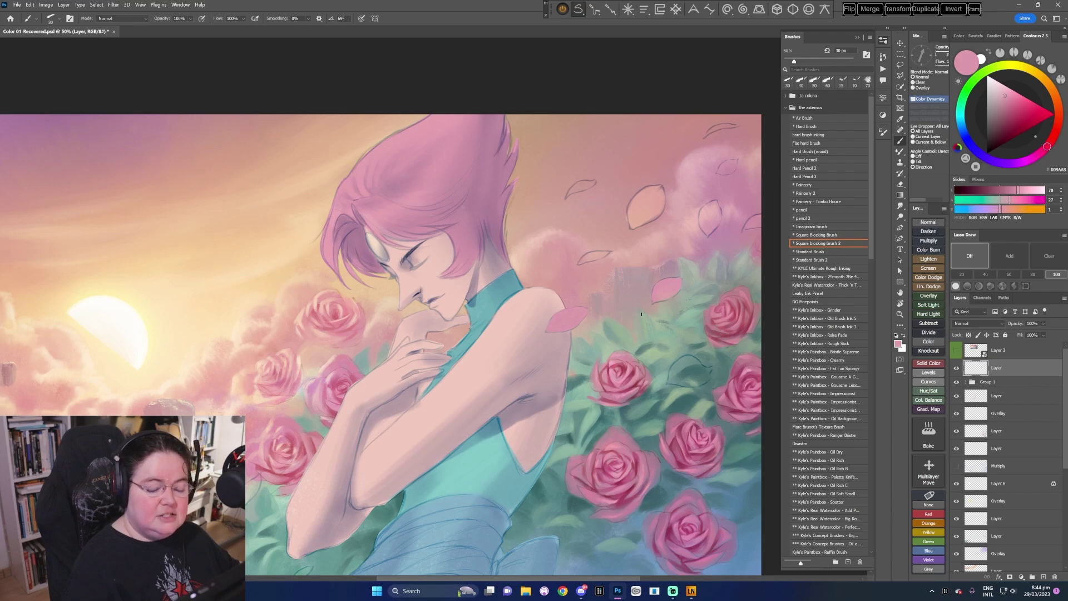
# - Block in the curled petal over the leaves between the right-hand roses with light pinks, using brush sizes between 20 and 40 px
pyautogui.scroll(-1, 641, 314)
pyautogui.press(']')
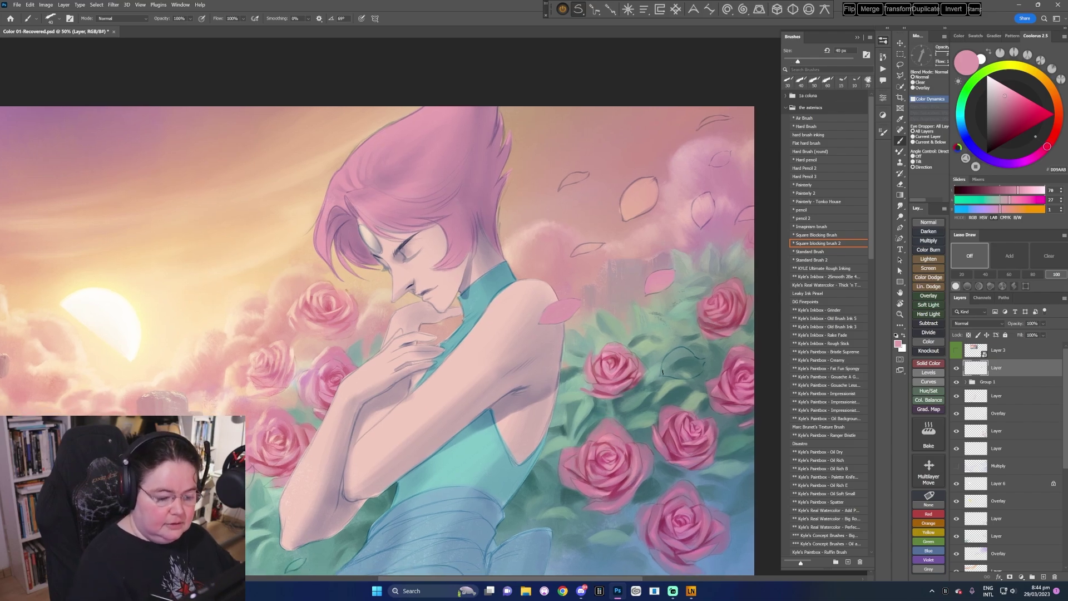
pyautogui.moveTo(667, 356); pyautogui.dragTo(682, 352)
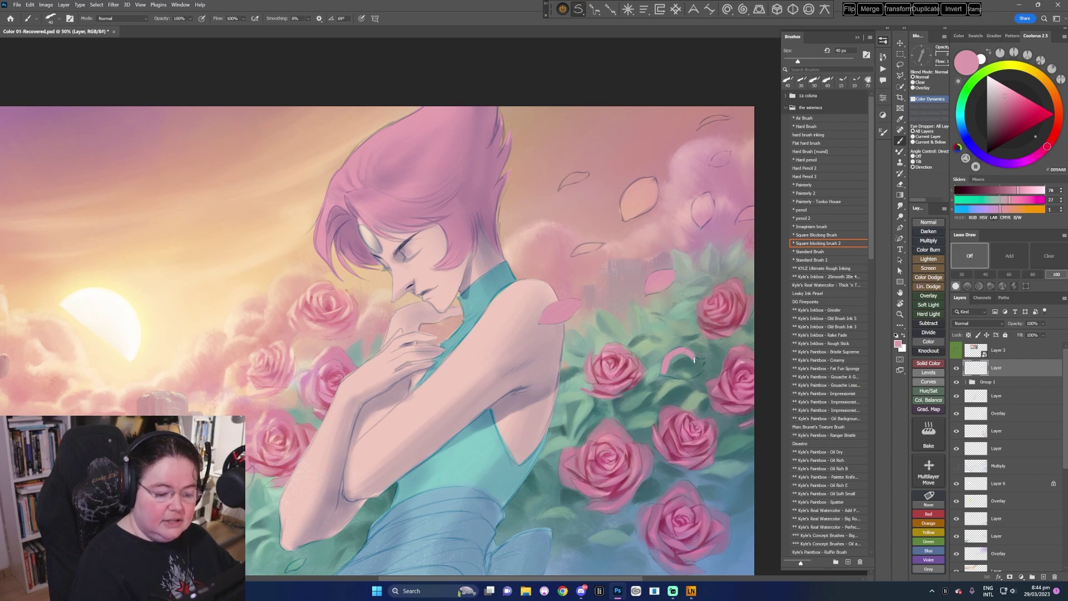
pyautogui.press('[')
pyautogui.press('[')
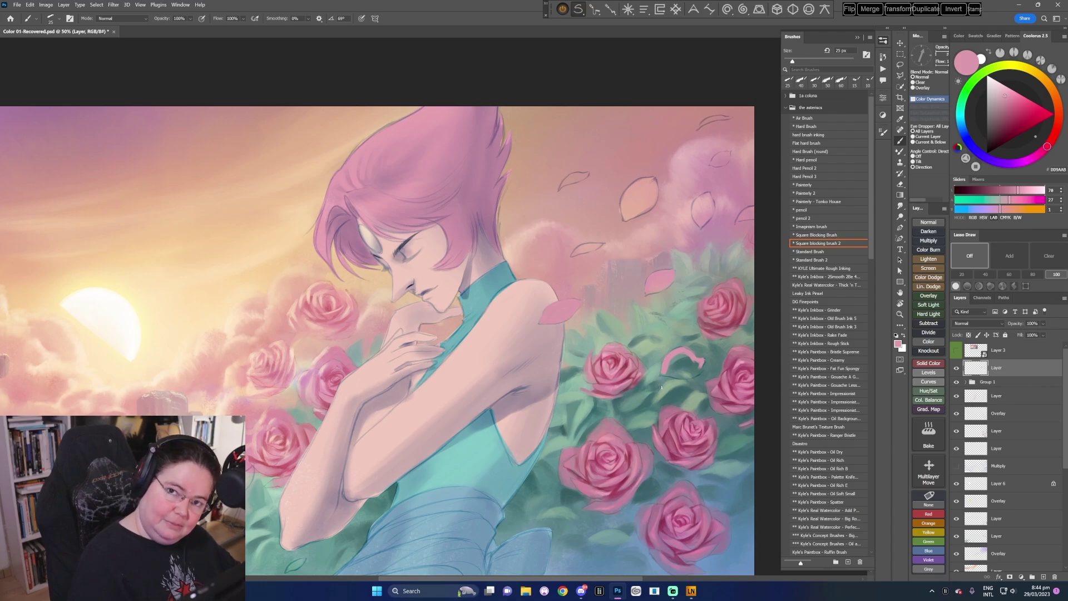
pyautogui.click(669, 374)
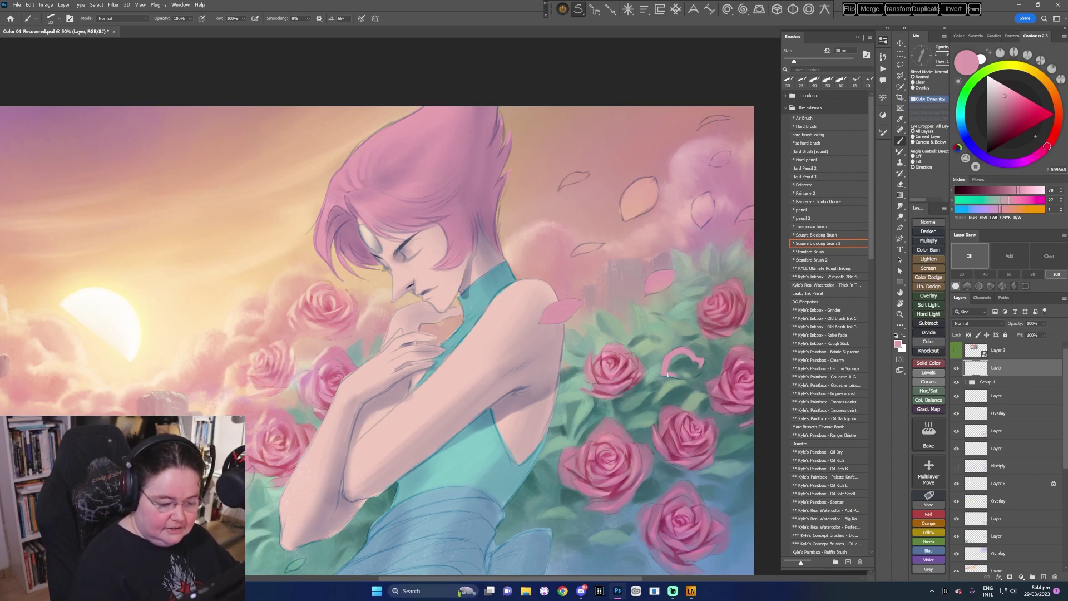
pyautogui.moveTo(684, 378)
pyautogui.mouseDown()
pyautogui.moveTo(700, 366)
pyautogui.moveTo(690, 359)
pyautogui.mouseUp()
pyautogui.press(']')
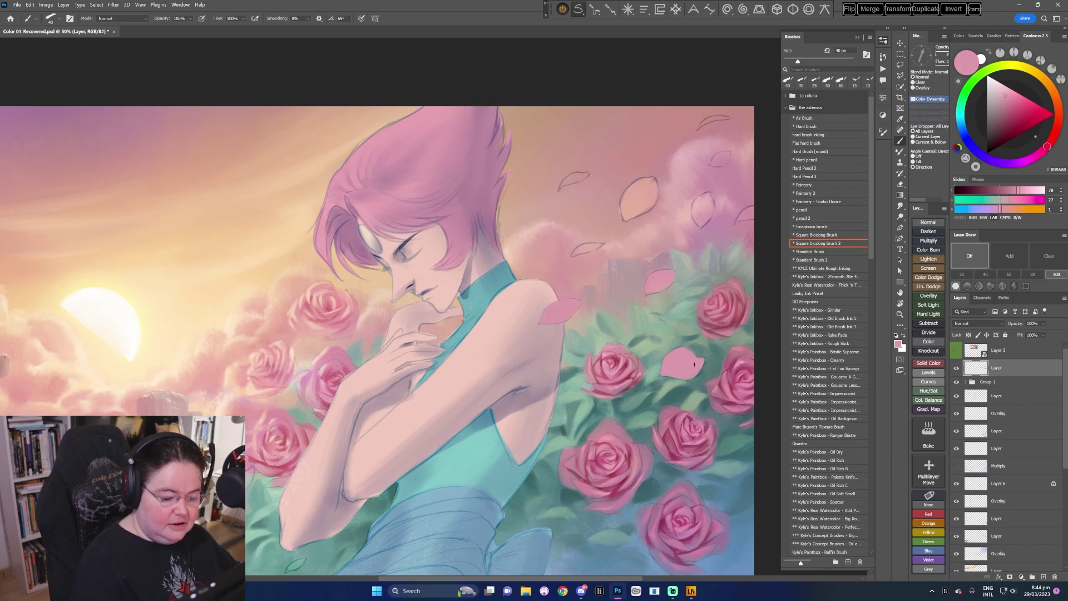
pyautogui.press('[')
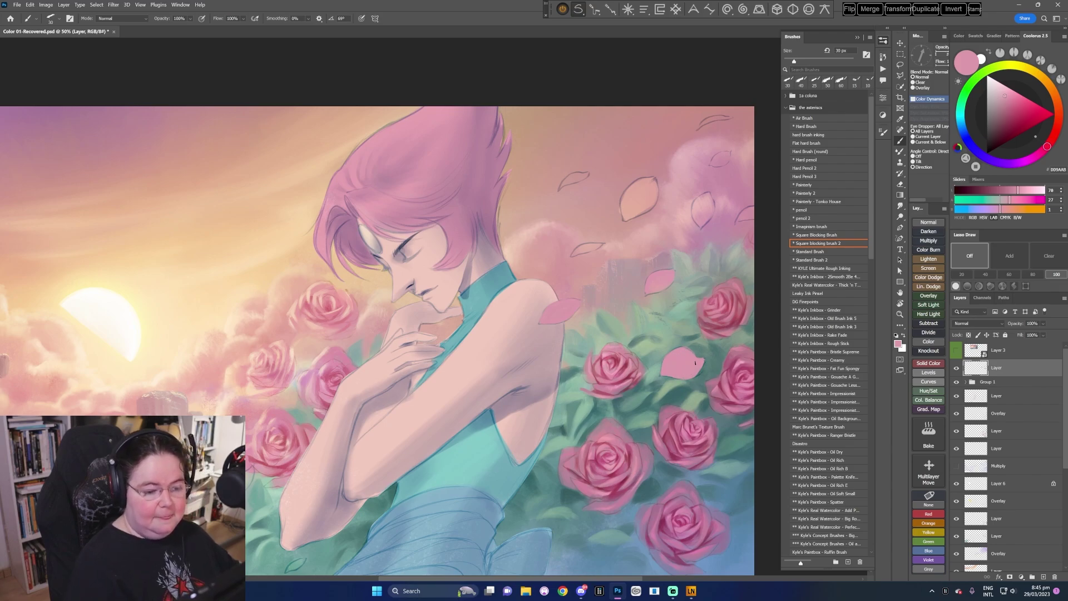
pyautogui.click(1005, 95)
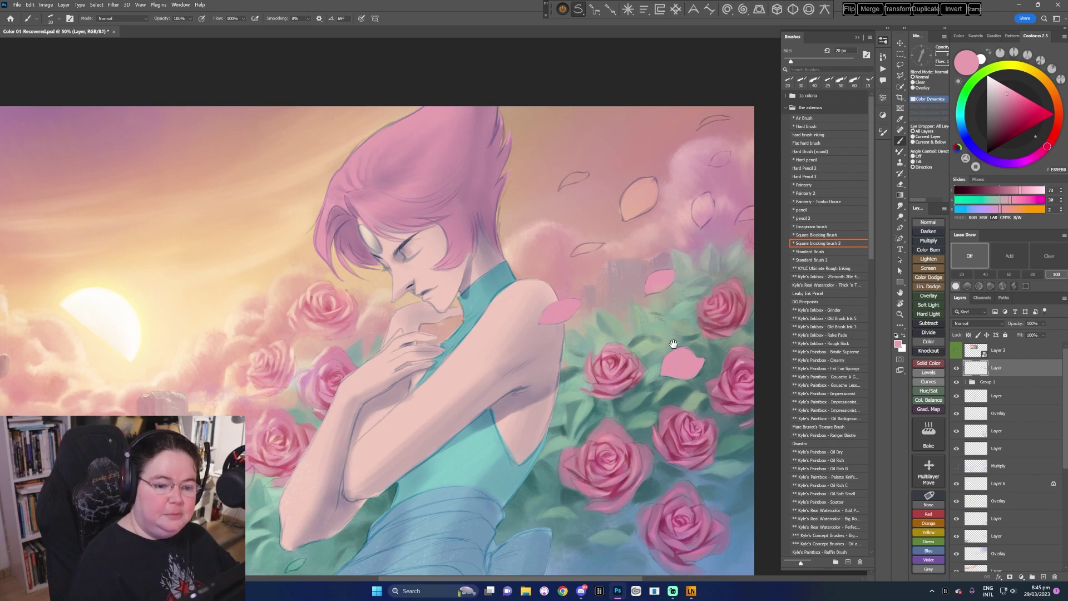
# - Block in the petal sketched against the pink cloud with dark to medium rose pinks, using the brush at 35 and 40 px
pyautogui.scroll(1, 676, 380)
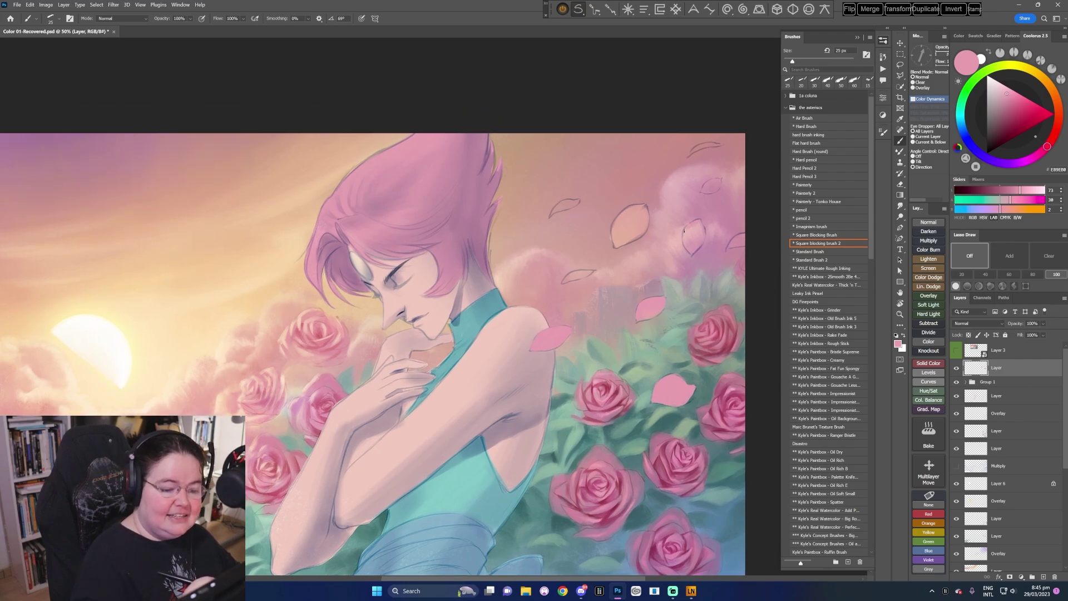
pyautogui.click(1005, 90)
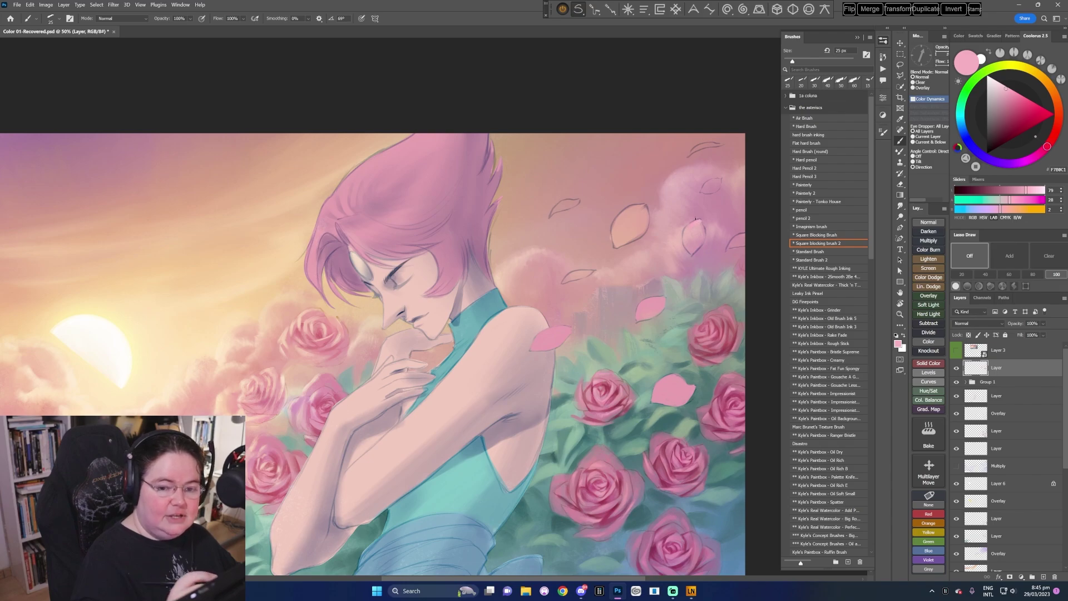
pyautogui.keyDown('alt'); pyautogui.click(714, 325); pyautogui.keyUp('alt')
pyautogui.moveTo(692, 230); pyautogui.dragTo(692, 249)
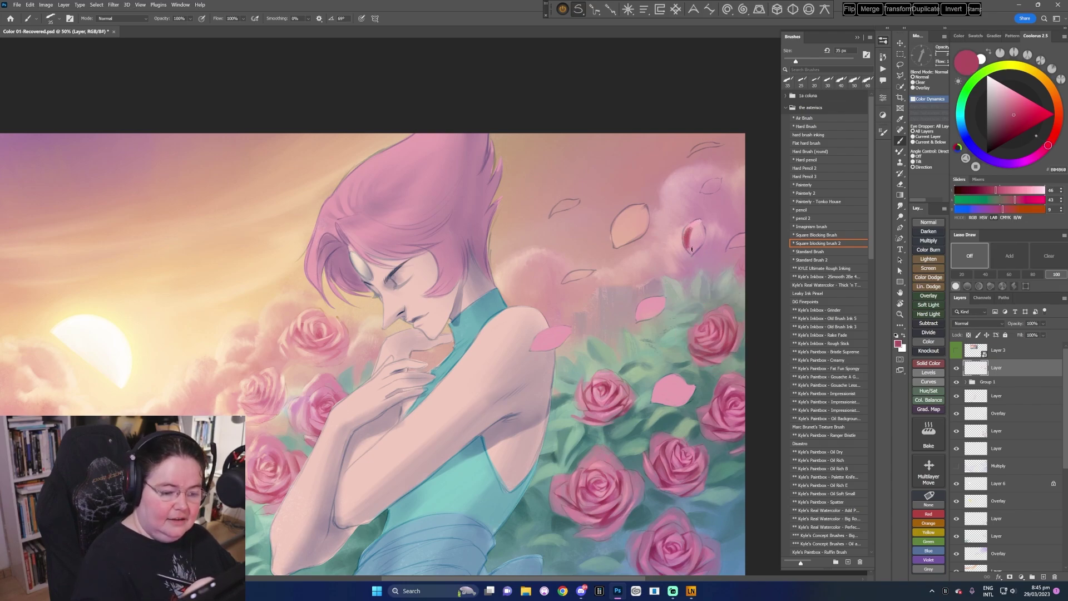
pyautogui.click(1015, 106)
pyautogui.moveTo(689, 236)
pyautogui.mouseDown()
pyautogui.moveTo(692, 228)
pyautogui.moveTo(699, 238)
pyautogui.mouseUp()
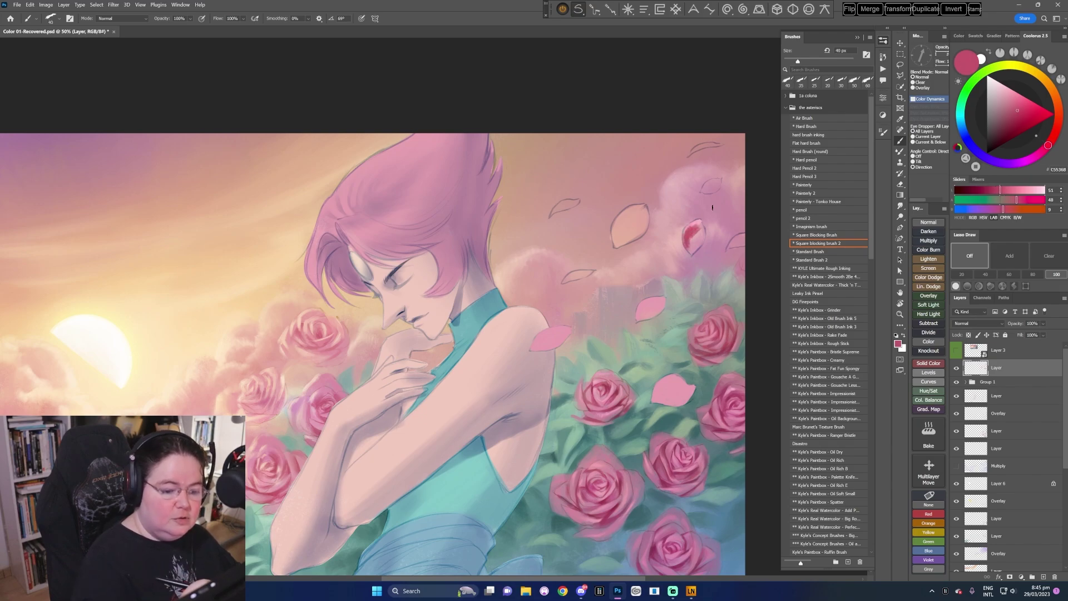
pyautogui.click(1019, 103)
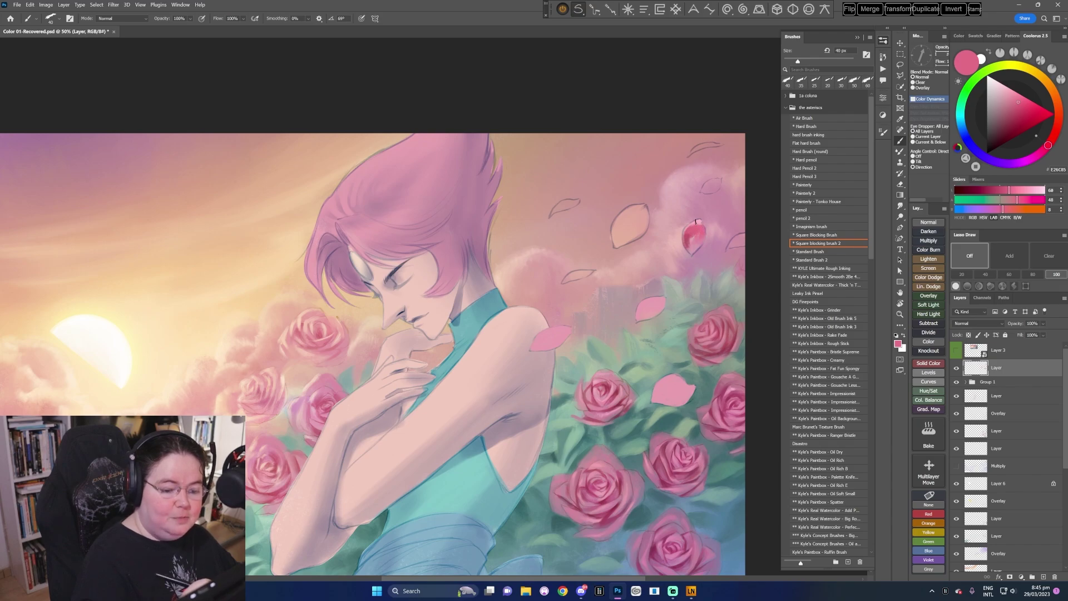
# - Blend and sharpen the cloud petal with pinks sampled from it and the curled petal, reducing the brush from 40 to 20 px
pyautogui.keyDown('alt'); pyautogui.click(691, 232); pyautogui.keyUp('alt')
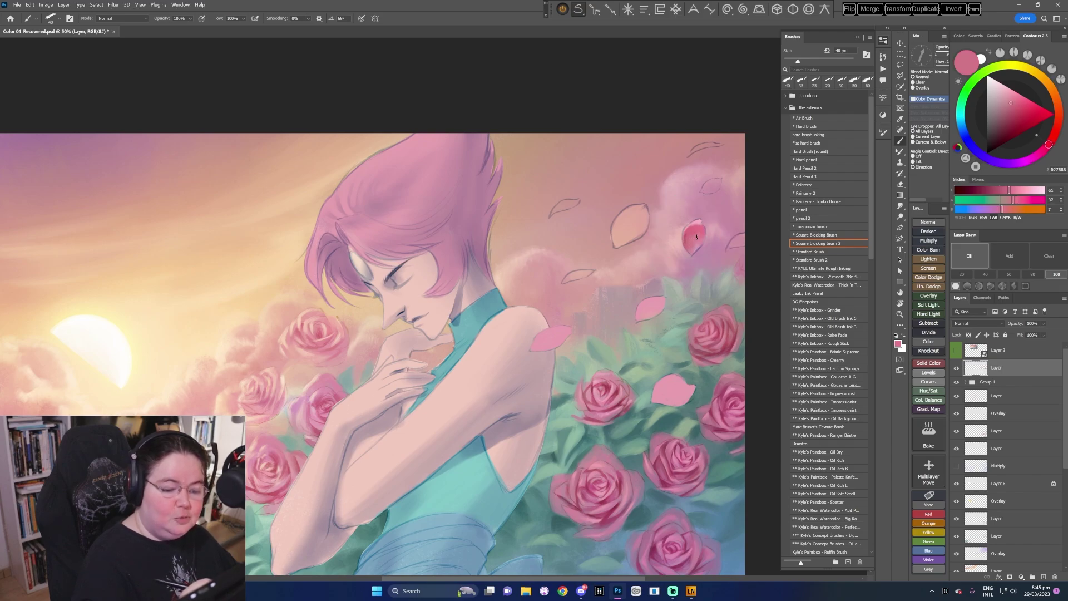
pyautogui.keyDown('alt'); pyautogui.click(674, 389); pyautogui.keyUp('alt')
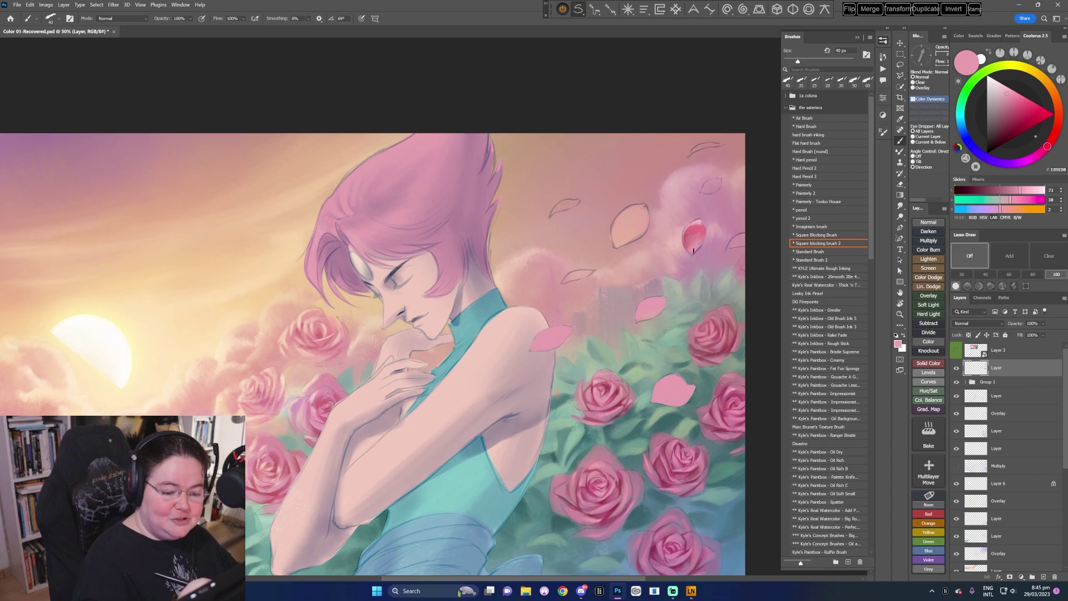
pyautogui.keyDown('alt'); pyautogui.click(700, 227); pyautogui.keyUp('alt')
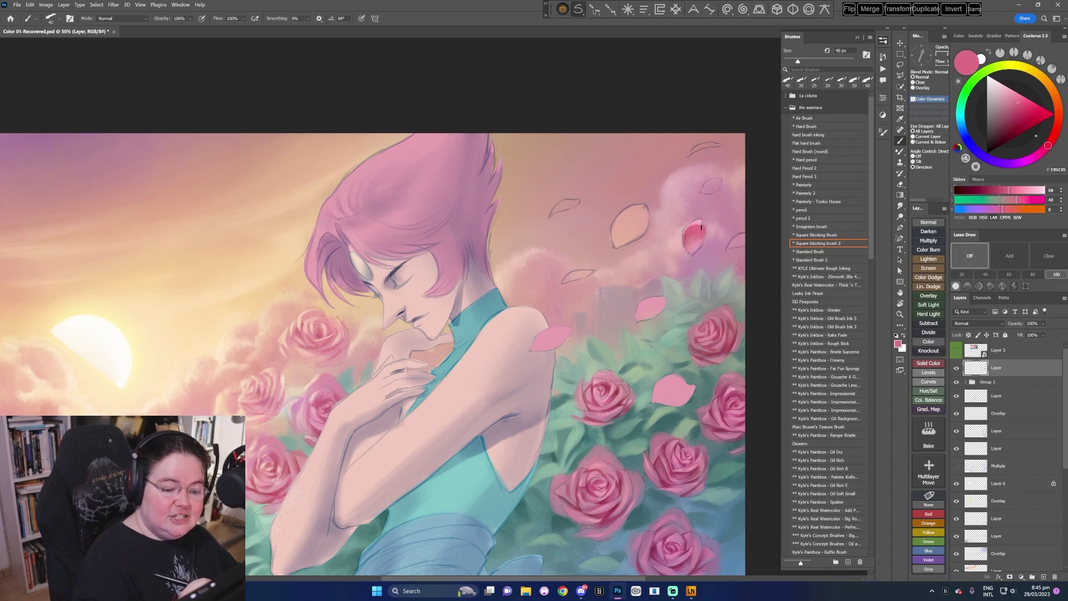
pyautogui.keyDown('alt'); pyautogui.click(696, 228); pyautogui.keyUp('alt')
pyautogui.press('[')
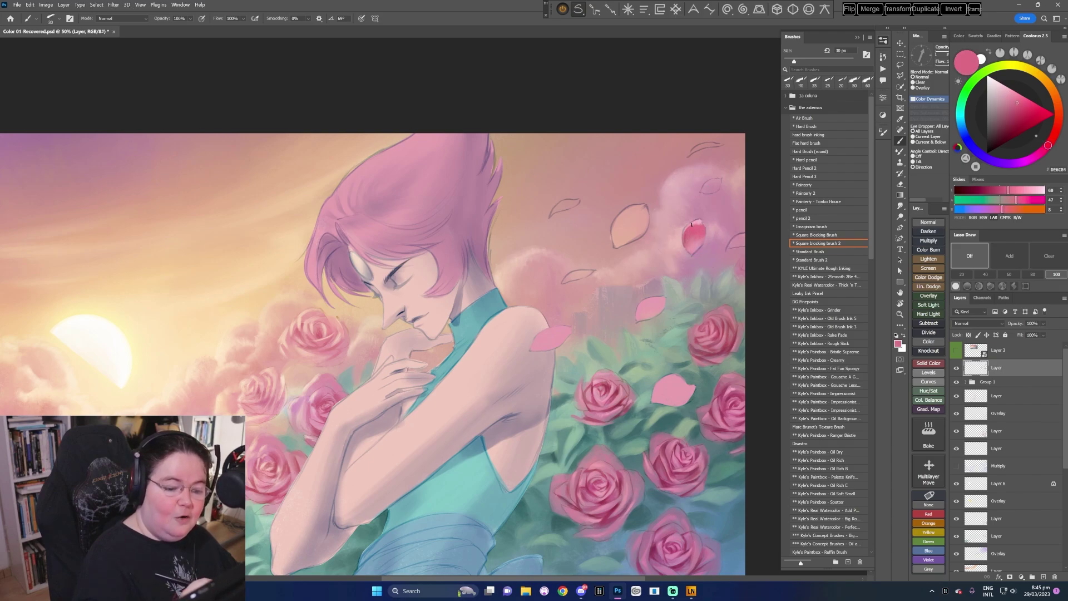
pyautogui.keyDown('alt'); pyautogui.click(698, 220); pyautogui.keyUp('alt')
pyautogui.press('[')
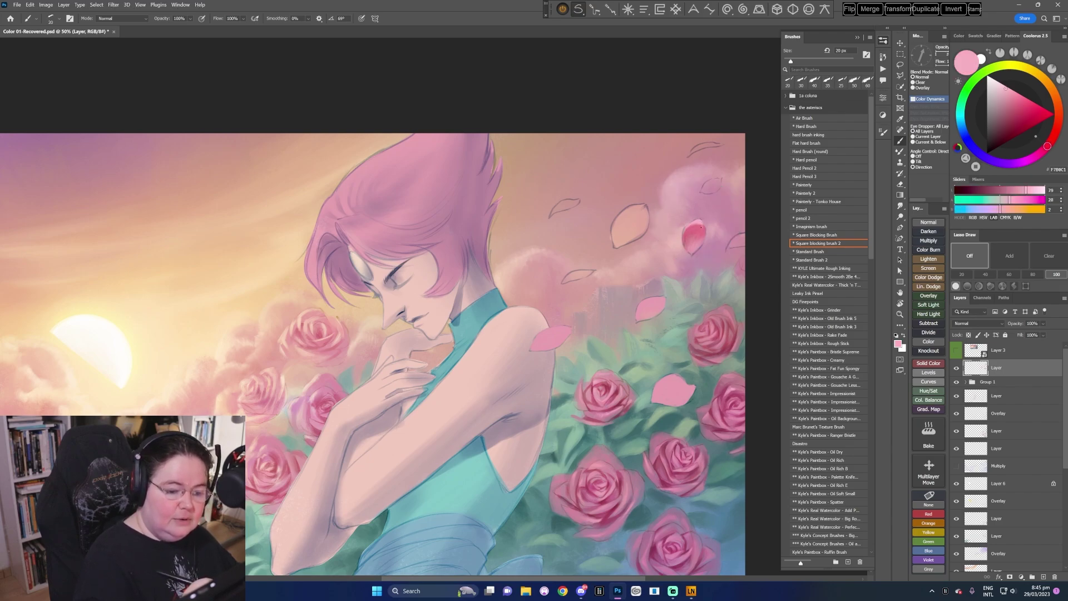
pyautogui.keyDown('alt'); pyautogui.click(685, 235); pyautogui.keyUp('alt')
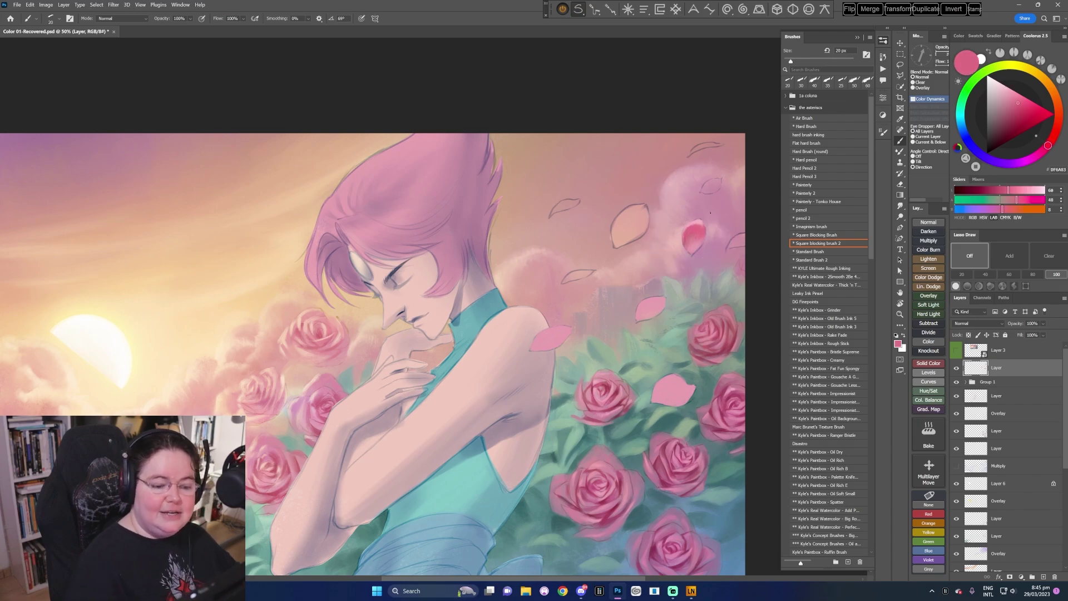
# - Shade the small petal just above the foliage with deeper pinks sampled from the painted petals, using a 35 px brush
pyautogui.keyDown('alt'); pyautogui.click(694, 229); pyautogui.keyUp('alt')
pyautogui.press(']')
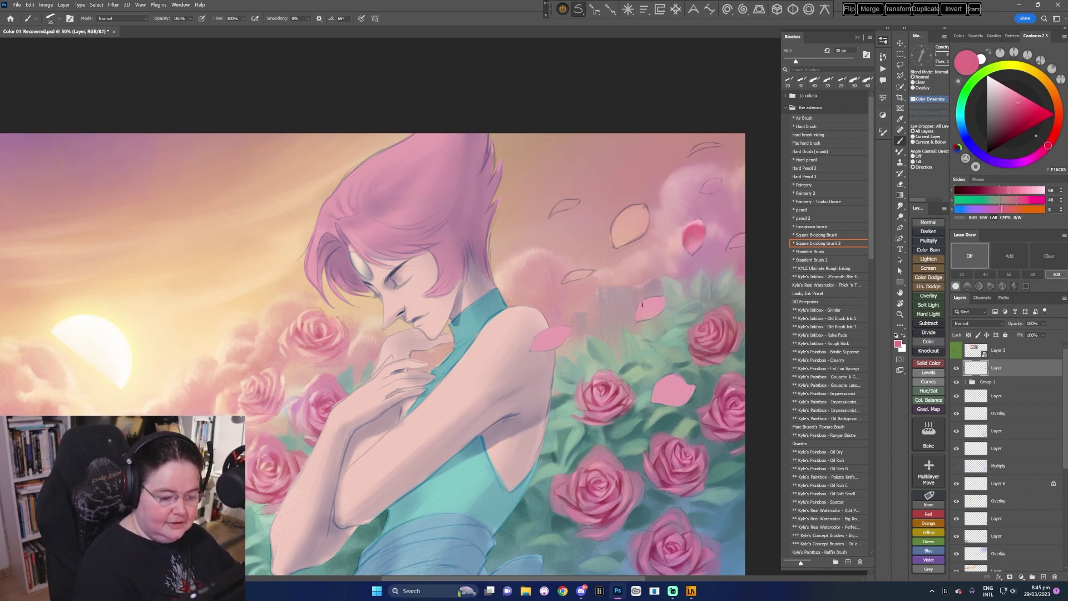
pyautogui.moveTo(643, 305); pyautogui.dragTo(661, 302)
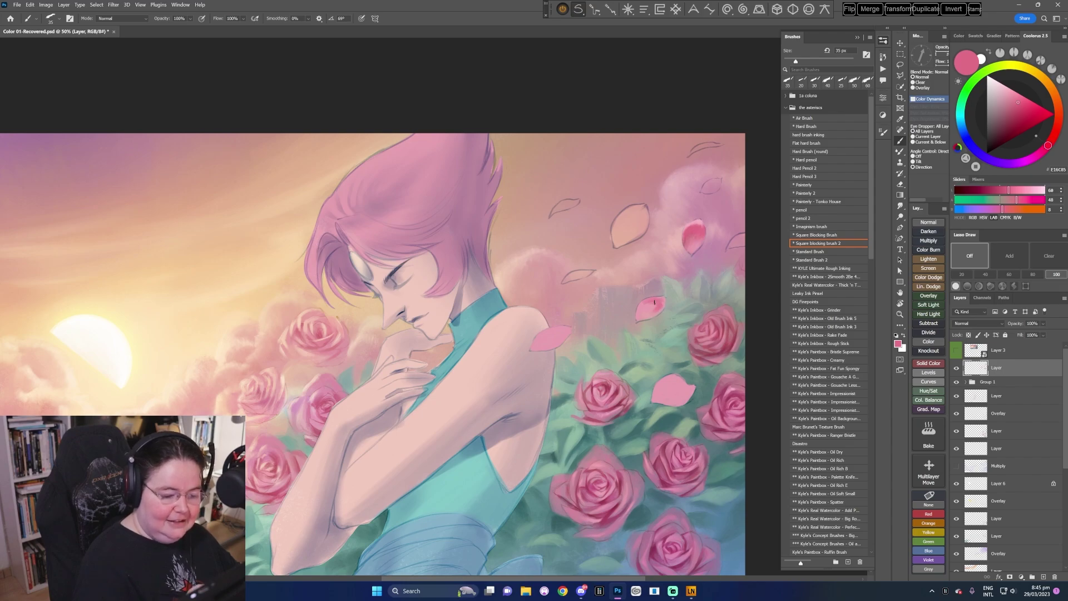
pyautogui.keyDown('alt'); pyautogui.click(656, 303); pyautogui.keyUp('alt')
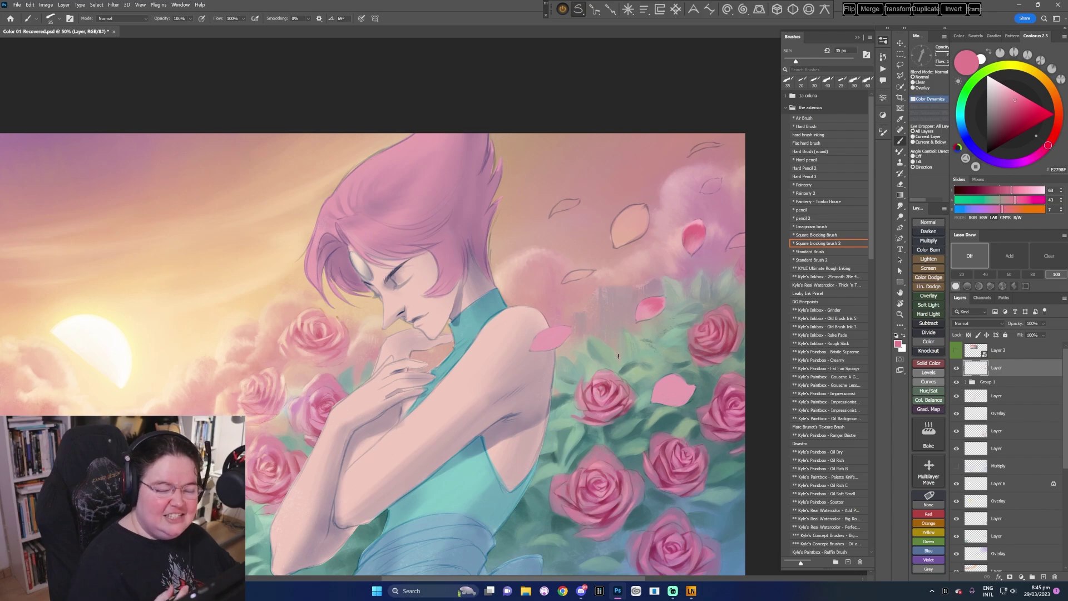
# - Shade the curled petal over the leaves with sampled light and deep pinks, using brush sizes of 30 and 40 px
pyautogui.keyDown('alt'); pyautogui.click(675, 383); pyautogui.keyUp('alt')
pyautogui.press(']')
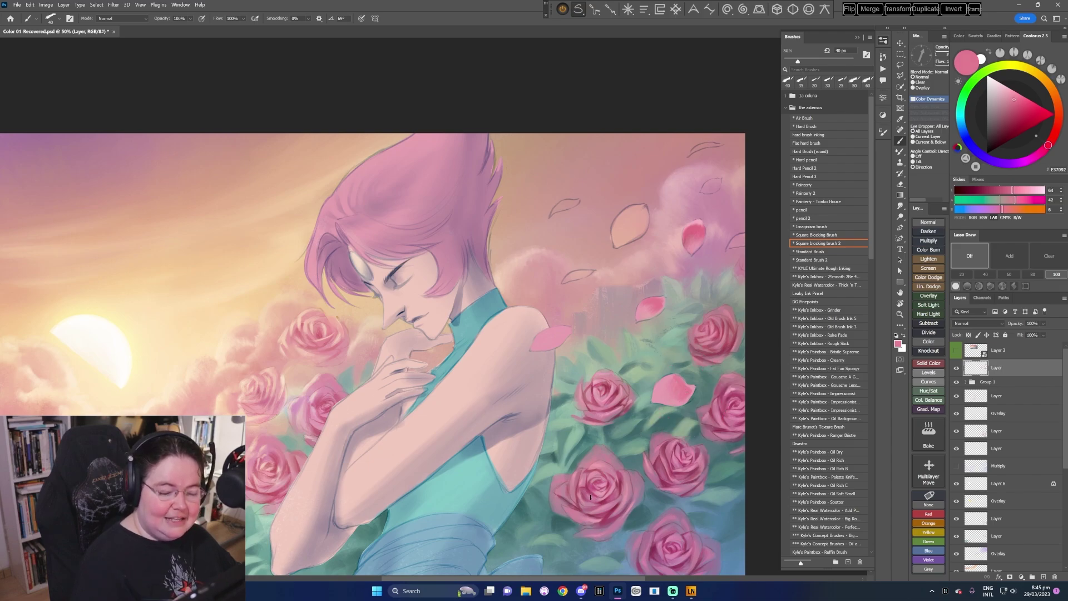
pyautogui.press('[')
pyautogui.keyDown('alt'); pyautogui.click(691, 387); pyautogui.keyUp('alt')
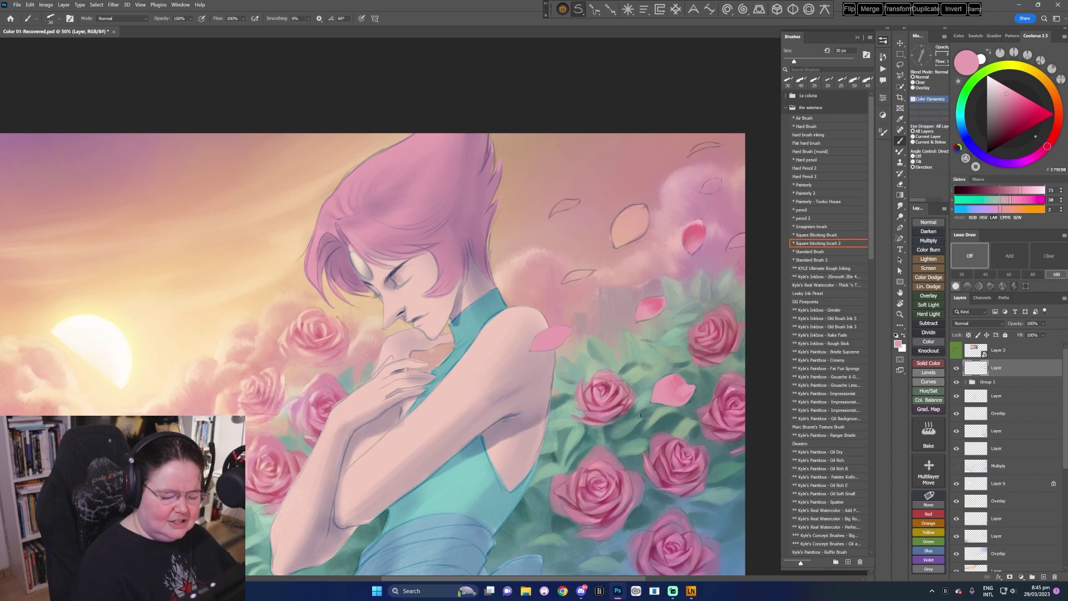
pyautogui.keyDown('alt'); pyautogui.click(678, 381); pyautogui.keyUp('alt')
pyautogui.keyDown('alt'); pyautogui.click(689, 235); pyautogui.keyUp('alt')
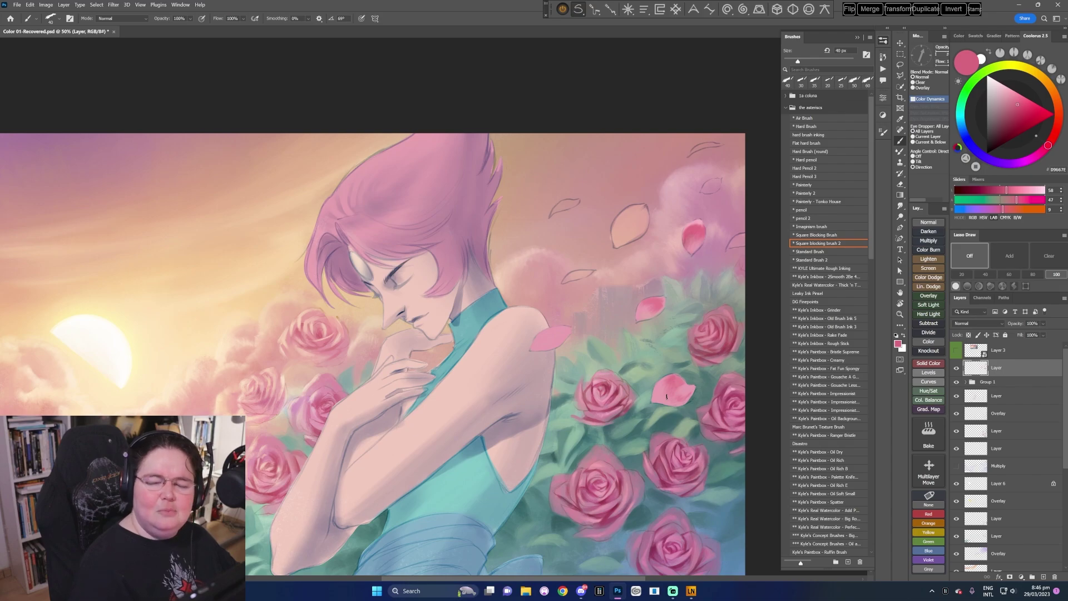
# - Shade the petal over the shoulder with deep pink at 40 px and blend it with a pink sampled from the petal
pyautogui.moveTo(597, 461); pyautogui.dragTo(605, 466)
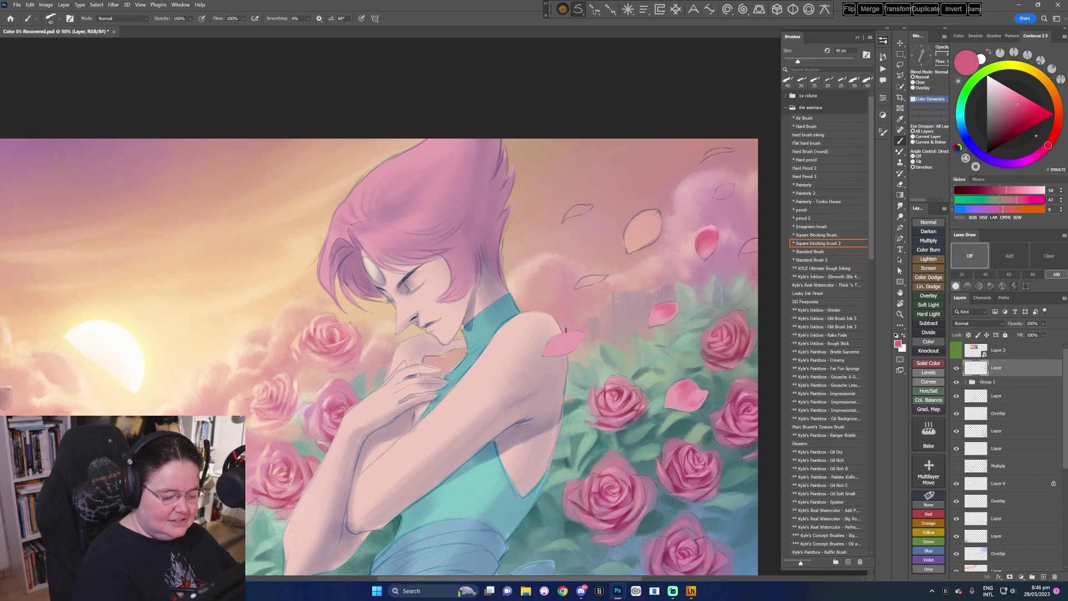
pyautogui.moveTo(574, 334); pyautogui.dragTo(570, 347)
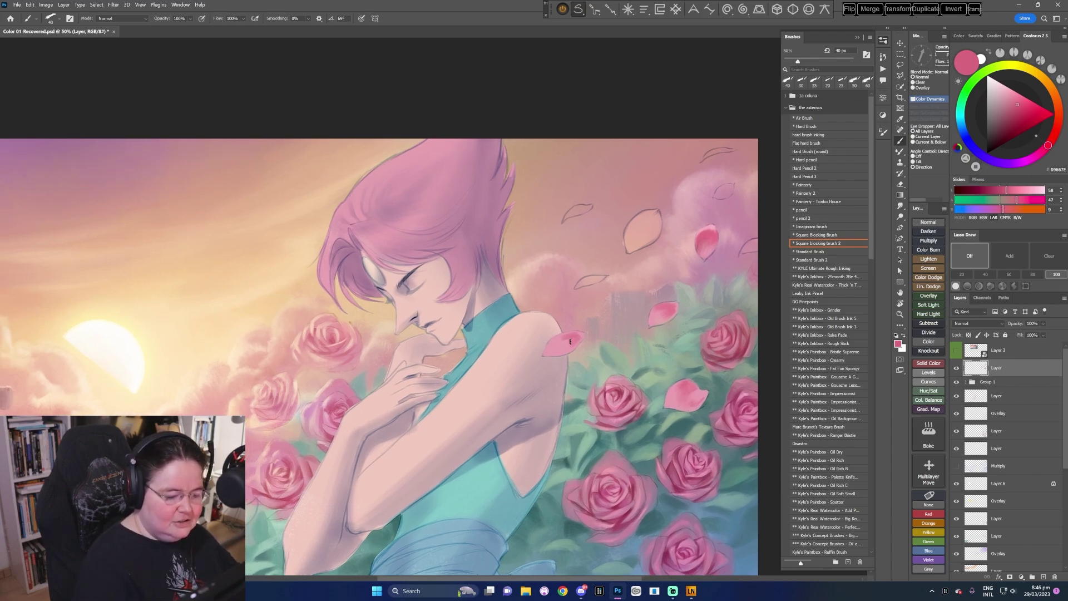
pyautogui.keyDown('alt'); pyautogui.click(567, 350); pyautogui.keyUp('alt')
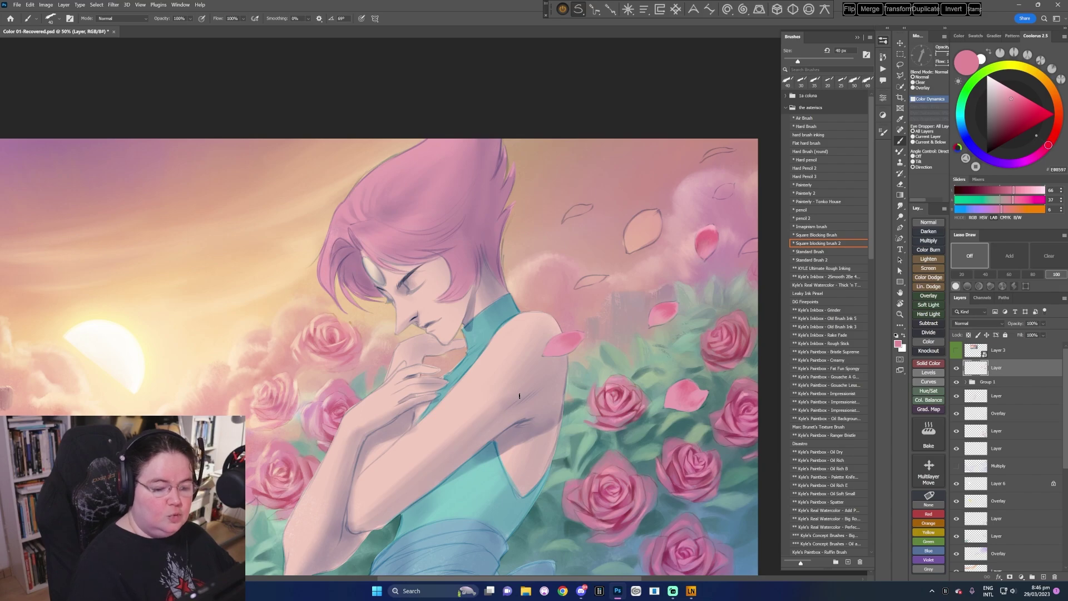
# - Touch up the petals by the cloud, over the leaves and above the foliage with sampled and lighter pinks at 25 to 40 px
pyautogui.press('[')
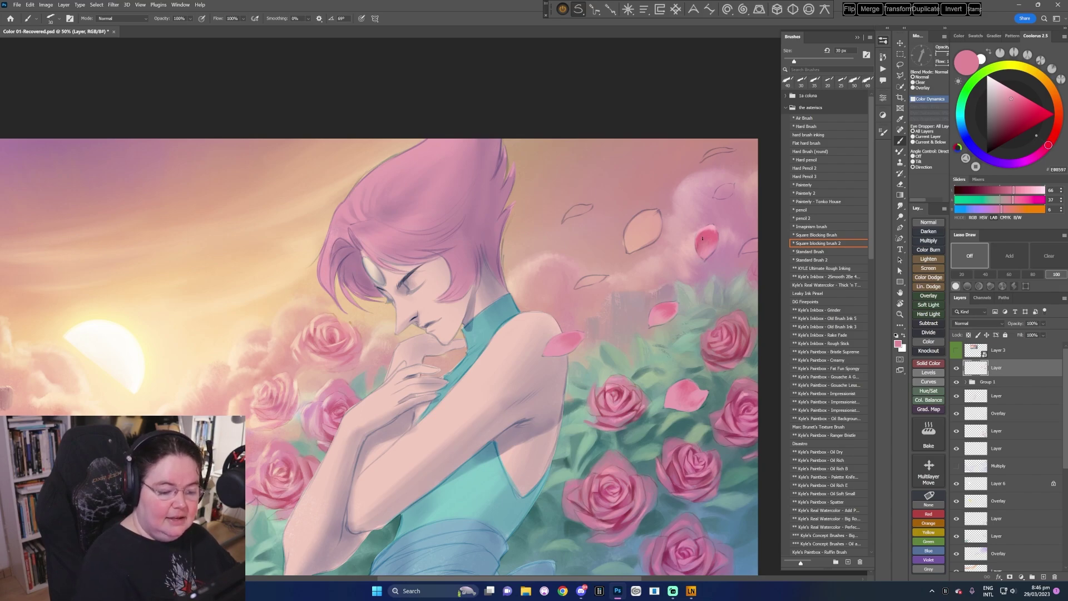
pyautogui.keyDown('alt'); pyautogui.click(702, 239); pyautogui.keyUp('alt')
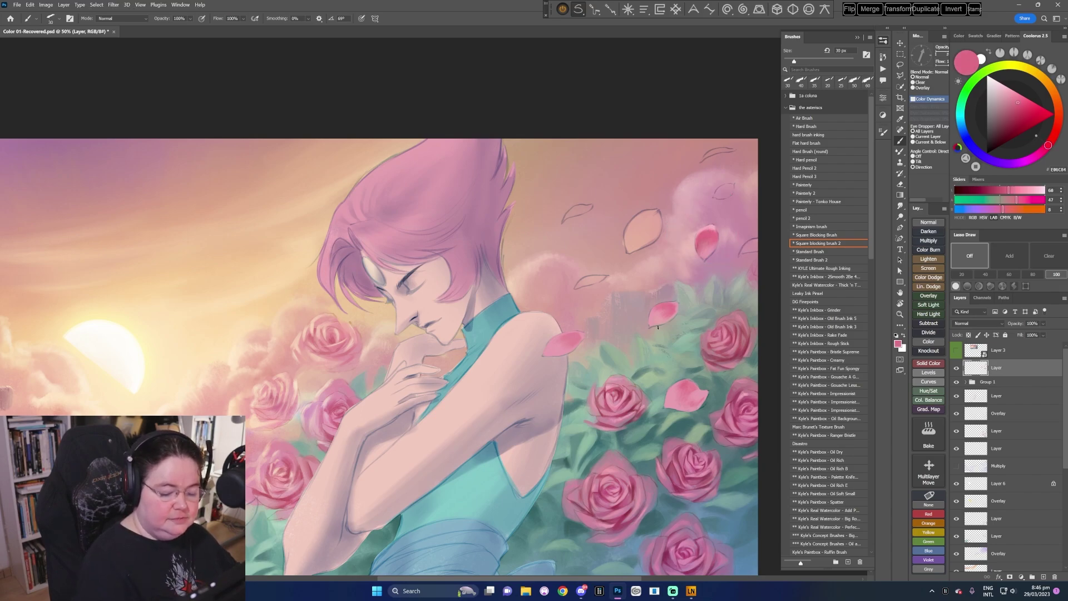
pyautogui.keyDown('alt'); pyautogui.click(696, 379); pyautogui.keyUp('alt')
pyautogui.click(1009, 92)
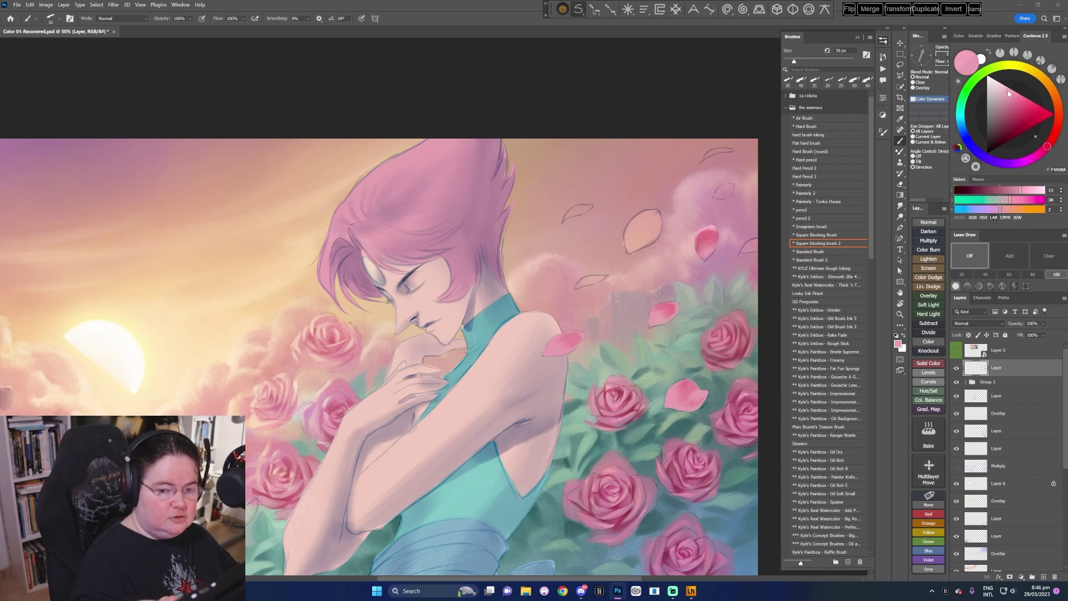
pyautogui.press(']')
pyautogui.click(698, 390)
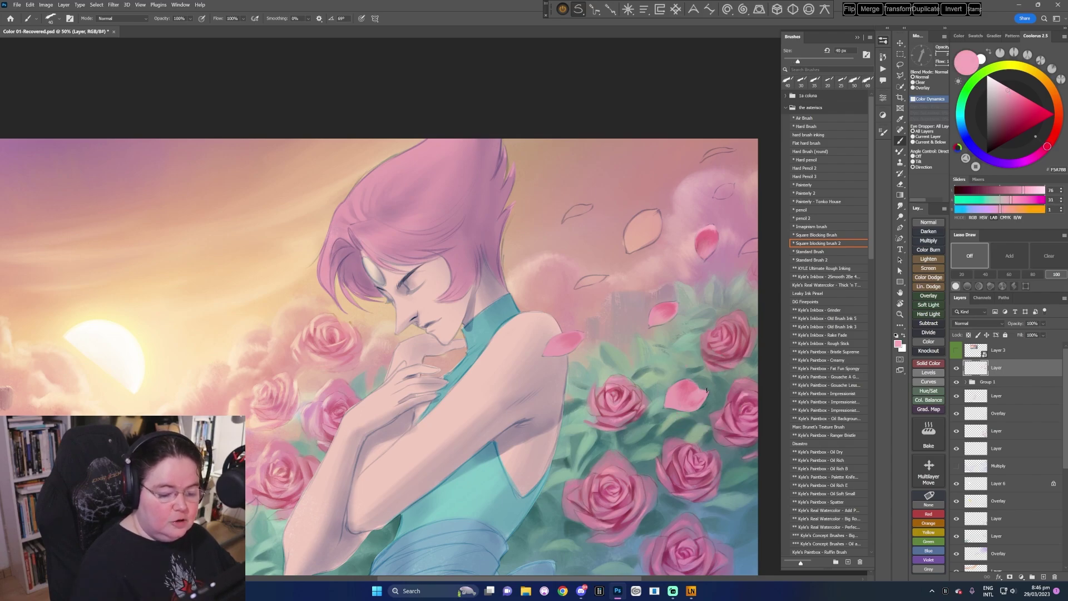
pyautogui.press('[')
pyautogui.click(701, 393)
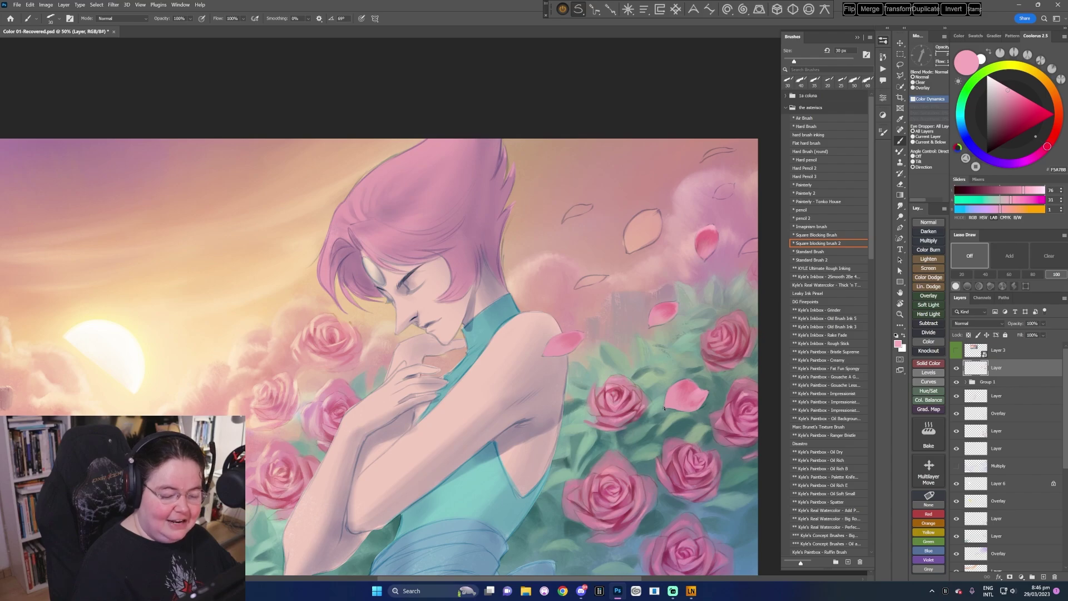
pyautogui.keyDown('alt'); pyautogui.click(686, 381); pyautogui.keyUp('alt')
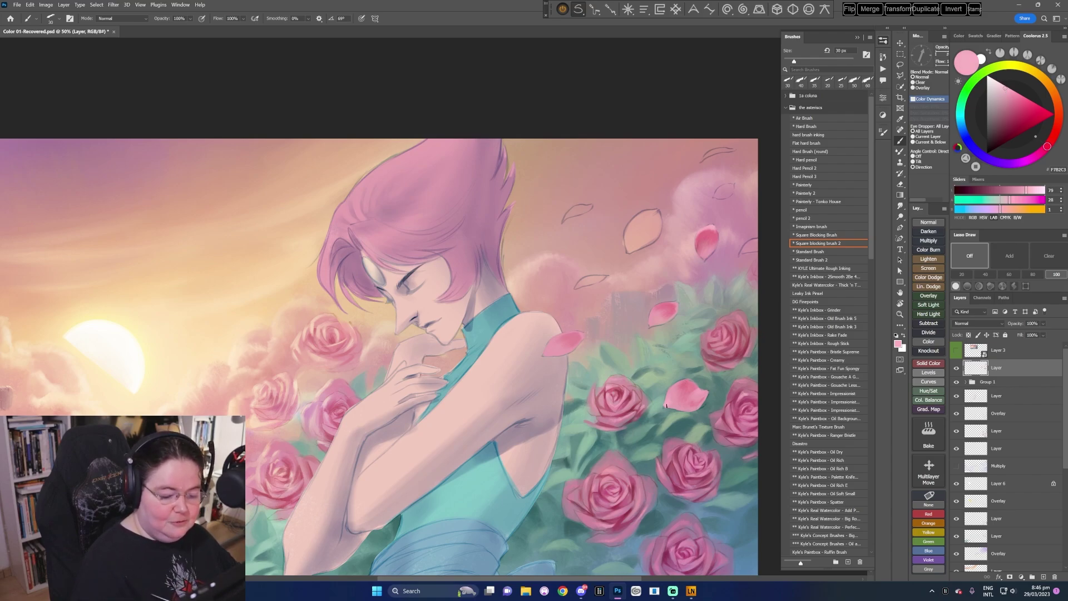
pyautogui.keyDown('alt'); pyautogui.click(663, 310); pyautogui.keyUp('alt')
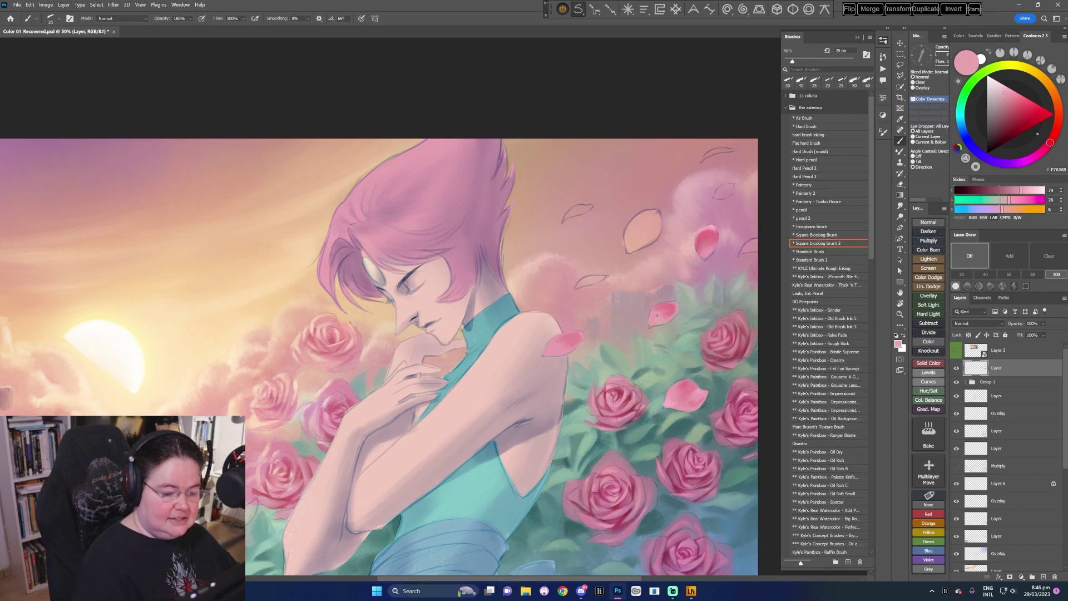
# - Paint the slim petal sketched above the shoulder, right of the neck, with deep and lighter pinks, using 20 to 30 px brush sizes
pyautogui.keyDown('alt'); pyautogui.click(696, 234); pyautogui.keyUp('alt')
pyautogui.press(']')
pyautogui.moveTo(578, 283); pyautogui.dragTo(598, 281)
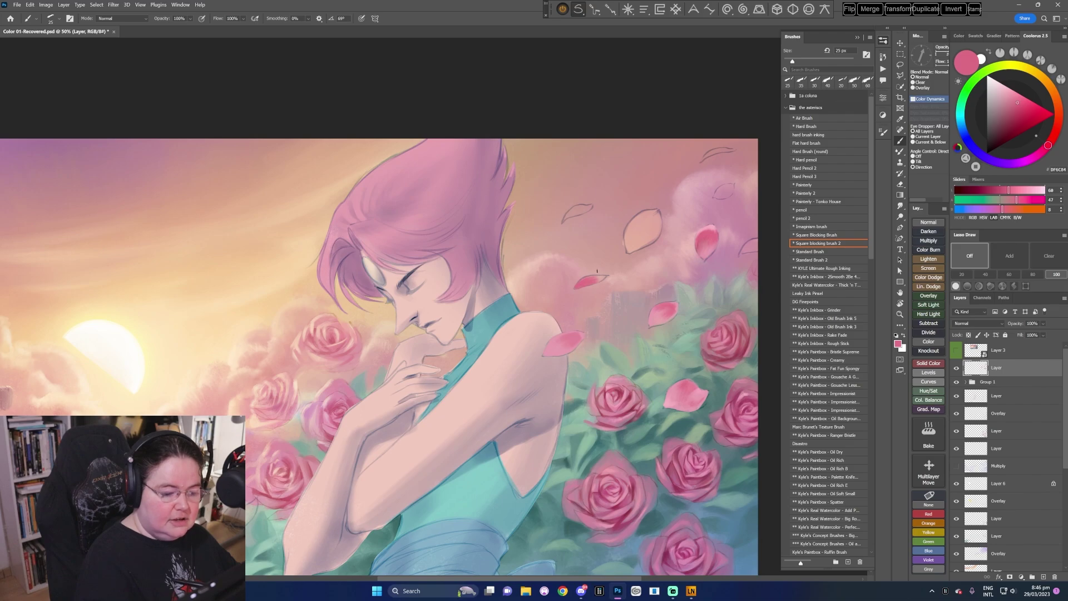
pyautogui.click(1017, 98)
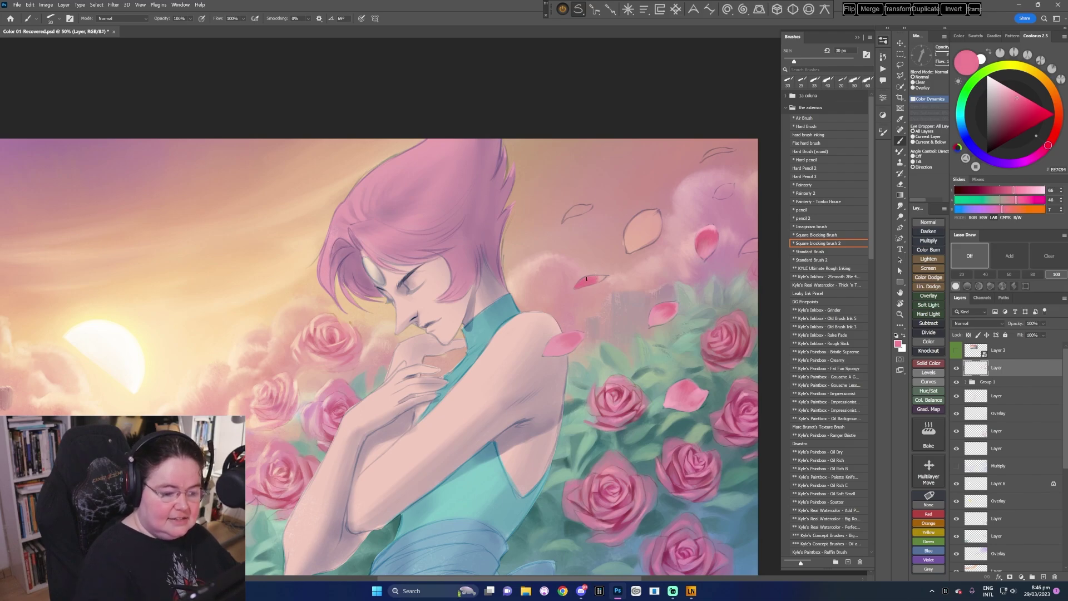
pyautogui.keyDown('alt'); pyautogui.click(570, 332); pyautogui.keyUp('alt')
pyautogui.press('[')
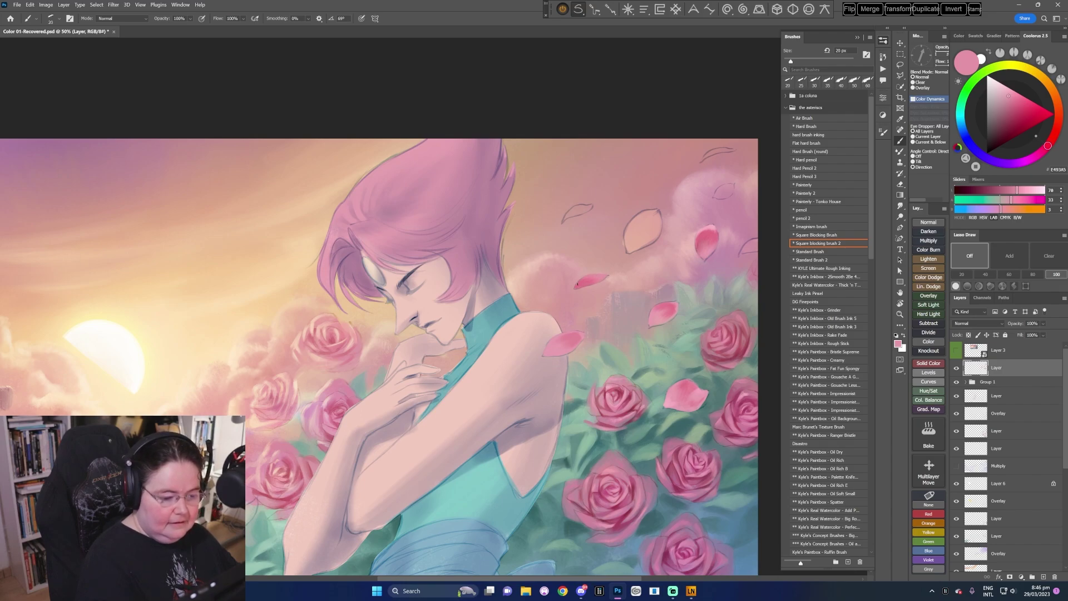
# - Refine the slim petal's edges and blend its shading with pinks sampled from it, using a 20 px brush
pyautogui.keyDown('alt'); pyautogui.click(586, 277); pyautogui.keyUp('alt')
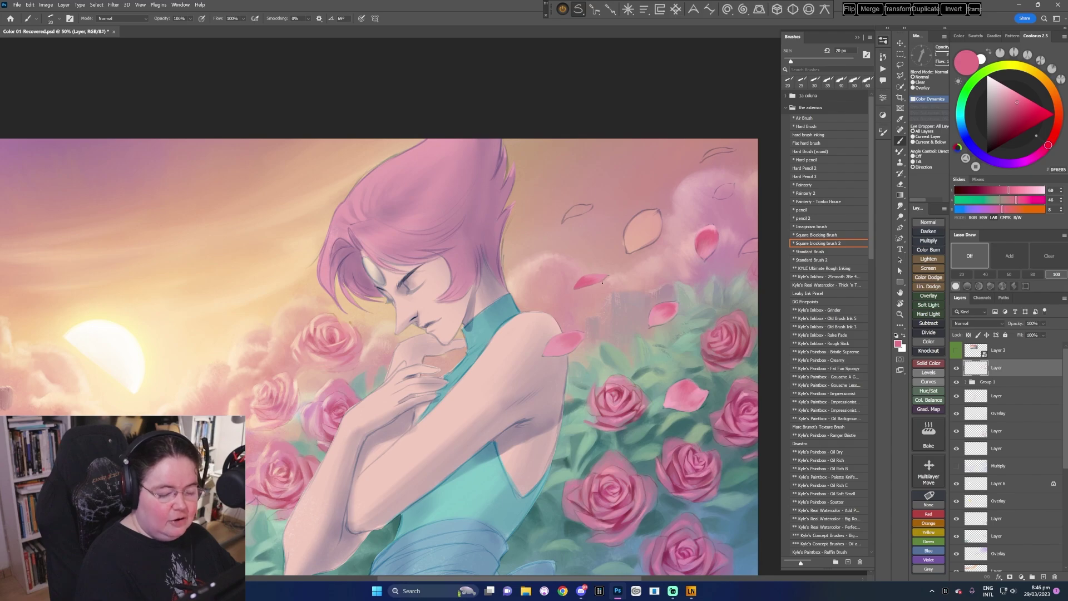
pyautogui.keyDown('alt'); pyautogui.click(580, 278); pyautogui.keyUp('alt')
pyautogui.press('[')
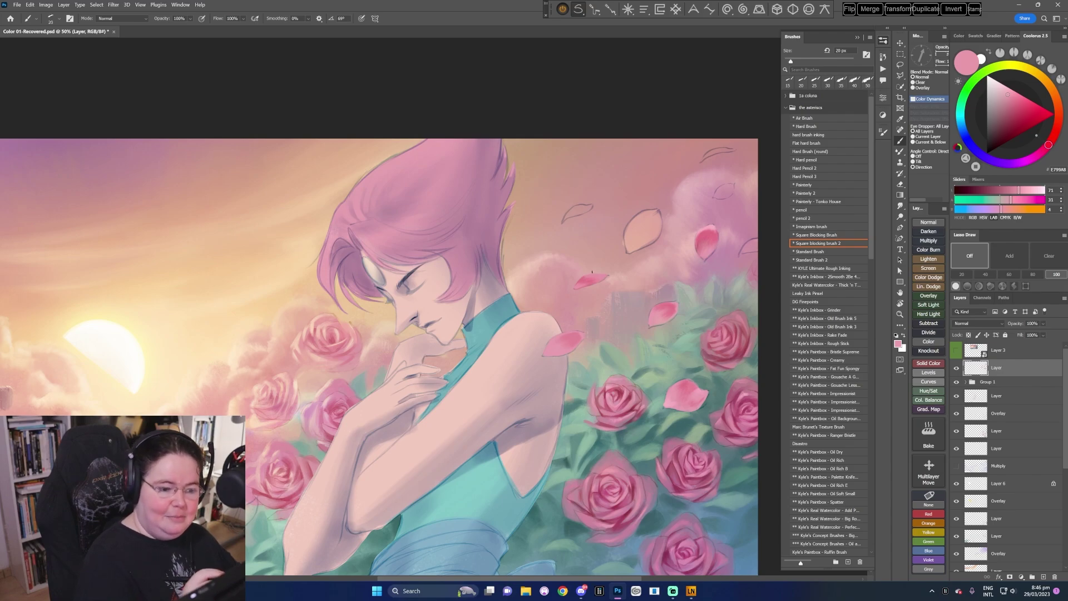
pyautogui.keyDown('alt'); pyautogui.click(582, 280); pyautogui.keyUp('alt')
pyautogui.keyDown('alt'); pyautogui.click(587, 281); pyautogui.keyUp('alt')
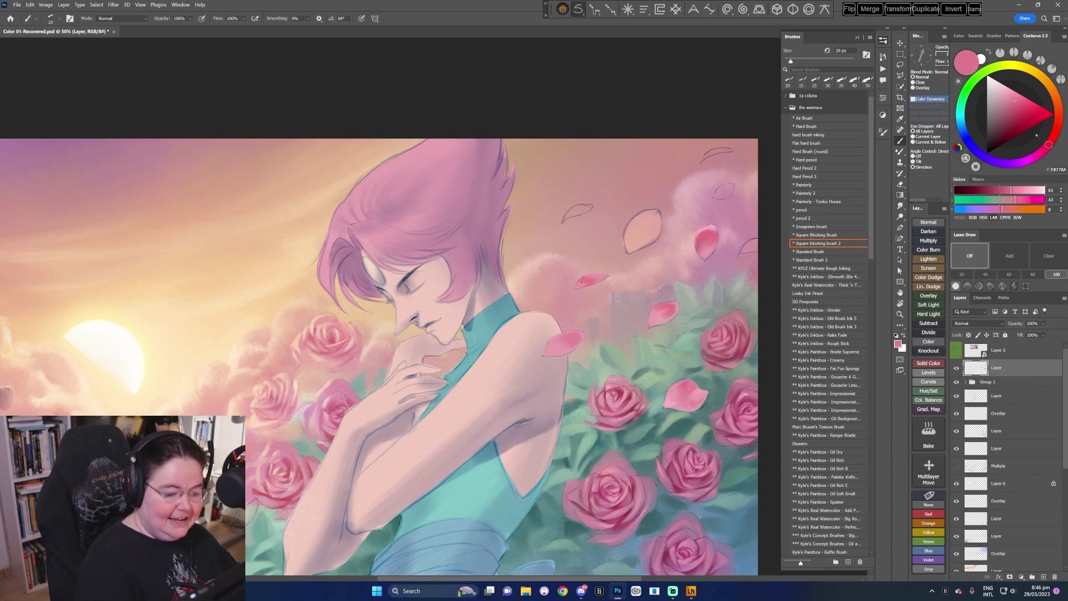
pyautogui.keyDown('alt'); pyautogui.click(585, 279); pyautogui.keyUp('alt')
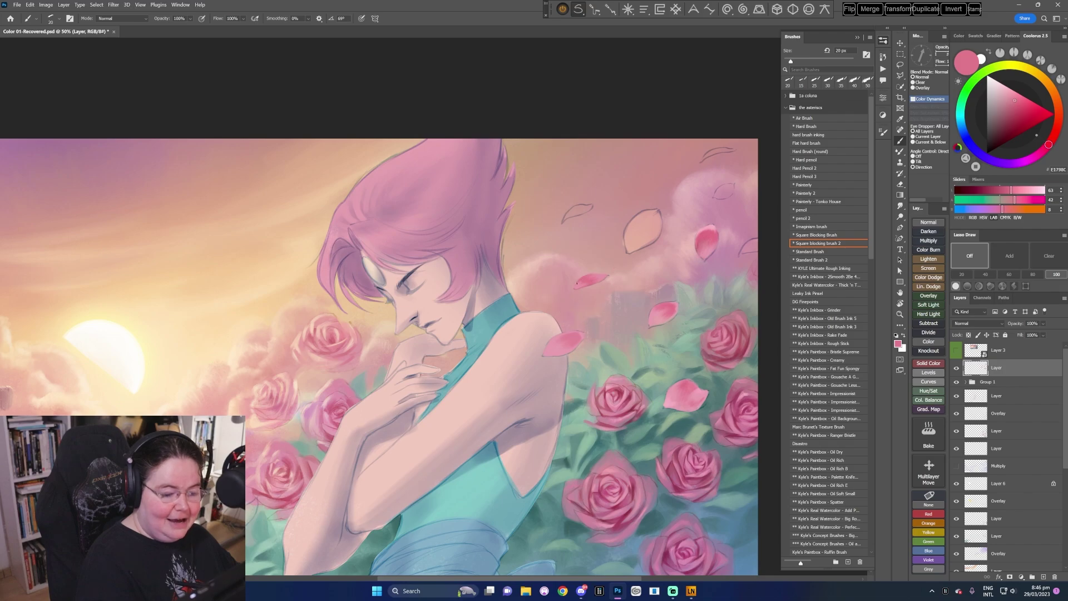
pyautogui.keyDown('alt'); pyautogui.click(576, 289); pyautogui.keyUp('alt')
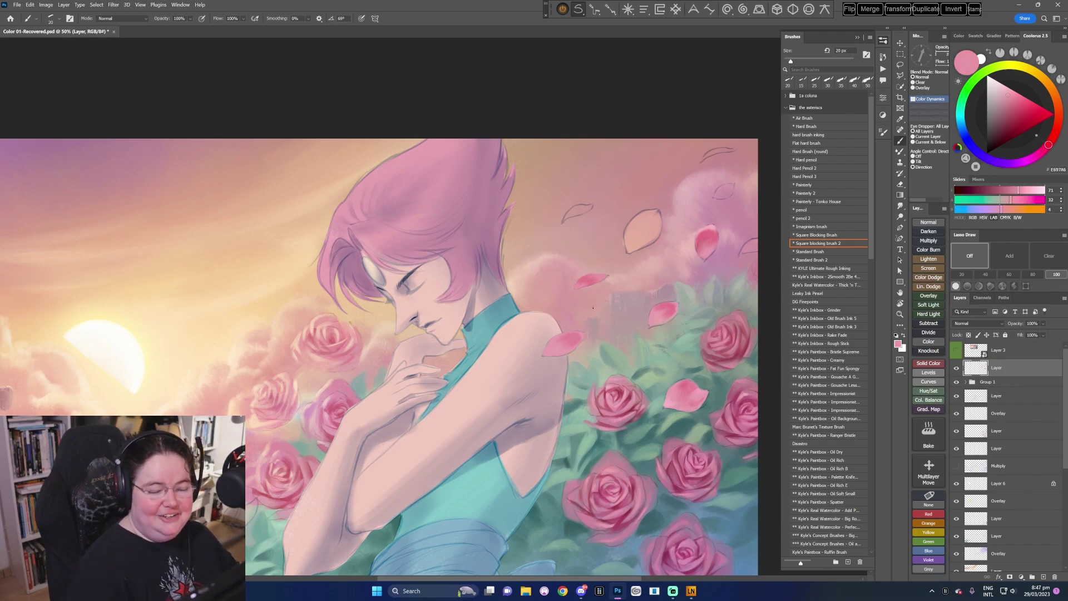
# - Paint the upper part of the large petal sketched right of the head with deep and light pinks sampled from nearby petals at 35 px
pyautogui.press(']')
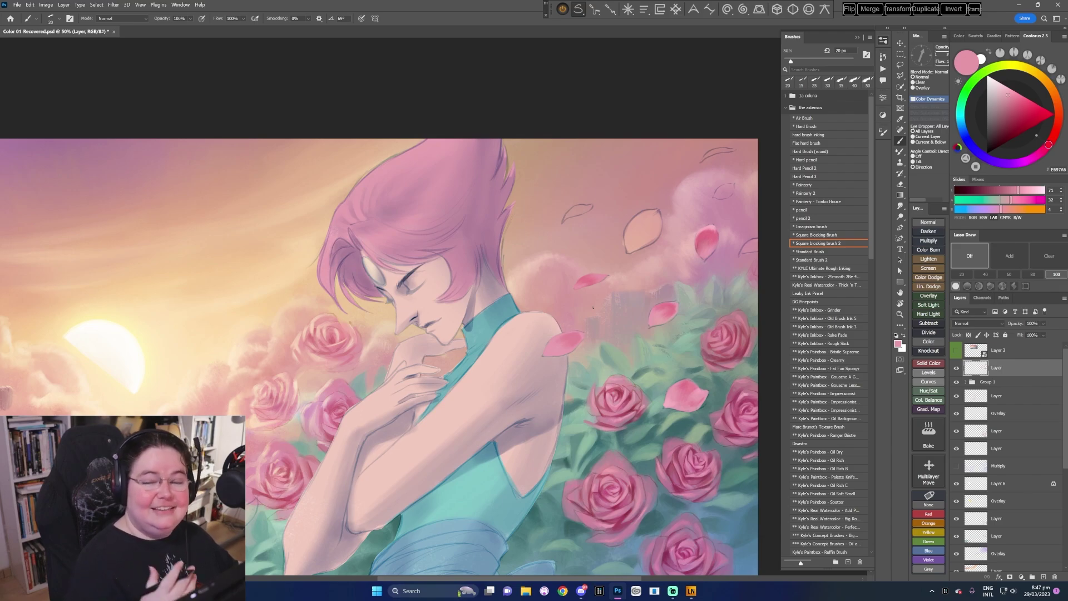
pyautogui.keyDown('alt'); pyautogui.click(706, 232); pyautogui.keyUp('alt')
pyautogui.press(']')
pyautogui.press(']')
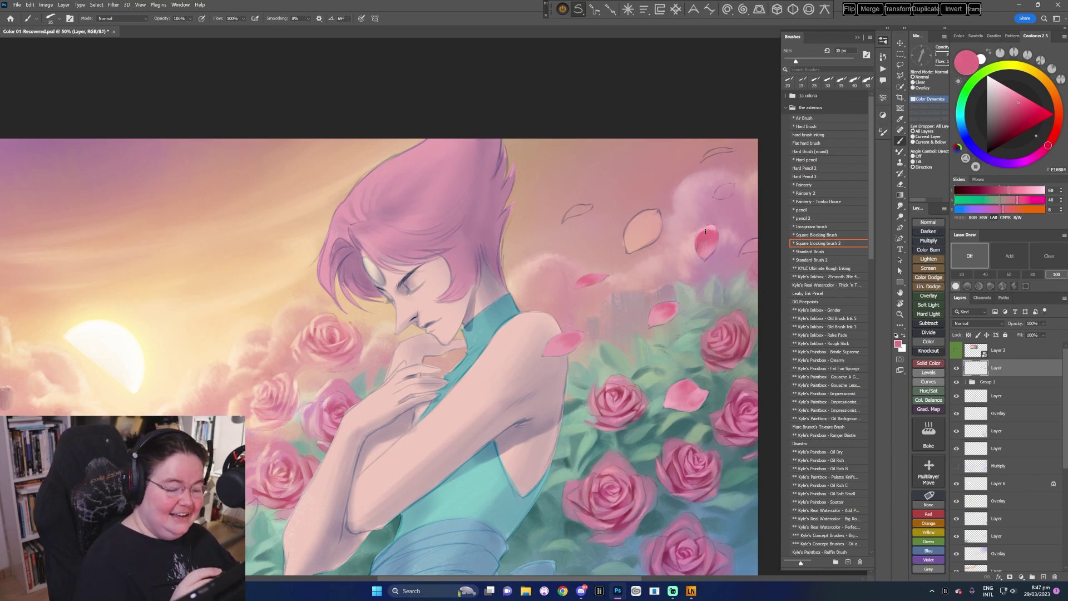
pyautogui.moveTo(641, 218)
pyautogui.mouseDown()
pyautogui.moveTo(711, 226)
pyautogui.moveTo(655, 213)
pyautogui.mouseUp()
pyautogui.keyDown('alt'); pyautogui.click(710, 224); pyautogui.keyUp('alt')
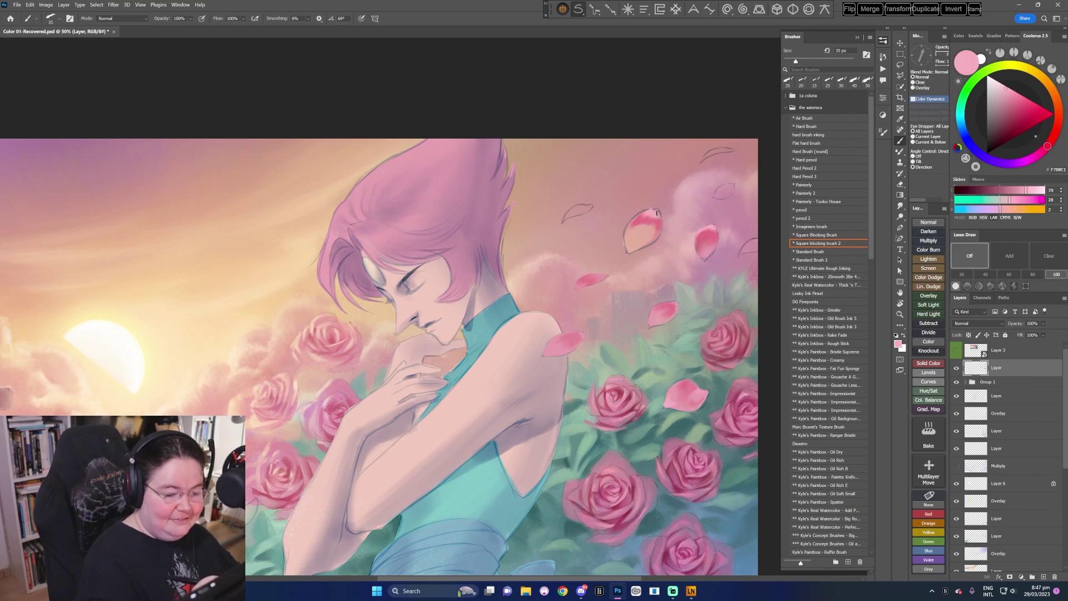
pyautogui.keyDown('alt'); pyautogui.click(650, 211); pyautogui.keyUp('alt')
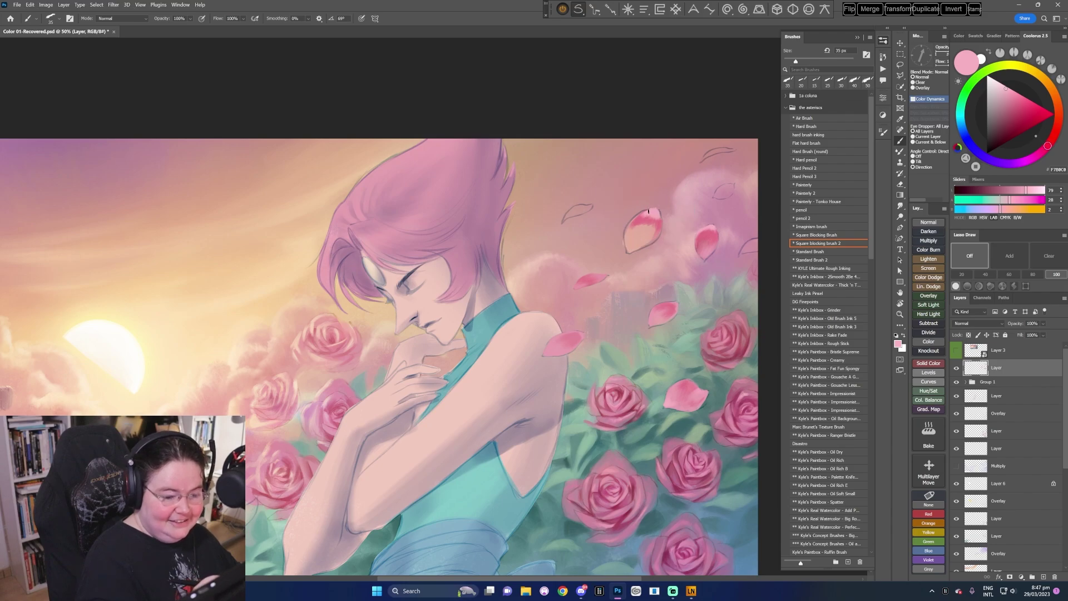
pyautogui.moveTo(646, 204); pyautogui.dragTo(660, 202)
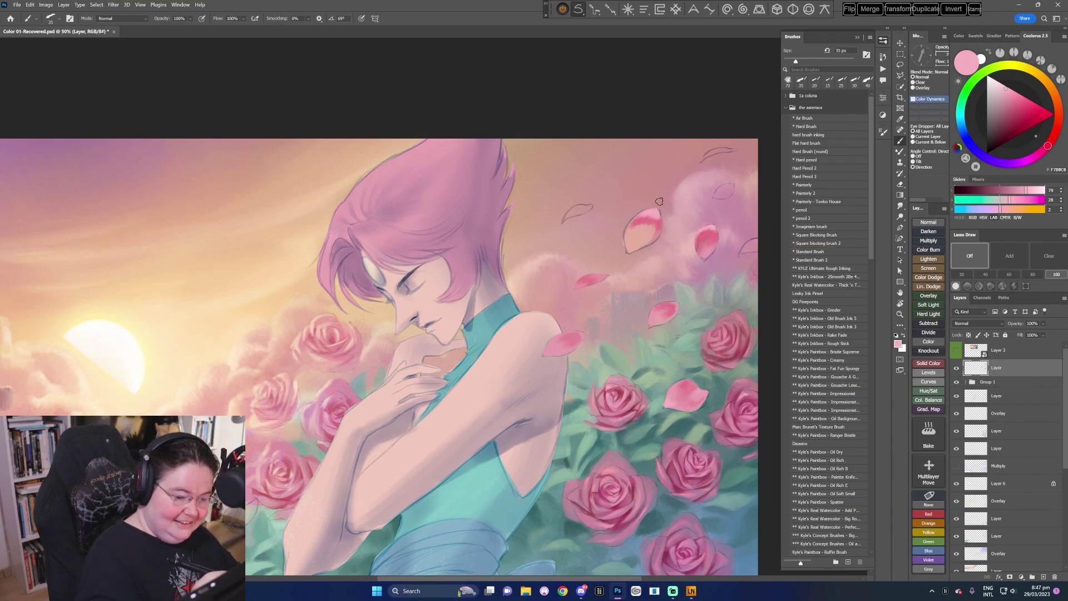
pyautogui.keyDown('alt'); pyautogui.click(645, 215); pyautogui.keyUp('alt')
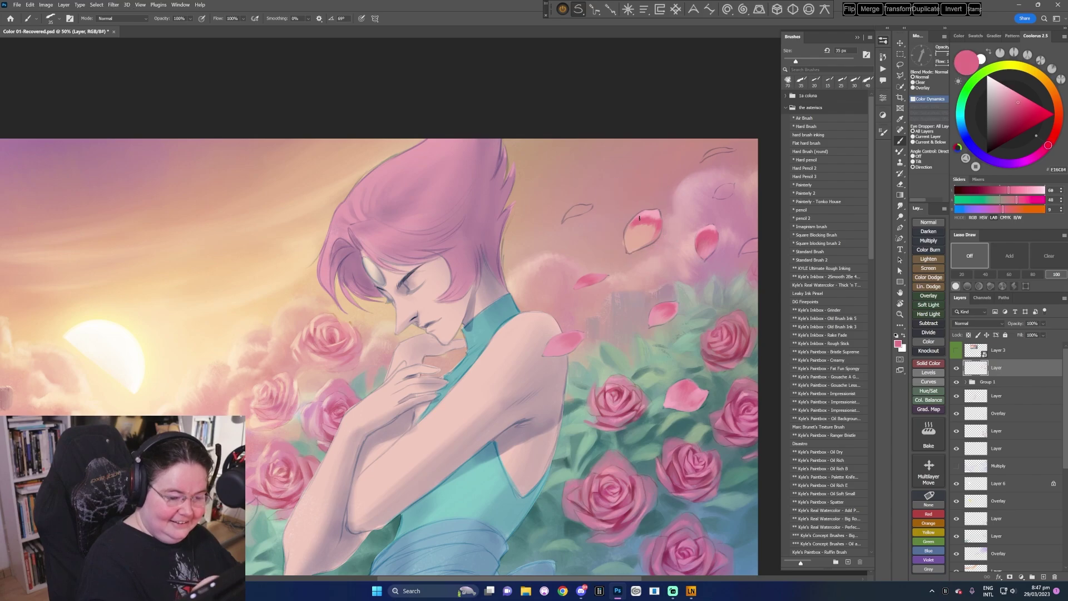
pyautogui.keyDown('alt'); pyautogui.click(655, 215); pyautogui.keyUp('alt')
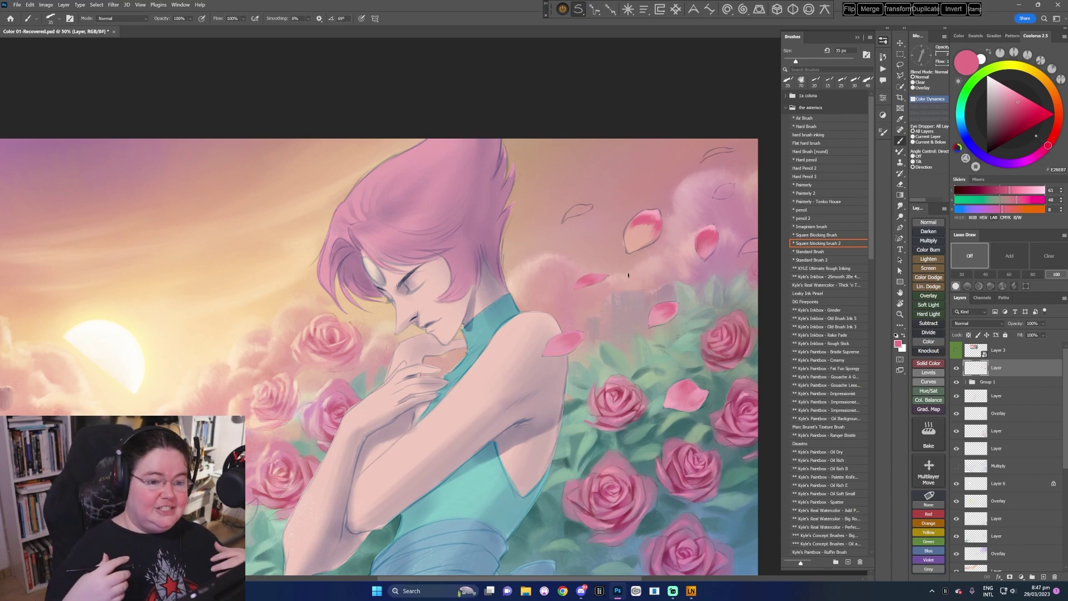
# - Fill the lower part of the large petal with sampled light pinks and blend its deep pink shading, using a 50 px brush
pyautogui.keyDown('alt'); pyautogui.click(657, 309); pyautogui.keyUp('alt')
pyautogui.keyDown('alt'); pyautogui.click(675, 396); pyautogui.keyUp('alt')
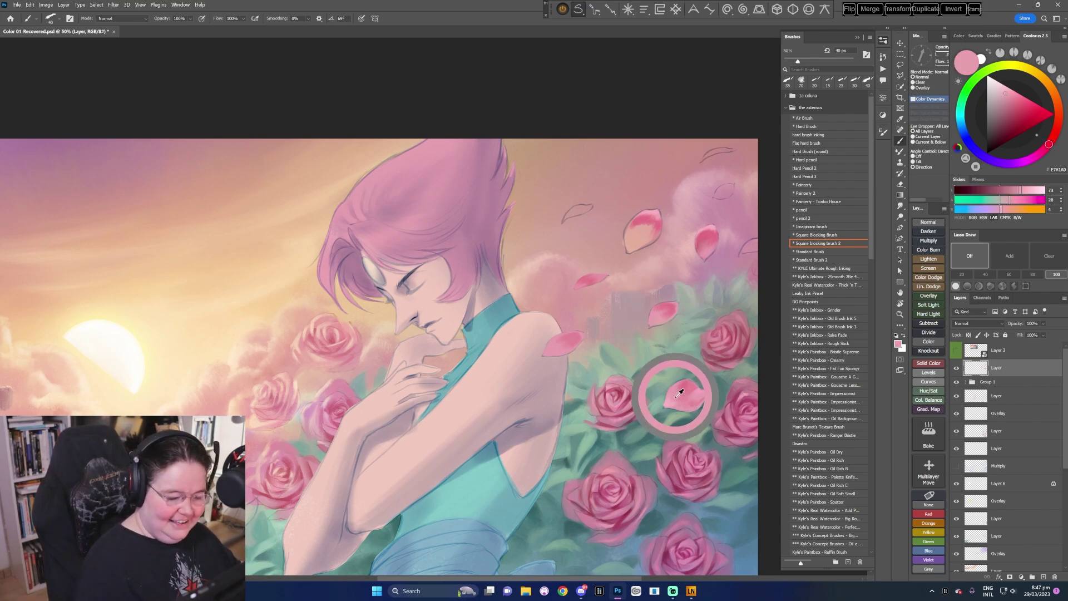
pyautogui.press(']')
pyautogui.press(']')
pyautogui.press(']')
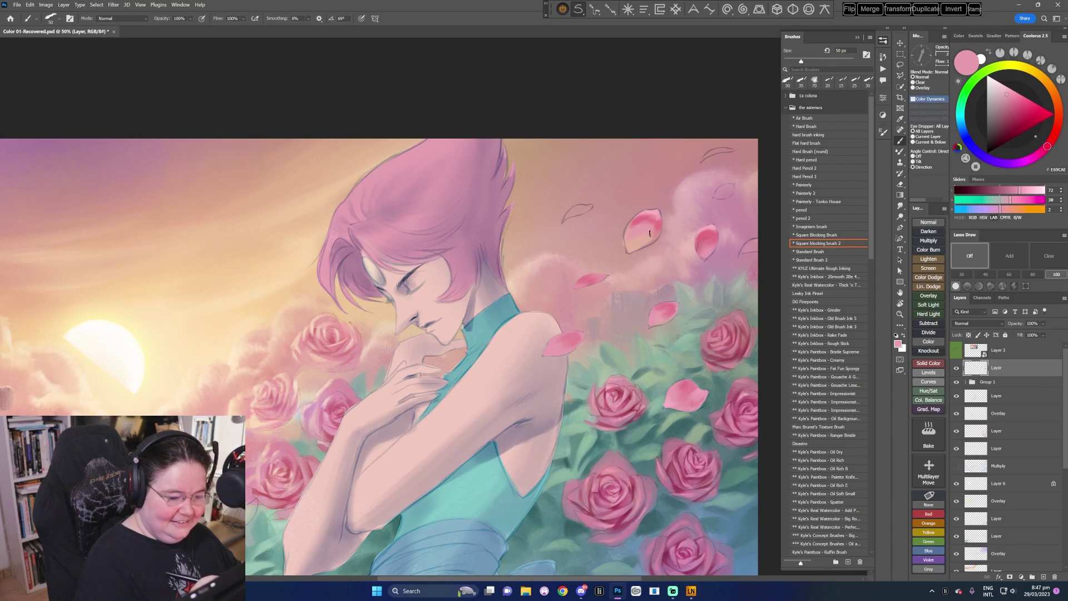
pyautogui.keyDown('alt'); pyautogui.click(638, 229); pyautogui.keyUp('alt')
pyautogui.keyDown('alt'); pyautogui.click(645, 214); pyautogui.keyUp('alt')
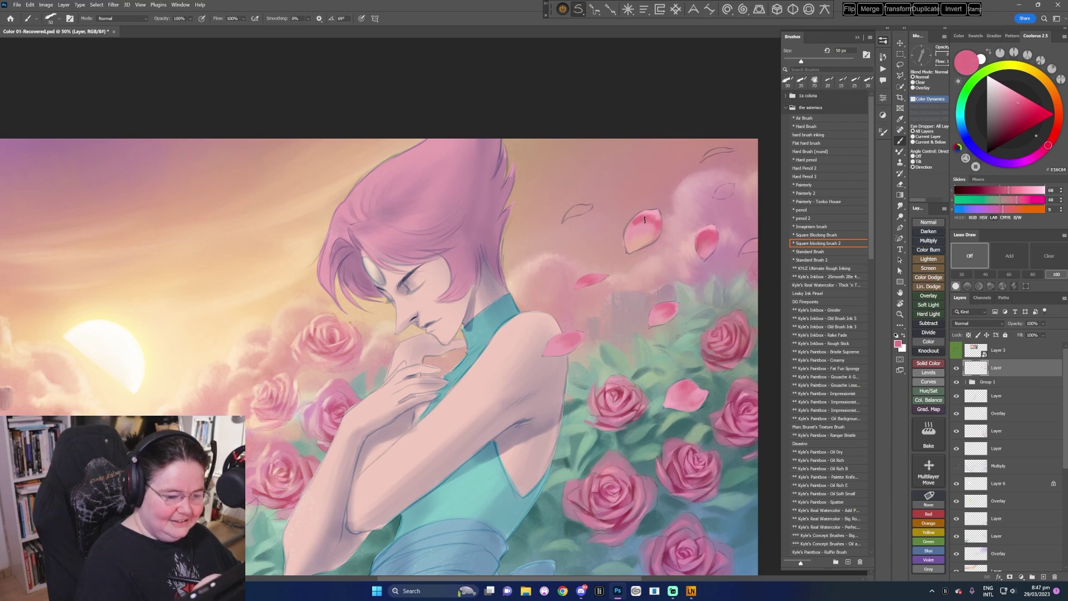
pyautogui.moveTo(646, 221)
pyautogui.mouseDown()
pyautogui.moveTo(652, 228)
pyautogui.moveTo(631, 231)
pyautogui.mouseUp()
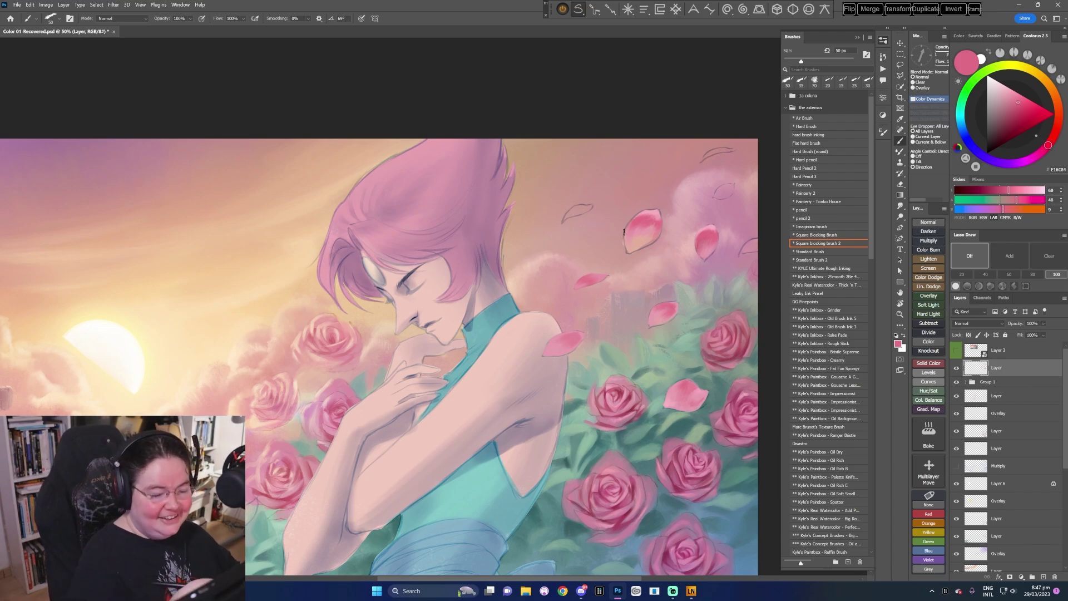
pyautogui.keyDown('alt'); pyautogui.click(627, 248); pyautogui.keyUp('alt')
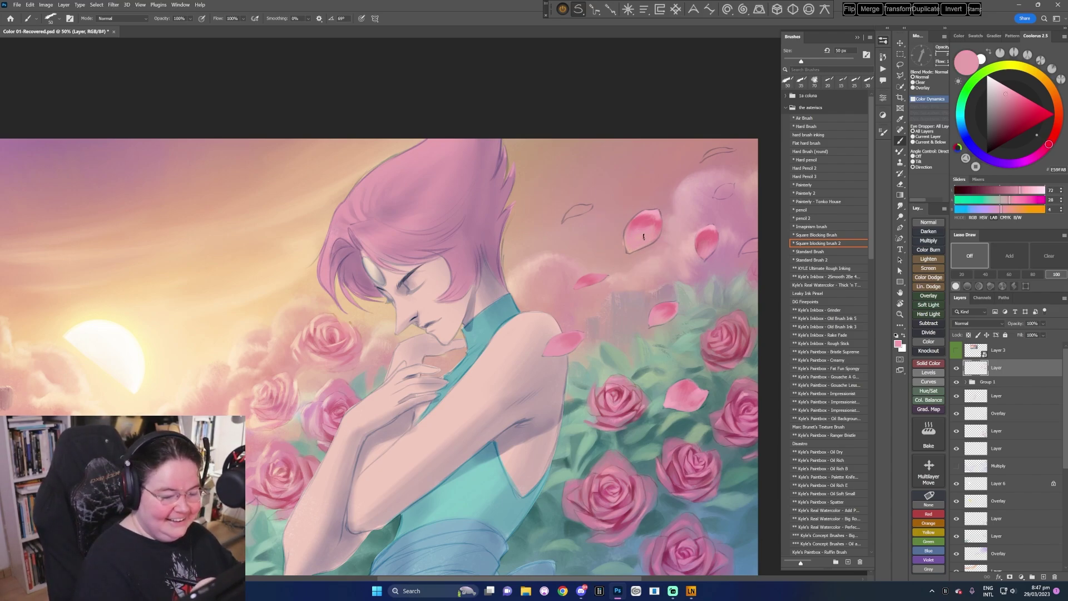
# - Refine the large petal's edges and lower tip with pinks sampled from the petals, using a 40 px brush
pyautogui.keyDown('alt'); pyautogui.click(704, 244); pyautogui.keyUp('alt')
pyautogui.press('[')
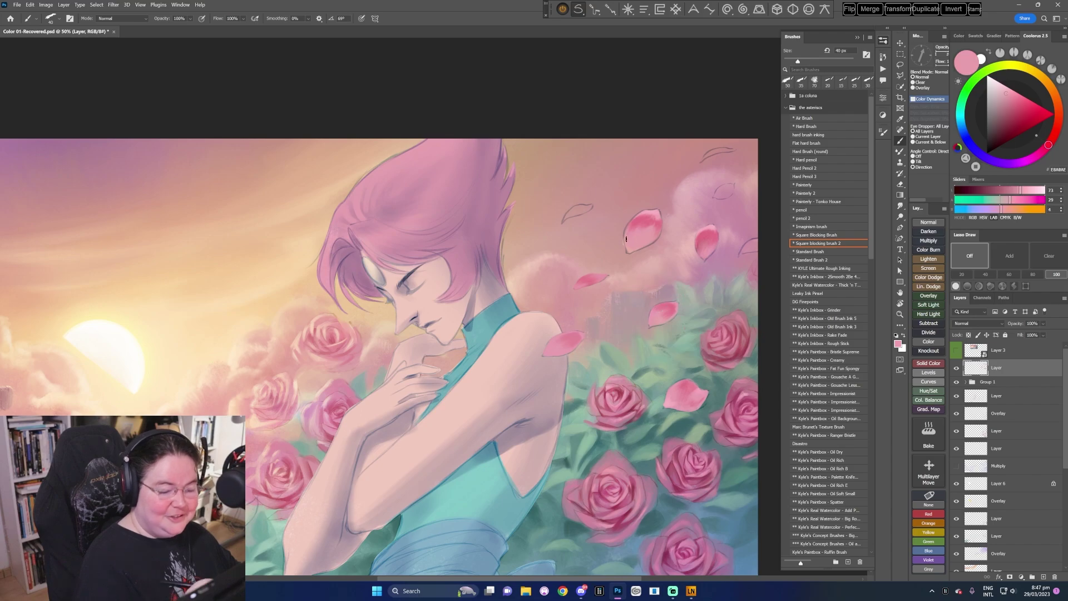
pyautogui.keyDown('alt'); pyautogui.click(658, 229); pyautogui.keyUp('alt')
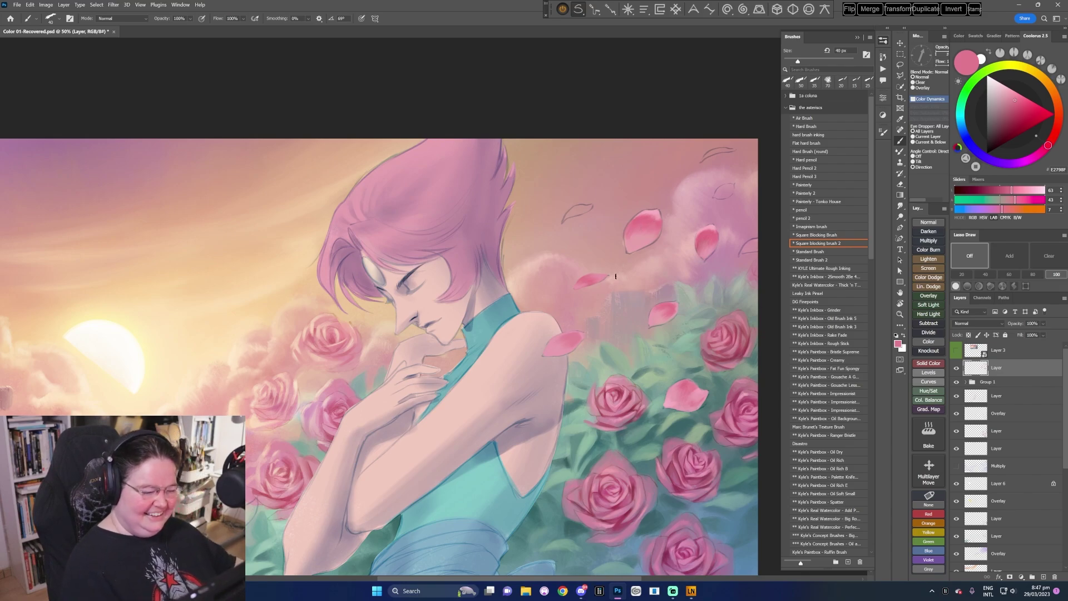
pyautogui.keyDown('alt'); pyautogui.click(634, 234); pyautogui.keyUp('alt')
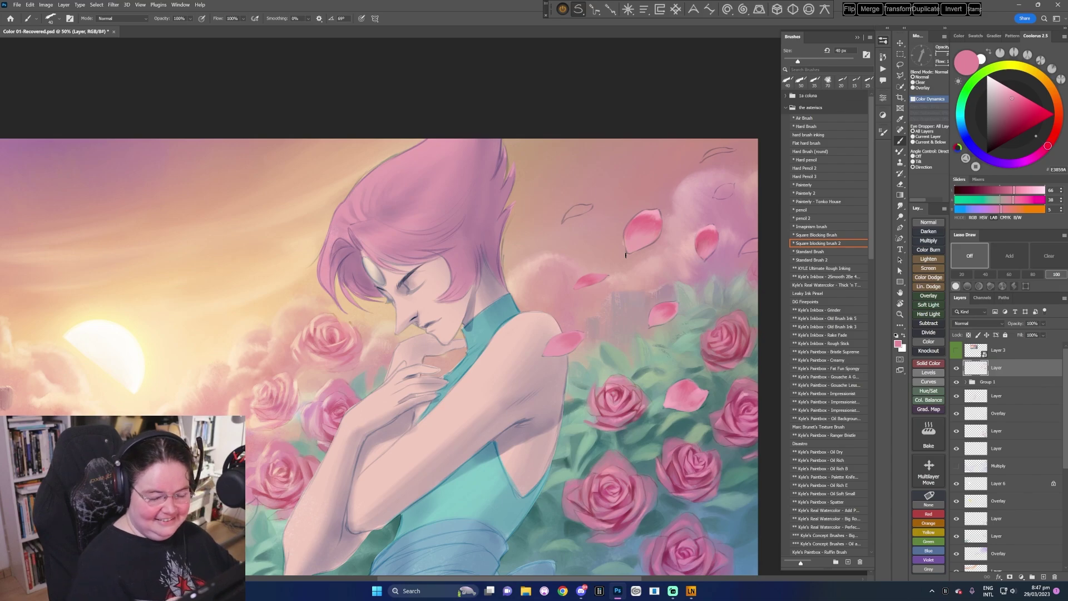
# - Paint the petal cut off by the canvas's right edge with deep and light pinks, using 20 to 30 px brush sizes
pyautogui.keyDown('alt'); pyautogui.click(715, 234); pyautogui.keyUp('alt')
pyautogui.press('[')
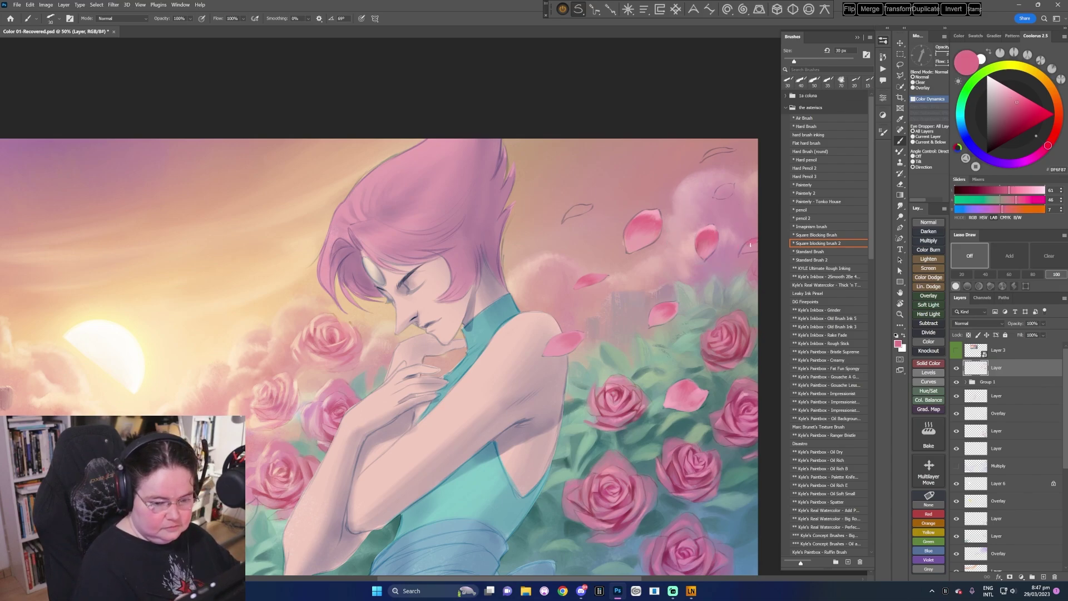
pyautogui.keyDown('alt'); pyautogui.click(711, 229); pyautogui.keyUp('alt')
pyautogui.press('[')
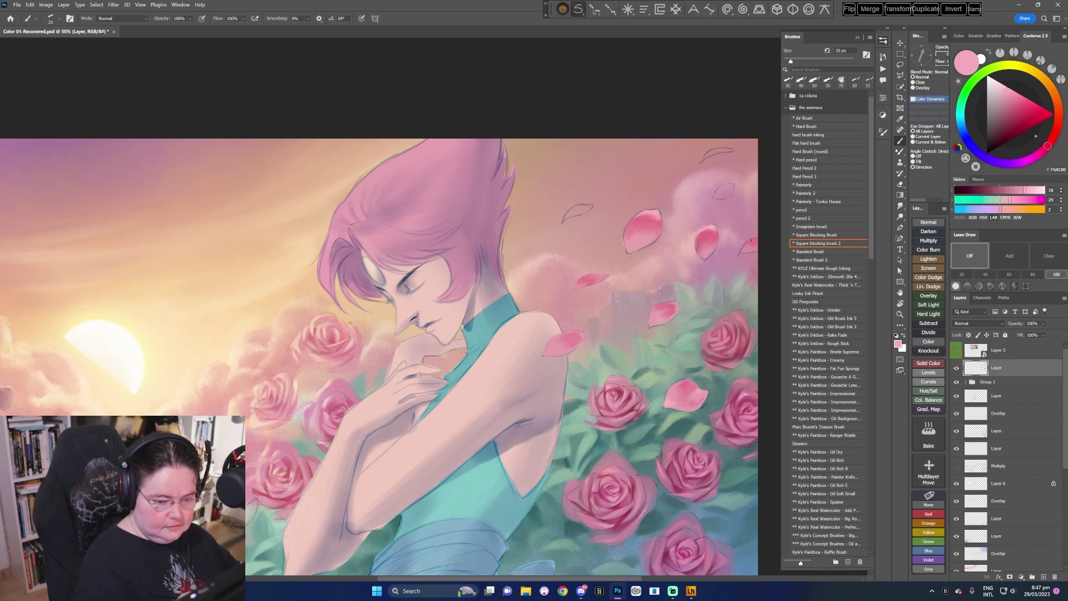
pyautogui.keyDown('alt'); pyautogui.click(709, 231); pyautogui.keyUp('alt')
pyautogui.press(']')
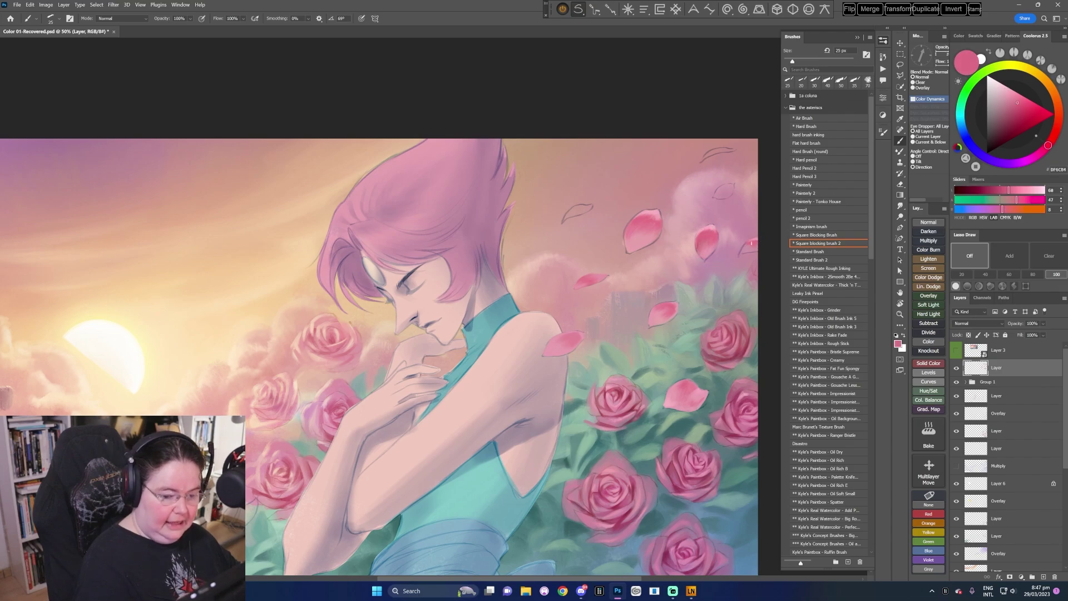
pyautogui.keyDown('alt'); pyautogui.click(702, 246); pyautogui.keyUp('alt')
pyautogui.press(']')
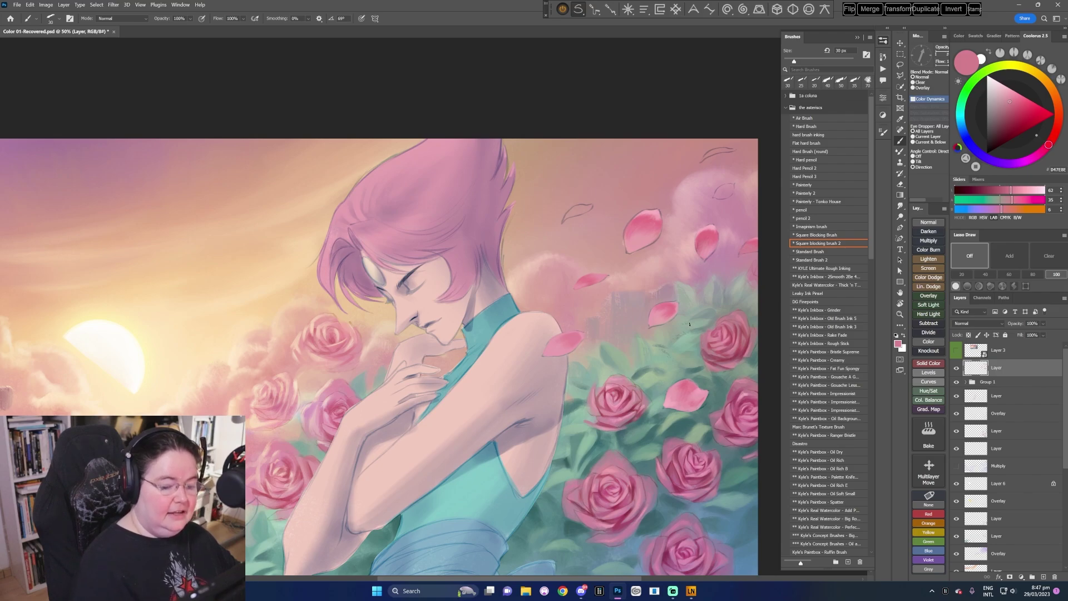
# - Refine the cut-off petal's shading with pinks sampled from the neighbouring petals, using a 25 to 30 px brush
pyautogui.keyDown('alt'); pyautogui.click(689, 385); pyautogui.keyUp('alt')
pyautogui.press('[')
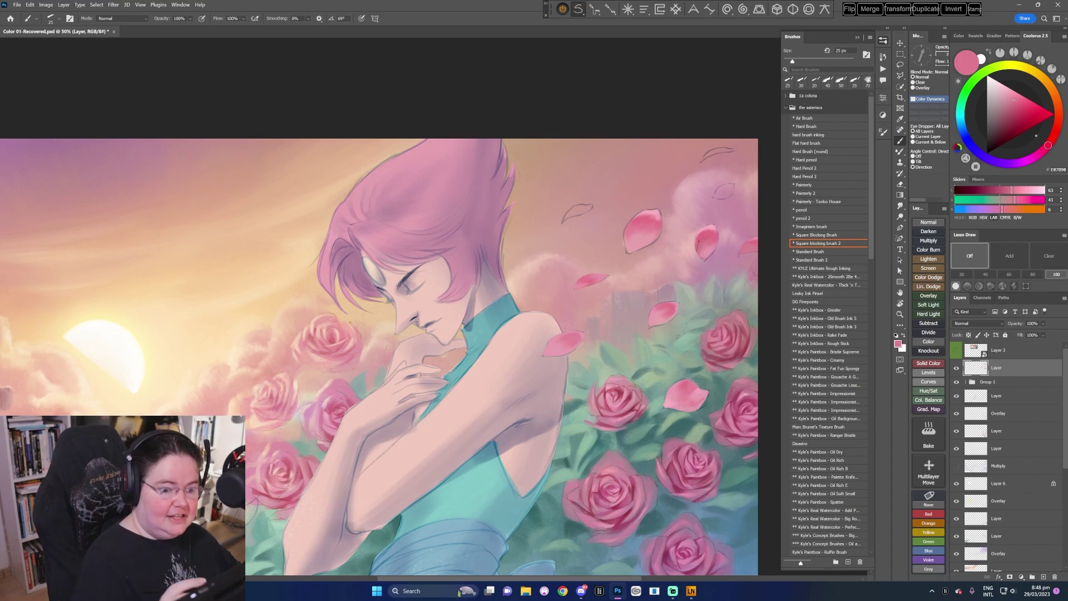
pyautogui.keyDown('alt'); pyautogui.click(706, 232); pyautogui.keyUp('alt')
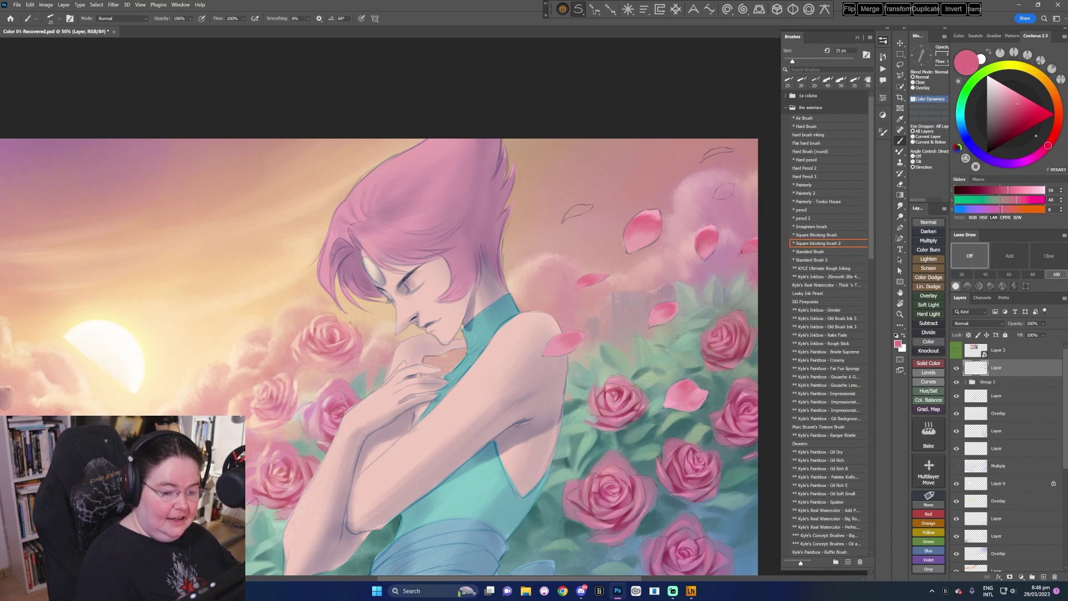
pyautogui.keyDown('alt'); pyautogui.click(704, 251); pyautogui.keyUp('alt')
pyautogui.press(']')
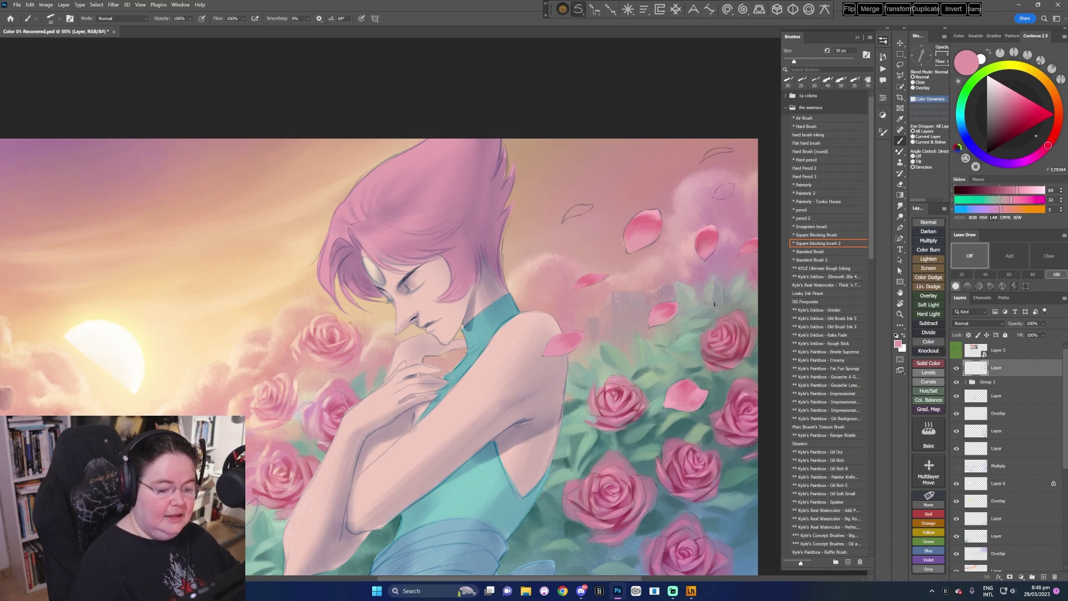
pyautogui.keyDown('alt'); pyautogui.click(717, 337); pyautogui.keyUp('alt')
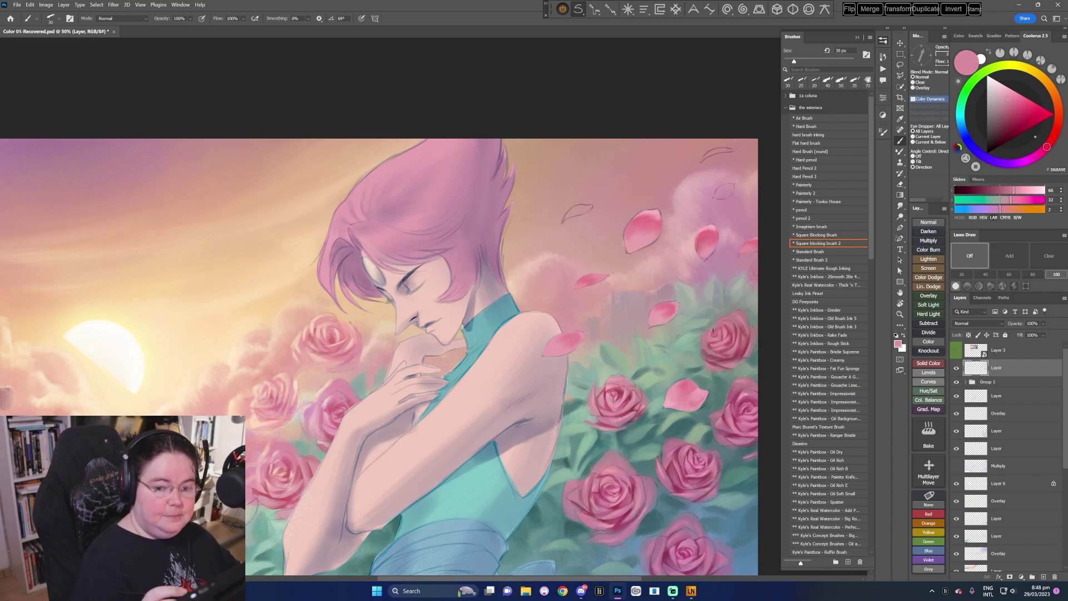
pyautogui.press('[')
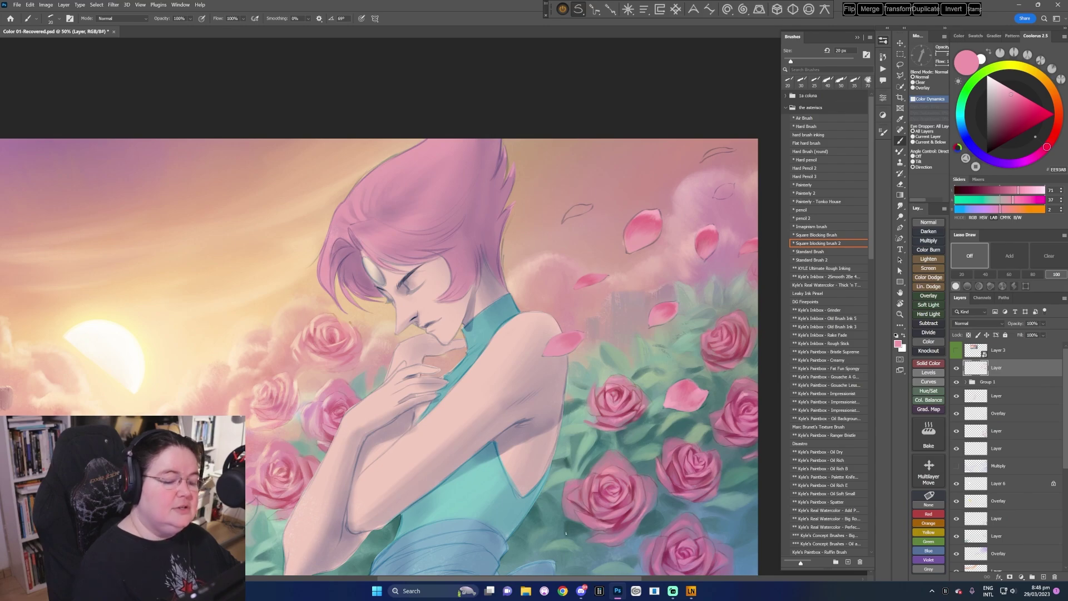
# - Paint the slim curved petal sketched between the head and the large petal with light and deep pinks at 25 px and refine it at 15 px
pyautogui.keyDown('alt'); pyautogui.click(655, 212); pyautogui.keyUp('alt')
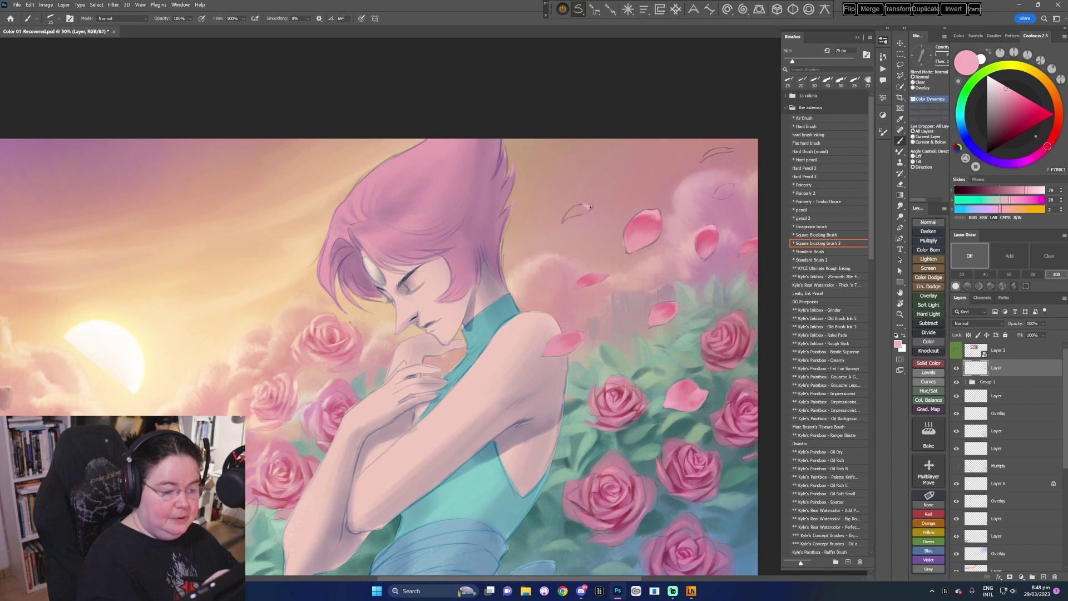
pyautogui.keyDown('alt'); pyautogui.click(647, 222); pyautogui.keyUp('alt')
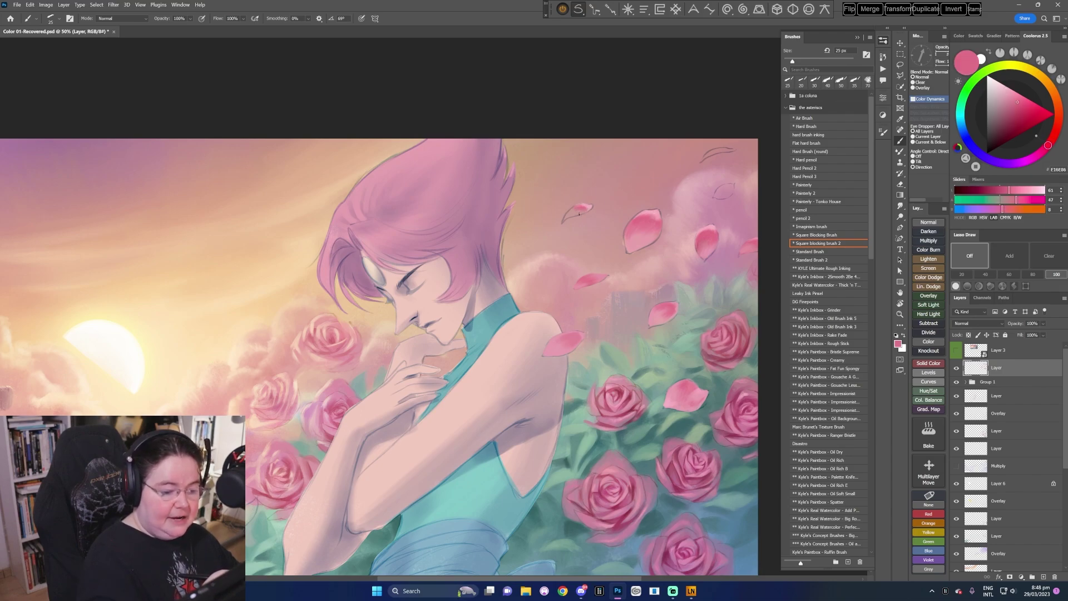
pyautogui.keyDown('alt'); pyautogui.click(635, 224); pyautogui.keyUp('alt')
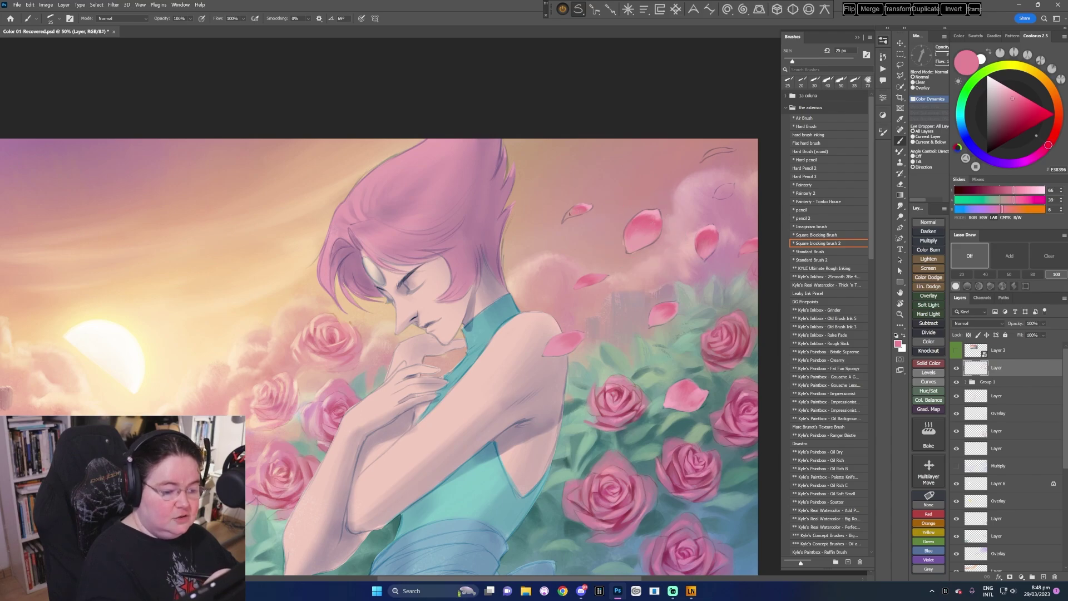
pyautogui.keyDown('alt'); pyautogui.click(619, 224); pyautogui.keyUp('alt')
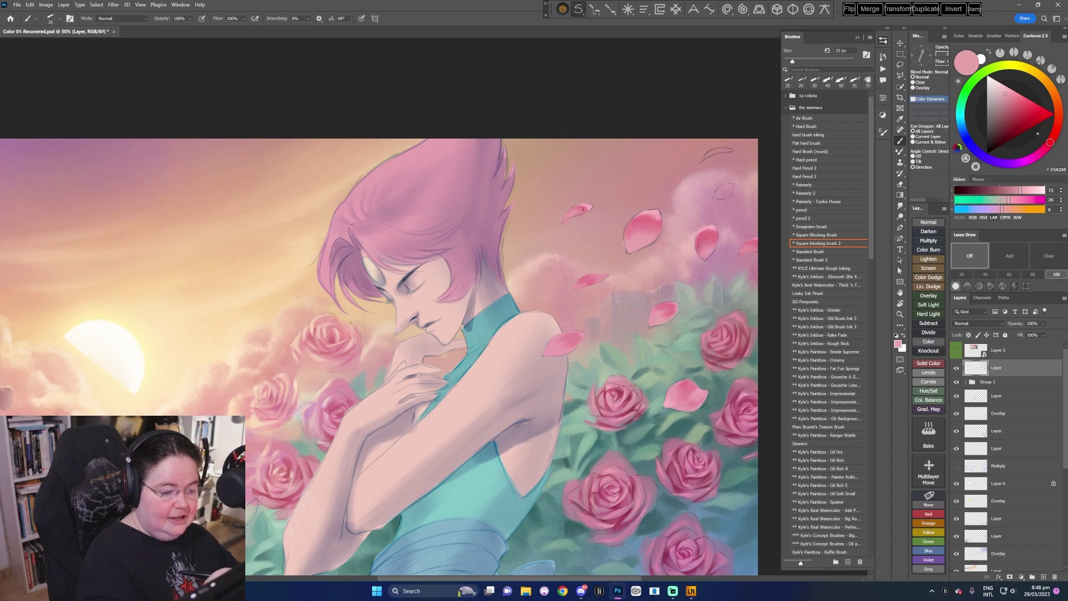
pyautogui.keyDown('alt'); pyautogui.click(581, 210); pyautogui.keyUp('alt')
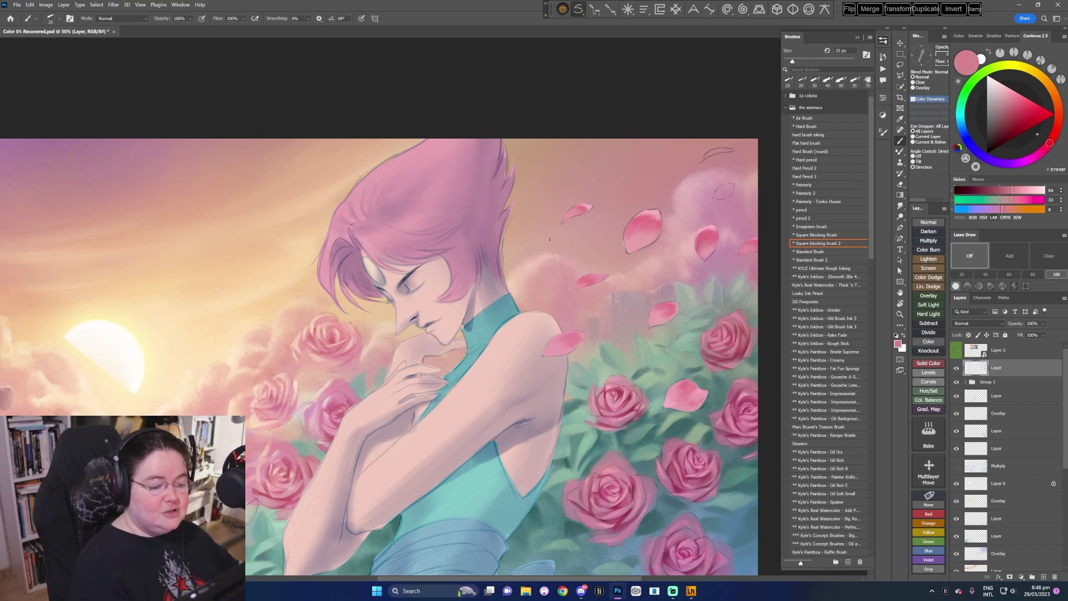
pyautogui.press('.')
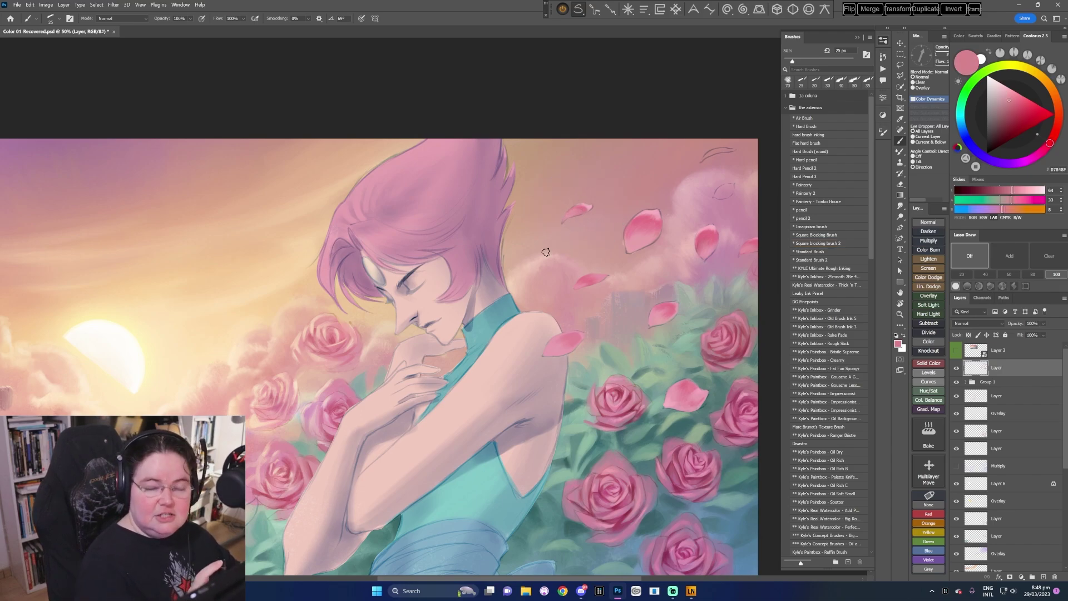
pyautogui.keyDown('alt'); pyautogui.click(577, 213); pyautogui.keyUp('alt')
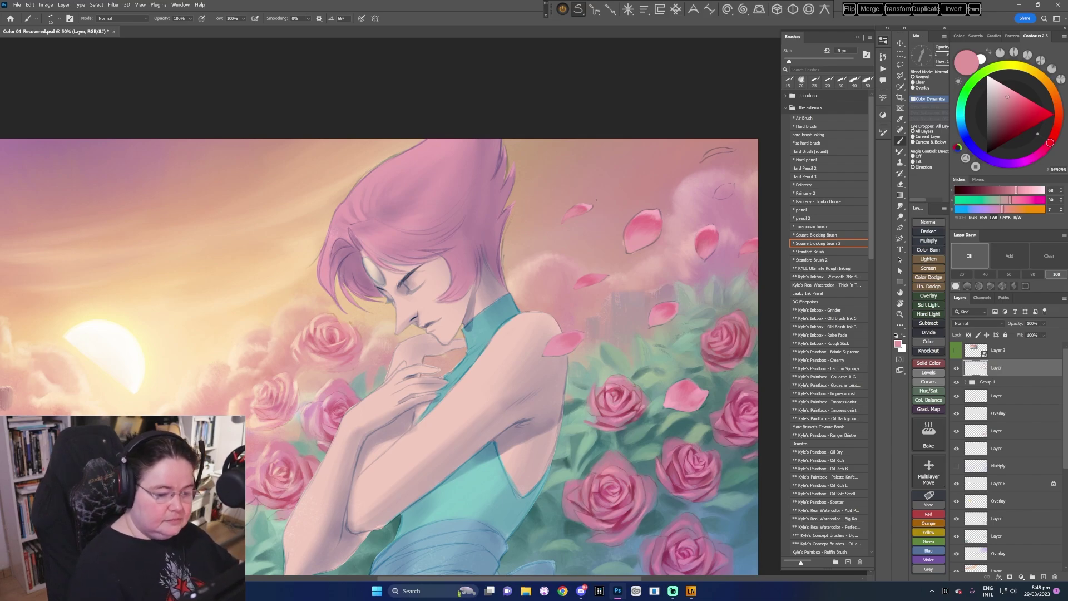
# - Paint the small petal sketched on the upper cloud with light and deep pinks sampled from the petal below it, at 15 to 20 px
pyautogui.keyDown('alt'); pyautogui.click(710, 231); pyautogui.keyUp('alt')
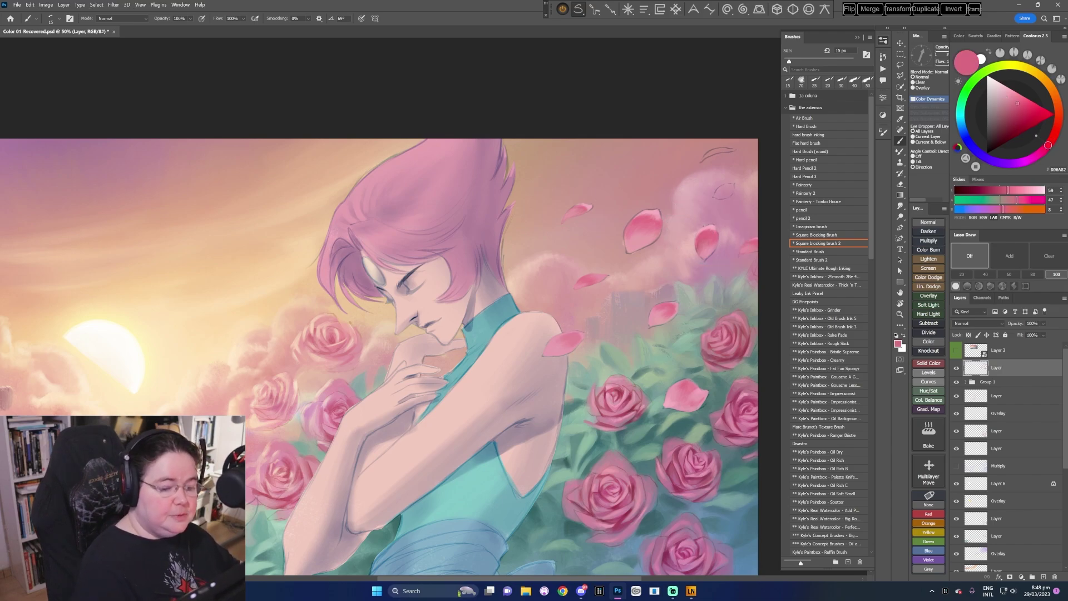
pyautogui.keyDown('alt'); pyautogui.click(710, 223); pyautogui.keyUp('alt')
pyautogui.press('[')
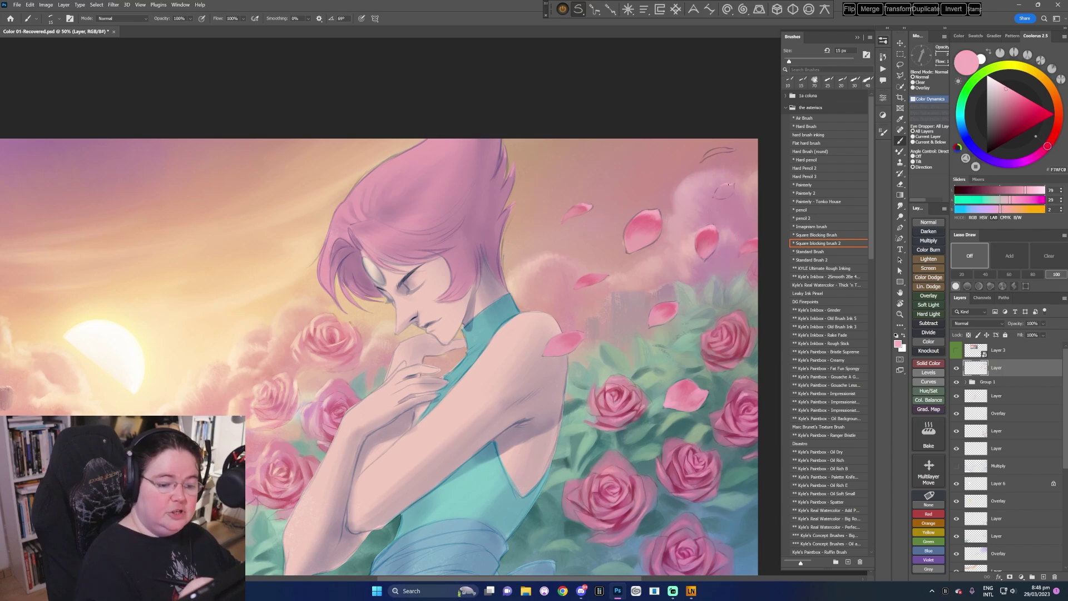
pyautogui.keyDown('alt'); pyautogui.click(711, 230); pyautogui.keyUp('alt')
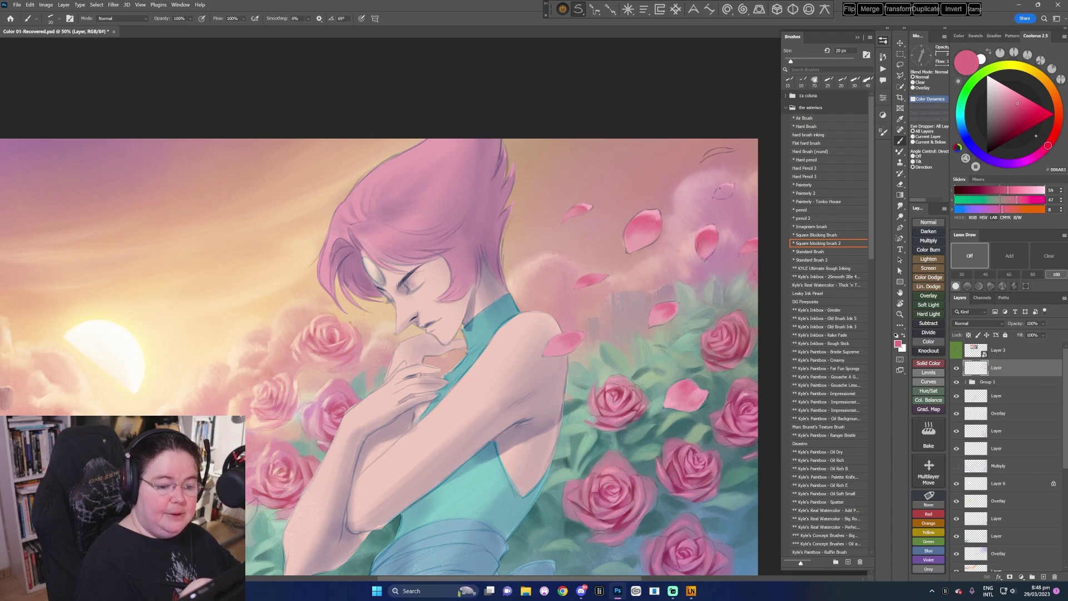
pyautogui.moveTo(719, 190); pyautogui.dragTo(730, 186)
pyautogui.keyDown('alt'); pyautogui.click(726, 189); pyautogui.keyUp('alt')
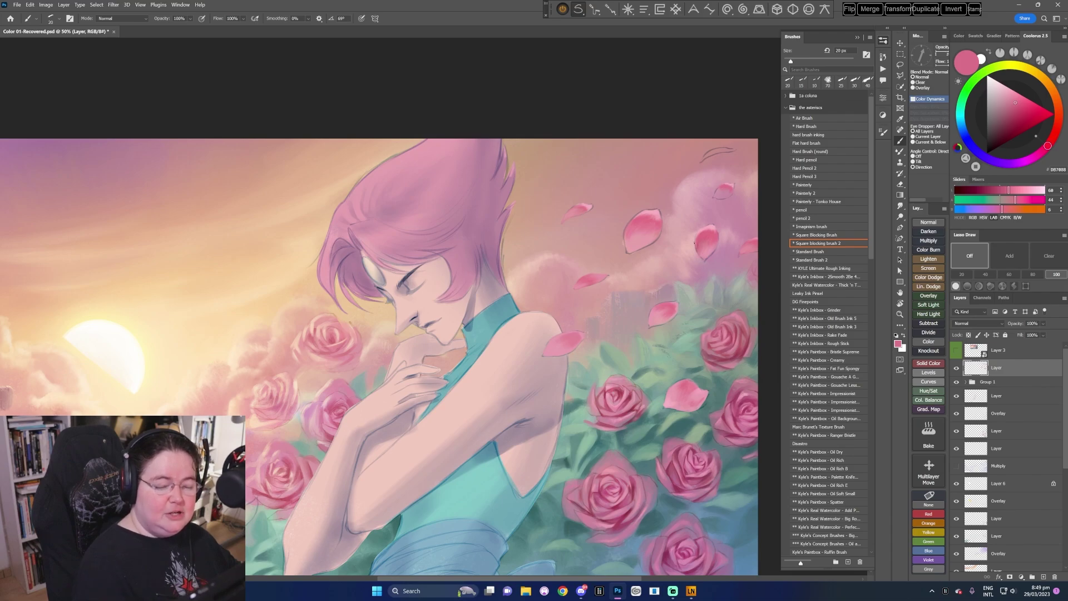
# - Refine the small petal on the upper cloud with light and deep pinks sampled from the neighbouring petals, at 15 to 30 px
pyautogui.keyDown('alt'); pyautogui.click(643, 232); pyautogui.keyUp('alt')
pyautogui.moveTo(716, 193); pyautogui.dragTo(719, 192)
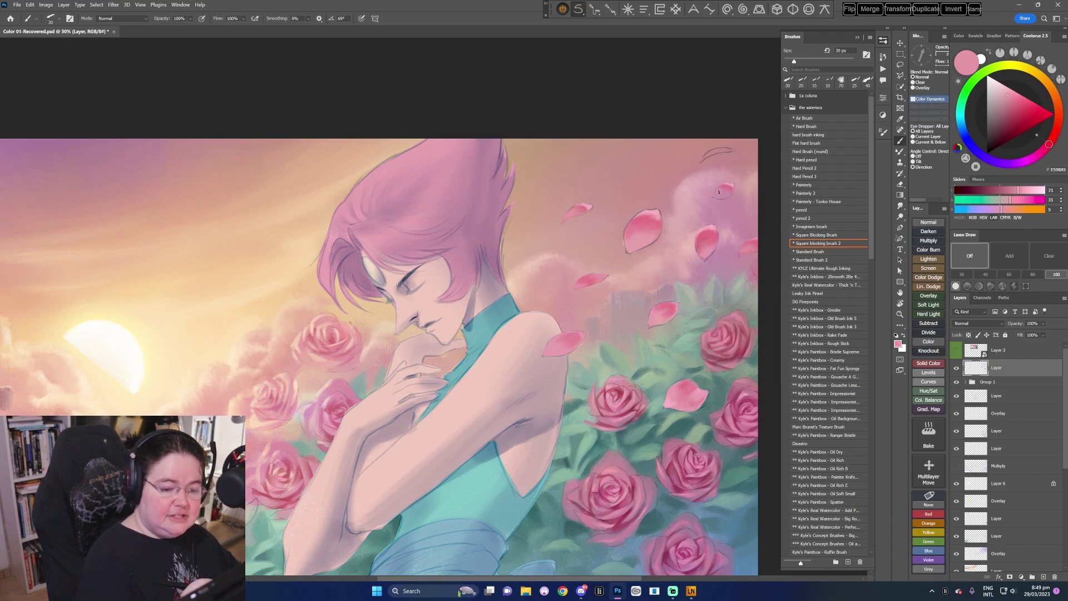
pyautogui.keyDown('alt'); pyautogui.click(656, 314); pyautogui.keyUp('alt')
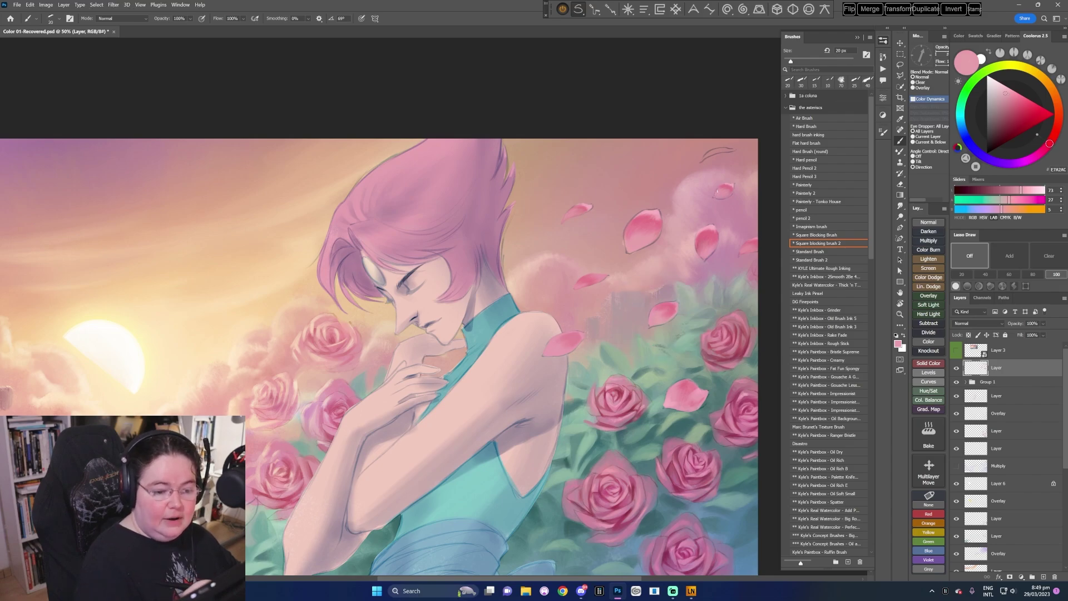
pyautogui.keyDown('alt'); pyautogui.click(683, 386); pyautogui.keyUp('alt')
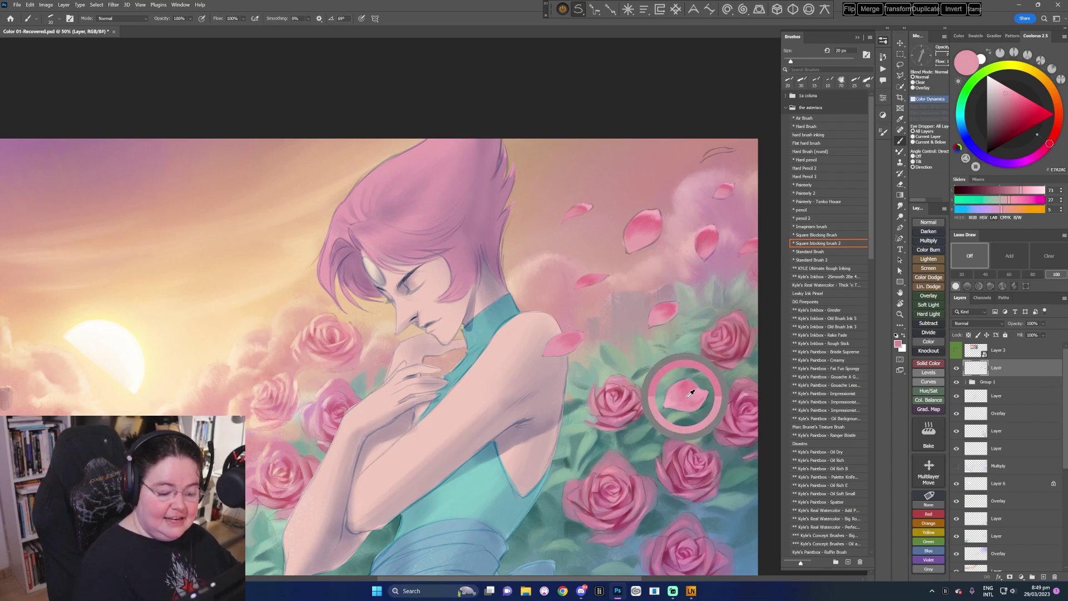
pyautogui.press(']')
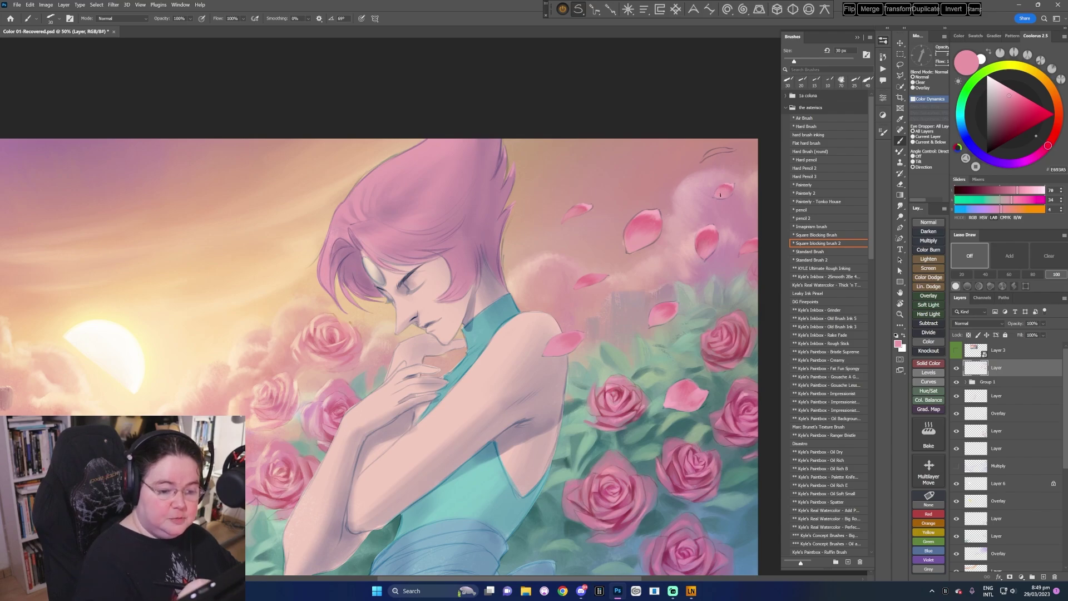
pyautogui.keyDown('alt'); pyautogui.click(724, 187); pyautogui.keyUp('alt')
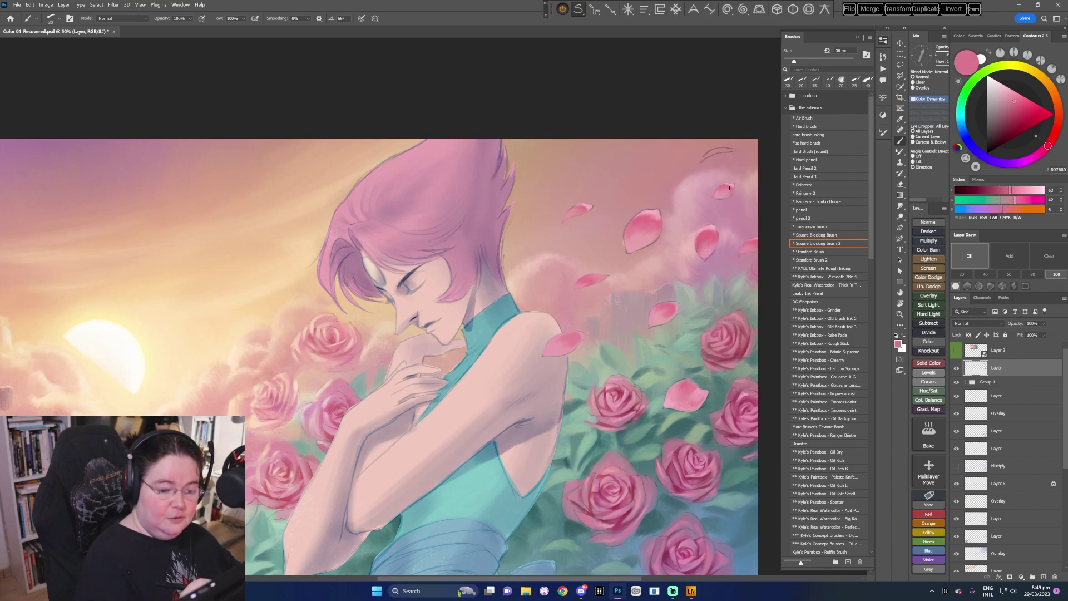
pyautogui.press('[')
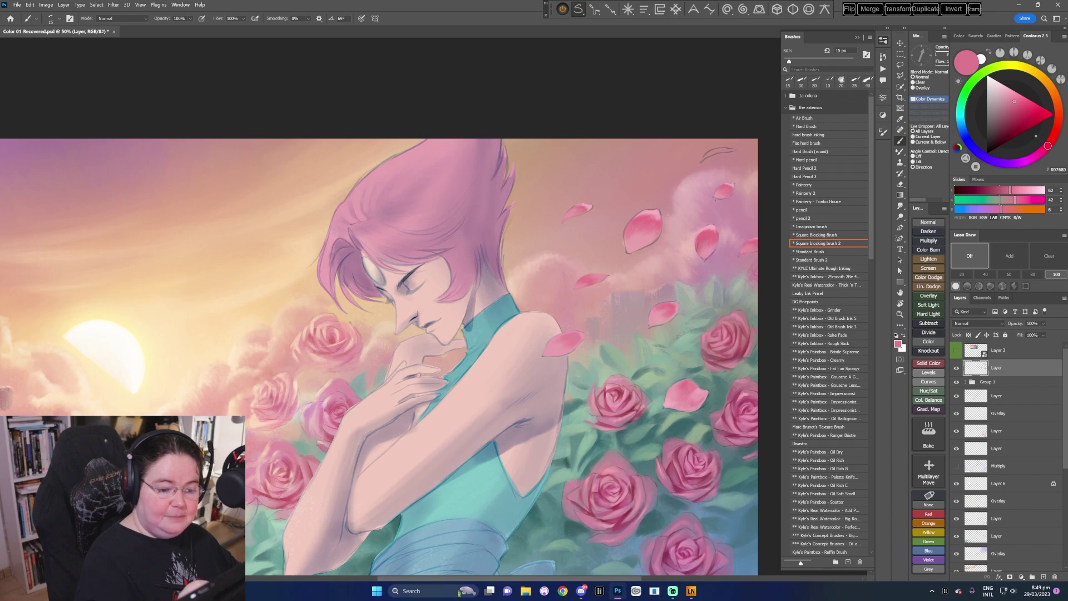
pyautogui.keyDown('alt'); pyautogui.click(718, 193); pyautogui.keyUp('alt')
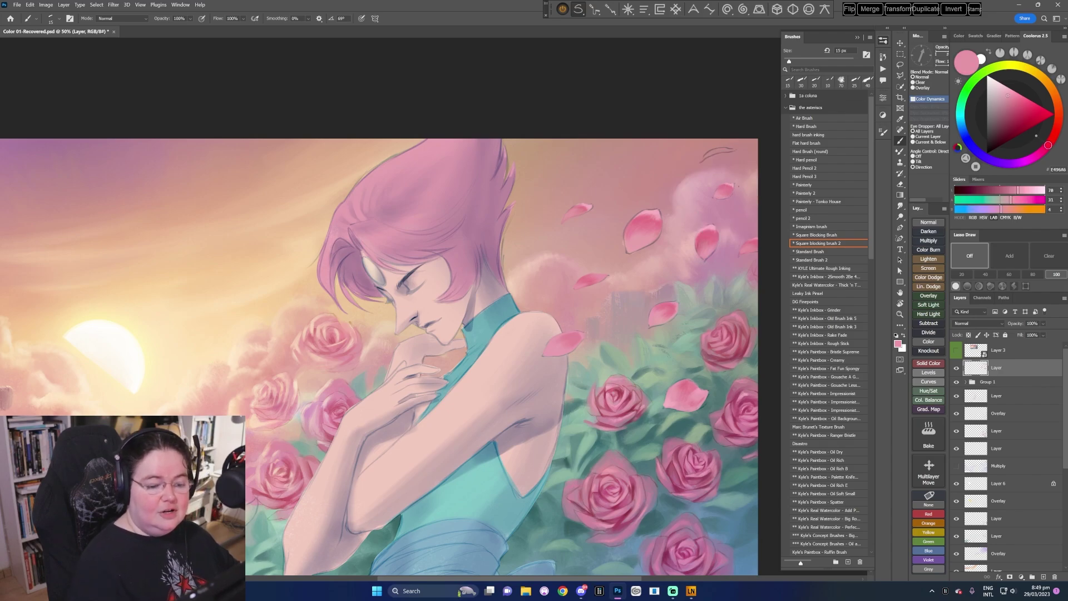
# - Touch up the edge of the petal directly below the small cloud petal with a light pink at 20 px
pyautogui.keyDown('alt'); pyautogui.click(707, 256); pyautogui.keyUp('alt')
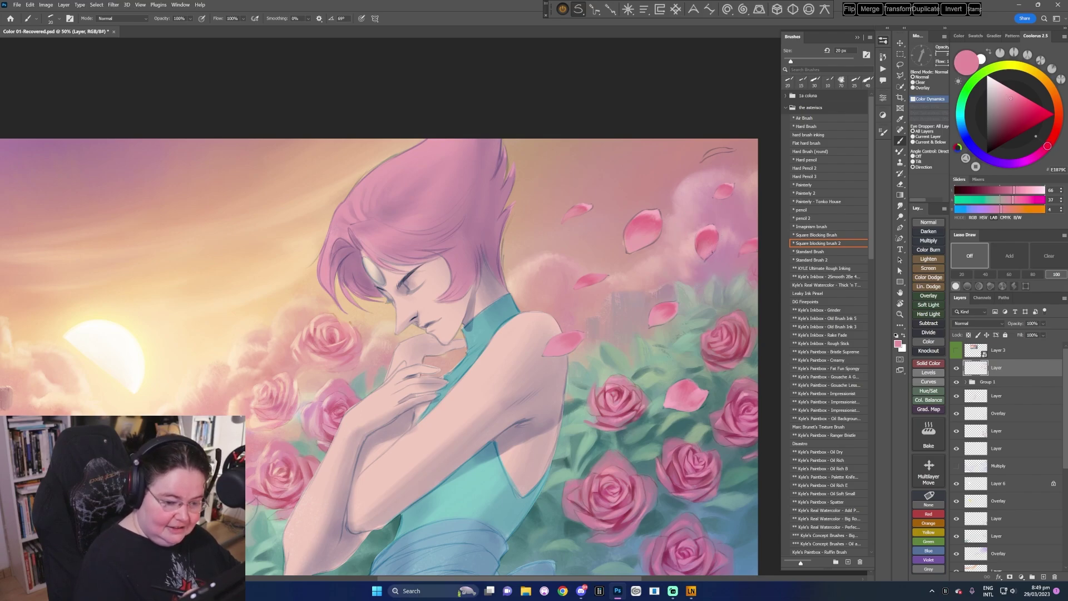
pyautogui.keyDown('alt'); pyautogui.click(706, 254); pyautogui.keyUp('alt')
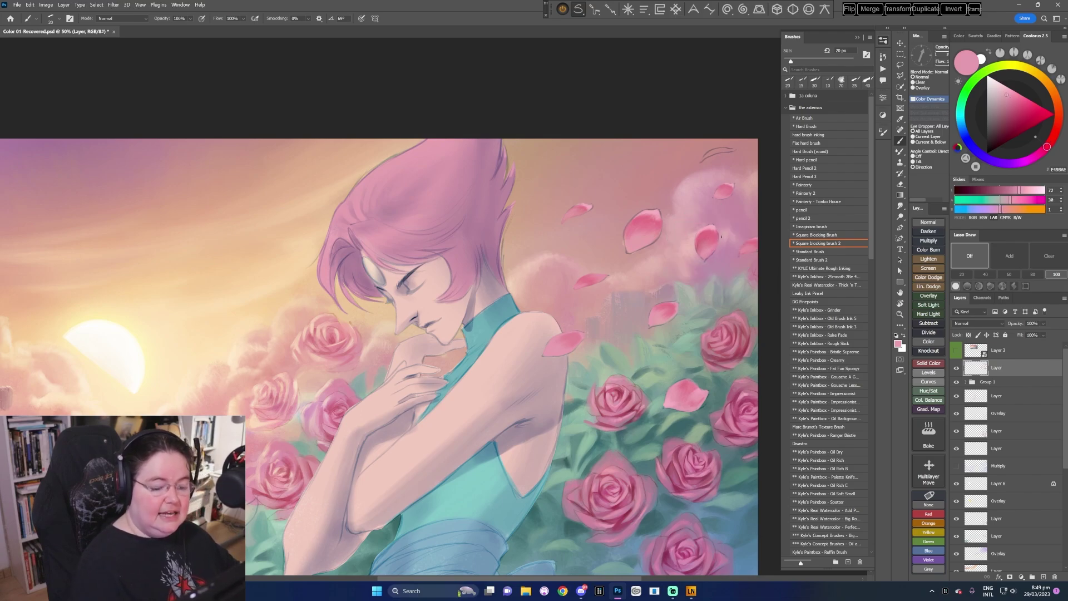
pyautogui.moveTo(721, 237); pyautogui.dragTo(708, 261)
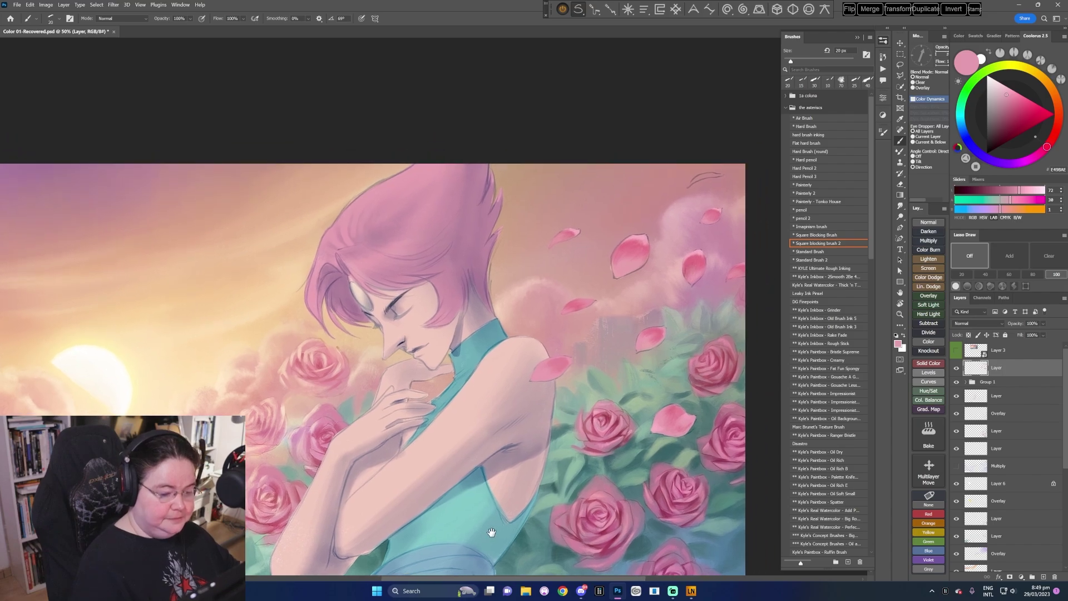
# - Paint the thin curved petal sketched near the canvas's upper-right corner with deep and light pinks at 15 px and refine it at 25 px
pyautogui.keyDown('alt'); pyautogui.click(579, 301); pyautogui.keyUp('alt')
pyautogui.press('[')
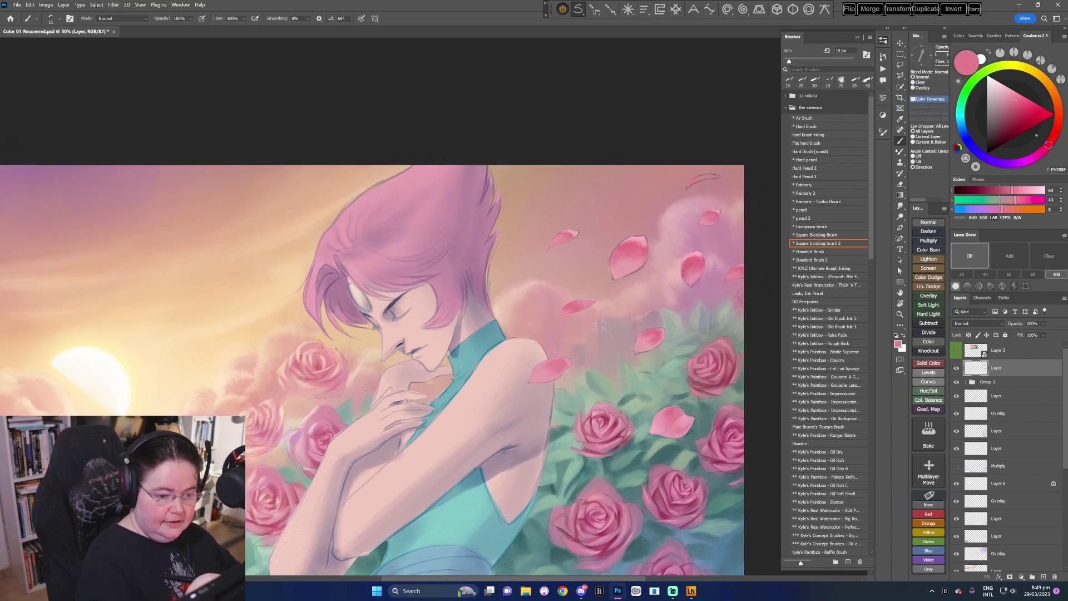
pyautogui.keyDown('alt'); pyautogui.click(642, 238); pyautogui.keyUp('alt')
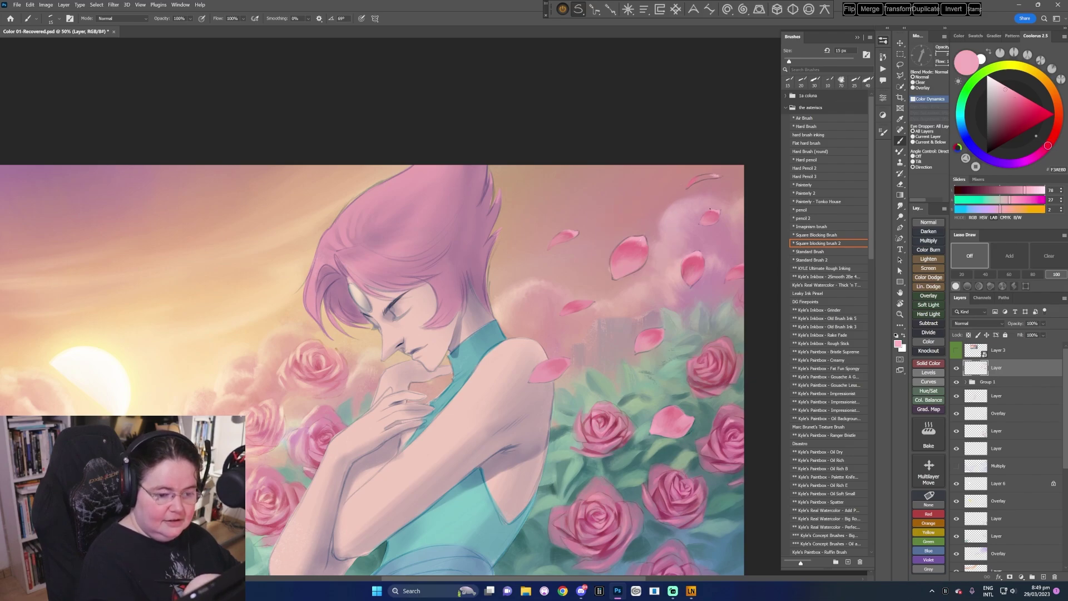
pyautogui.keyDown('alt'); pyautogui.click(710, 211); pyautogui.keyUp('alt')
pyautogui.moveTo(692, 181); pyautogui.dragTo(701, 177)
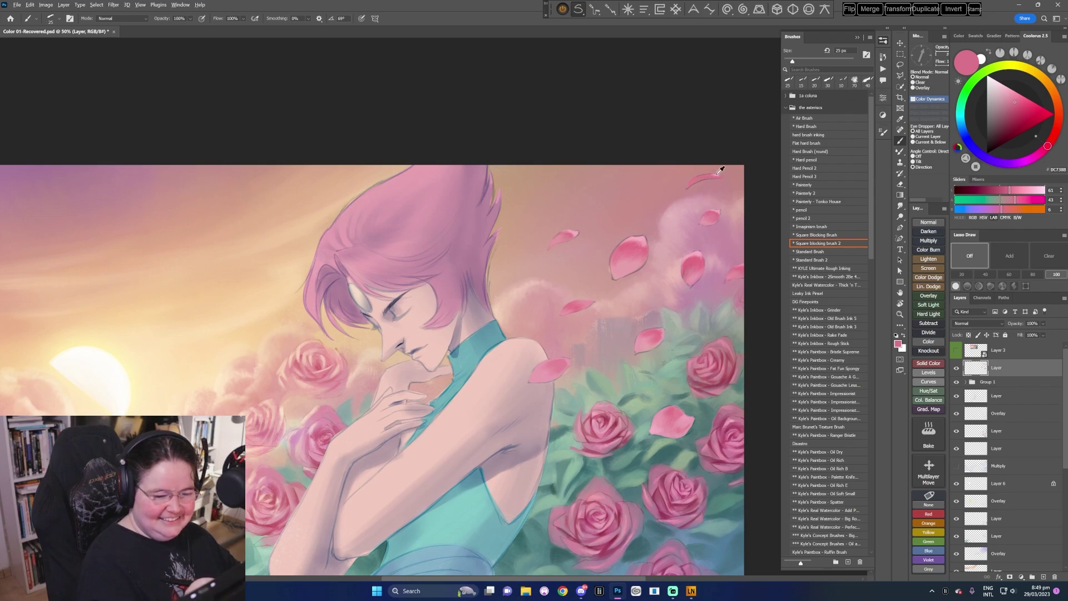
pyautogui.keyDown('alt'); pyautogui.click(715, 176); pyautogui.keyUp('alt')
pyautogui.keyDown('alt'); pyautogui.click(700, 179); pyautogui.keyUp('alt')
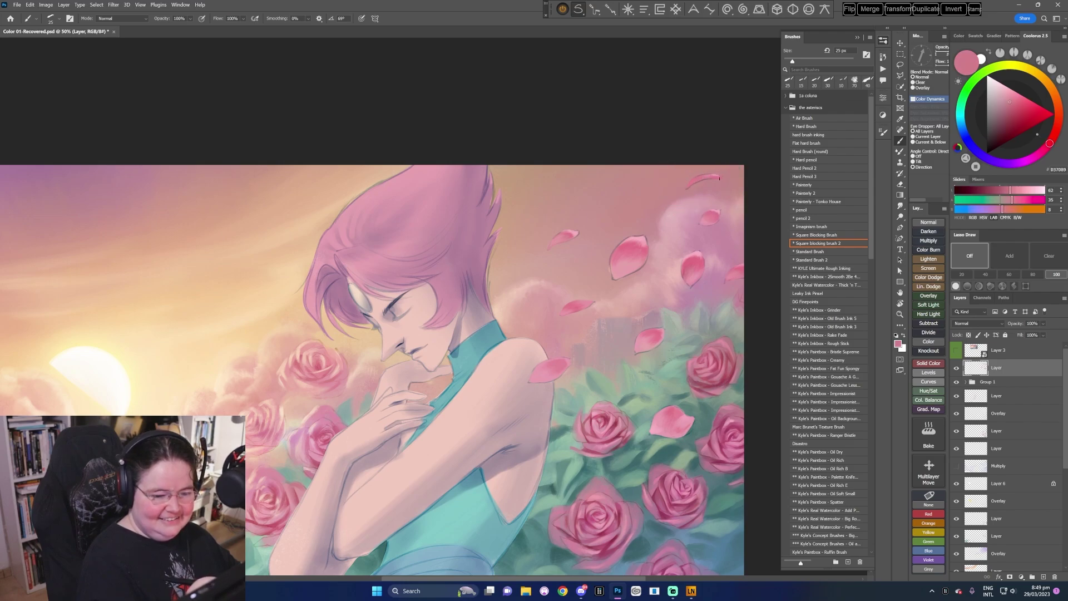
# - Refine the shading of the petal on the cloud beside the large petal with its own sampled pinks at 25 px
pyautogui.keyDown('alt'); pyautogui.click(691, 266); pyautogui.keyUp('alt')
pyautogui.keyDown('alt'); pyautogui.click(693, 268); pyautogui.keyUp('alt')
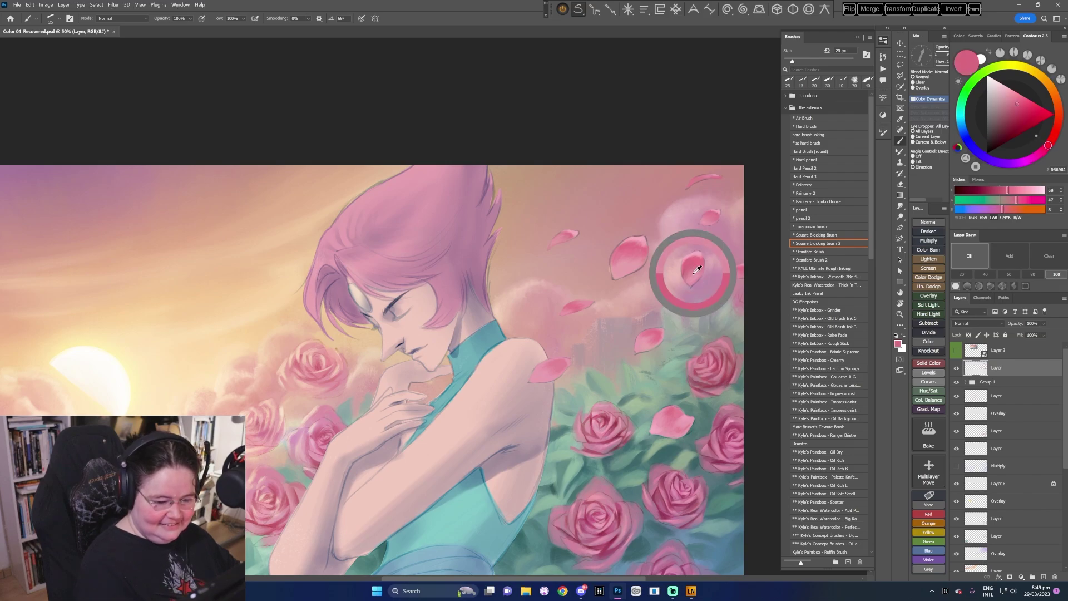
pyautogui.keyDown('alt'); pyautogui.click(695, 262); pyautogui.keyUp('alt')
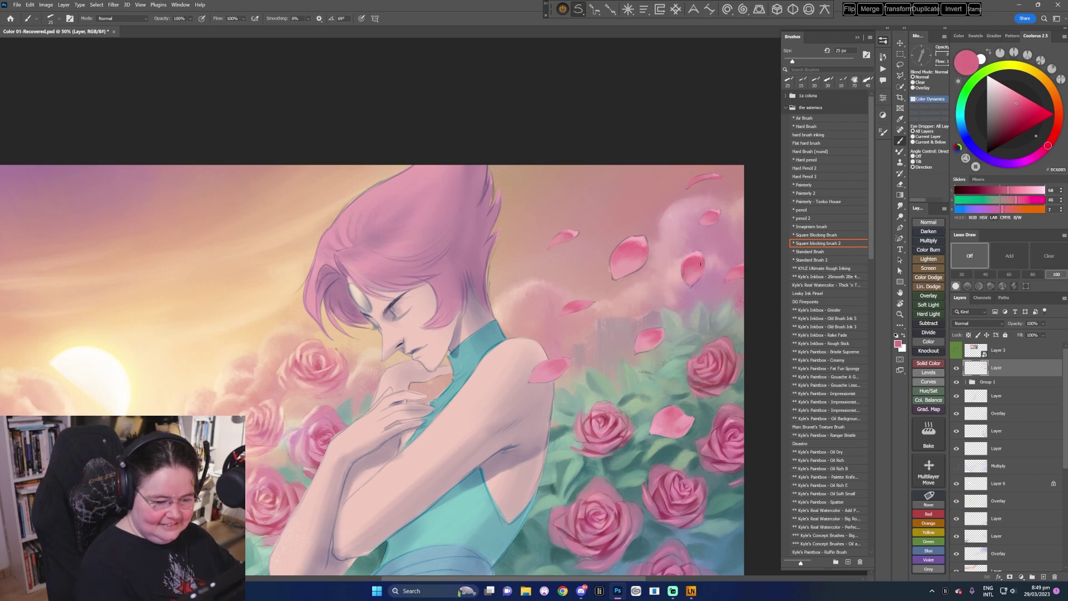
pyautogui.keyDown('alt'); pyautogui.click(694, 270); pyautogui.keyUp('alt')
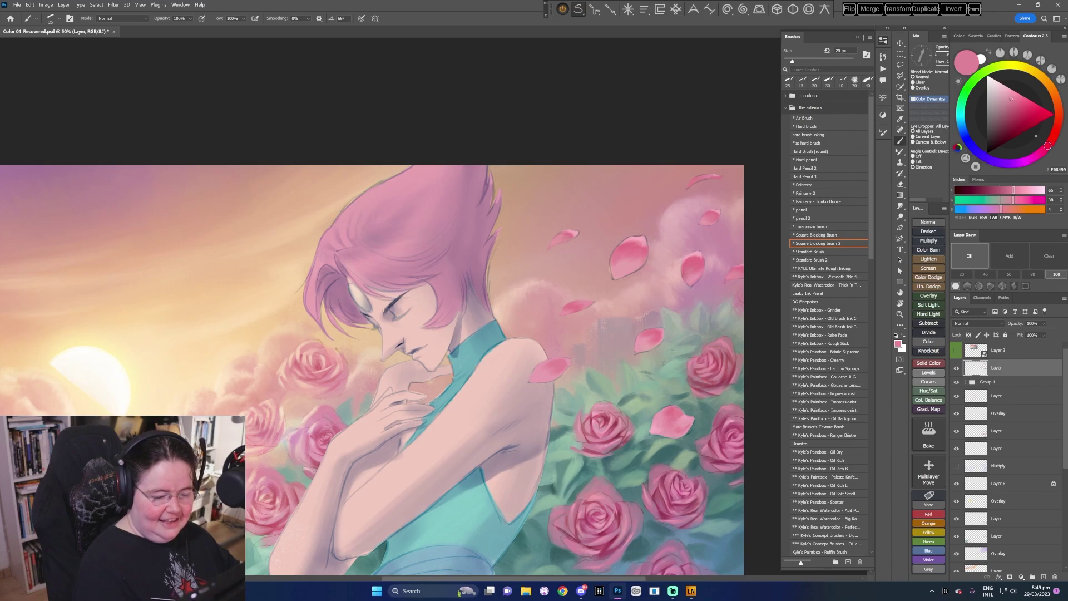
# - Touch up the rose nearest the figure's back with sampled deep pinks at 15 px and compare the artwork with the petal layer hidden and shown
pyautogui.moveTo(645, 314)
pyautogui.mouseDown()
pyautogui.moveTo(657, 292)
pyautogui.moveTo(607, 469)
pyautogui.moveTo(629, 484)
pyautogui.moveTo(604, 501)
pyautogui.mouseUp()
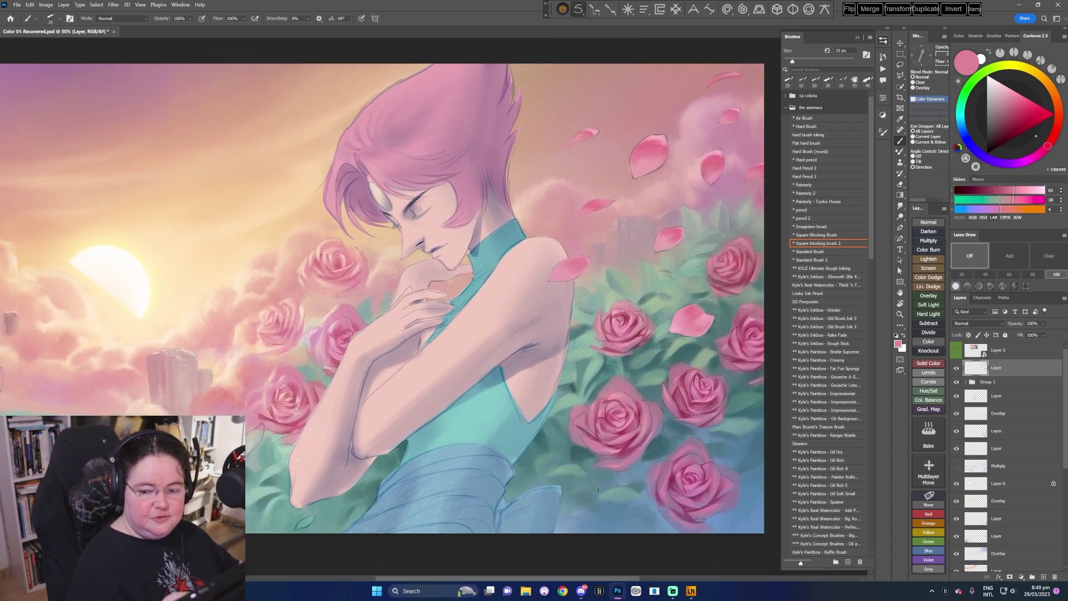
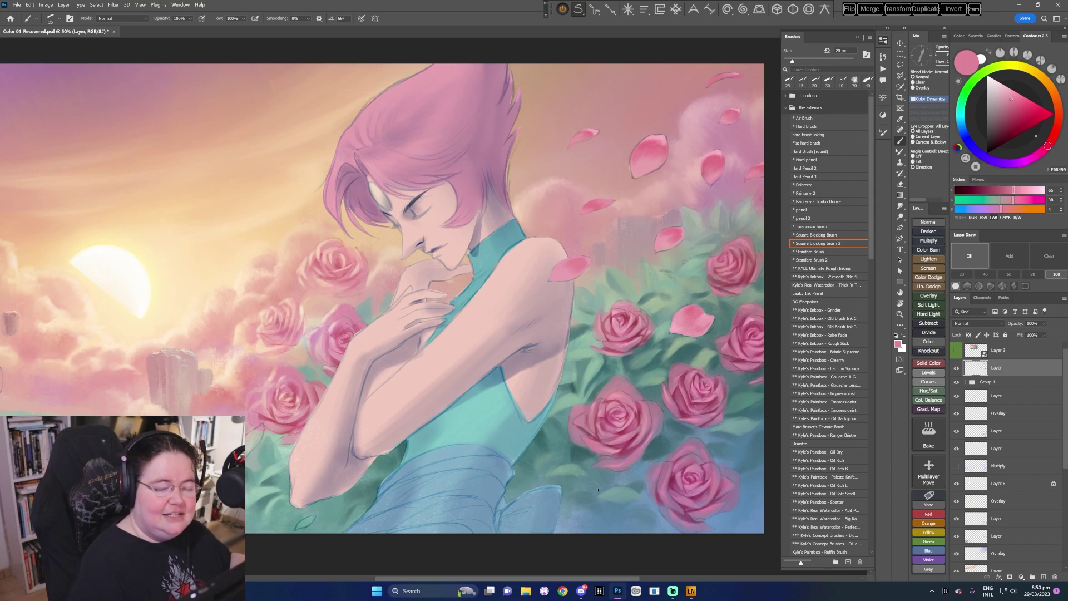
pyautogui.moveTo(631, 384); pyautogui.dragTo(644, 395)
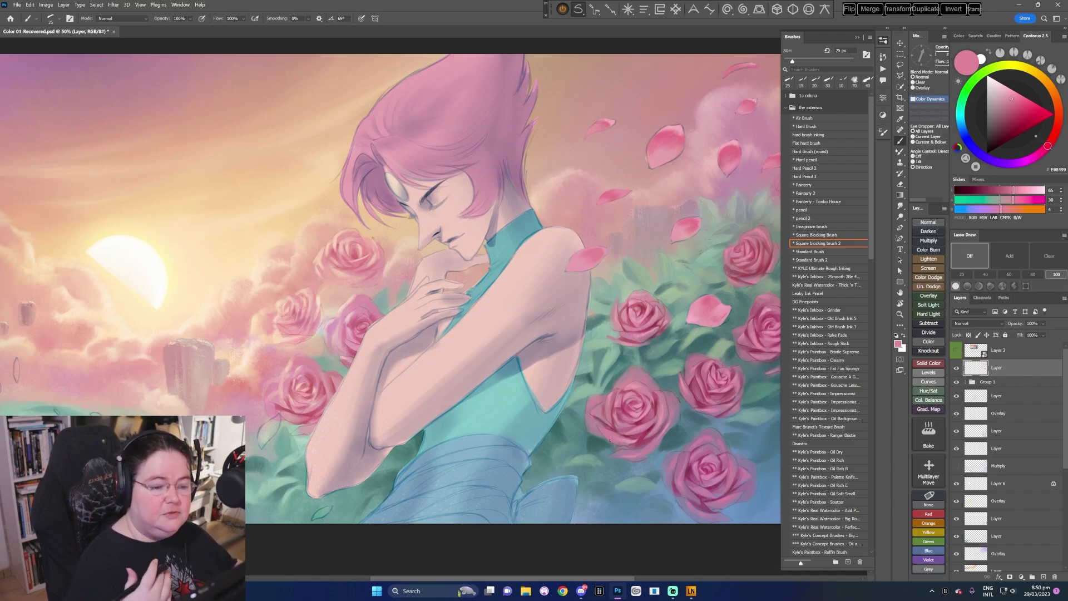
pyautogui.moveTo(610, 440); pyautogui.dragTo(585, 442)
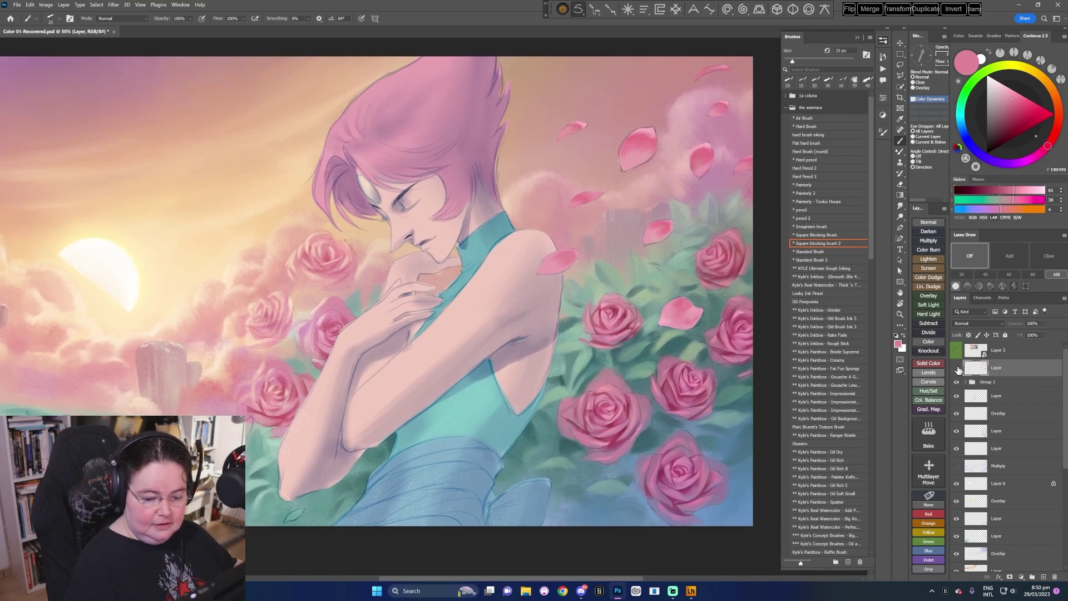
pyautogui.keyDown('alt'); pyautogui.click(621, 303); pyautogui.keyUp('alt')
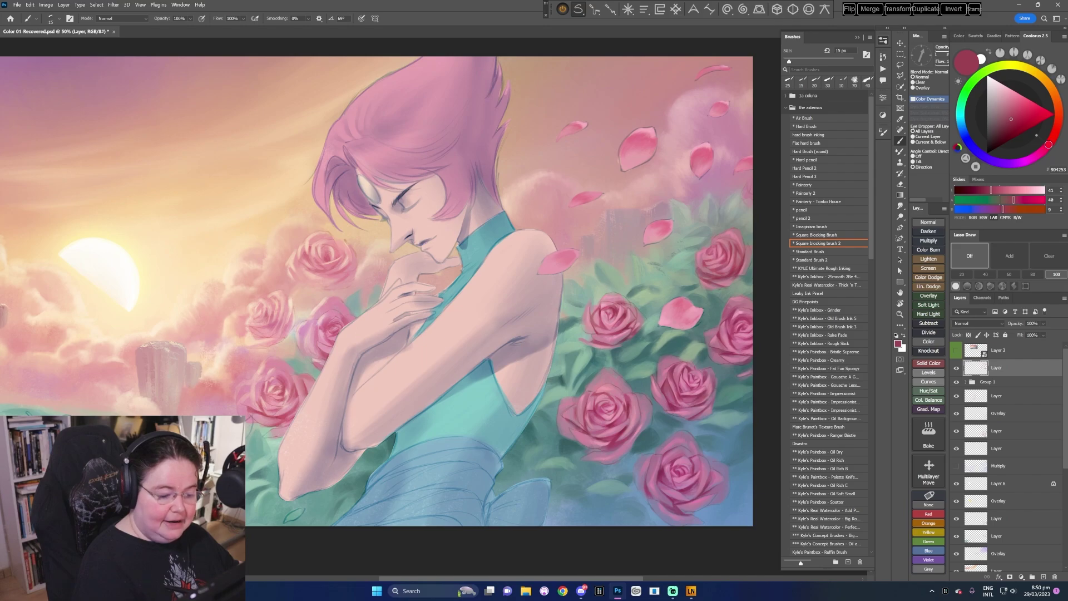
pyautogui.keyDown('alt'); pyautogui.click(624, 303); pyautogui.keyUp('alt')
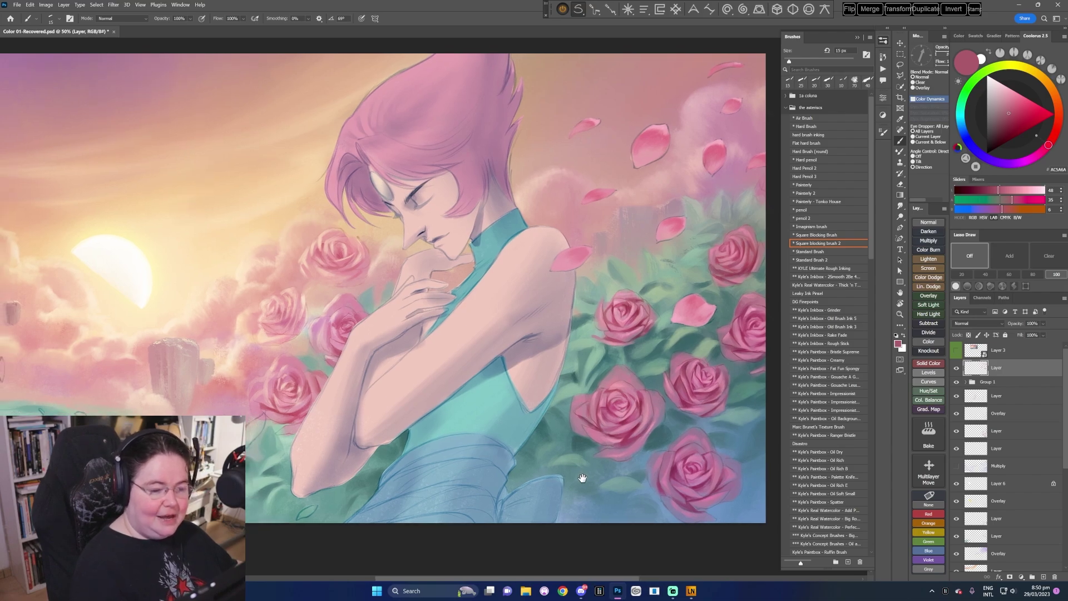
pyautogui.click(957, 369)
pyautogui.click(957, 368)
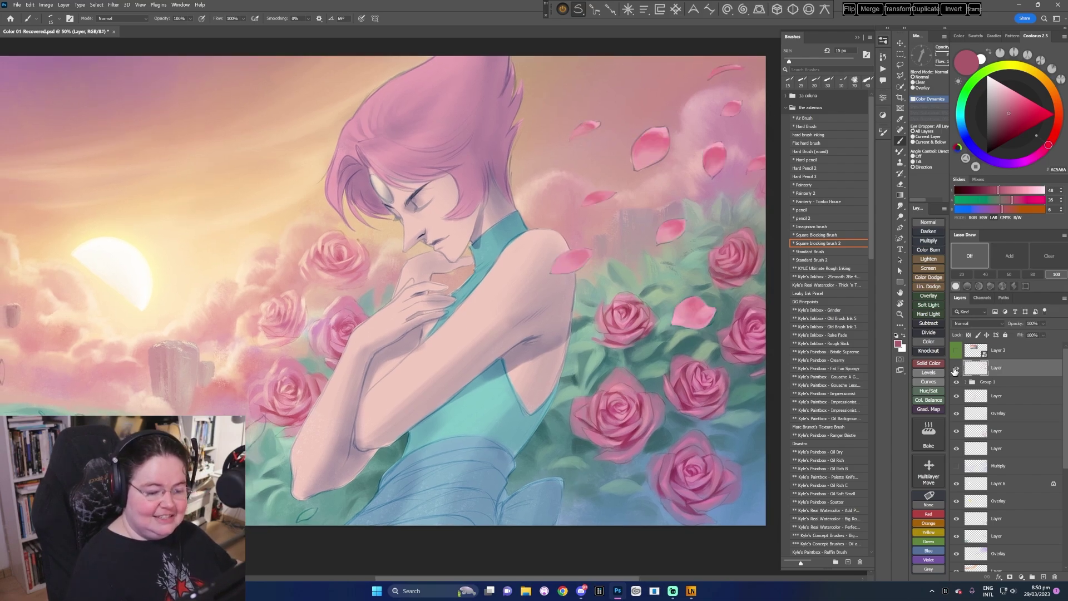
# - Refine the large petal and its neighbour on the cloud with light and deep pinks sampled from the petals, at 20 to 30 px
pyautogui.press(']')
pyautogui.keyDown('alt'); pyautogui.click(690, 299); pyautogui.keyUp('alt')
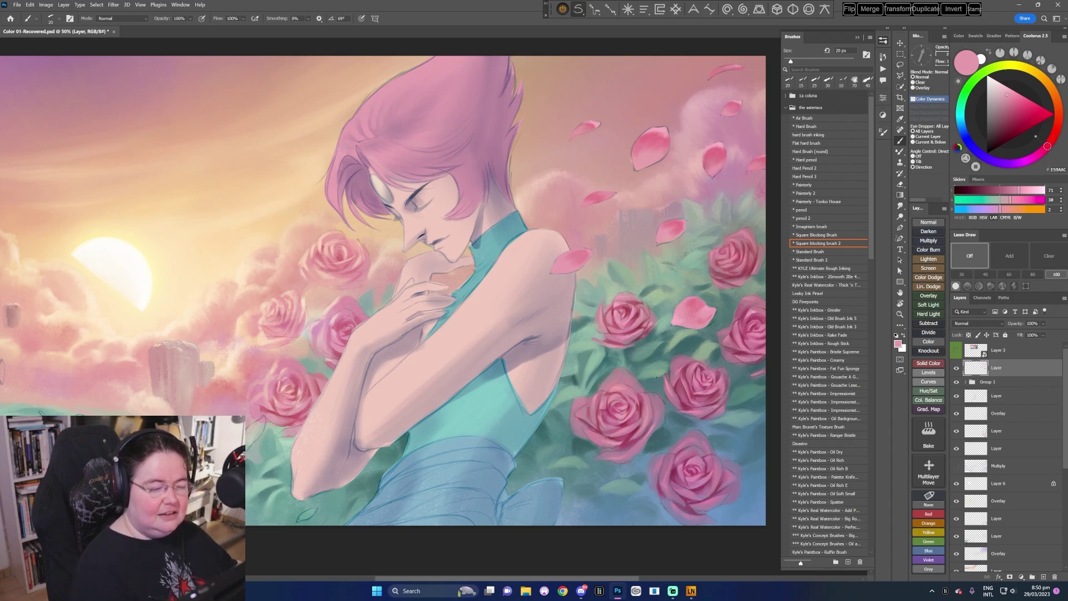
pyautogui.press(']')
pyautogui.keyDown('alt'); pyautogui.click(640, 139); pyautogui.keyUp('alt')
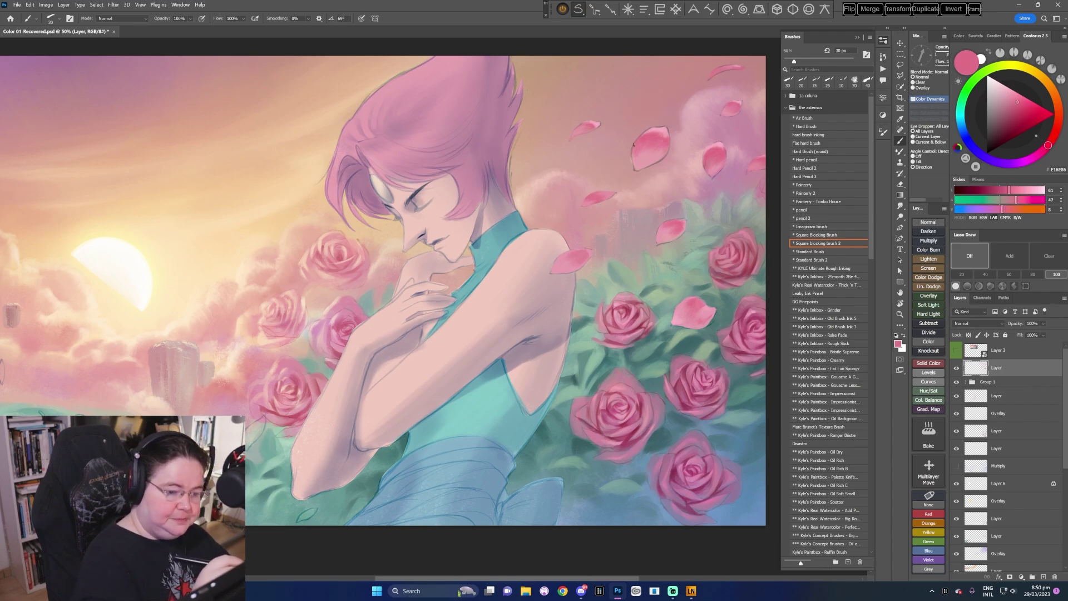
pyautogui.keyDown('alt'); pyautogui.click(649, 128); pyautogui.keyUp('alt')
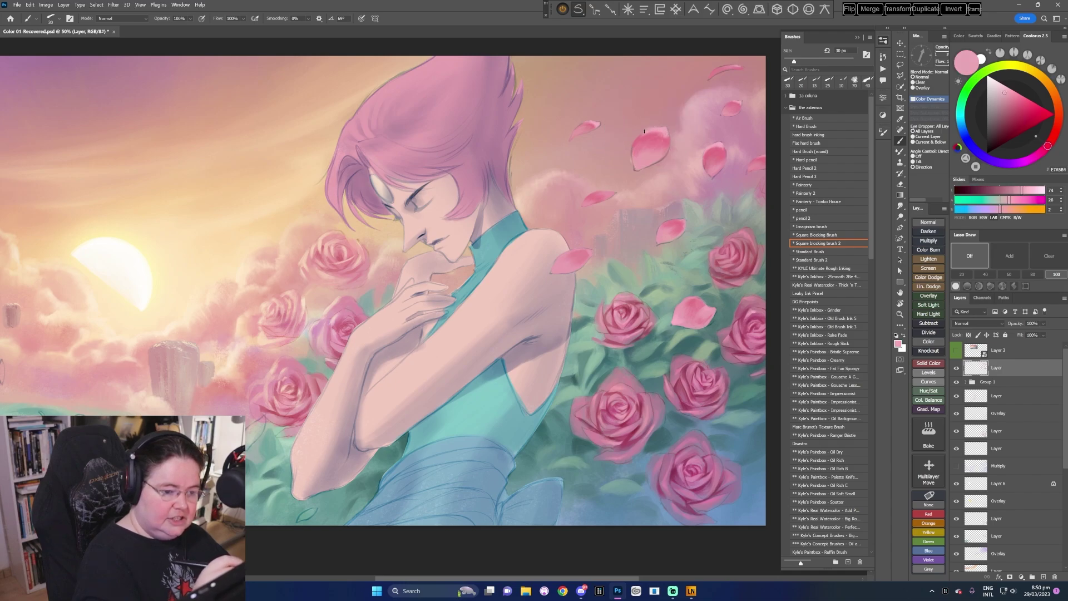
pyautogui.keyDown('alt'); pyautogui.click(635, 145); pyautogui.keyUp('alt')
pyautogui.keyDown('alt'); pyautogui.click(636, 151); pyautogui.keyUp('alt')
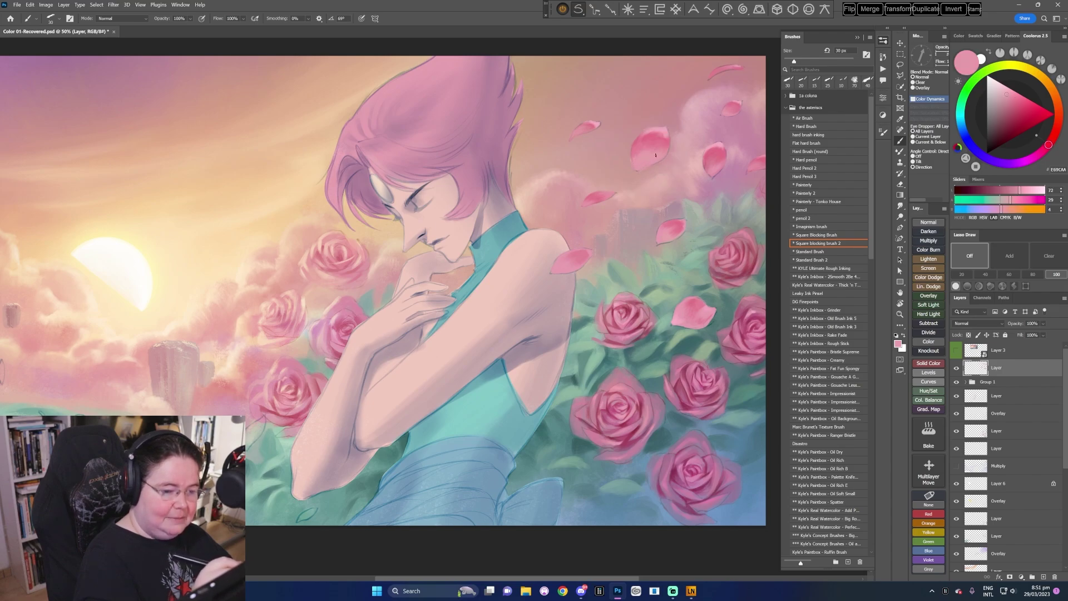
pyautogui.keyDown('alt'); pyautogui.click(712, 164); pyautogui.keyUp('alt')
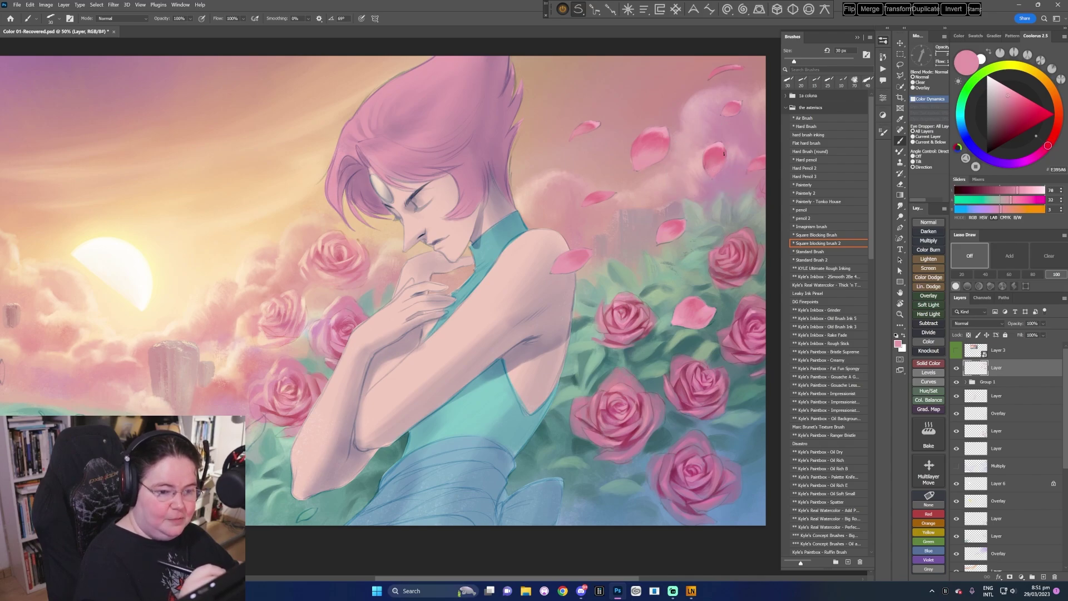
# - Refine the petal overlapping the shoulder with a deep pink from the large petal and a lighter highlight pink, at 10 to 25 px
pyautogui.moveTo(480, 537); pyautogui.dragTo(664, 130)
pyautogui.keyDown('alt'); pyautogui.click(662, 131); pyautogui.keyUp('alt')
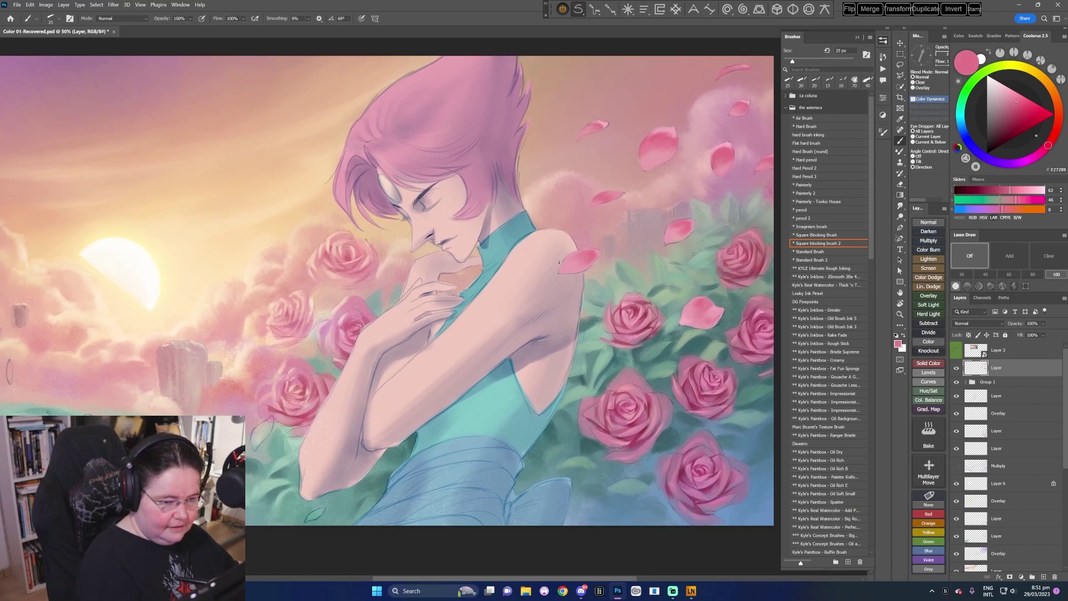
pyautogui.keyDown('alt'); pyautogui.click(669, 128); pyautogui.keyUp('alt')
pyautogui.click(1005, 93)
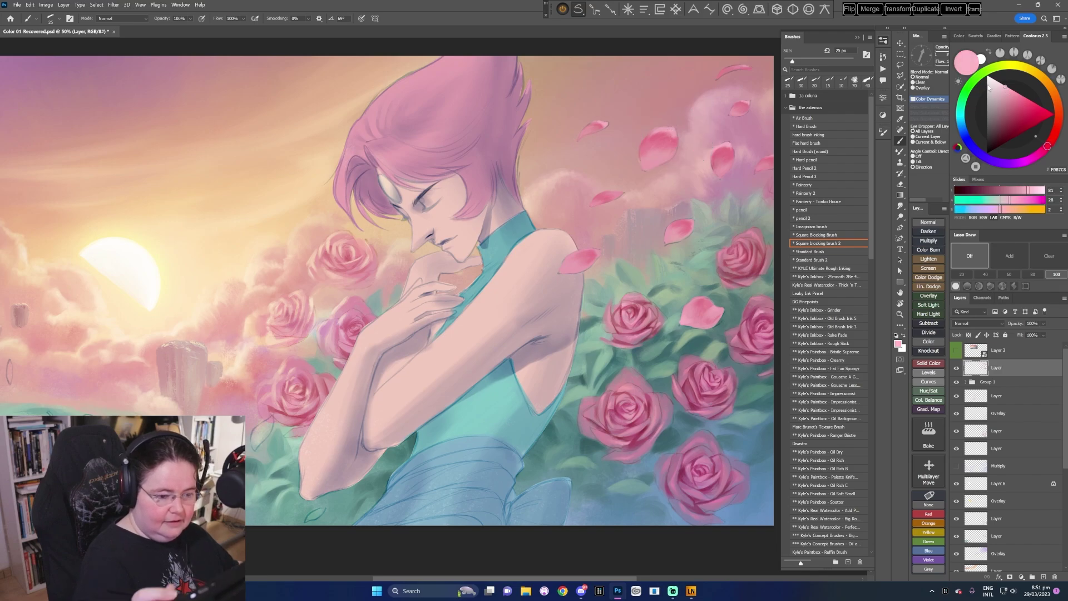
pyautogui.press('[')
pyautogui.press('[')
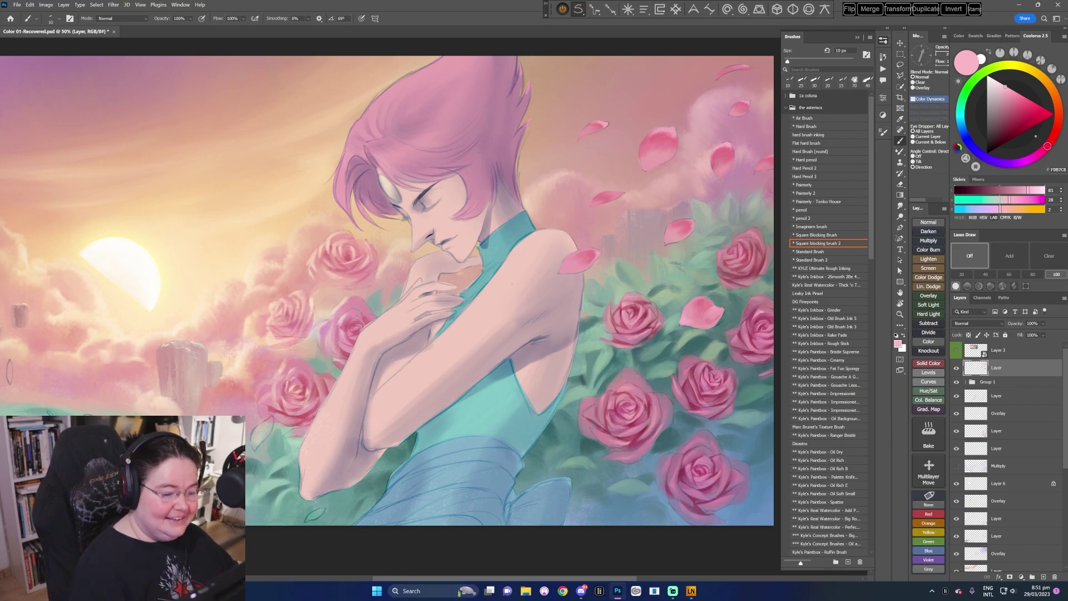
pyautogui.keyDown('alt'); pyautogui.click(583, 257); pyautogui.keyUp('alt')
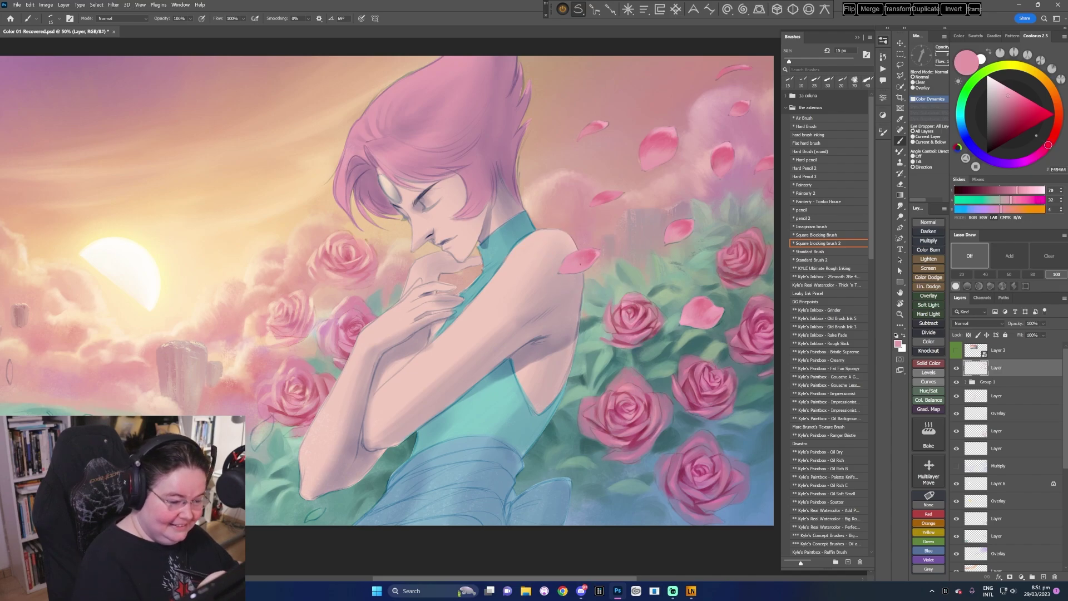
pyautogui.keyDown('alt'); pyautogui.click(588, 257); pyautogui.keyUp('alt')
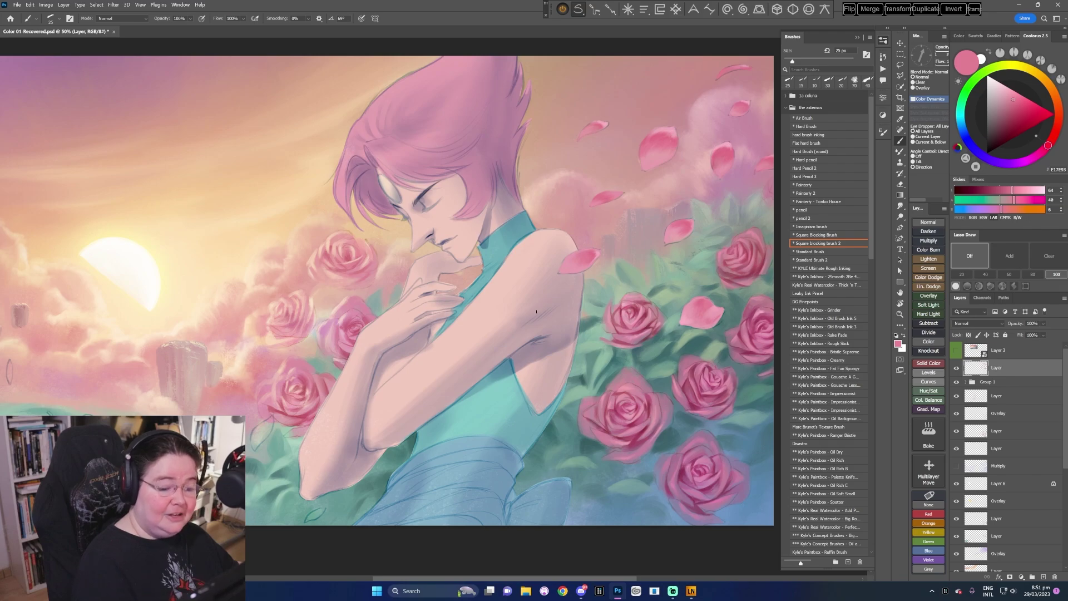
# - Refine the petal beside the distant skyline with light and mid pinks sampled from it at 25 px
pyautogui.keyDown('alt'); pyautogui.click(681, 232); pyautogui.keyUp('alt')
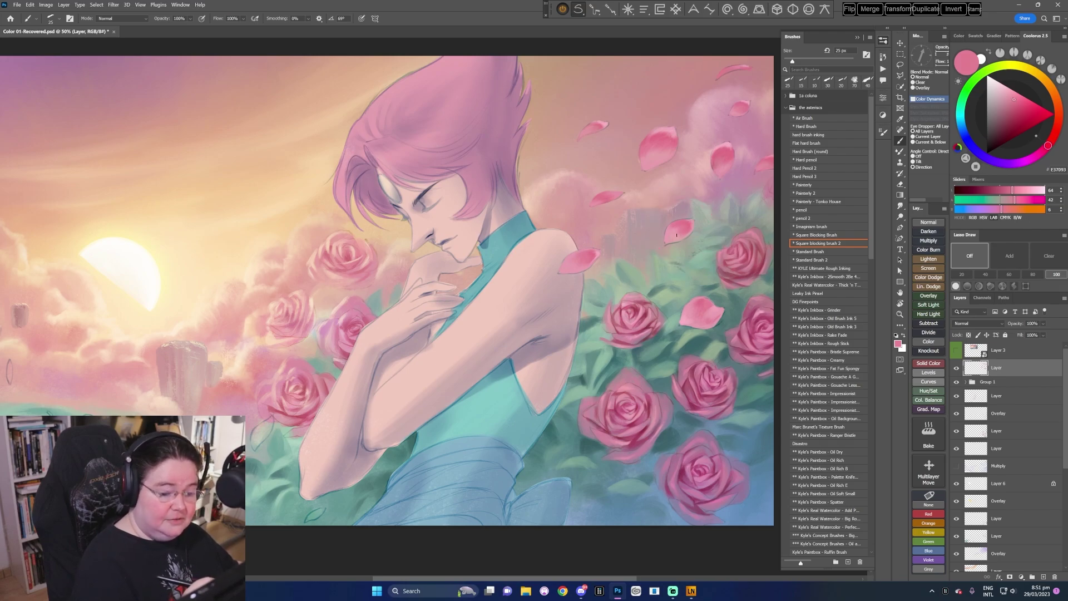
pyautogui.keyDown('alt'); pyautogui.click(671, 238); pyautogui.keyUp('alt')
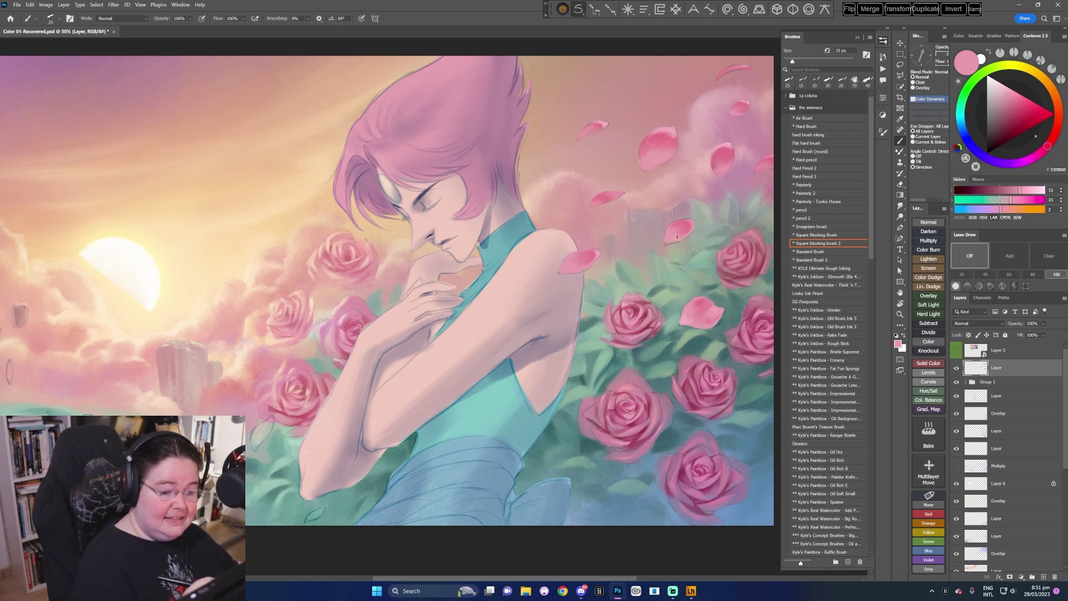
pyautogui.keyDown('alt'); pyautogui.click(668, 237); pyautogui.keyUp('alt')
pyautogui.keyDown('alt'); pyautogui.click(674, 229); pyautogui.keyUp('alt')
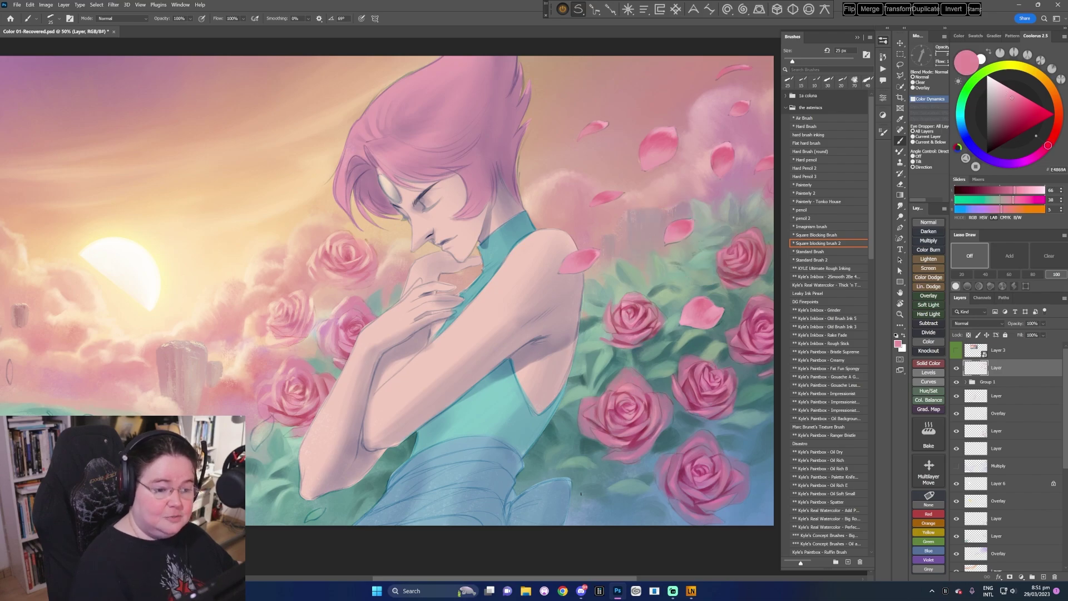
# - Refine the large petal on the cloud with its own sampled pinks and a lighter highlight pink, at 15 to 25 px
pyautogui.keyDown('alt'); pyautogui.click(675, 125); pyautogui.keyUp('alt')
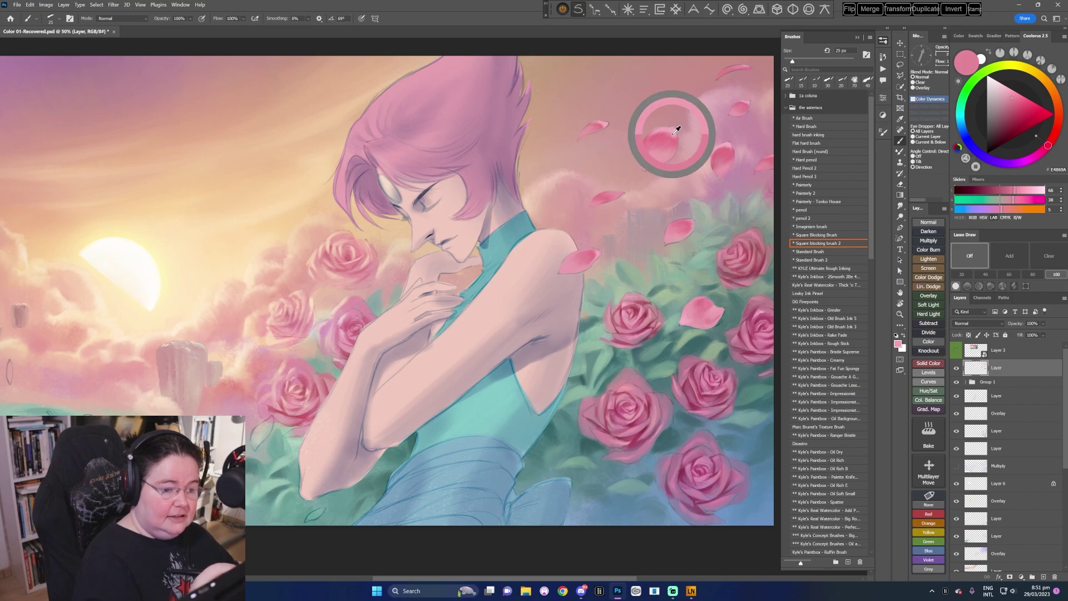
pyautogui.keyDown('alt'); pyautogui.click(673, 143); pyautogui.keyUp('alt')
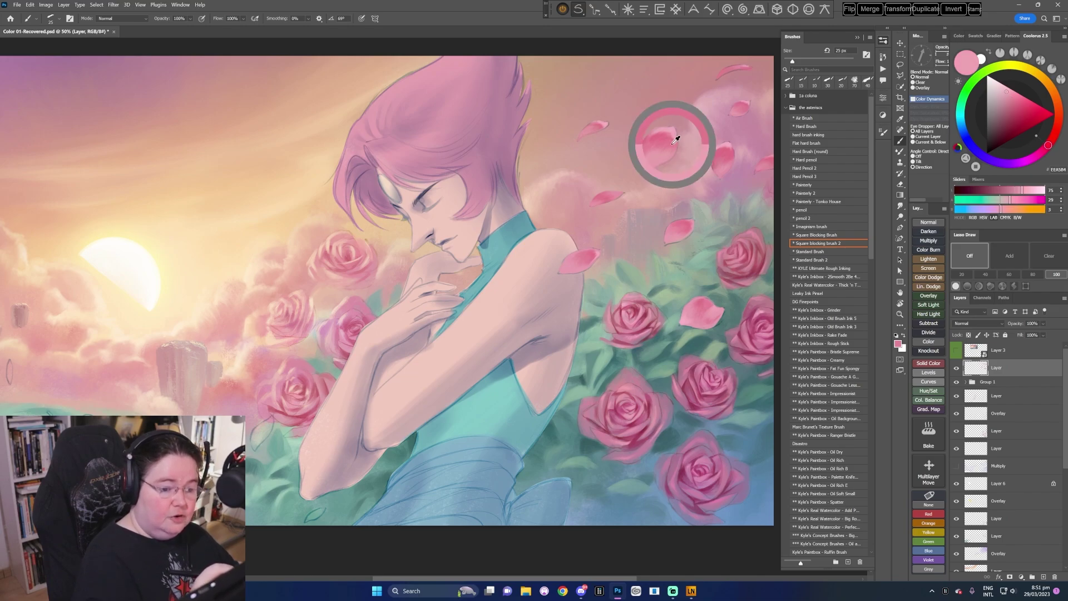
pyautogui.moveTo(562, 467); pyautogui.dragTo(550, 475)
pyautogui.keyDown('alt'); pyautogui.click(660, 141); pyautogui.keyUp('alt')
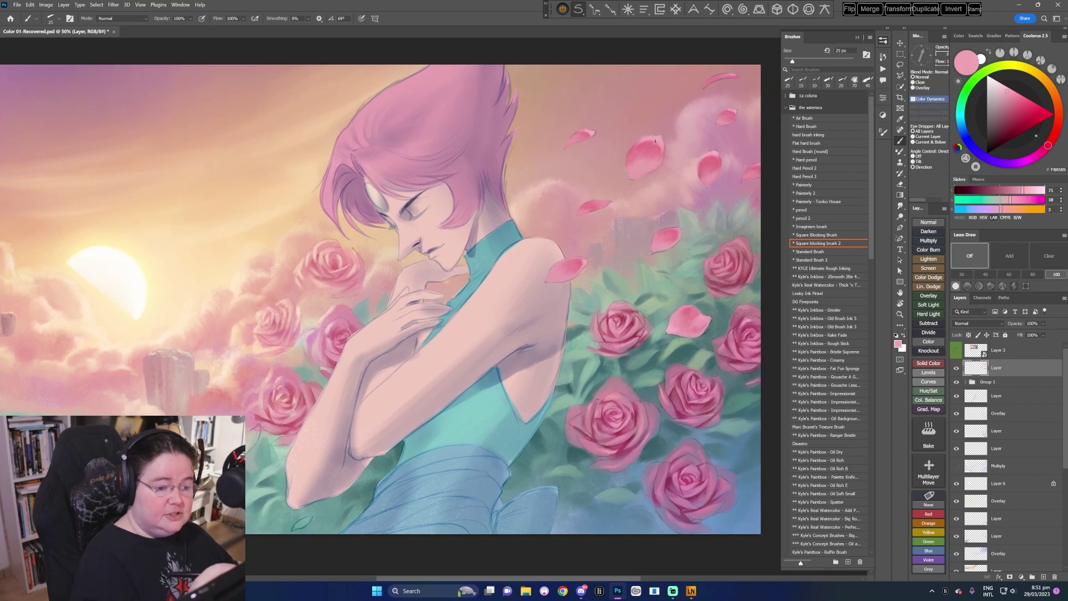
pyautogui.click(1008, 88)
pyautogui.press('[')
pyautogui.press('[')
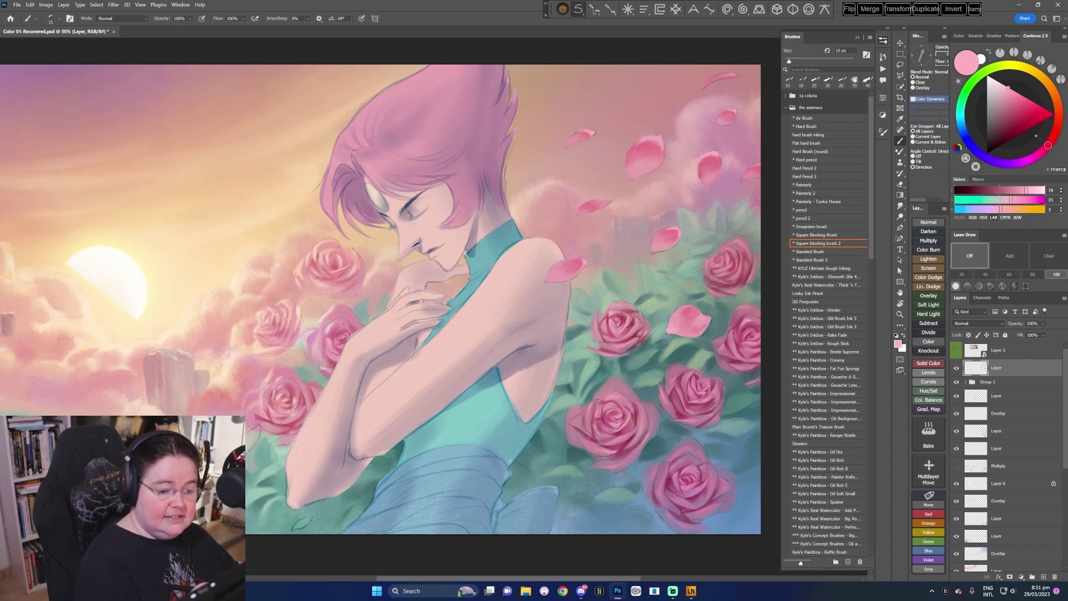
# - Touch up the petal beside the skyline with its sampled deep pink and darker pinks at 20 px
pyautogui.keyDown('alt'); pyautogui.click(665, 233); pyautogui.keyUp('alt')
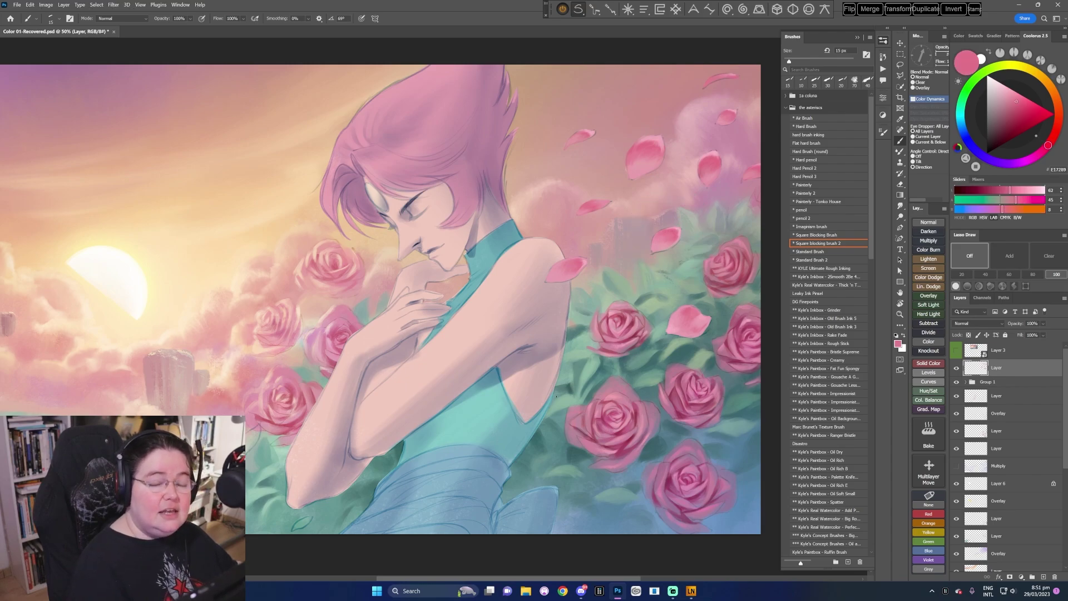
pyautogui.click(1015, 104)
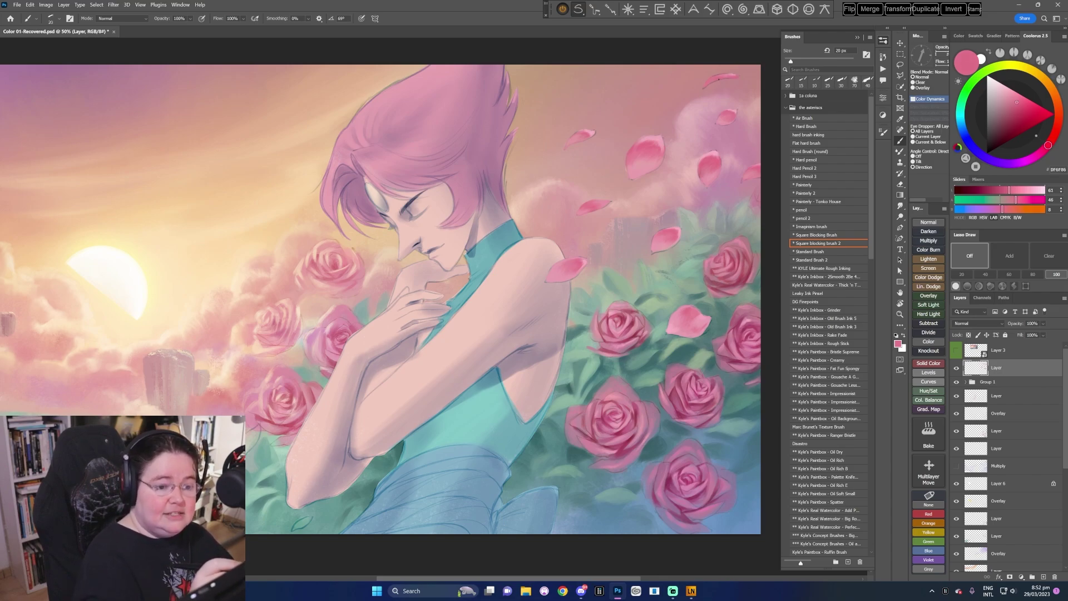
pyautogui.click(1015, 108)
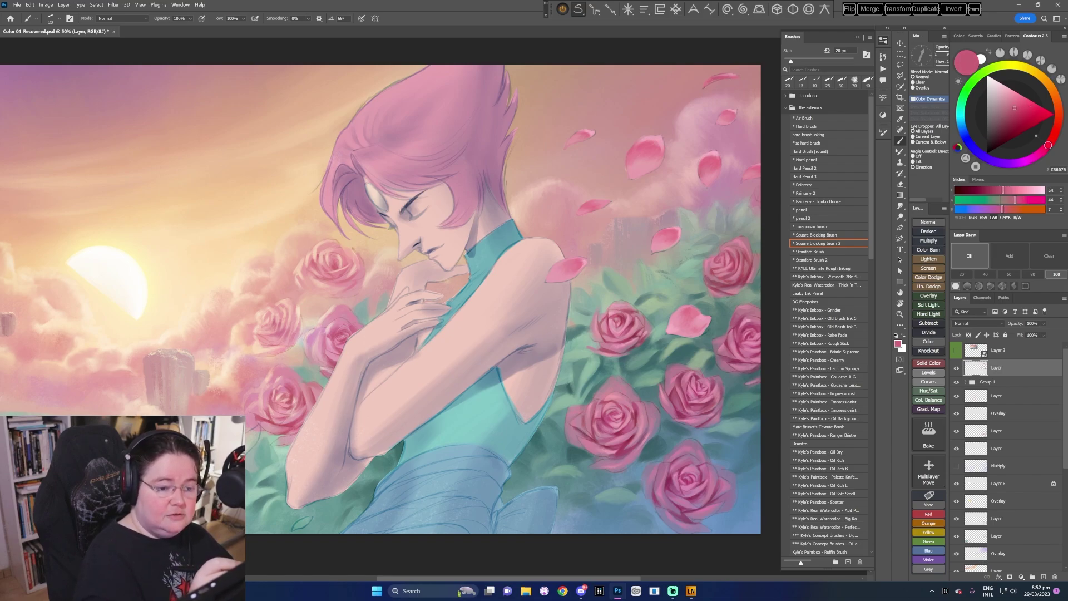
pyautogui.moveTo(526, 543); pyautogui.dragTo(596, 518)
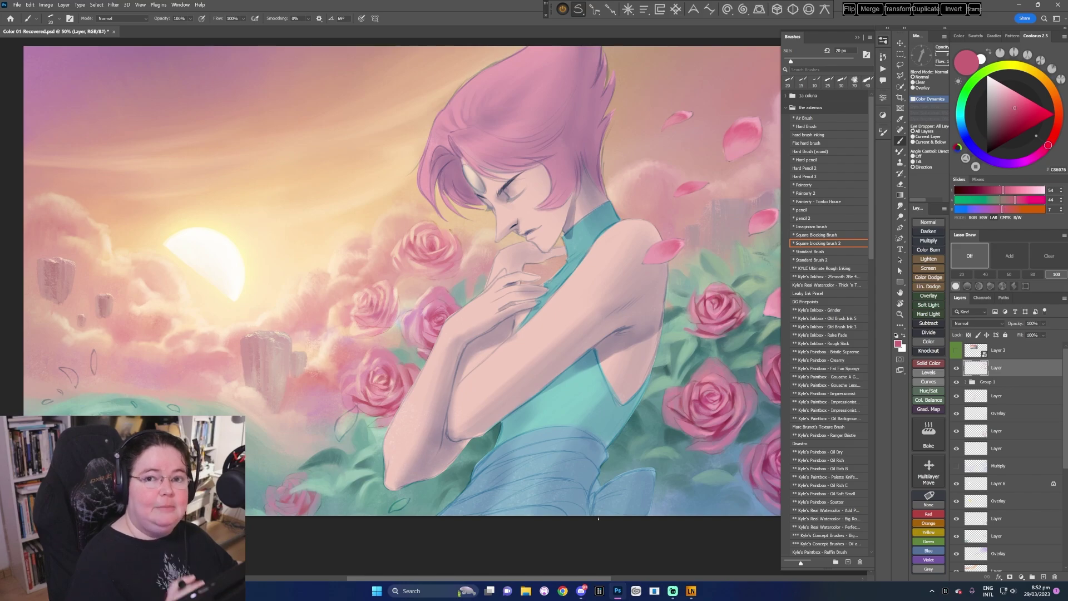
pyautogui.moveTo(672, 402); pyautogui.dragTo(629, 428)
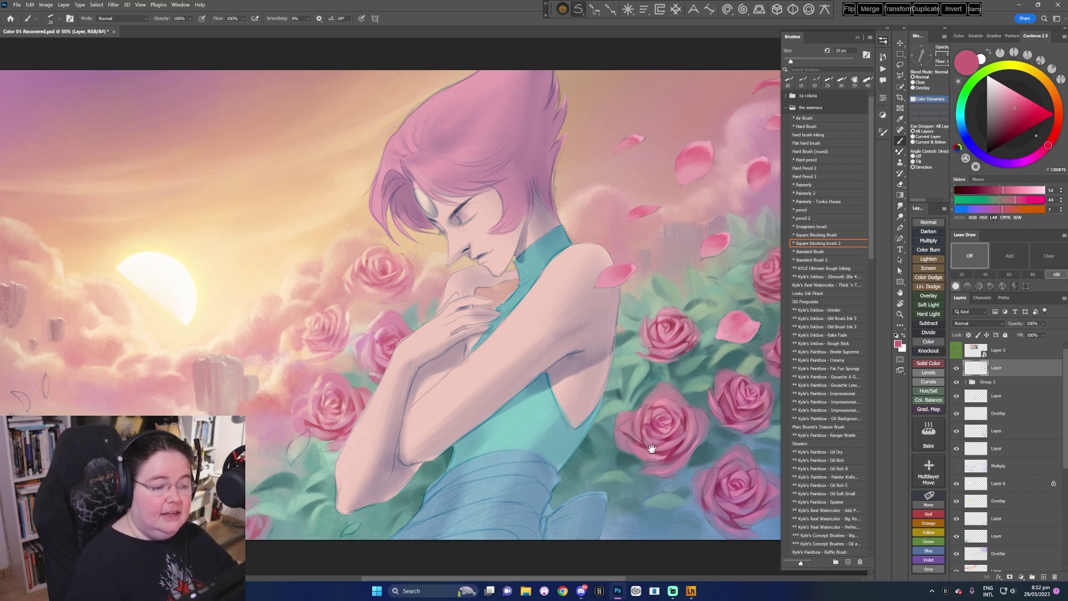
pyautogui.moveTo(653, 449); pyautogui.dragTo(631, 452)
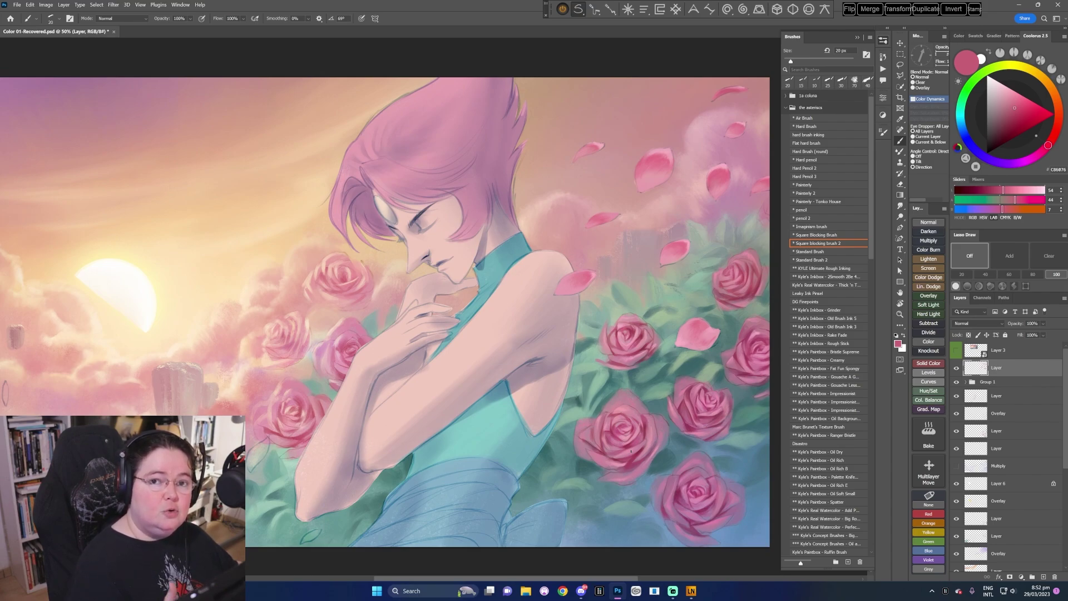
pyautogui.moveTo(556, 492); pyautogui.dragTo(576, 497)
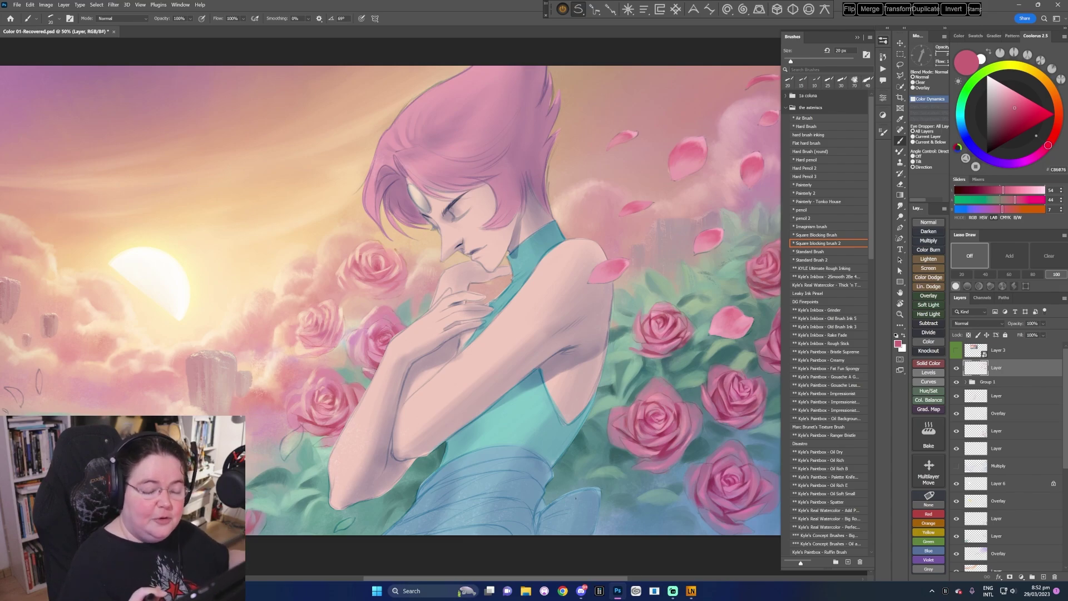
pyautogui.scroll(1, 677, 447)
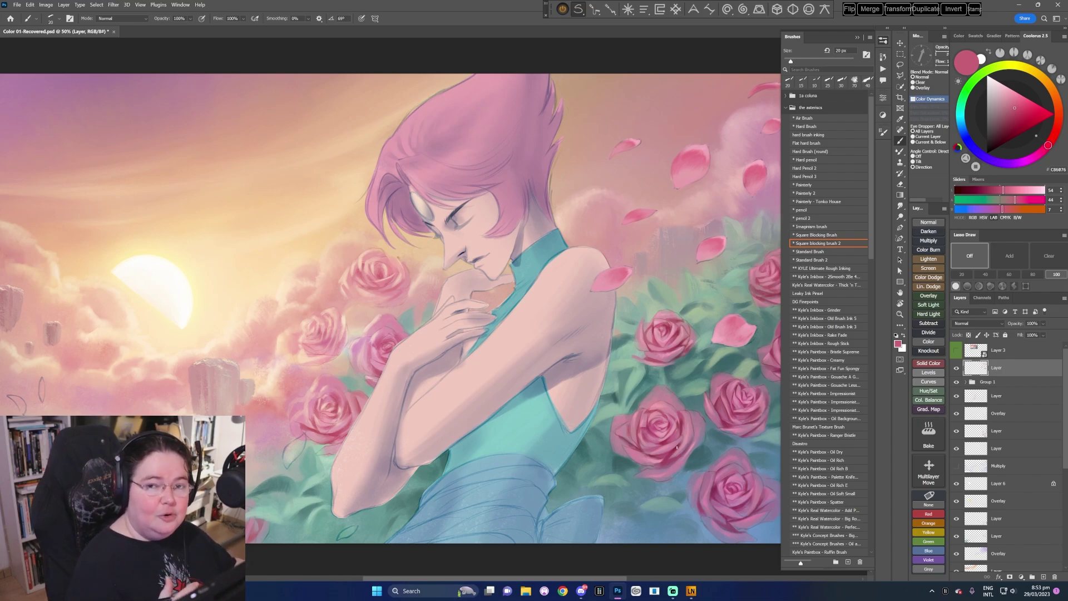
pyautogui.moveTo(637, 443); pyautogui.dragTo(646, 449)
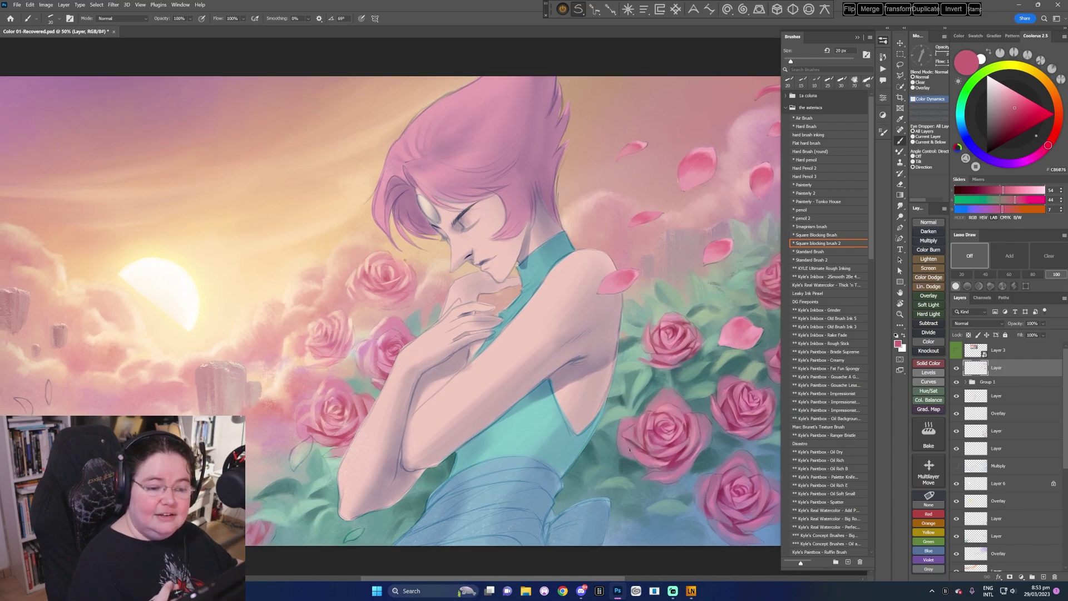
# - Touch up the medium petal beside the large one on the cloud with its sampled light and deep pinks at 30 px
pyautogui.press(']')
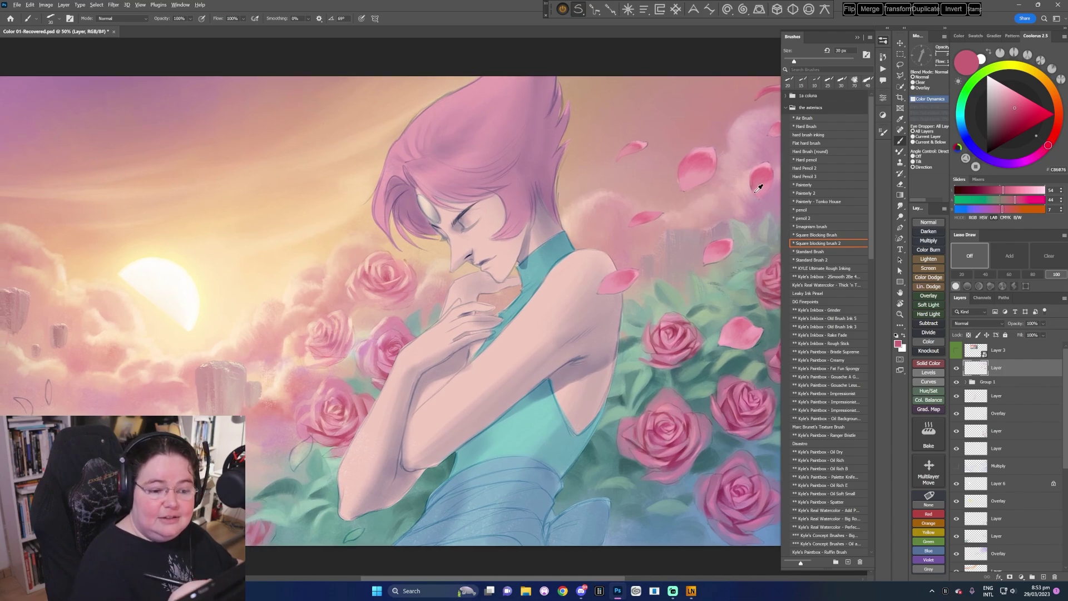
pyautogui.keyDown('alt'); pyautogui.click(757, 183); pyautogui.keyUp('alt')
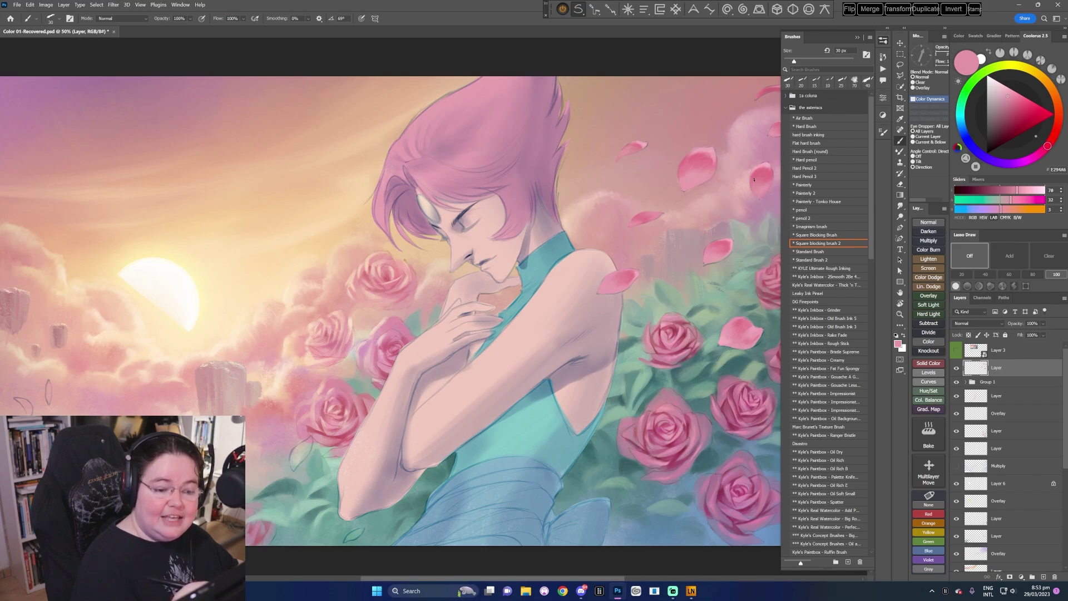
pyautogui.keyDown('alt'); pyautogui.click(763, 181); pyautogui.keyUp('alt')
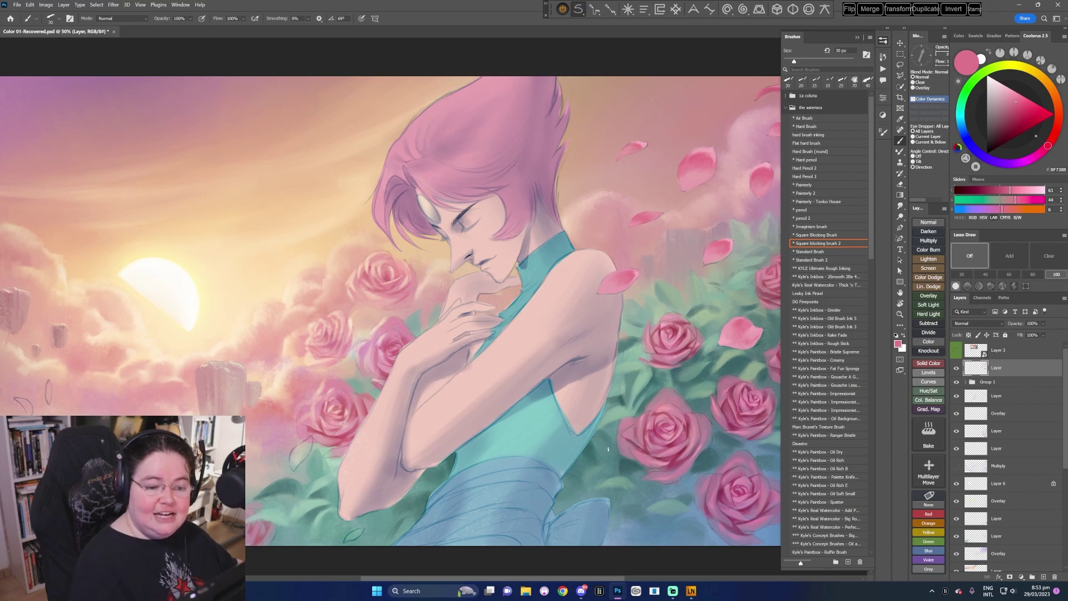
# - Paint a small pink petal just below the figure's elbow at 20 px and sample a lighter pink from a floating petal for it
pyautogui.hscroll(2, 607, 459)
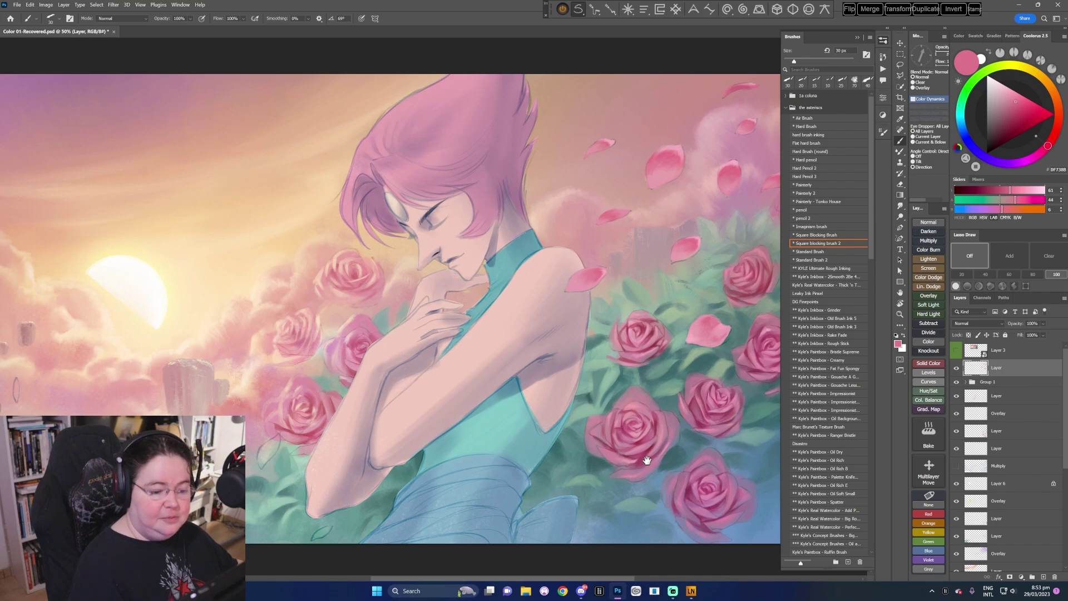
pyautogui.hscroll(2, 613, 468)
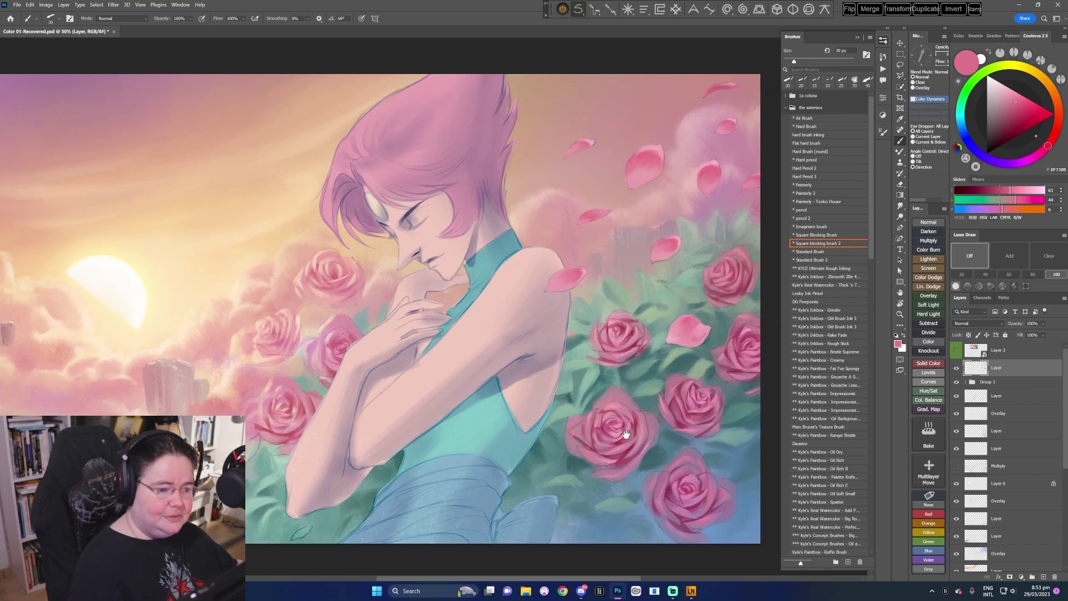
pyautogui.moveTo(460, 541)
pyautogui.mouseDown()
pyautogui.moveTo(596, 506)
pyautogui.moveTo(520, 513)
pyautogui.moveTo(545, 497)
pyautogui.mouseUp()
pyautogui.moveTo(521, 424); pyautogui.dragTo(549, 403)
pyautogui.press('[')
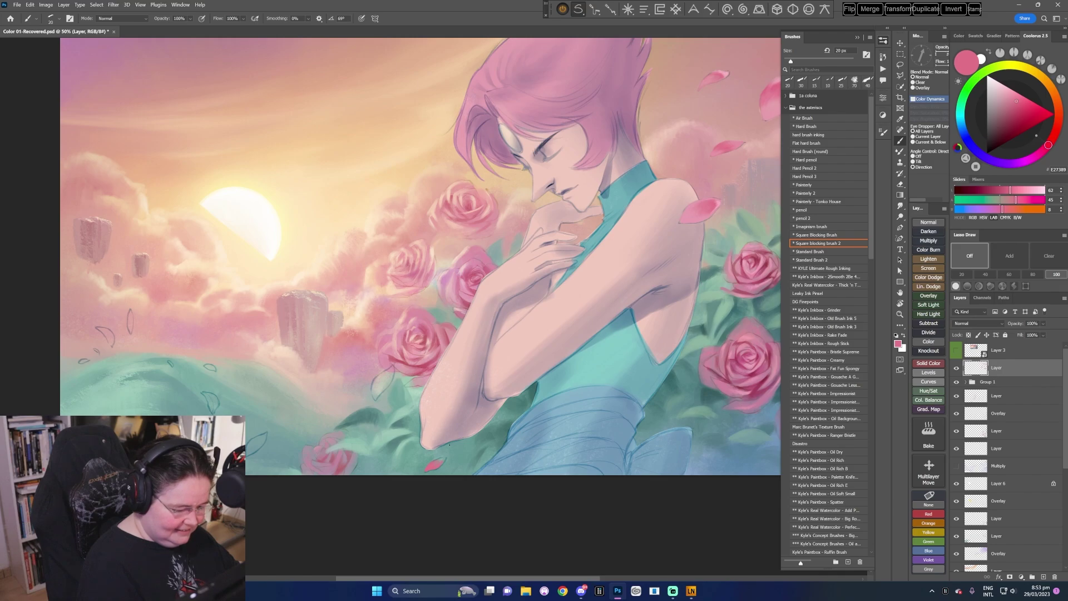
pyautogui.moveTo(591, 350); pyautogui.dragTo(604, 318)
pyautogui.keyDown('alt'); pyautogui.click(729, 103); pyautogui.keyUp('alt')
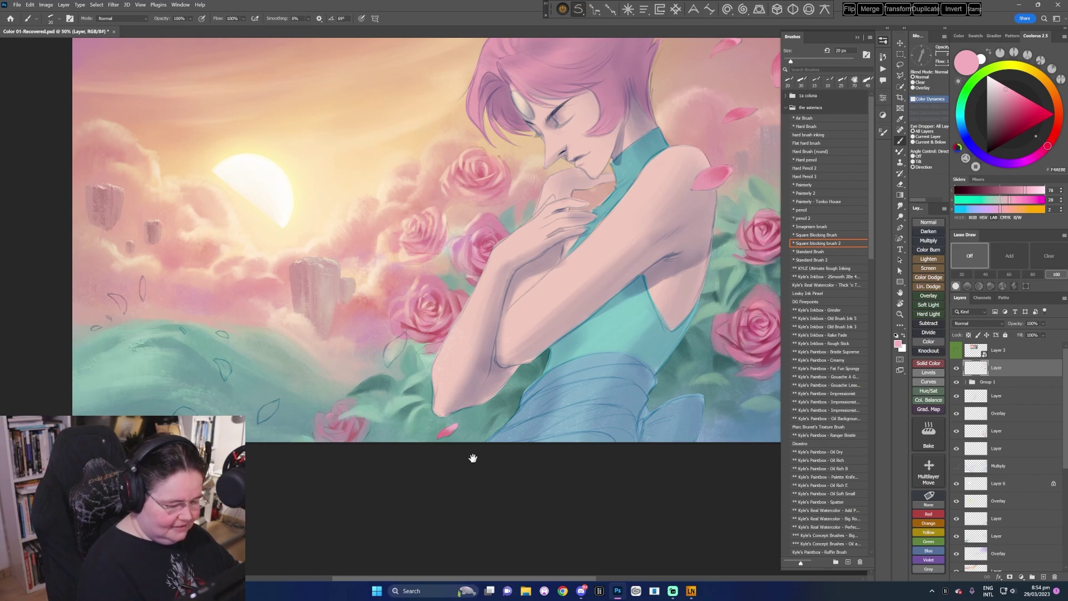
pyautogui.scroll(3, 472, 460)
# - Save the artwork as Color 02.psd in the Perola folder inside Photoshop Junky 19
pyautogui.click(17, 5)
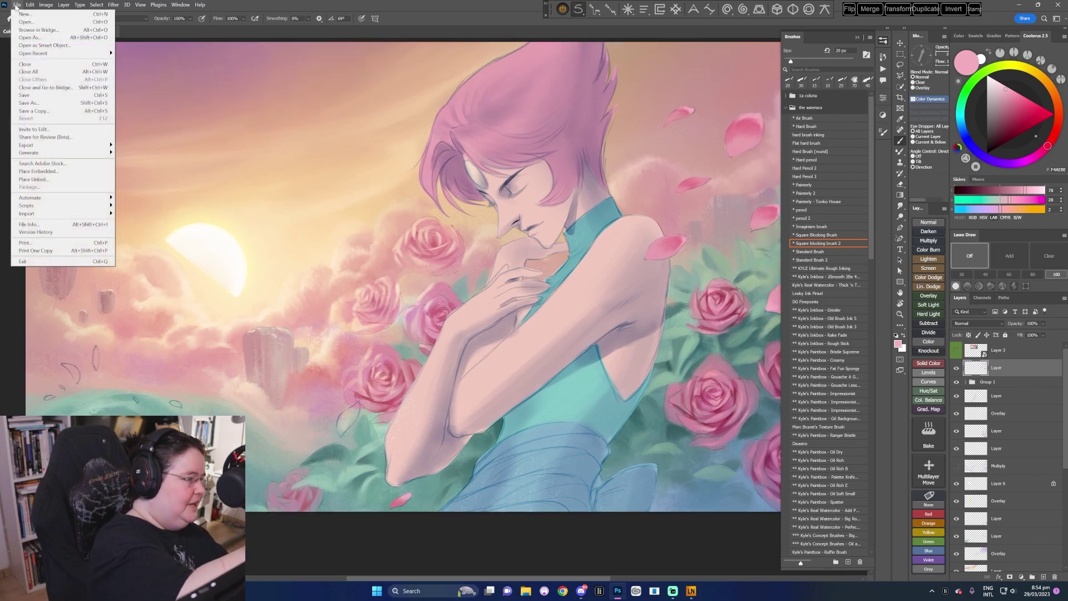
pyautogui.click(34, 95)
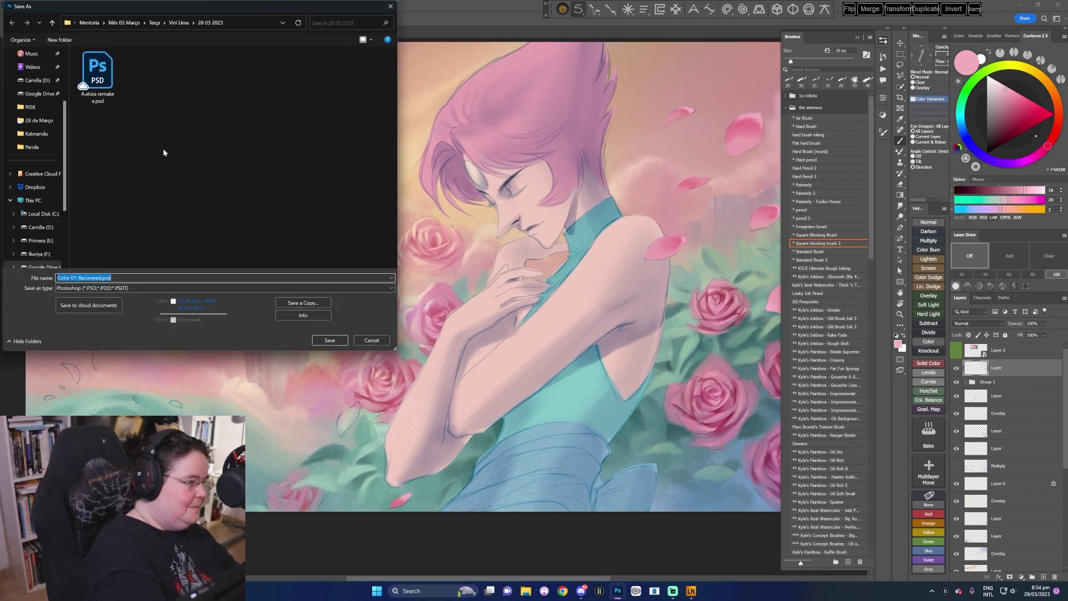
pyautogui.click(39, 241)
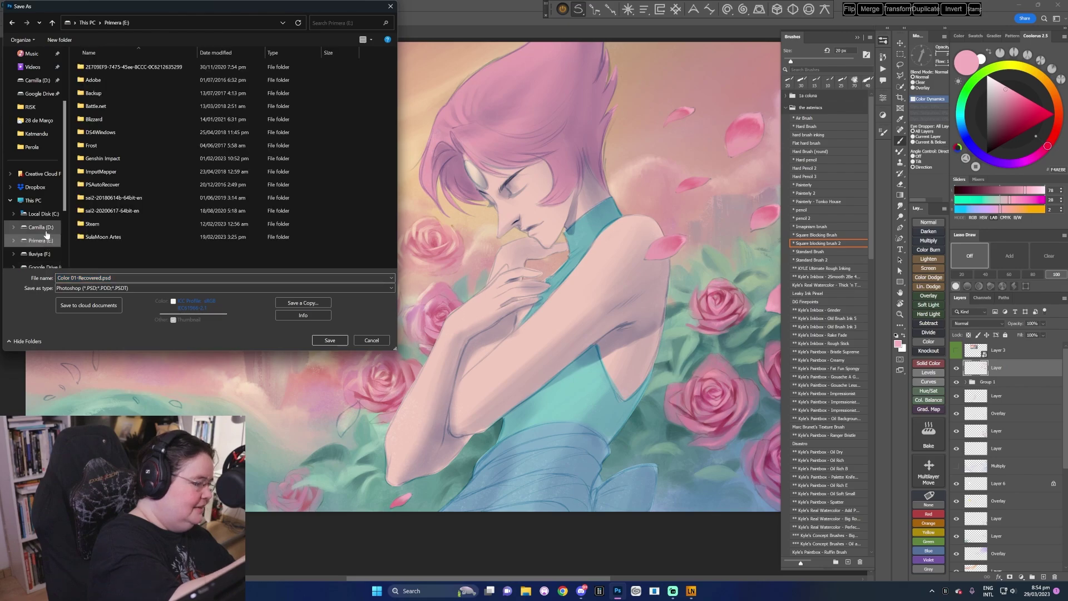
pyautogui.doubleClick(117, 238)
pyautogui.doubleClick(111, 237)
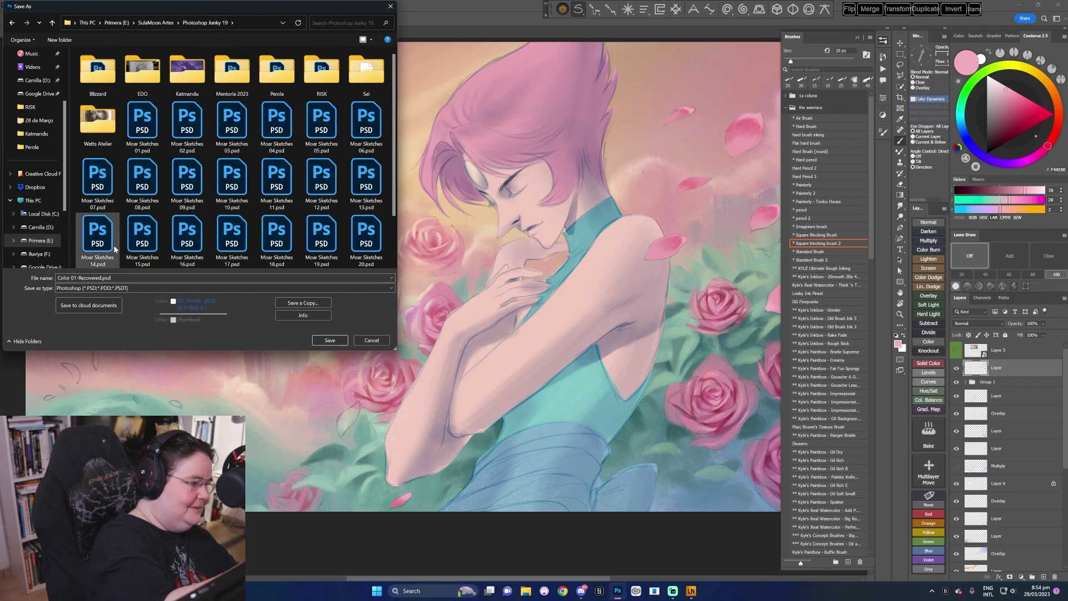
pyautogui.doubleClick(284, 70)
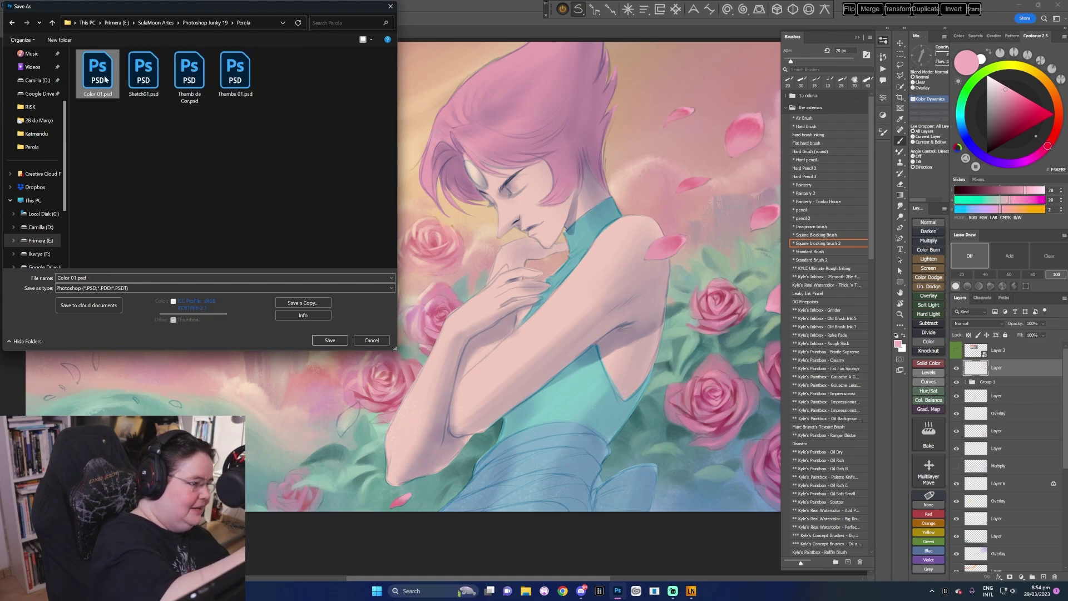
pyautogui.click(100, 75)
pyautogui.moveTo(90, 278); pyautogui.dragTo(72, 278)
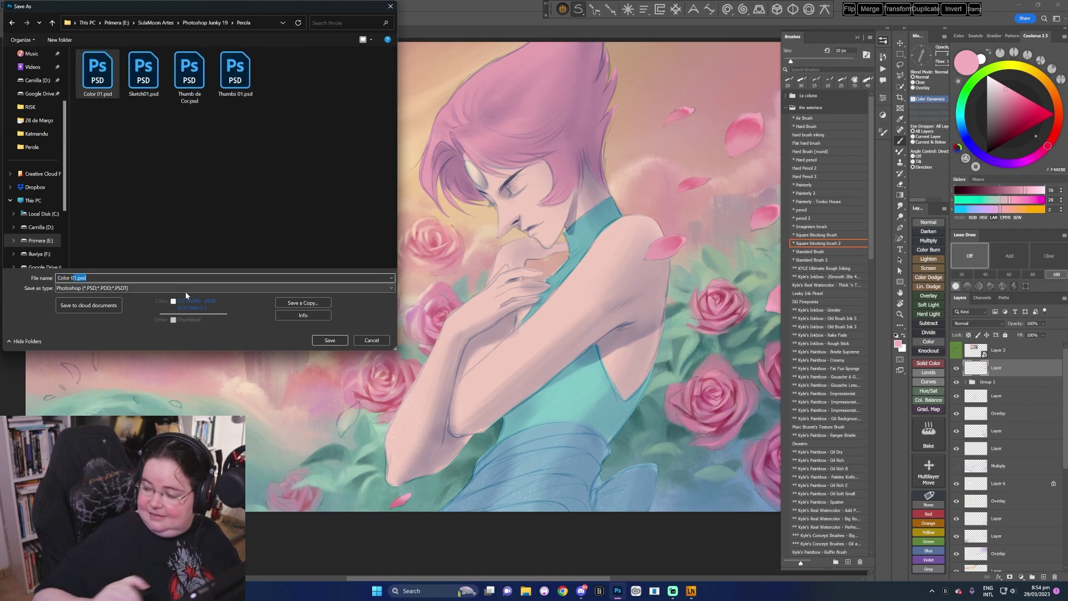
pyautogui.write('02')
pyautogui.press('Return')
pyautogui.press('Return')
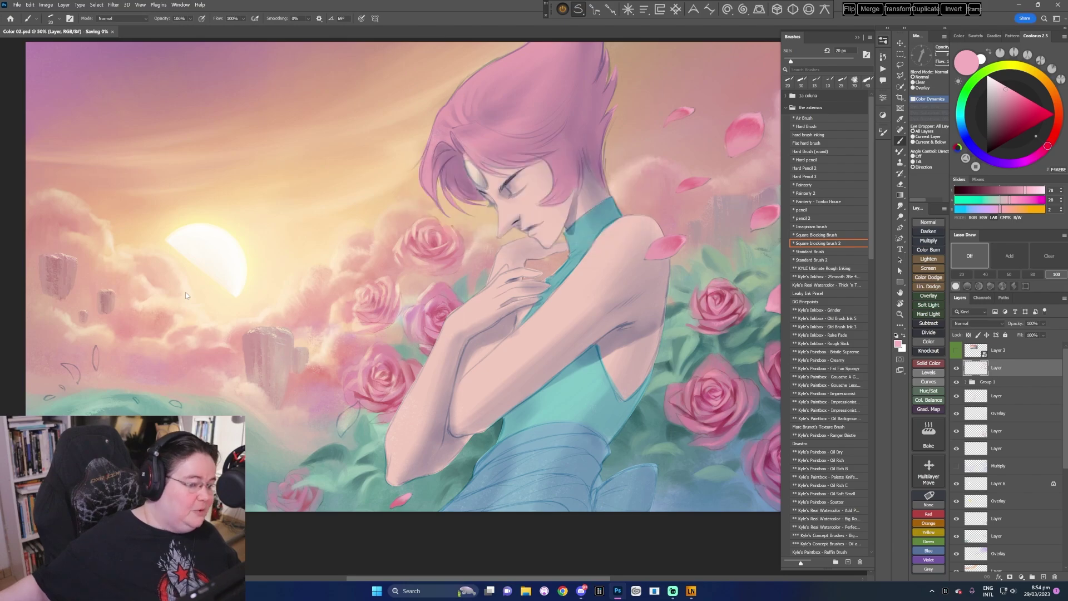
# - Create a new A3 portrait document, 297 x 420 mm at 300 ppi, in RGB with a white background
pyautogui.click(17, 5)
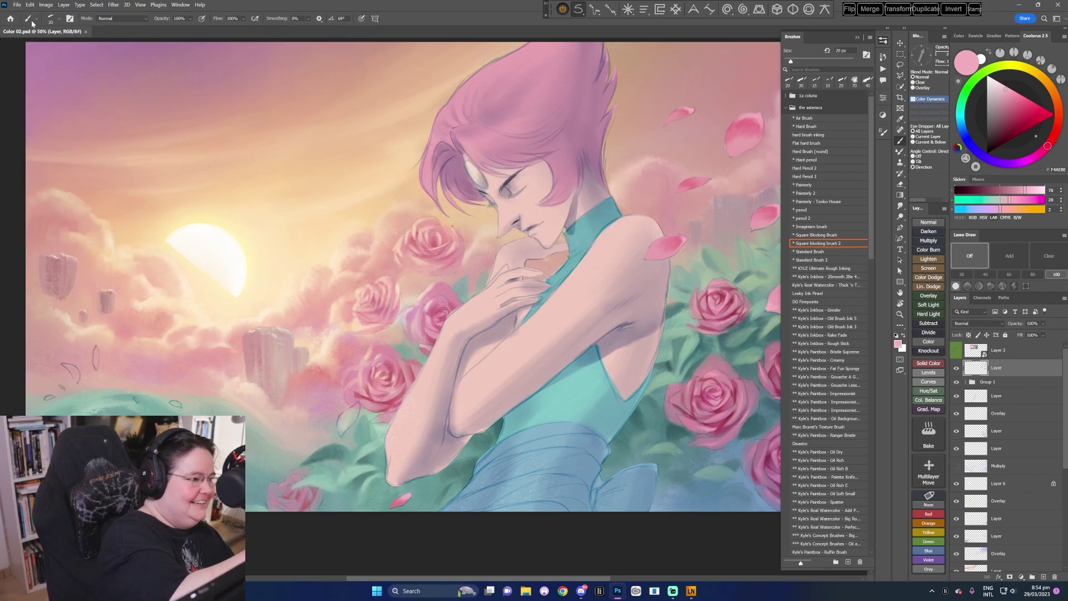
pyautogui.click(18, 5)
pyautogui.click(24, 14)
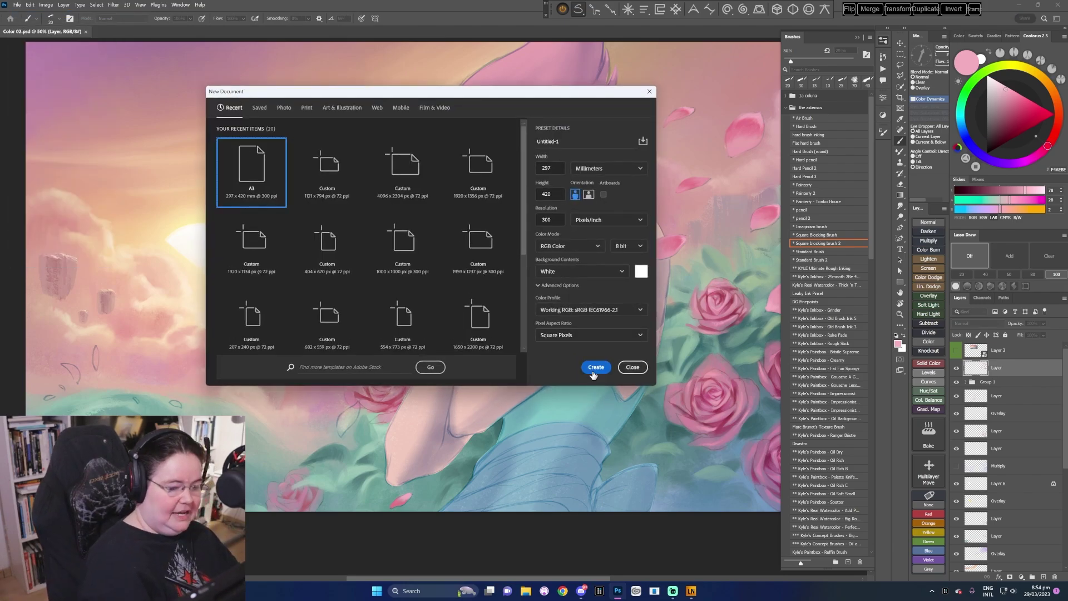
pyautogui.click(594, 364)
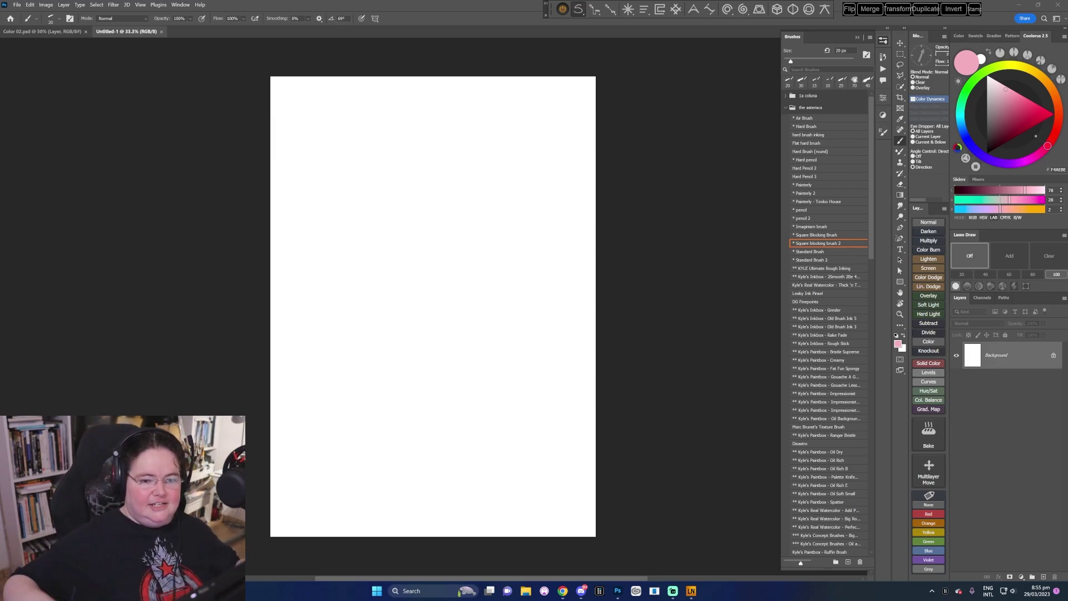
# - On a new layer, select a tall narrow rectangle on the page's right half and fill it with mid grey
pyautogui.press('m')
pyautogui.scroll(3, 495, 304)
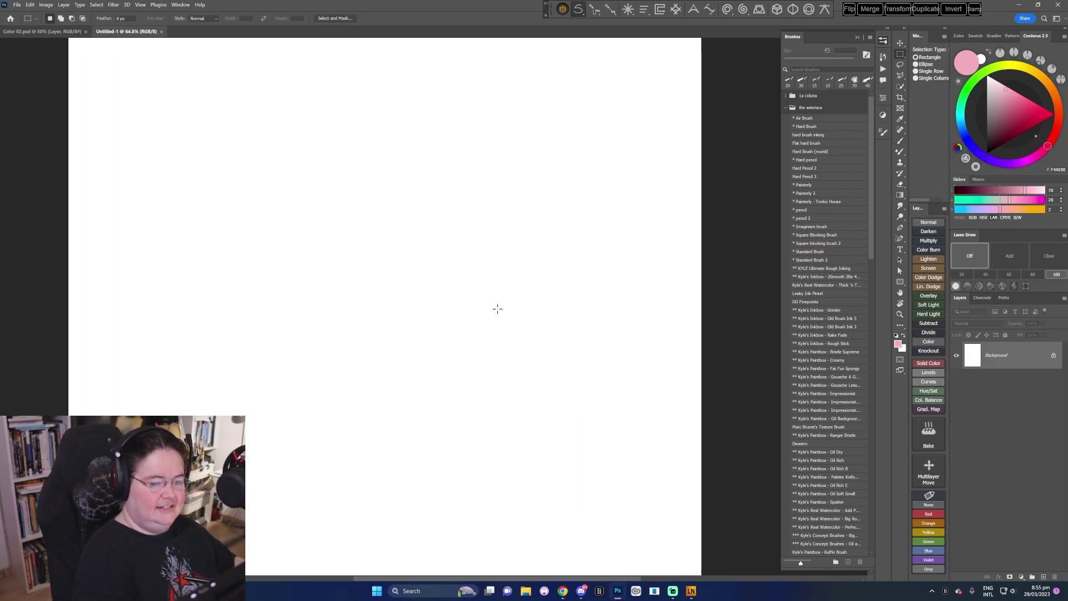
pyautogui.click(929, 223)
pyautogui.click(987, 118)
pyautogui.moveTo(537, 150); pyautogui.dragTo(561, 458)
pyautogui.press('d')
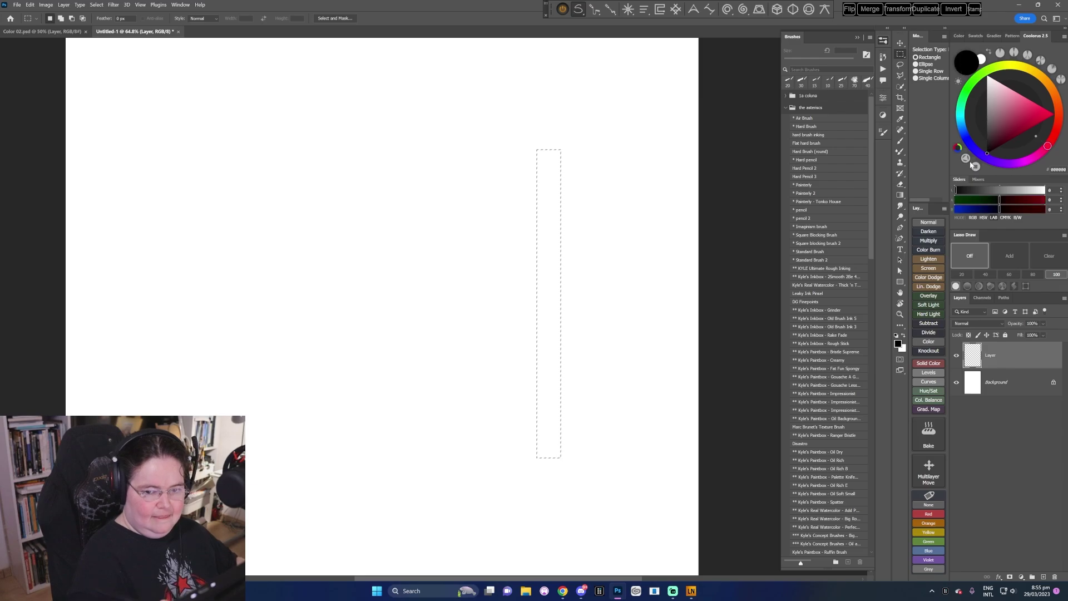
pyautogui.hotkey('alt', 'BackSpace')
pyautogui.hotkey('alt', 'BackSpace')
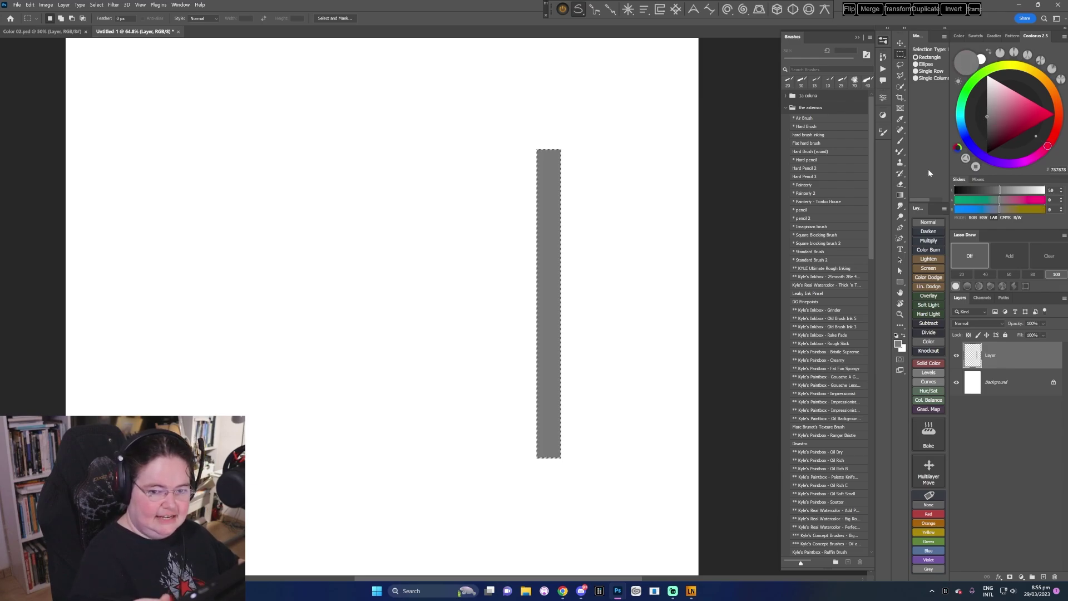
# - Darken the lower half of the grey strip with repeated black gradients rising from its bottom end
pyautogui.click(901, 195)
pyautogui.press('d')
pyautogui.moveTo(549, 460); pyautogui.dragTo(557, 282)
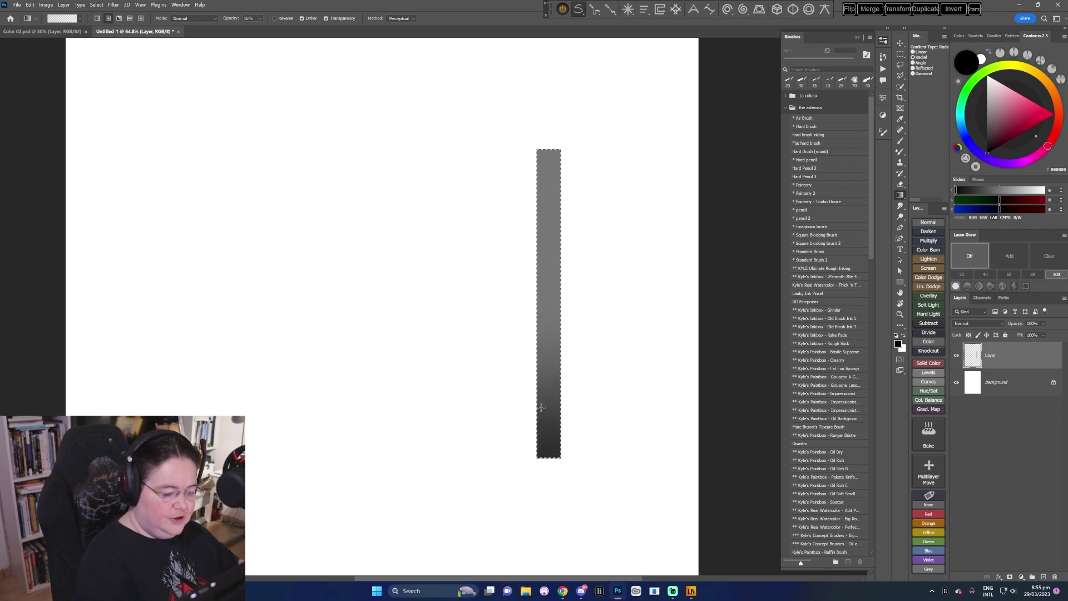
pyautogui.moveTo(547, 465); pyautogui.dragTo(546, 348)
pyautogui.moveTo(546, 467); pyautogui.dragTo(549, 356)
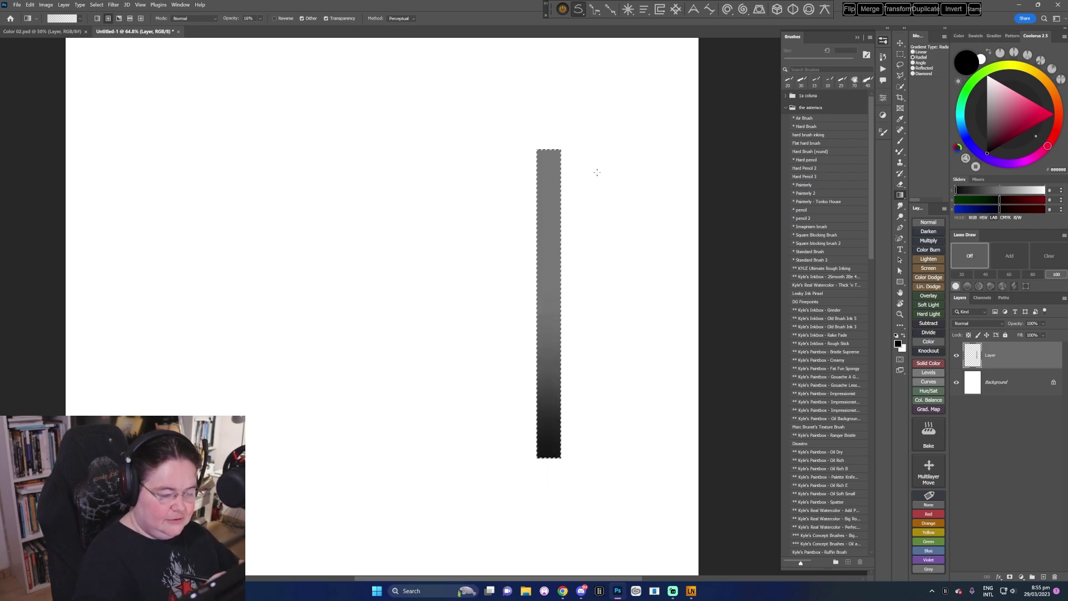
# - Lighten the upper half of the strip with white gradients from its top end and clear the selection
pyautogui.press('x')
pyautogui.moveTo(556, 143); pyautogui.dragTo(557, 231)
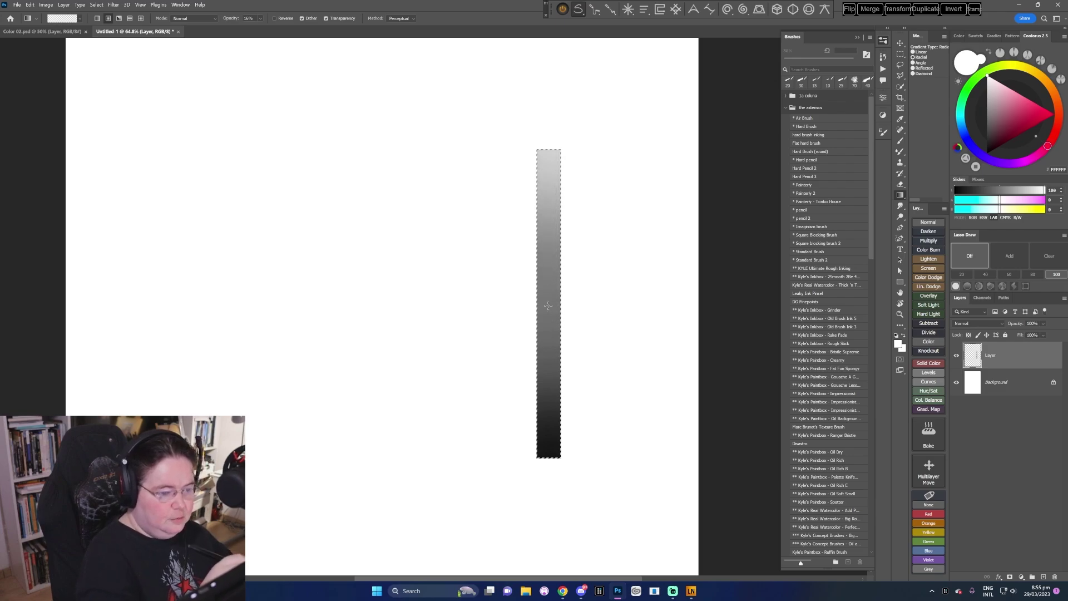
pyautogui.hotkey('ctrl', 'd')
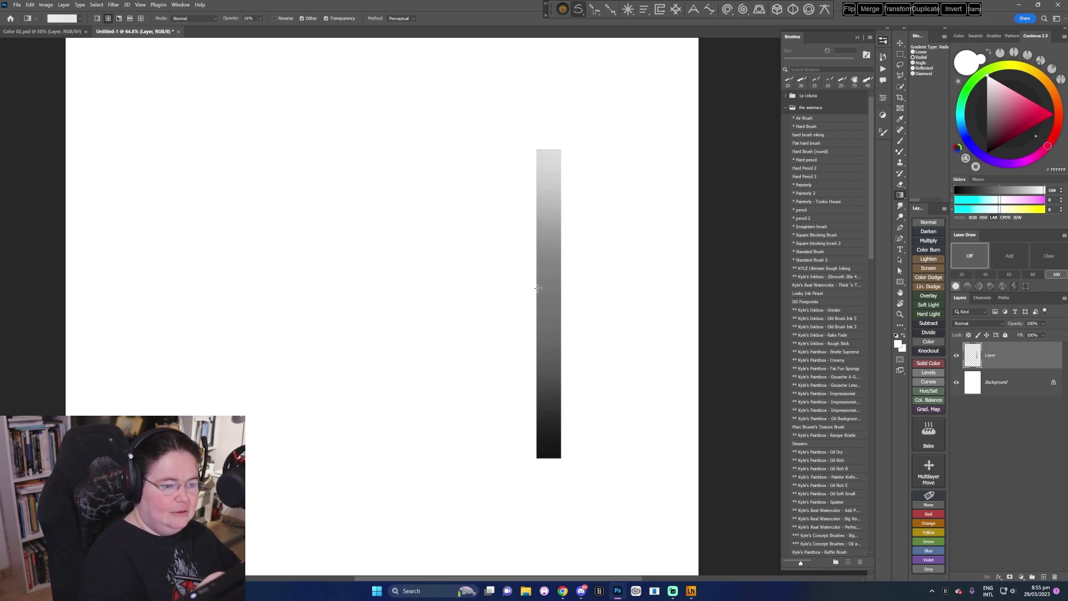
pyautogui.hotkey('ctrl', 'shift', 'd')
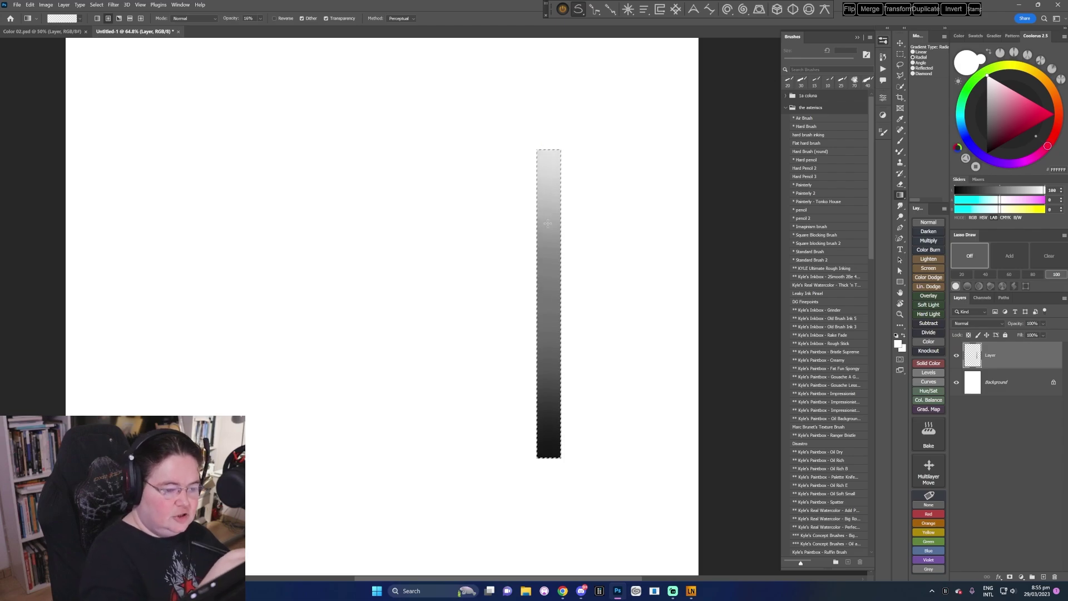
pyautogui.moveTo(553, 129); pyautogui.dragTo(549, 273)
pyautogui.hotkey('ctrl', 'd')
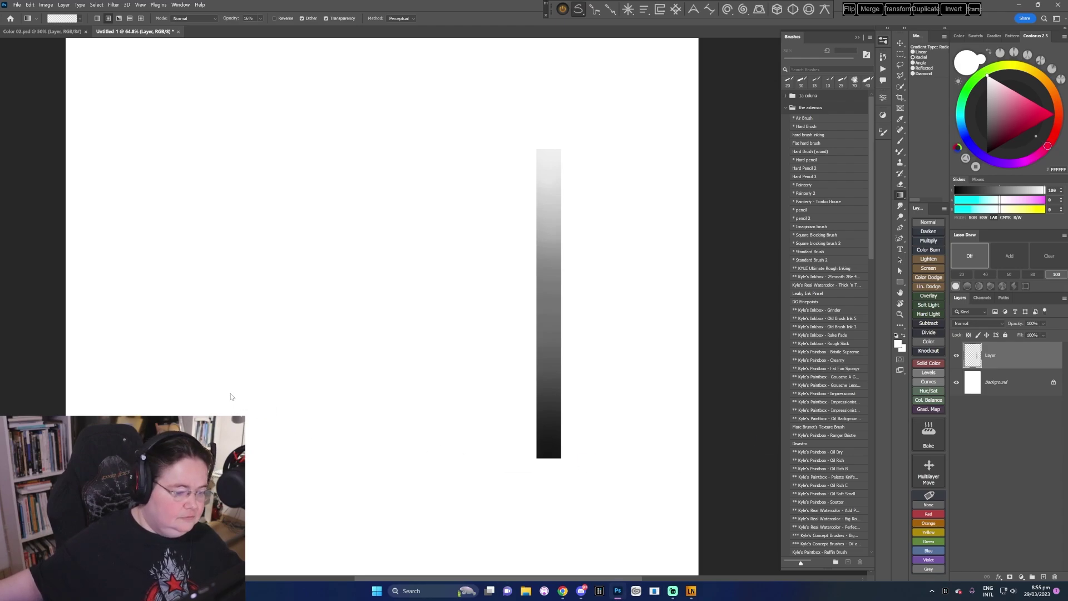
# - Paste the dark face film still, enlarge it to about 142%, and place it to the left of the gradient strip
pyautogui.hotkey('ctrl', 'v')
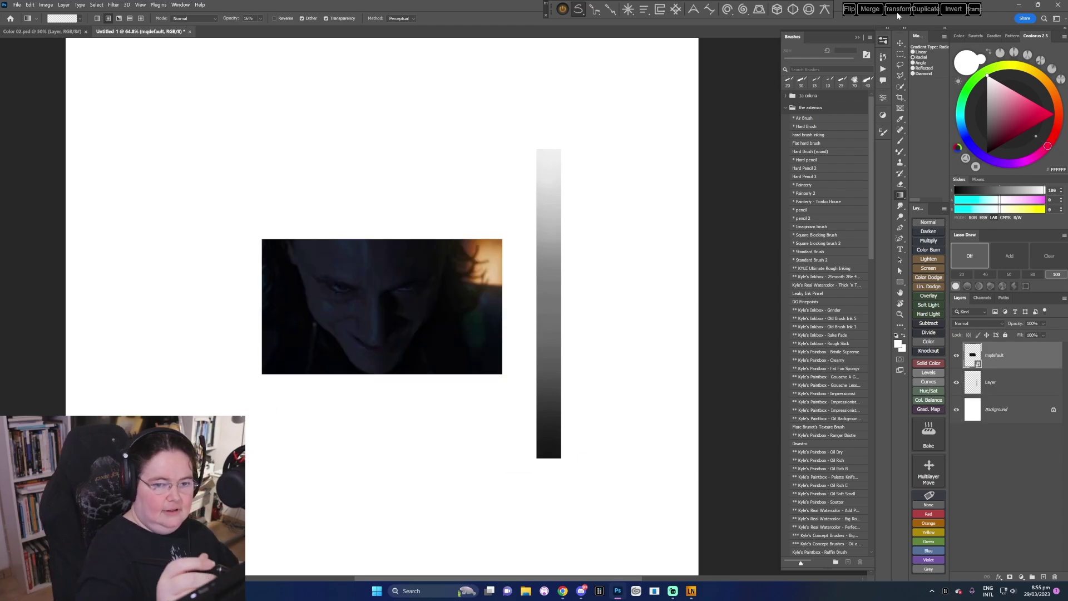
pyautogui.moveTo(502, 239); pyautogui.dragTo(553, 210)
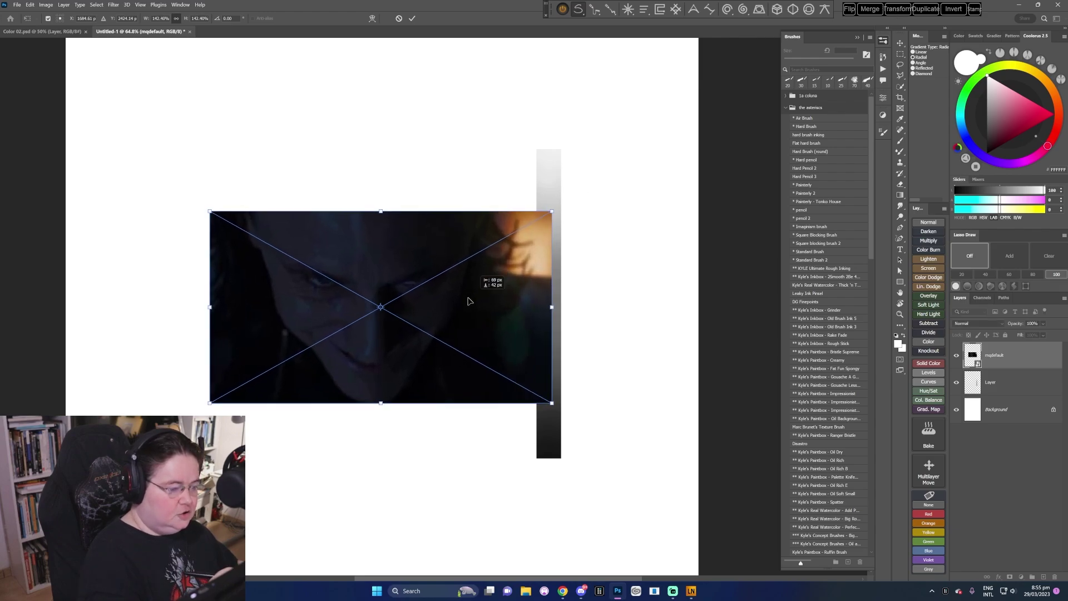
pyautogui.moveTo(489, 281); pyautogui.dragTo(373, 309)
pyautogui.click(411, 19)
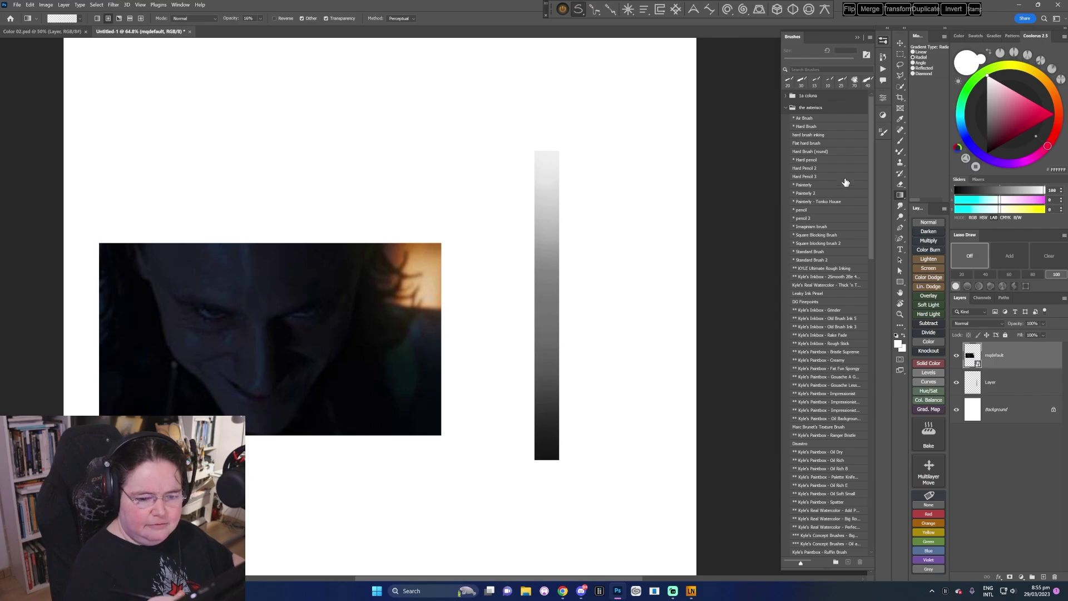
# - On a new layer, circle the still's bright corner in dark crimson with the 37 px pencil brush and link it to a circle on the strip's light part
pyautogui.click(810, 211)
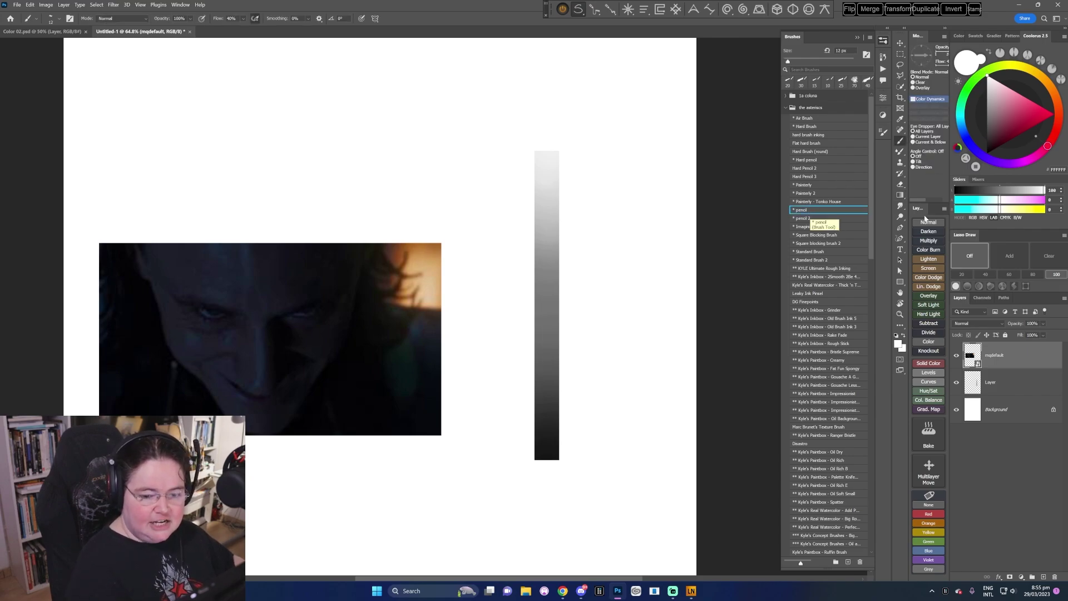
pyautogui.hotkey('ctrl', 'shift', 'alt', 'n')
pyautogui.click(1014, 129)
pyautogui.rightClick(593, 271)
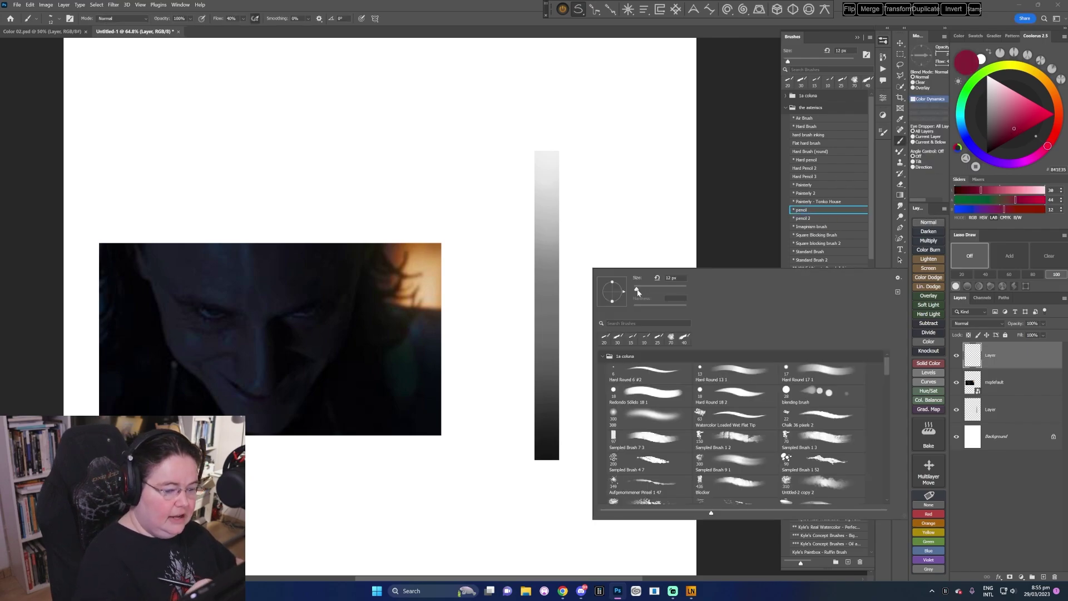
pyautogui.moveTo(638, 292); pyautogui.dragTo(650, 289)
pyautogui.click(700, 212)
pyautogui.moveTo(424, 234)
pyautogui.mouseDown()
pyautogui.moveTo(448, 288)
pyautogui.moveTo(401, 238)
pyautogui.mouseUp()
pyautogui.moveTo(462, 263)
pyautogui.mouseDown()
pyautogui.moveTo(533, 232)
pyautogui.moveTo(543, 264)
pyautogui.moveTo(528, 239)
pyautogui.mouseUp()
# - Outline the still's dark area with an arrow to the strip, and bracket the strip's dark range as SOMBRA and light range as LUZ
pyautogui.moveTo(351, 223)
pyautogui.mouseDown()
pyautogui.moveTo(376, 281)
pyautogui.moveTo(410, 315)
pyautogui.moveTo(447, 326)
pyautogui.moveTo(446, 419)
pyautogui.moveTo(411, 458)
pyautogui.moveTo(255, 447)
pyautogui.moveTo(82, 302)
pyautogui.moveTo(101, 240)
pyautogui.moveTo(313, 227)
pyautogui.mouseUp()
pyautogui.moveTo(460, 381)
pyautogui.mouseDown()
pyautogui.moveTo(524, 390)
pyautogui.moveTo(511, 404)
pyautogui.mouseUp()
pyautogui.moveTo(573, 355); pyautogui.dragTo(570, 445)
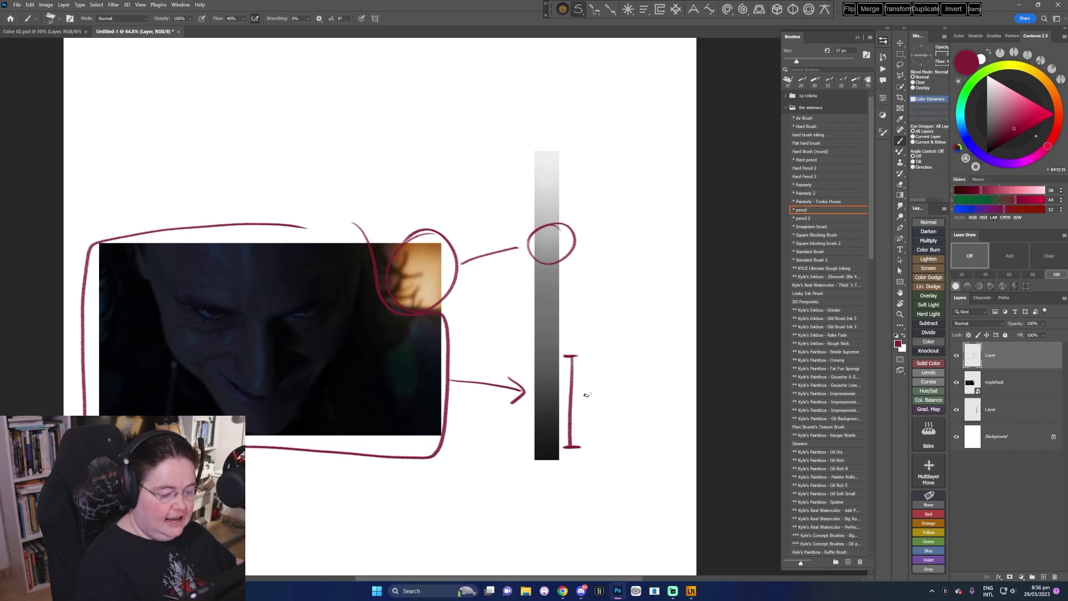
pyautogui.moveTo(587, 395)
pyautogui.mouseDown()
pyautogui.moveTo(626, 399)
pyautogui.moveTo(620, 388)
pyautogui.moveTo(655, 390)
pyautogui.mouseUp()
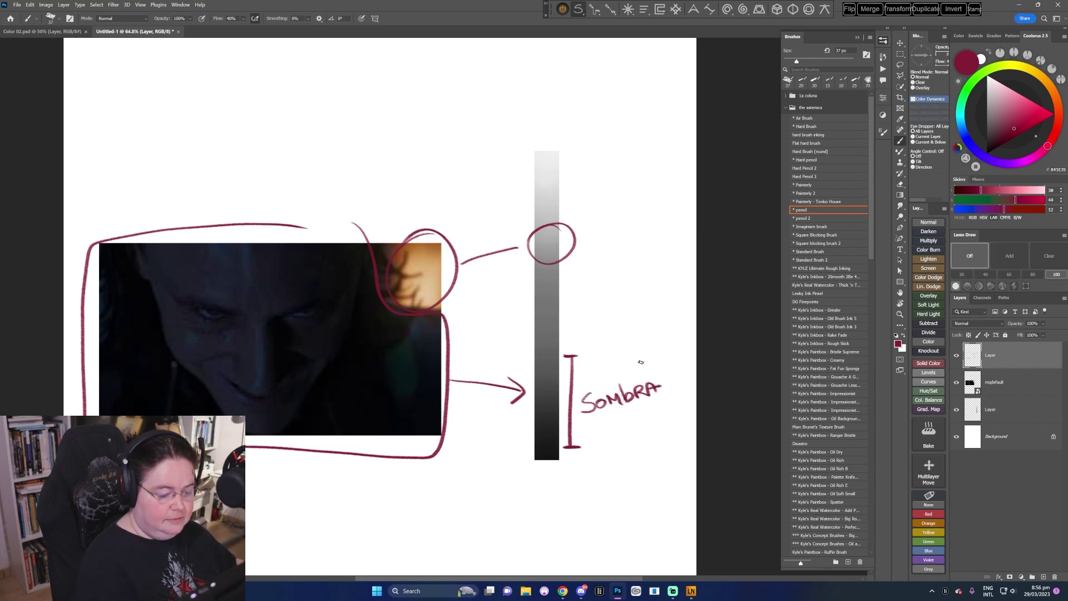
pyautogui.moveTo(571, 217)
pyautogui.mouseDown()
pyautogui.moveTo(590, 215)
pyautogui.moveTo(587, 257)
pyautogui.moveTo(622, 226)
pyautogui.moveTo(630, 236)
pyautogui.mouseUp()
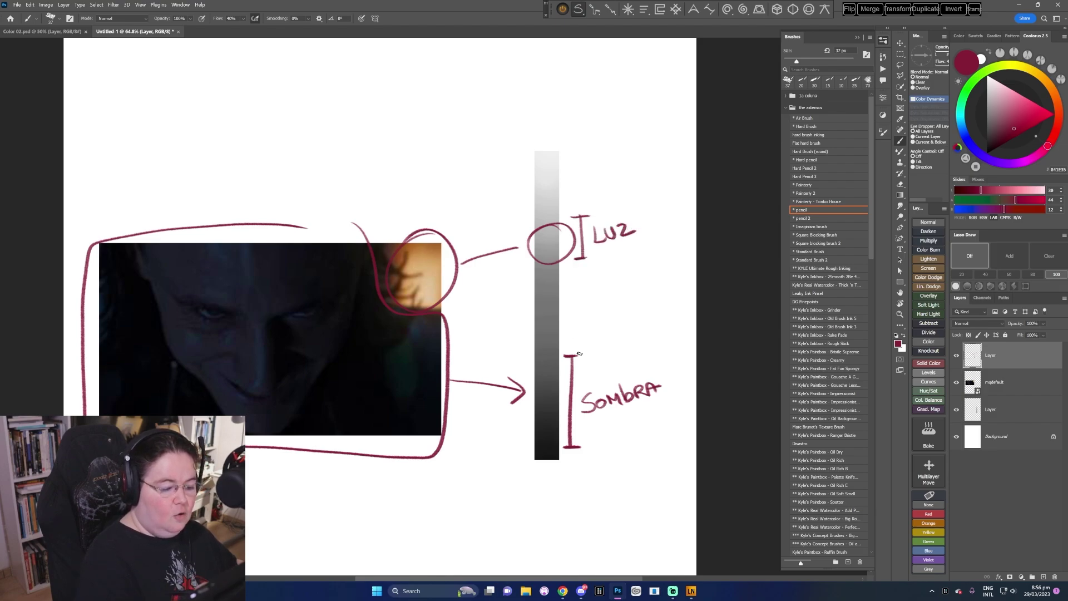
# - Draw a large curve around the SOMBRA label and write ESCURA with a double underline beneath it
pyautogui.moveTo(575, 327)
pyautogui.mouseDown()
pyautogui.moveTo(665, 412)
pyautogui.moveTo(610, 462)
pyautogui.moveTo(570, 460)
pyautogui.moveTo(552, 477)
pyautogui.moveTo(576, 476)
pyautogui.mouseUp()
pyautogui.moveTo(588, 463)
pyautogui.mouseDown()
pyautogui.moveTo(601, 453)
pyautogui.moveTo(602, 470)
pyautogui.mouseUp()
pyautogui.moveTo(604, 454)
pyautogui.mouseDown()
pyautogui.moveTo(613, 466)
pyautogui.moveTo(625, 456)
pyautogui.mouseUp()
pyautogui.moveTo(546, 493)
pyautogui.mouseDown()
pyautogui.moveTo(612, 476)
pyautogui.moveTo(567, 498)
pyautogui.moveTo(631, 472)
pyautogui.mouseUp()
pyautogui.moveTo(566, 498); pyautogui.dragTo(642, 474)
# - Hide the annotation and dark still layers, and paste the Captain America fight still, scaled down to fit left of the gradient strip
pyautogui.click(957, 355)
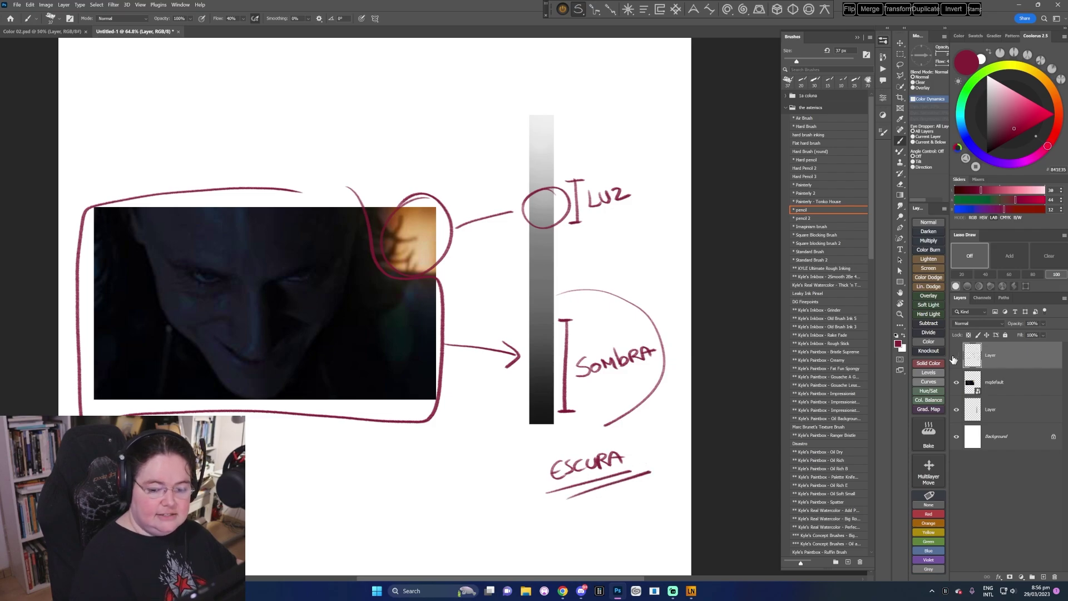
pyautogui.click(957, 382)
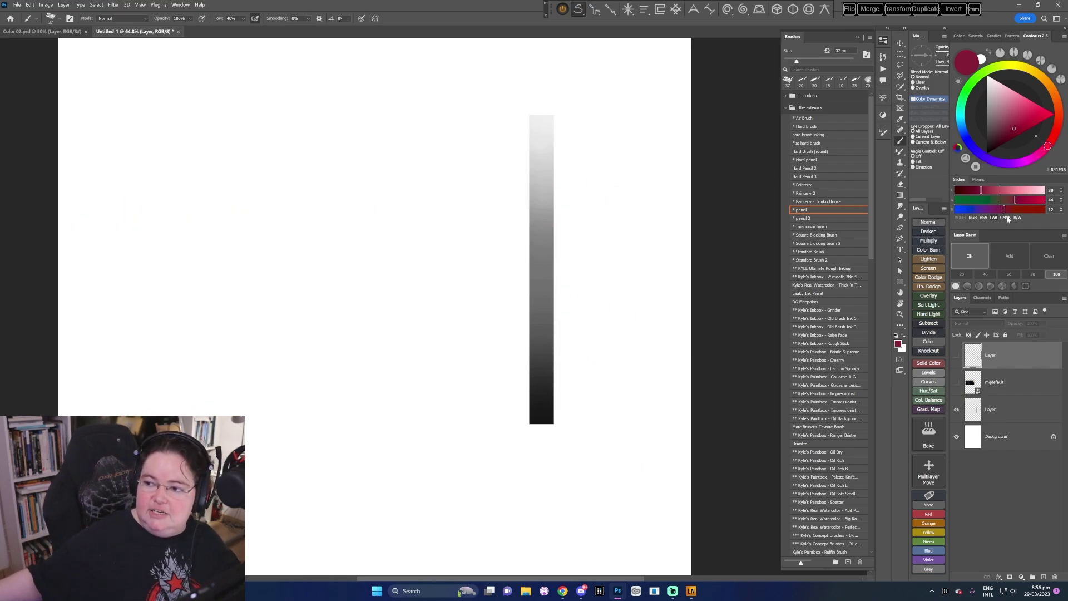
pyautogui.moveTo(262, 238); pyautogui.dragTo(241, 224)
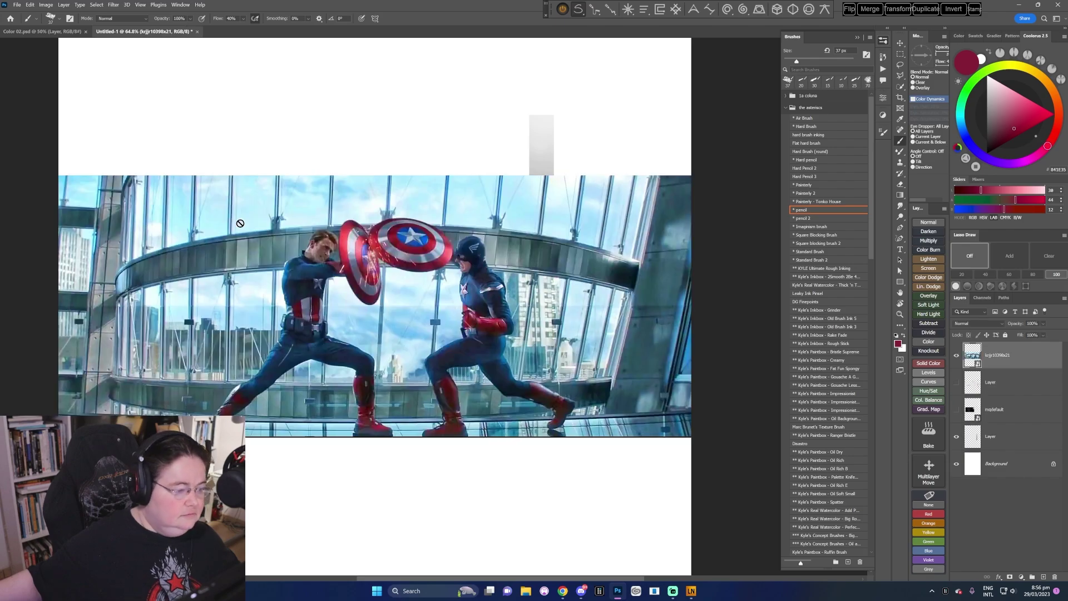
pyautogui.hotkey('ctrl', 't')
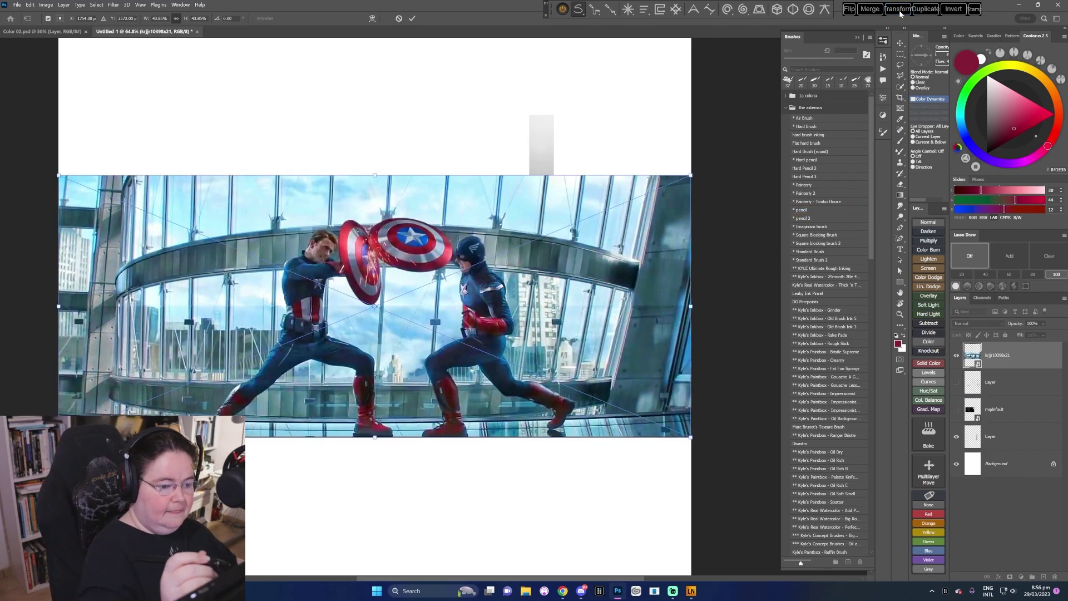
pyautogui.moveTo(691, 176); pyautogui.dragTo(481, 238)
pyautogui.click(412, 19)
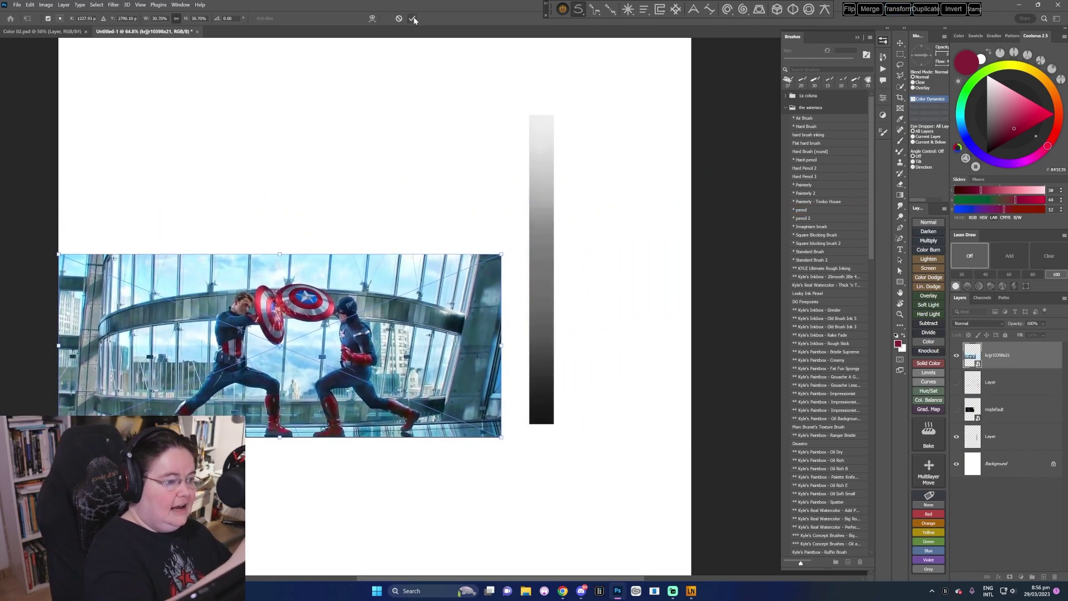
# - On a new layer, bracket the light range beside the gradient bar and label it "LUZ"
pyautogui.moveTo(532, 356); pyautogui.dragTo(529, 365)
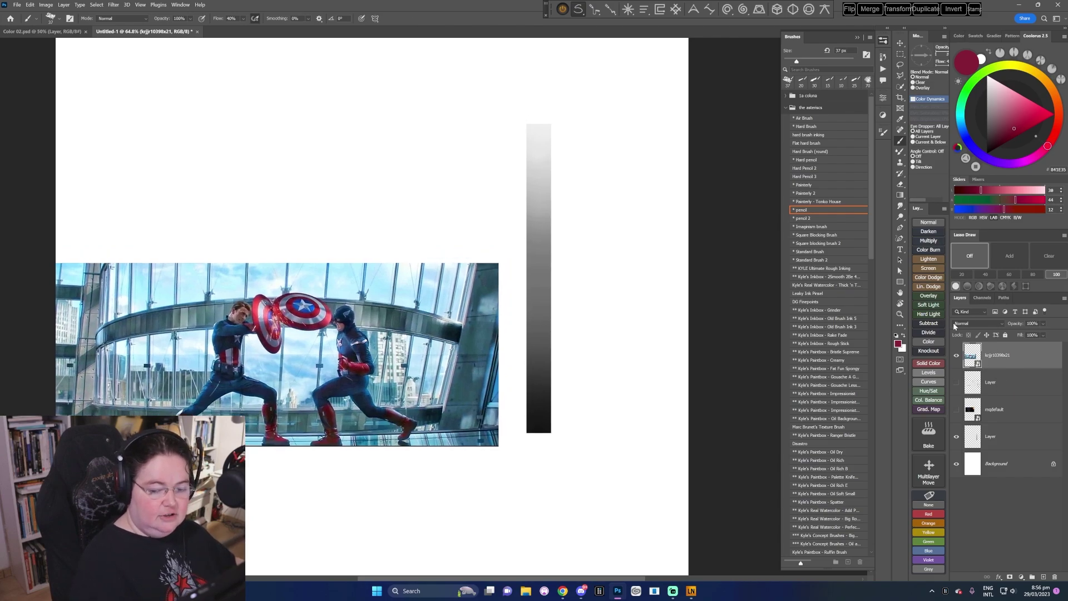
pyautogui.click(933, 223)
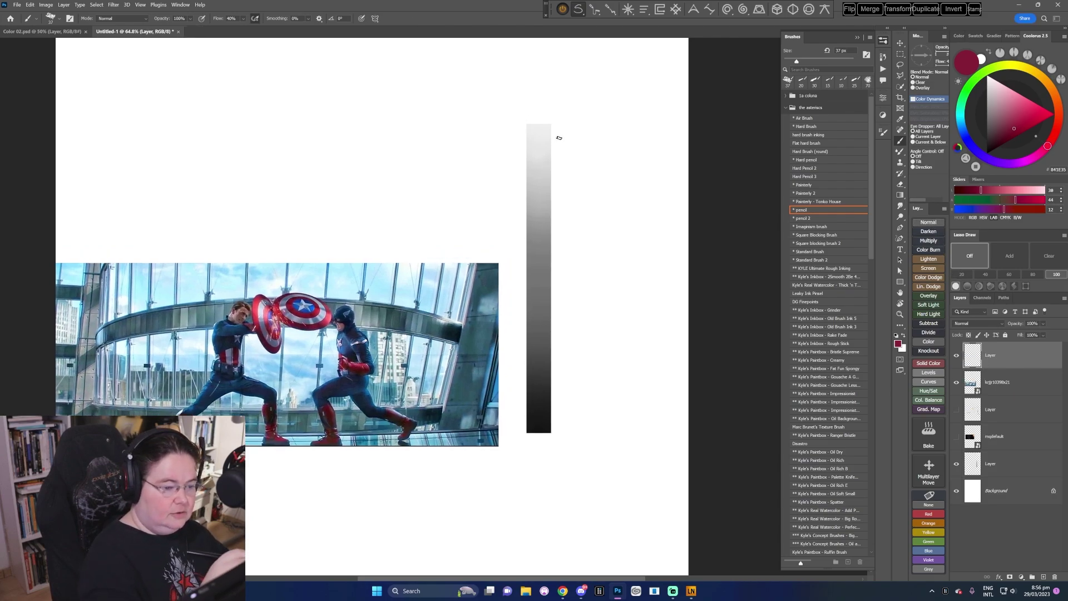
pyautogui.moveTo(560, 135); pyautogui.dragTo(561, 259)
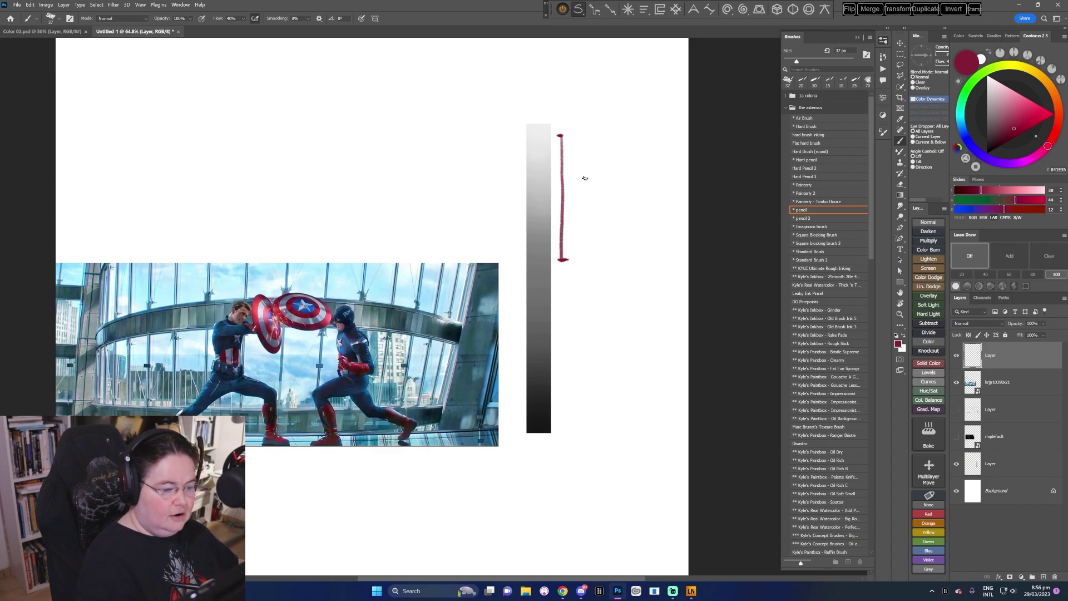
pyautogui.moveTo(573, 187)
pyautogui.mouseDown()
pyautogui.moveTo(583, 200)
pyautogui.moveTo(595, 184)
pyautogui.moveTo(608, 195)
pyautogui.mouseUp()
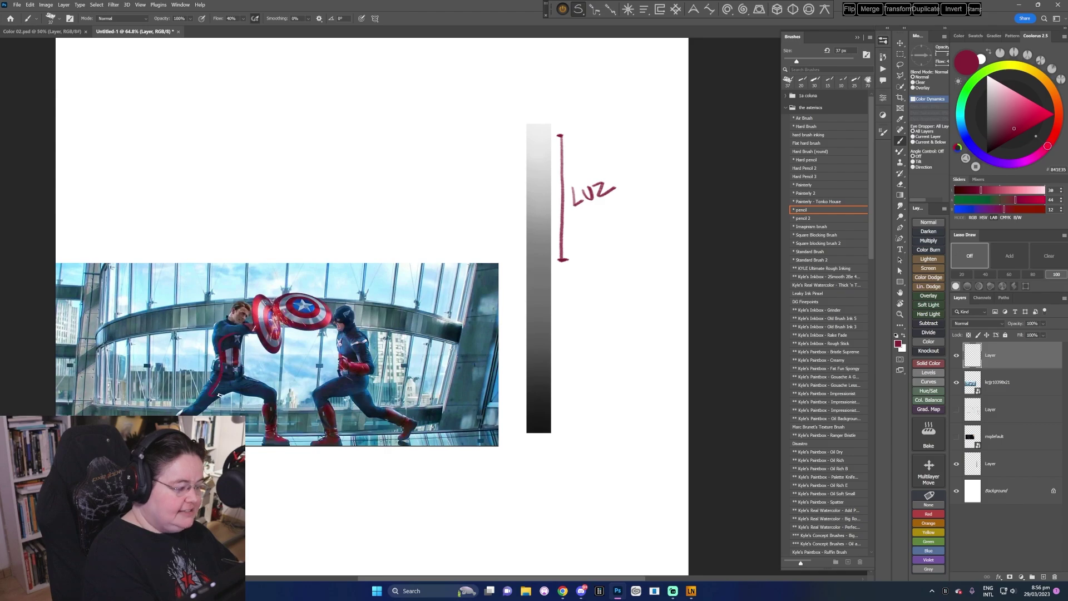
# - Trace lines on the left figure and the window strut in the photo, and bracket the gradient's dark range with the label "SOMBRA"
pyautogui.moveTo(220, 395)
pyautogui.mouseDown()
pyautogui.moveTo(243, 374)
pyautogui.moveTo(238, 338)
pyautogui.mouseUp()
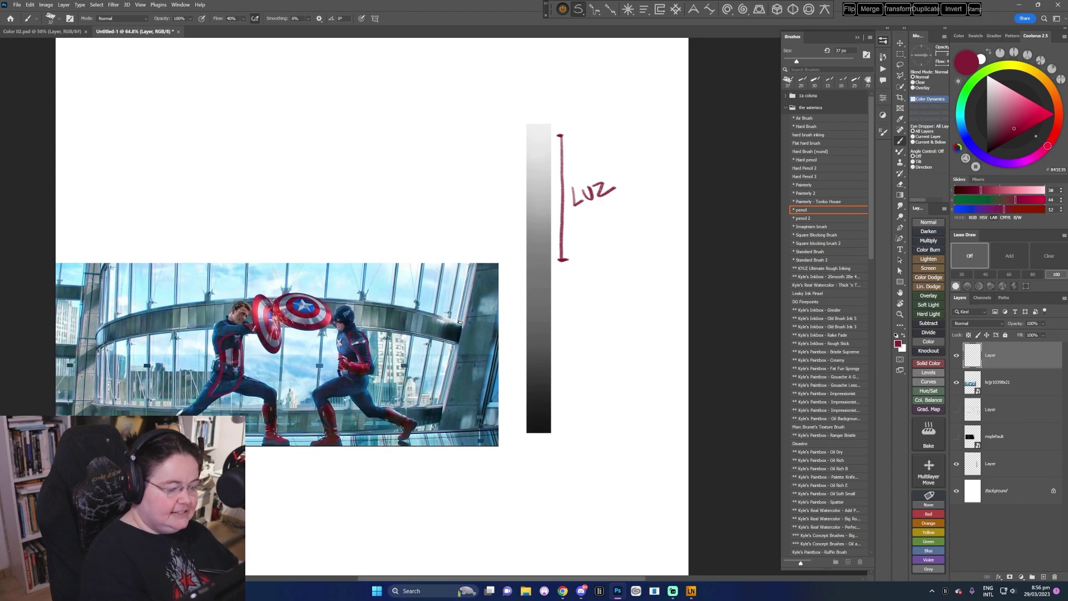
pyautogui.moveTo(452, 345); pyautogui.dragTo(443, 398)
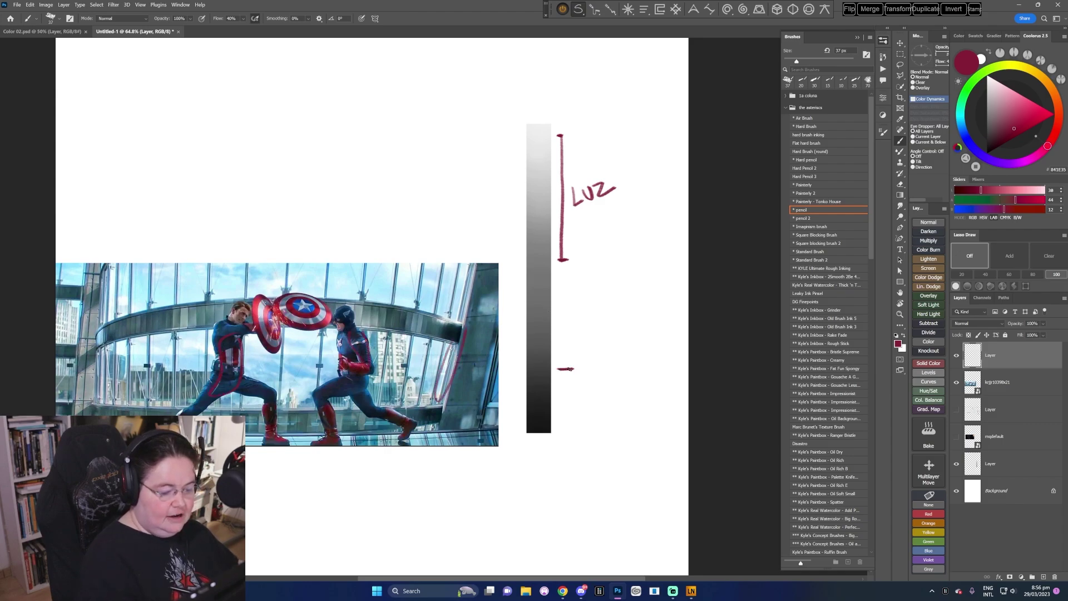
pyautogui.moveTo(567, 370)
pyautogui.mouseDown()
pyautogui.moveTo(563, 405)
pyautogui.moveTo(613, 372)
pyautogui.moveTo(614, 385)
pyautogui.moveTo(644, 374)
pyautogui.mouseUp()
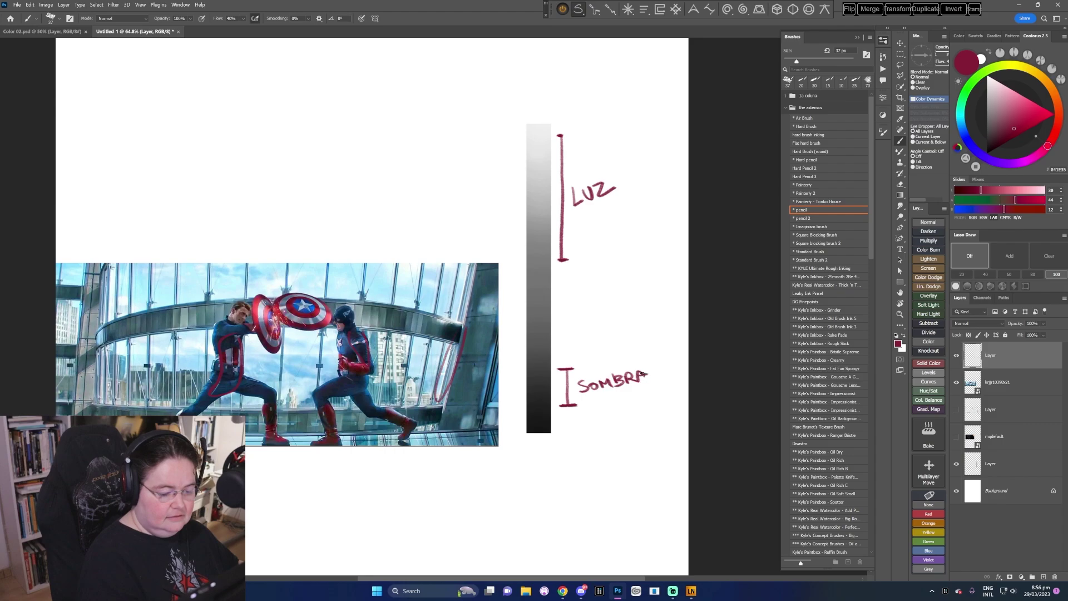
# - Draw a long curved arrow down past both brackets and write "CLARA" with a double underline beneath it
pyautogui.moveTo(579, 108)
pyautogui.mouseDown()
pyautogui.moveTo(658, 206)
pyautogui.moveTo(660, 371)
pyautogui.moveTo(614, 445)
pyautogui.mouseUp()
pyautogui.moveTo(657, 393)
pyautogui.mouseDown()
pyautogui.moveTo(638, 442)
pyautogui.moveTo(598, 480)
pyautogui.moveTo(626, 467)
pyautogui.mouseUp()
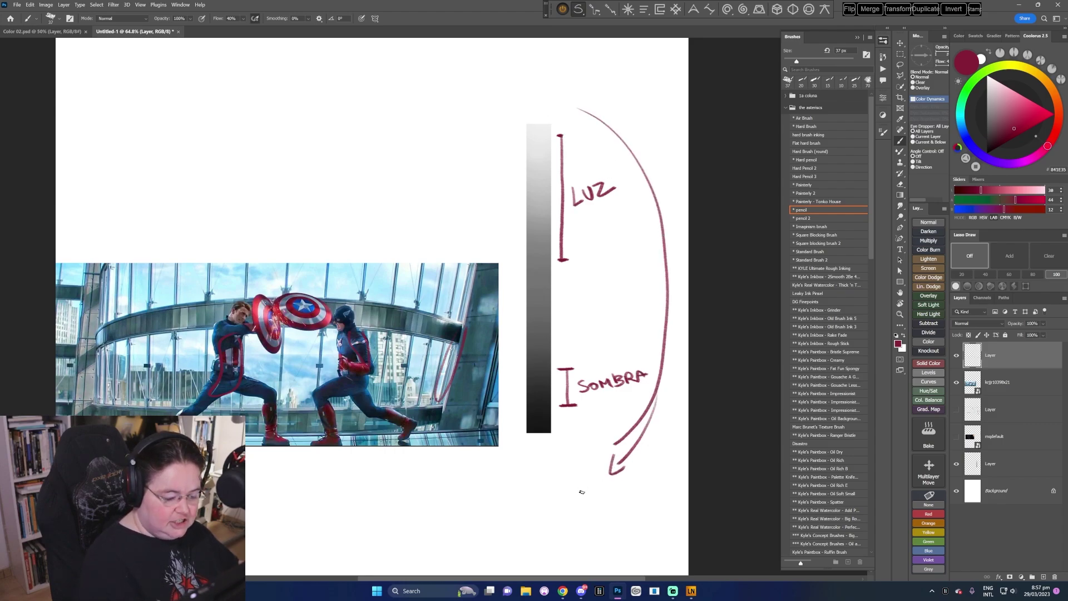
pyautogui.moveTo(579, 492)
pyautogui.mouseDown()
pyautogui.moveTo(581, 507)
pyautogui.moveTo(593, 506)
pyautogui.mouseUp()
pyautogui.moveTo(600, 491); pyautogui.dragTo(606, 508)
pyautogui.moveTo(595, 501); pyautogui.dragTo(611, 507)
pyautogui.moveTo(610, 492); pyautogui.dragTo(621, 507)
pyautogui.moveTo(624, 494); pyautogui.dragTo(648, 507)
pyautogui.moveTo(576, 524); pyautogui.dragTo(654, 509)
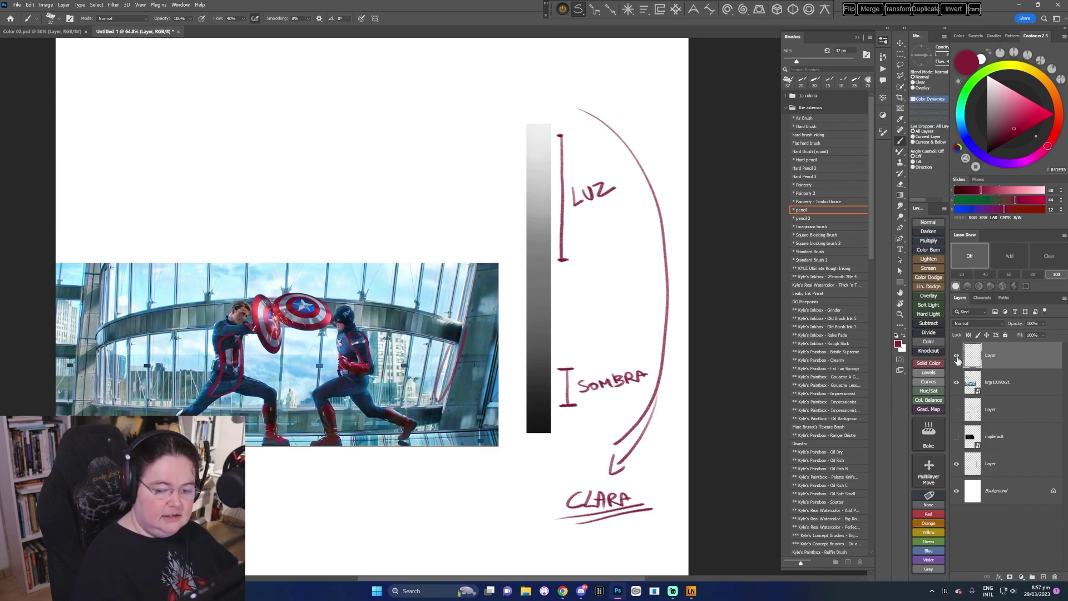
# - Hide the annotation and photo layers, and on a new layer bracket the gradient's upper half with the label "LUZ"
pyautogui.moveTo(956, 355); pyautogui.dragTo(952, 380)
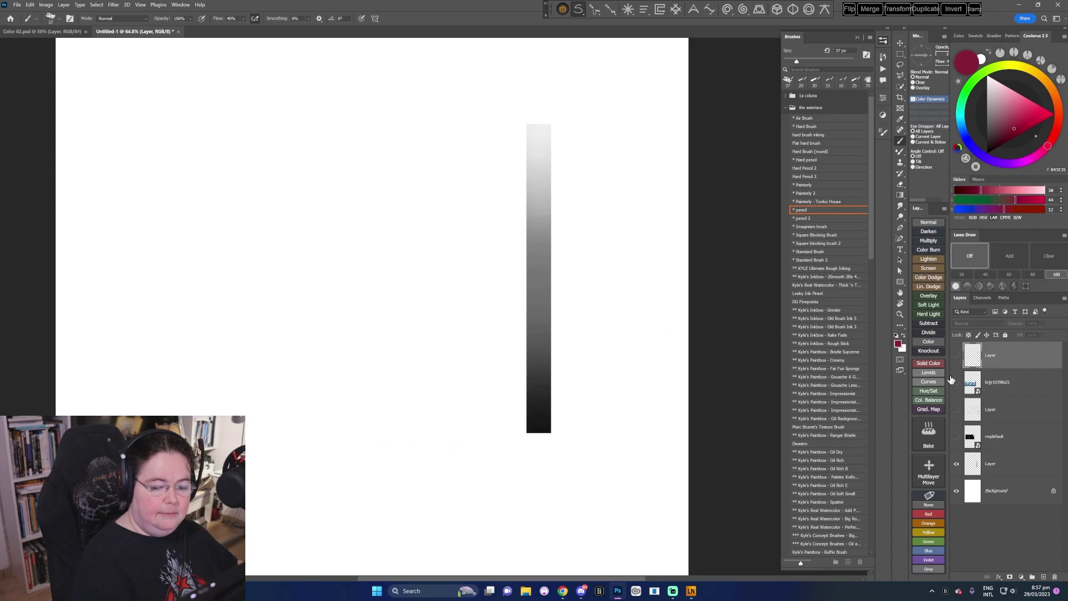
pyautogui.click(935, 222)
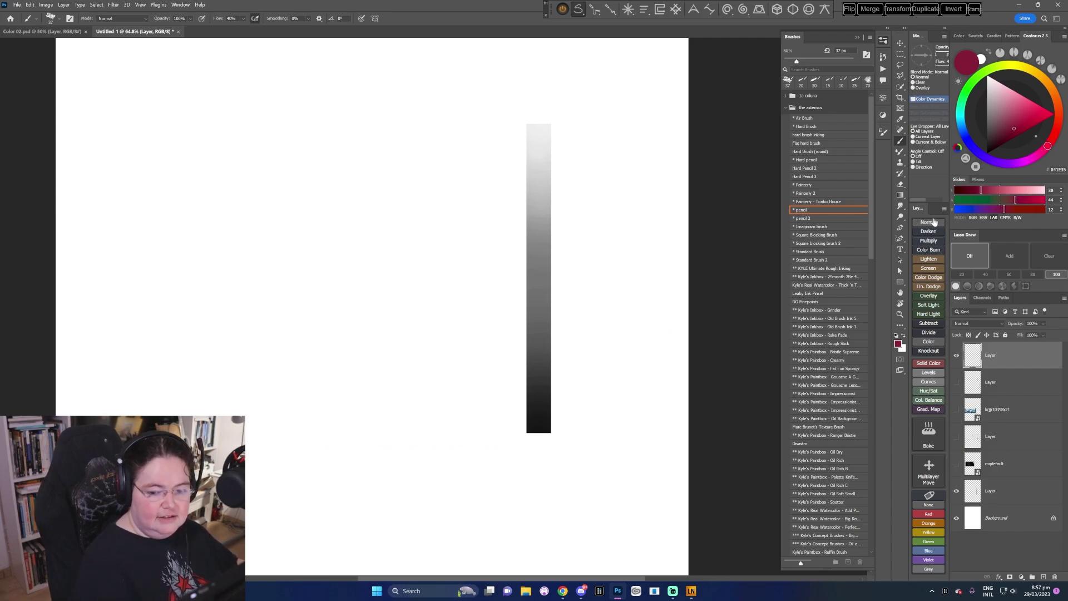
pyautogui.moveTo(555, 127)
pyautogui.mouseDown()
pyautogui.moveTo(573, 126)
pyautogui.moveTo(565, 277)
pyautogui.moveTo(578, 282)
pyautogui.mouseUp()
pyautogui.moveTo(581, 199)
pyautogui.mouseDown()
pyautogui.moveTo(593, 217)
pyautogui.moveTo(606, 199)
pyautogui.moveTo(619, 212)
pyautogui.mouseUp()
# - Complete this scale with a circle and a short lower bracket labelled "SOMBRA", and underline "LUZ" twice
pyautogui.moveTo(568, 301)
pyautogui.mouseDown()
pyautogui.moveTo(572, 320)
pyautogui.moveTo(569, 301)
pyautogui.mouseUp()
pyautogui.moveTo(559, 340)
pyautogui.mouseDown()
pyautogui.moveTo(580, 339)
pyautogui.moveTo(571, 406)
pyautogui.mouseUp()
pyautogui.moveTo(562, 407); pyautogui.dragTo(581, 405)
pyautogui.moveTo(589, 364)
pyautogui.mouseDown()
pyautogui.moveTo(582, 380)
pyautogui.moveTo(649, 365)
pyautogui.mouseUp()
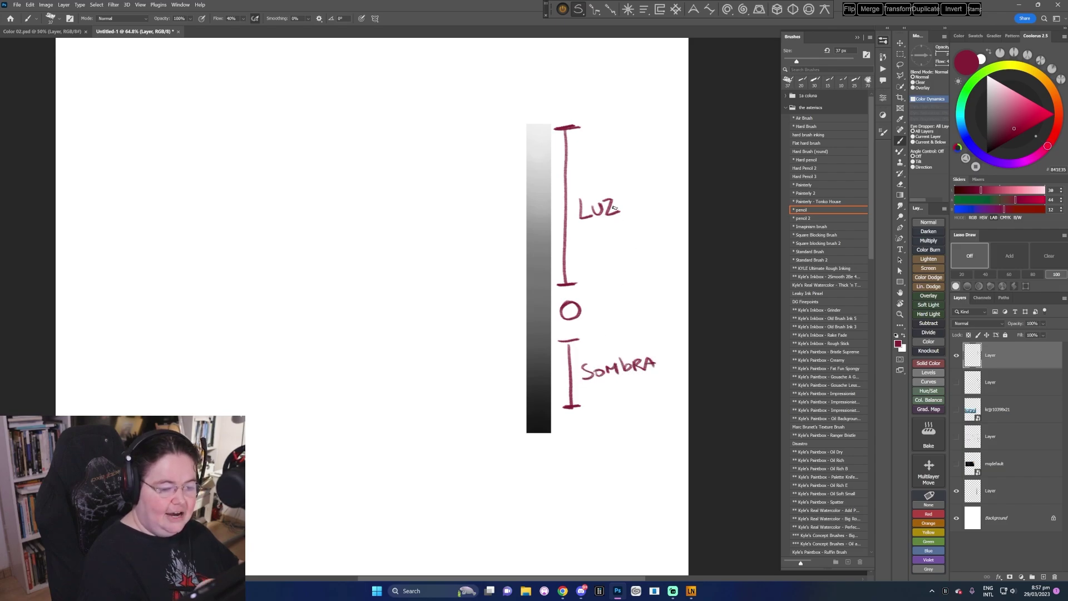
pyautogui.moveTo(577, 228); pyautogui.dragTo(630, 218)
pyautogui.moveTo(583, 234); pyautogui.dragTo(630, 226)
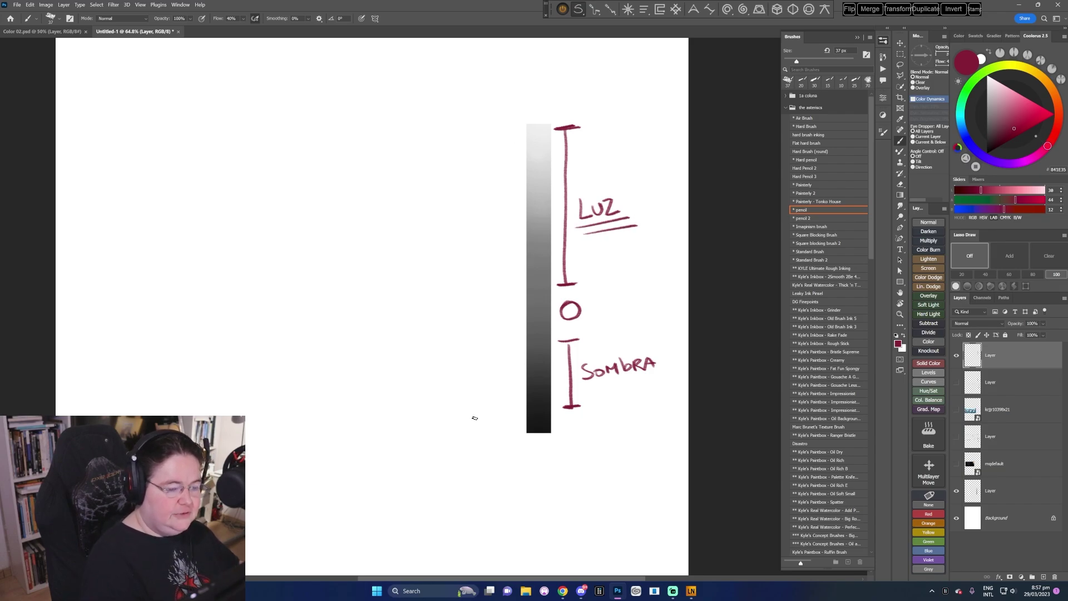
# - On the gradient's other side, draw a short "LUZ" bracket, a circle and a long "SOMBRA" bracket with its label underlined twice
pyautogui.moveTo(503, 135)
pyautogui.mouseDown()
pyautogui.moveTo(522, 129)
pyautogui.moveTo(506, 208)
pyautogui.moveTo(508, 227)
pyautogui.moveTo(515, 222)
pyautogui.mouseUp()
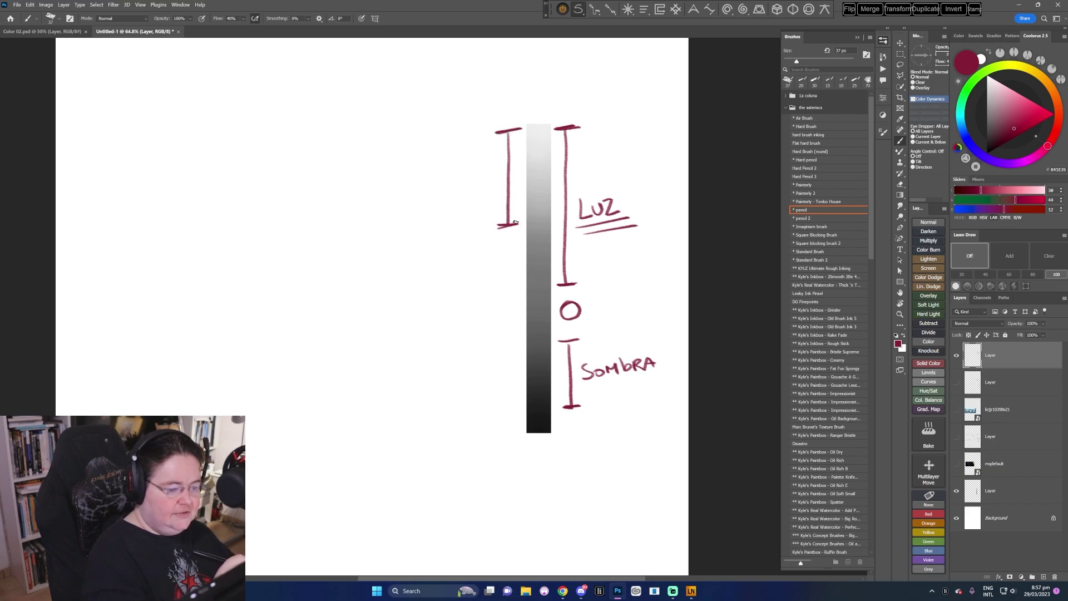
pyautogui.moveTo(453, 171)
pyautogui.mouseDown()
pyautogui.moveTo(470, 189)
pyautogui.moveTo(476, 172)
pyautogui.moveTo(474, 188)
pyautogui.moveTo(488, 182)
pyautogui.mouseUp()
pyautogui.moveTo(513, 236)
pyautogui.mouseDown()
pyautogui.moveTo(506, 417)
pyautogui.moveTo(517, 416)
pyautogui.mouseUp()
pyautogui.moveTo(439, 354); pyautogui.dragTo(433, 372)
pyautogui.moveTo(449, 361); pyautogui.dragTo(466, 361)
pyautogui.moveTo(470, 347)
pyautogui.mouseDown()
pyautogui.moveTo(469, 359)
pyautogui.moveTo(492, 345)
pyautogui.mouseUp()
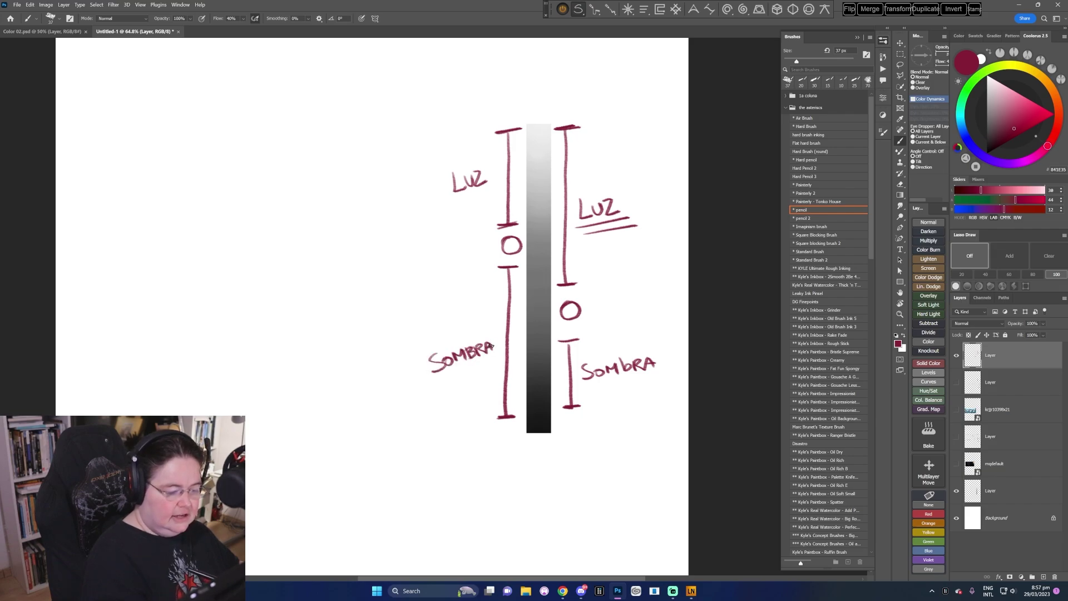
pyautogui.moveTo(430, 373); pyautogui.dragTo(494, 368)
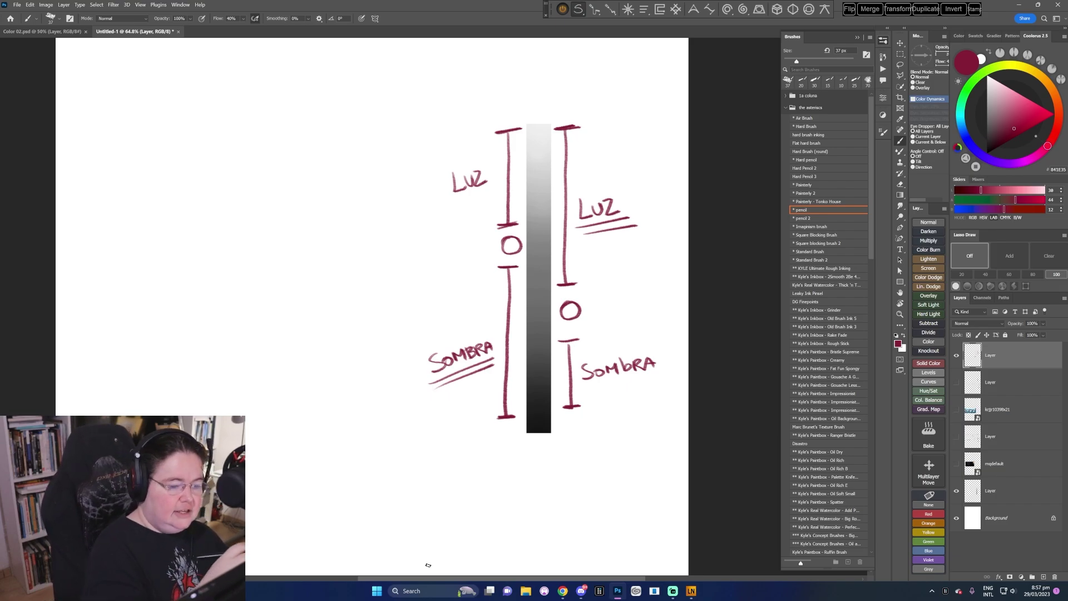
# - Write "HIGH KEY" and "LOW KEY" on two lines below the gradient diagram
pyautogui.moveTo(452, 471); pyautogui.dragTo(453, 505)
pyautogui.moveTo(465, 470)
pyautogui.mouseDown()
pyautogui.moveTo(466, 498)
pyautogui.moveTo(467, 486)
pyautogui.mouseUp()
pyautogui.moveTo(477, 474)
pyautogui.mouseDown()
pyautogui.moveTo(477, 497)
pyautogui.moveTo(505, 486)
pyautogui.mouseUp()
pyautogui.moveTo(506, 472)
pyautogui.mouseDown()
pyautogui.moveTo(505, 493)
pyautogui.moveTo(515, 490)
pyautogui.mouseUp()
pyautogui.moveTo(500, 485); pyautogui.dragTo(573, 485)
pyautogui.moveTo(587, 468)
pyautogui.mouseDown()
pyautogui.moveTo(571, 508)
pyautogui.moveTo(553, 469)
pyautogui.mouseUp()
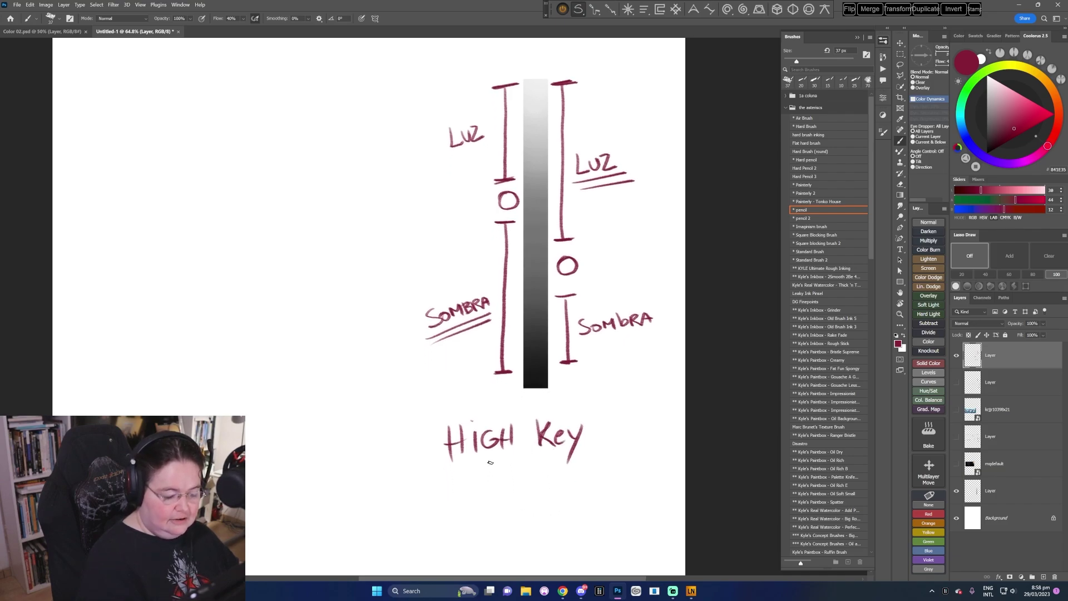
pyautogui.moveTo(490, 463)
pyautogui.mouseDown()
pyautogui.moveTo(503, 495)
pyautogui.moveTo(550, 471)
pyautogui.moveTo(570, 489)
pyautogui.mouseUp()
pyautogui.moveTo(584, 464)
pyautogui.mouseDown()
pyautogui.moveTo(572, 479)
pyautogui.moveTo(597, 474)
pyautogui.moveTo(600, 484)
pyautogui.mouseUp()
pyautogui.moveTo(603, 471); pyautogui.dragTo(593, 516)
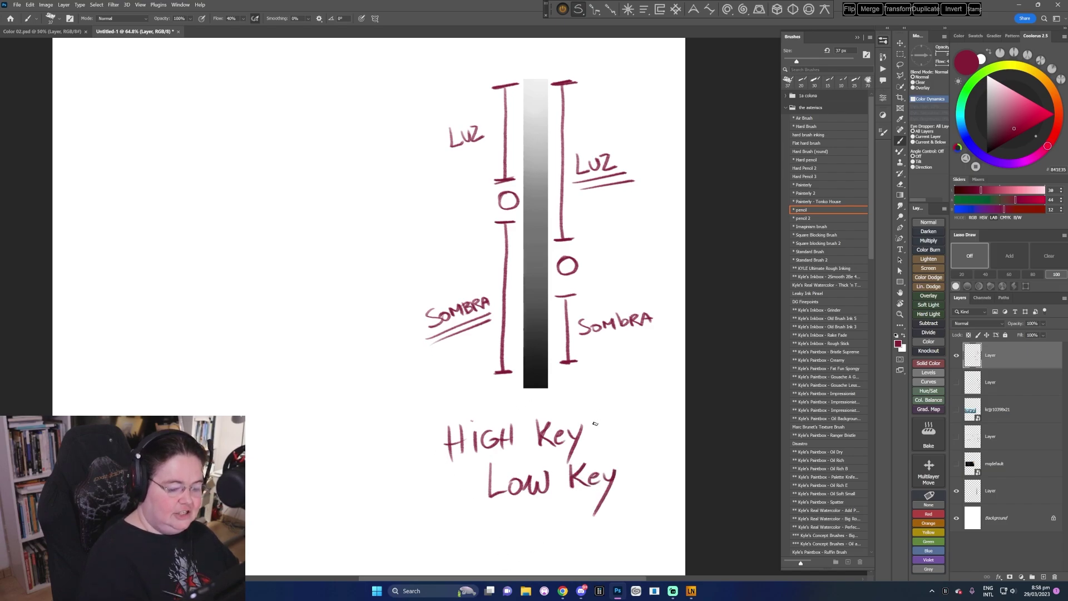
# - Draw arrows linking "HIGH KEY" to the scale with the longer light range and "LOW KEY" to the one with the longer shadow range
pyautogui.moveTo(584, 430)
pyautogui.mouseDown()
pyautogui.moveTo(622, 372)
pyautogui.moveTo(625, 388)
pyautogui.mouseUp()
pyautogui.moveTo(482, 482)
pyautogui.mouseDown()
pyautogui.moveTo(413, 407)
pyautogui.moveTo(436, 377)
pyautogui.mouseUp()
pyautogui.moveTo(415, 394)
pyautogui.mouseDown()
pyautogui.moveTo(436, 377)
pyautogui.moveTo(435, 403)
pyautogui.mouseUp()
pyautogui.press('space')
pyautogui.moveTo(512, 535); pyautogui.dragTo(525, 541)
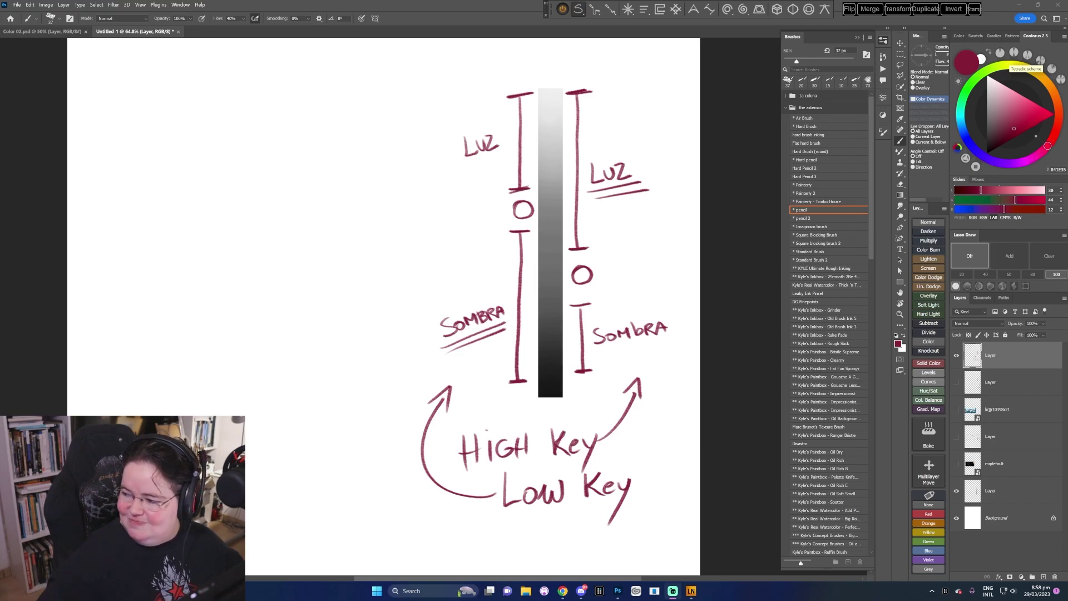
# - Select Square blocking brush 2 in the Color 02.psd painting and close the Untitled-1 document without saving
pyautogui.click(58, 31)
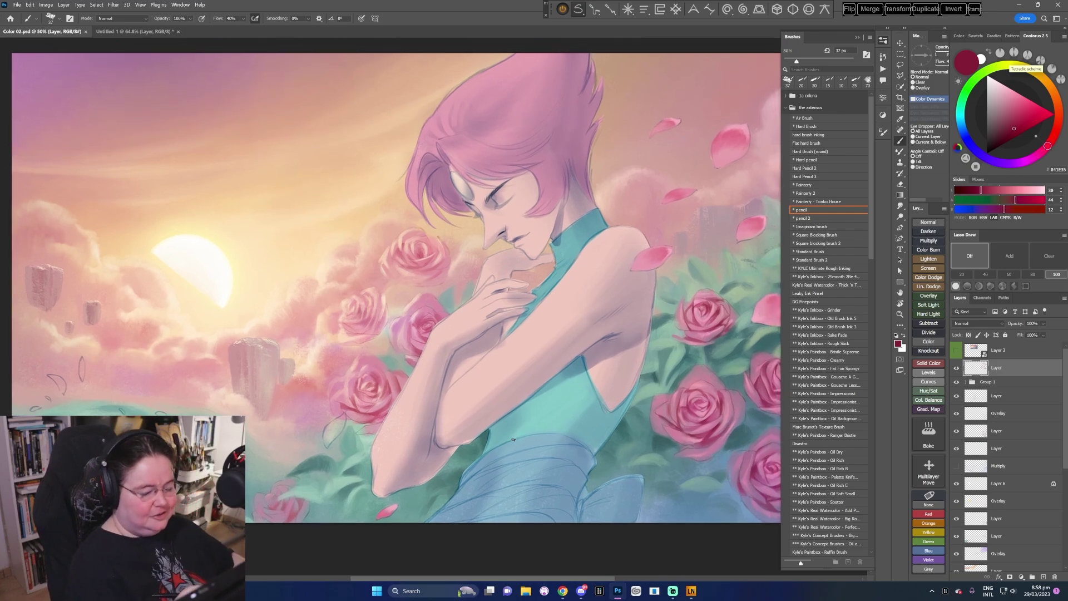
pyautogui.click(825, 243)
pyautogui.click(178, 31)
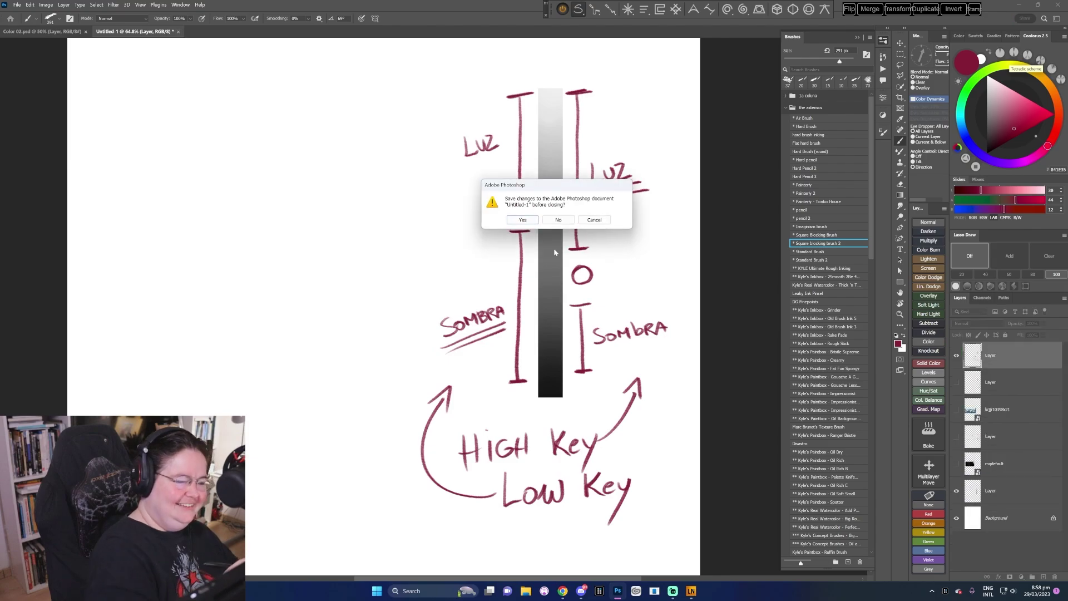
pyautogui.click(563, 227)
# - Fill the sketched petal beside the elbow using a 35 px brush and pink sampled from the petal near the shoulder
pyautogui.moveTo(579, 446)
pyautogui.mouseDown()
pyautogui.moveTo(499, 444)
pyautogui.moveTo(518, 429)
pyautogui.mouseUp()
pyautogui.press('[')
pyautogui.press('[')
pyautogui.press('[')
pyautogui.press('[')
pyautogui.press('[')
pyautogui.press('[')
pyautogui.press('[')
pyautogui.press('[')
pyautogui.press('[')
pyautogui.press('[')
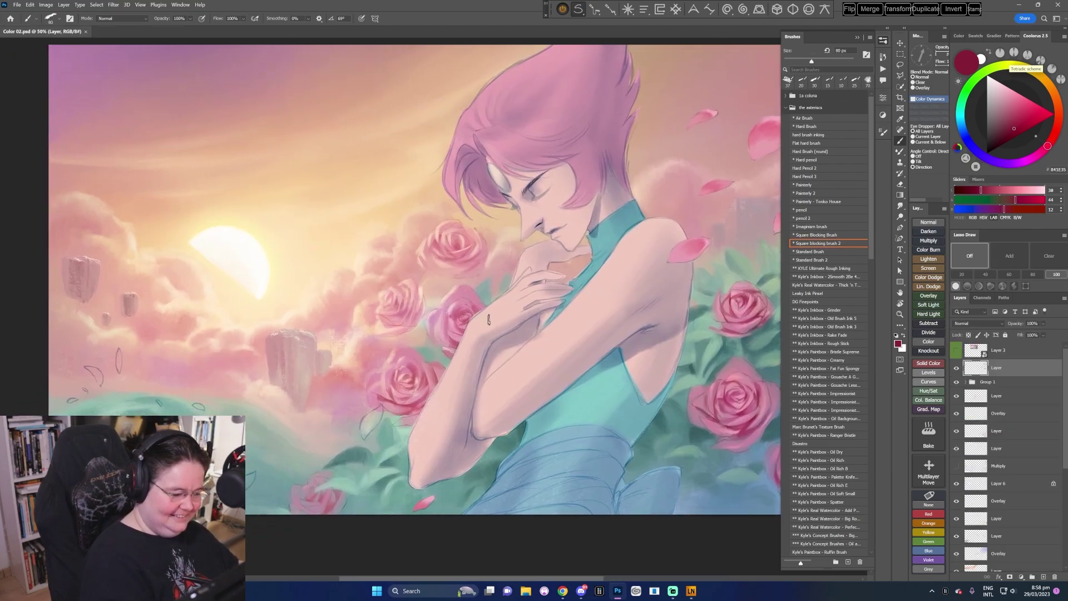
pyautogui.keyDown('alt'); pyautogui.click(691, 248); pyautogui.keyUp('alt')
pyautogui.press('[')
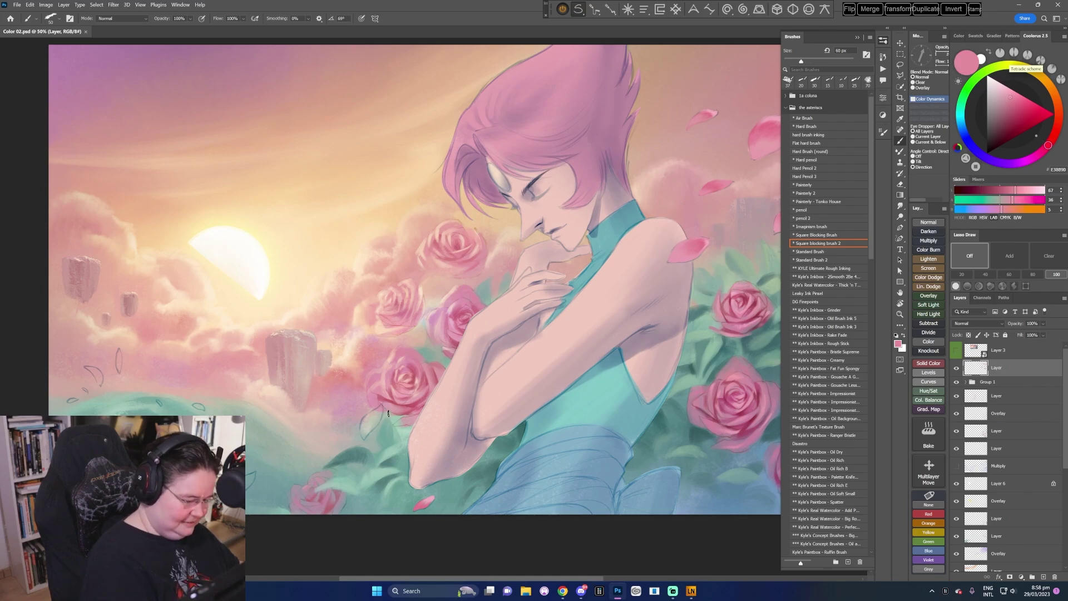
pyautogui.moveTo(362, 430); pyautogui.dragTo(364, 437)
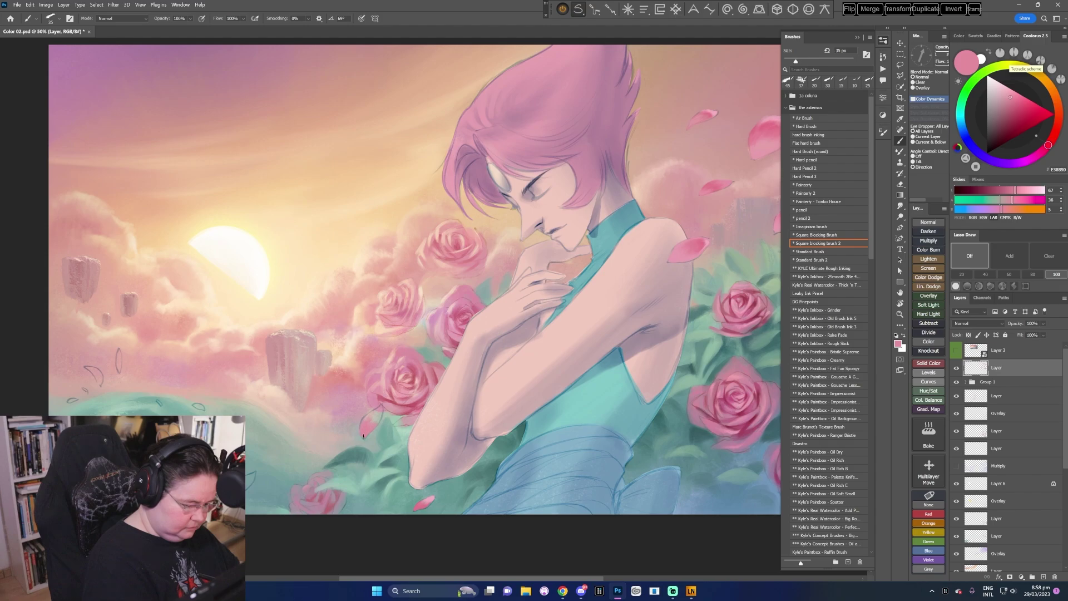
pyautogui.moveTo(364, 437); pyautogui.dragTo(373, 426)
# - Shade the petal beside the elbow with a deeper pink from the large petal and a lighter pink, using progressively smaller brush sizes
pyautogui.keyDown('alt'); pyautogui.click(768, 131); pyautogui.keyUp('alt')
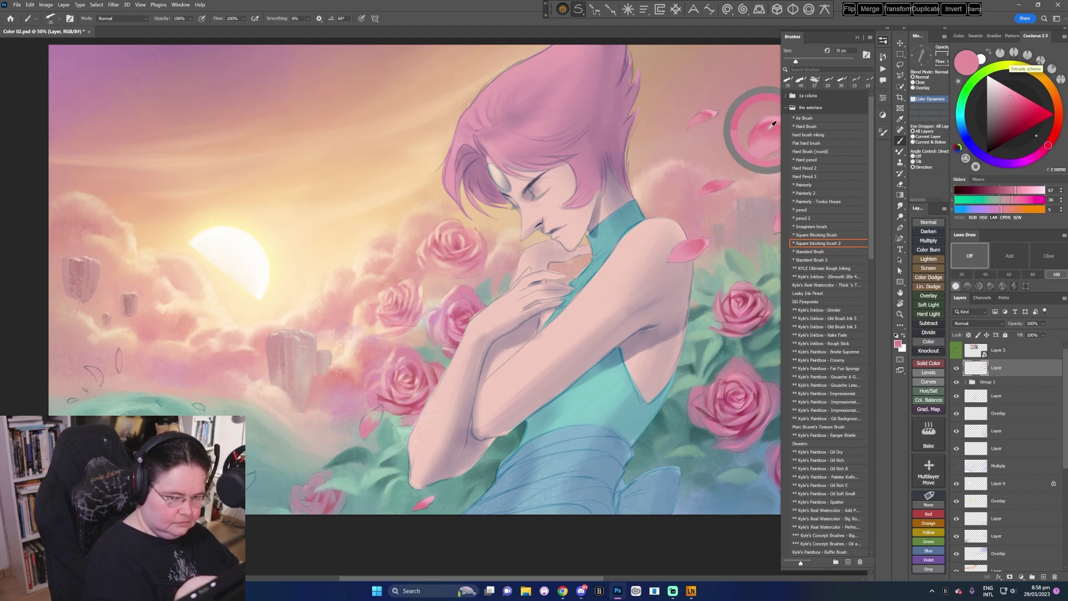
pyautogui.press('[')
pyautogui.moveTo(375, 412); pyautogui.dragTo(372, 414)
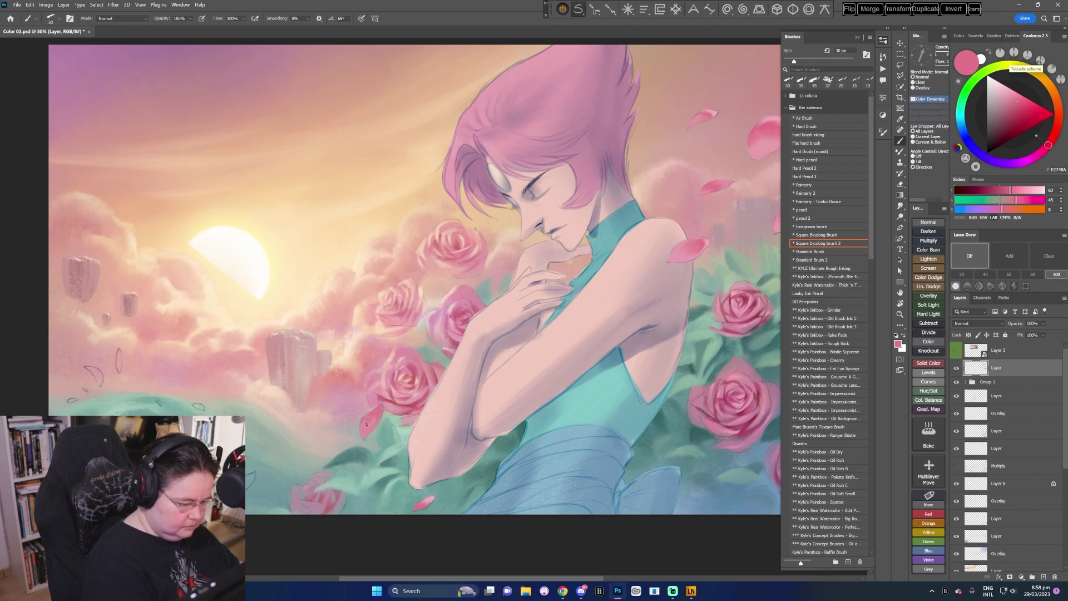
pyautogui.keyDown('alt'); pyautogui.click(432, 498); pyautogui.keyUp('alt')
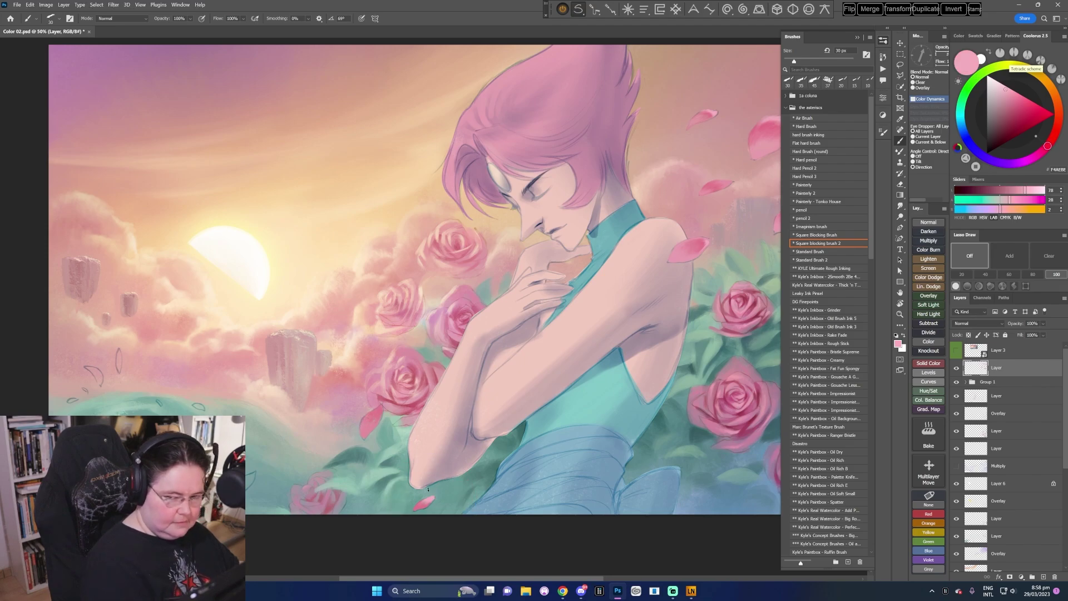
pyautogui.click(998, 89)
pyautogui.press('[')
pyautogui.click(367, 414)
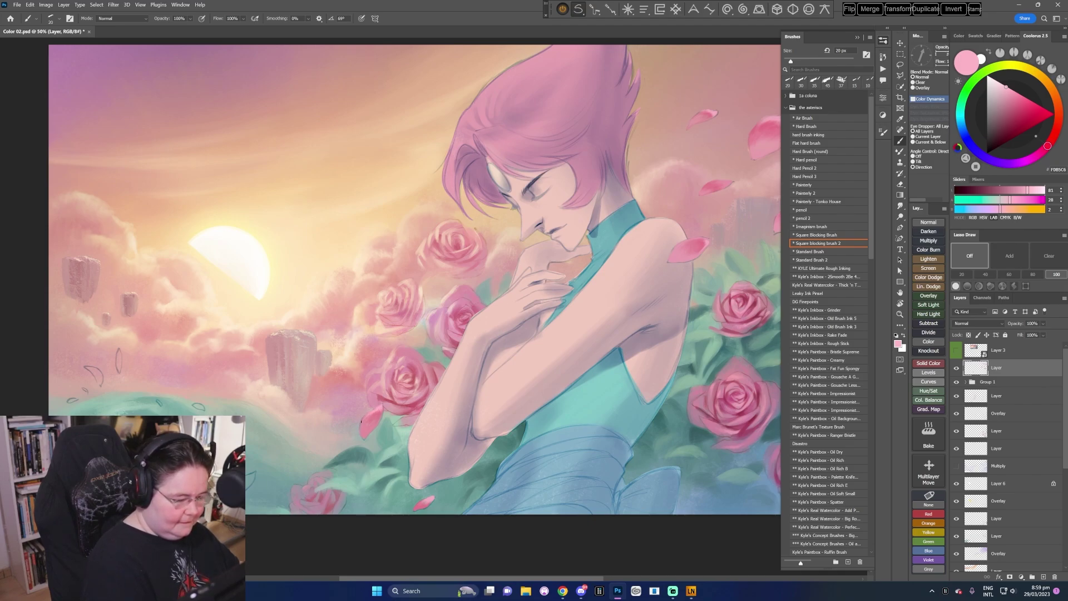
pyautogui.keyDown('alt'); pyautogui.click(367, 417); pyautogui.keyUp('alt')
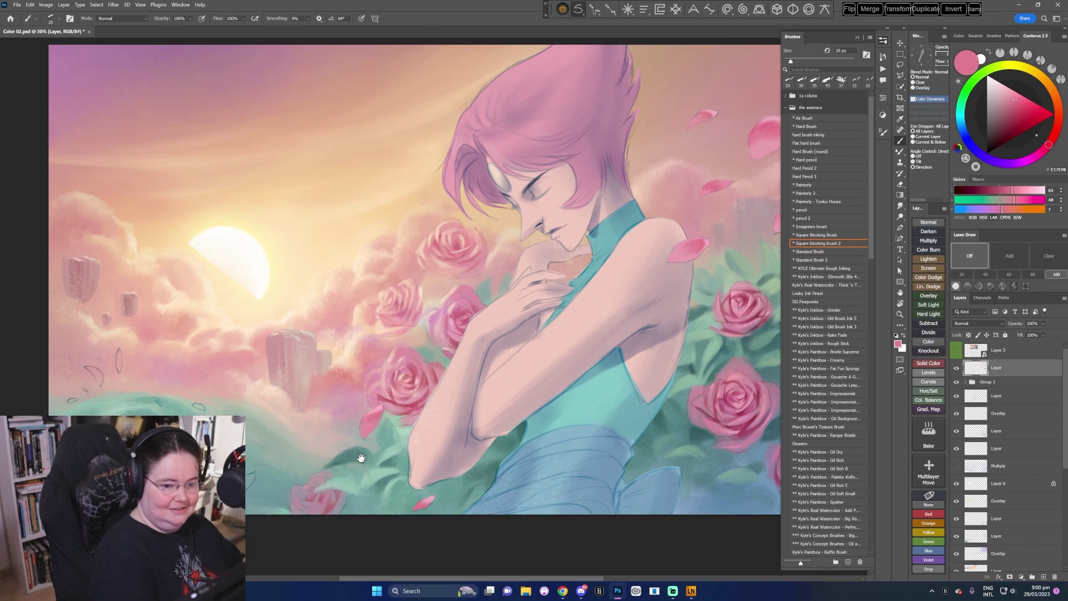
# - Paint the sketched petal over the green hill with pinks sampled from the shoulder petal and from the petal itself
pyautogui.moveTo(354, 483); pyautogui.dragTo(373, 473)
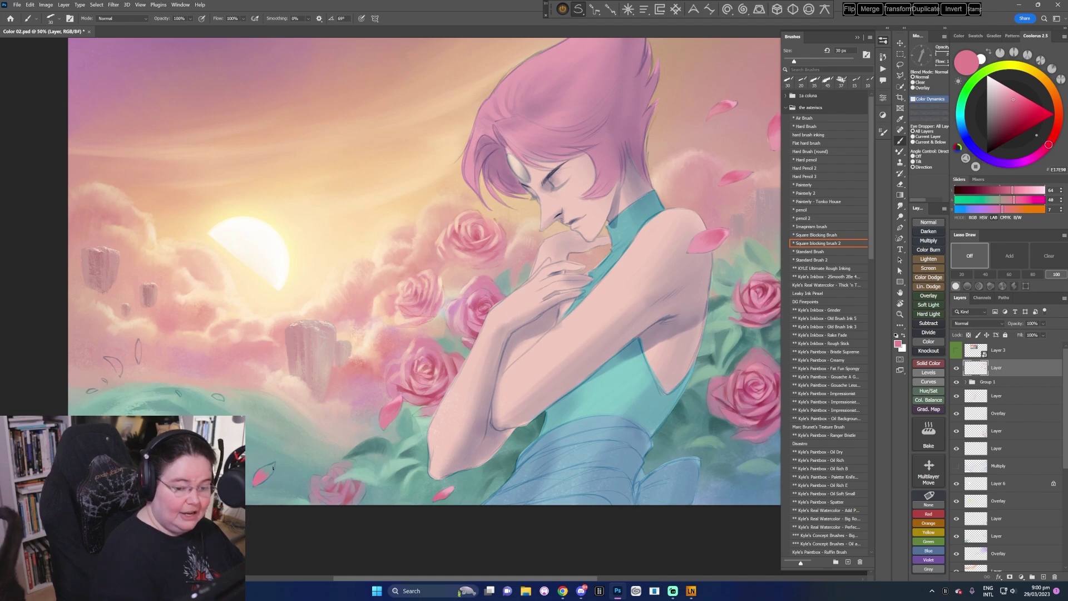
pyautogui.keyDown('alt'); pyautogui.click(725, 233); pyautogui.keyUp('alt')
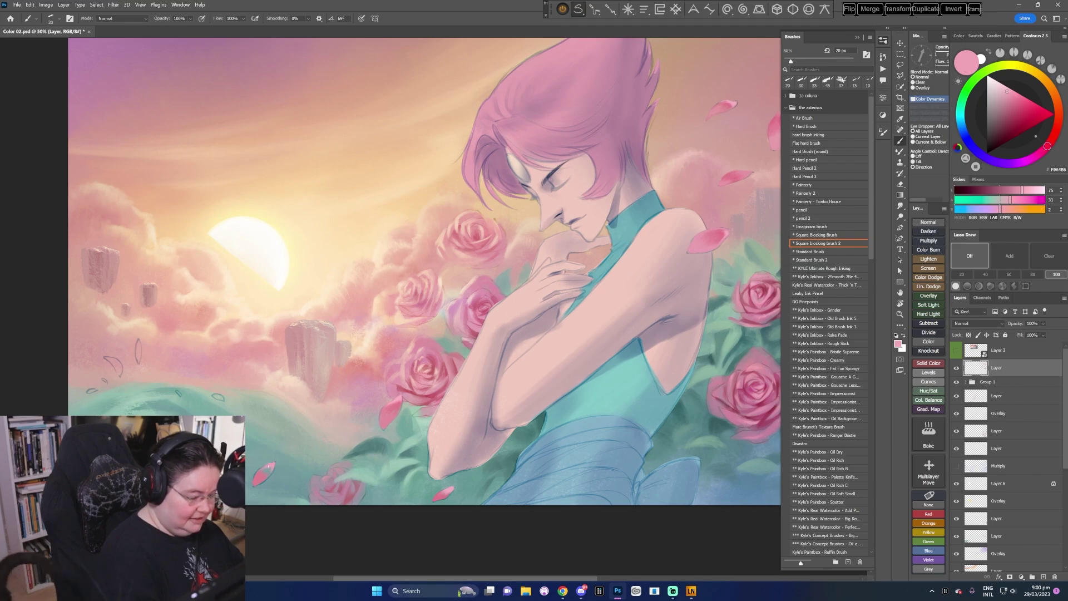
pyautogui.keyDown('alt'); pyautogui.click(262, 476); pyautogui.keyUp('alt')
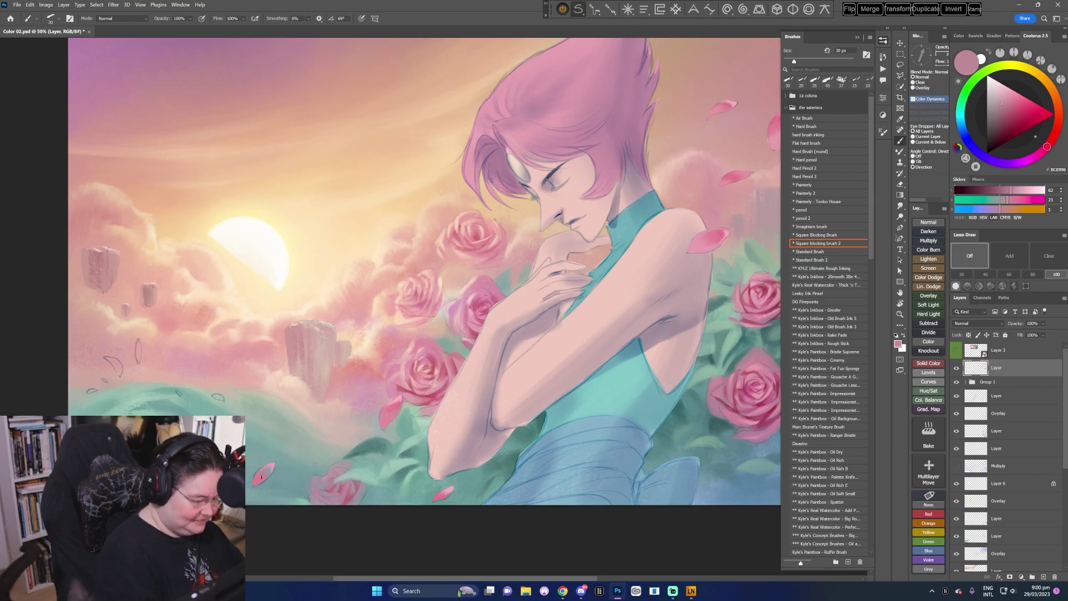
pyautogui.keyDown('alt'); pyautogui.click(260, 479); pyautogui.keyUp('alt')
pyautogui.moveTo(260, 479); pyautogui.dragTo(270, 469)
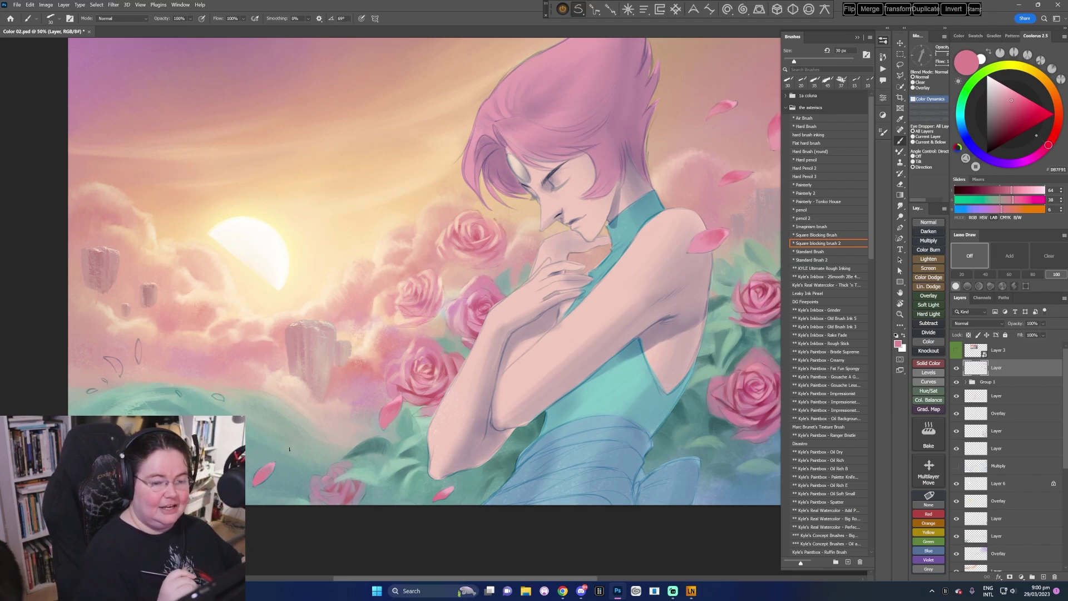
# - Refine the painted petal at the green hill's lower edge with lighter and deeper pinks sampled from it, using a 20 px brush
pyautogui.moveTo(290, 448); pyautogui.dragTo(299, 442)
pyautogui.keyDown('alt'); pyautogui.click(279, 459); pyautogui.keyUp('alt')
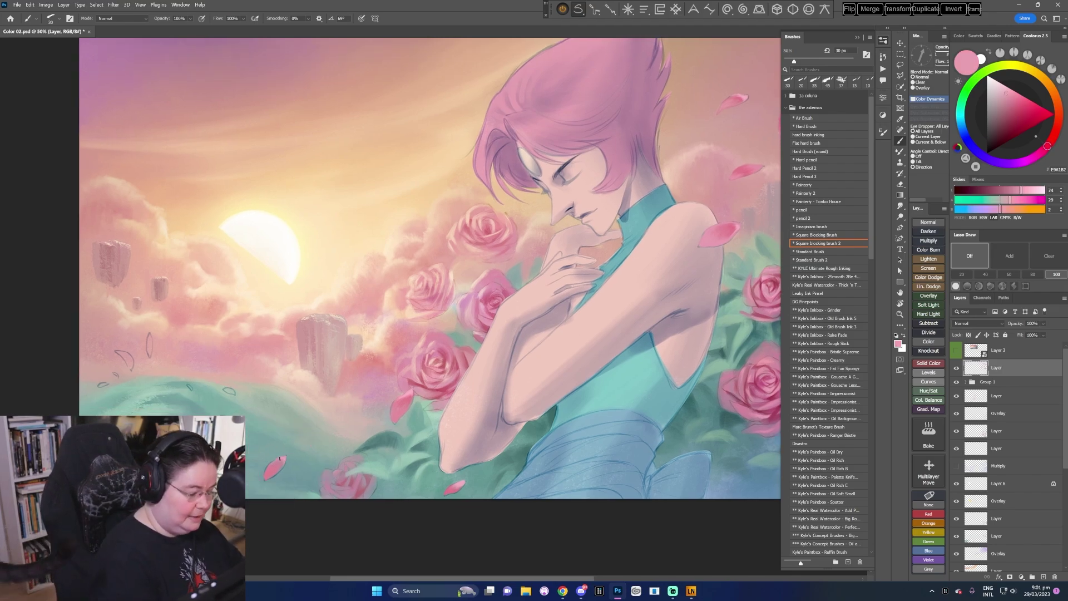
pyautogui.press('[')
pyautogui.keyDown('alt'); pyautogui.click(266, 471); pyautogui.keyUp('alt')
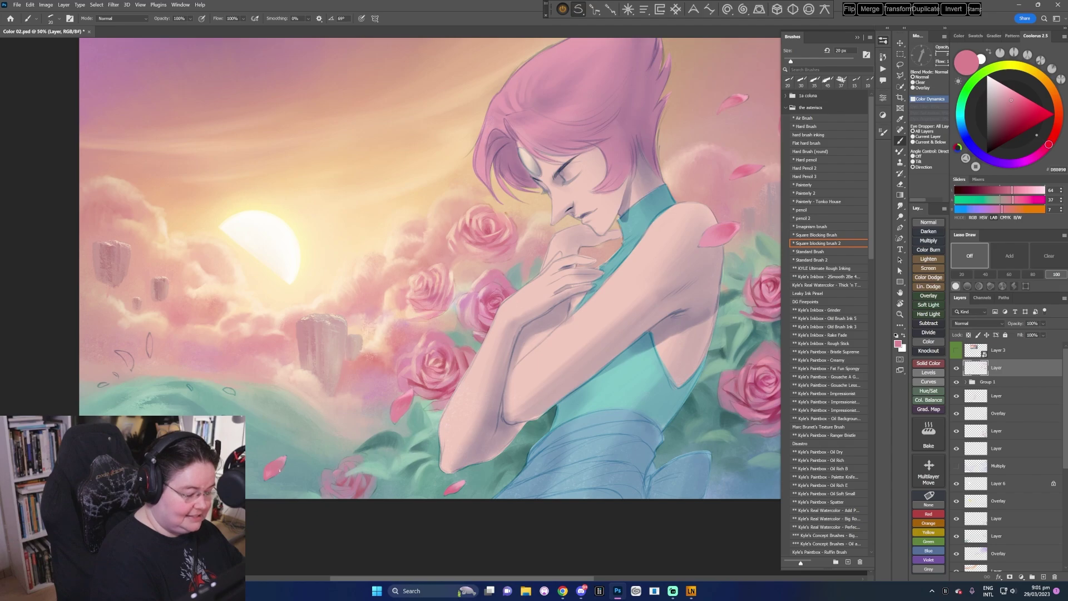
# - Paint the curved sketched petal on the green hill with deep pink from the shoulder petal and lighter pinks from the neighbouring petal
pyautogui.scroll(1, 384, 493)
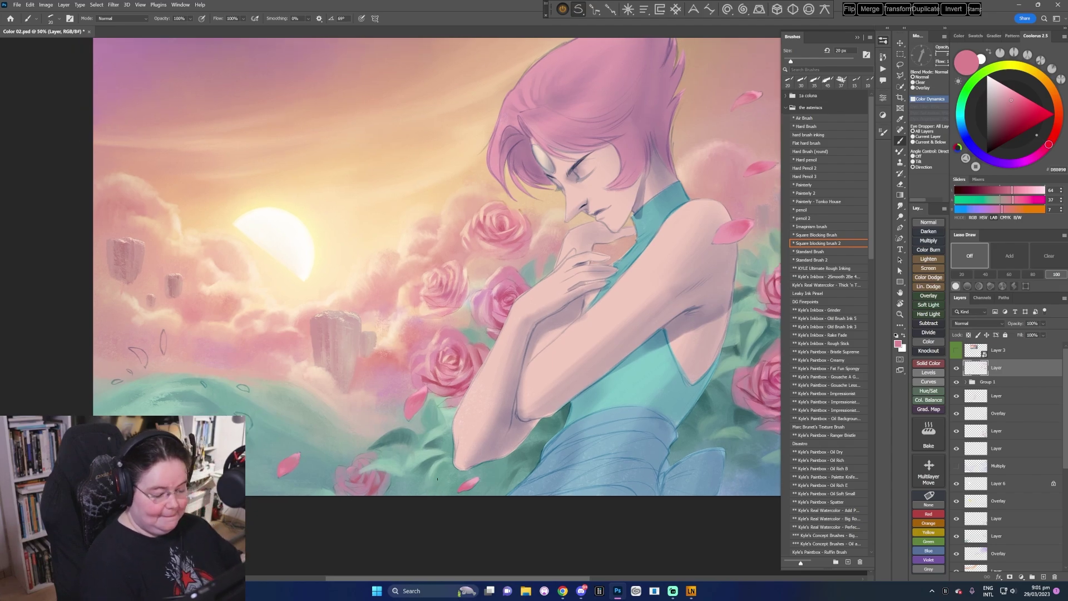
pyautogui.scroll(1, 437, 479)
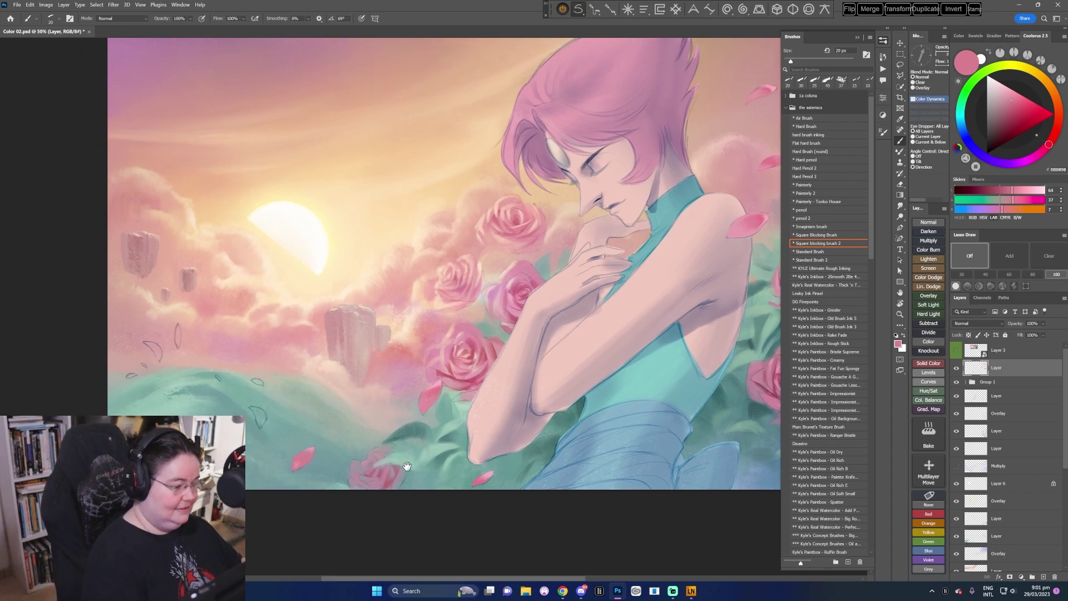
pyautogui.keyDown('alt'); pyautogui.click(746, 217); pyautogui.keyUp('alt')
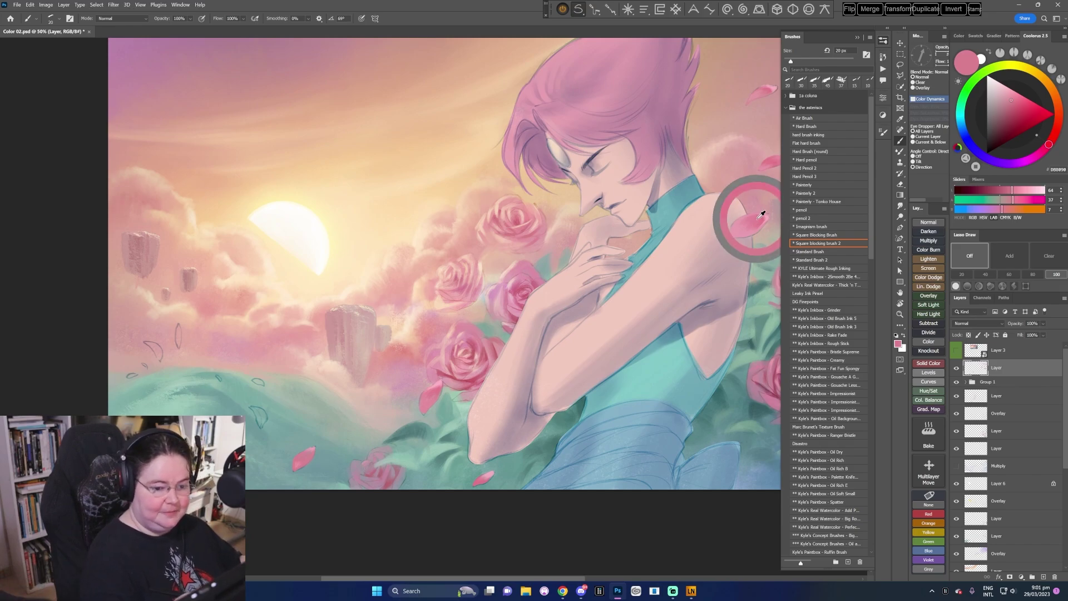
pyautogui.press(']')
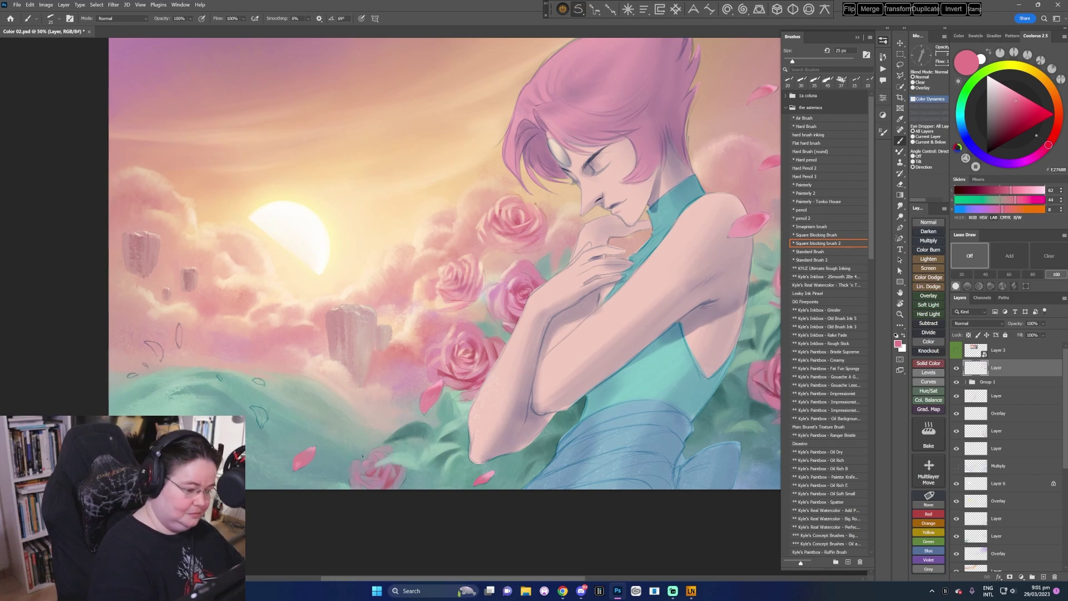
pyautogui.click(260, 413)
pyautogui.moveTo(260, 412); pyautogui.dragTo(259, 410)
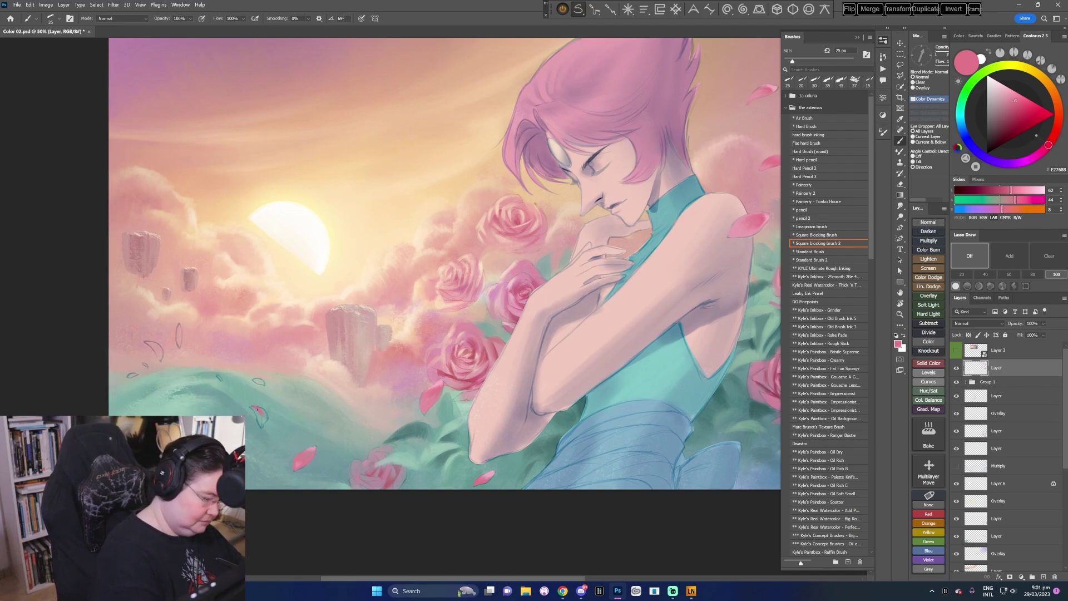
pyautogui.keyDown('alt'); pyautogui.click(302, 448); pyautogui.keyUp('alt')
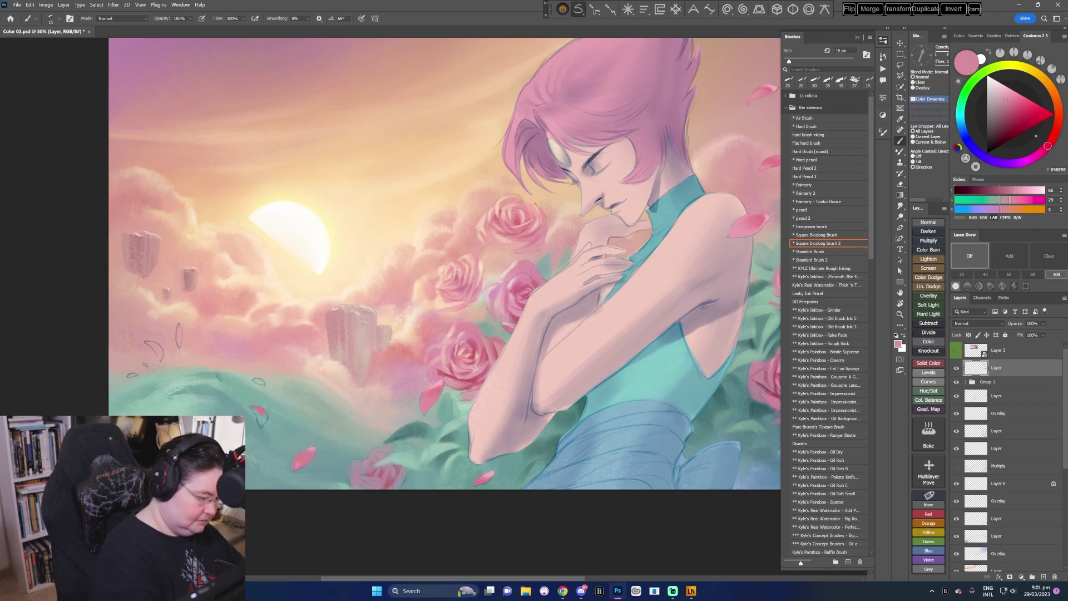
pyautogui.press('[')
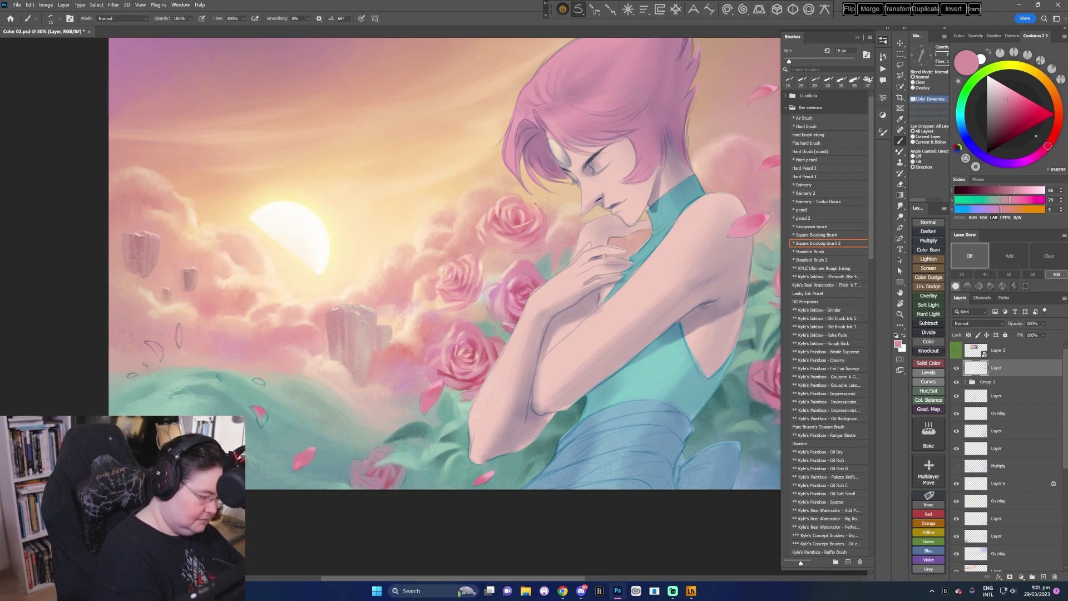
pyautogui.keyDown('alt'); pyautogui.click(312, 446); pyautogui.keyUp('alt')
pyautogui.press(']')
pyautogui.moveTo(253, 409); pyautogui.dragTo(262, 420)
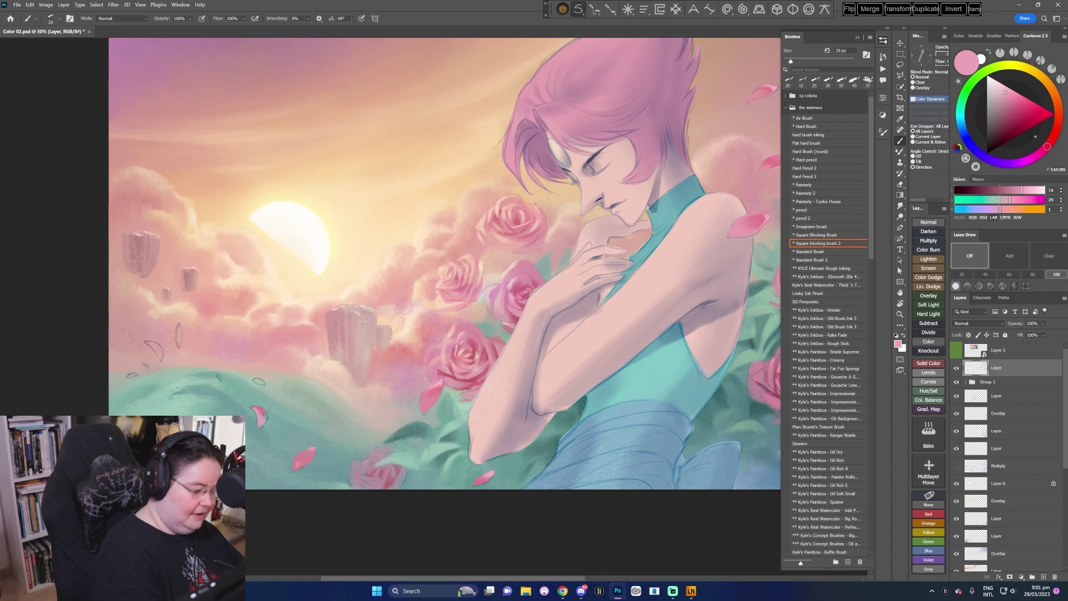
pyautogui.keyDown('alt'); pyautogui.click(263, 417); pyautogui.keyUp('alt')
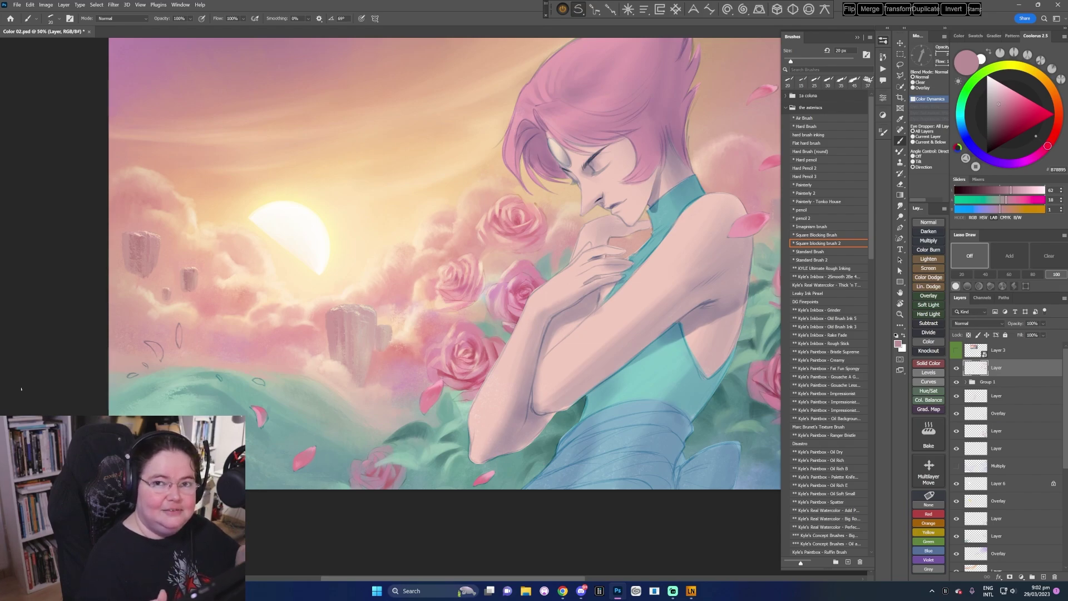
# - Touch up the curved petal on the hill with light and deep pinks sampled from the petal itself, using a 20 px brush
pyautogui.moveTo(473, 478); pyautogui.dragTo(503, 479)
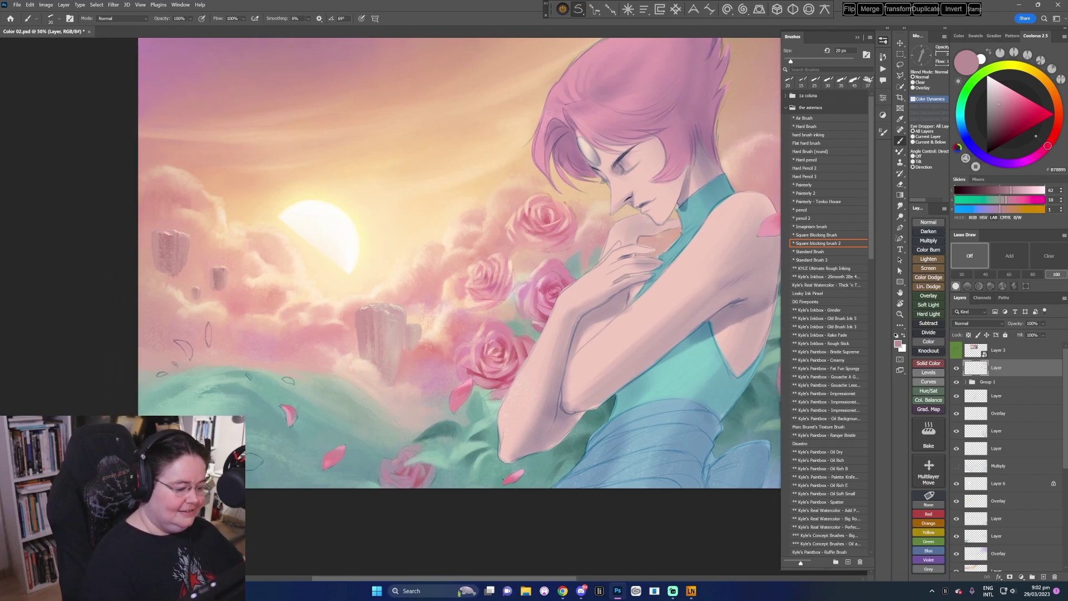
pyautogui.keyDown('alt'); pyautogui.click(287, 411); pyautogui.keyUp('alt')
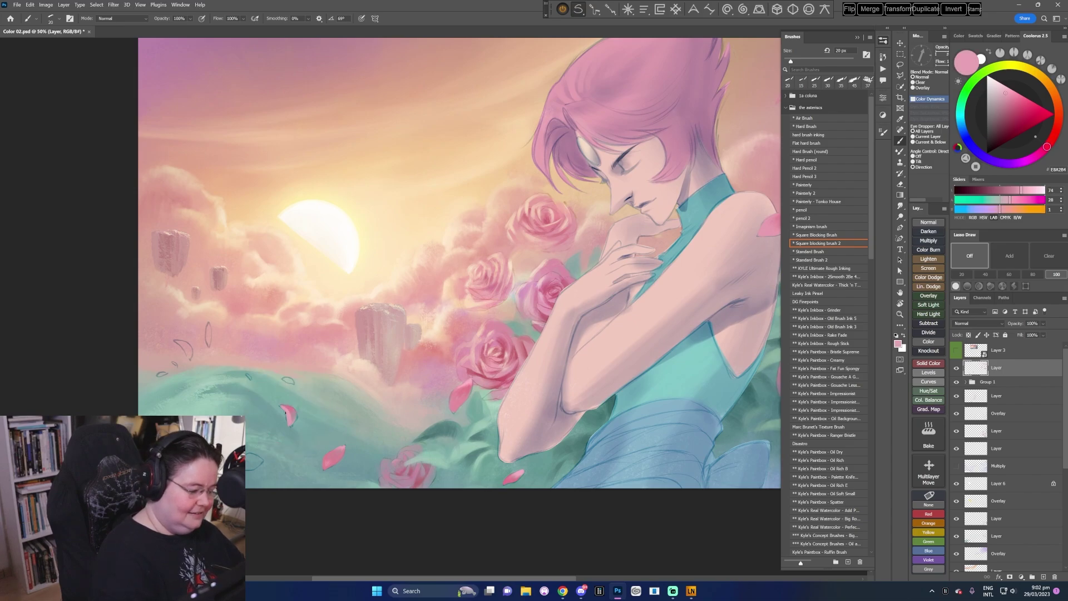
pyautogui.keyDown('alt'); pyautogui.click(288, 411); pyautogui.keyUp('alt')
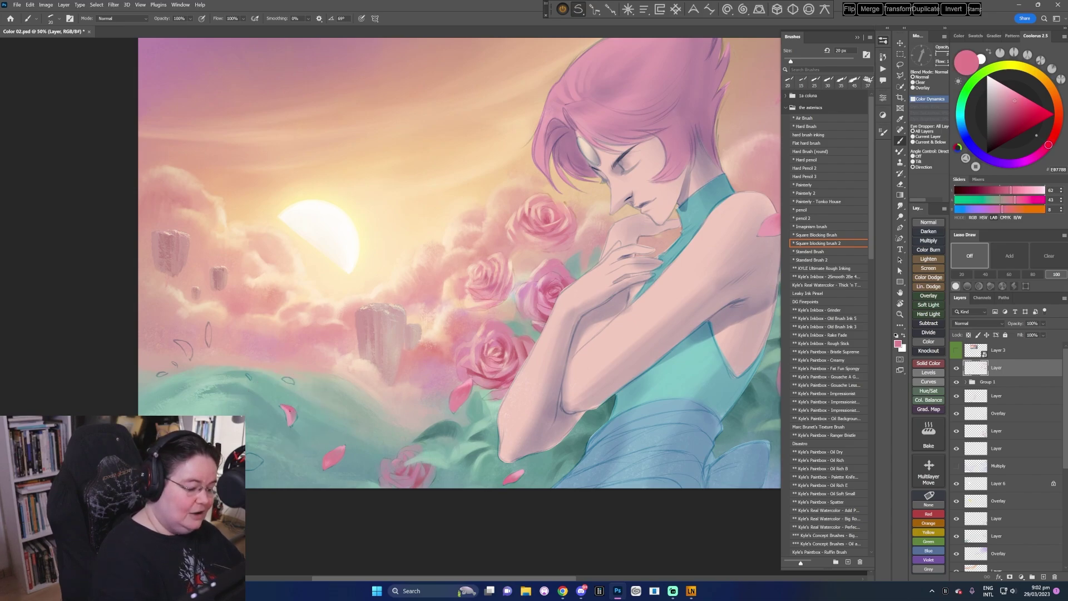
pyautogui.keyDown('alt'); pyautogui.click(291, 415); pyautogui.keyUp('alt')
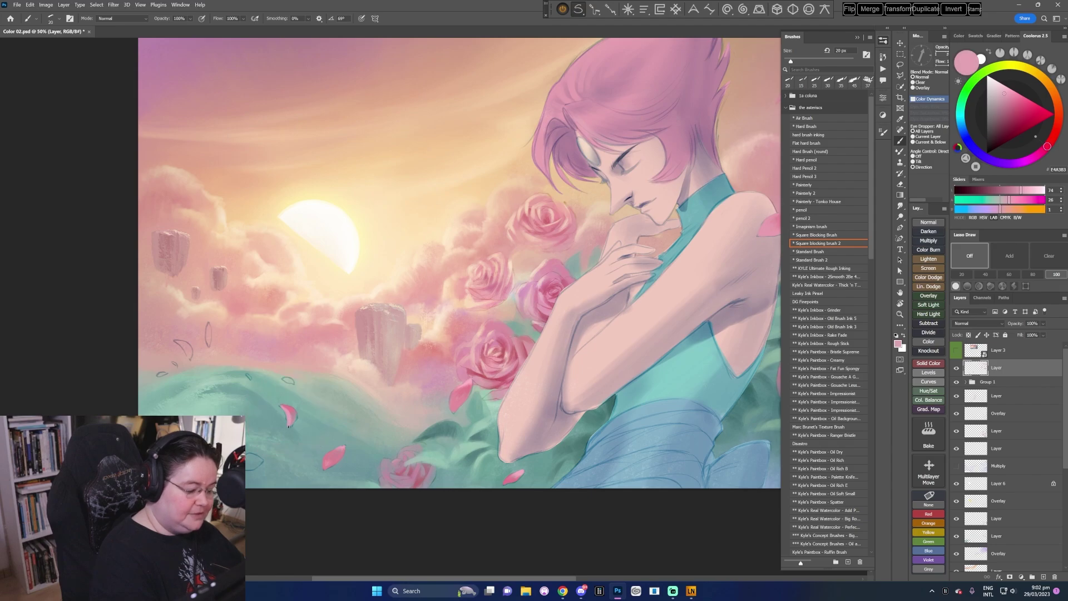
# - Fill the sketched oval petal below the curved one with deep and light pinks sampled from the curved petal, using a 25 px brush
pyautogui.moveTo(429, 466); pyautogui.dragTo(450, 451)
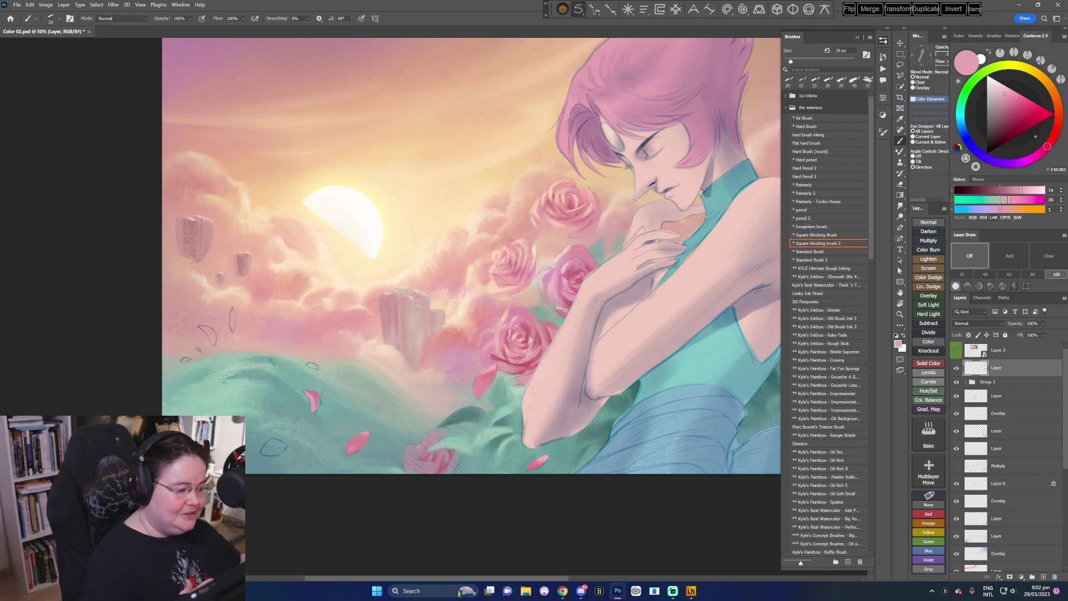
pyautogui.keyDown('alt'); pyautogui.click(314, 395); pyautogui.keyUp('alt')
pyautogui.click(1014, 102)
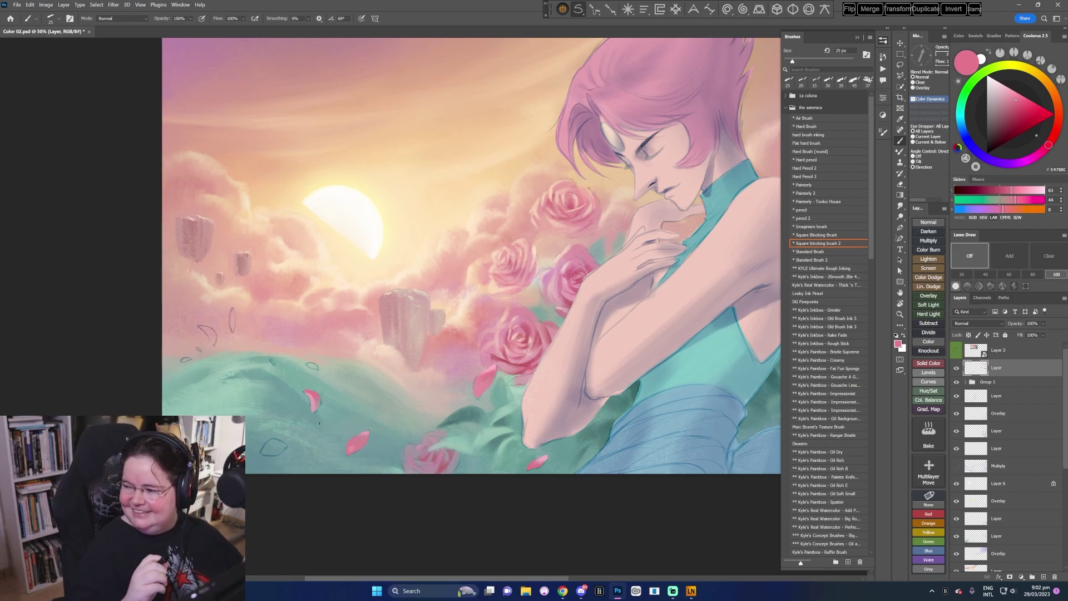
pyautogui.moveTo(320, 423); pyautogui.dragTo(329, 413)
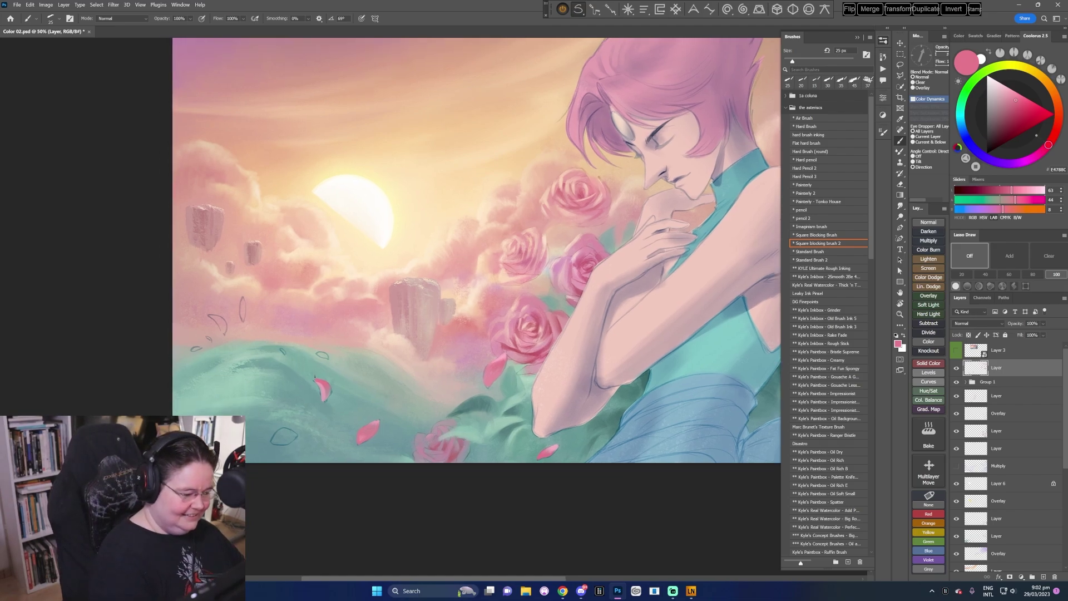
pyautogui.keyDown('alt'); pyautogui.click(322, 388); pyautogui.keyUp('alt')
pyautogui.moveTo(276, 436); pyautogui.dragTo(274, 442)
pyautogui.keyDown('alt'); pyautogui.click(271, 440); pyautogui.keyUp('alt')
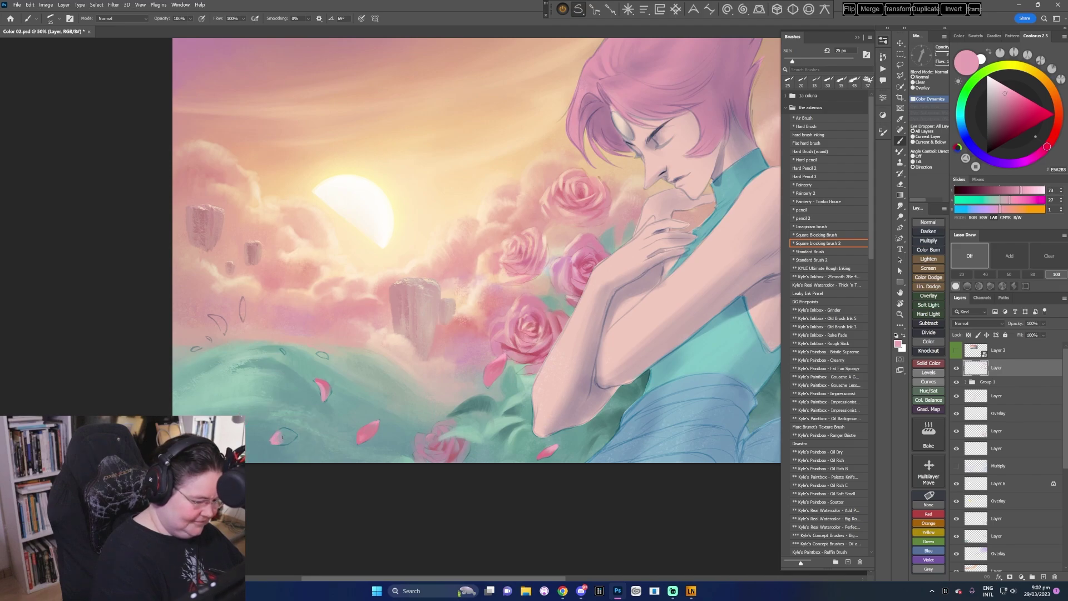
pyautogui.keyDown('alt'); pyautogui.click(274, 432); pyautogui.keyUp('alt')
# - Shade the oval petal on the hill by alternating deep and light pinks sampled from the curved petal and the oval petal
pyautogui.keyDown('alt'); pyautogui.click(316, 383); pyautogui.keyUp('alt')
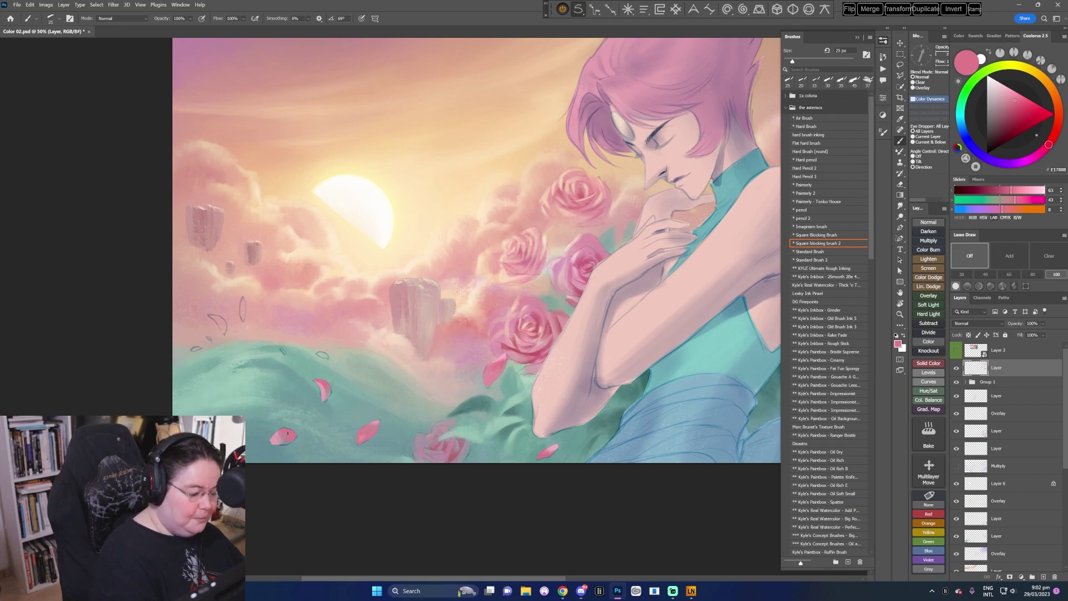
pyautogui.keyDown('alt'); pyautogui.click(271, 441); pyautogui.keyUp('alt')
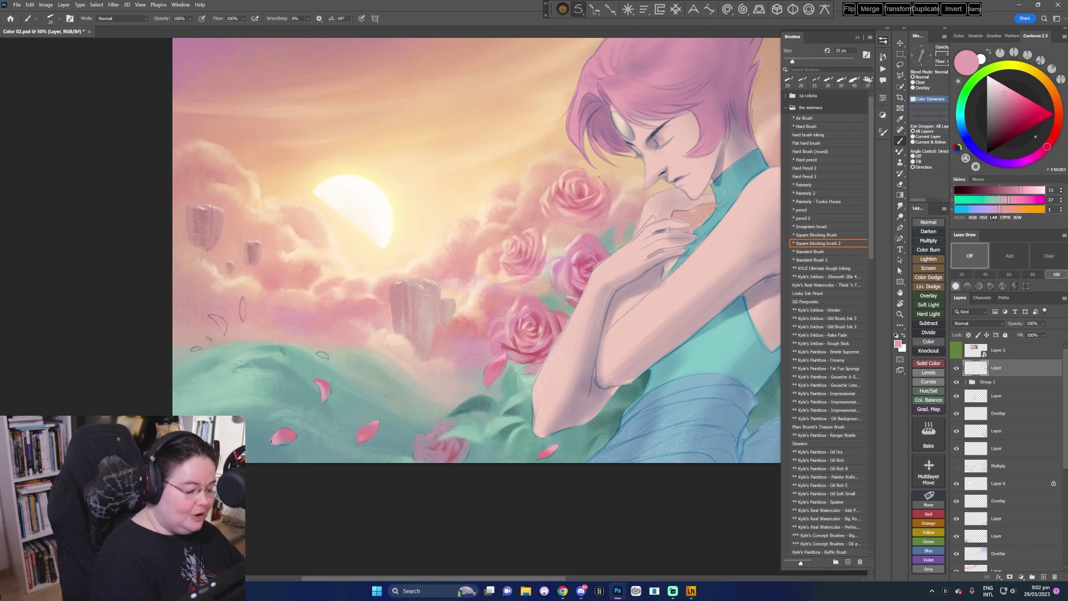
pyautogui.keyDown('alt'); pyautogui.click(284, 443); pyautogui.keyUp('alt')
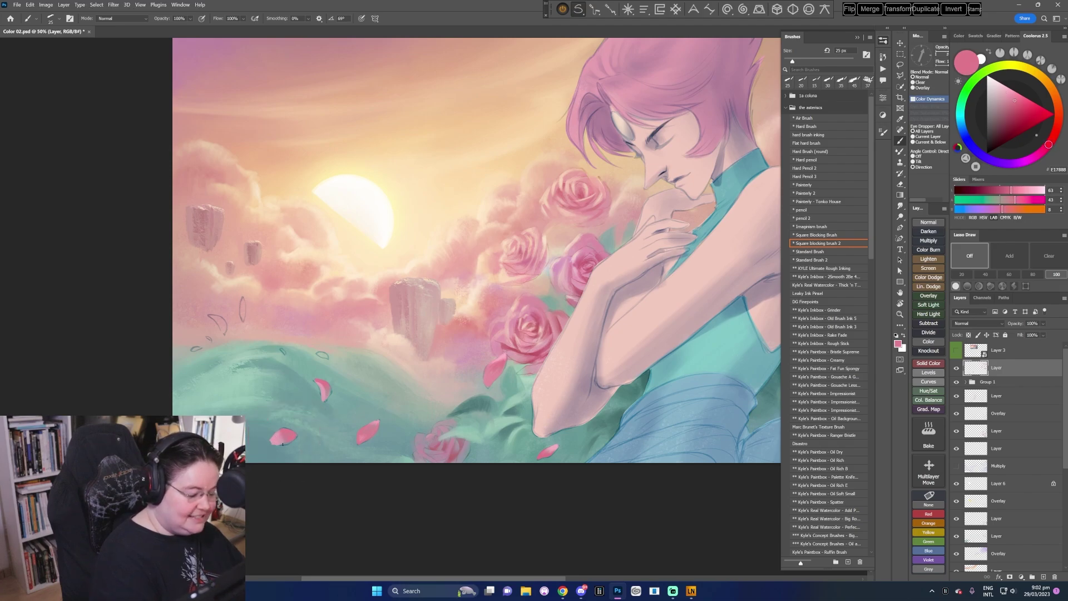
pyautogui.keyDown('alt'); pyautogui.click(279, 443); pyautogui.keyUp('alt')
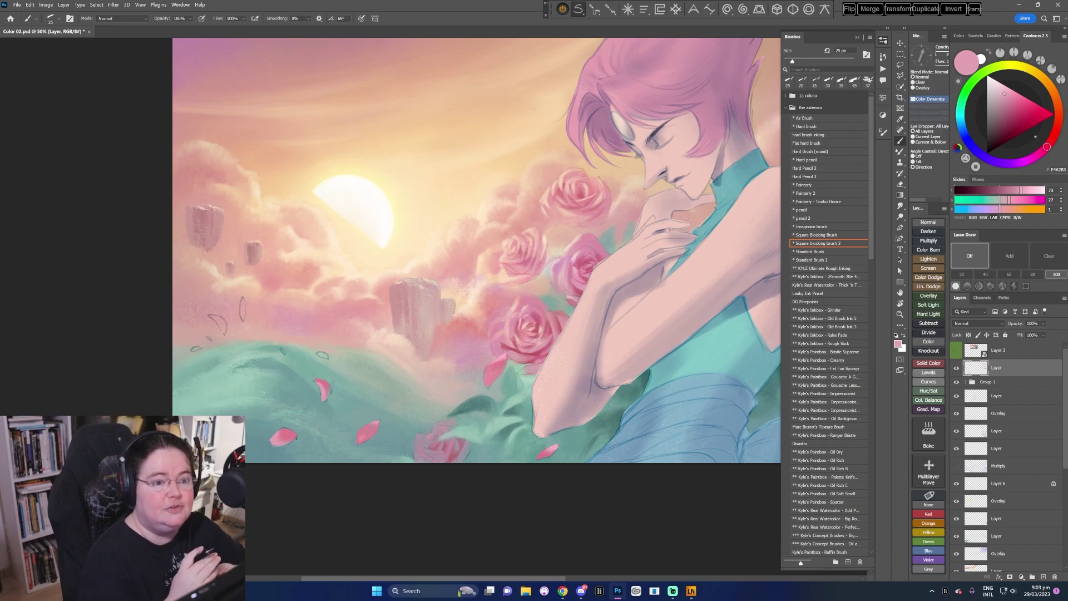
pyautogui.keyDown('alt'); pyautogui.click(290, 437); pyautogui.keyUp('alt')
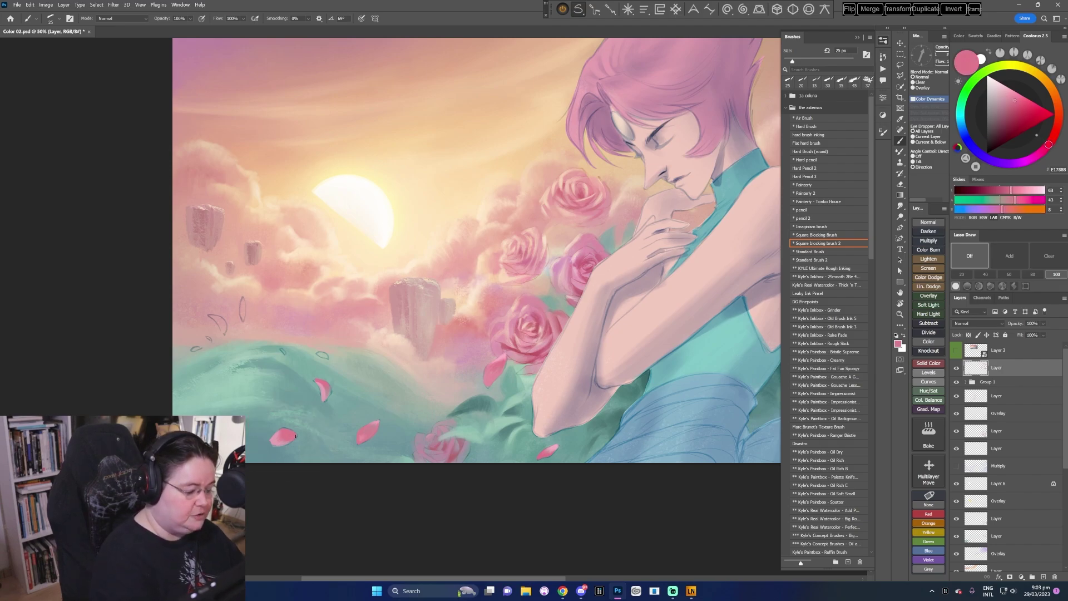
pyautogui.keyDown('alt'); pyautogui.click(275, 441); pyautogui.keyUp('alt')
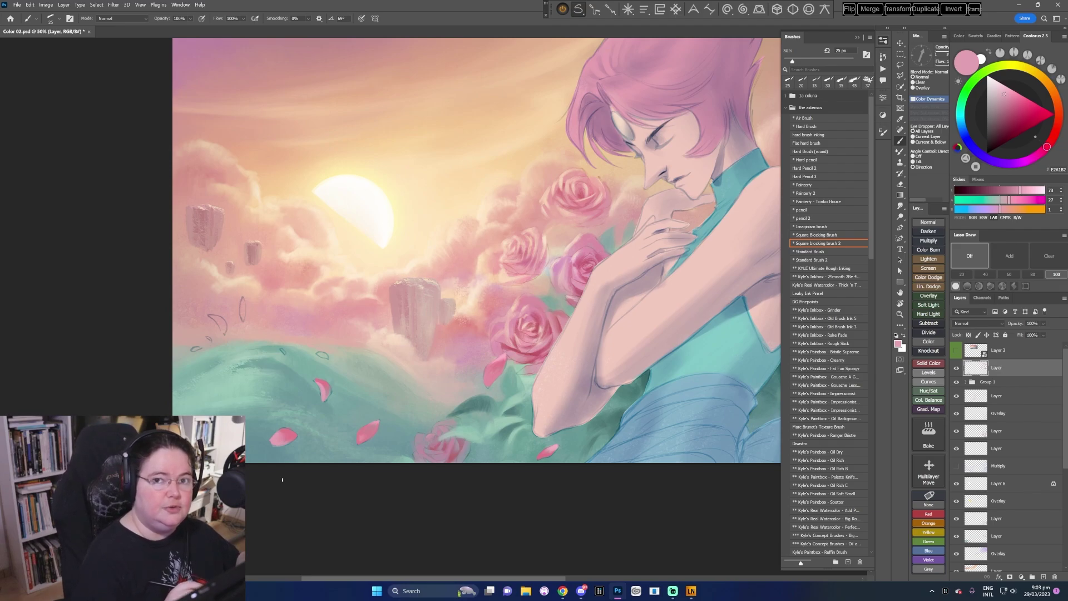
# - Paint the small petal at the hill's crest above the curved petal with sampled pinks, reducing the brush from 20 px to 10 px
pyautogui.moveTo(396, 462); pyautogui.dragTo(427, 466)
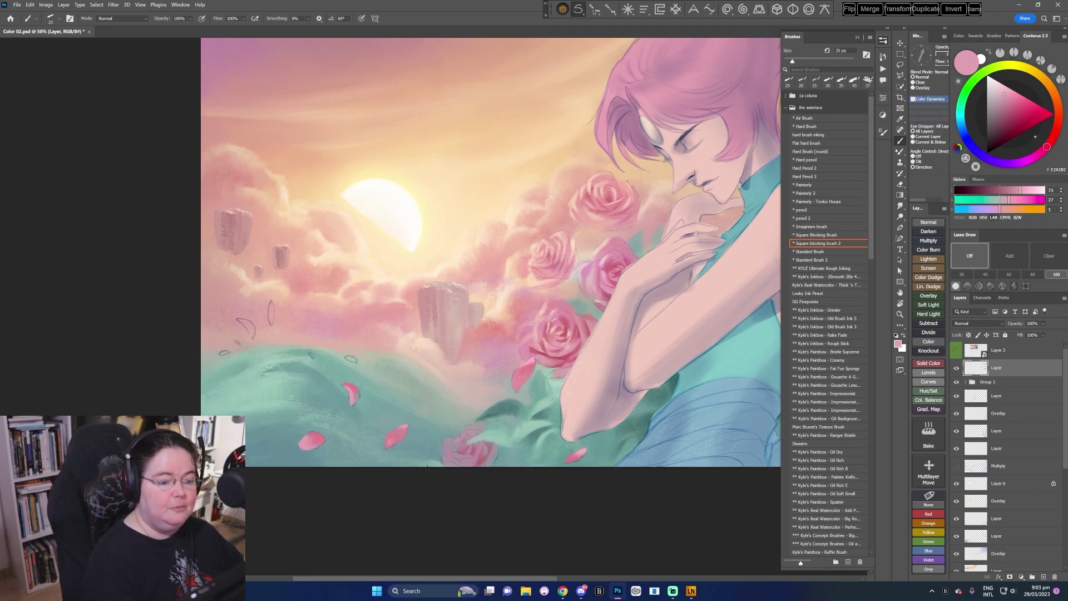
pyautogui.moveTo(607, 387); pyautogui.dragTo(556, 301)
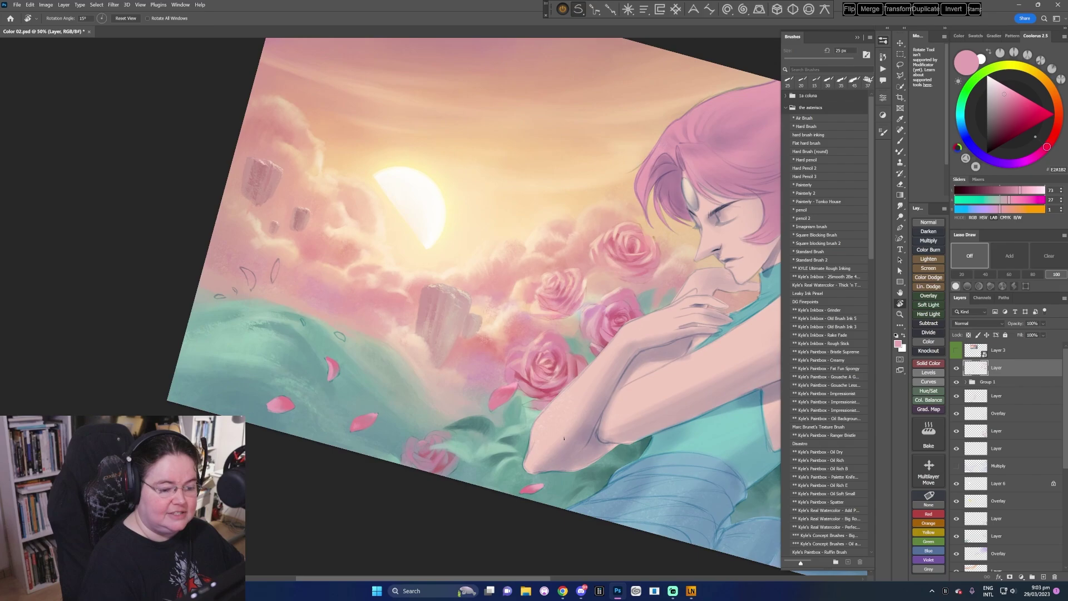
pyautogui.keyDown('alt'); pyautogui.click(556, 301); pyautogui.keyUp('alt')
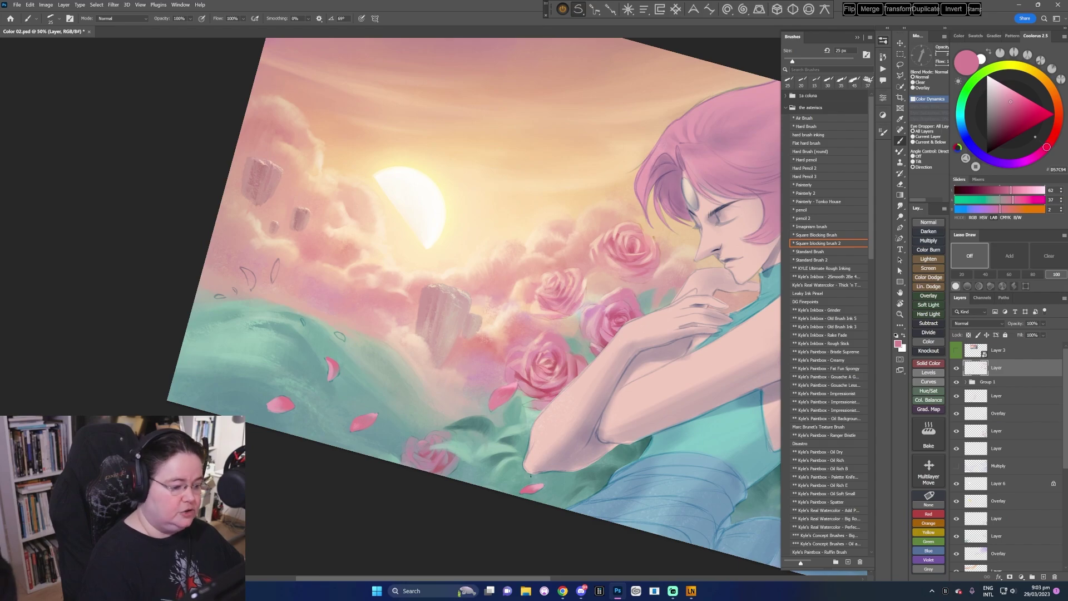
pyautogui.keyDown('alt'); pyautogui.click(334, 362); pyautogui.keyUp('alt')
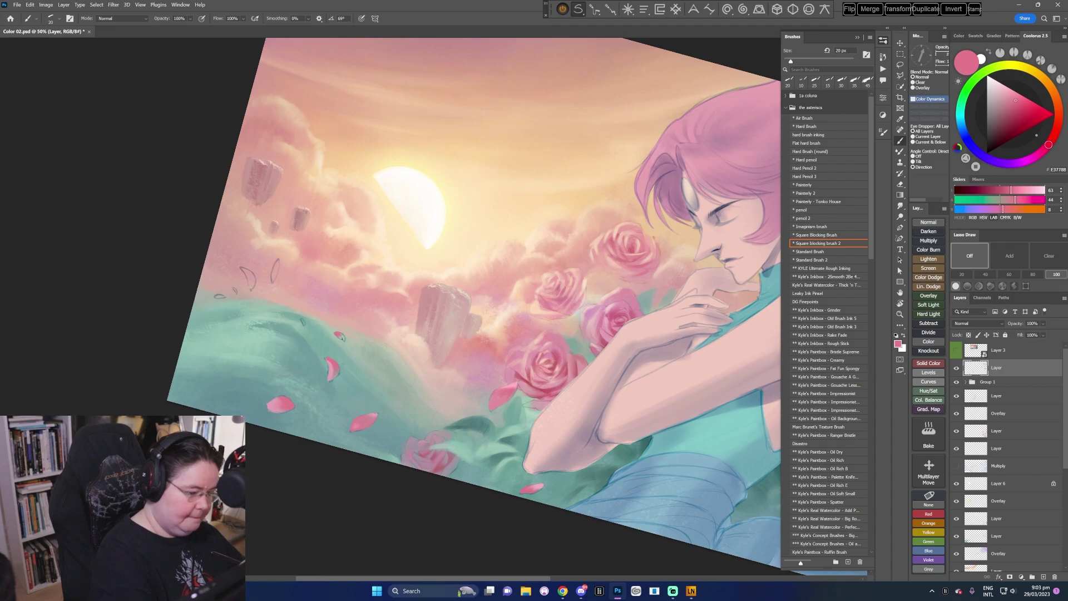
pyautogui.keyDown('alt'); pyautogui.click(282, 399); pyautogui.keyUp('alt')
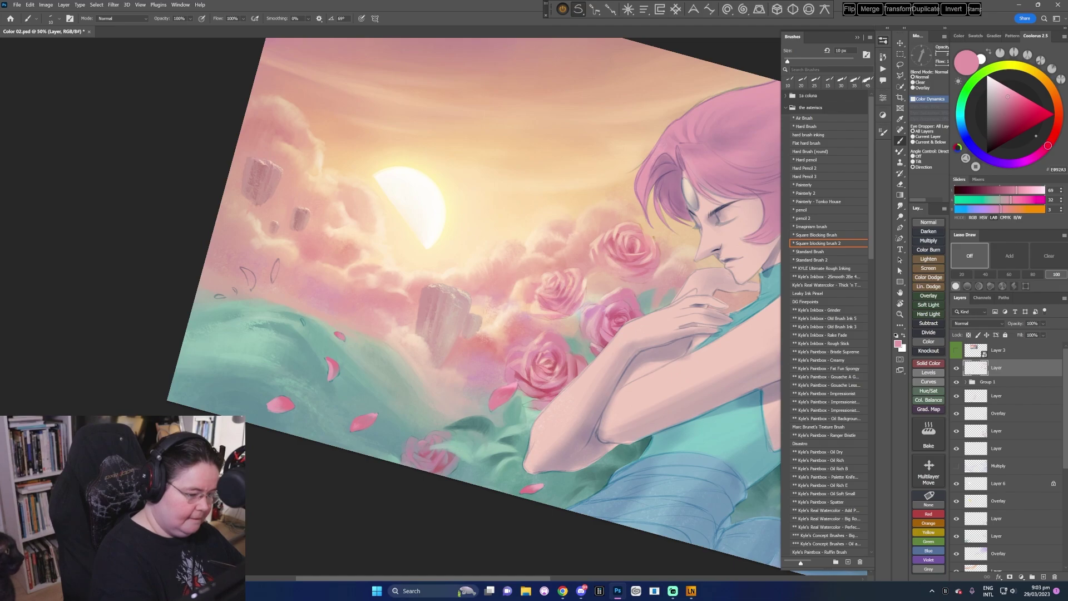
pyautogui.press('Escape')
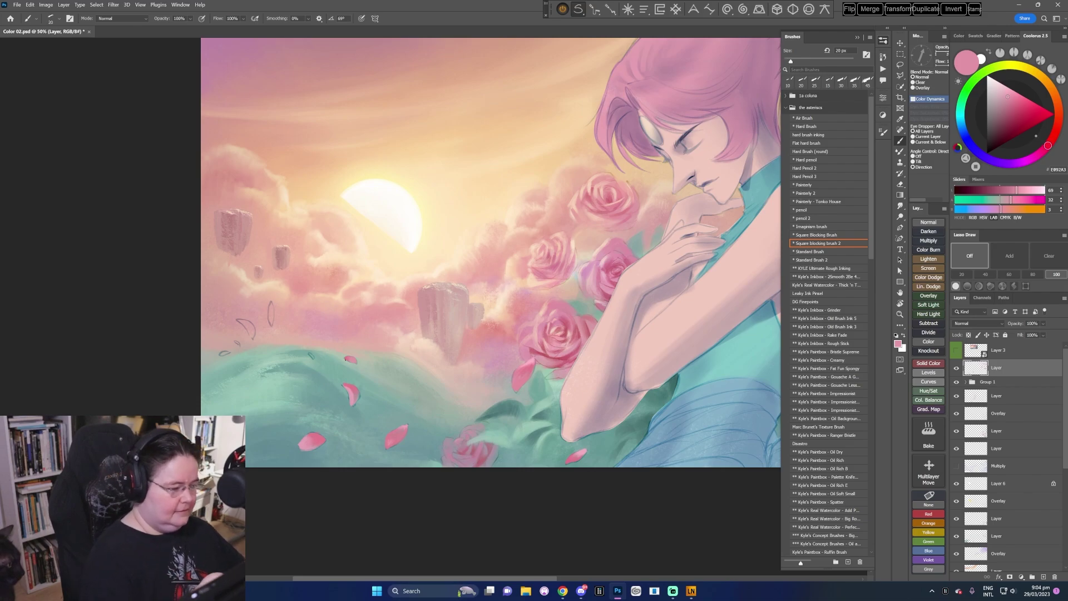
# - Set the brush size to 20 px and save the Color 02.psd painting
pyautogui.press(']')
pyautogui.click(16, 4)
pyautogui.click(25, 95)
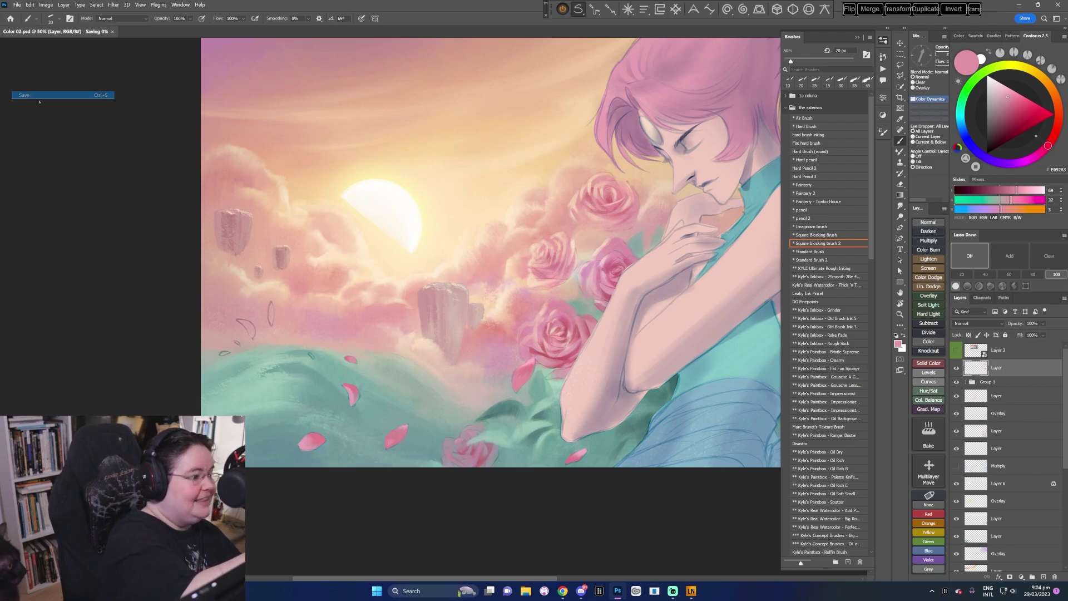
# - Paint the narrow upright petal over the clouds with deep and light pinks sampled from the curved petal on the hill
pyautogui.keyDown('alt'); pyautogui.click(392, 388); pyautogui.keyUp('alt')
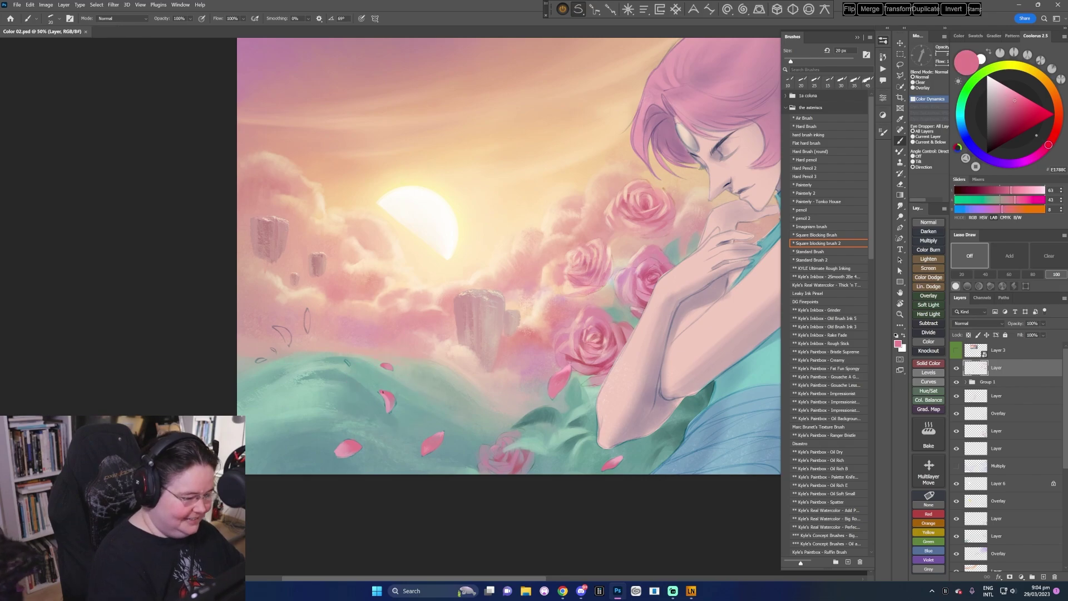
pyautogui.press(']')
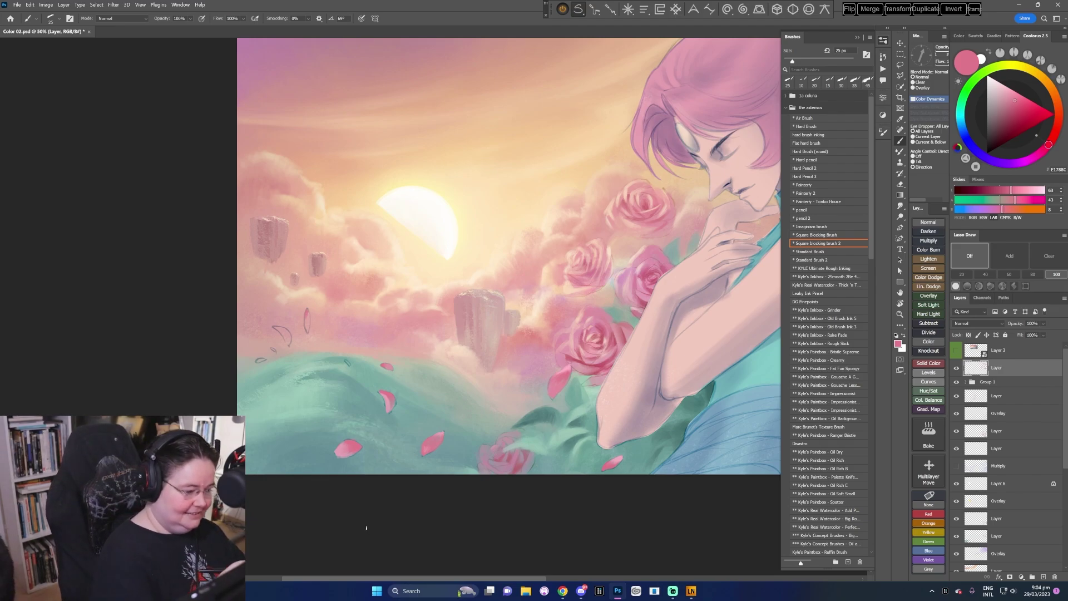
pyautogui.keyDown('alt'); pyautogui.click(388, 401); pyautogui.keyUp('alt')
pyautogui.press(']')
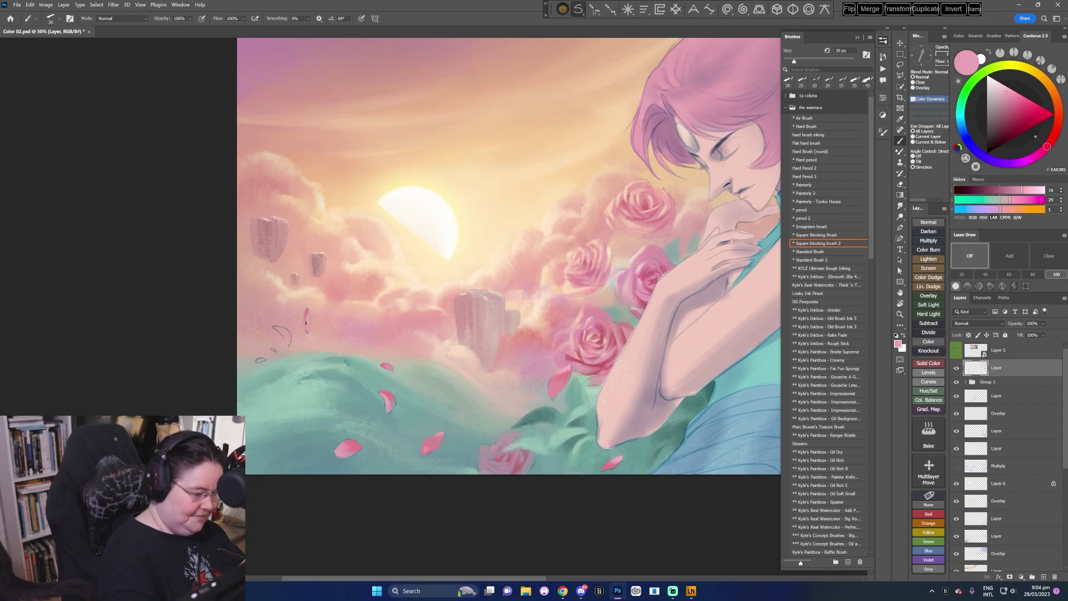
pyautogui.keyDown('alt'); pyautogui.click(306, 320); pyautogui.keyUp('alt')
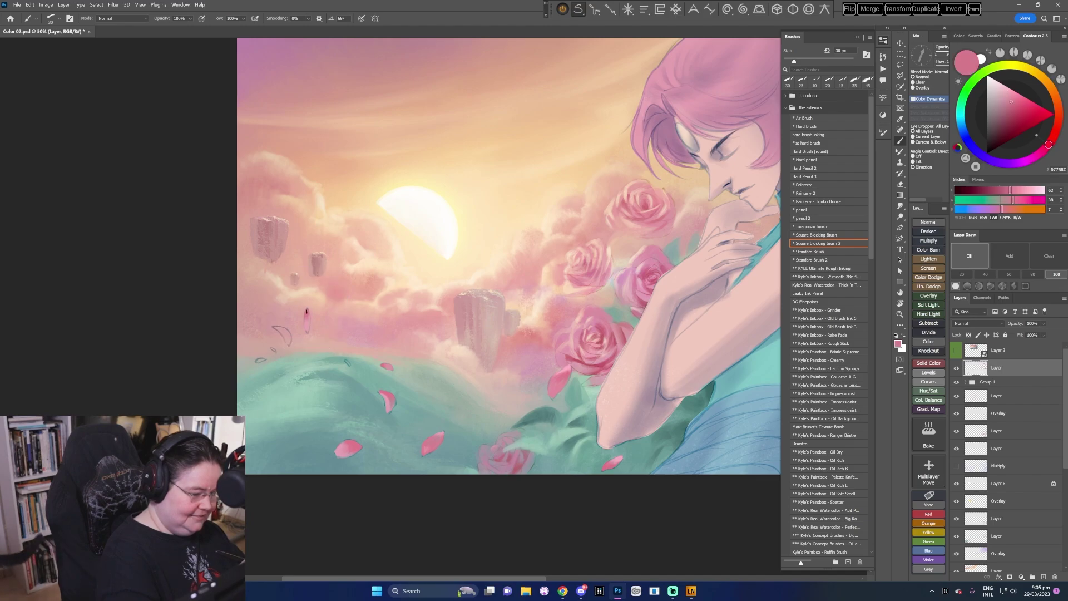
pyautogui.keyDown('alt'); pyautogui.click(307, 317); pyautogui.keyUp('alt')
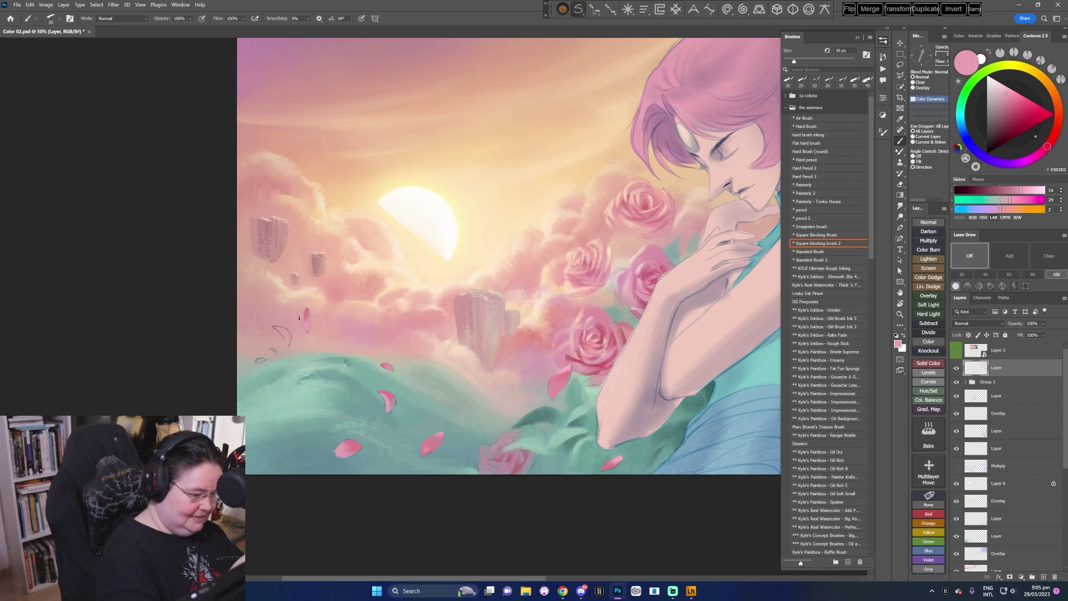
# - Fill the curved petal beside the narrow upright one with deep and light pinks sampled from that petal, using a 25 px brush
pyautogui.keyDown('alt'); pyautogui.click(306, 318); pyautogui.keyUp('alt')
pyautogui.press('[')
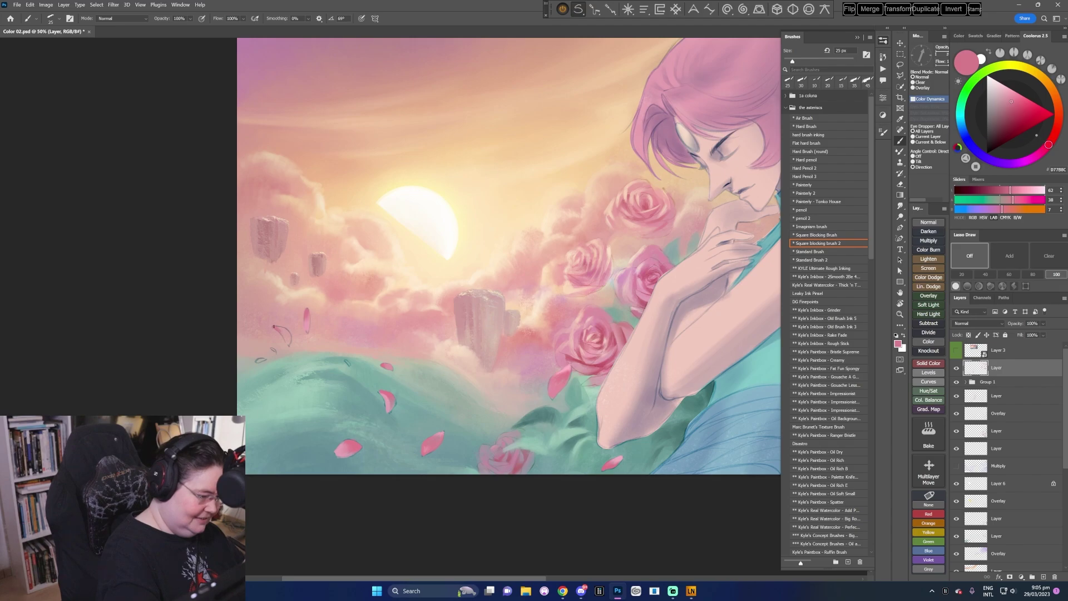
pyautogui.moveTo(273, 327); pyautogui.dragTo(283, 330)
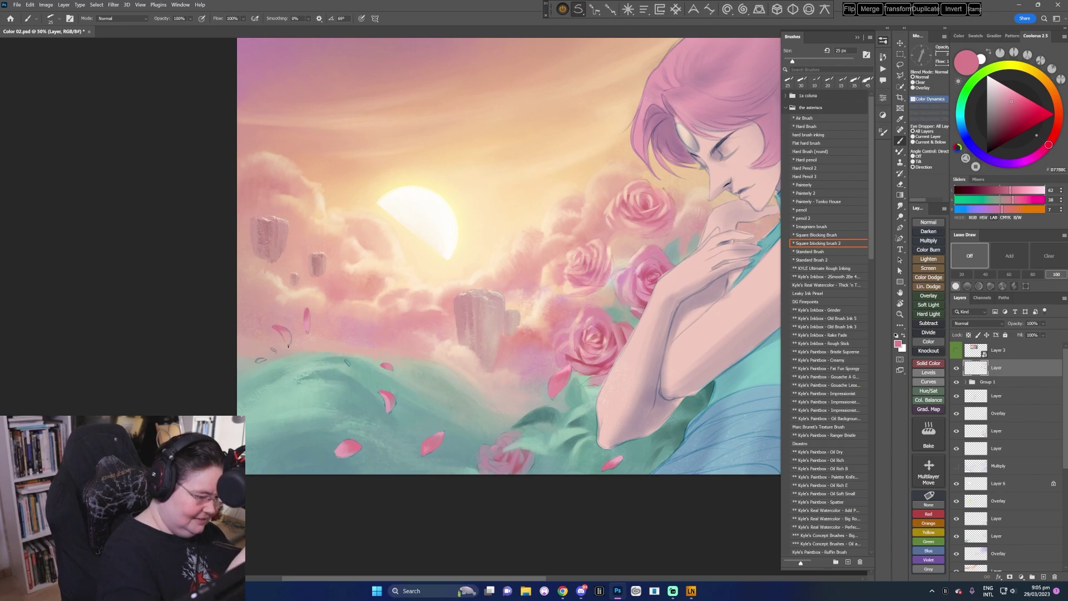
pyautogui.keyDown('alt'); pyautogui.click(307, 317); pyautogui.keyUp('alt')
pyautogui.moveTo(278, 329); pyautogui.dragTo(285, 336)
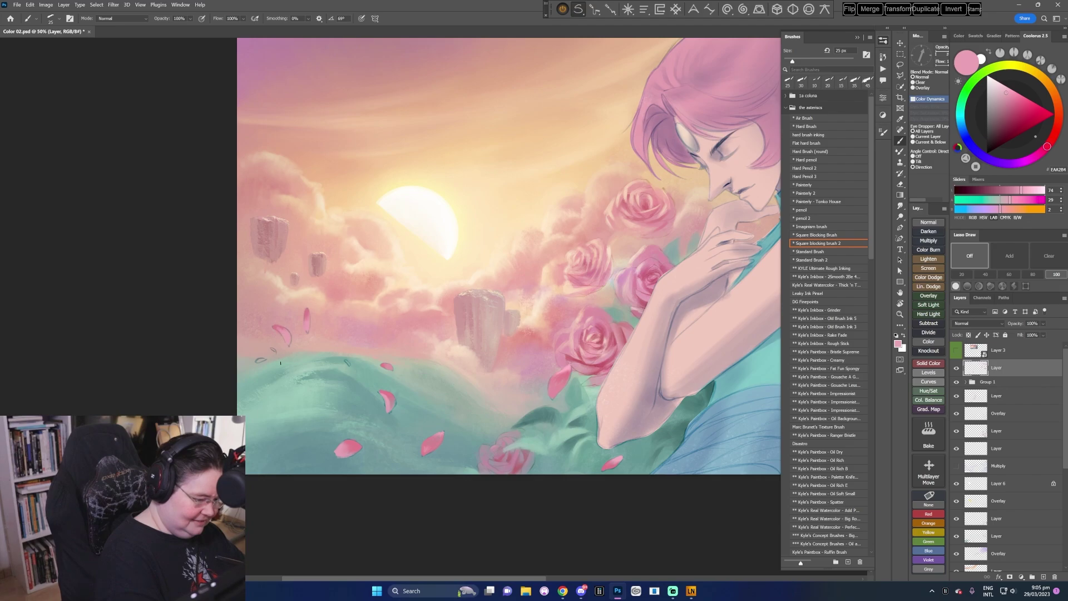
# - Paint the tiny petals at the hill's far edge with pinks sampled from the curved petal above, using a 10 to 15 px brush
pyautogui.keyDown('alt'); pyautogui.click(276, 328); pyautogui.keyUp('alt')
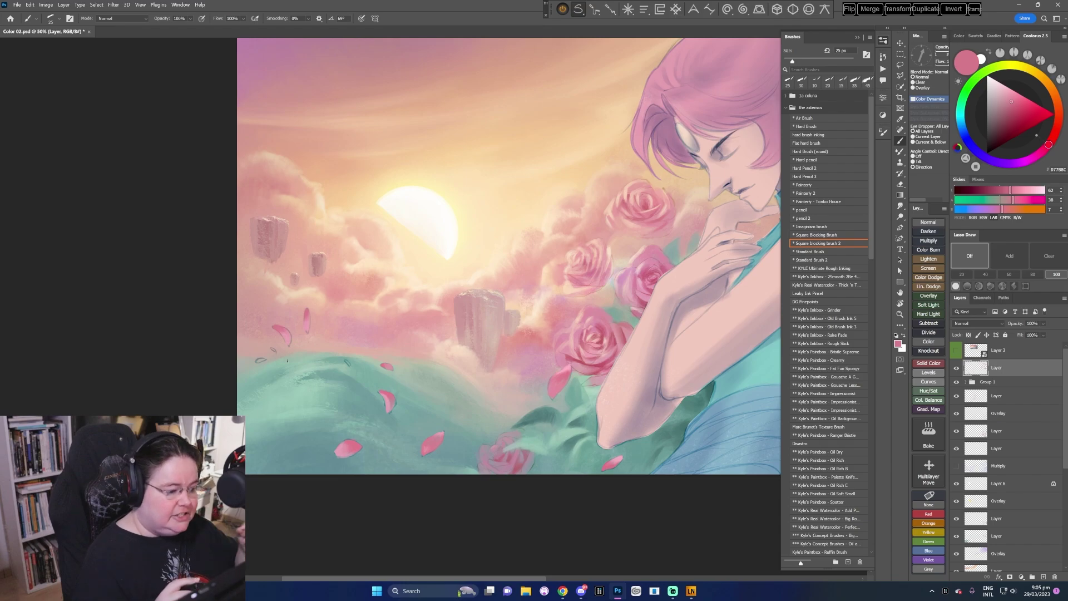
pyautogui.keyDown('alt'); pyautogui.click(279, 326); pyautogui.keyUp('alt')
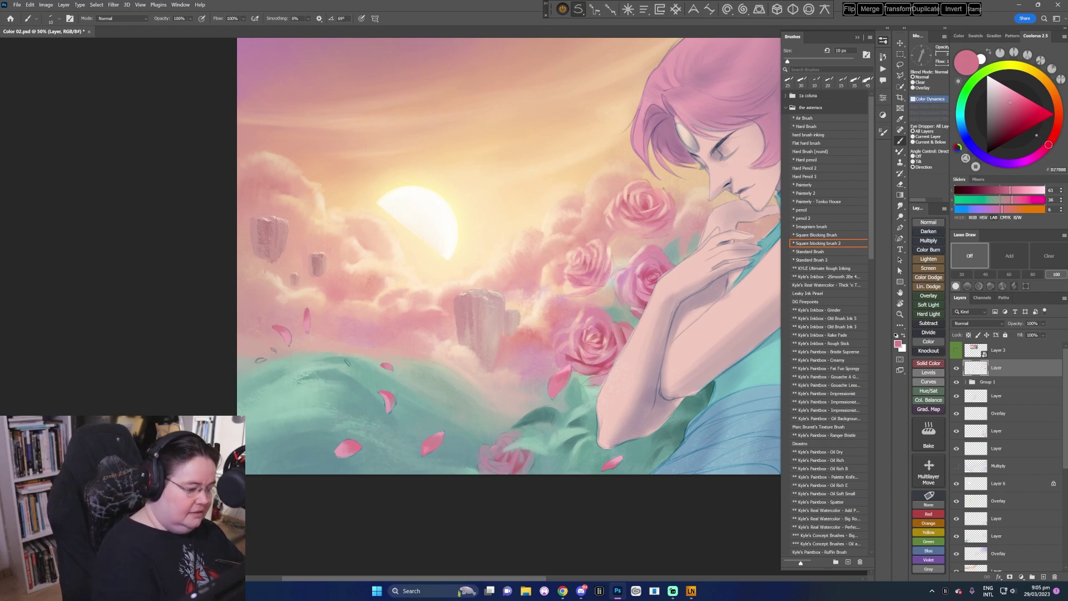
pyautogui.keyDown('alt'); pyautogui.click(275, 341); pyautogui.keyUp('alt')
pyautogui.press(']')
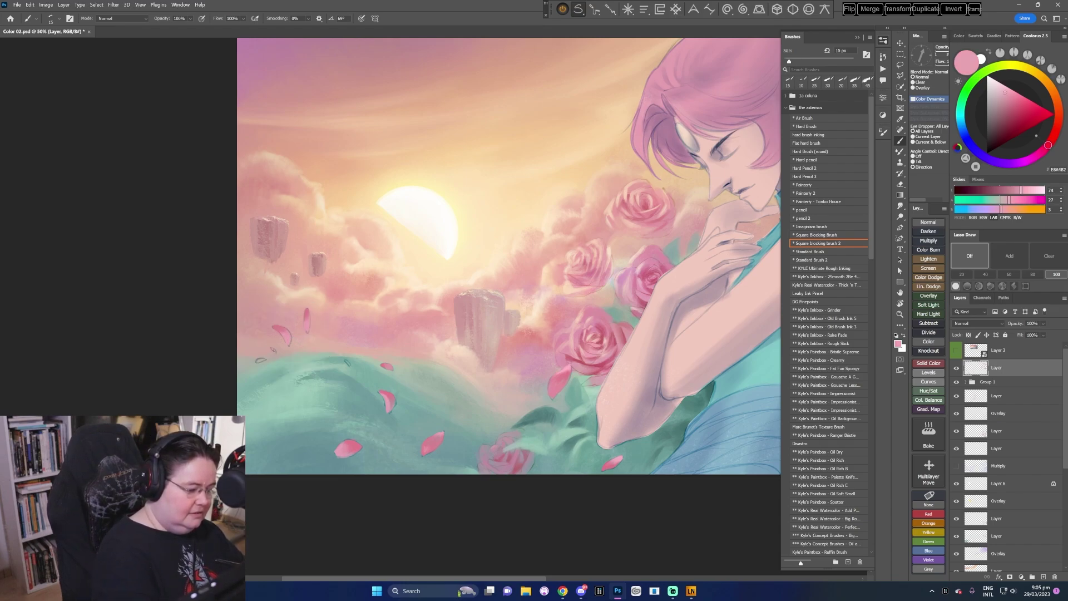
pyautogui.keyDown('alt'); pyautogui.click(284, 329); pyautogui.keyUp('alt')
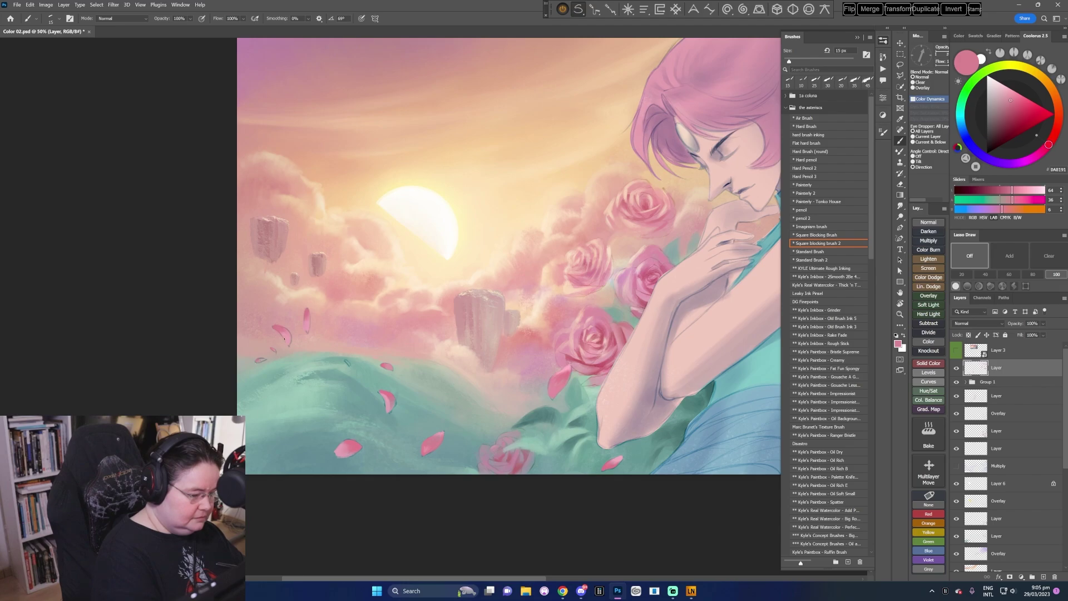
pyautogui.keyDown('alt'); pyautogui.click(285, 338); pyautogui.keyUp('alt')
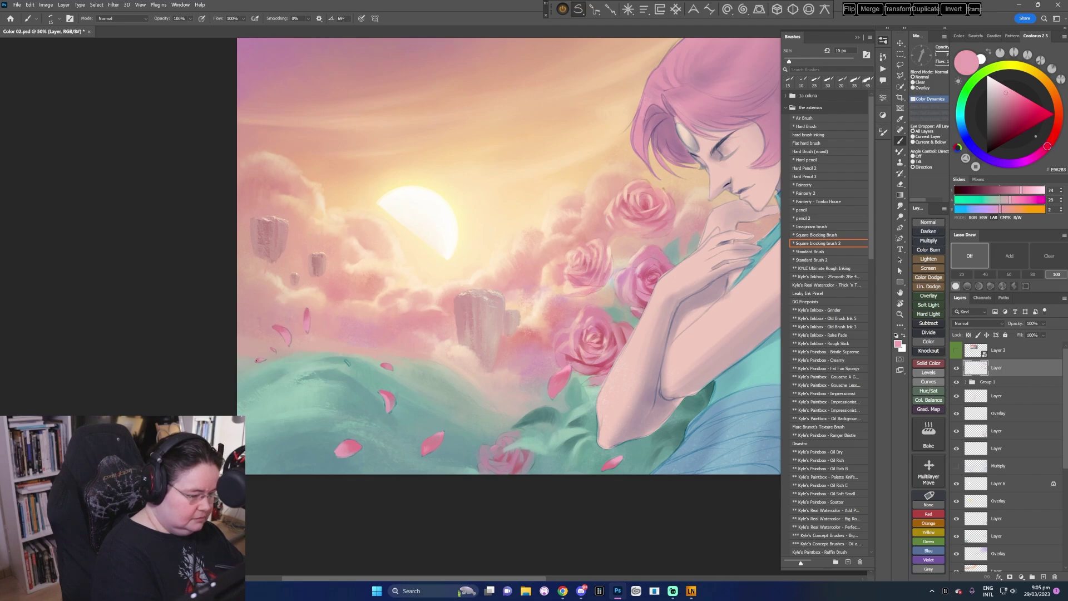
pyautogui.keyDown('alt'); pyautogui.click(258, 358); pyautogui.keyUp('alt')
pyautogui.keyDown('alt'); pyautogui.click(258, 362); pyautogui.keyUp('alt')
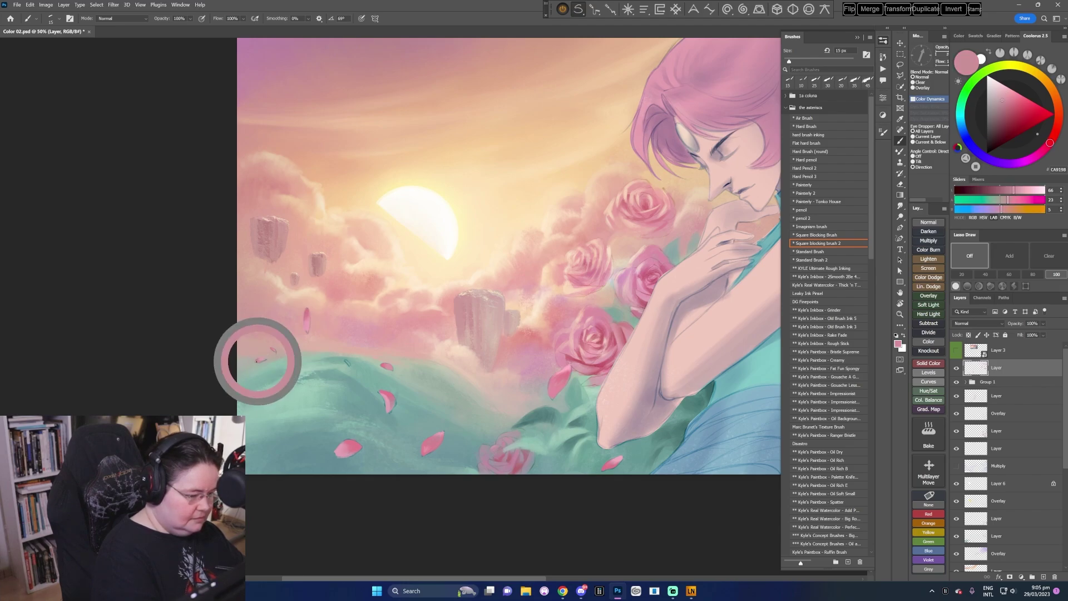
pyautogui.keyDown('alt'); pyautogui.click(281, 339); pyautogui.keyUp('alt')
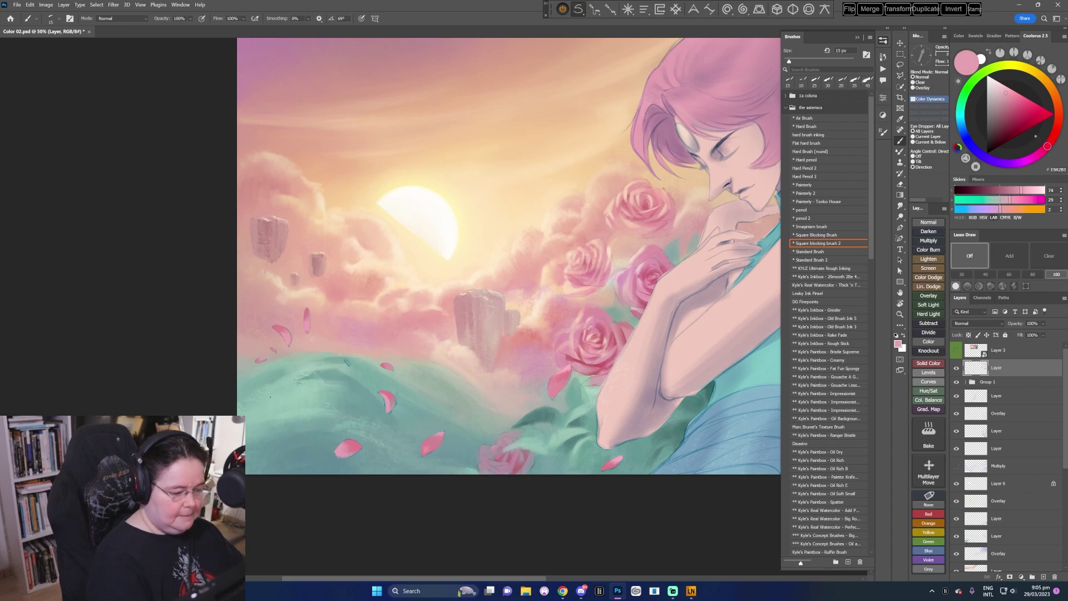
# - Touch up the petal beneath the rose by the figure's elbow with sampled light and deep pinks, using a 25 px brush
pyautogui.moveTo(586, 454); pyautogui.dragTo(533, 438)
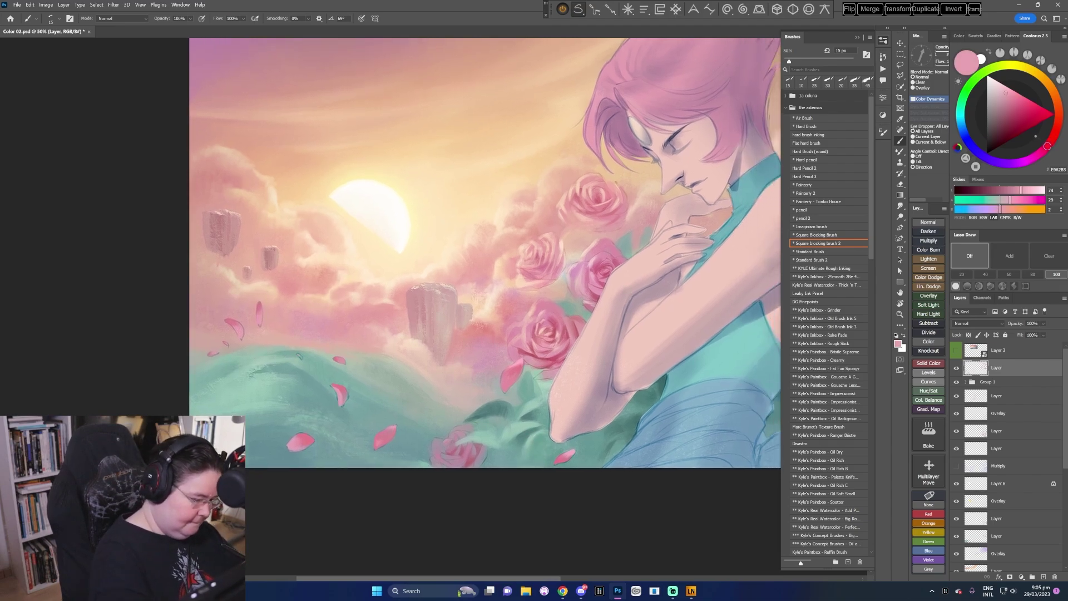
pyautogui.keyDown('alt'); pyautogui.click(339, 386); pyautogui.keyUp('alt')
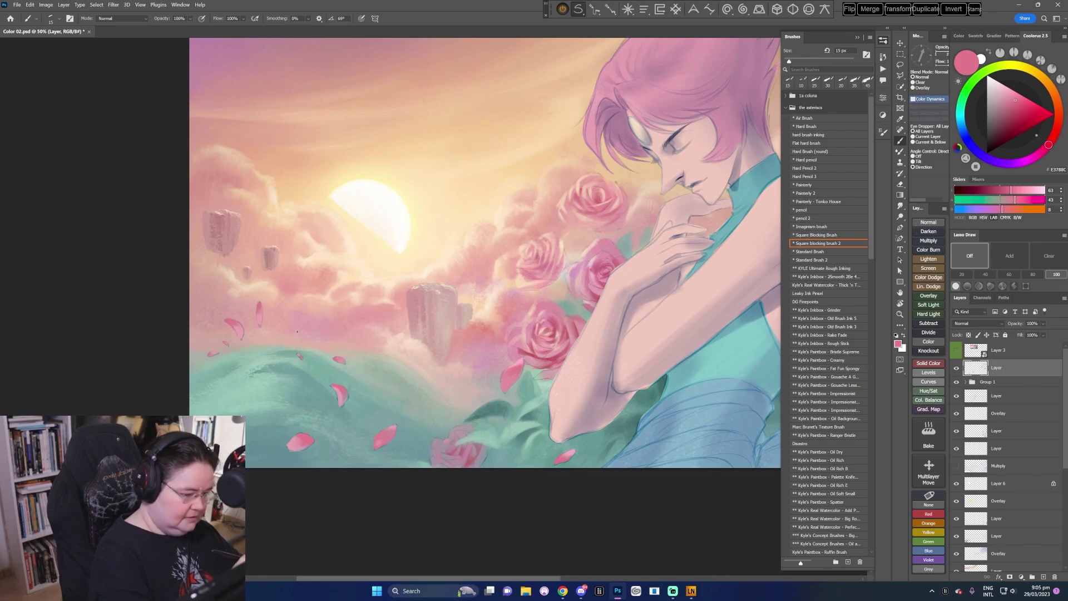
pyautogui.scroll(5, 618, 440)
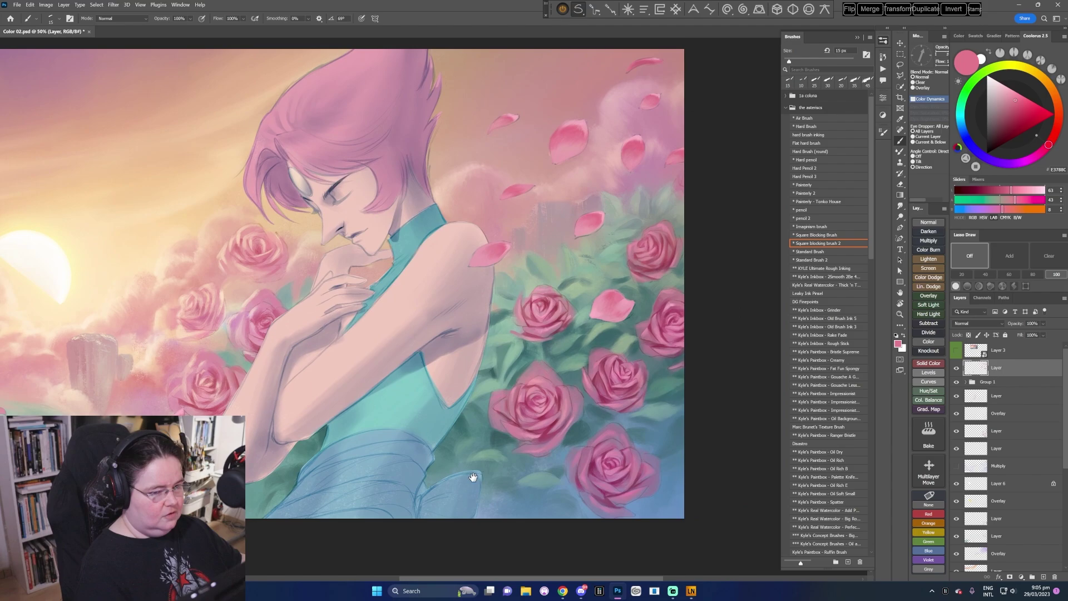
pyautogui.moveTo(473, 477); pyautogui.dragTo(537, 470)
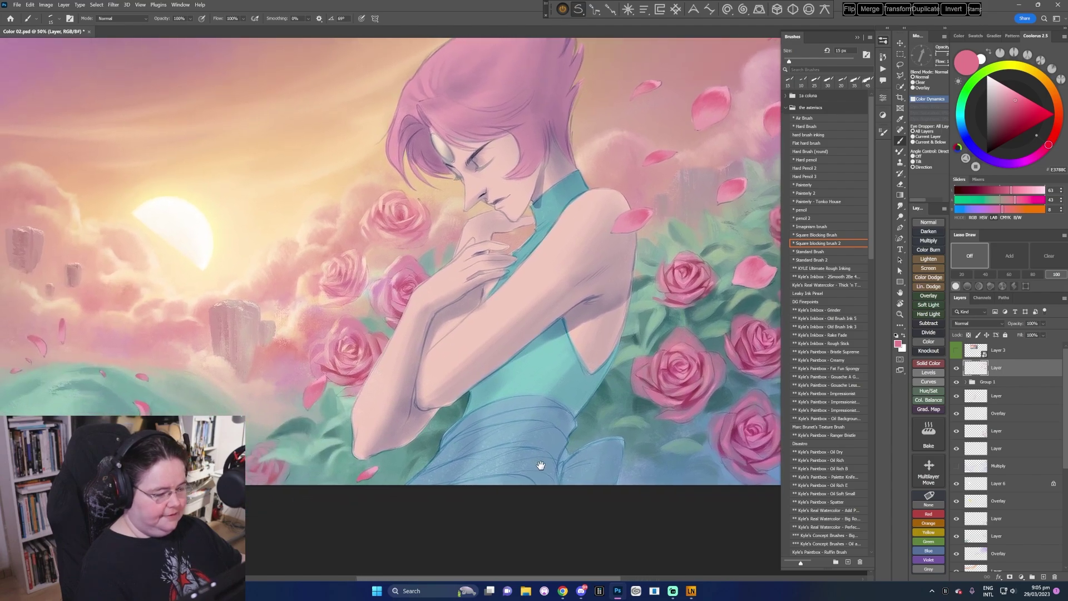
pyautogui.moveTo(472, 492); pyautogui.dragTo(498, 480)
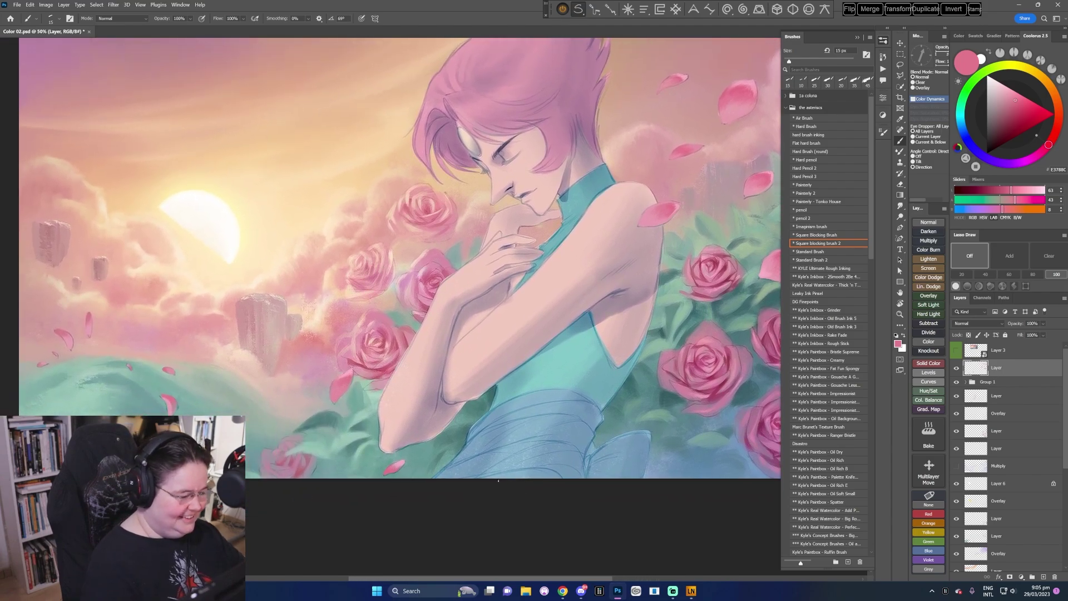
pyautogui.keyDown('alt'); pyautogui.click(350, 370); pyautogui.keyUp('alt')
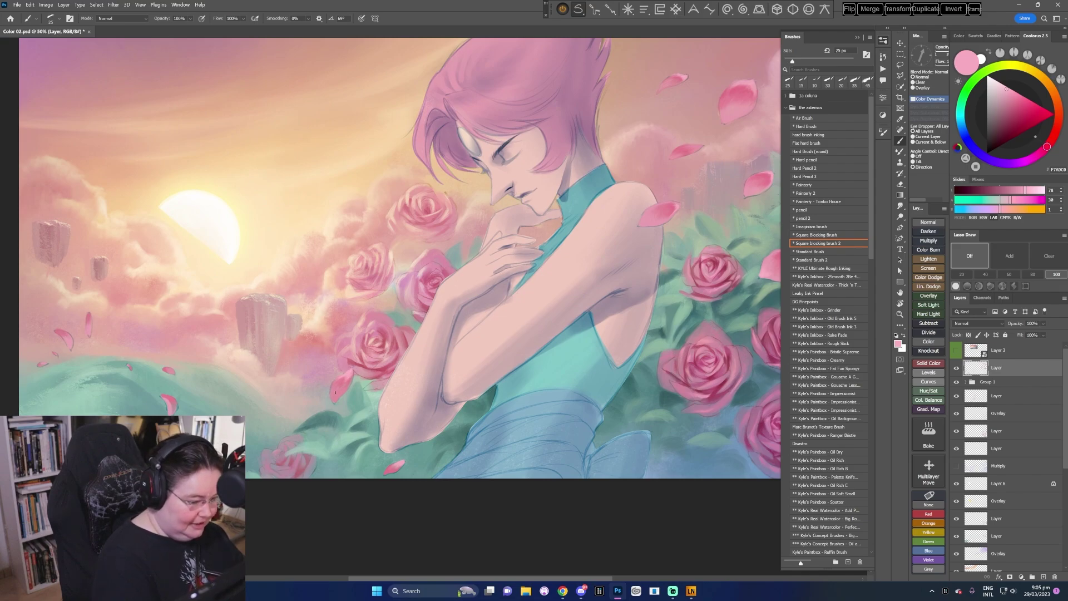
pyautogui.keyDown('alt'); pyautogui.click(335, 383); pyautogui.keyUp('alt')
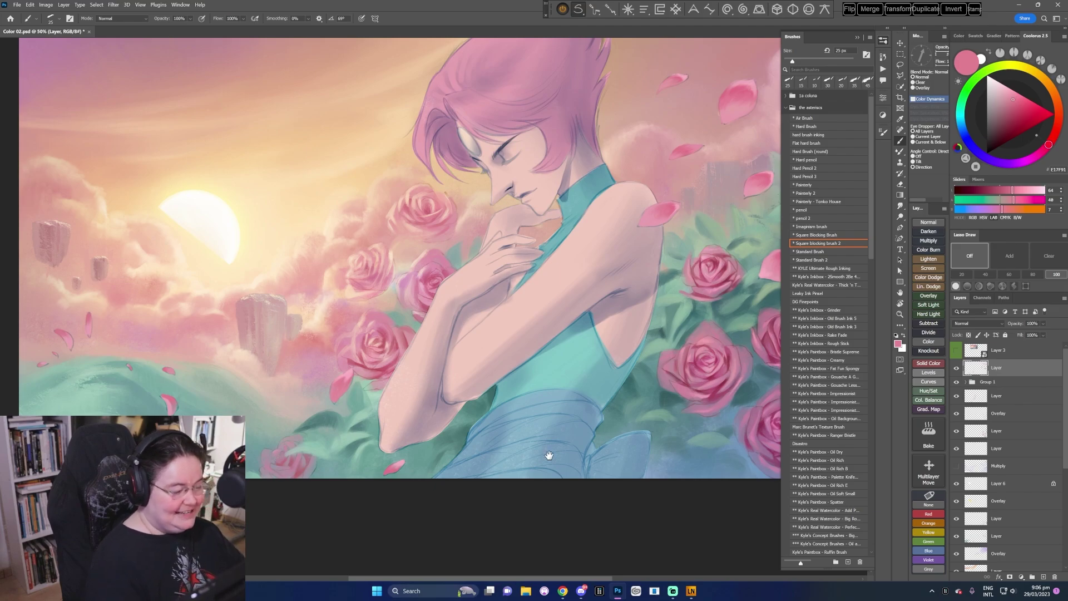
# - Touch up the petal overlapping the figure's shoulder with pinks sampled from its tip and its lighter middle
pyautogui.moveTo(549, 456)
pyautogui.mouseDown()
pyautogui.moveTo(563, 465)
pyautogui.moveTo(539, 479)
pyautogui.mouseUp()
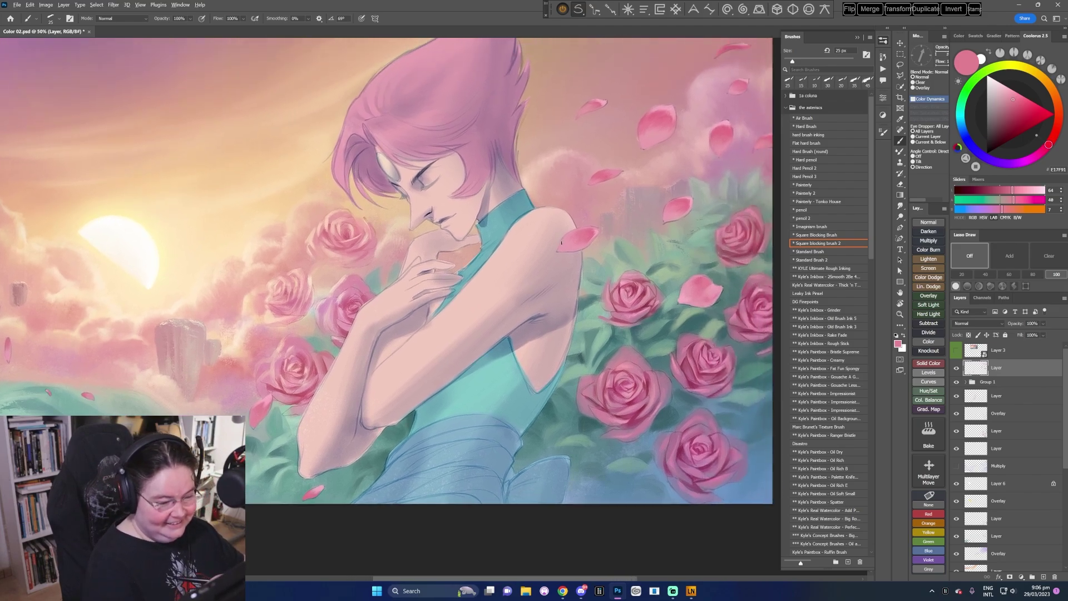
pyautogui.keyDown('alt'); pyautogui.click(558, 248); pyautogui.keyUp('alt')
pyautogui.keyDown('alt'); pyautogui.click(583, 240); pyautogui.keyUp('alt')
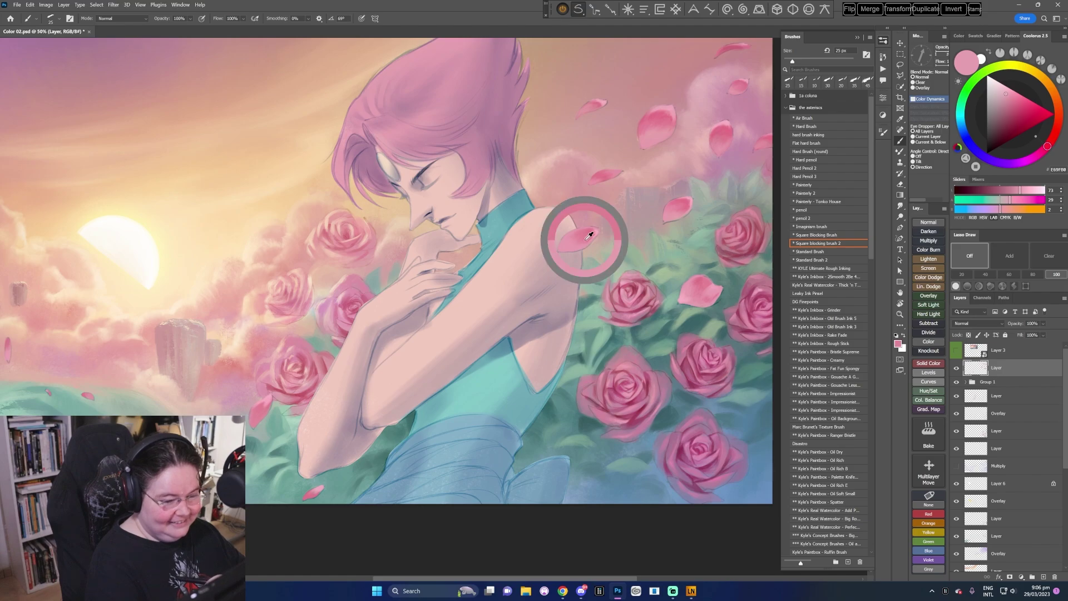
# - Lasso the slim petal at the top of the sky and place a copy beside the petal at the figure's shoulder
pyautogui.moveTo(473, 489); pyautogui.dragTo(467, 469)
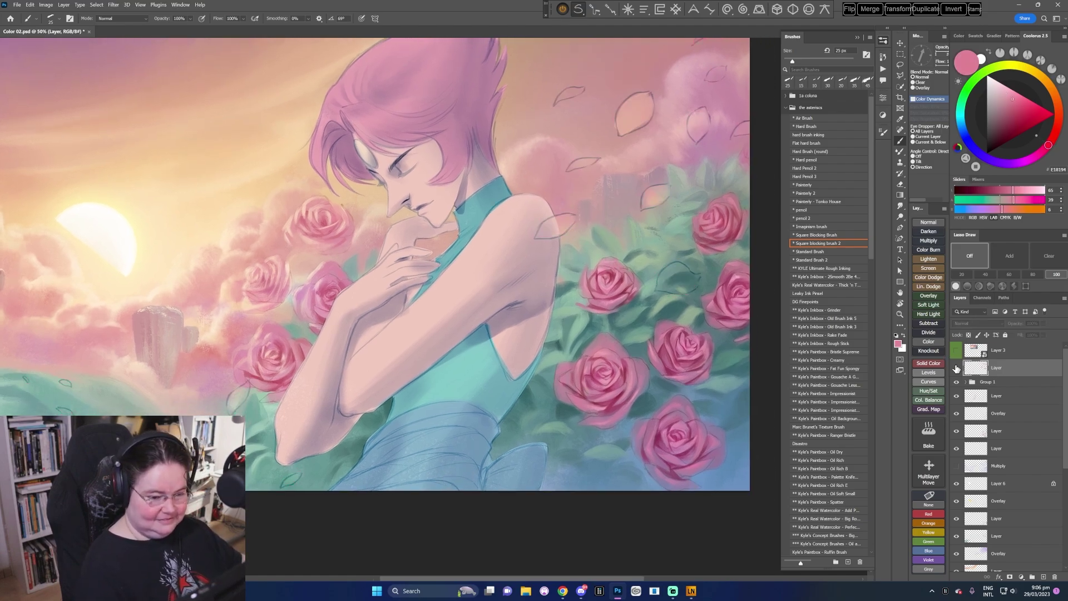
pyautogui.moveTo(595, 425); pyautogui.dragTo(584, 428)
pyautogui.press('l')
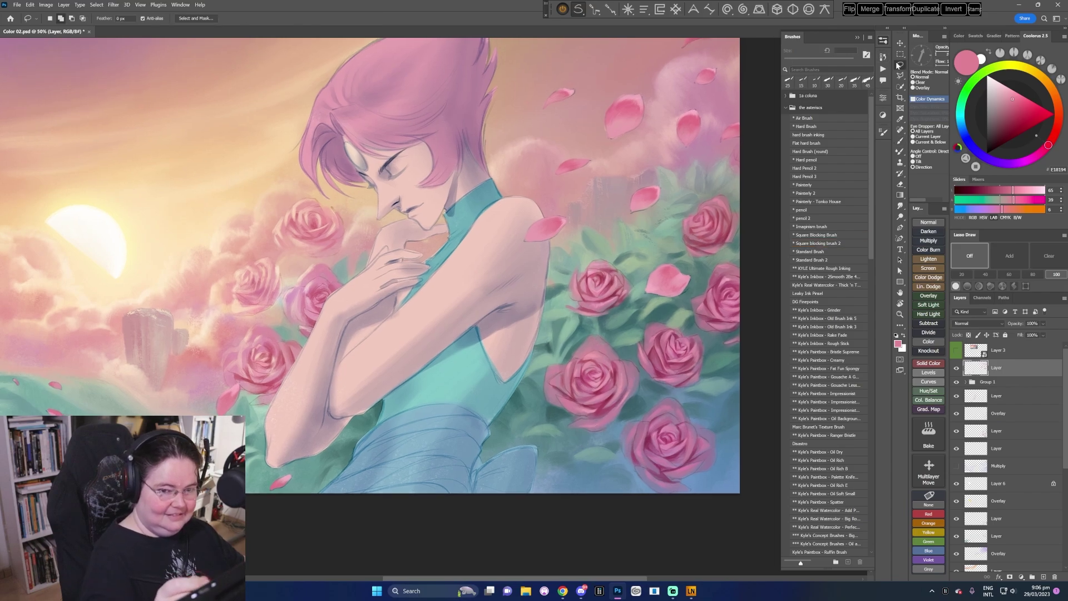
pyautogui.moveTo(602, 285); pyautogui.dragTo(573, 314)
pyautogui.moveTo(683, 69)
pyautogui.mouseDown()
pyautogui.moveTo(652, 94)
pyautogui.moveTo(692, 79)
pyautogui.moveTo(682, 68)
pyautogui.moveTo(656, 97)
pyautogui.moveTo(470, 429)
pyautogui.moveTo(296, 508)
pyautogui.moveTo(234, 495)
pyautogui.mouseUp()
pyautogui.press('v')
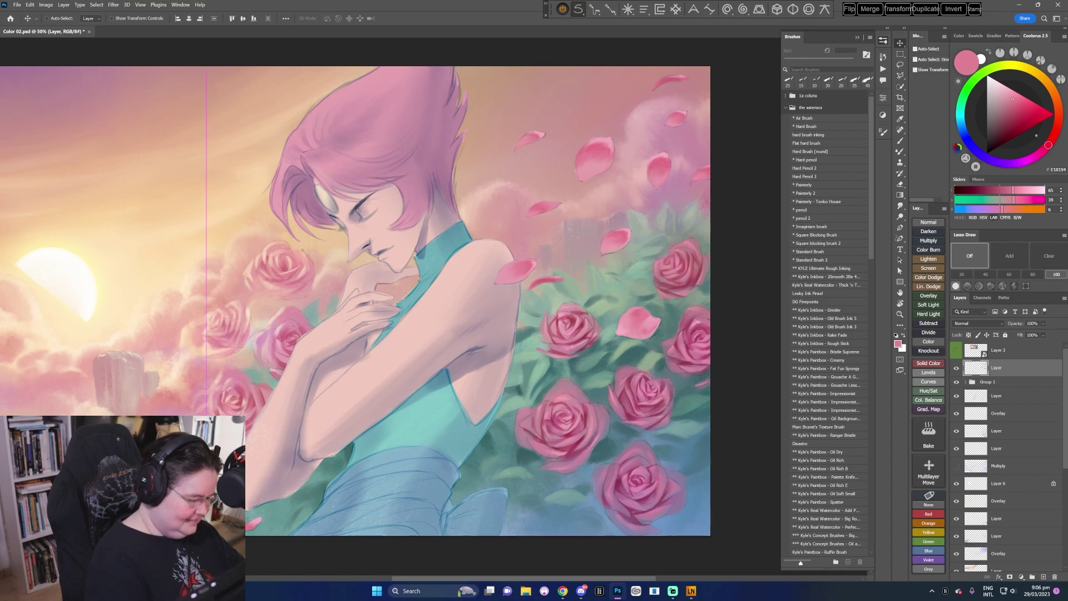
pyautogui.moveTo(505, 477); pyautogui.dragTo(512, 483)
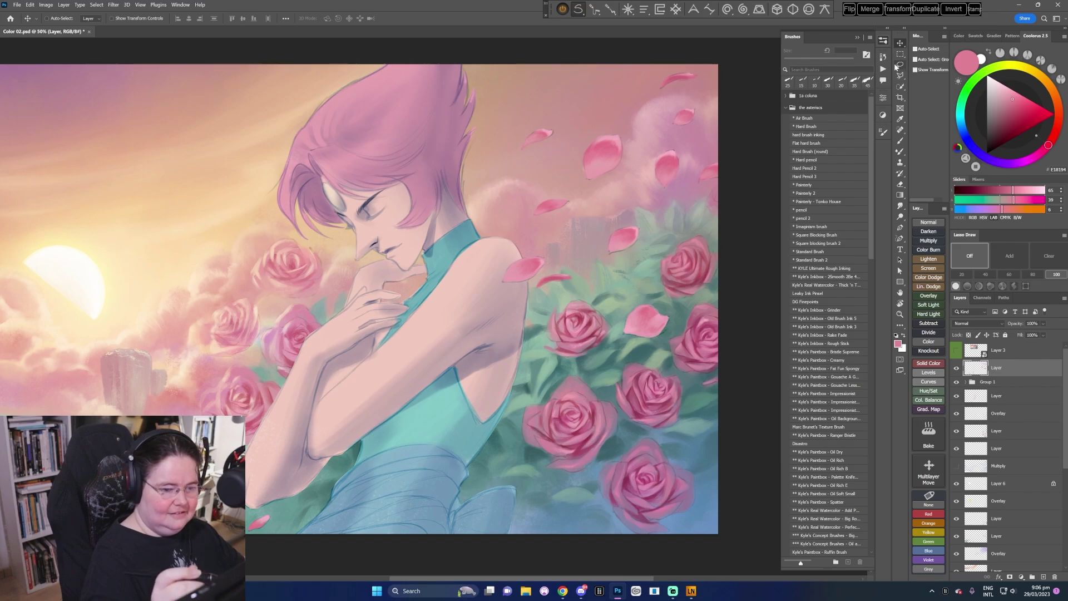
# - Lasso the rounded petal in the clouds, place a copy over the leaves beside the figure's hip, and deselect it
pyautogui.click(897, 66)
pyautogui.moveTo(675, 144)
pyautogui.mouseDown()
pyautogui.moveTo(653, 159)
pyautogui.moveTo(683, 169)
pyautogui.moveTo(677, 142)
pyautogui.moveTo(573, 369)
pyautogui.moveTo(508, 469)
pyautogui.mouseUp()
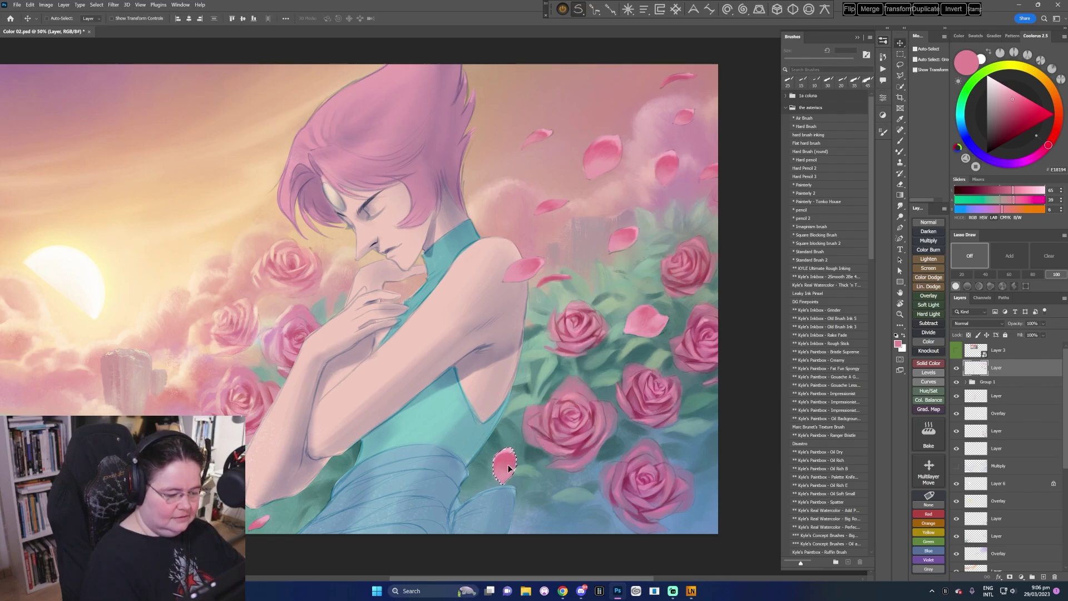
pyautogui.hotkey('ctrl', 'd')
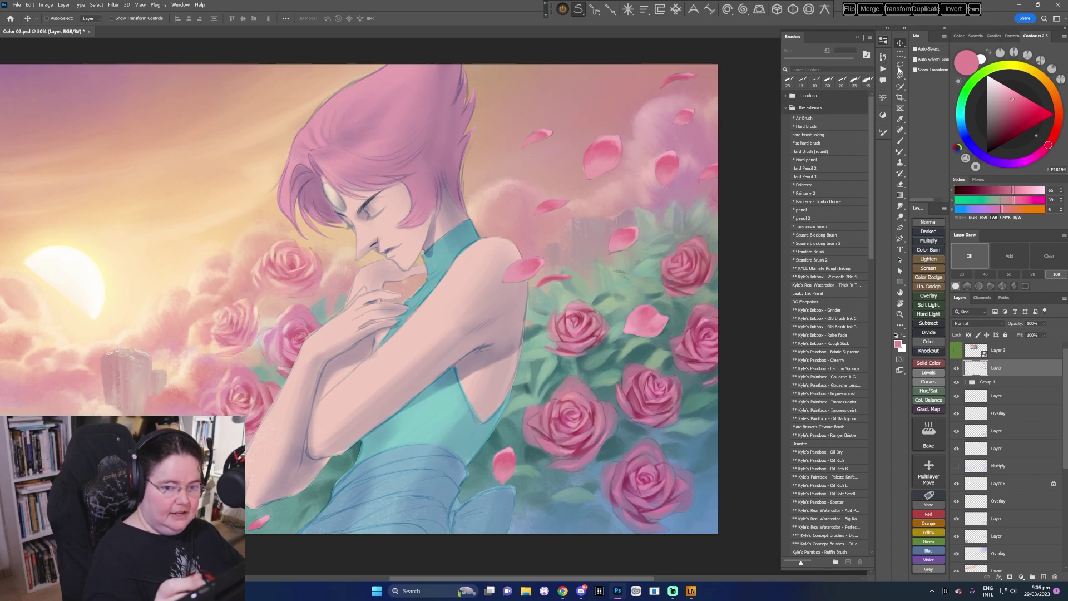
# - Lasso the copied petal beside the hip, rotate it about 20.5 degrees with Free Transform, and deselect it
pyautogui.press('l')
pyautogui.moveTo(509, 434)
pyautogui.mouseDown()
pyautogui.moveTo(484, 485)
pyautogui.moveTo(517, 430)
pyautogui.moveTo(551, 429)
pyautogui.mouseUp()
pyautogui.hotkey('ctrl', 't')
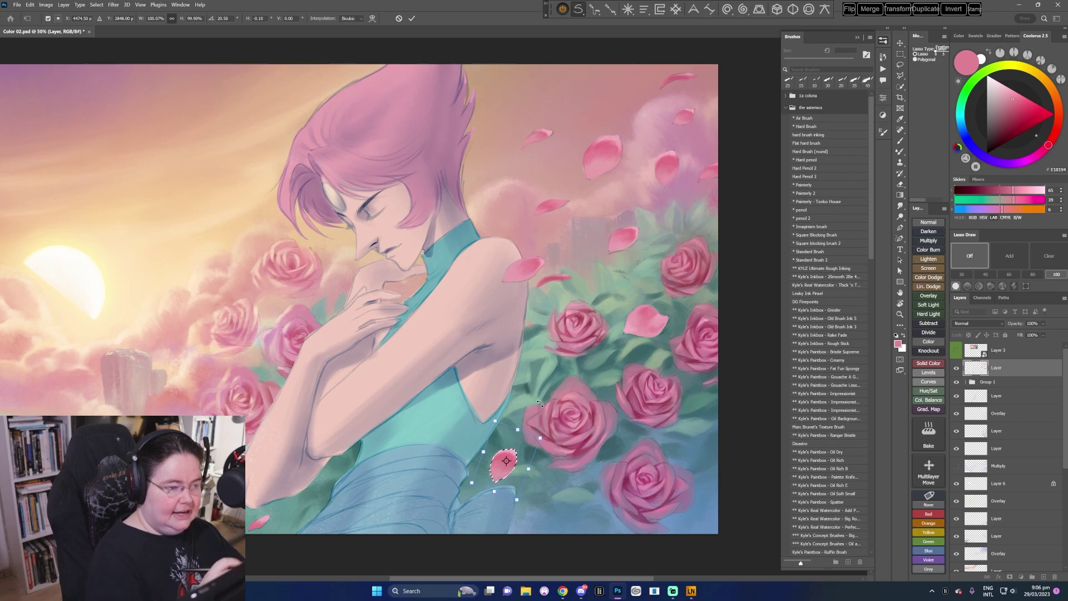
pyautogui.click(411, 18)
pyautogui.hotkey('ctrl', 'd')
# - Touch up the copied petal beside the figure's hip using Square blocking brush 2 and pinks sampled from the petal
pyautogui.click(818, 243)
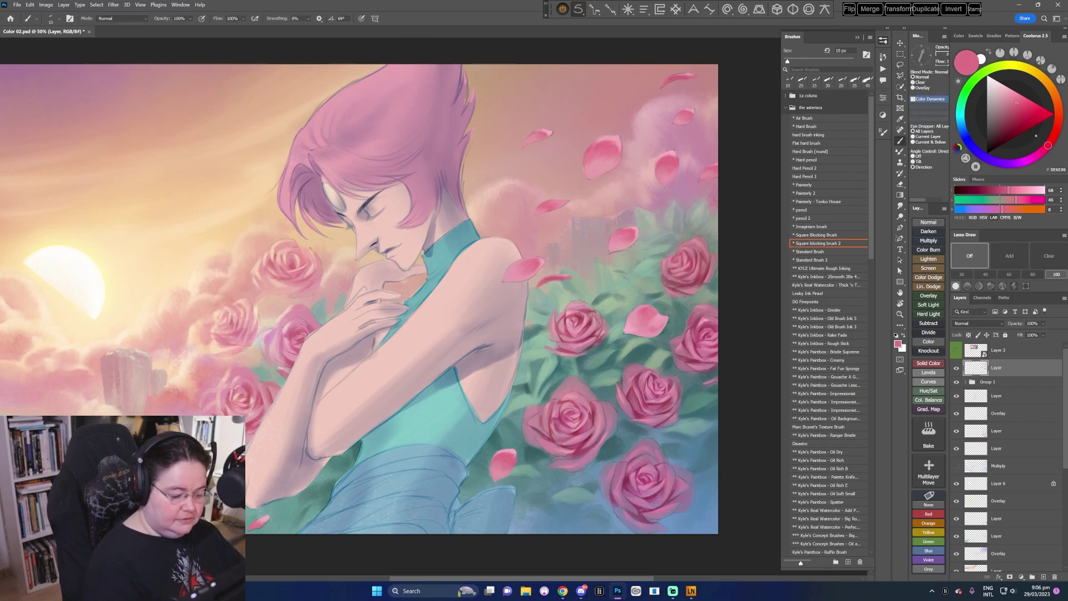
pyautogui.keyDown('alt'); pyautogui.click(512, 447); pyautogui.keyUp('alt')
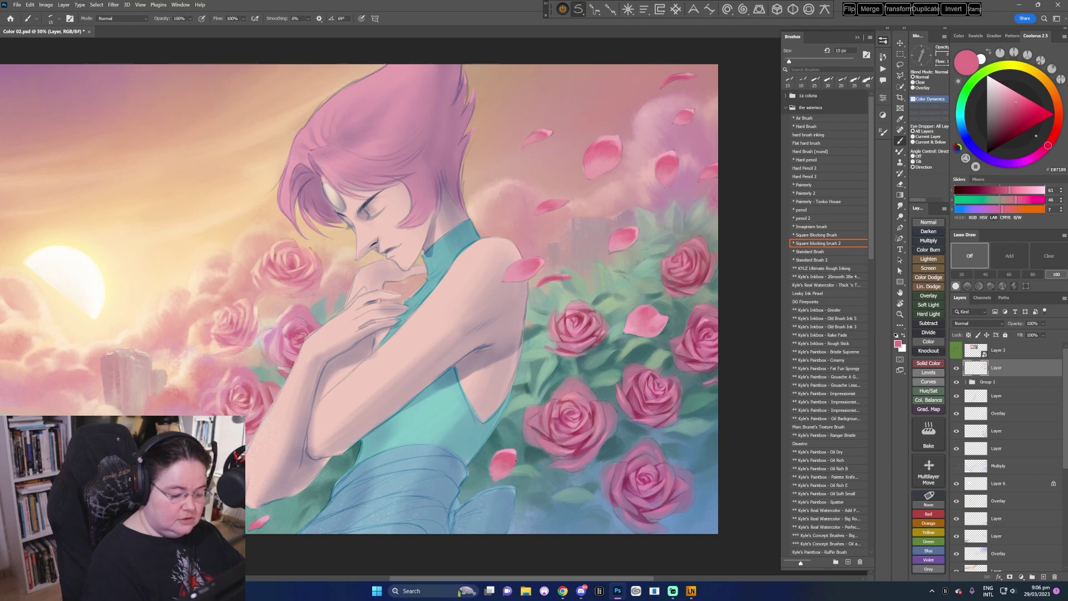
pyautogui.keyDown('alt'); pyautogui.click(495, 478); pyautogui.keyUp('alt')
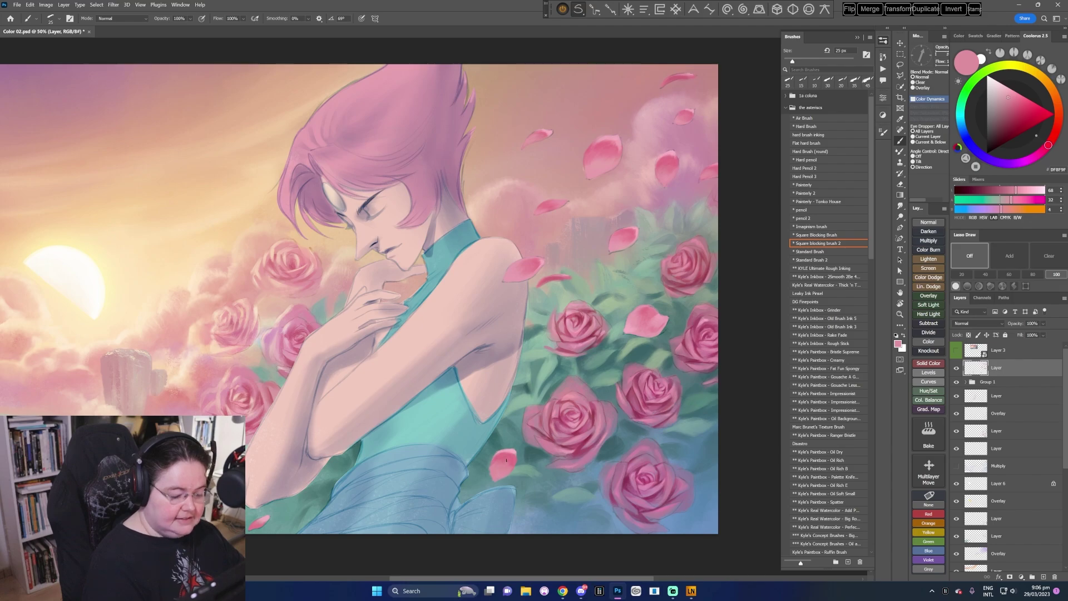
pyautogui.keyDown('alt'); pyautogui.click(508, 460); pyautogui.keyUp('alt')
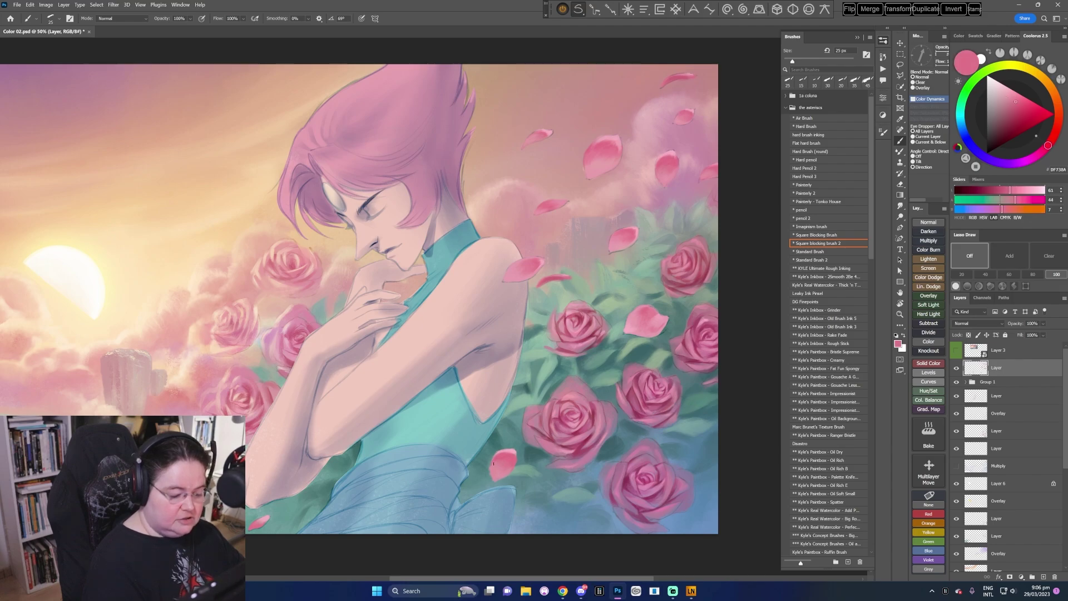
pyautogui.keyDown('alt'); pyautogui.click(491, 470); pyautogui.keyUp('alt')
pyautogui.keyDown('alt'); pyautogui.click(491, 471); pyautogui.keyUp('alt')
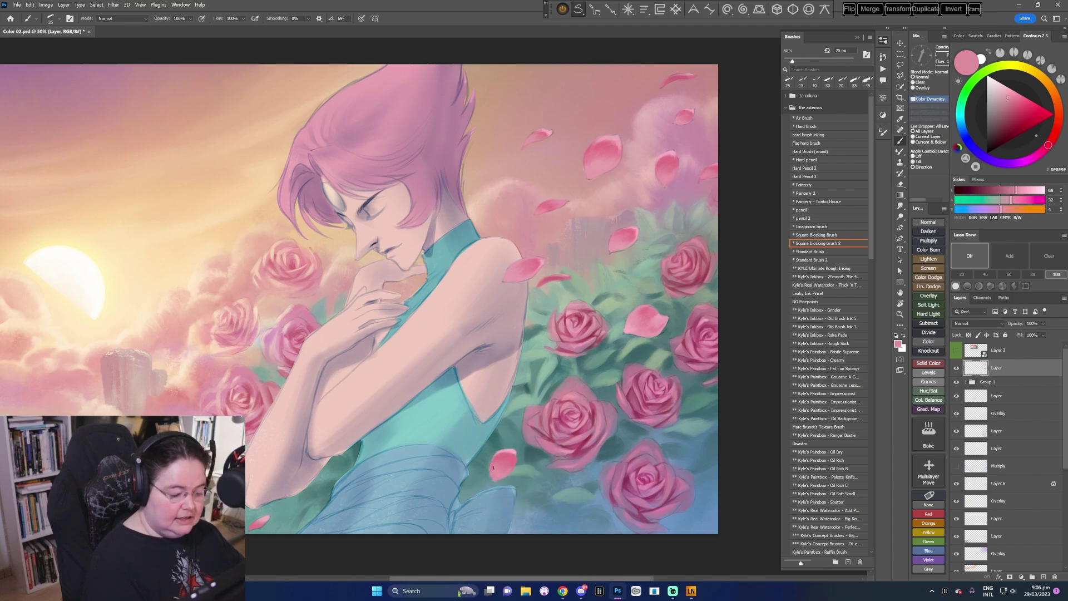
pyautogui.keyDown('alt'); pyautogui.click(515, 448); pyautogui.keyUp('alt')
pyautogui.press('[')
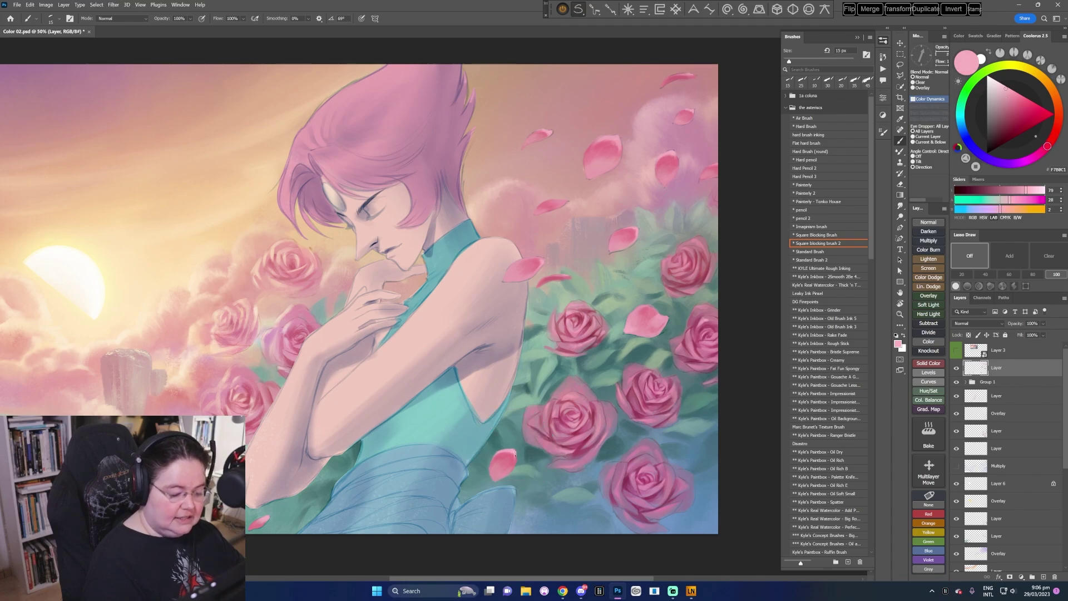
pyautogui.keyDown('alt'); pyautogui.click(515, 449); pyautogui.keyUp('alt')
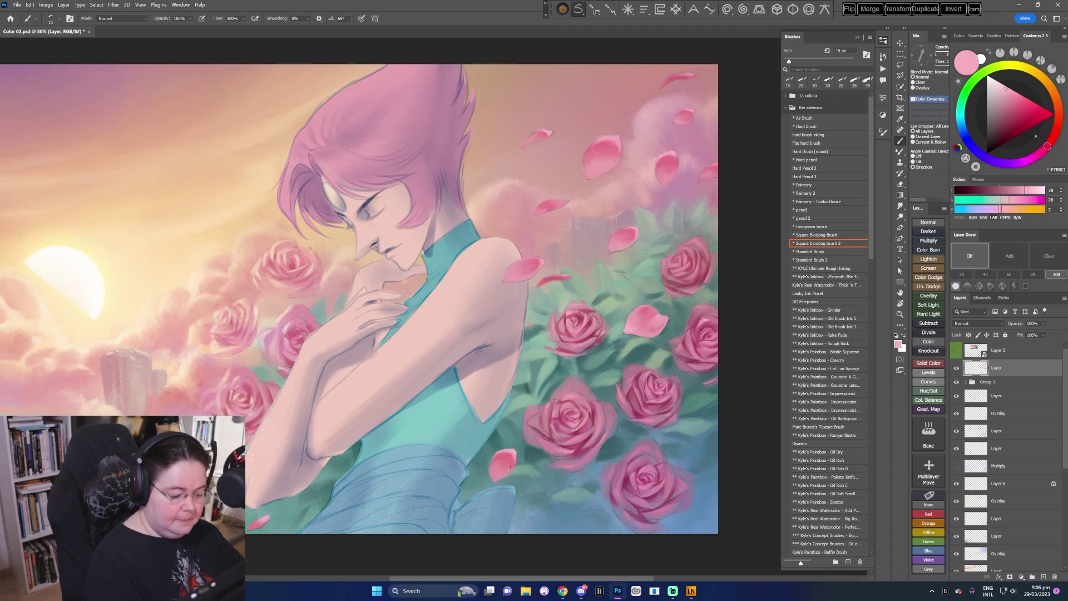
# - Lasso the slim petal above the figure's shoulder, place a copy over the edge of the lower rose, and deselect it
pyautogui.press('l')
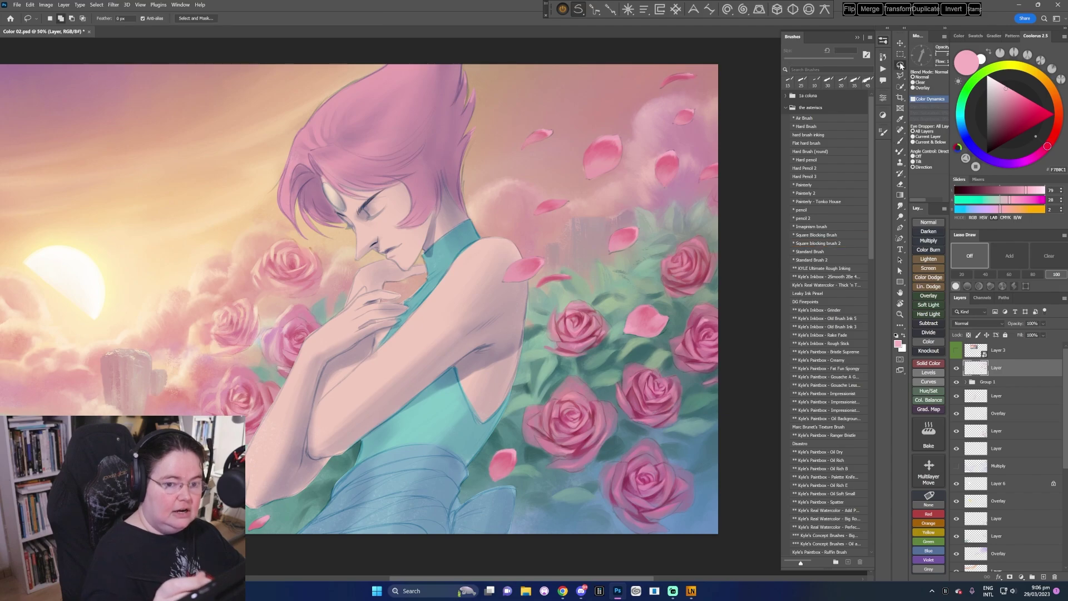
pyautogui.moveTo(599, 331); pyautogui.dragTo(601, 321)
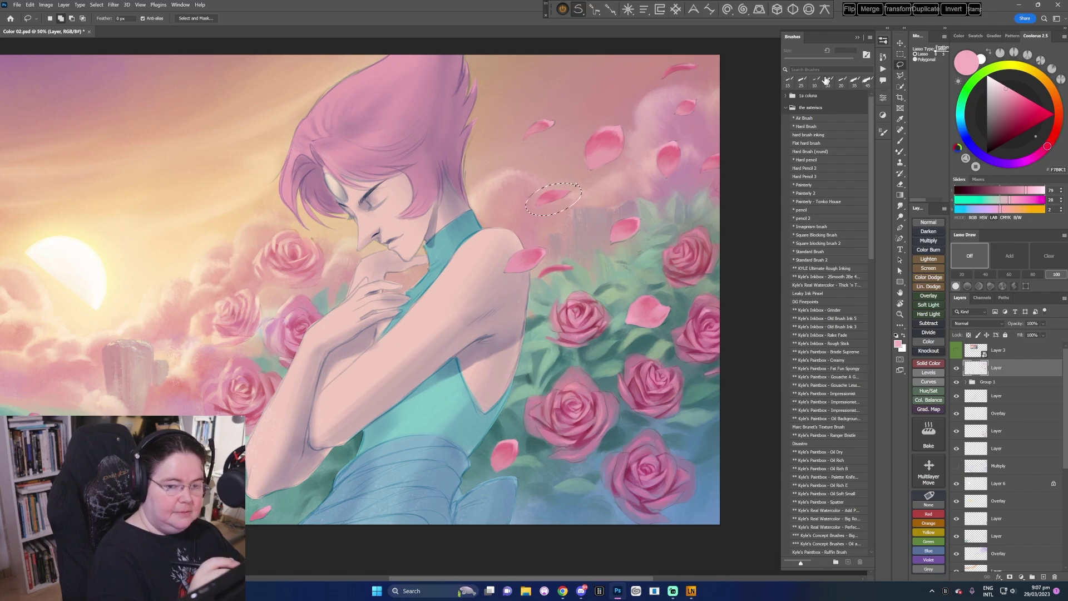
pyautogui.press('v')
pyautogui.moveTo(619, 287); pyautogui.dragTo(713, 405)
pyautogui.hotkey('ctrl', 'd')
# - Lasso the copied slim petal on the lower rose and rotate it about 21 degrees with Free Transform
pyautogui.moveTo(623, 453); pyautogui.dragTo(615, 448)
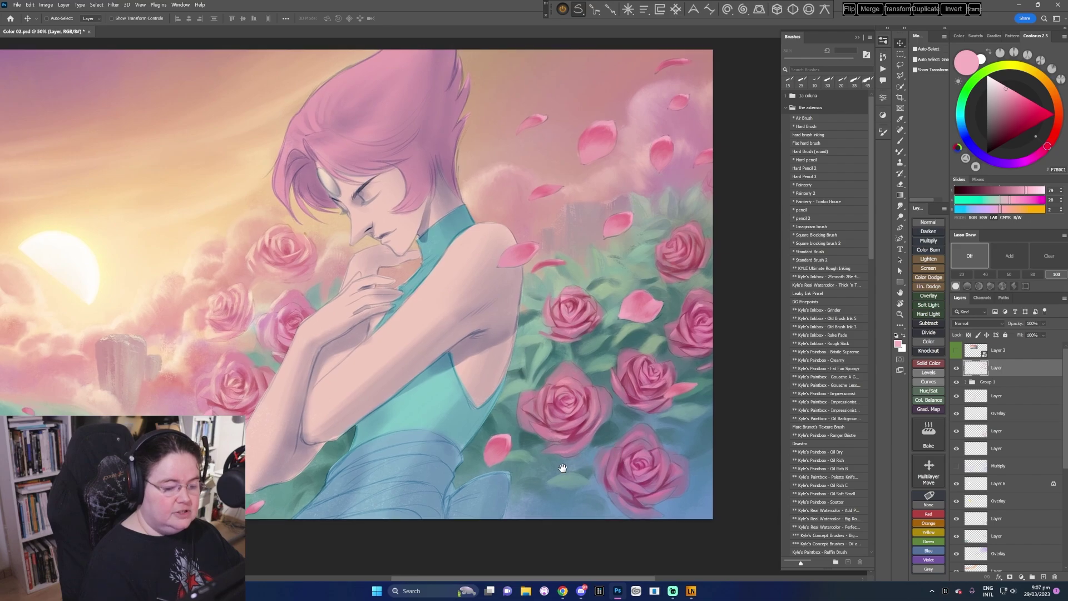
pyautogui.hscroll(-2, 566, 465)
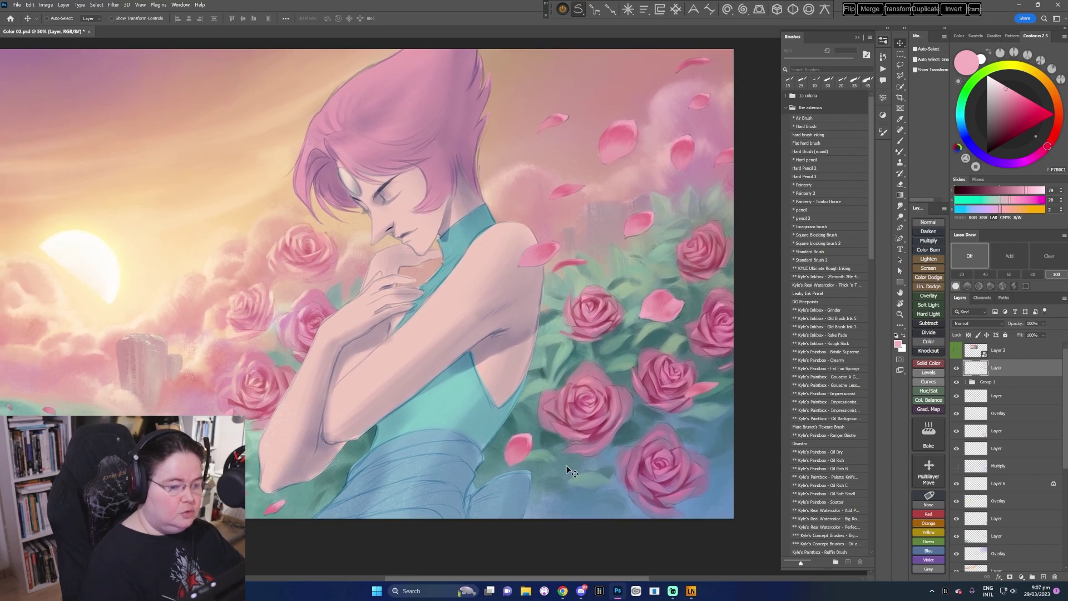
pyautogui.click(900, 64)
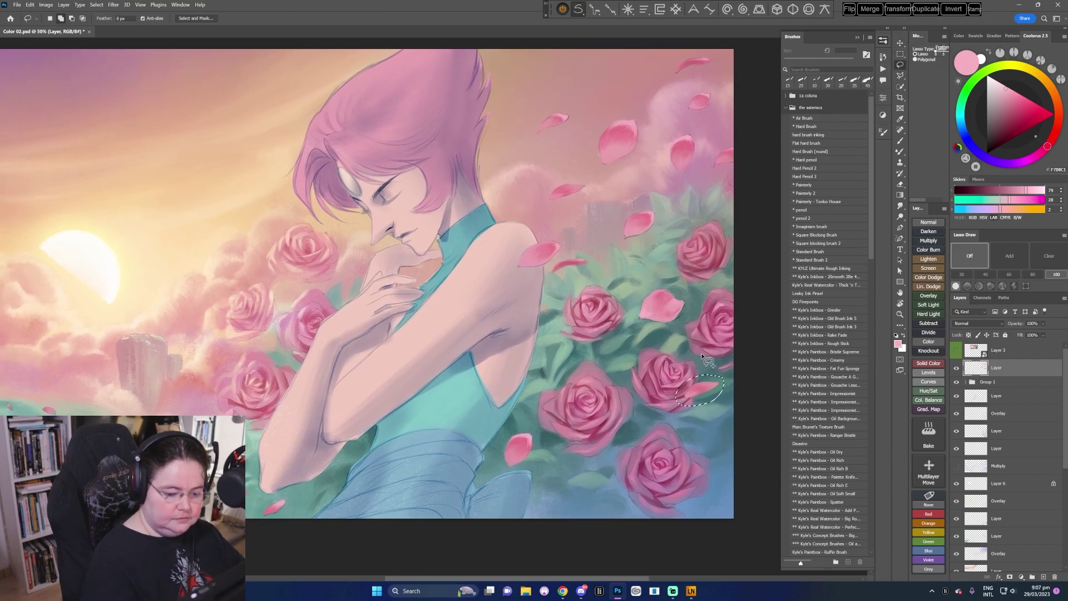
pyautogui.hotkey('ctrl', 't')
pyautogui.moveTo(723, 361); pyautogui.dragTo(731, 373)
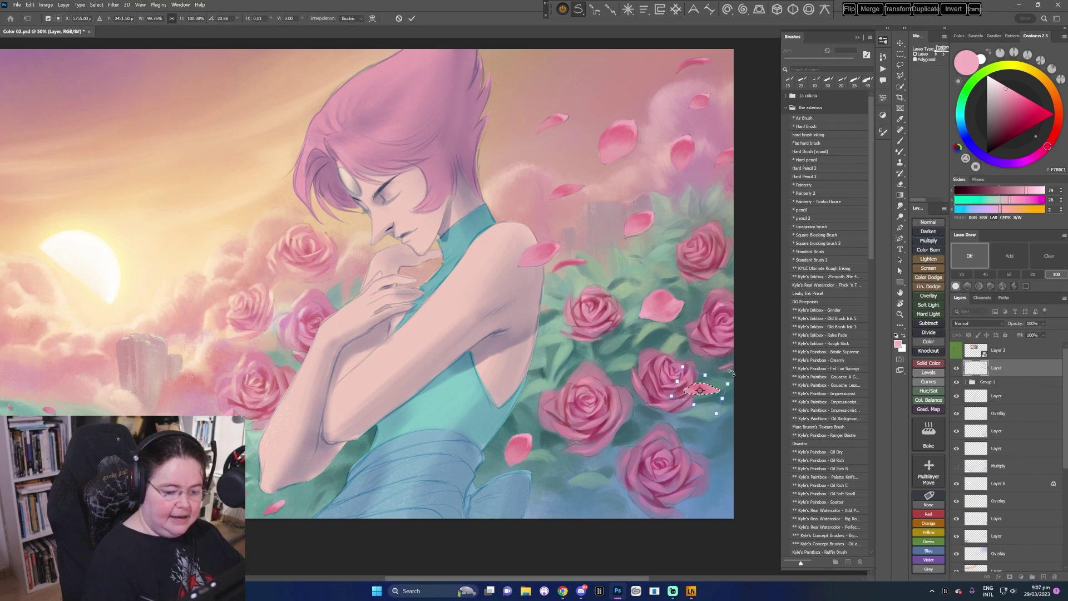
pyautogui.click(412, 19)
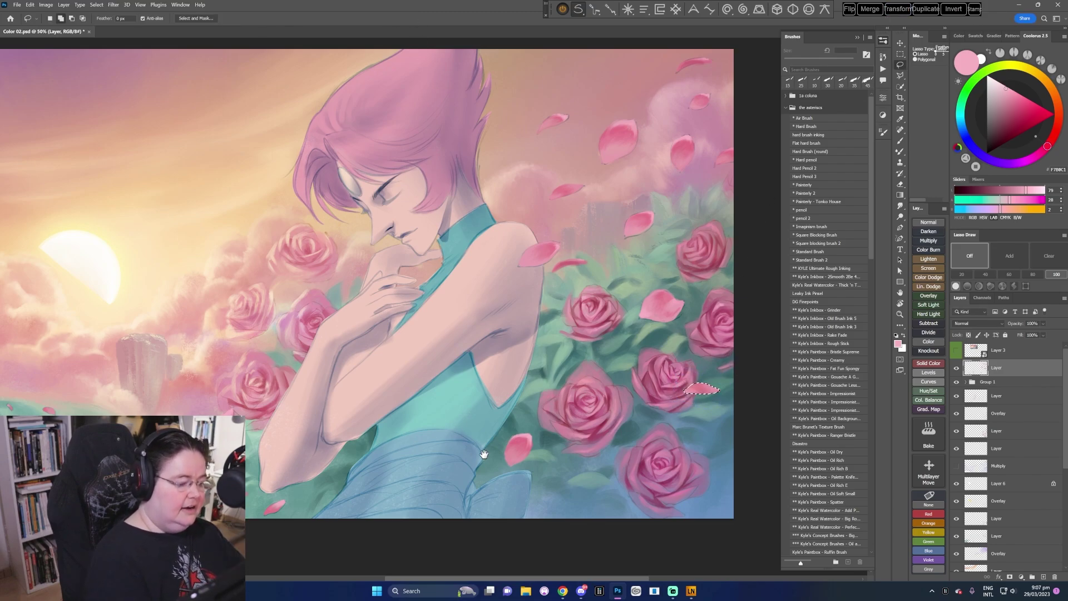
# - Review the whole illustration with its added petals, and toggle Group 1's visibility to check what it contributes
pyautogui.hscroll(-2, 482, 467)
pyautogui.hscroll(-1, 500, 484)
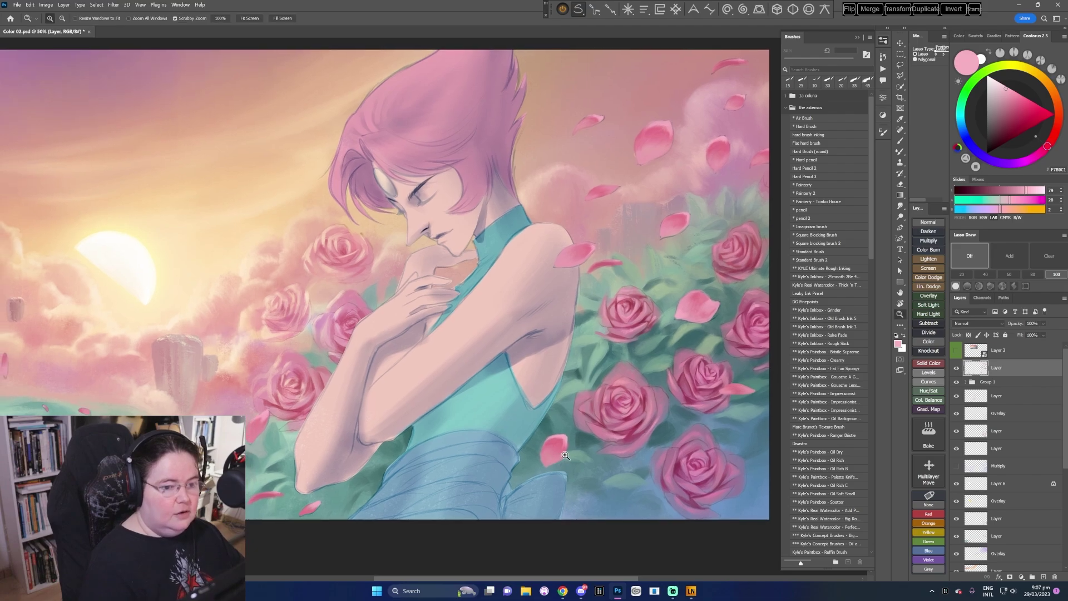
pyautogui.scroll(-3, 557, 468)
pyautogui.moveTo(558, 467); pyautogui.dragTo(587, 454)
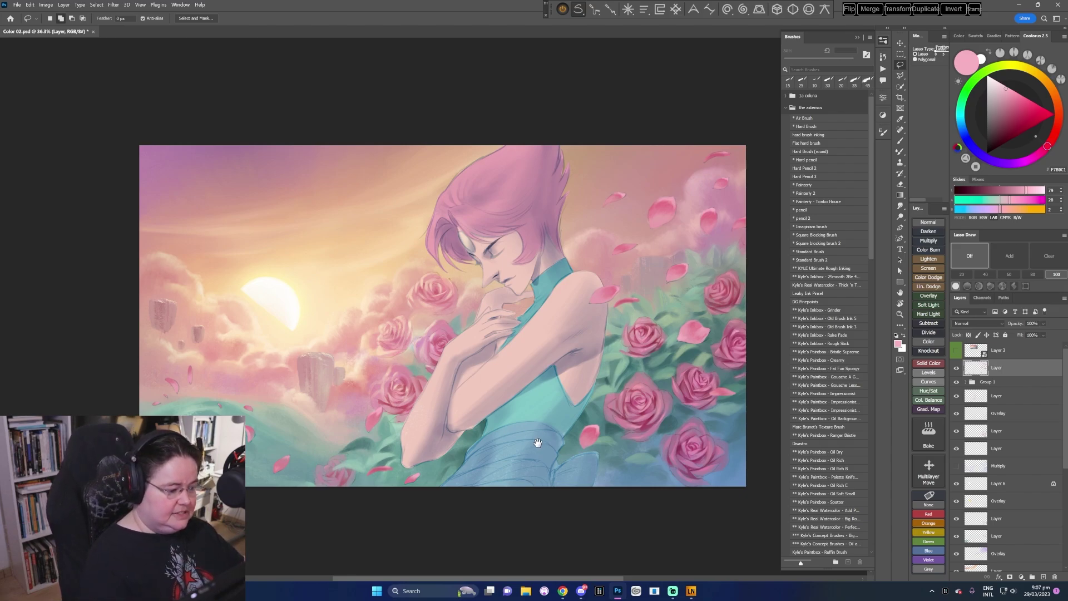
pyautogui.scroll(3, 537, 443)
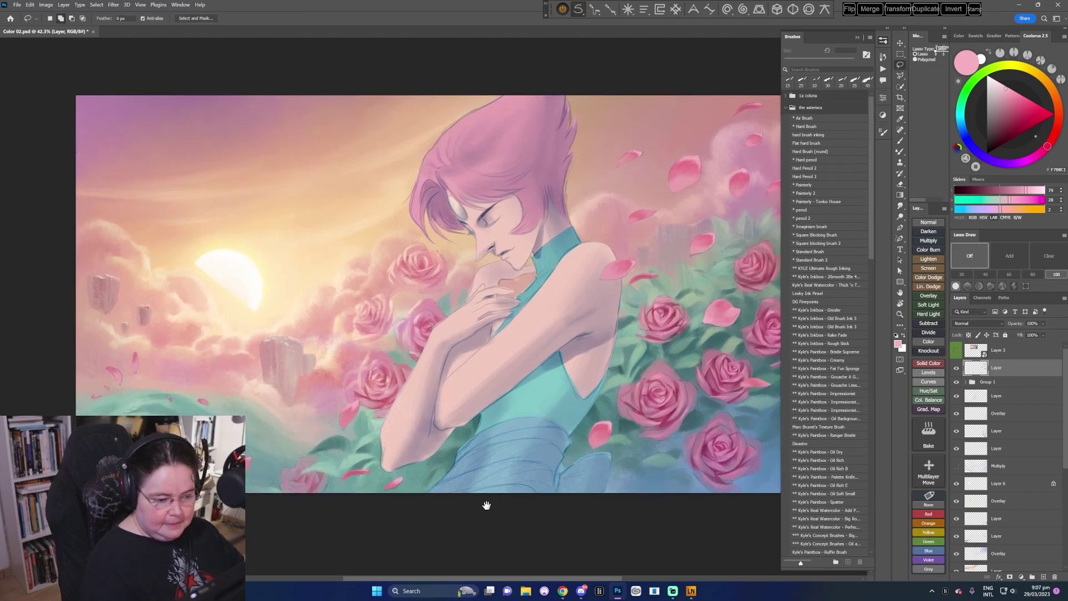
pyautogui.moveTo(486, 505); pyautogui.dragTo(479, 503)
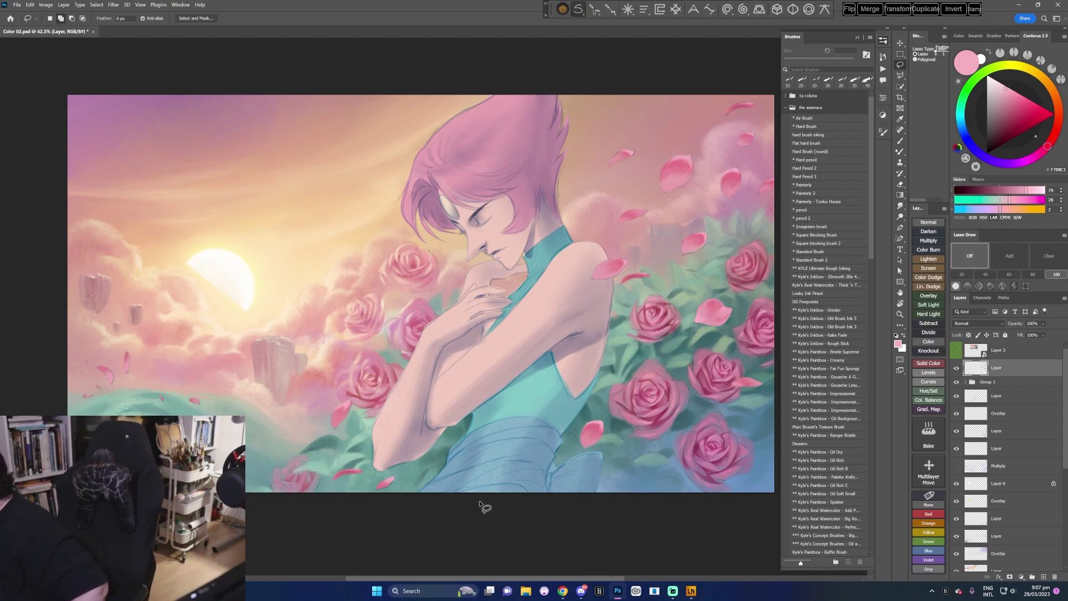
pyautogui.click(957, 382)
pyautogui.click(958, 382)
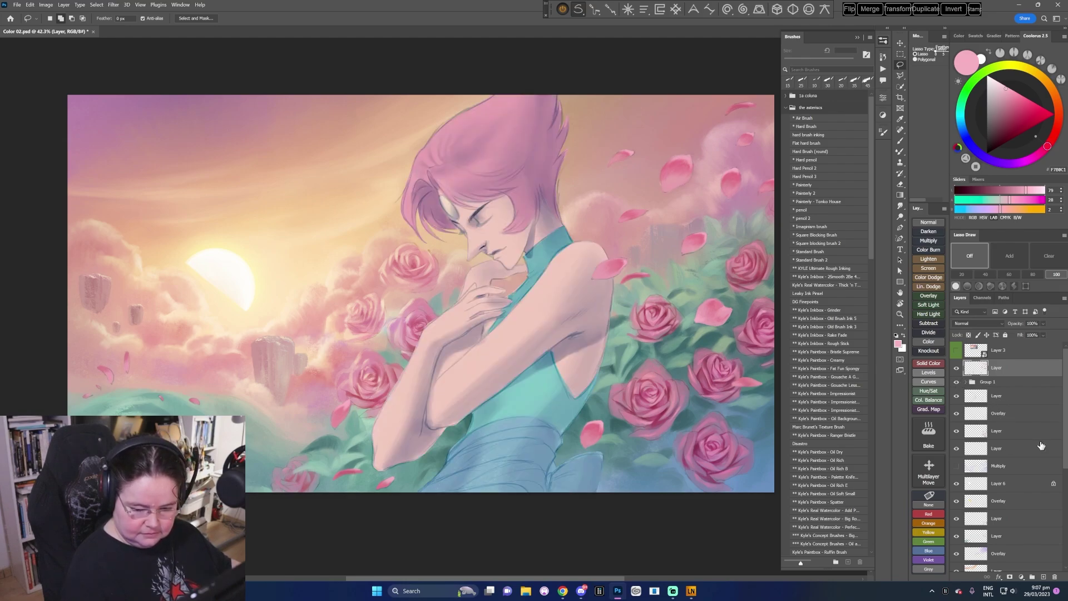
# - Toggle the lower Multiply layer, the cloud layer beneath it and the sky background layer off and on to examine each one's content
pyautogui.scroll(-5, 1032, 490)
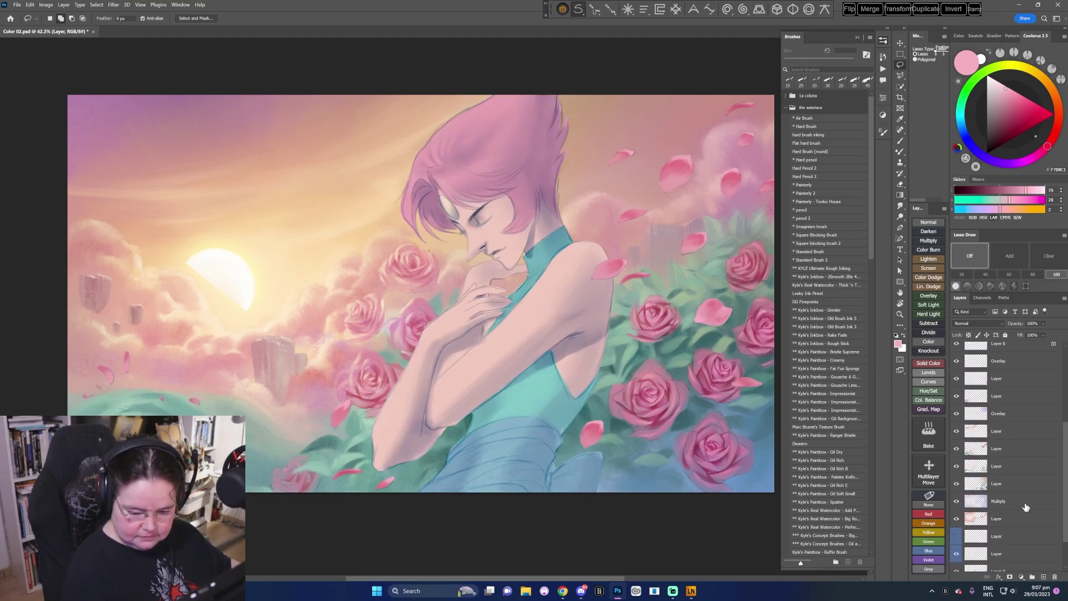
pyautogui.click(956, 502)
pyautogui.click(957, 502)
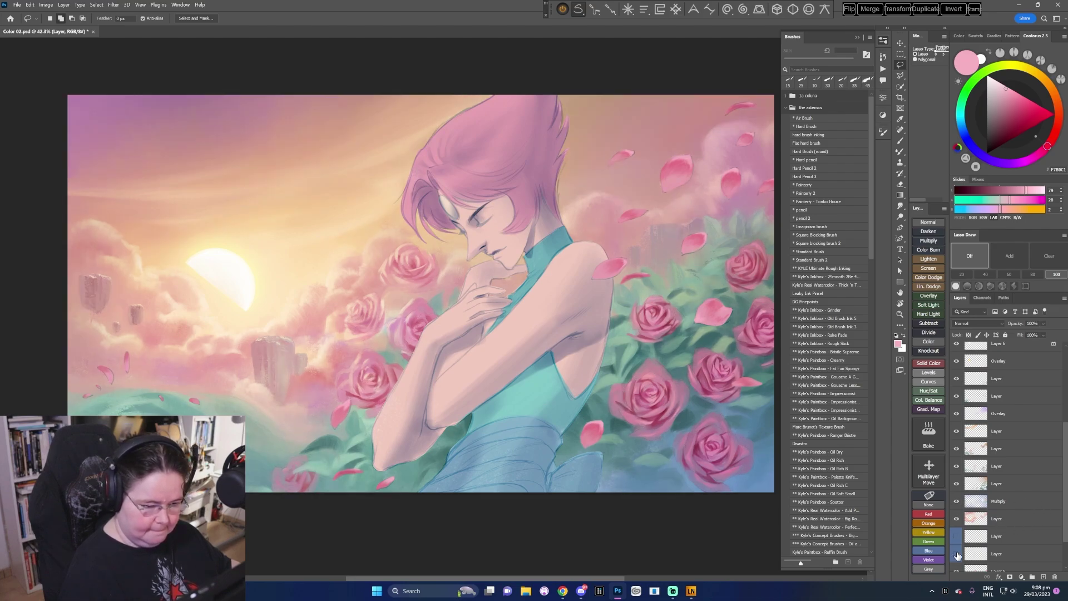
pyautogui.scroll(-2, 1066, 543)
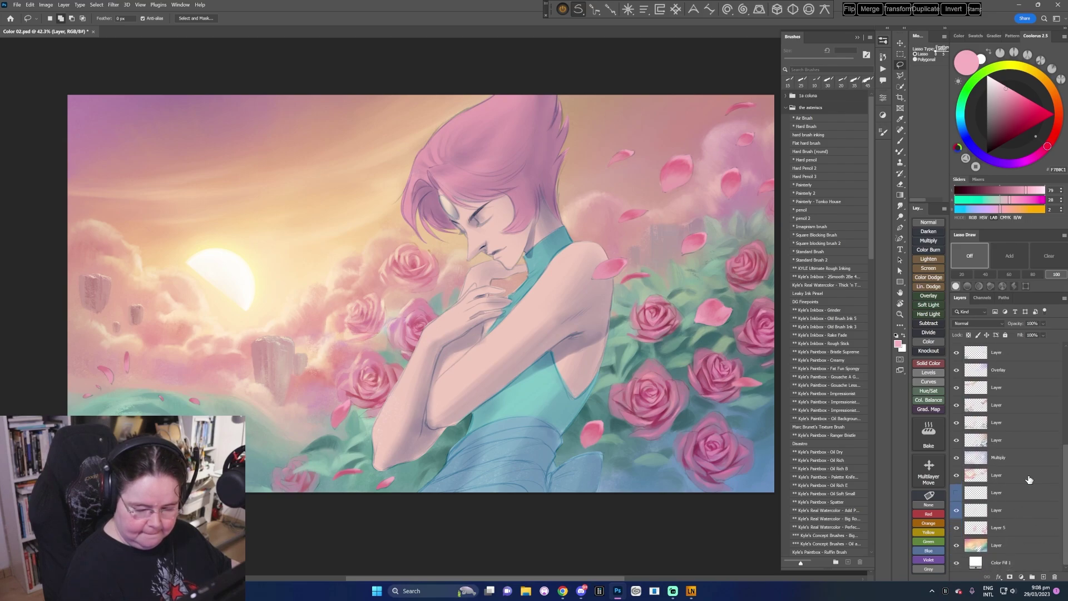
pyautogui.click(957, 458)
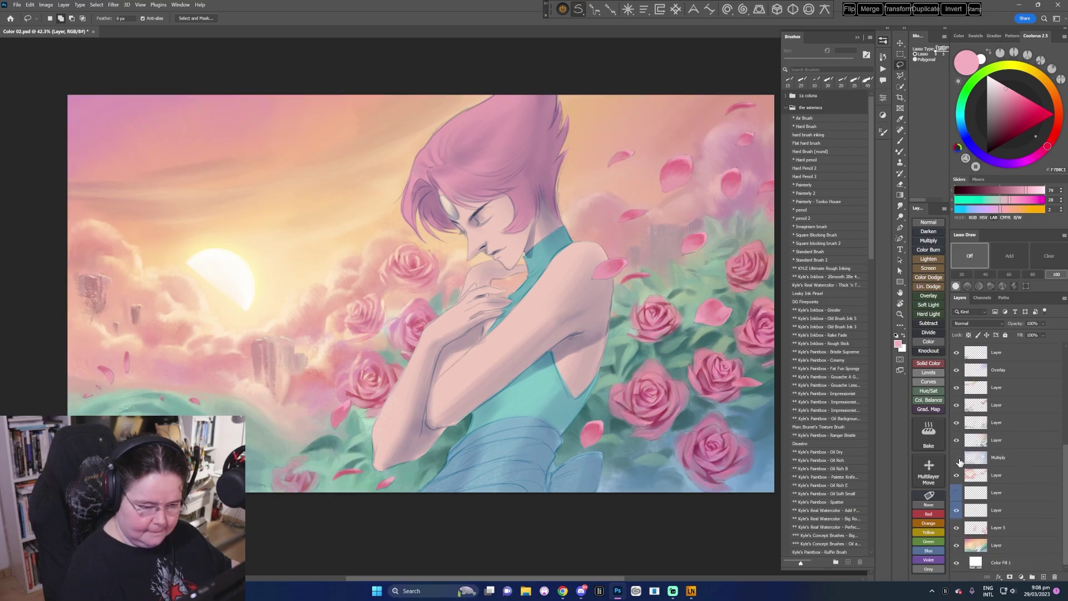
pyautogui.click(957, 458)
pyautogui.click(957, 475)
pyautogui.click(957, 475)
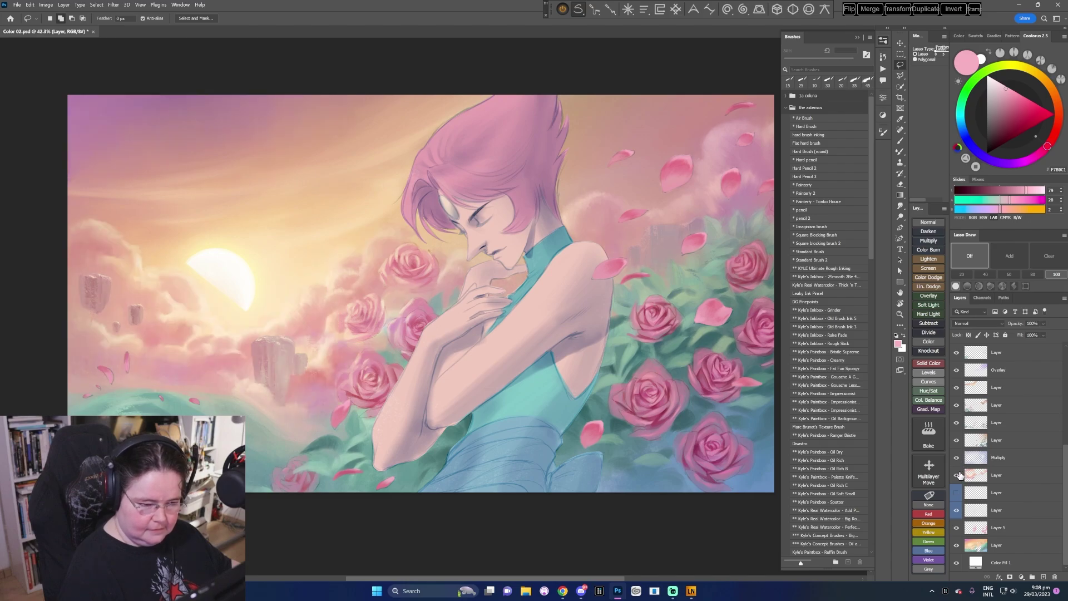
pyautogui.click(957, 545)
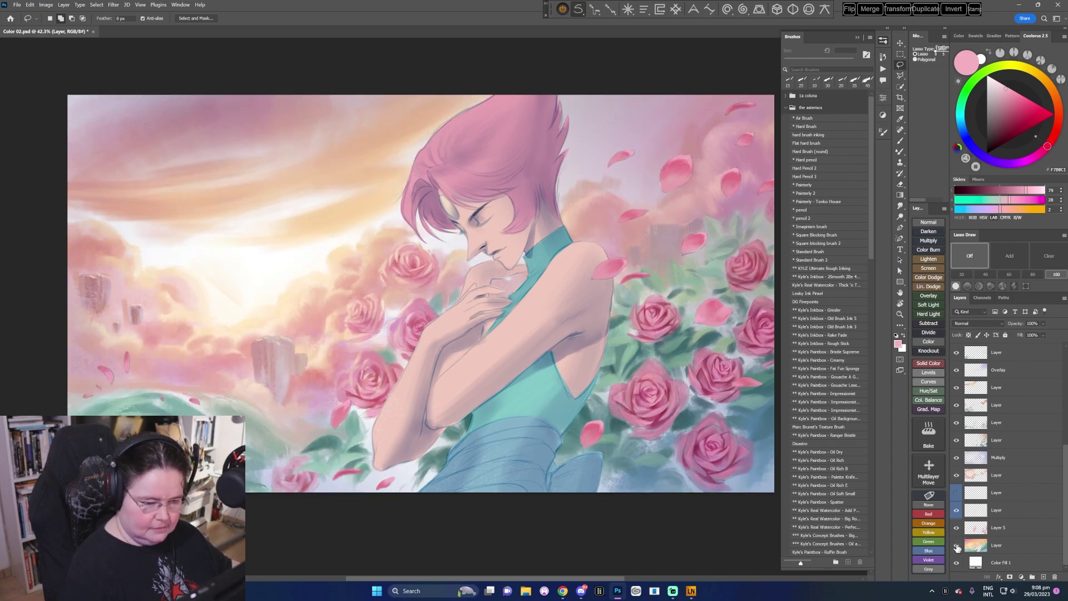
pyautogui.click(956, 545)
pyautogui.scroll(5, 1065, 509)
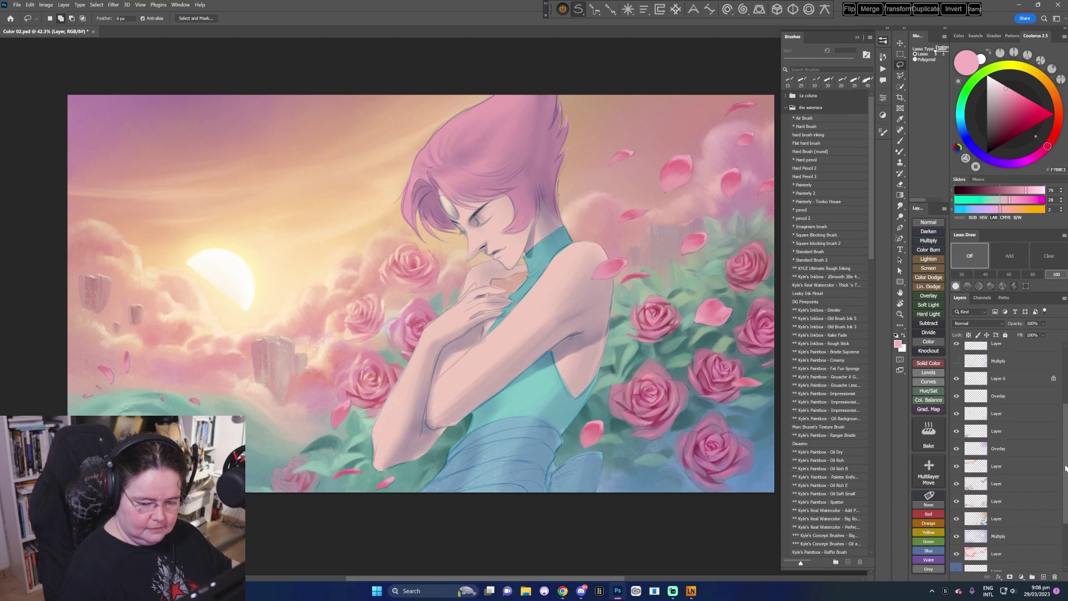
# - Toggle the upper unnamed layers, including the rose shading and the one directly below Group 1, to identify what each contains
pyautogui.click(957, 432)
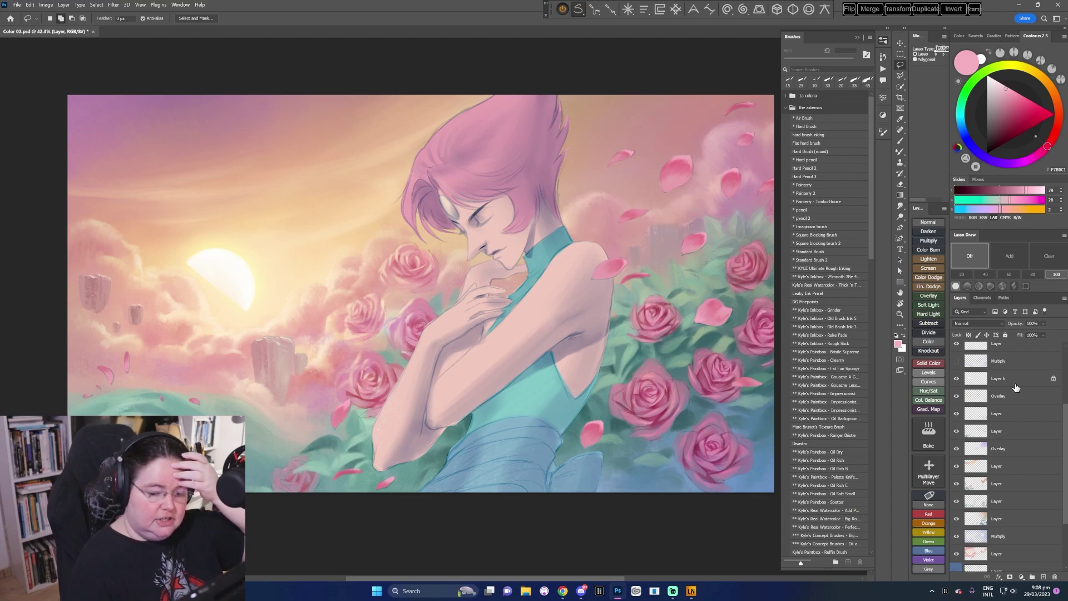
pyautogui.scroll(3, 1008, 400)
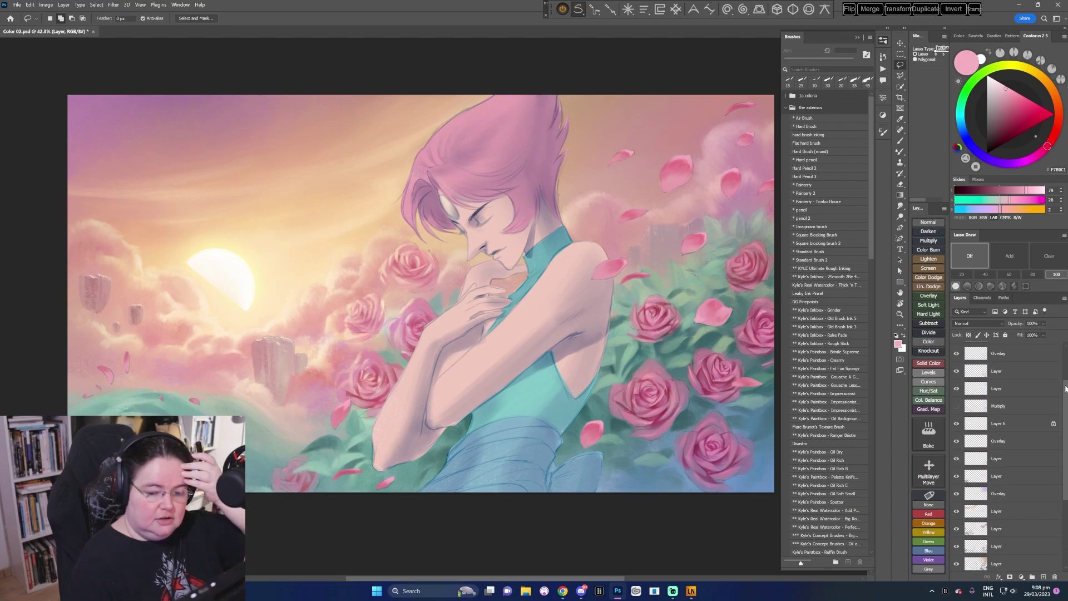
pyautogui.click(958, 432)
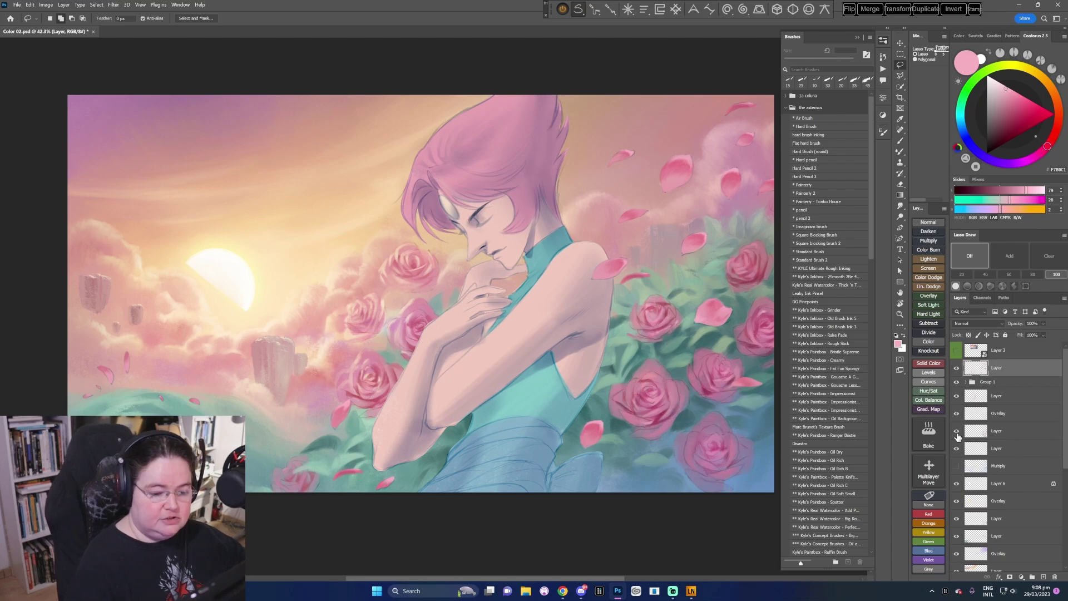
pyautogui.click(958, 435)
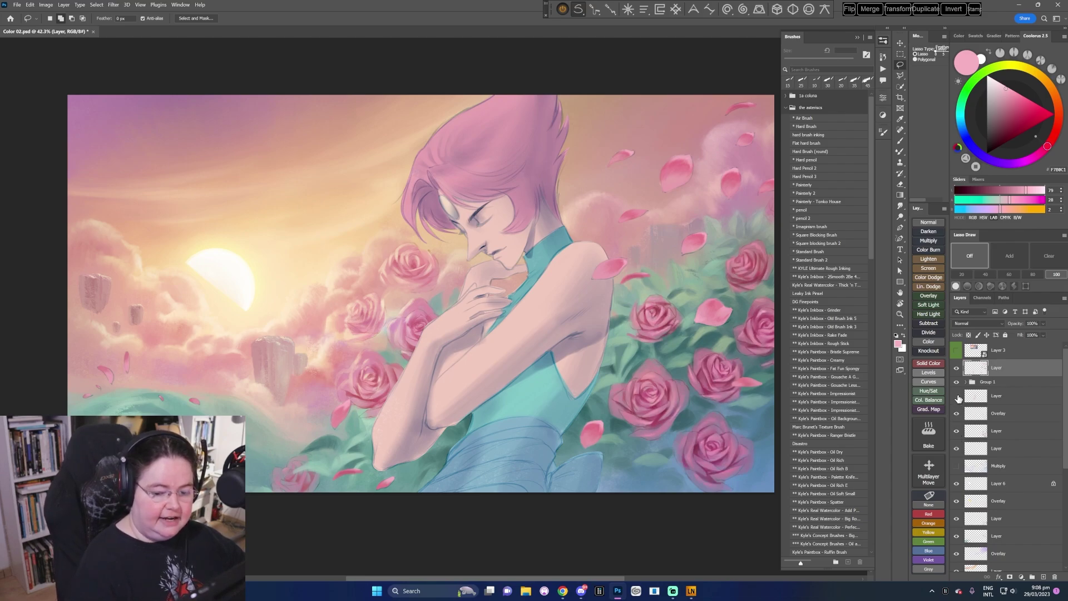
pyautogui.click(957, 397)
pyautogui.click(957, 396)
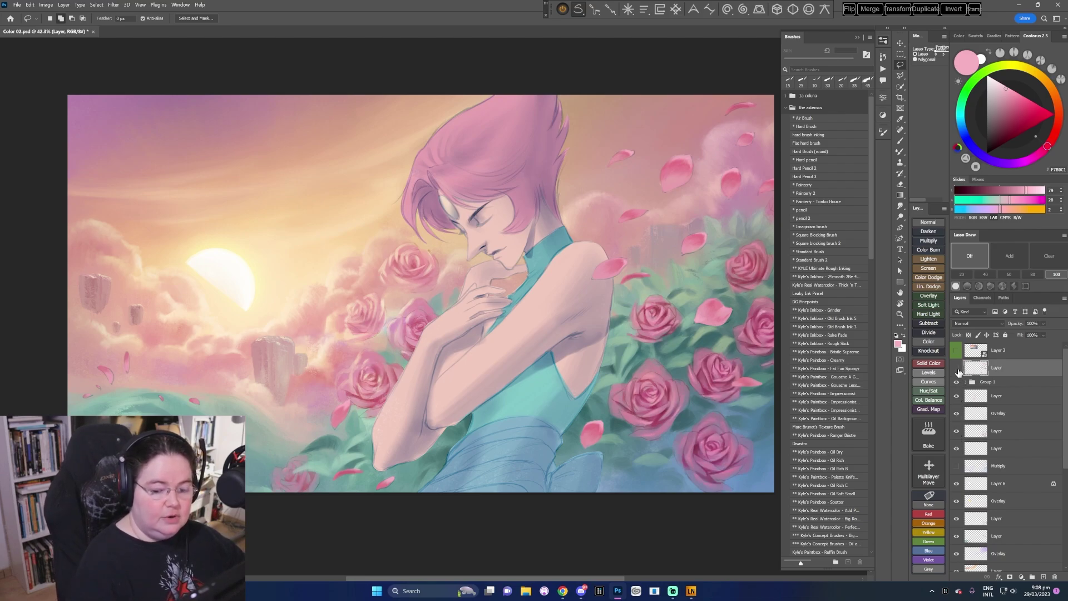
# - Hide the petal layer above Group 1, then toggle the lowest layers up to the Multiply layer to examine each one's content
pyautogui.click(957, 369)
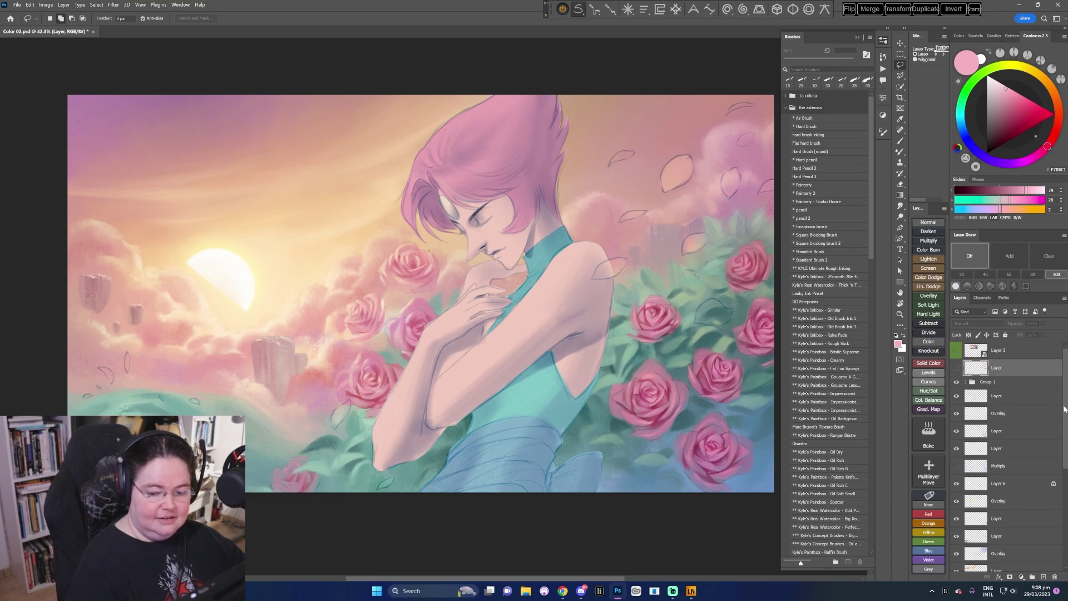
pyautogui.moveTo(1064, 412); pyautogui.dragTo(1064, 513)
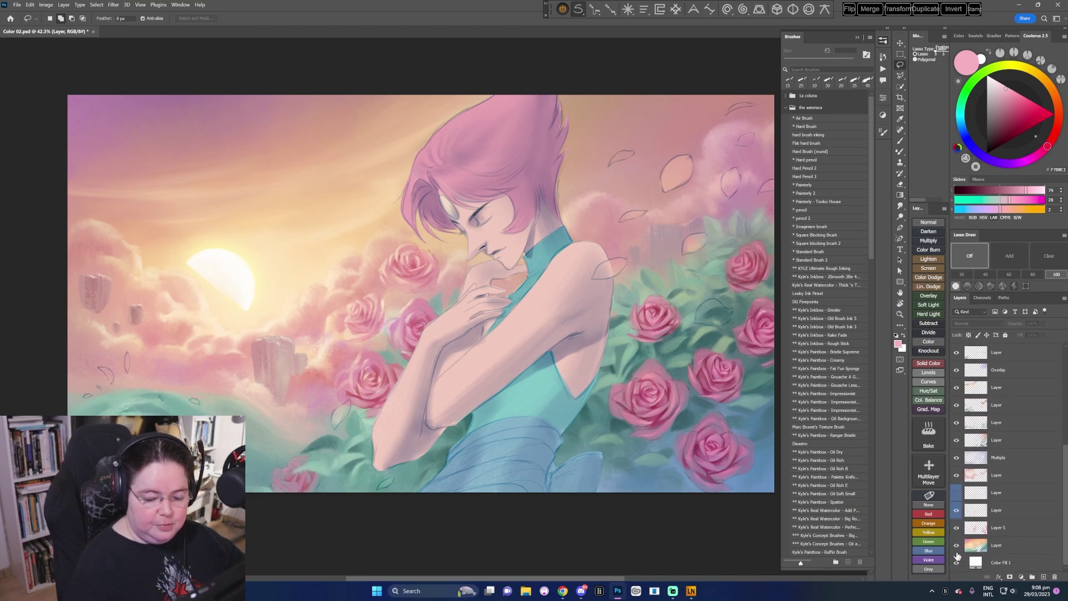
pyautogui.click(958, 528)
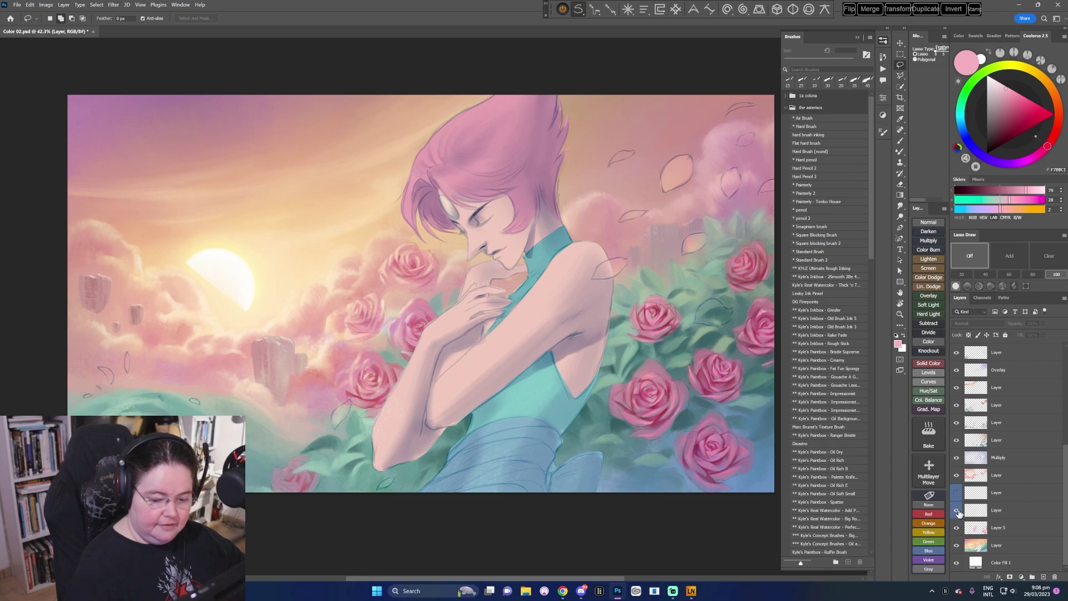
pyautogui.click(958, 492)
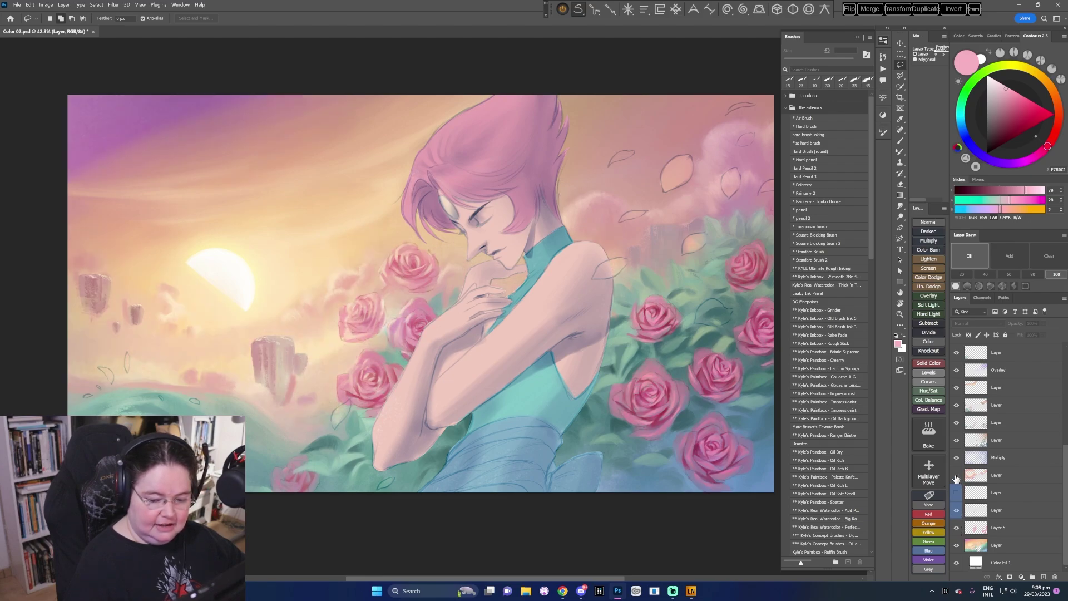
pyautogui.click(958, 493)
pyautogui.click(958, 493)
pyautogui.click(956, 458)
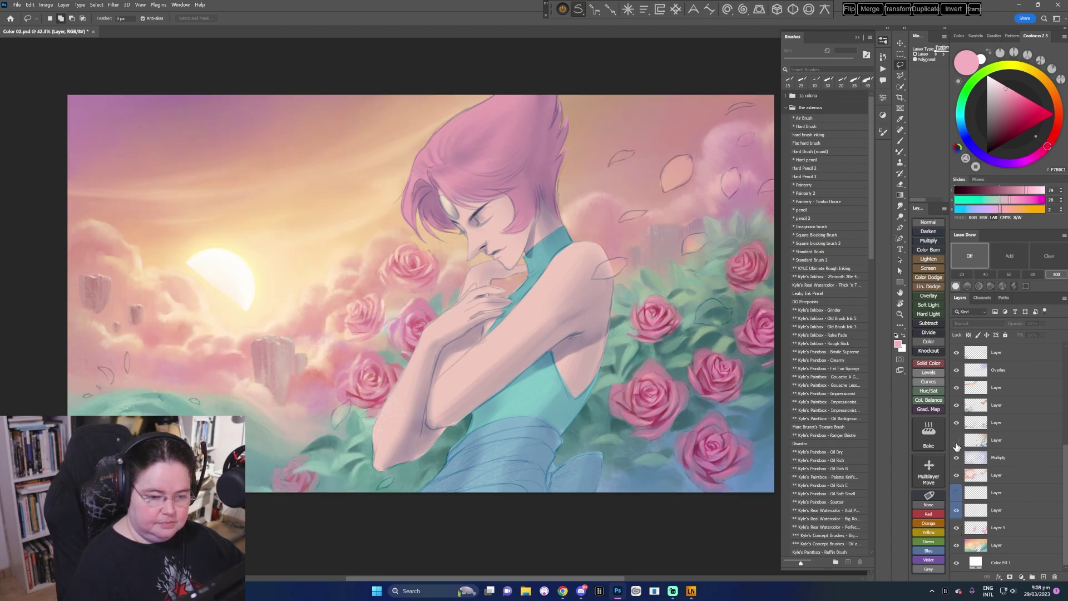
# - Toggle the four unnamed layers directly above the lower Multiply layer off and on to identify what each one contains
pyautogui.click(957, 443)
pyautogui.click(957, 443)
pyautogui.click(956, 426)
pyautogui.click(956, 426)
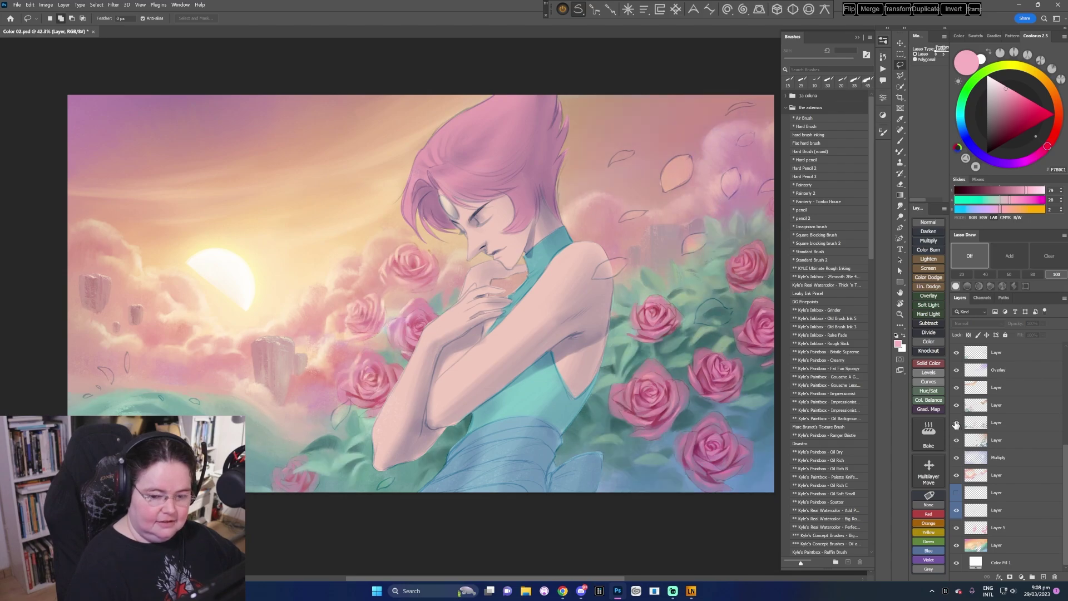
pyautogui.click(956, 407)
pyautogui.click(956, 407)
pyautogui.click(956, 389)
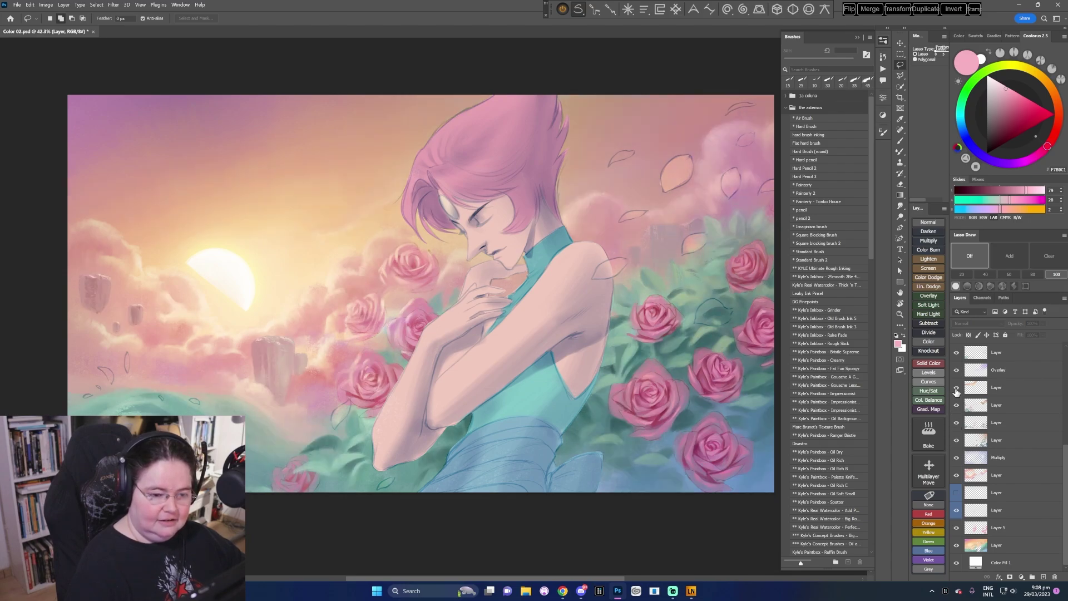
pyautogui.click(957, 389)
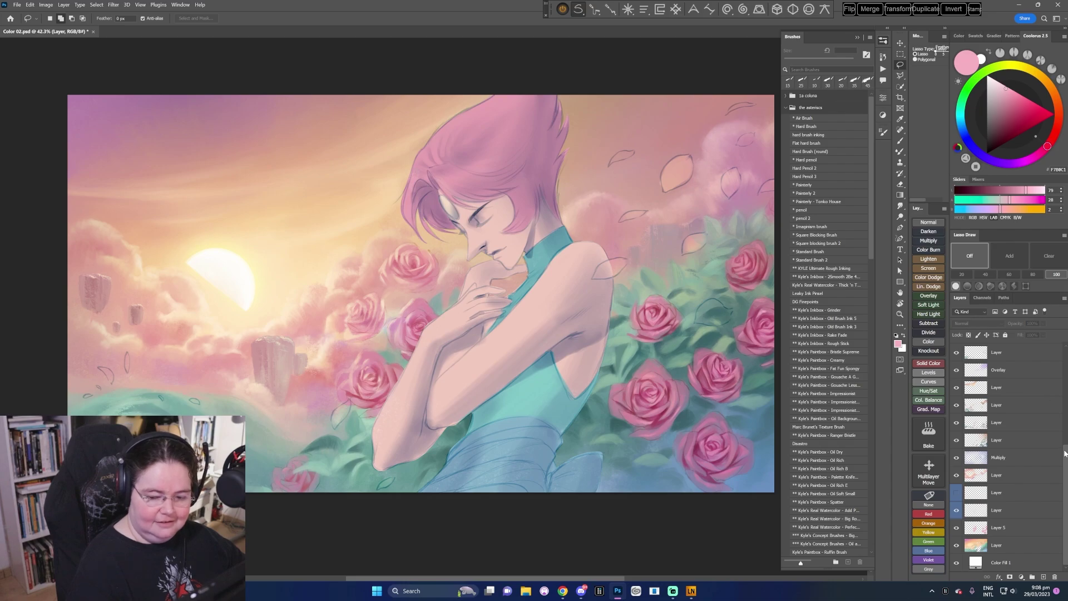
# - Toggle the unnamed layers in the middle of the stack, the Overlay layer above them and Layer 6 to check their content
pyautogui.scroll(3, 1041, 406)
pyautogui.click(956, 426)
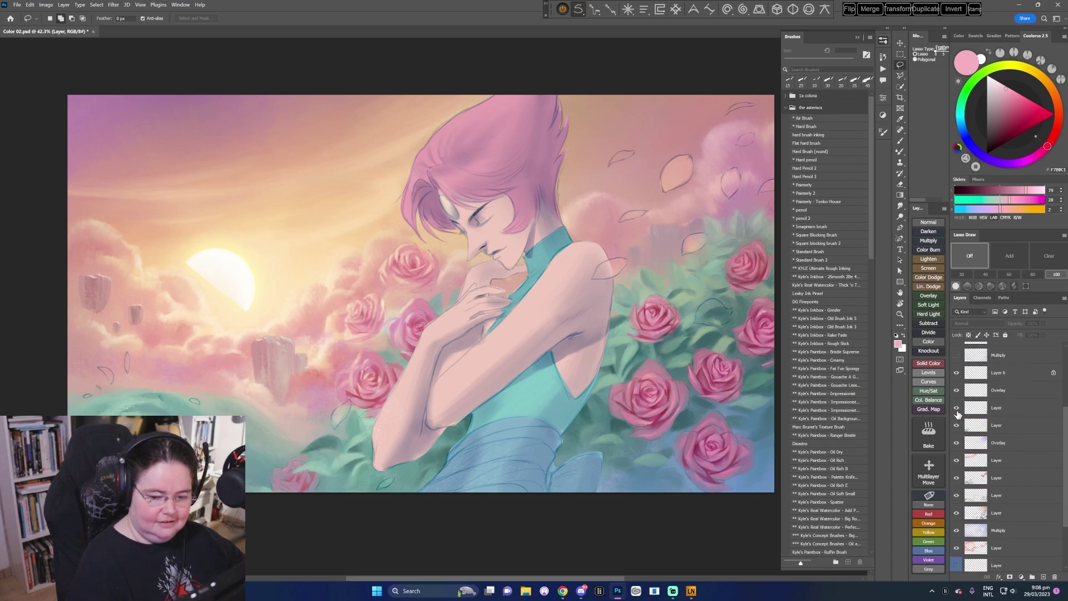
pyautogui.click(957, 407)
pyautogui.click(956, 407)
pyautogui.click(956, 390)
pyautogui.click(956, 390)
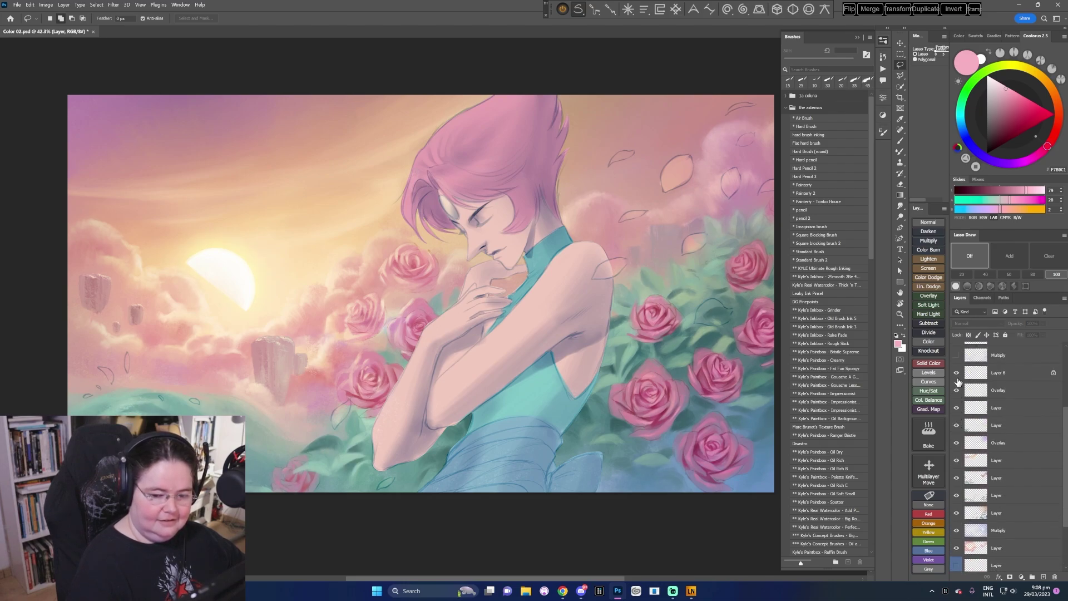
pyautogui.click(957, 373)
pyautogui.click(957, 372)
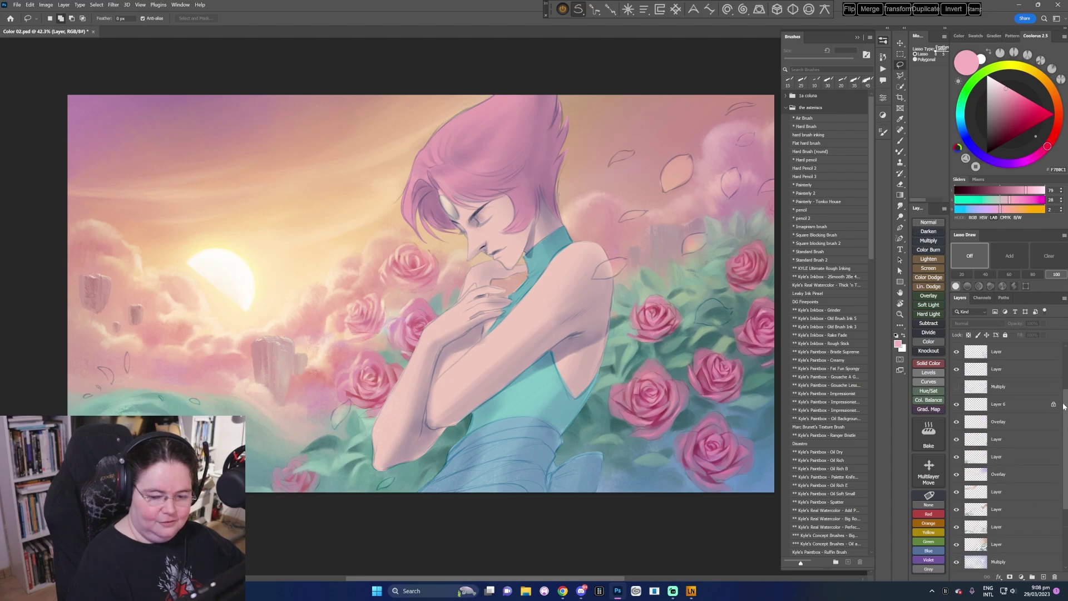
# - Toggle the unnamed layers just beneath Group 1, and Group 1 itself, off and on to compare their contributions
pyautogui.scroll(5, 1046, 429)
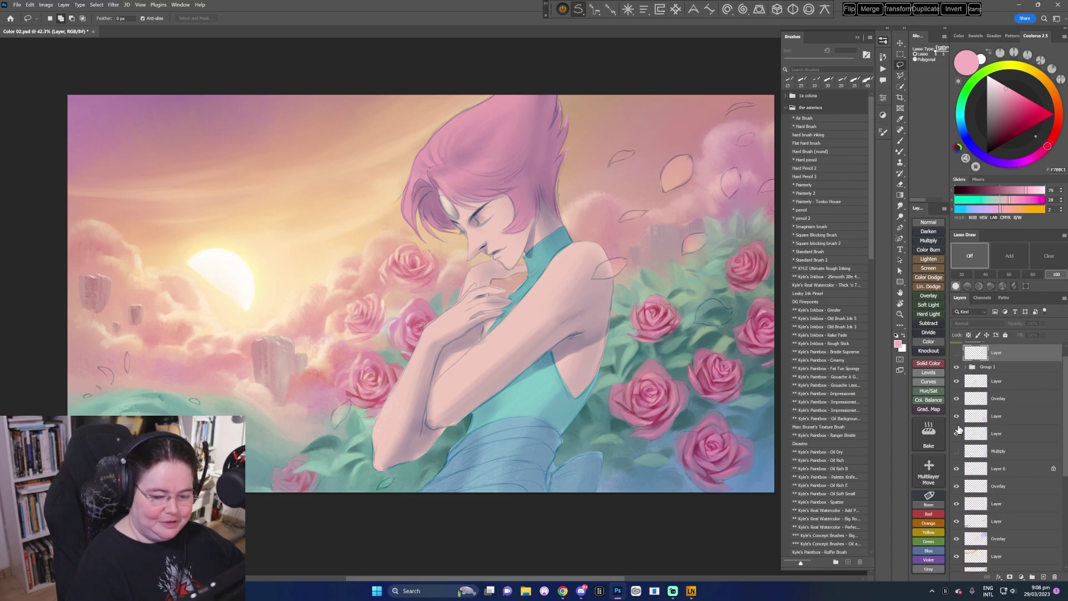
pyautogui.click(956, 417)
pyautogui.click(957, 416)
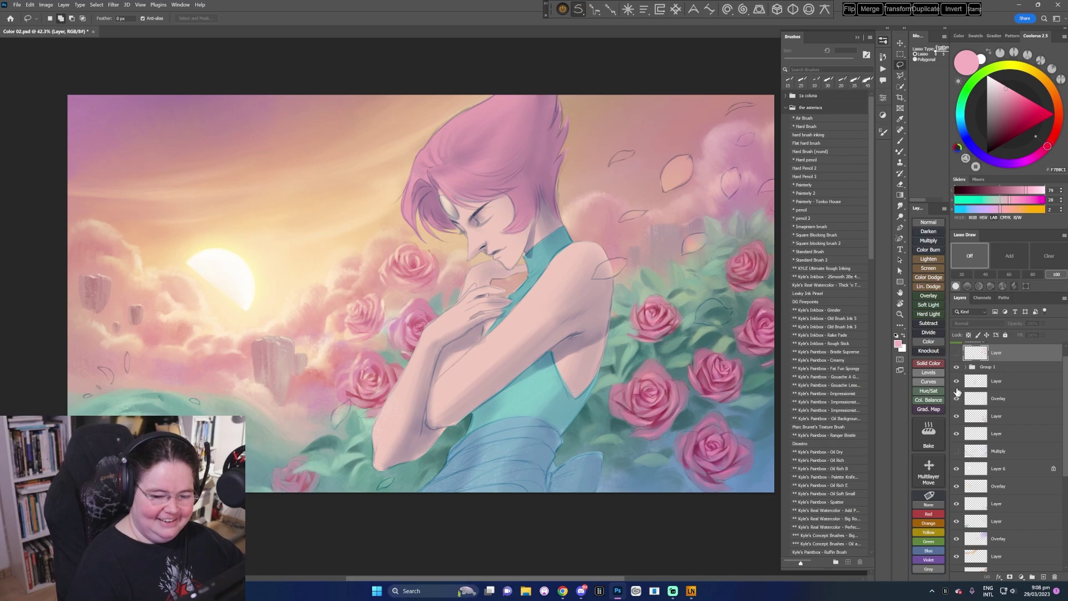
pyautogui.click(957, 381)
pyautogui.click(957, 381)
pyautogui.click(957, 367)
pyautogui.click(957, 368)
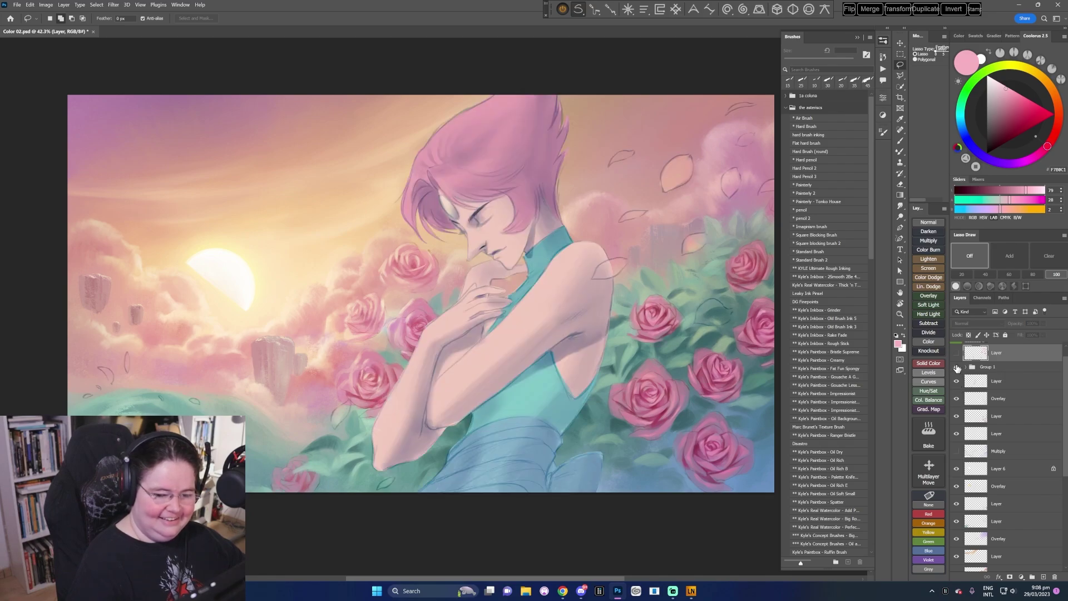
# - Expand Group 1, show the petal layer again, and toggle the group's uppermost layer to confirm it holds the line art
pyautogui.click(967, 367)
pyautogui.click(956, 353)
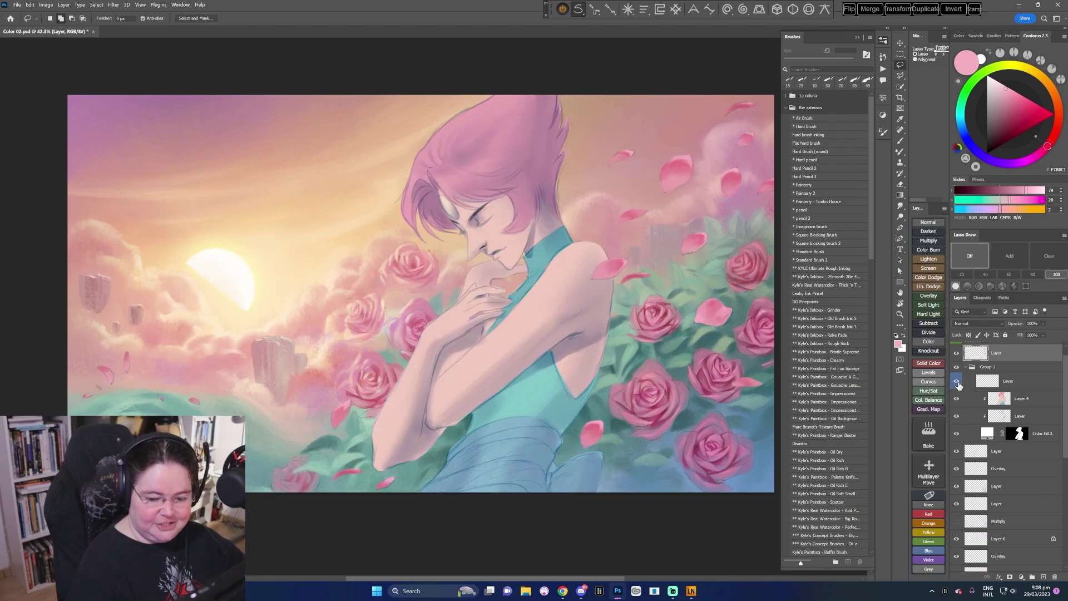
pyautogui.click(957, 382)
pyautogui.click(956, 382)
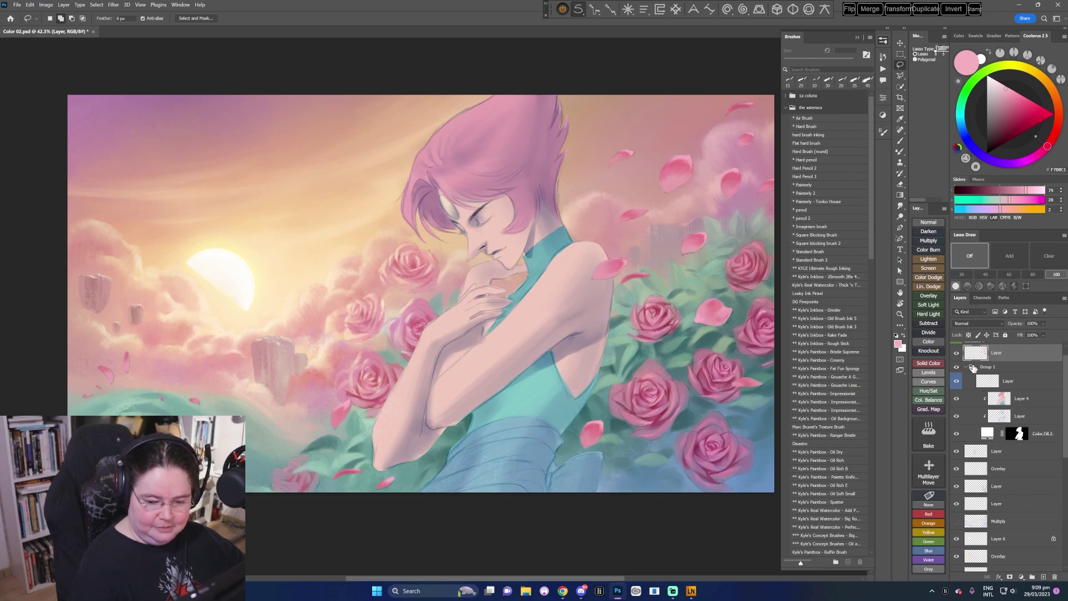
pyautogui.click(957, 381)
pyautogui.click(958, 381)
pyautogui.click(958, 381)
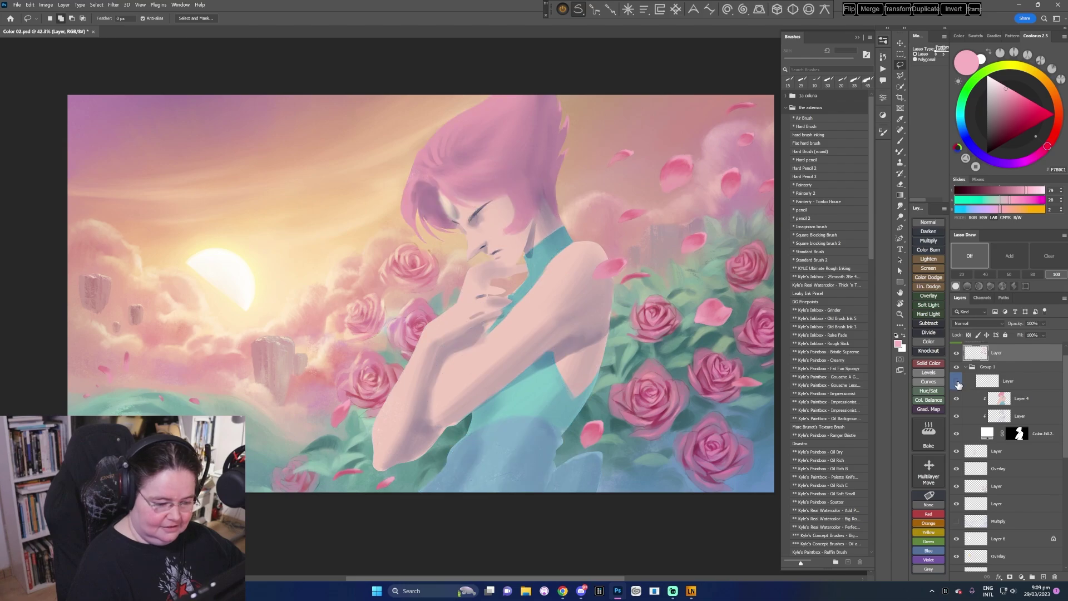
pyautogui.click(957, 381)
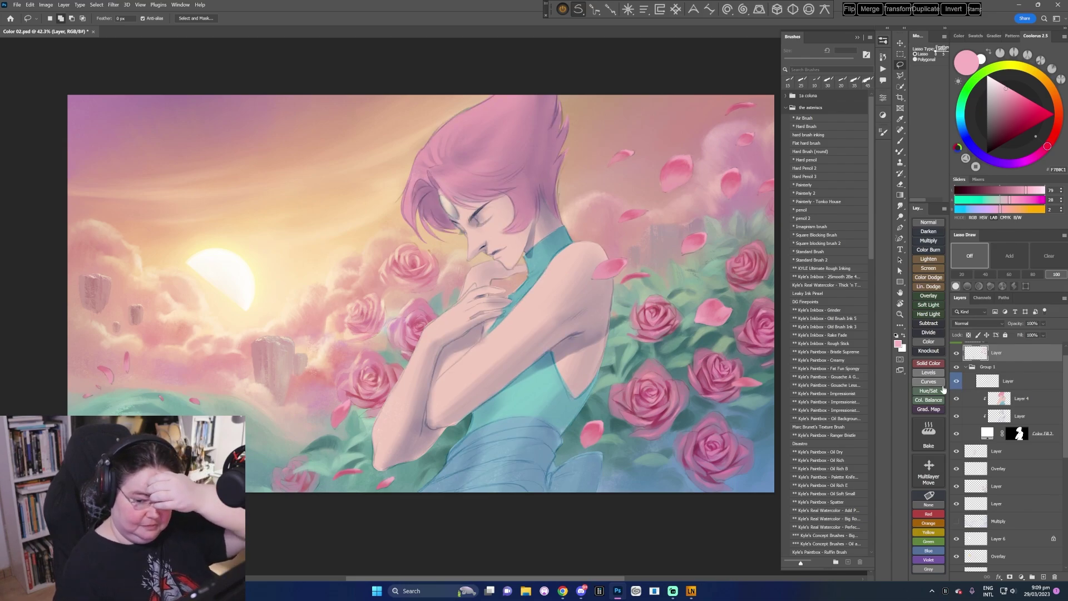
# - Lock the transparent pixels of Group 1's line art layer and tint the petal outlines pink with the Air Brush at 300 px
pyautogui.click(1002, 381)
pyautogui.click(969, 335)
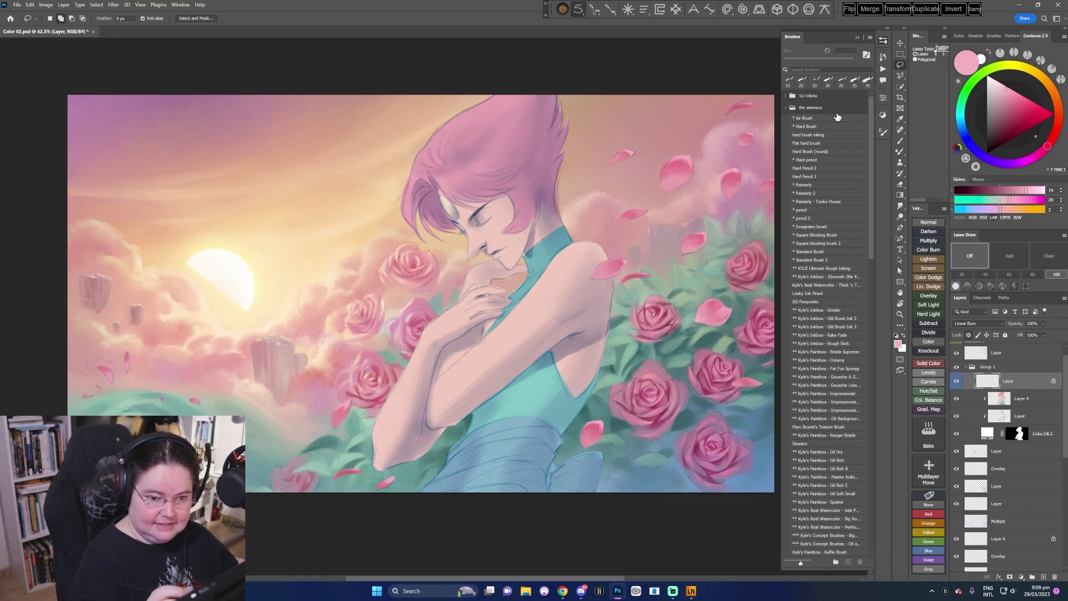
pyautogui.click(812, 119)
pyautogui.click(1008, 99)
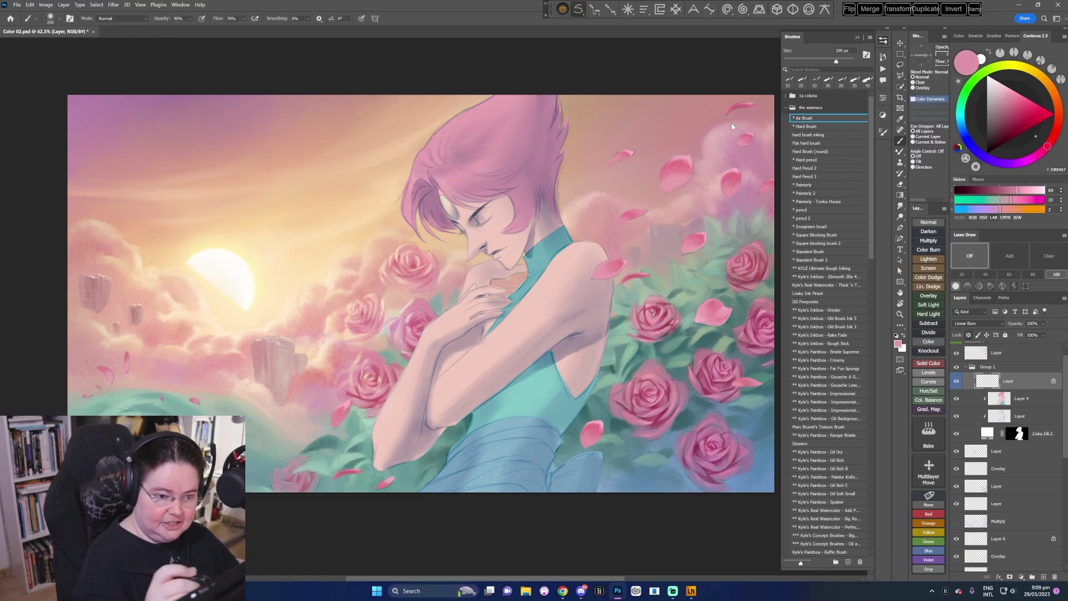
pyautogui.press(']')
pyautogui.press(']')
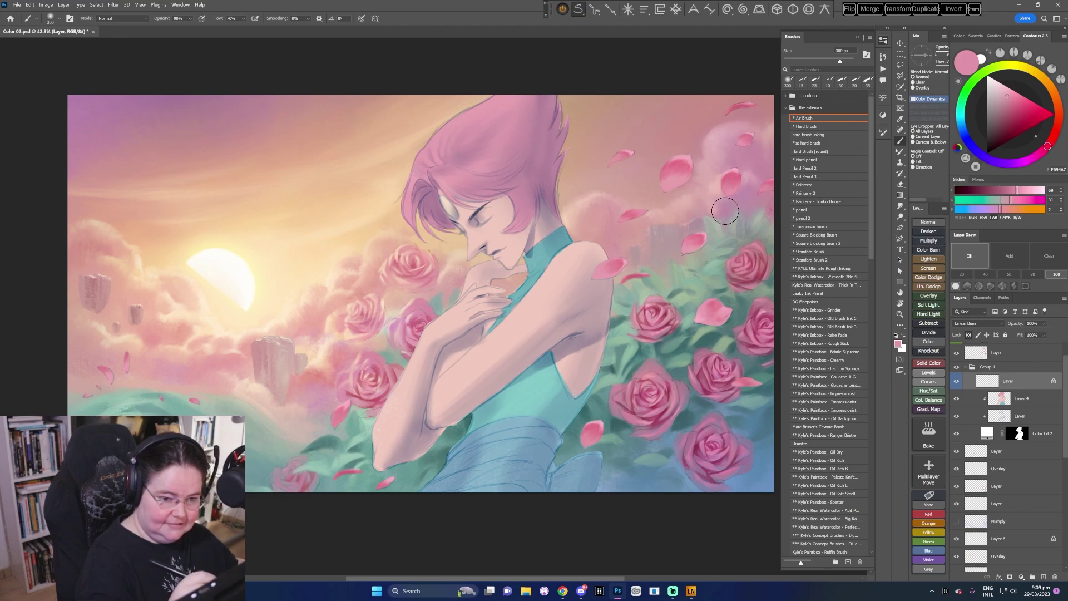
# - Tint the outlines of the petals by the shoulder and roses with progressively paler pinks, using the Air Brush at 200 to 250 px
pyautogui.click(1005, 90)
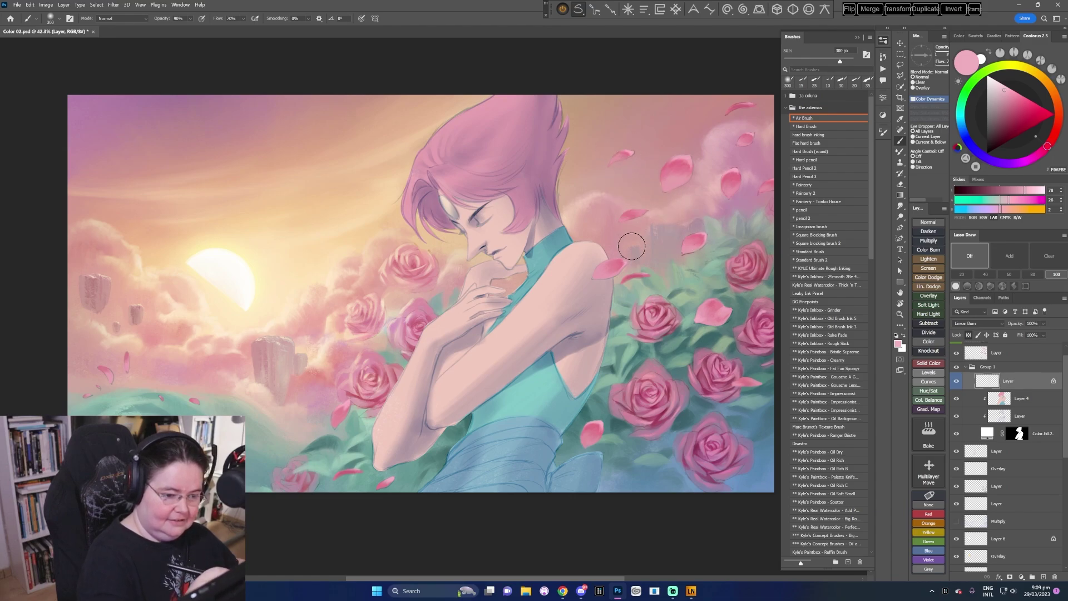
pyautogui.press('[')
pyautogui.press('[')
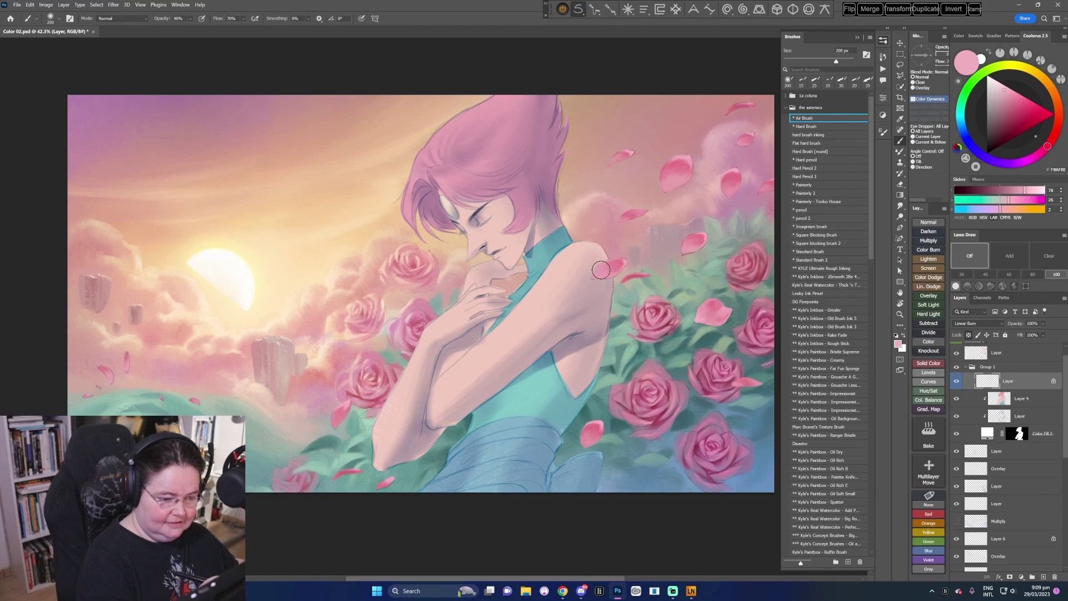
pyautogui.moveTo(601, 273); pyautogui.dragTo(623, 262)
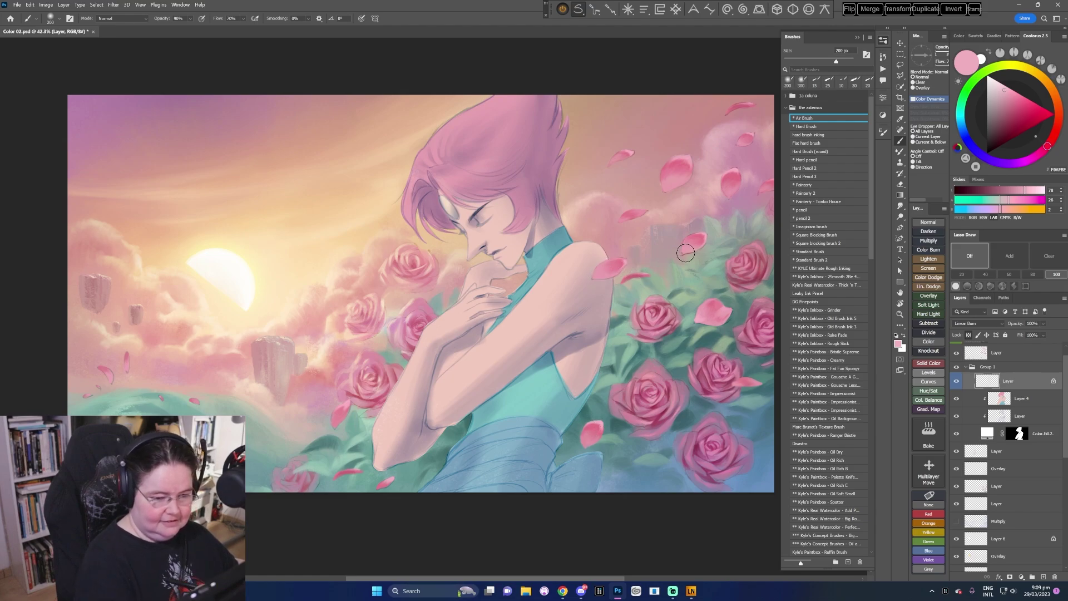
pyautogui.click(997, 89)
pyautogui.moveTo(998, 89); pyautogui.dragTo(996, 85)
pyautogui.press(']')
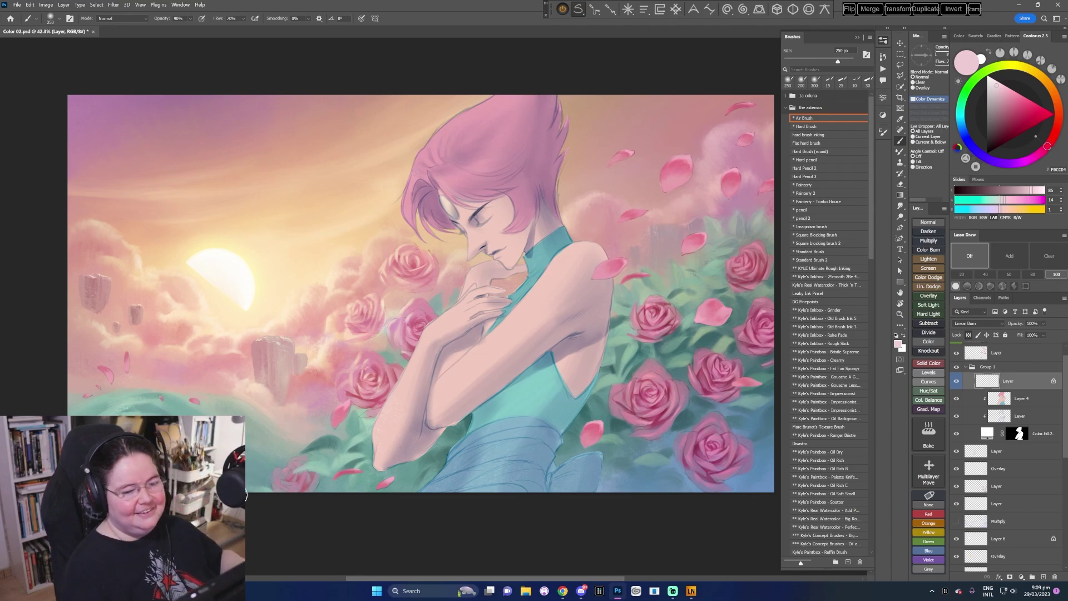
# - Collapse Group 1, select the petal layer above it and lock that layer's transparent pixels
pyautogui.click(966, 367)
pyautogui.scroll(1, 608, 476)
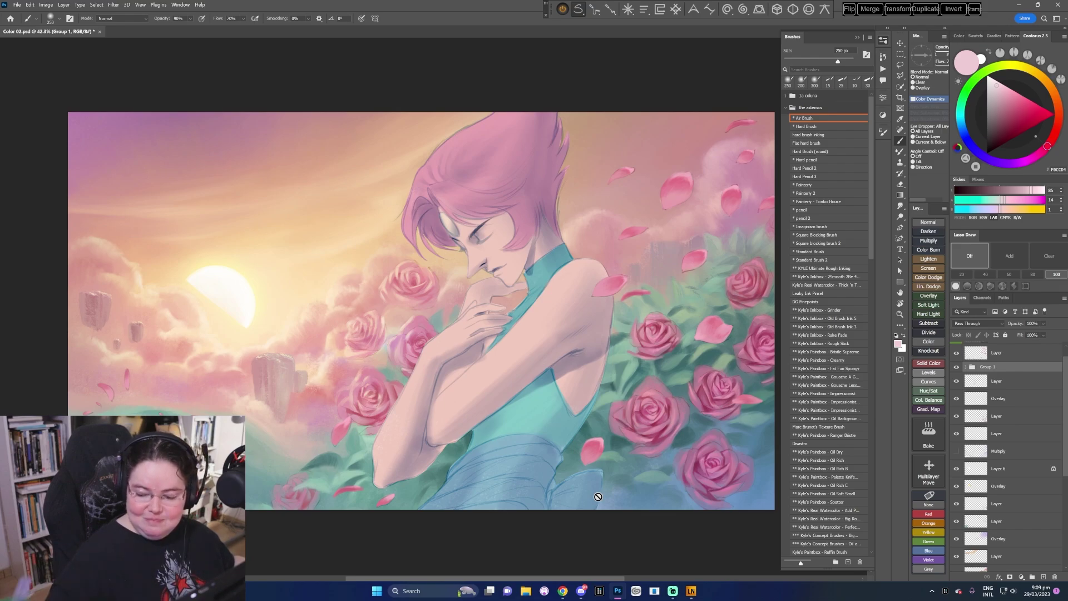
pyautogui.scroll(-1, 556, 496)
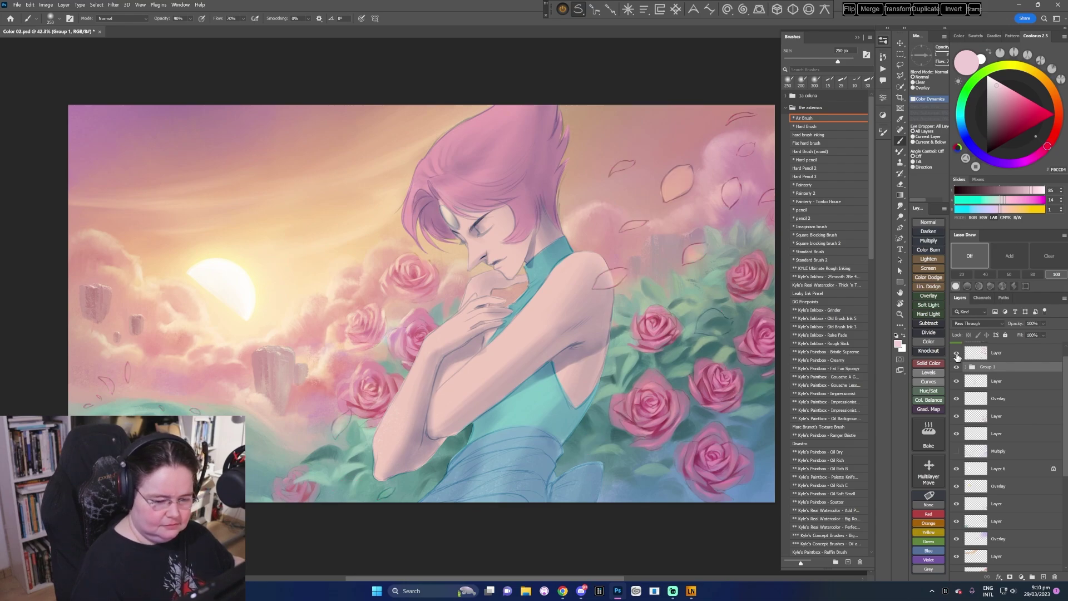
pyautogui.click(972, 354)
pyautogui.click(969, 335)
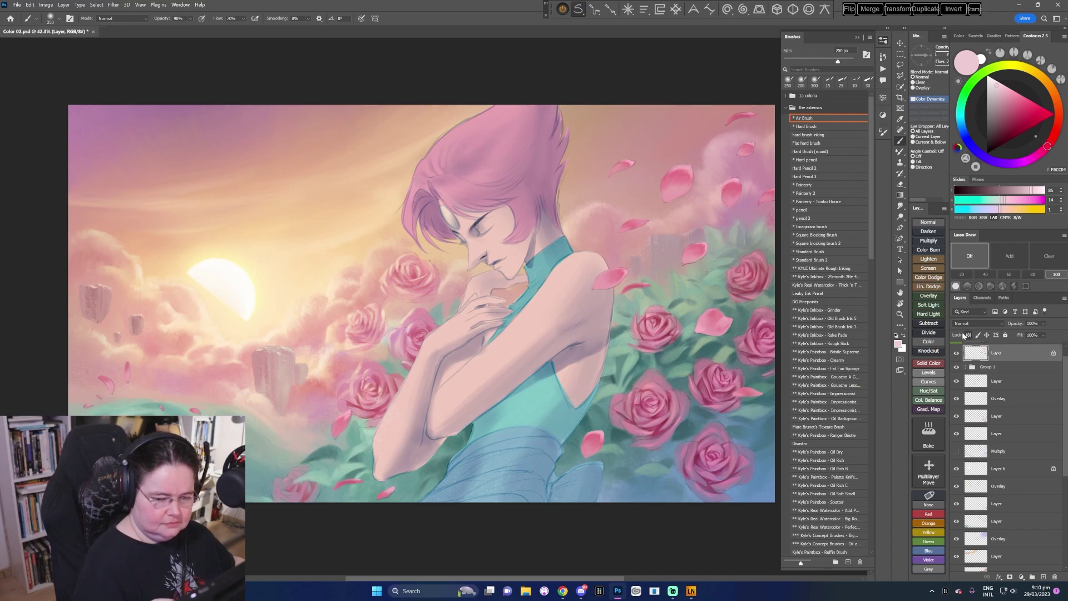
# - Paint a light pink highlight on the petal between the roses using Square blocking brush 2, reduced to 90 px and then 35 px
pyautogui.click(828, 244)
pyautogui.keyDown('alt'); pyautogui.click(687, 165); pyautogui.keyUp('alt')
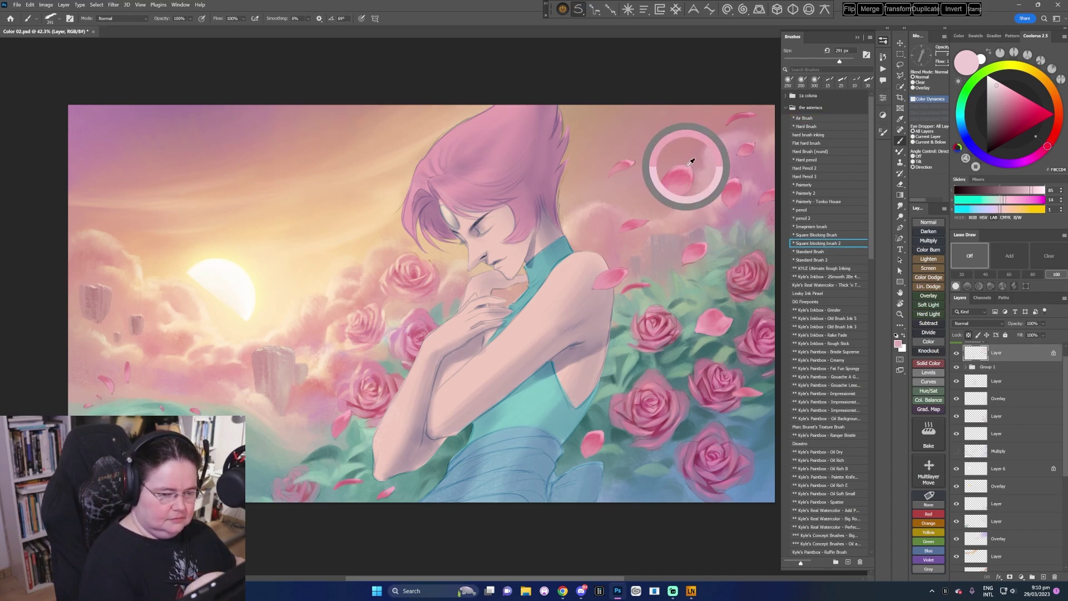
pyautogui.click(1003, 86)
pyautogui.press('[')
pyautogui.press('[')
pyautogui.press('[')
pyautogui.press('[')
pyautogui.press('[')
pyautogui.press('[')
pyautogui.press('[')
pyautogui.press('[')
pyautogui.press('[')
pyautogui.press('[')
pyautogui.press('[')
pyautogui.press('[')
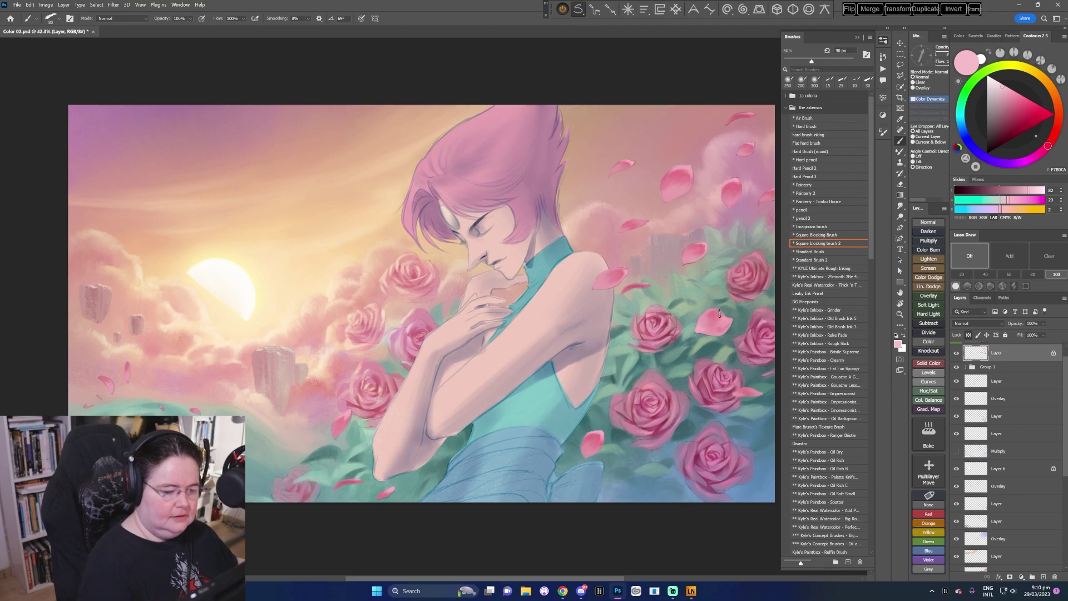
pyautogui.moveTo(723, 312); pyautogui.dragTo(719, 311)
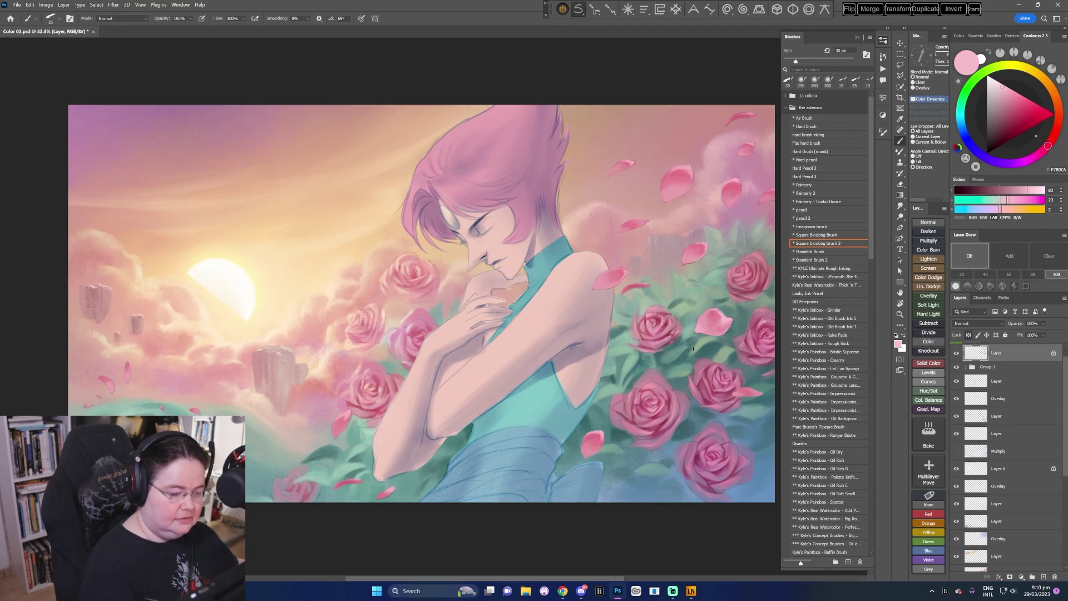
# - Paint light pink highlights on the floating petals with Square blocking brush 2 at 35 to 40 px
pyautogui.click(1002, 87)
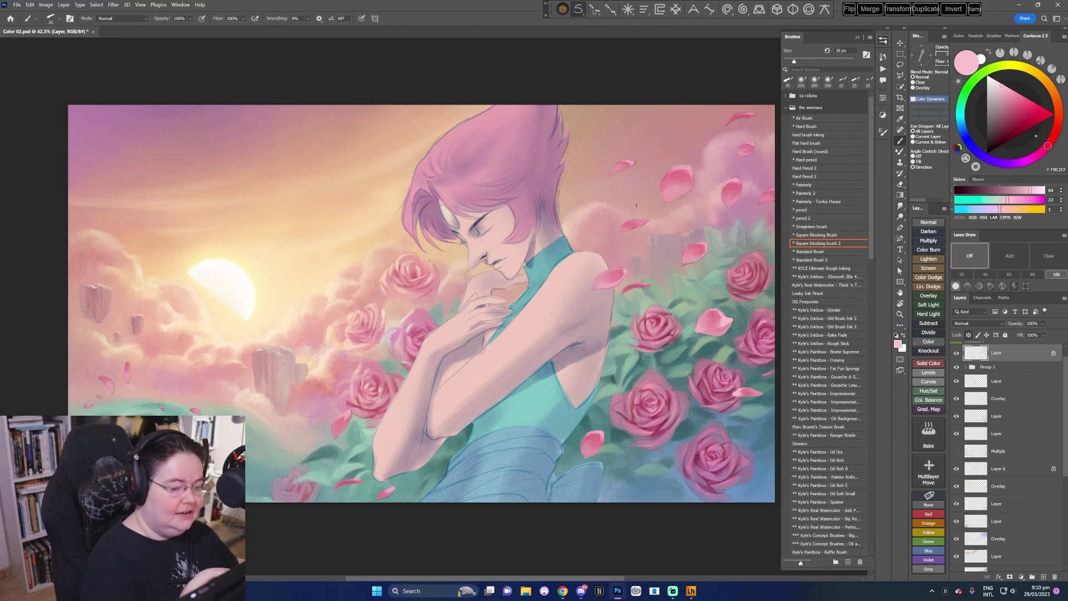
pyautogui.click(620, 230)
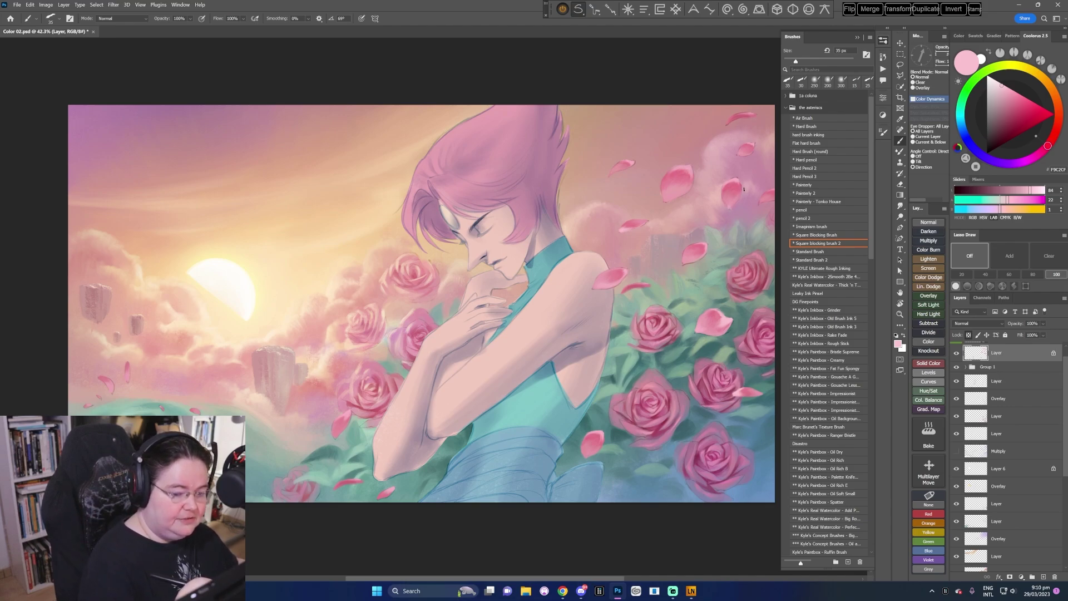
pyautogui.moveTo(727, 207); pyautogui.dragTo(731, 204)
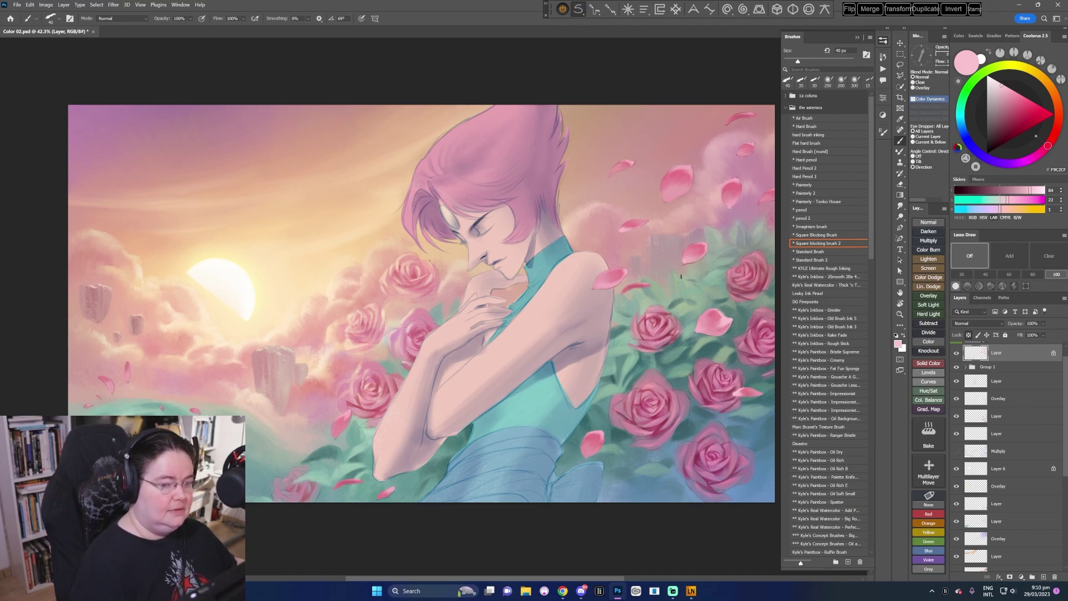
pyautogui.press('[')
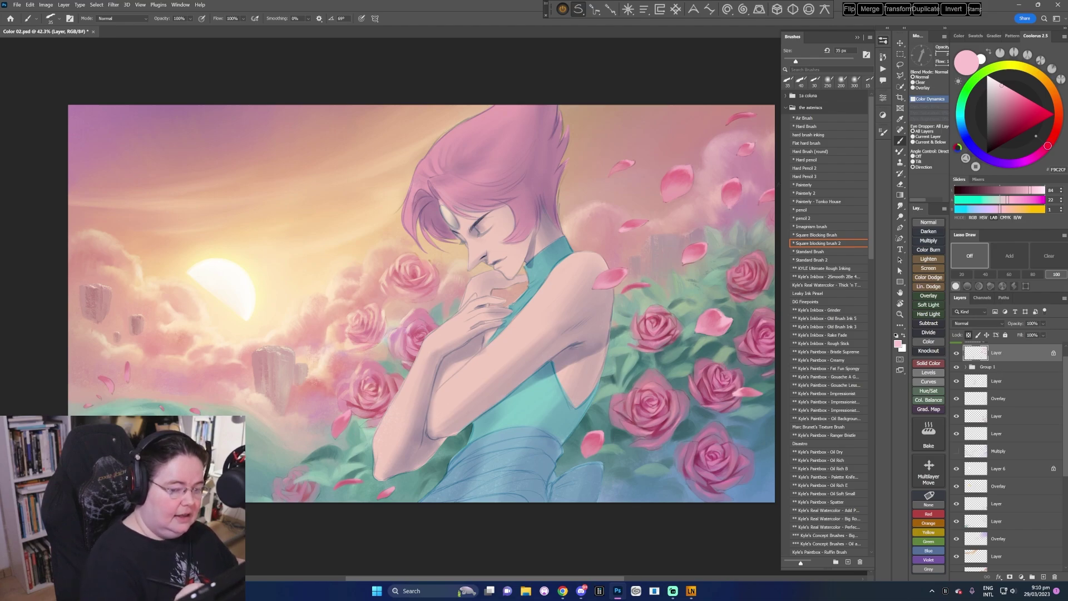
pyautogui.moveTo(492, 447); pyautogui.dragTo(536, 431)
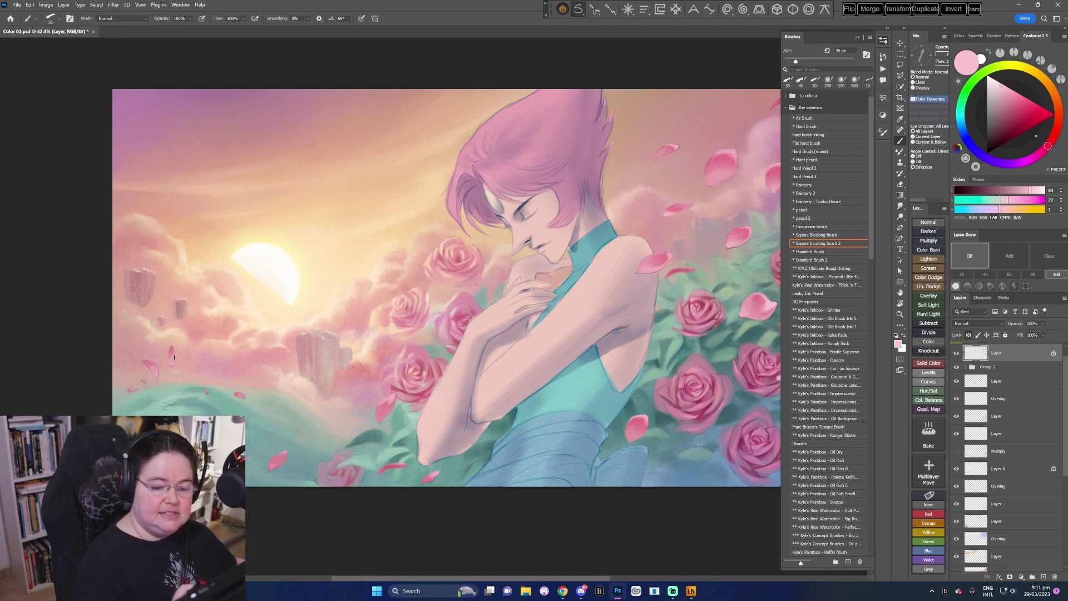
# - Select Group 1's line art layer and tint the outlines of the upper petals with a sampled pale pink at 50 px
pyautogui.click(967, 368)
pyautogui.click(1007, 382)
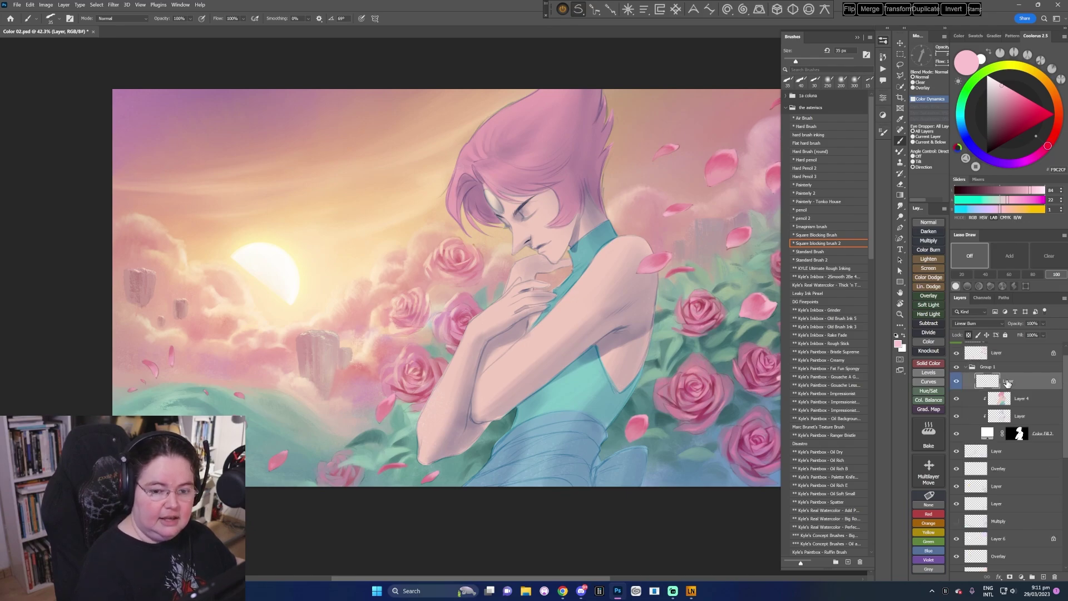
pyautogui.keyDown('alt'); pyautogui.click(752, 174); pyautogui.keyUp('alt')
pyautogui.press(']')
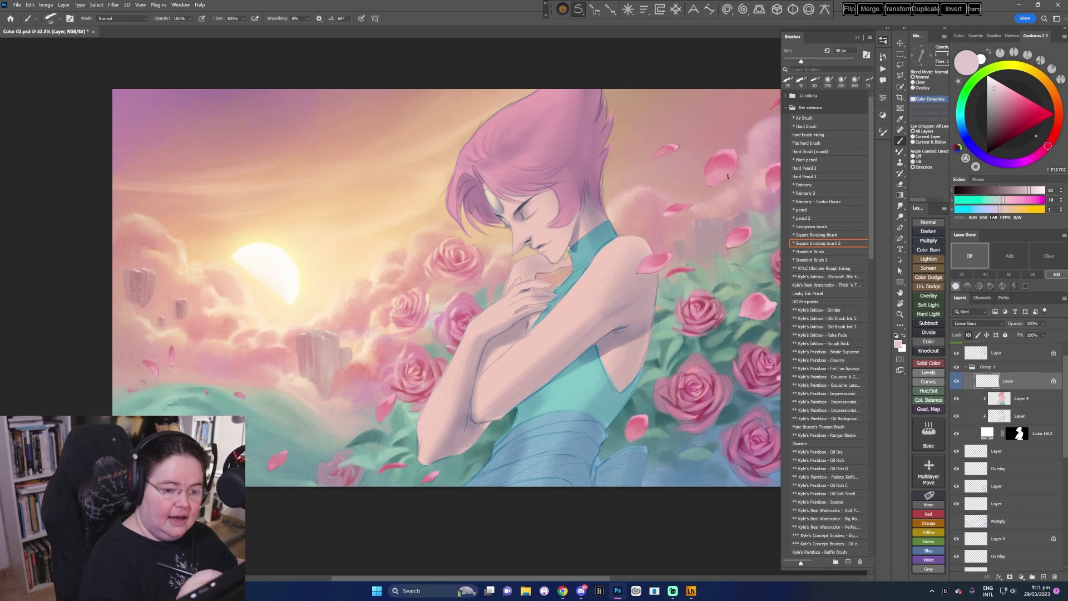
pyautogui.moveTo(716, 214); pyautogui.dragTo(670, 223)
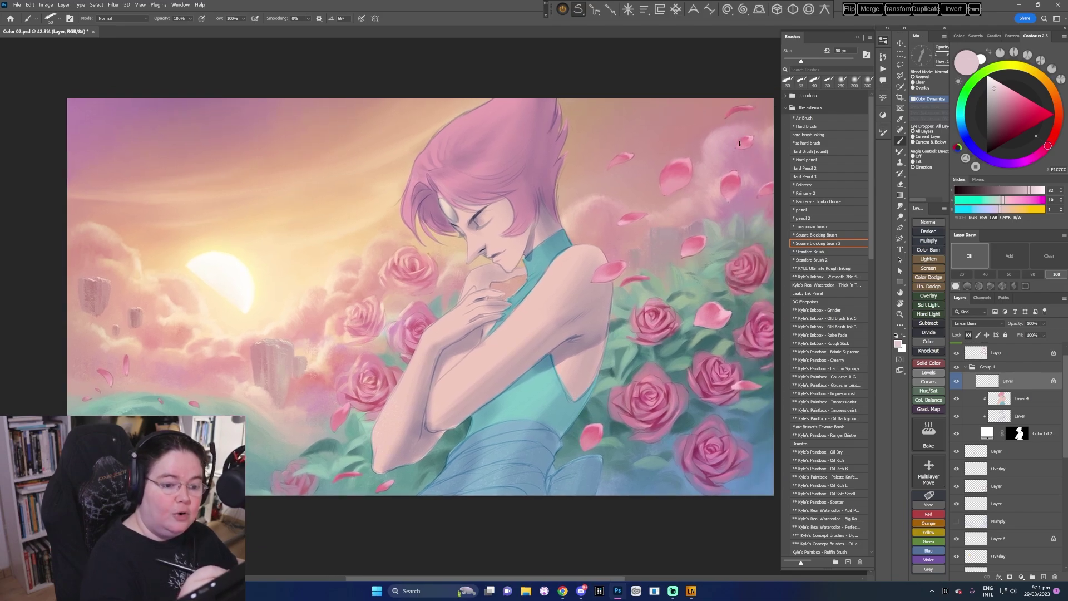
# - Sample another light pink and tint the remaining petal outlines with the brush at 60 px
pyautogui.keyDown('alt'); pyautogui.click(731, 143); pyautogui.keyUp('alt')
pyautogui.press(']')
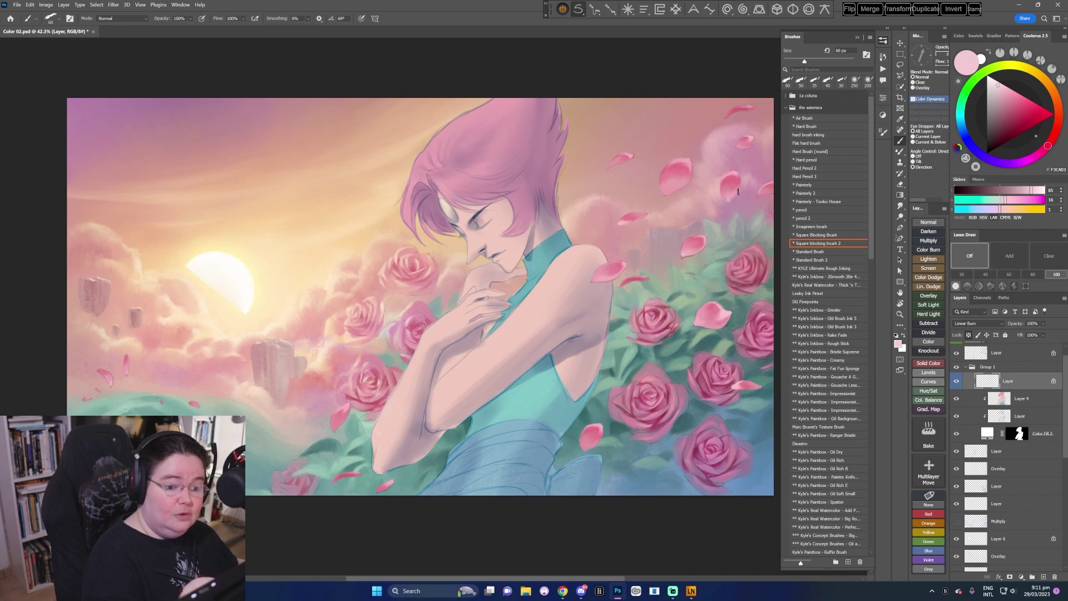
pyautogui.moveTo(574, 346); pyautogui.dragTo(586, 341)
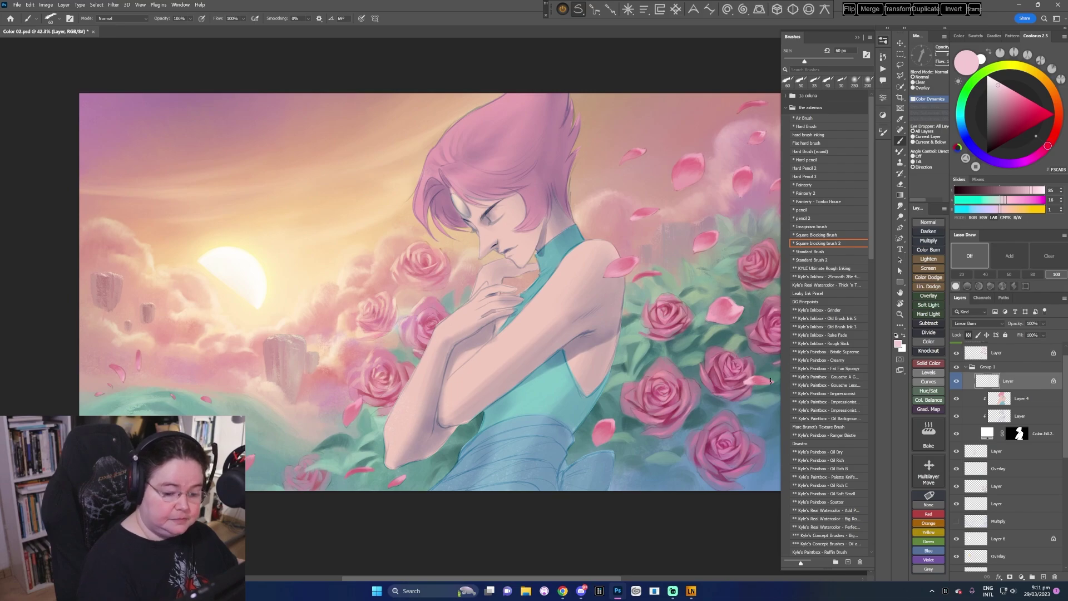
pyautogui.moveTo(555, 447); pyautogui.dragTo(578, 458)
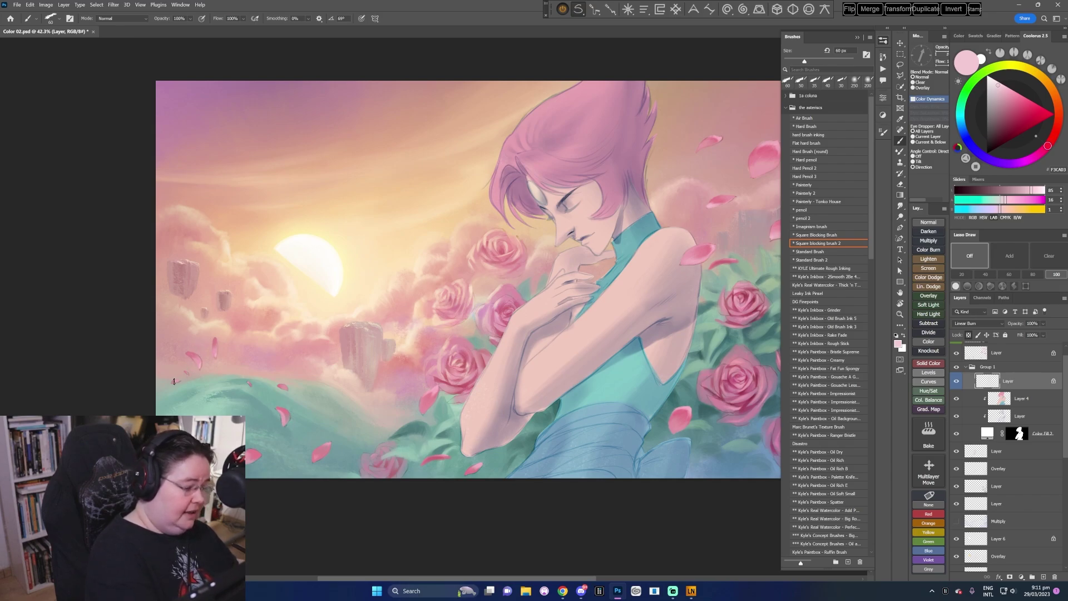
pyautogui.moveTo(640, 490); pyautogui.dragTo(601, 489)
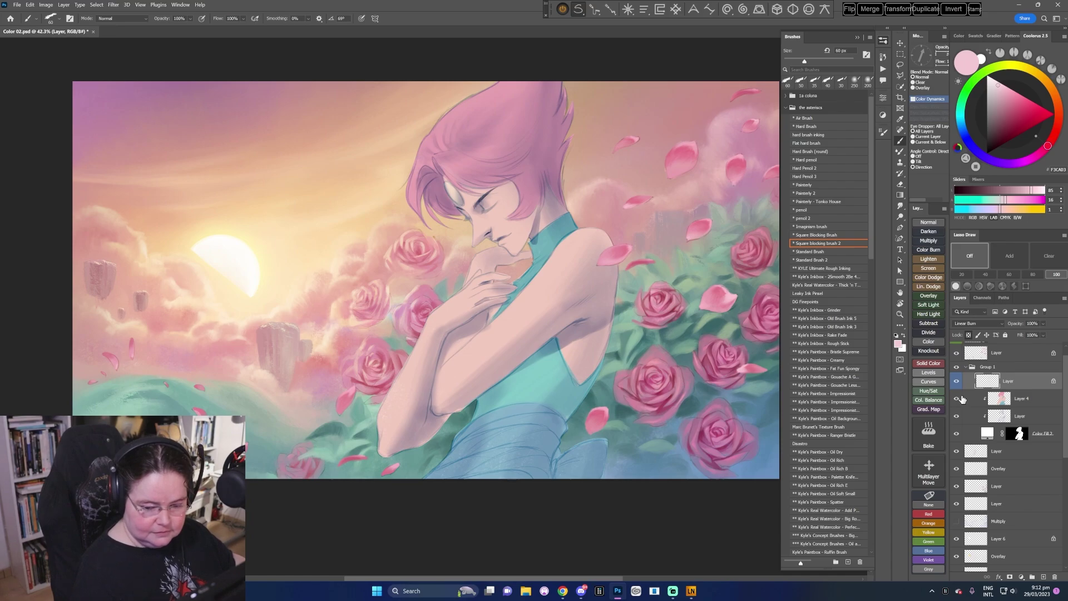
# - Reselect the petal layer above Group 1, reduce the brush to 45 px and check the painting with the line art hidden
pyautogui.click(968, 355)
pyautogui.press('[')
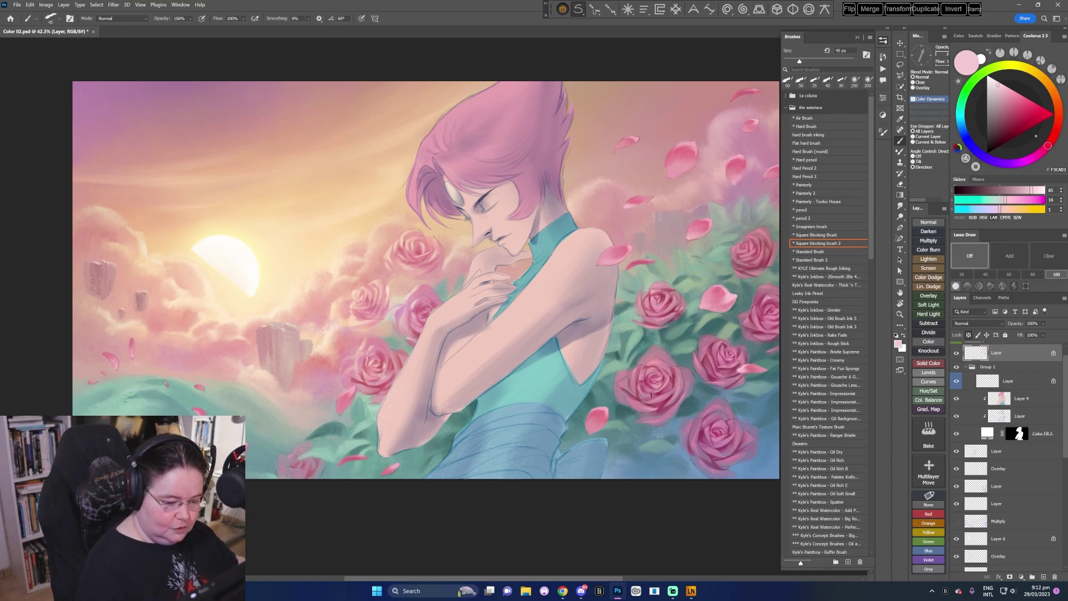
pyautogui.moveTo(612, 465); pyautogui.dragTo(598, 460)
pyautogui.click(957, 381)
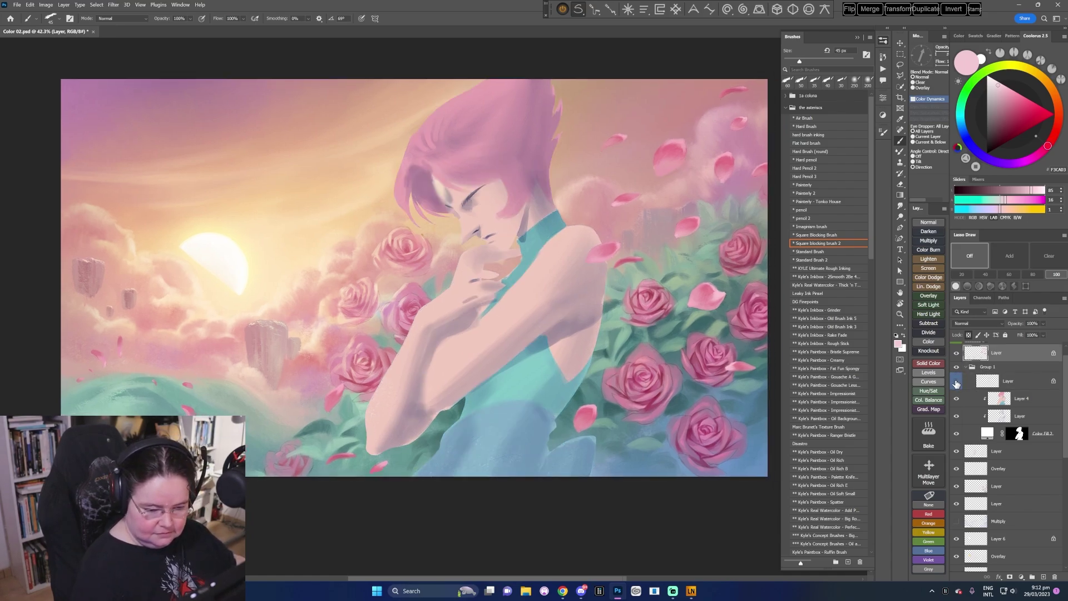
pyautogui.click(956, 381)
pyautogui.moveTo(653, 485); pyautogui.dragTo(649, 486)
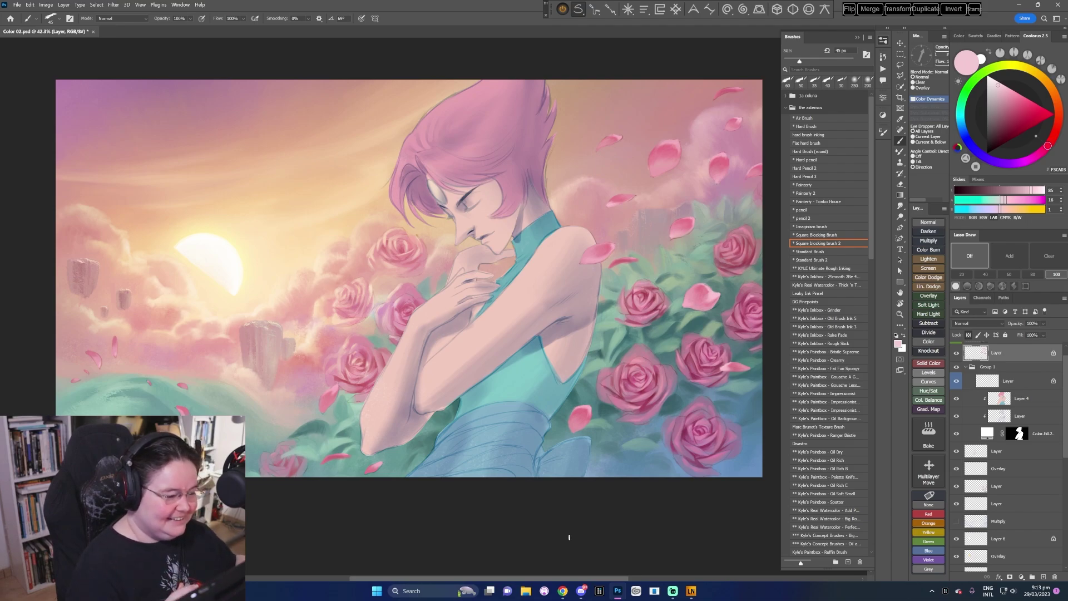
# - Examine the overall picture, comparing it with the petal layer hidden and shown
pyautogui.moveTo(569, 537); pyautogui.dragTo(568, 482)
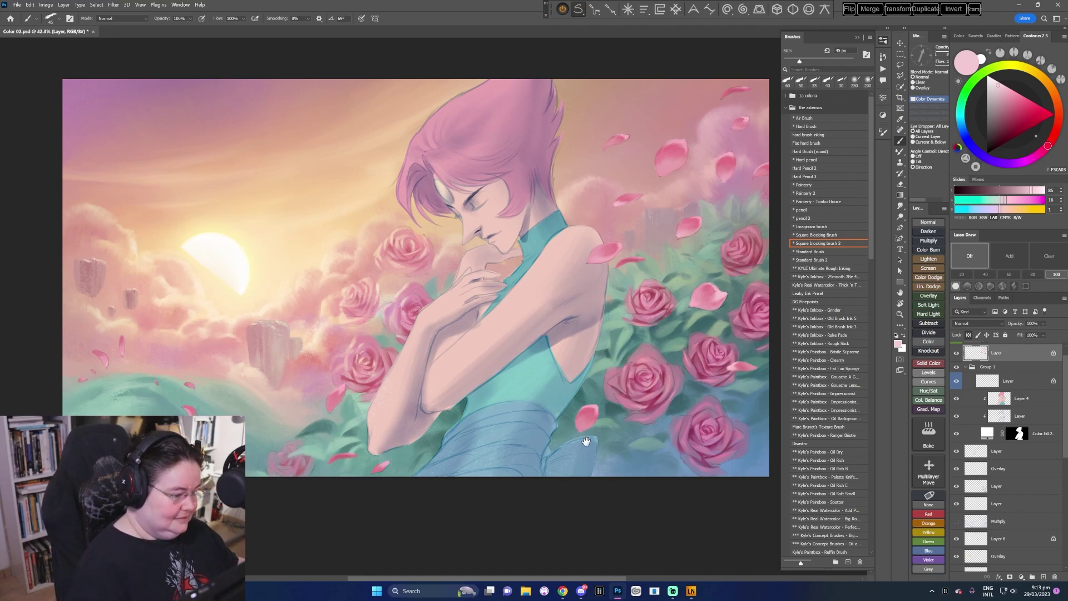
pyautogui.hscroll(-1, 586, 442)
pyautogui.scroll(1, 601, 504)
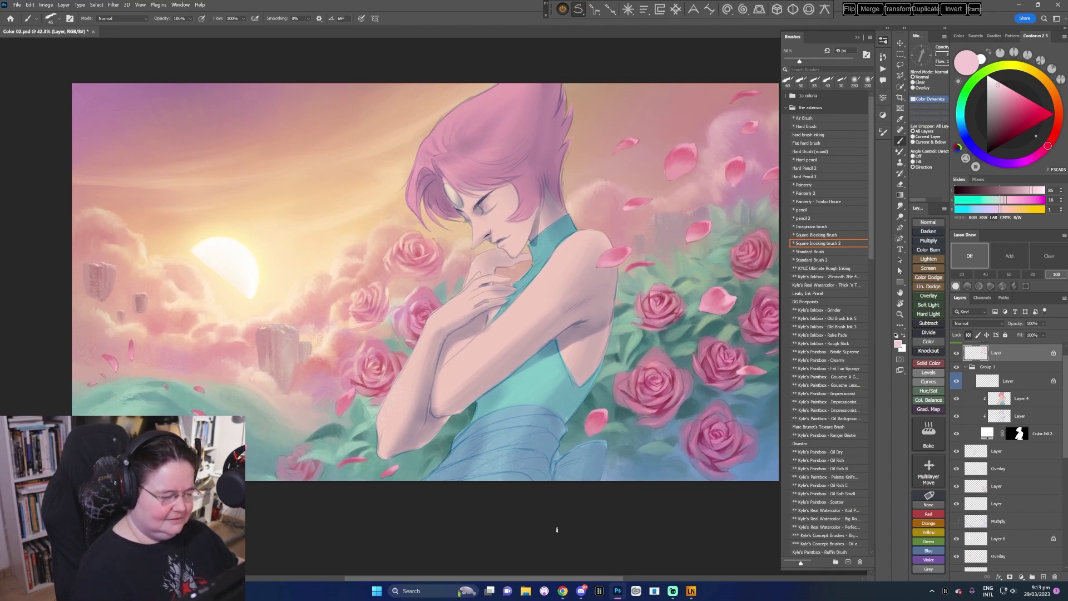
pyautogui.scroll(1, 611, 507)
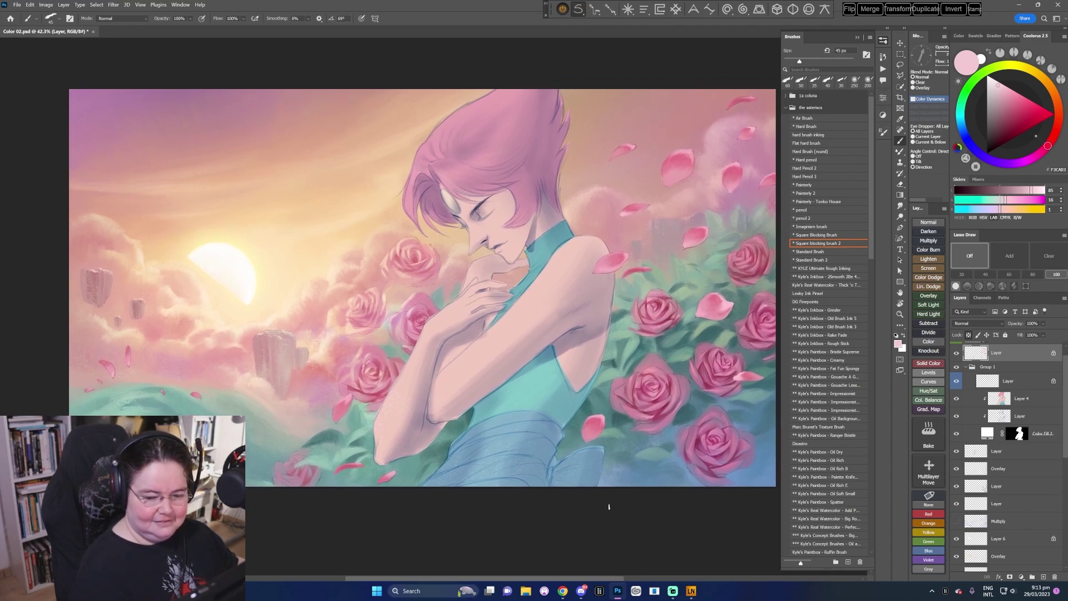
pyautogui.click(957, 352)
pyautogui.click(958, 352)
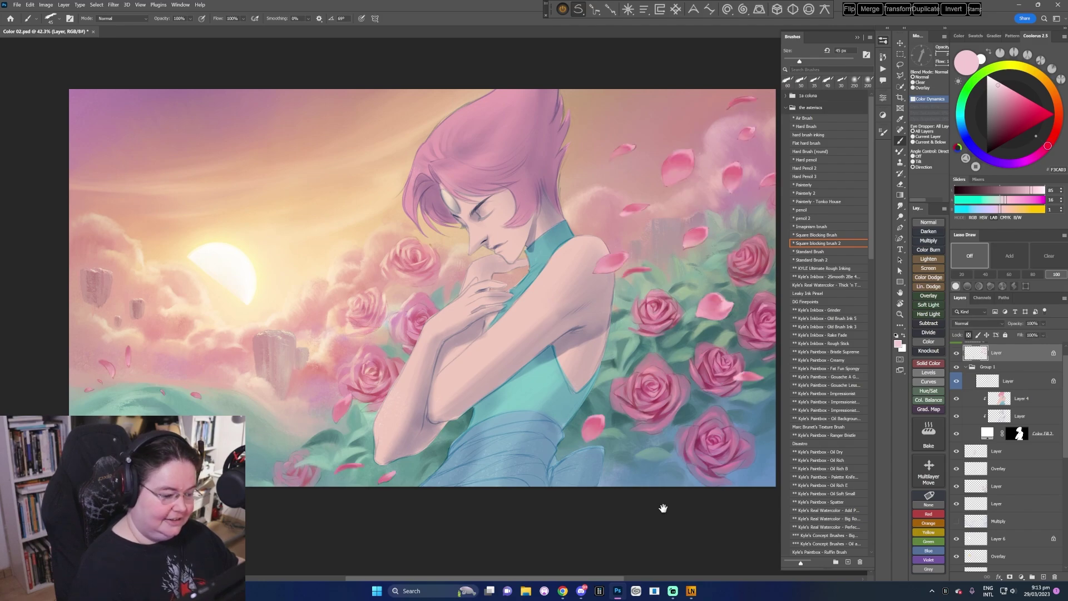
pyautogui.hscroll(1, 663, 508)
pyautogui.scroll(1, 640, 523)
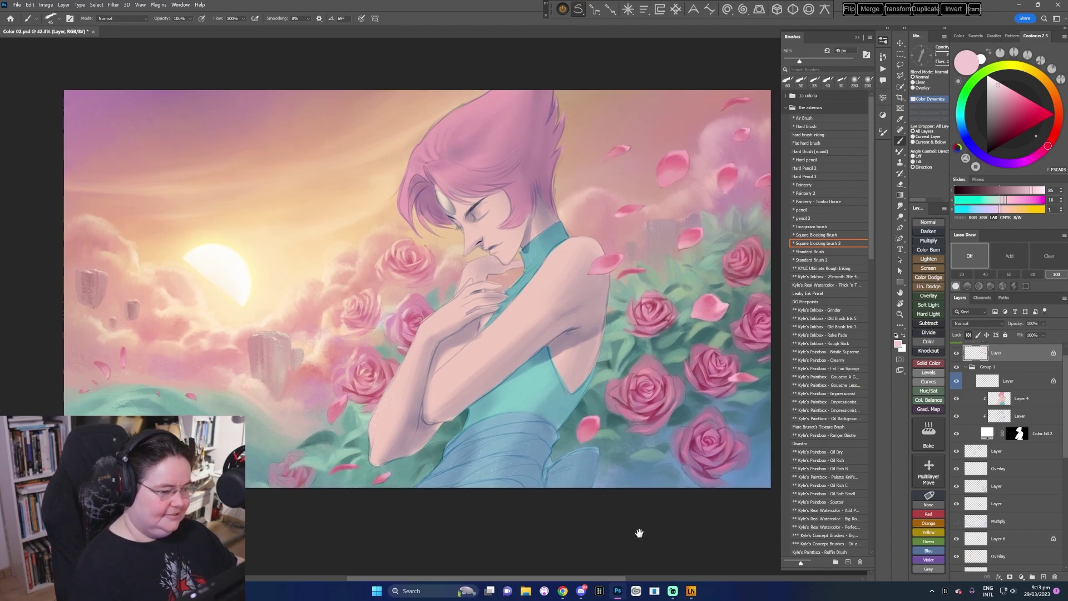
pyautogui.hscroll(3, 605, 544)
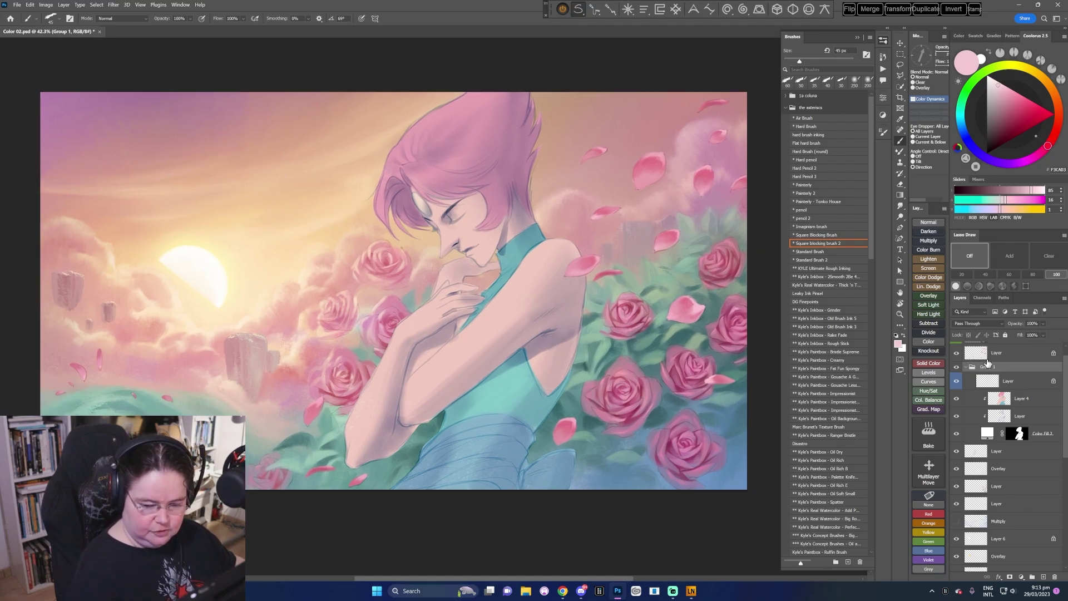
# - Collapse Group 1, add a new layer above the petal layer and choose the Kyle's Paintbox - Fat Fun Spongy brush
pyautogui.click(966, 366)
pyautogui.hotkey('ctrl', 'shift', 'alt', 'n')
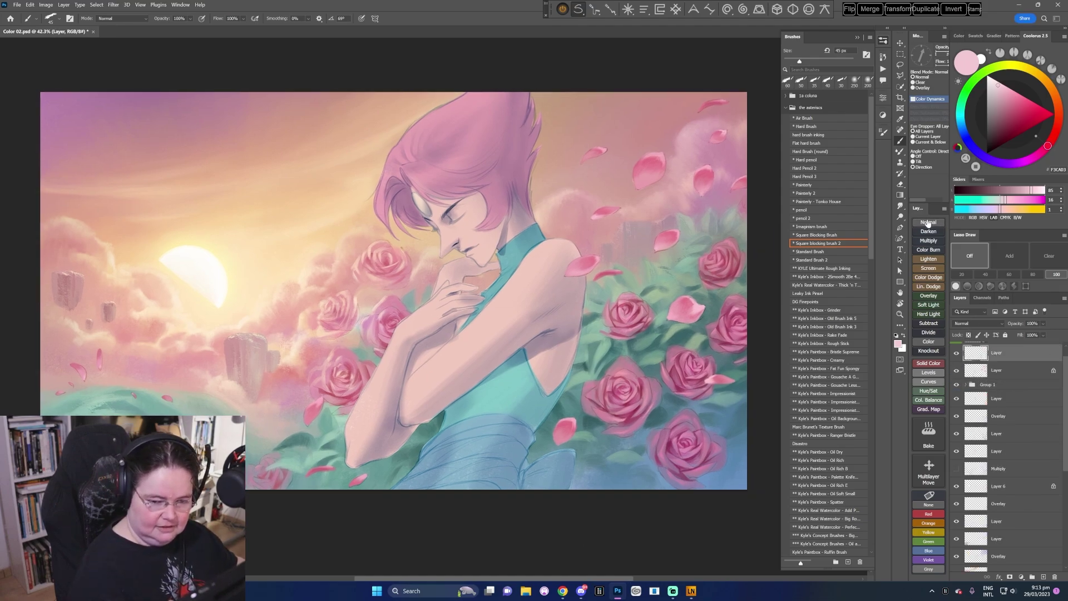
pyautogui.click(857, 369)
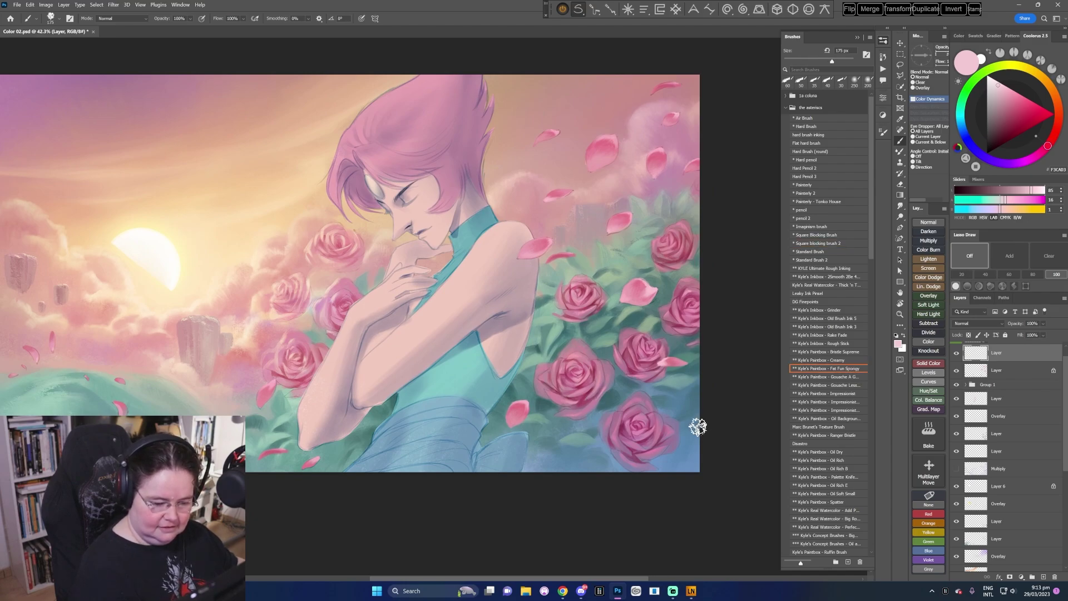
# - Sample blues from the background around the lowest rose for the brush at 500 px and save the document
pyautogui.keyDown('alt'); pyautogui.click(691, 406); pyautogui.keyUp('alt')
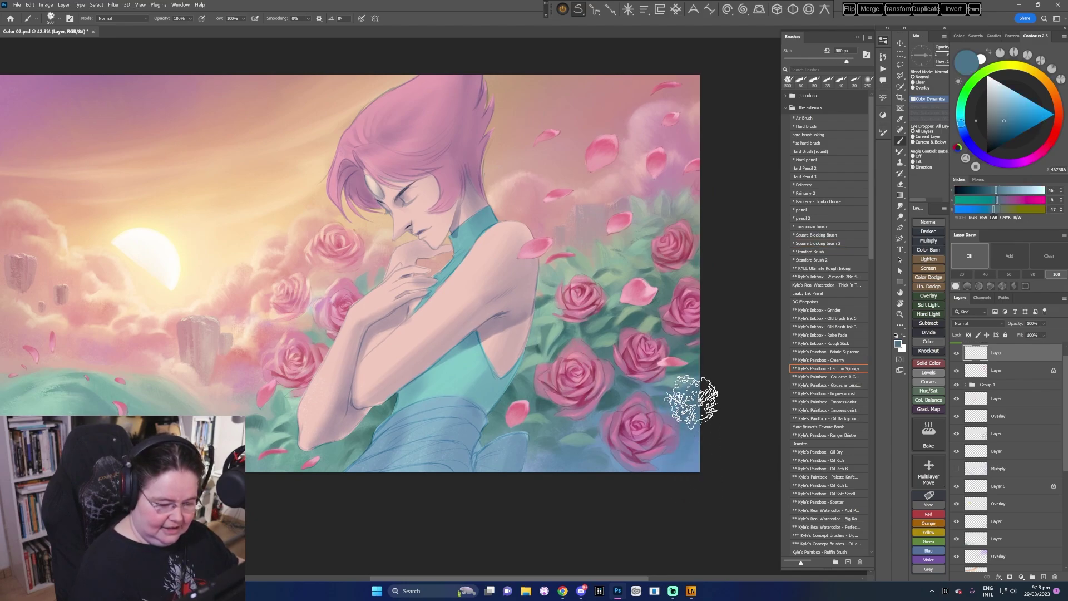
pyautogui.keyDown('alt'); pyautogui.click(687, 453); pyautogui.keyUp('alt')
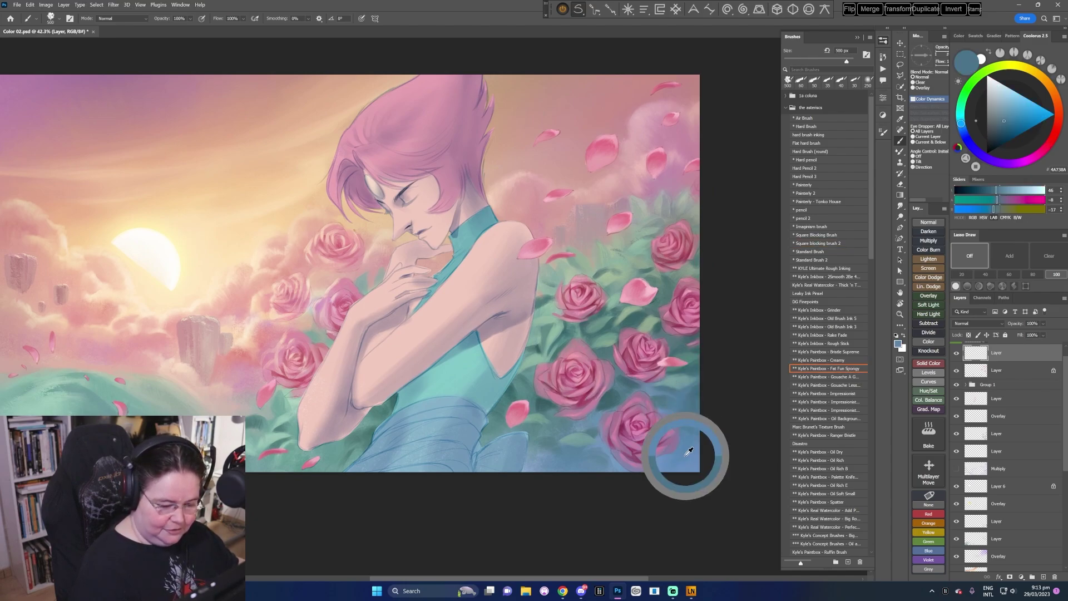
pyautogui.keyDown('alt'); pyautogui.click(600, 459); pyautogui.keyUp('alt')
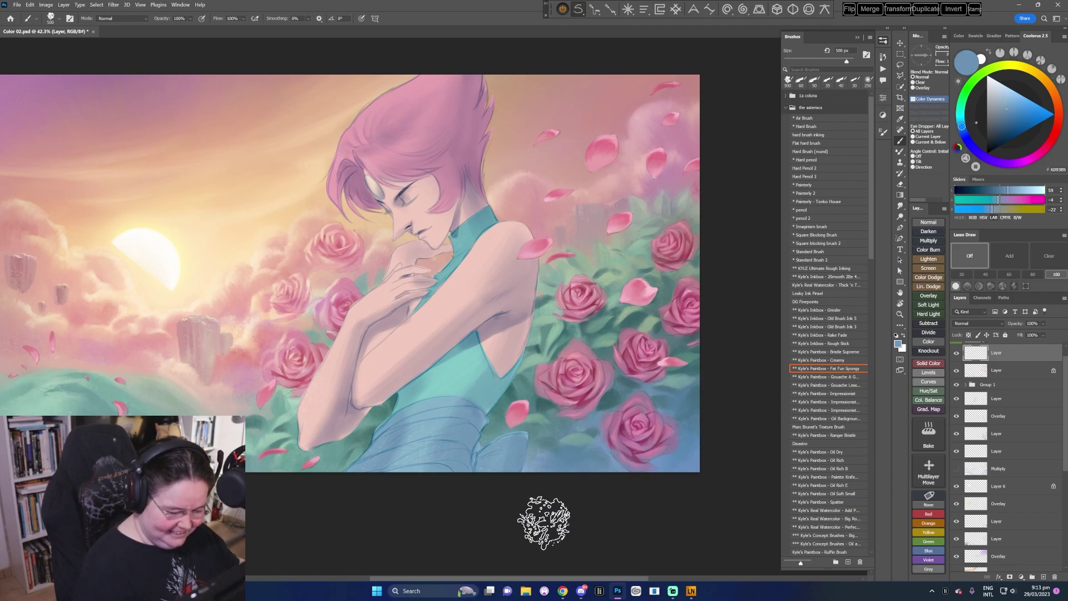
pyautogui.keyDown('alt'); pyautogui.click(683, 457); pyautogui.keyUp('alt')
pyautogui.click(17, 5)
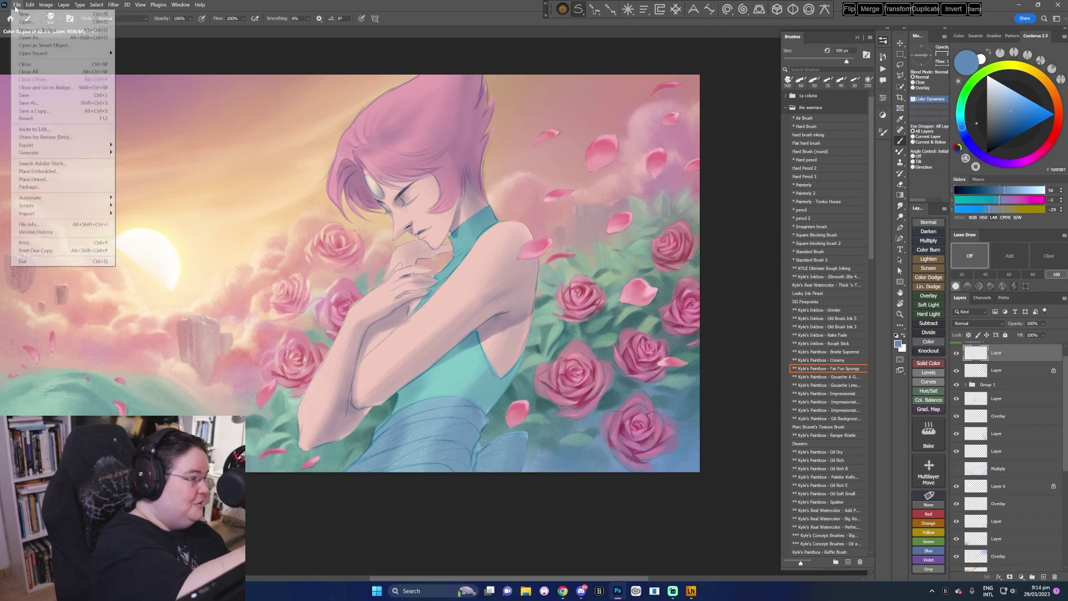
pyautogui.click(35, 96)
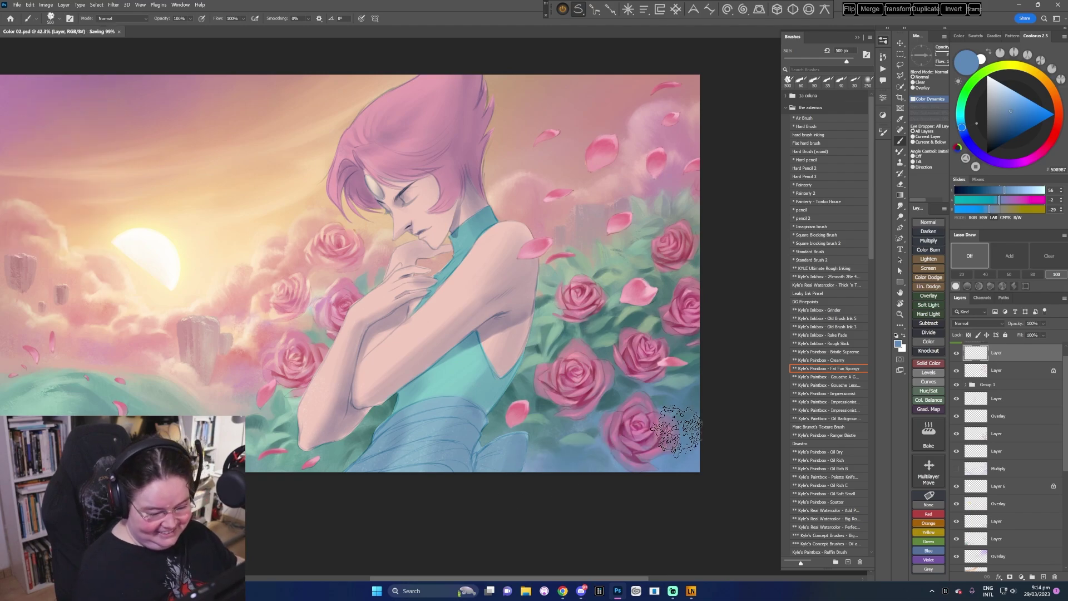
# - Paint a sampled muted blue along the lowest rose's outer edge using Square blocking brush 2 reduced to 125 px
pyautogui.click(832, 244)
pyautogui.keyDown('alt'); pyautogui.click(690, 401); pyautogui.keyUp('alt')
pyautogui.press('[')
pyautogui.press('[')
pyautogui.press('[')
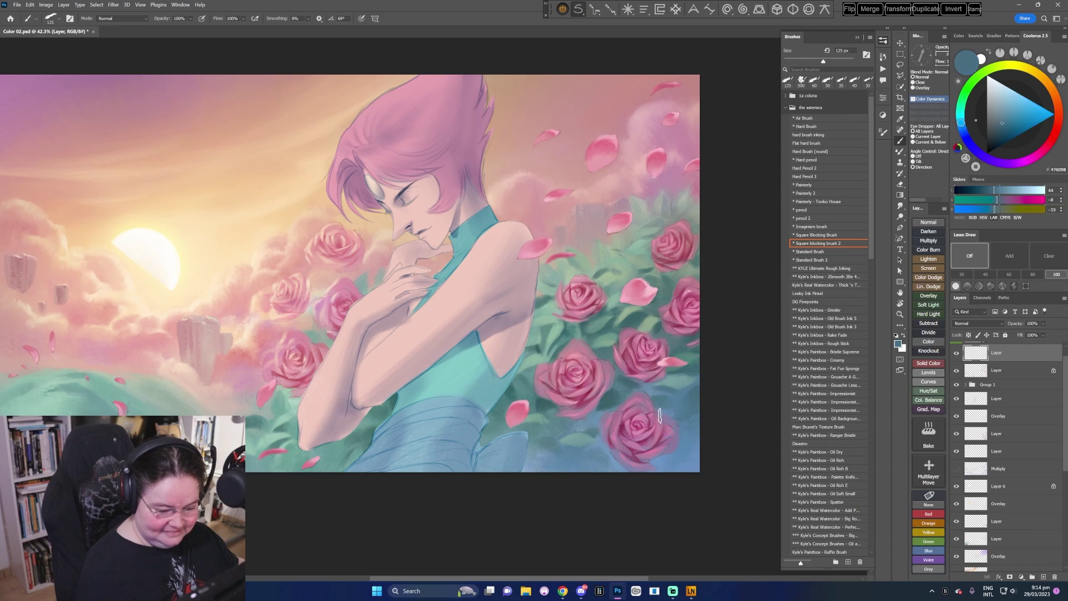
pyautogui.moveTo(684, 417); pyautogui.dragTo(660, 415)
# - Refine the foliage around the top of the lowest rose with sampled blue-greens, reducing the brush to 90 px
pyautogui.keyDown('alt'); pyautogui.click(654, 404); pyautogui.keyUp('alt')
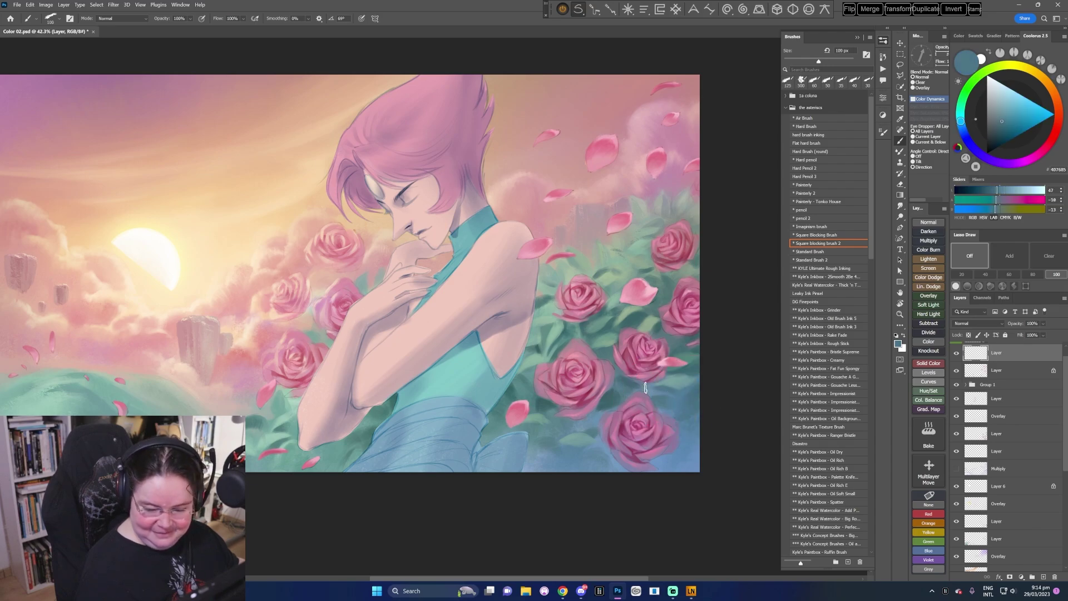
pyautogui.press('[')
pyautogui.press('[')
pyautogui.keyDown('alt'); pyautogui.click(658, 409); pyautogui.keyUp('alt')
pyautogui.moveTo(657, 409); pyautogui.dragTo(665, 401)
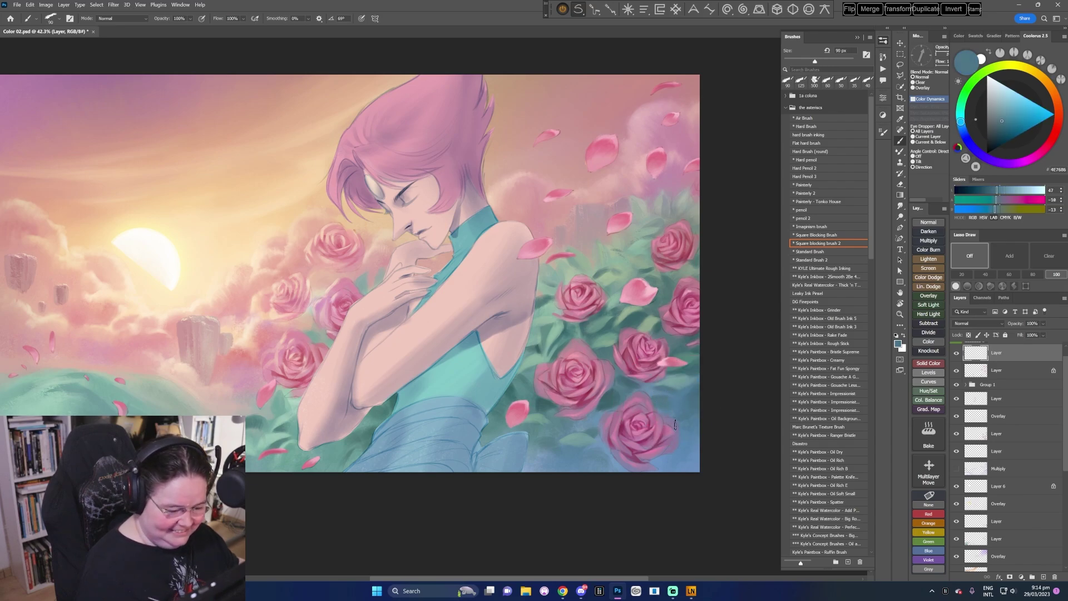
# - Paint sampled teal greens into the foliage around the lowest rose and the nearby petal, reducing the brush to 50 px
pyautogui.keyDown('alt'); pyautogui.click(614, 401); pyautogui.keyUp('alt')
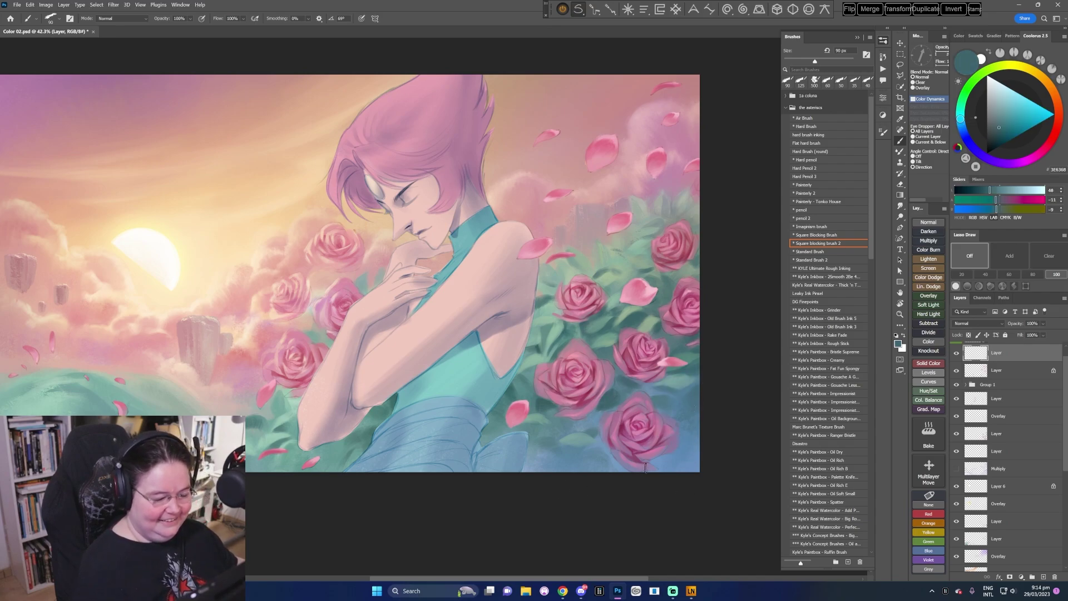
pyautogui.press('[')
pyautogui.press('[')
pyautogui.keyDown('alt'); pyautogui.click(537, 407); pyautogui.keyUp('alt')
pyautogui.press('[')
pyautogui.press('[')
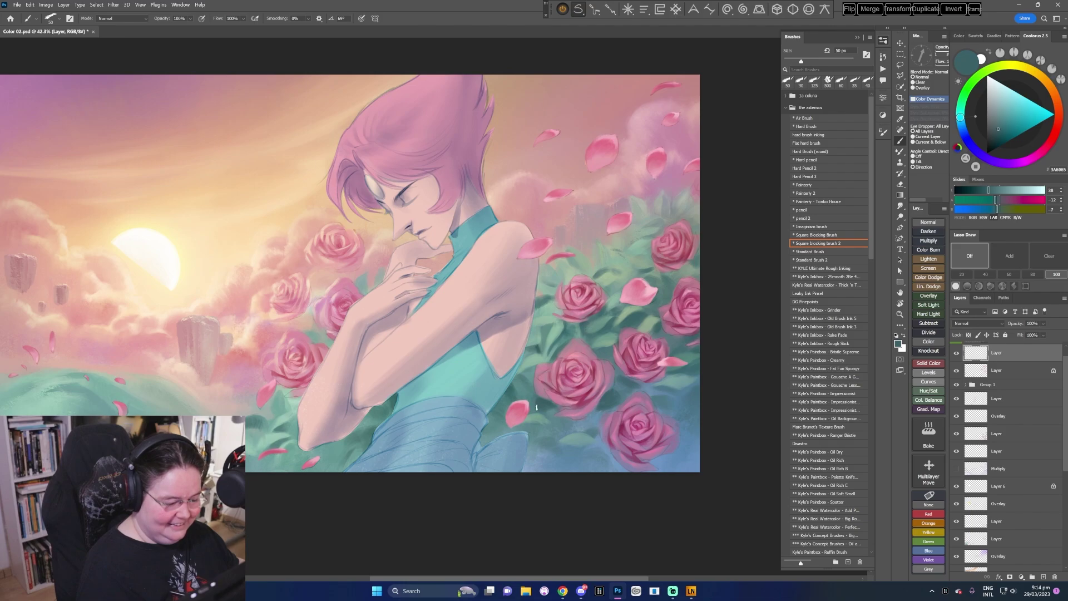
pyautogui.keyDown('alt'); pyautogui.click(607, 396); pyautogui.keyUp('alt')
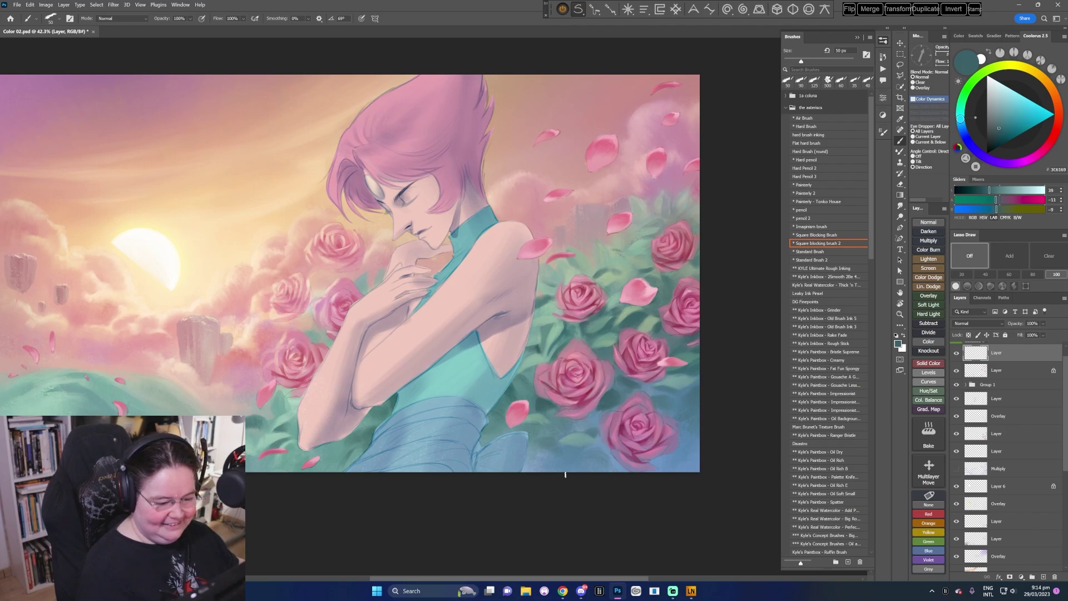
# - Deepen the foliage shadows near the petal by the canvas edge with sampled and darkened teals, reducing the brush to 25 px
pyautogui.keyDown('alt'); pyautogui.click(696, 365); pyautogui.keyUp('alt')
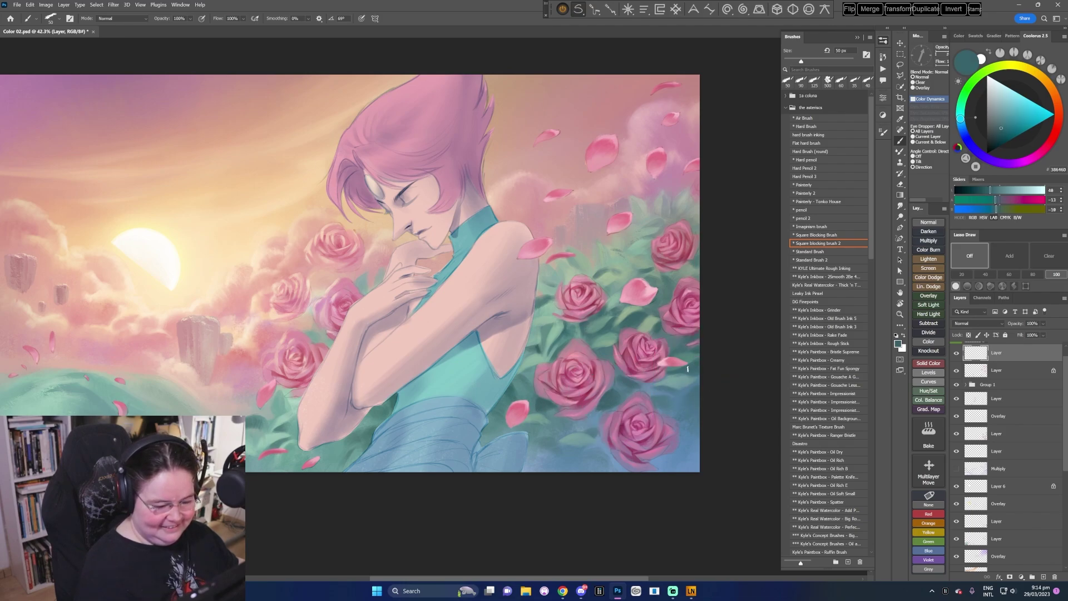
pyautogui.press('[')
pyautogui.keyDown('alt'); pyautogui.click(685, 348); pyautogui.keyUp('alt')
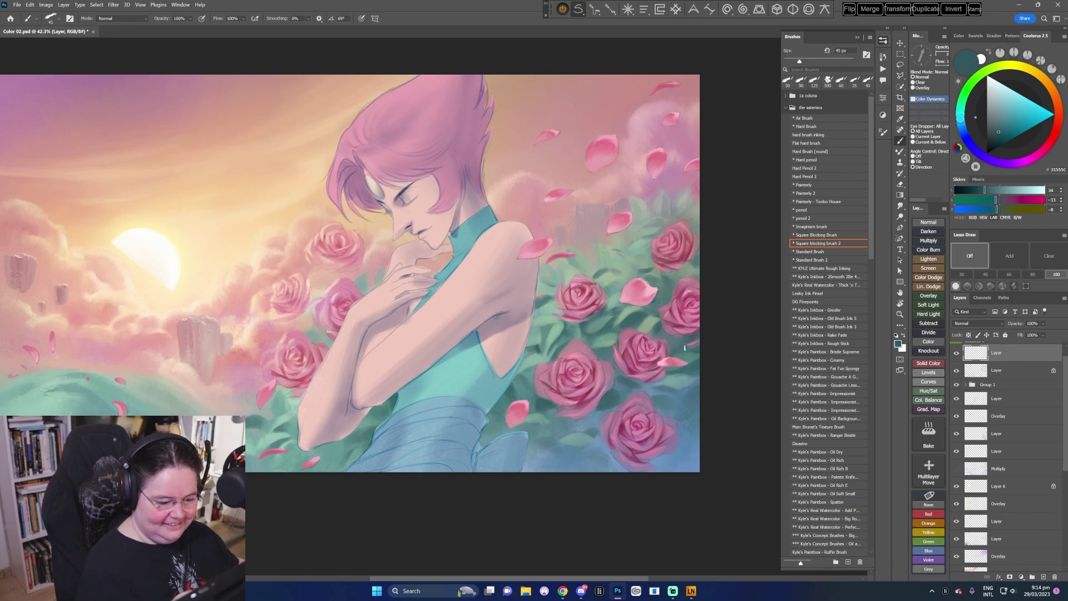
pyautogui.press('[')
pyautogui.press('[')
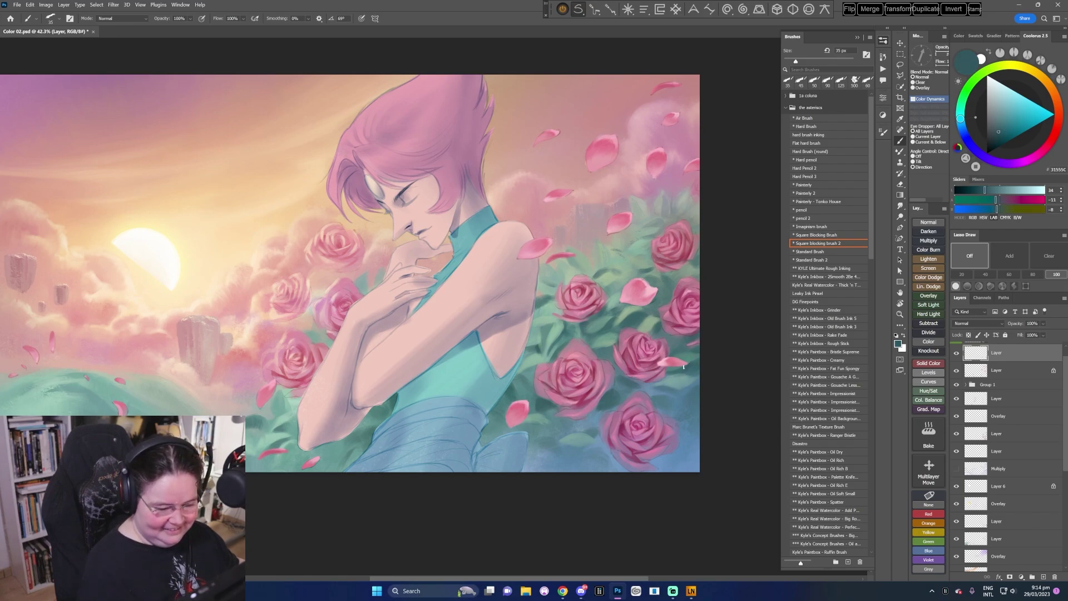
pyautogui.click(998, 137)
pyautogui.press('[')
pyautogui.press('[')
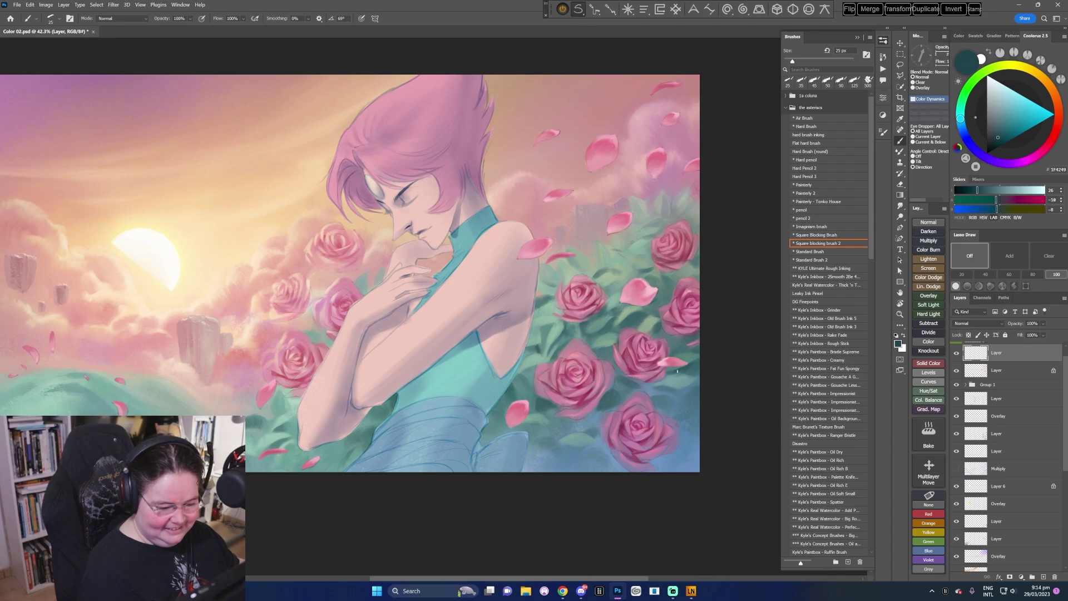
# - Paint dark teal gaps between the leaves around the roses with the brush at 25 to 35 px, undoing one stroke
pyautogui.keyDown('alt'); pyautogui.click(629, 399); pyautogui.keyUp('alt')
pyautogui.press(']')
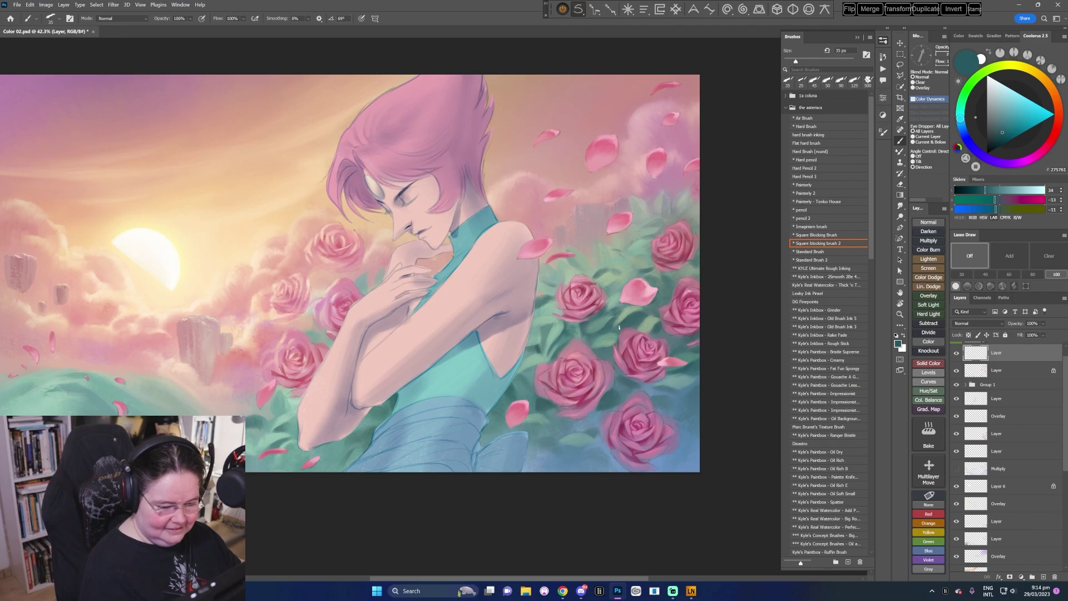
pyautogui.click(1002, 135)
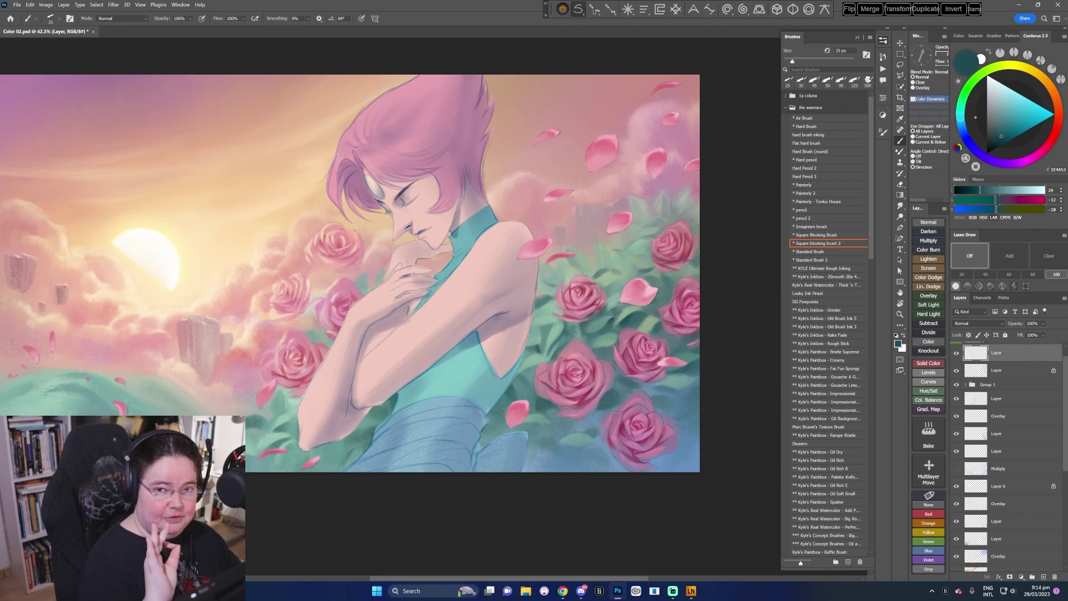
pyautogui.press(']')
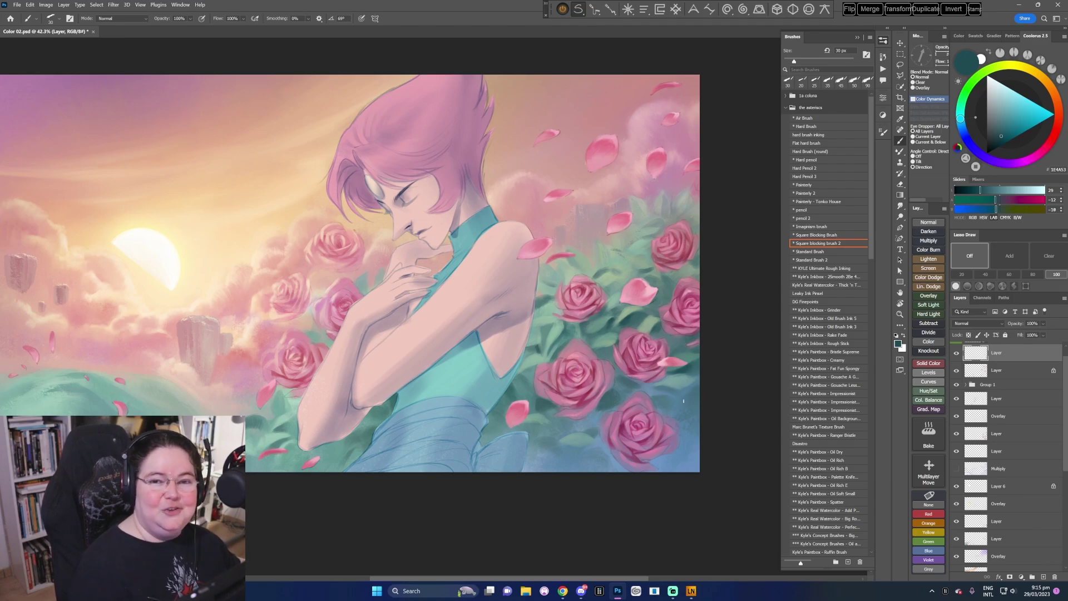
pyautogui.hotkey('ctrl', 'z')
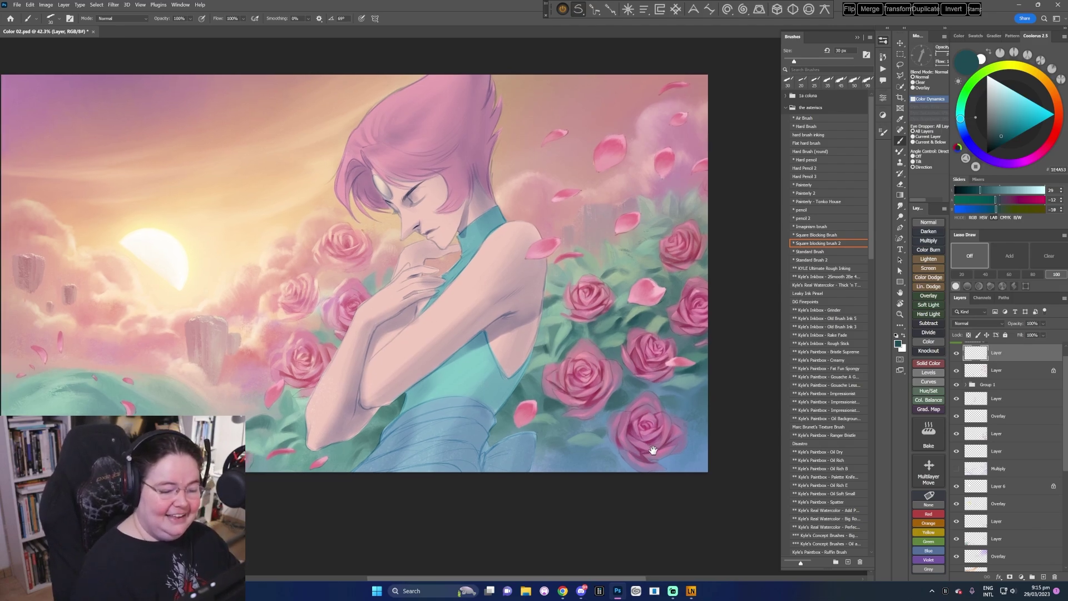
pyautogui.press(']')
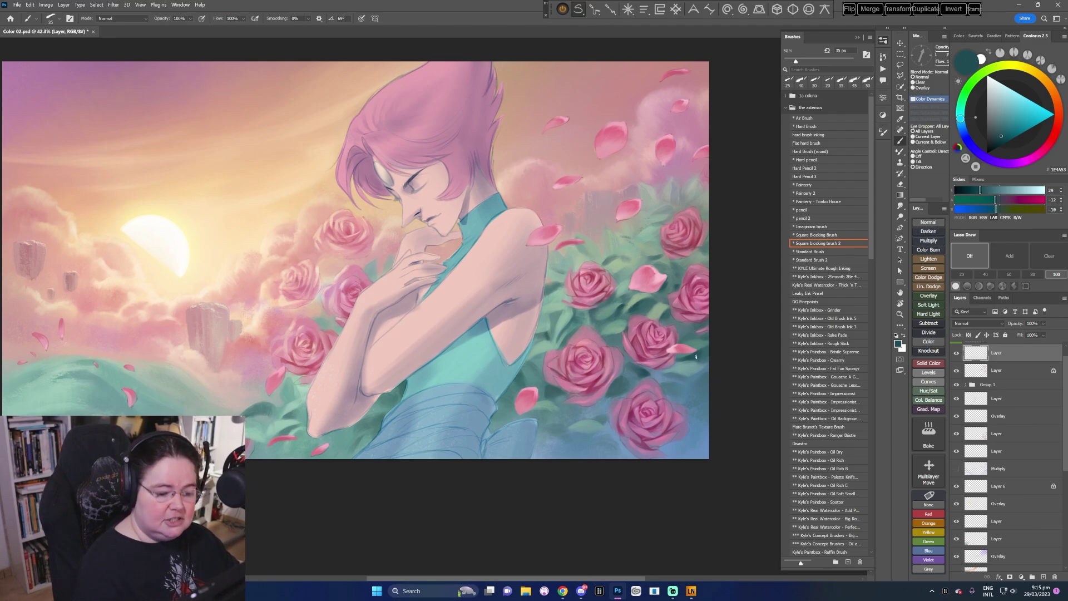
pyautogui.moveTo(696, 356); pyautogui.dragTo(697, 350)
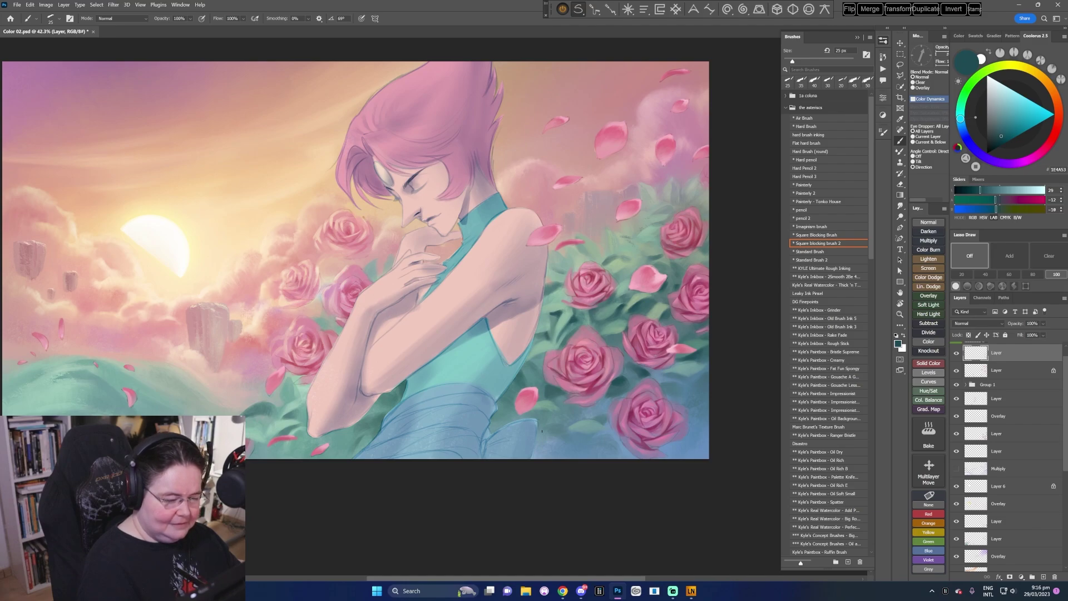
pyautogui.moveTo(614, 408); pyautogui.dragTo(603, 404)
# - Try Kyle's Inkbox Old Brush Ink 3 and Rake Fade, and choose the Inkbox brush listed directly above Old Brush Ink 5
pyautogui.rightClick(624, 316)
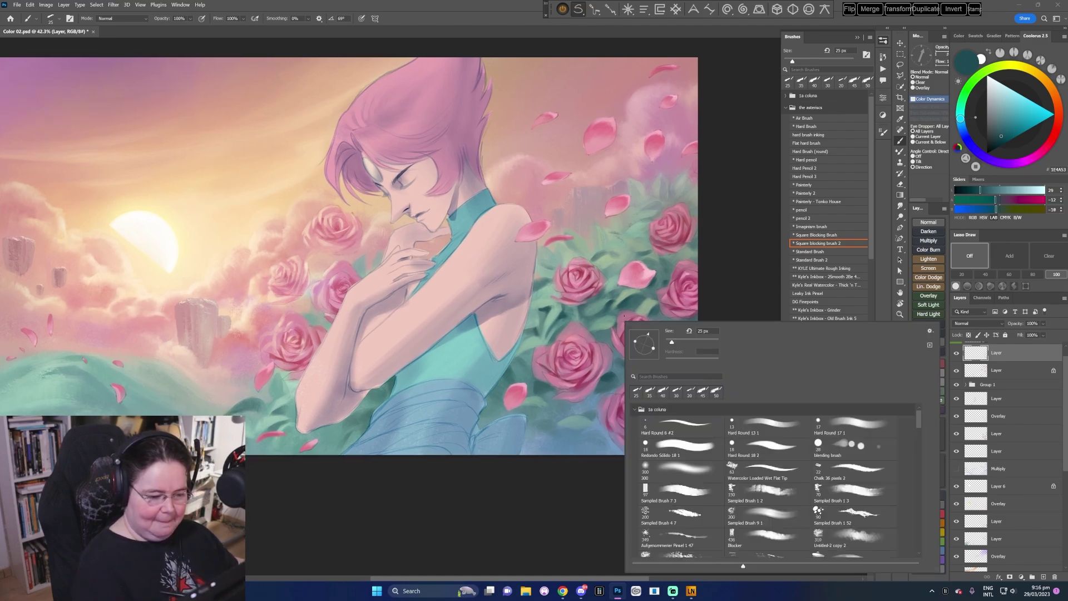
pyautogui.press('Escape')
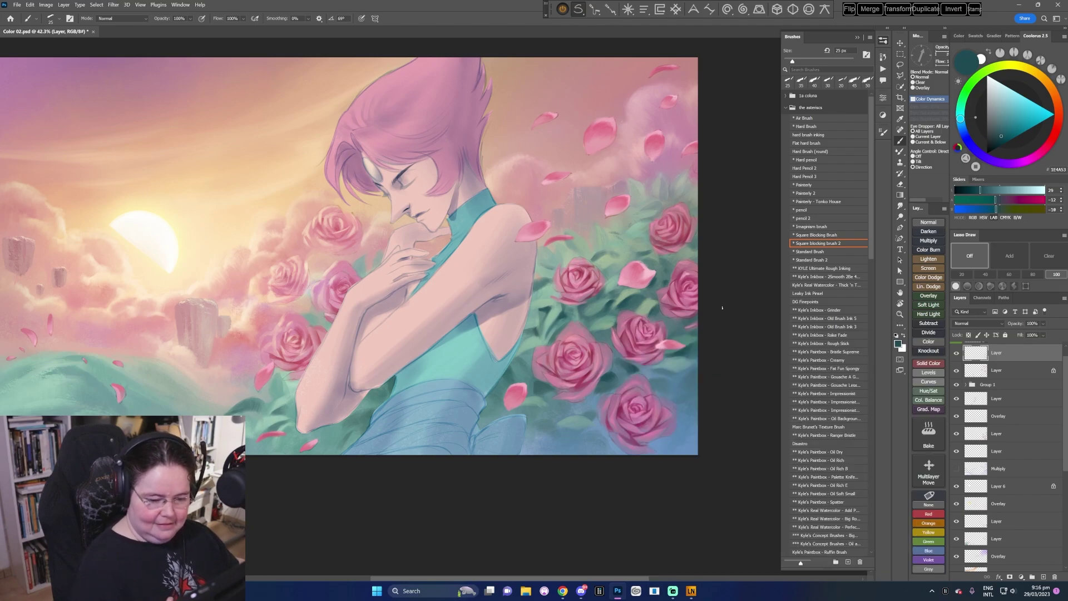
pyautogui.click(840, 328)
pyautogui.moveTo(628, 319); pyautogui.dragTo(663, 296)
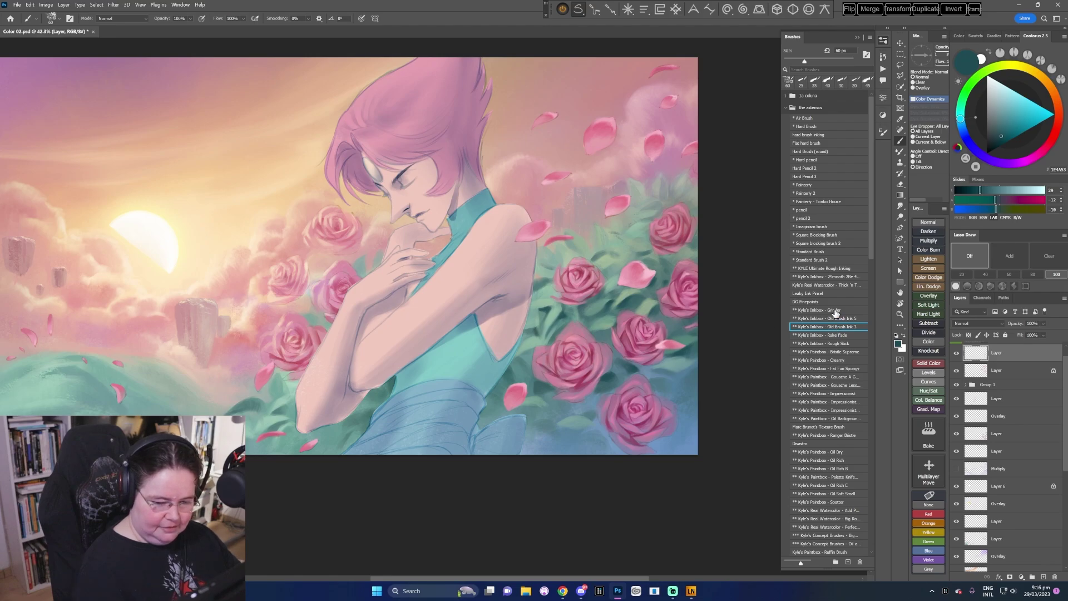
pyautogui.click(837, 335)
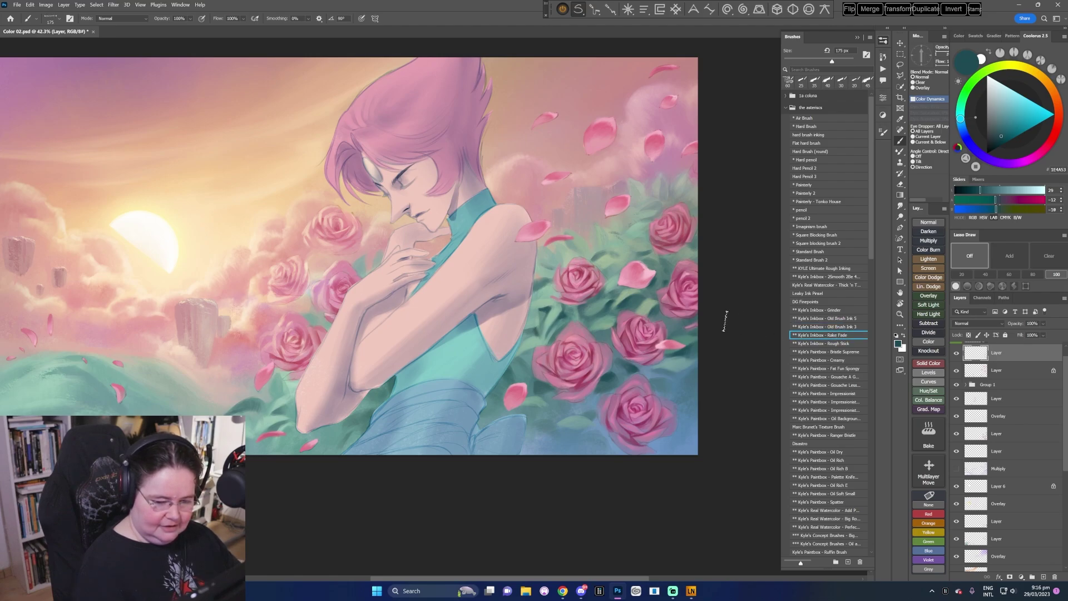
pyautogui.click(840, 311)
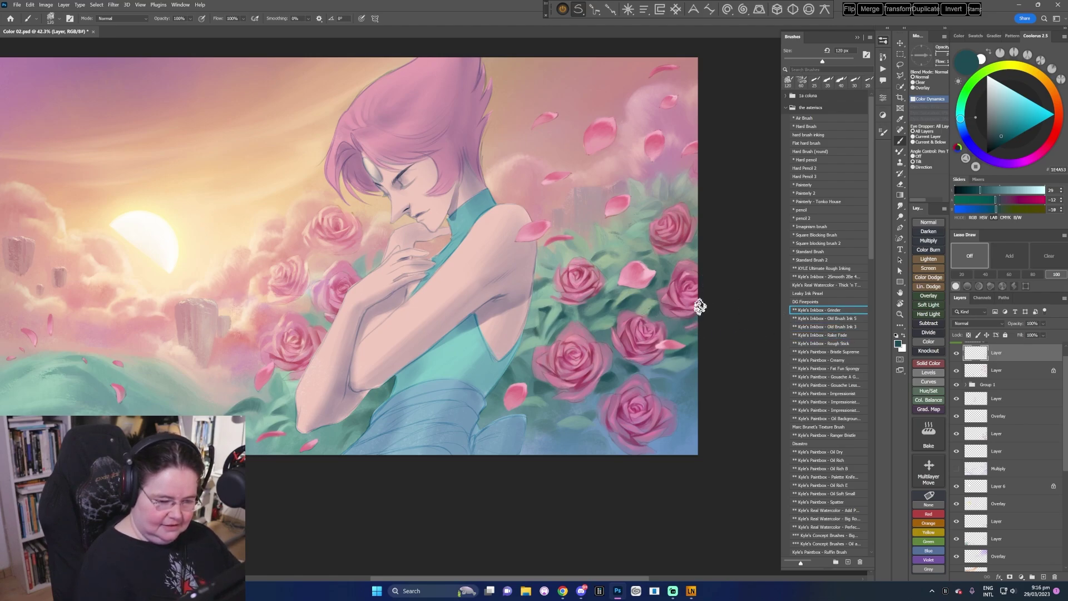
# - Dab a sampled, gradually lightened pale green onto the leaves around the middle roses with the brush at 80 px
pyautogui.keyDown('alt'); pyautogui.click(645, 309); pyautogui.keyUp('alt')
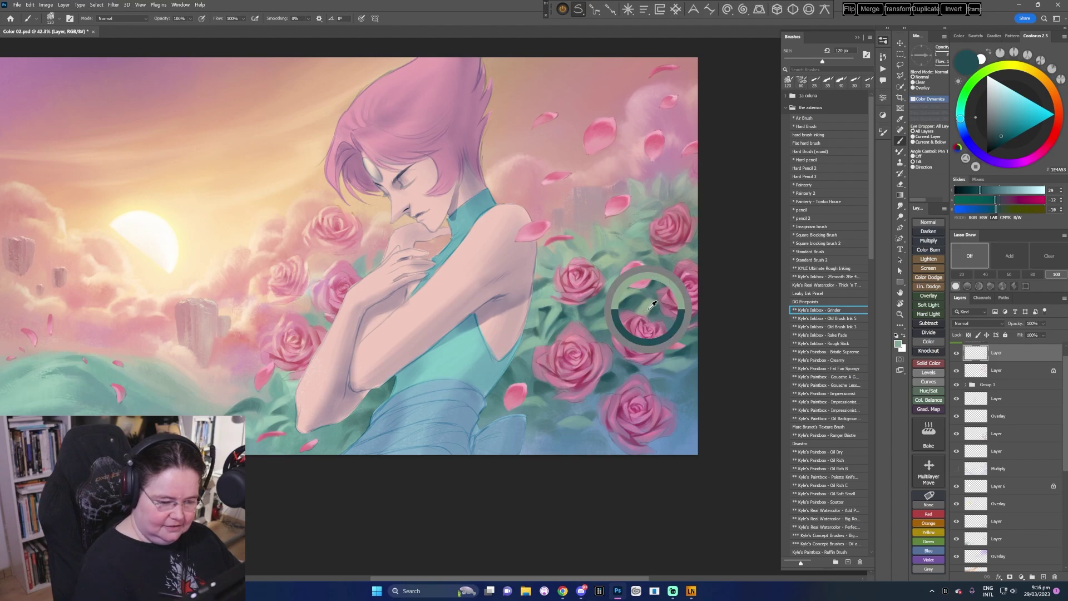
pyautogui.click(994, 102)
pyautogui.press('[')
pyautogui.press('[')
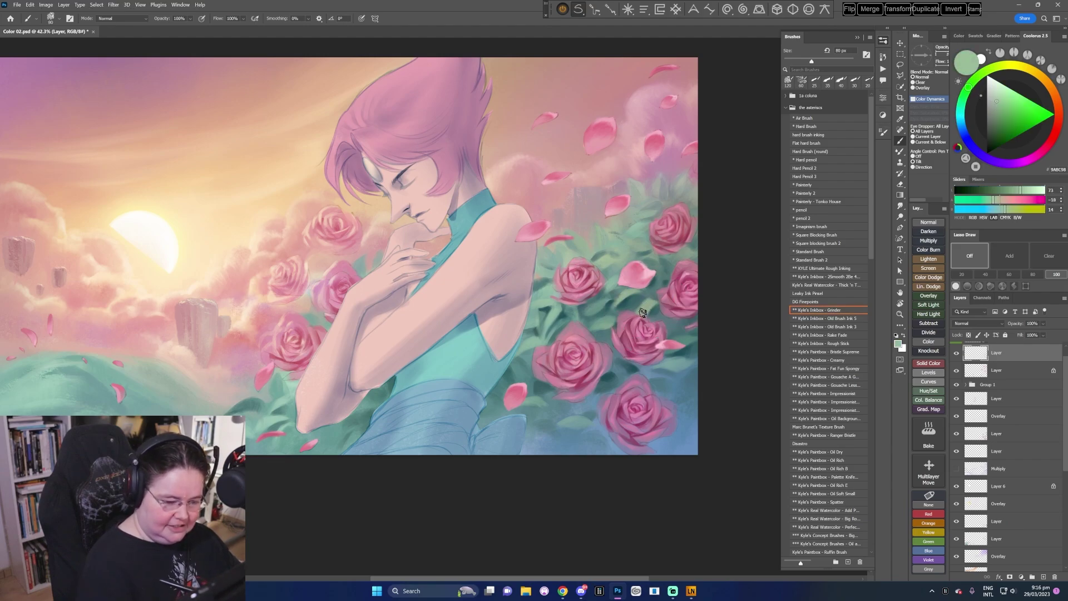
pyautogui.click(996, 103)
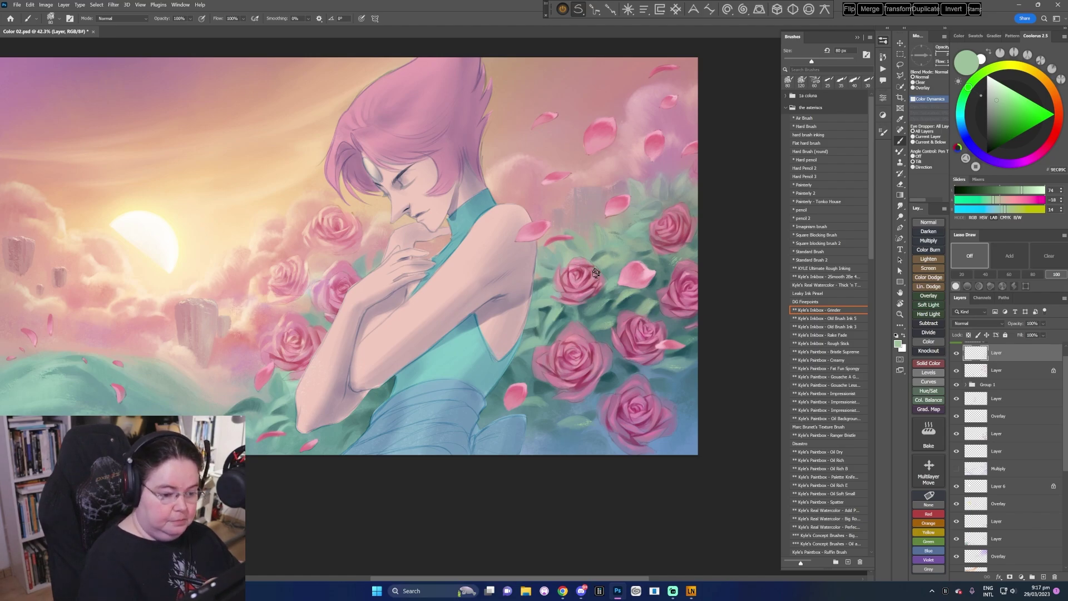
pyautogui.click(997, 101)
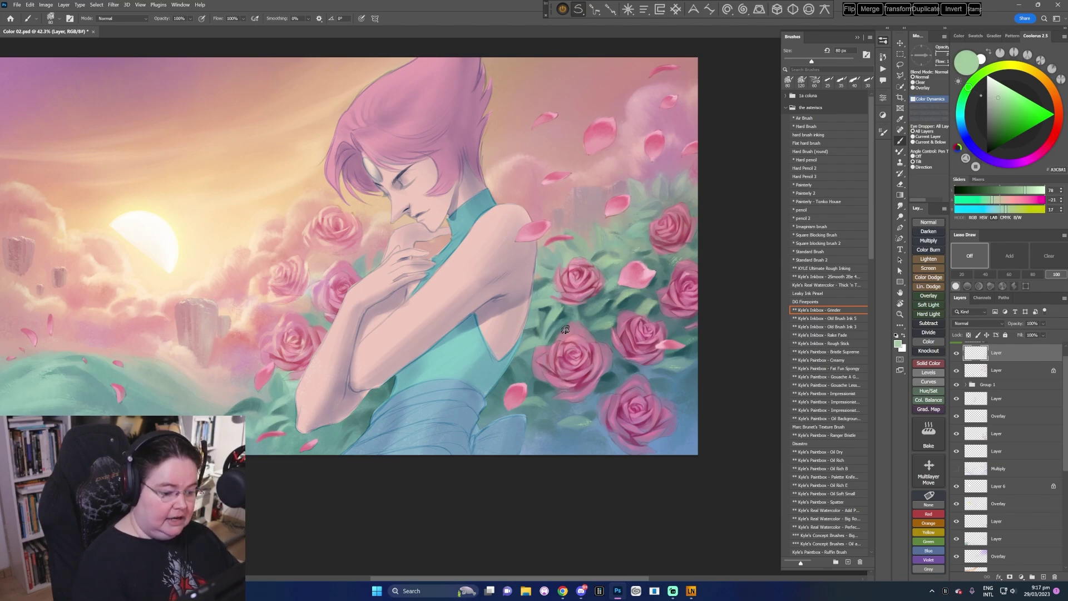
pyautogui.click(1000, 101)
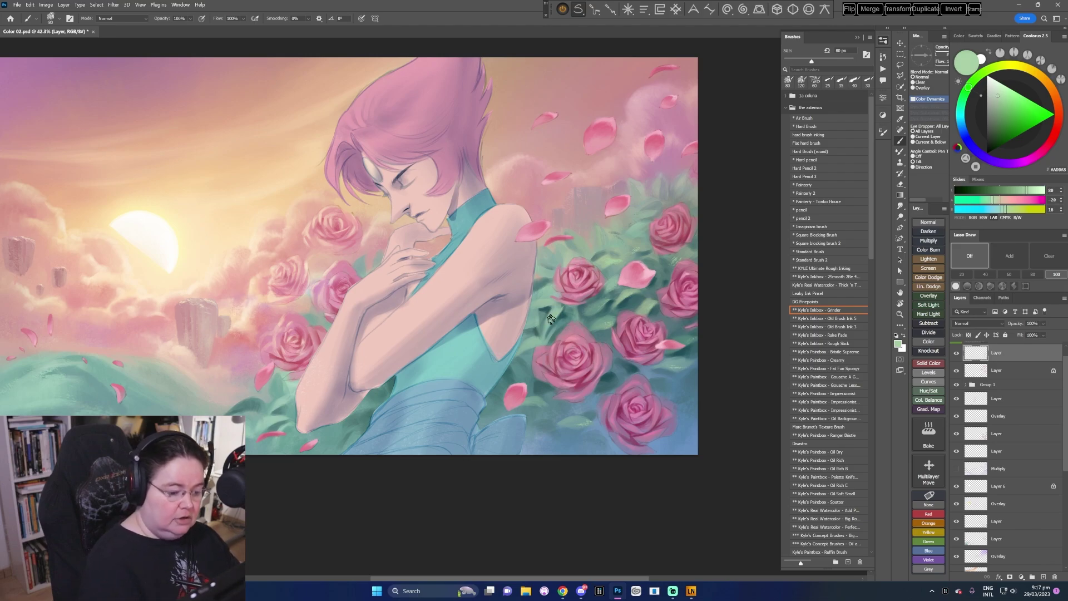
# - Add more textured leaf highlights in brighter sampled greens among the roses, varying the brush between 80 and 100 px
pyautogui.keyDown('alt'); pyautogui.click(620, 291); pyautogui.keyUp('alt')
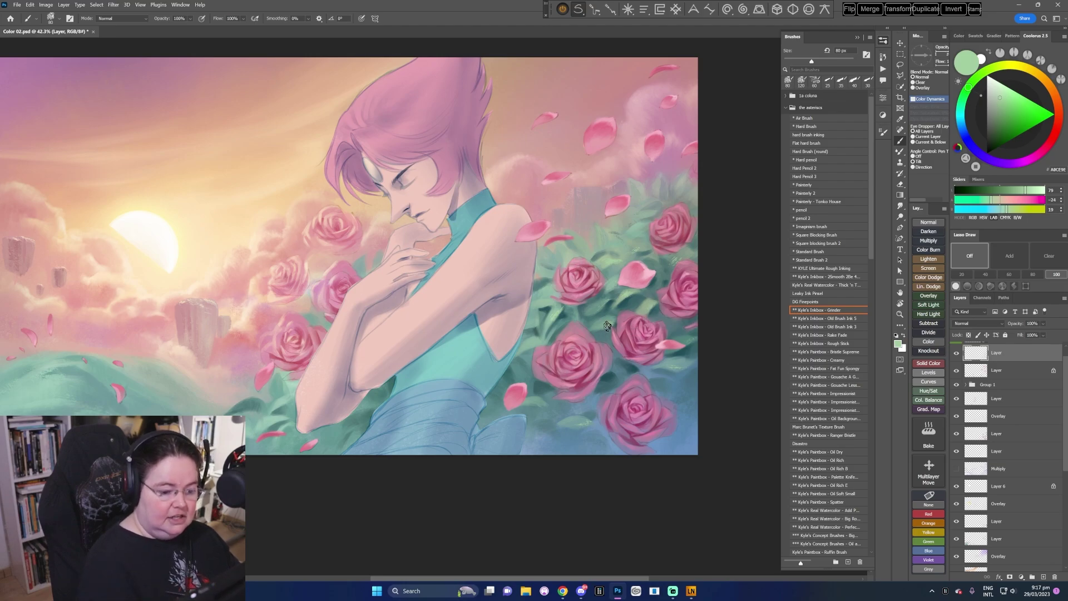
pyautogui.keyDown('alt'); pyautogui.click(623, 310); pyautogui.keyUp('alt')
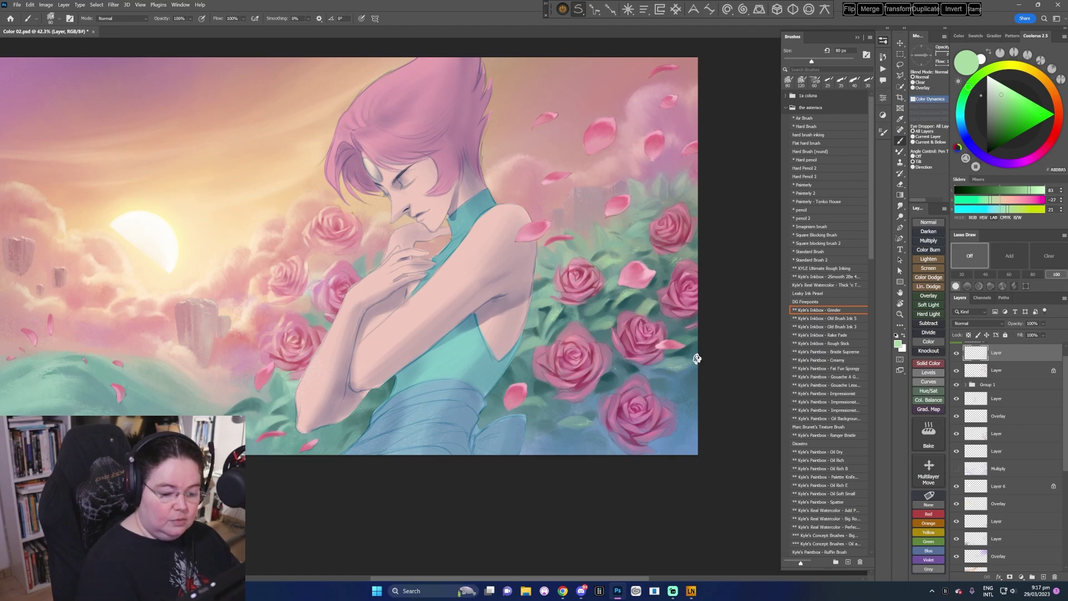
pyautogui.press(']')
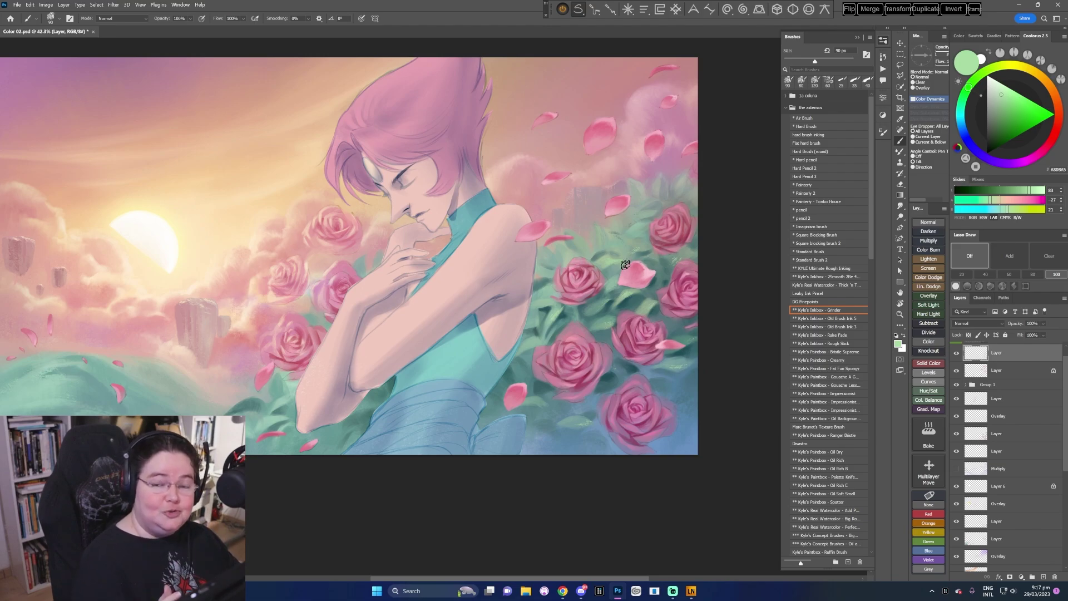
pyautogui.press(']')
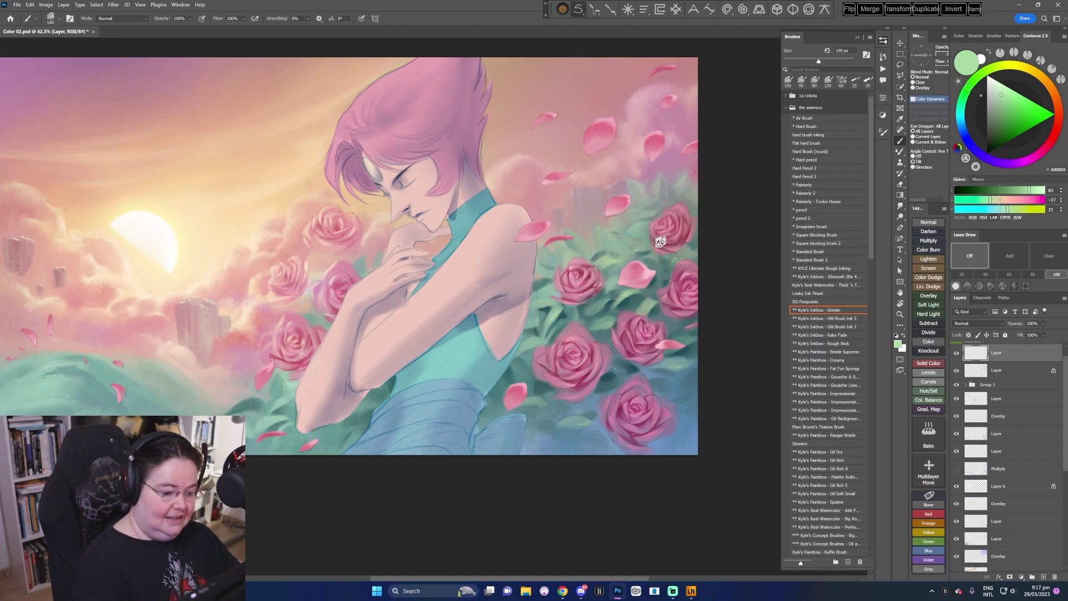
pyautogui.press('[')
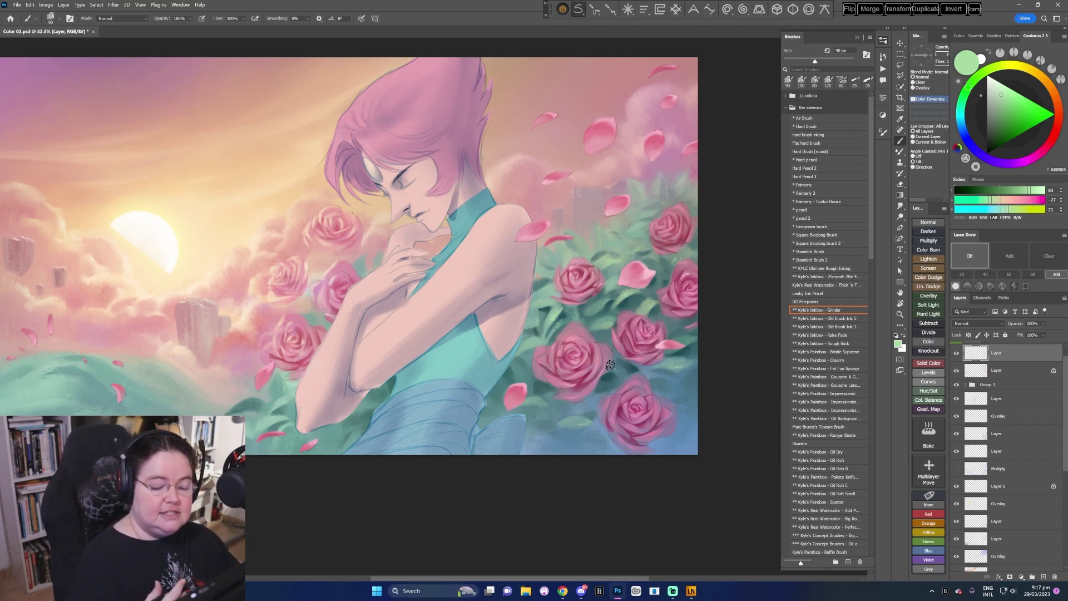
# - Blend the cloud edge above the foliage with sampled mauves using Kyle's Paintbox - Fat Fun Spongy at 138 px
pyautogui.click(848, 370)
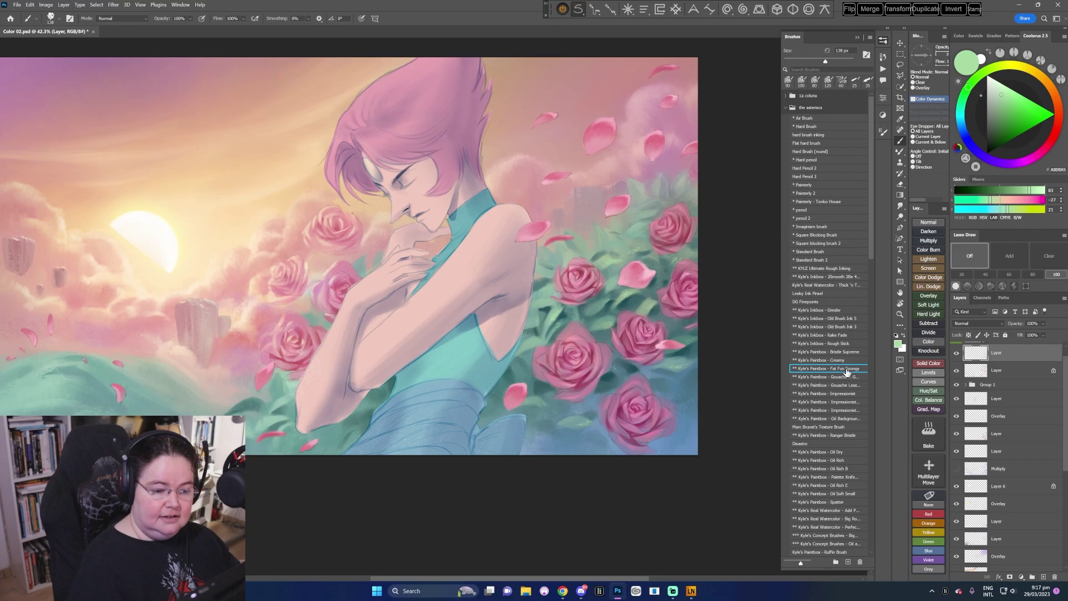
pyautogui.keyDown('alt'); pyautogui.click(652, 175); pyautogui.keyUp('alt')
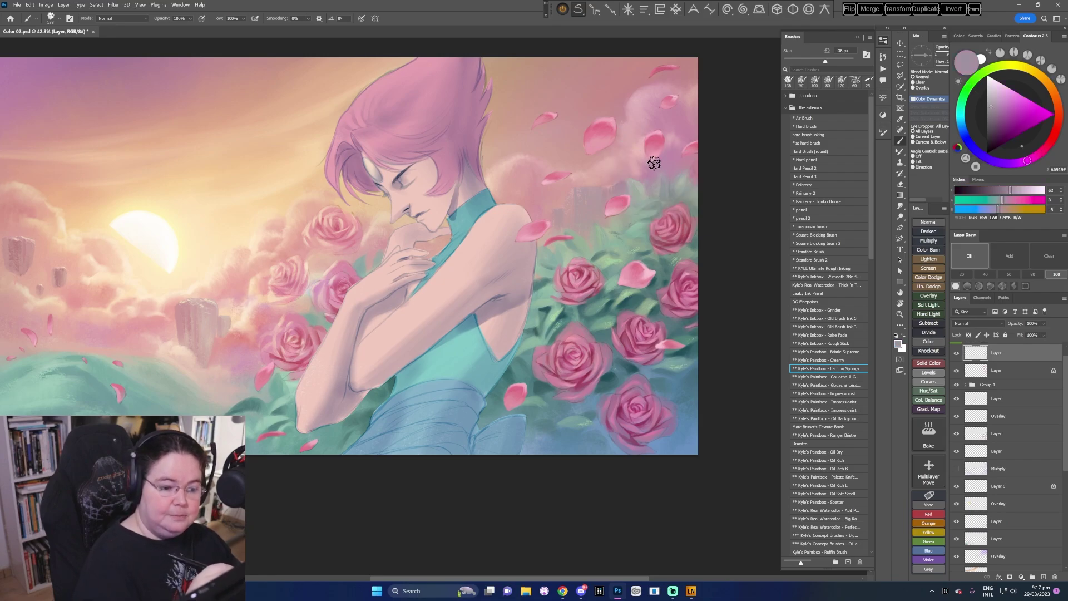
pyautogui.keyDown('alt'); pyautogui.click(662, 168); pyautogui.keyUp('alt')
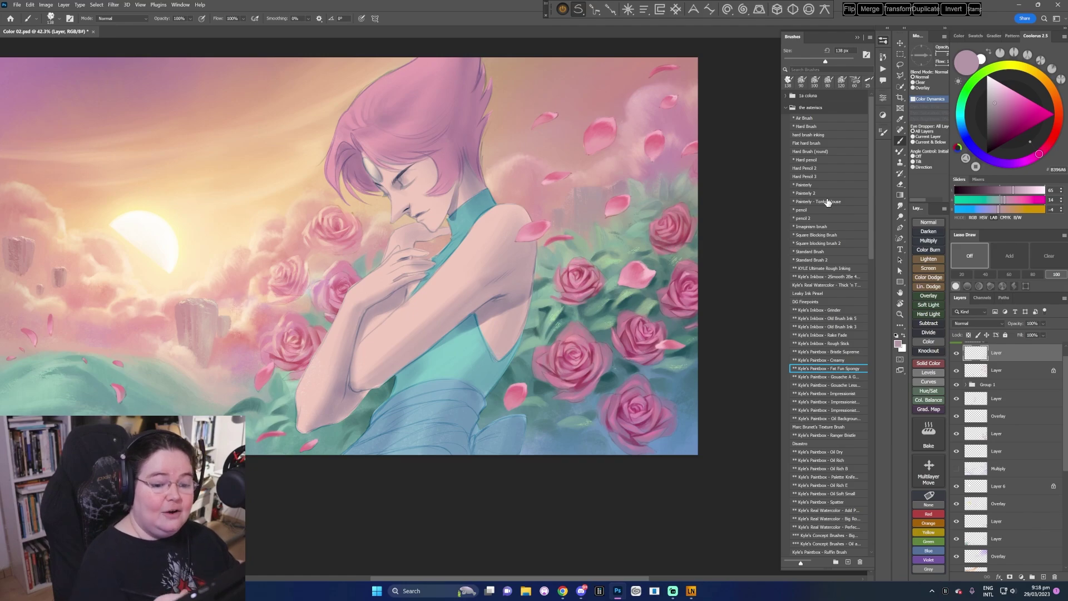
# - Switch to the Painterly brush at 50 px and paint a sampled grey-green along the foliage's upper edge
pyautogui.click(808, 185)
pyautogui.keyDown('alt'); pyautogui.click(675, 181); pyautogui.keyUp('alt')
pyautogui.press('[')
pyautogui.press('[')
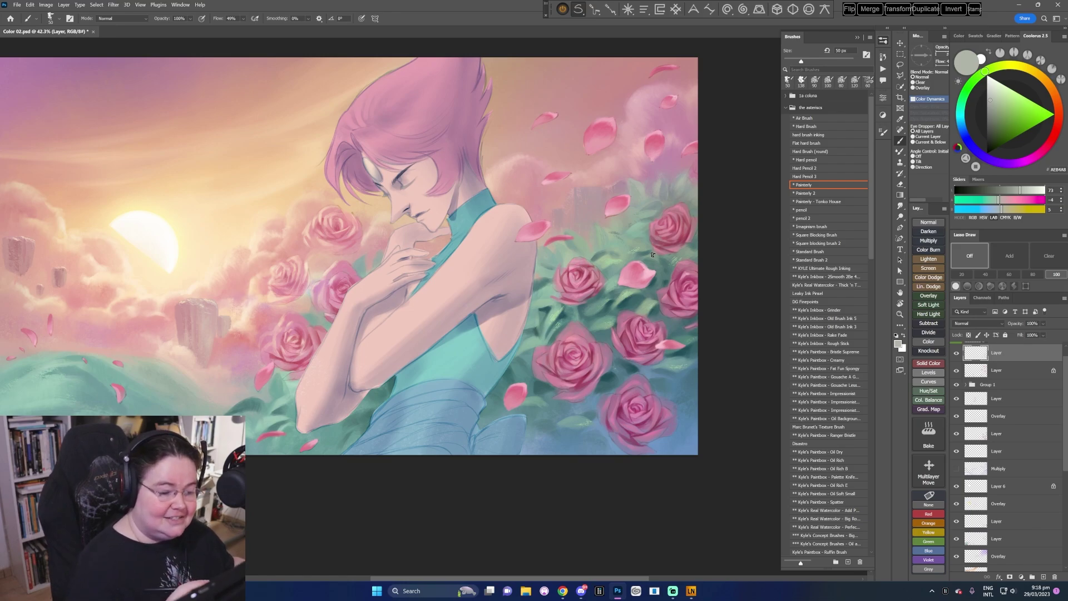
# - Refine the distant leaves between the figure's shoulder and the upper rose with sampled greens and warm greys at 40 px
pyautogui.keyDown('alt'); pyautogui.click(577, 243); pyautogui.keyUp('alt')
pyautogui.press('[')
pyautogui.press('[')
pyautogui.press('[')
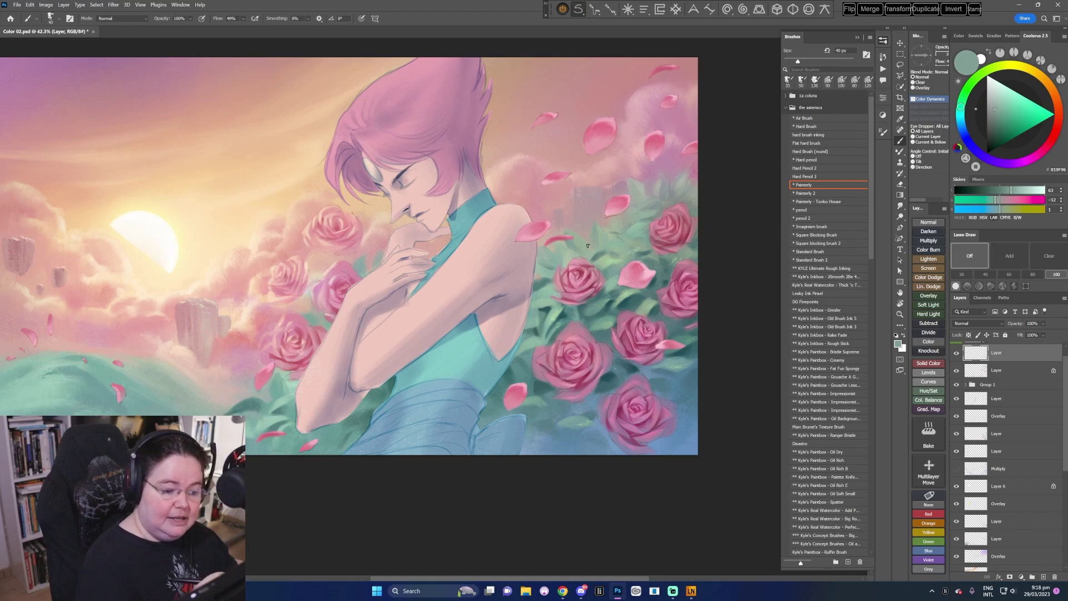
pyautogui.keyDown('alt'); pyautogui.click(589, 246); pyautogui.keyUp('alt')
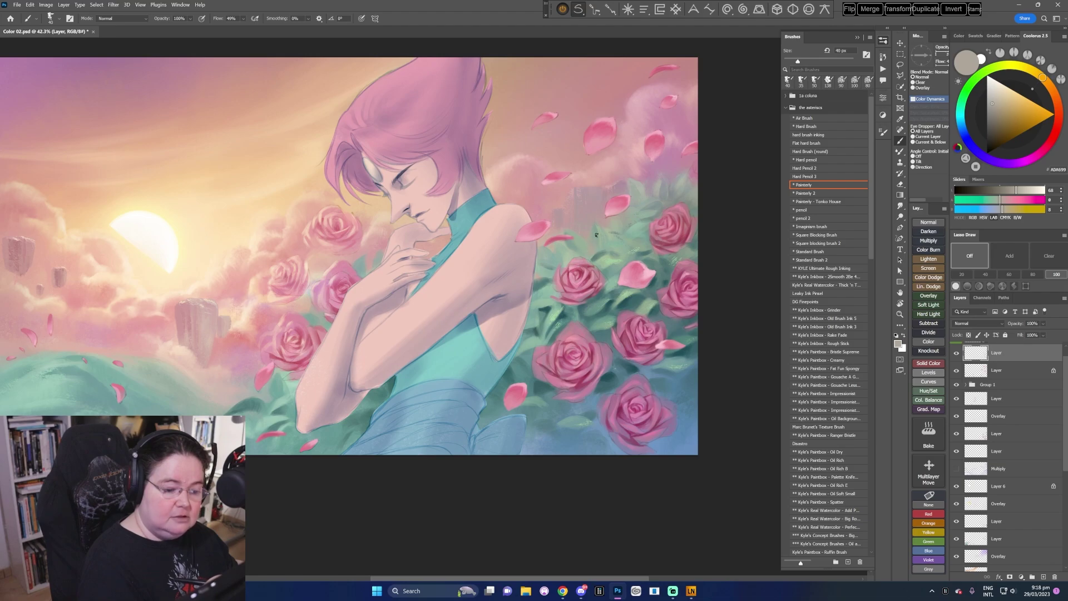
pyautogui.keyDown('alt'); pyautogui.click(595, 238); pyautogui.keyUp('alt')
pyautogui.keyDown('alt'); pyautogui.click(614, 241); pyautogui.keyUp('alt')
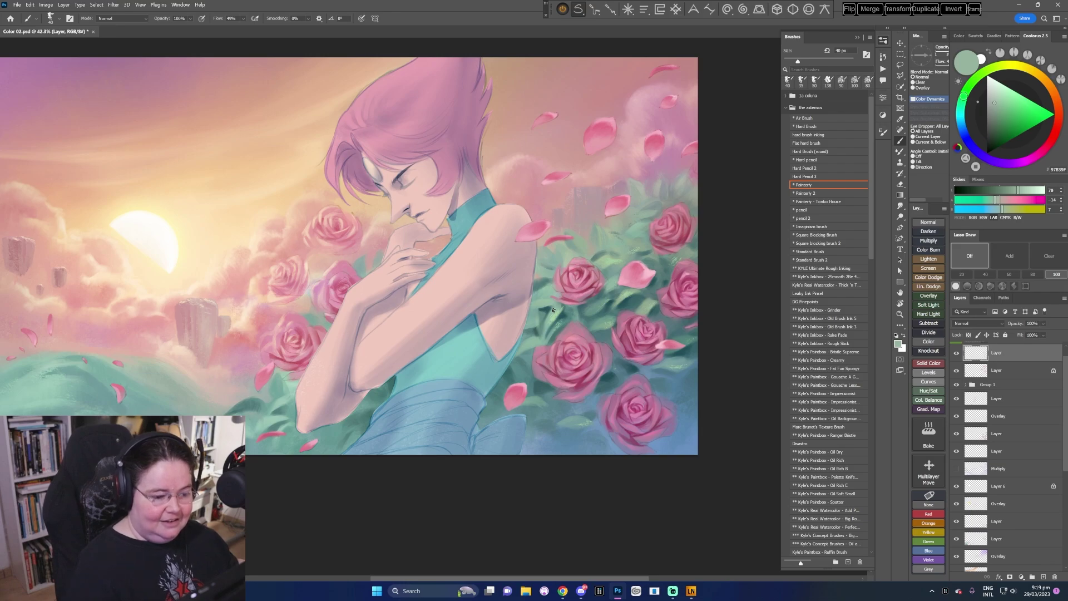
# - Sample a muted grey-green and touch up the distant leaves beside the figure's shoulder at 40 px
pyautogui.keyDown('alt'); pyautogui.click(594, 232); pyautogui.keyUp('alt')
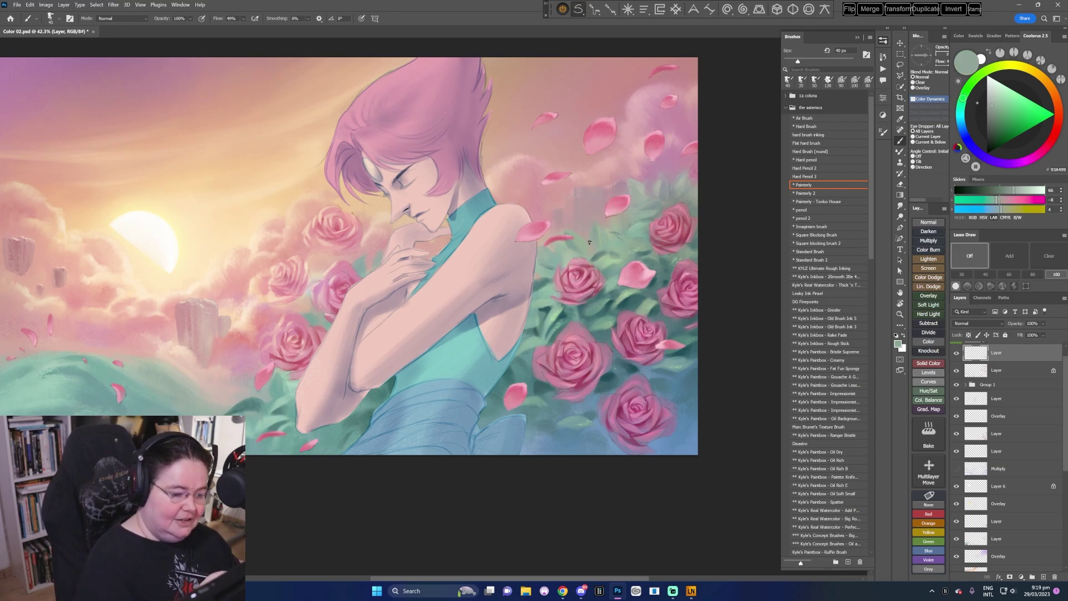
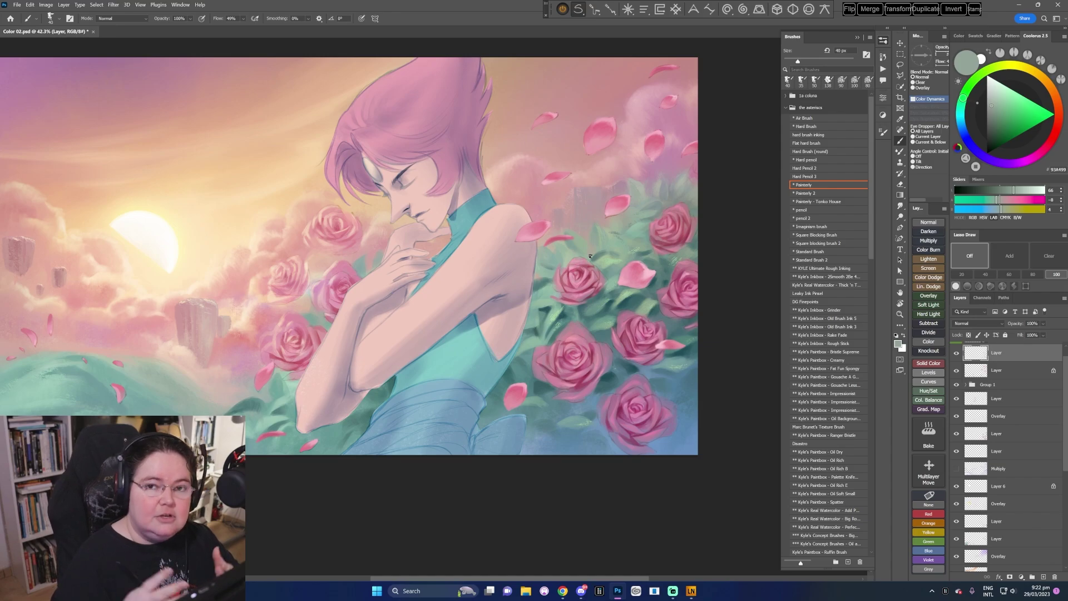
pyautogui.moveTo(712, 377); pyautogui.dragTo(716, 385)
pyautogui.moveTo(661, 485); pyautogui.dragTo(675, 499)
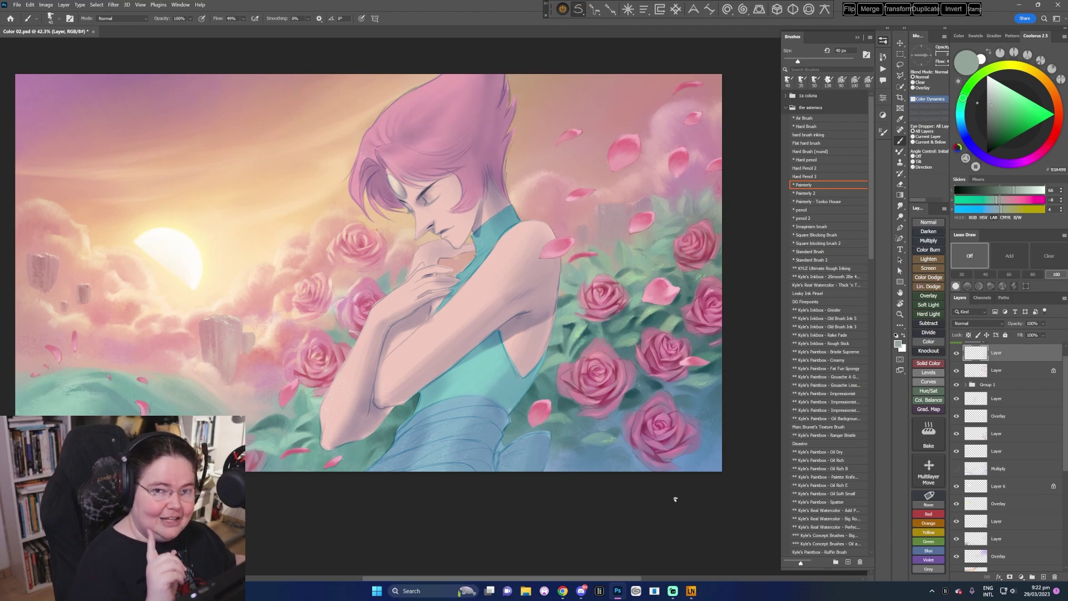
pyautogui.moveTo(591, 485); pyautogui.dragTo(616, 489)
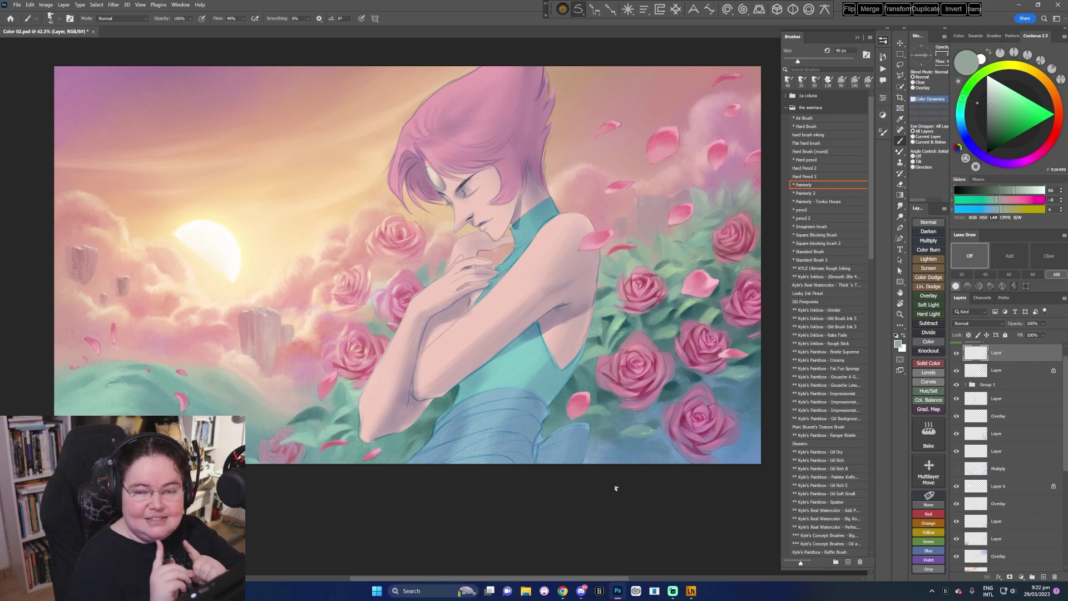
pyautogui.moveTo(516, 518); pyautogui.dragTo(530, 517)
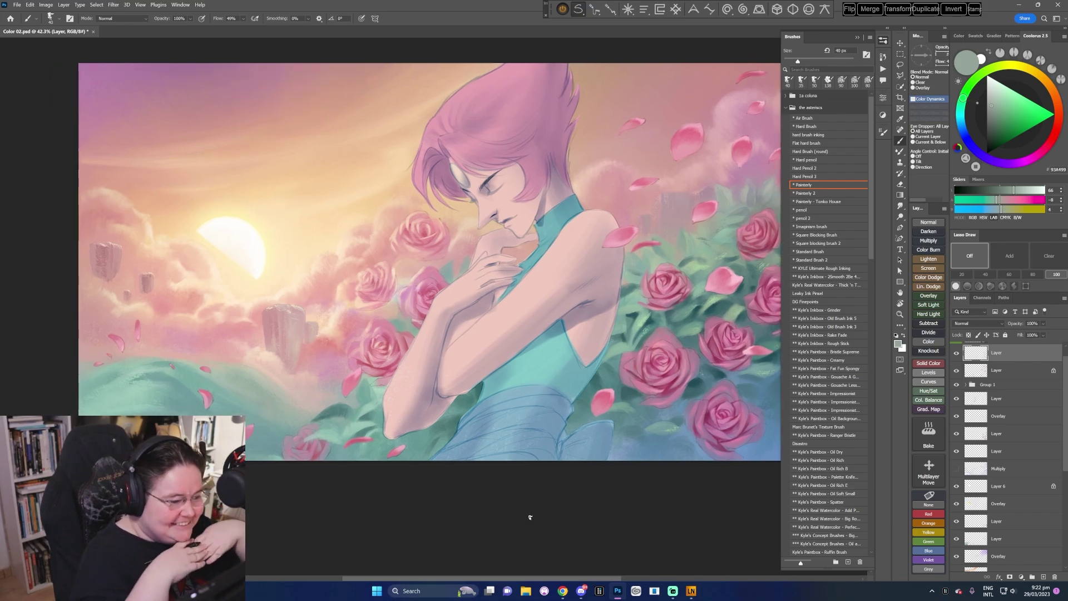
pyautogui.moveTo(501, 459); pyautogui.dragTo(499, 462)
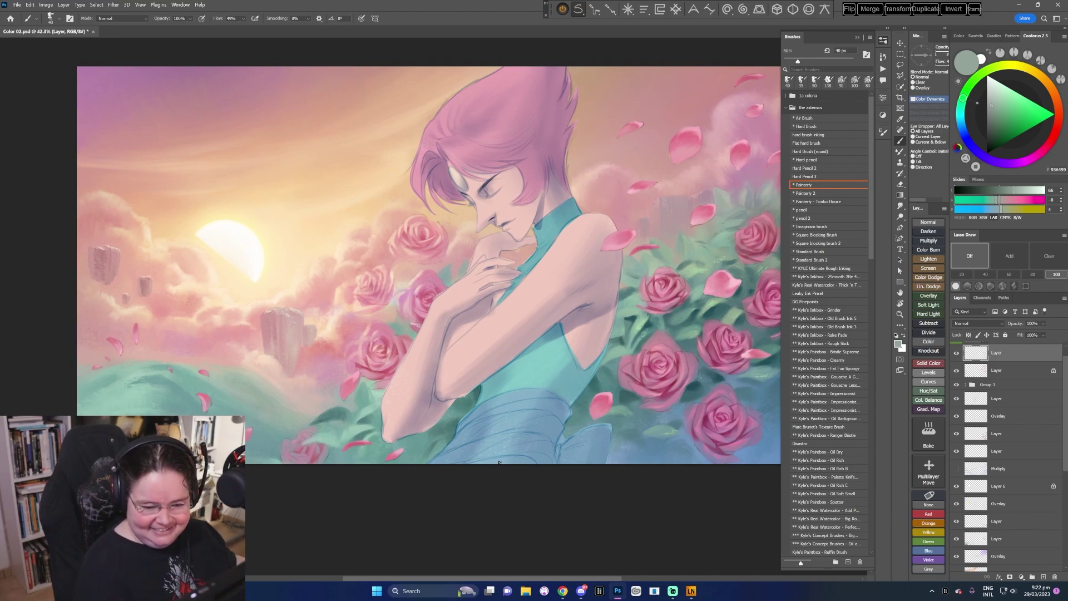
# - Switch to Kyle's Inkbox - Grinder at 150 px and stipple a lighter mint green over the foliage
pyautogui.click(830, 310)
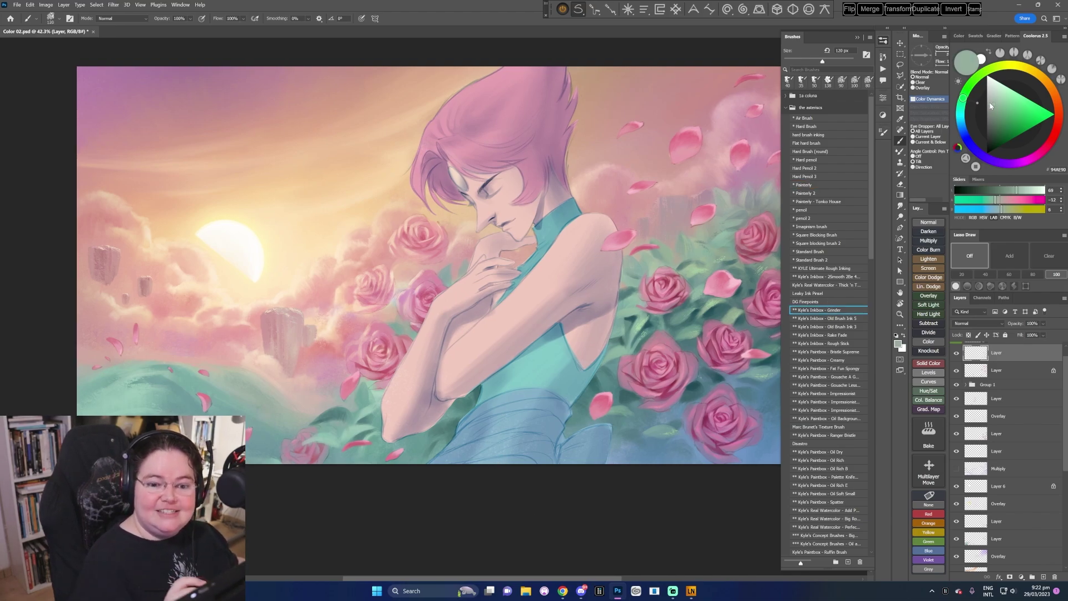
pyautogui.moveTo(508, 470); pyautogui.dragTo(524, 454)
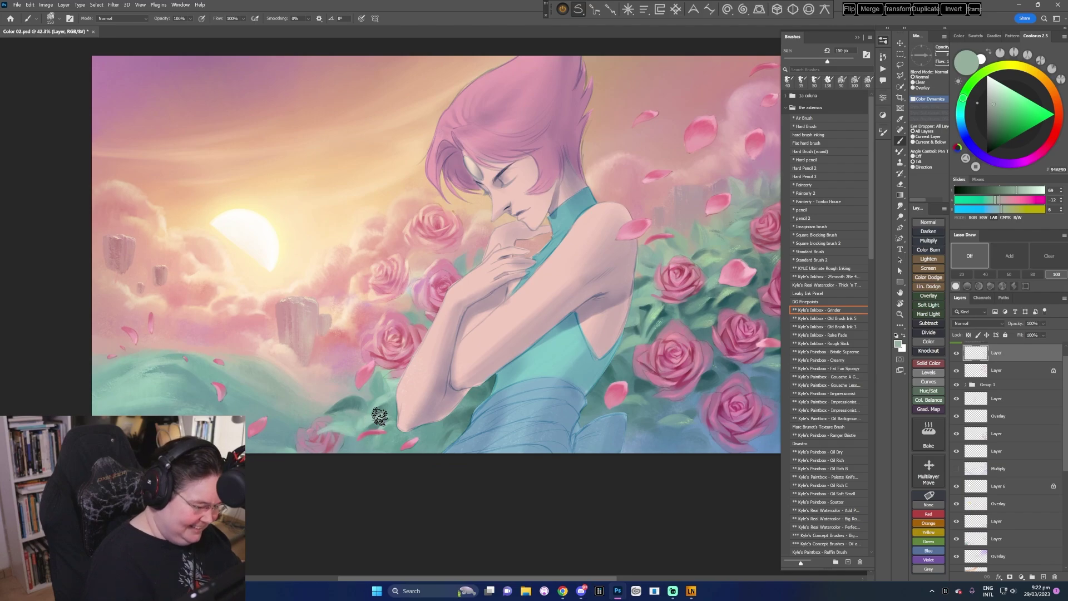
pyautogui.press(']')
pyautogui.press(']')
pyautogui.press(']')
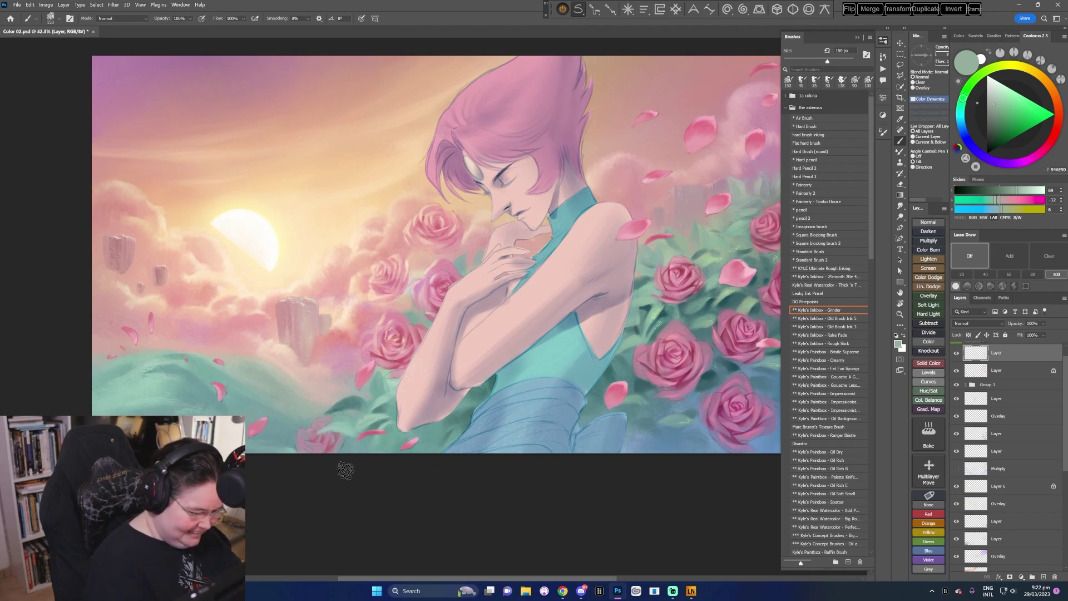
pyautogui.click(998, 98)
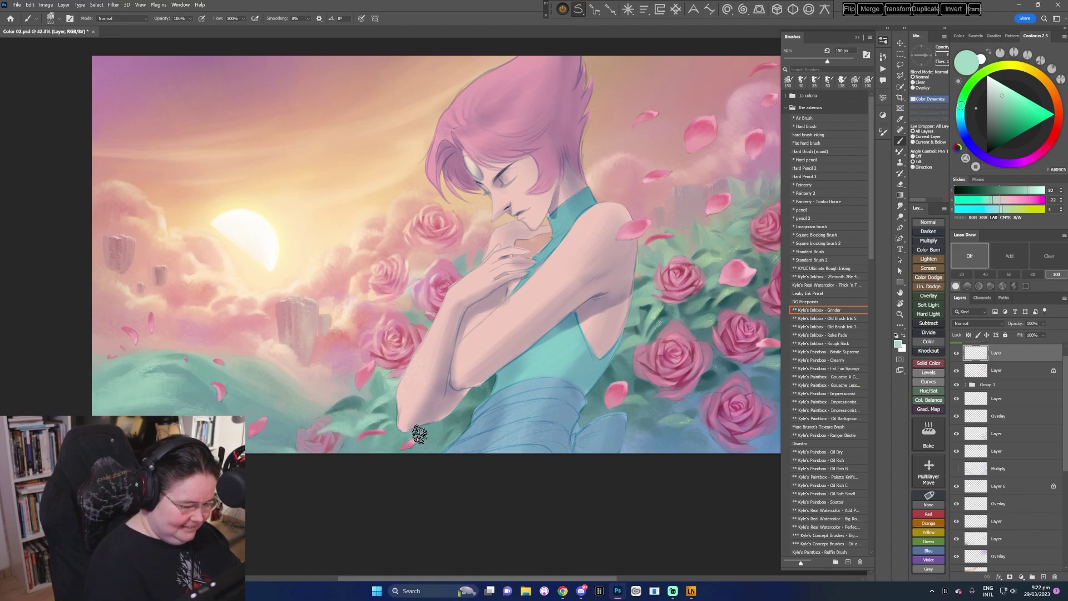
pyautogui.scroll(-1, 470, 451)
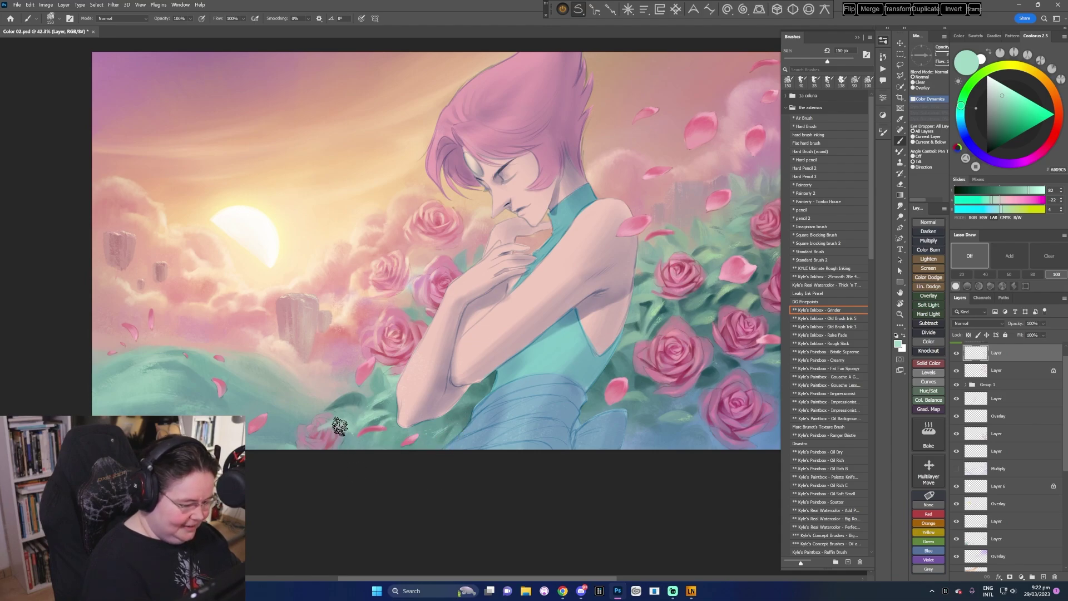
# - Save the document
pyautogui.moveTo(541, 487); pyautogui.dragTo(525, 495)
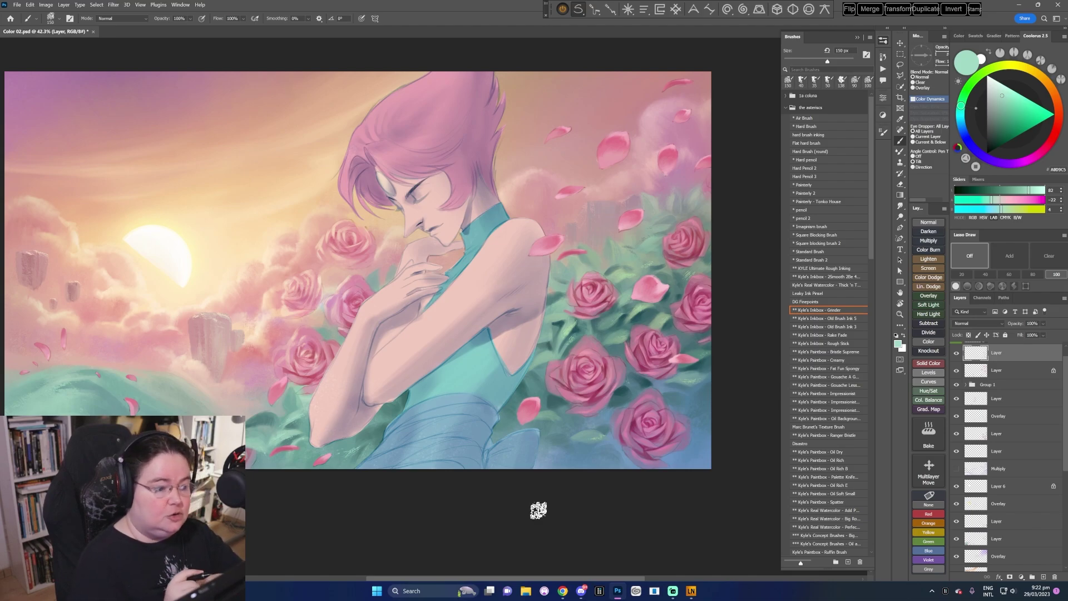
pyautogui.moveTo(479, 467); pyautogui.dragTo(508, 474)
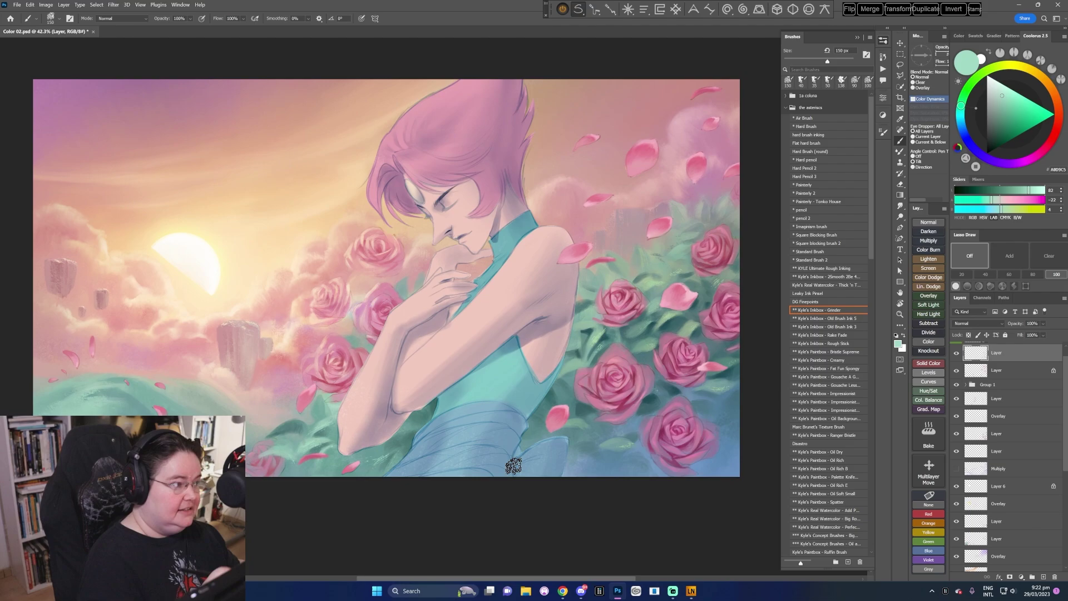
pyautogui.click(16, 5)
pyautogui.click(33, 96)
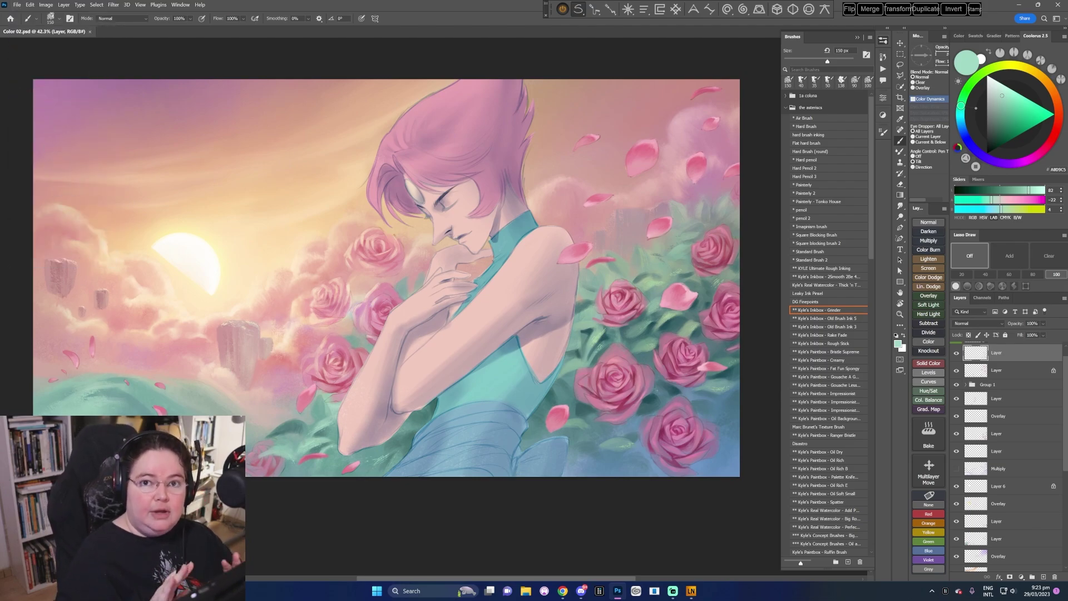
pyautogui.click(822, 353)
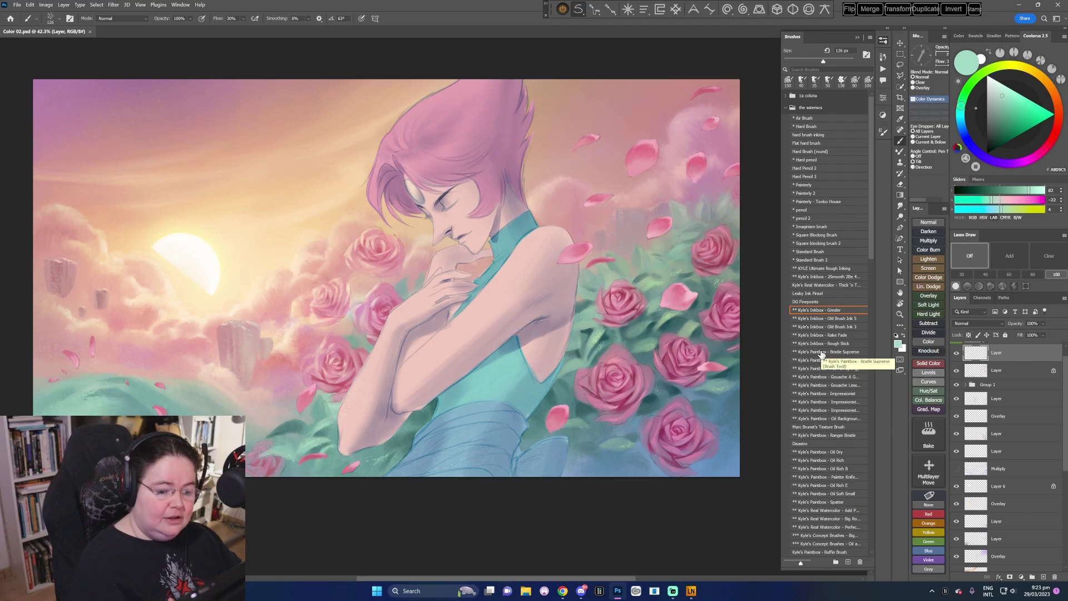
pyautogui.click(822, 354)
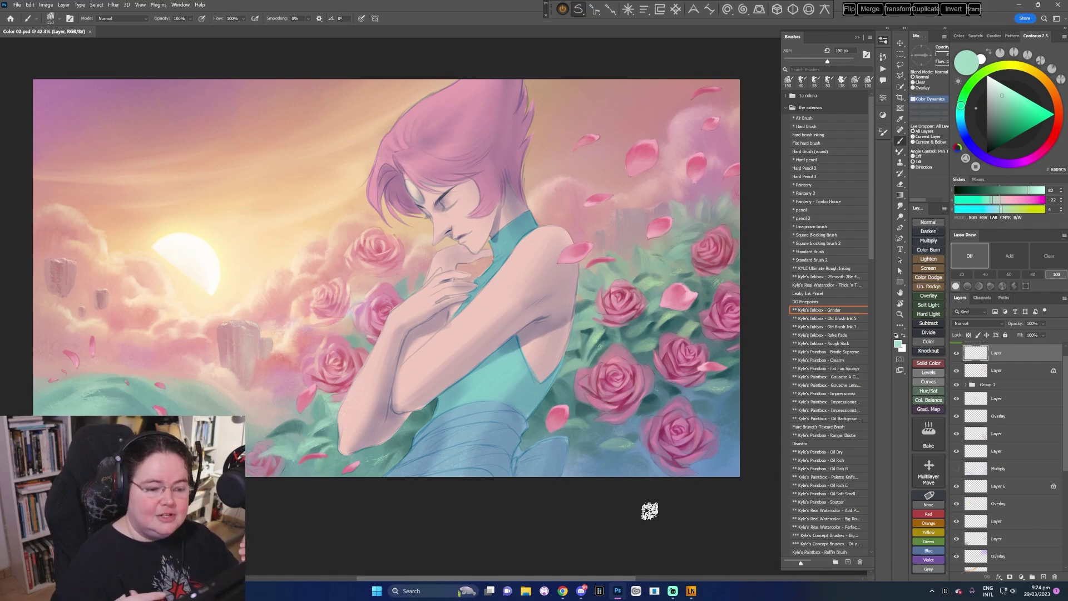
pyautogui.hscroll(-1, 589, 508)
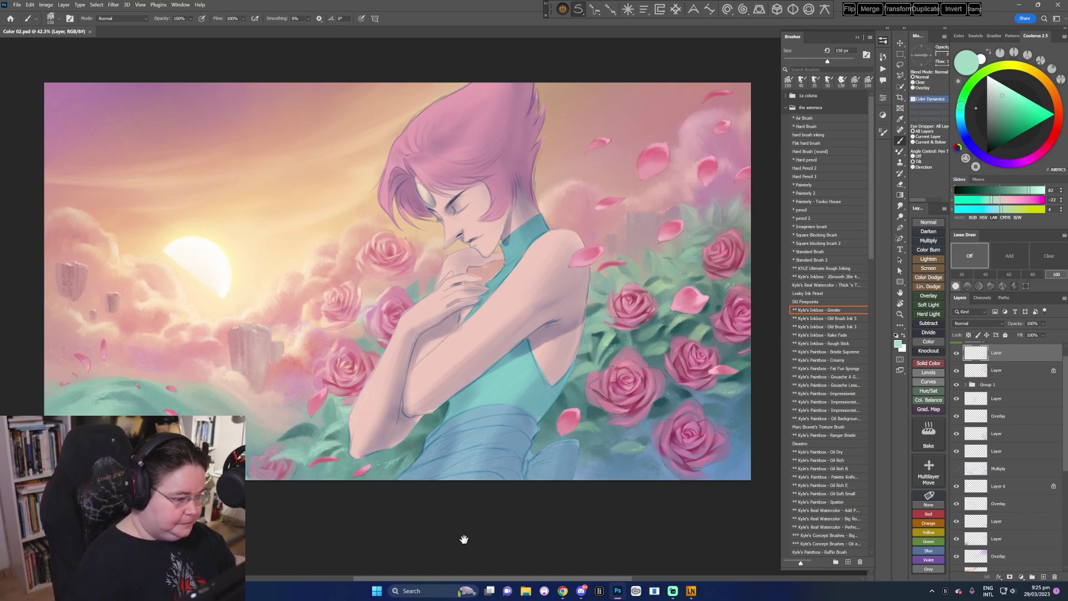
pyautogui.moveTo(464, 539); pyautogui.dragTo(467, 544)
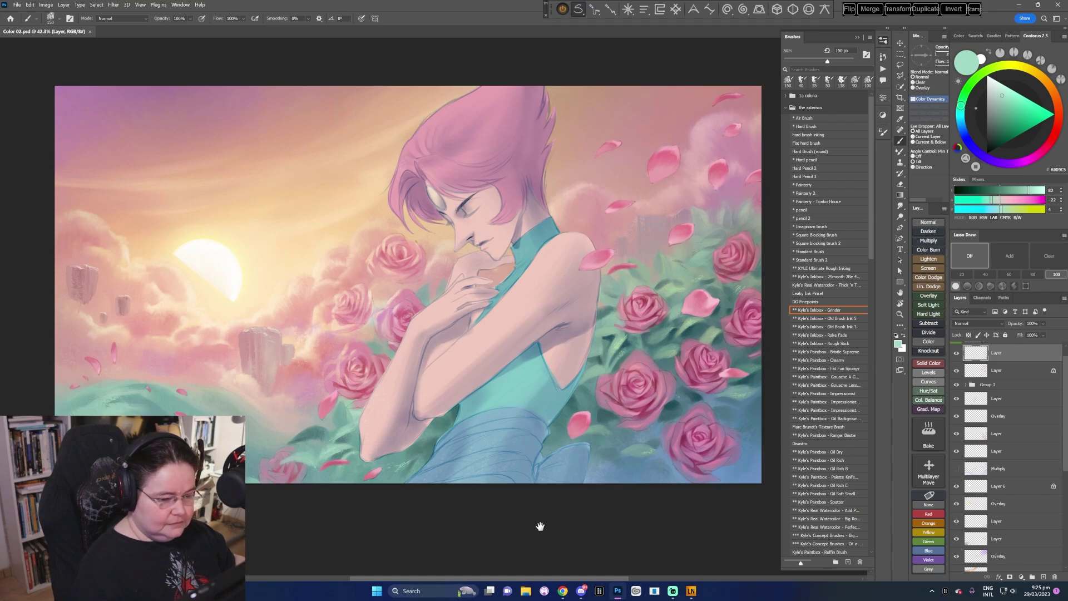
# - Hide and reshow the active foliage layer twice to compare the painting with and without its strokes
pyautogui.hotkey('ctrl', 'z')
pyautogui.click(956, 354)
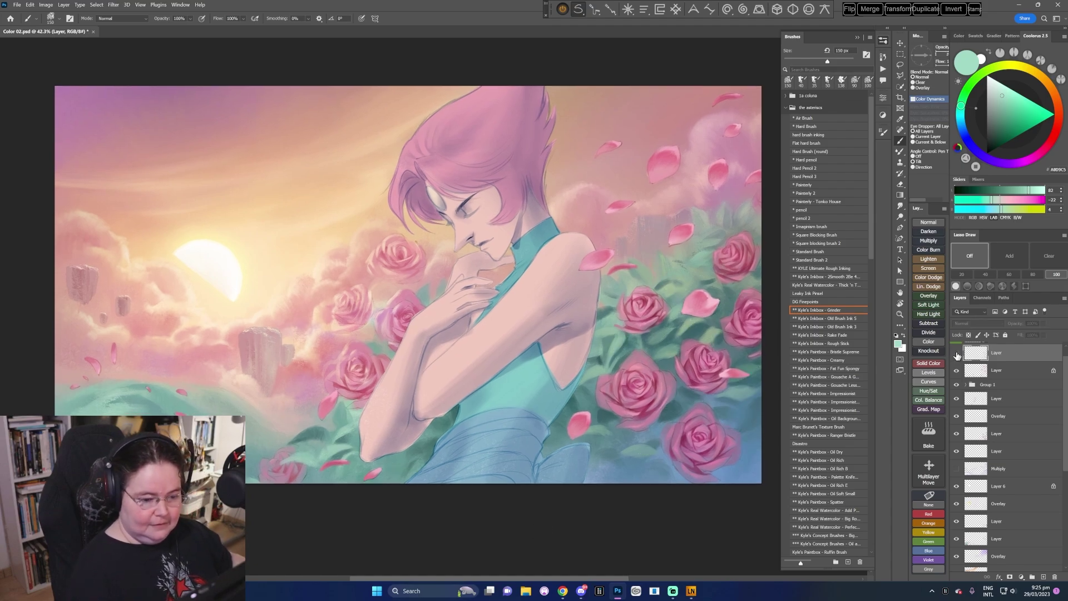
pyautogui.click(957, 353)
pyautogui.moveTo(711, 499); pyautogui.dragTo(716, 490)
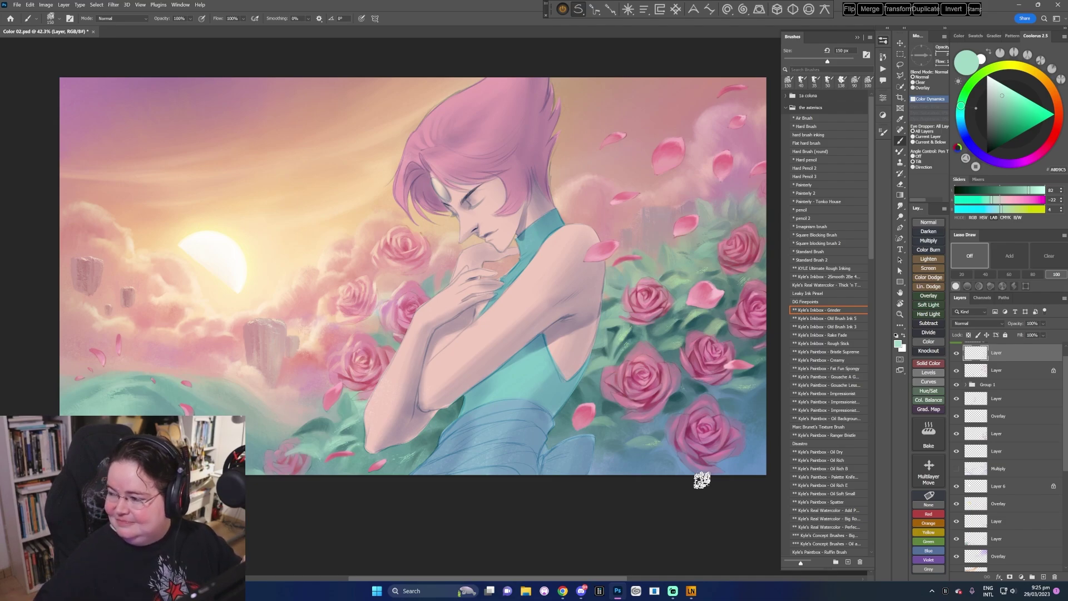
pyautogui.moveTo(513, 504); pyautogui.dragTo(504, 516)
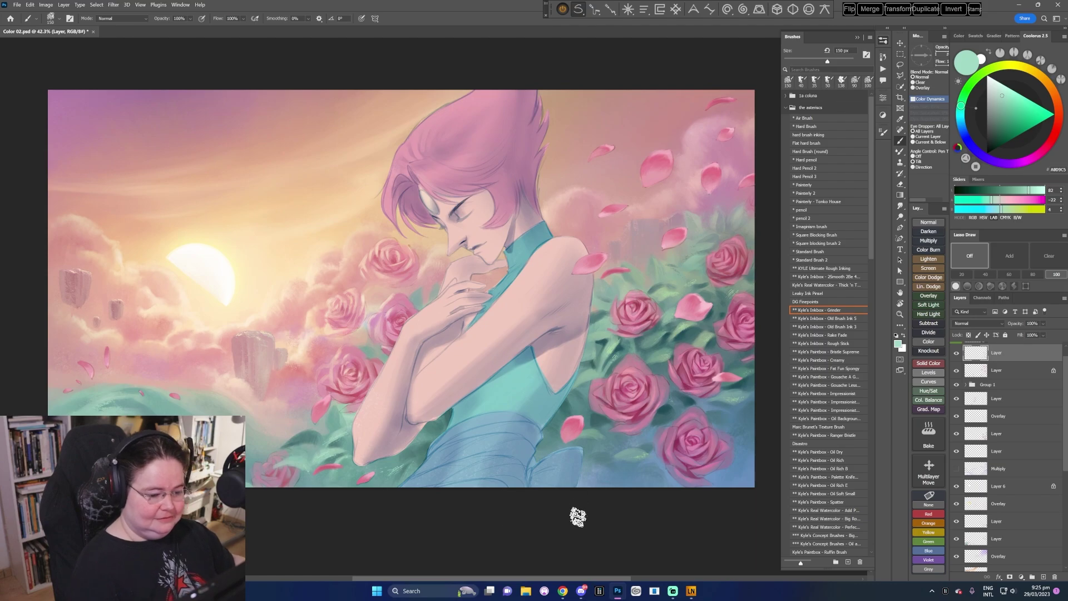
pyautogui.moveTo(579, 515); pyautogui.dragTo(590, 515)
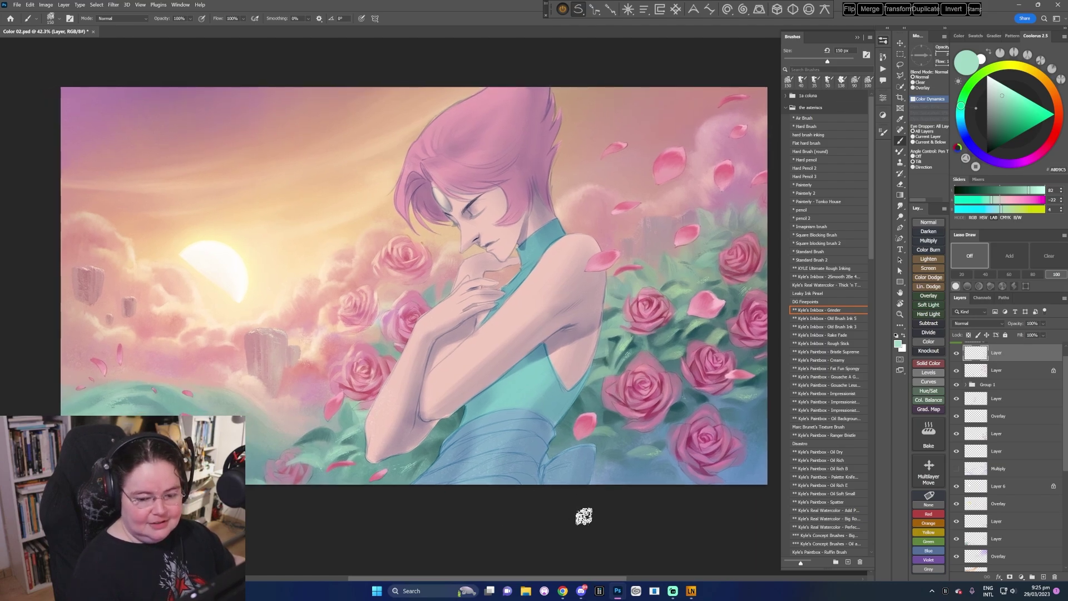
pyautogui.click(957, 353)
pyautogui.click(957, 353)
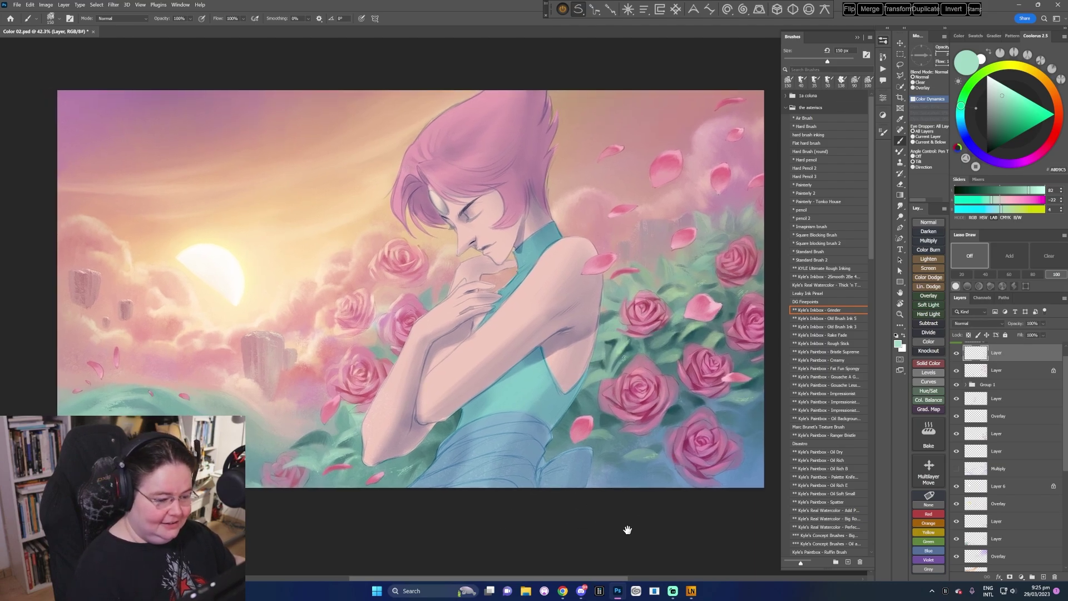
# - Hide and reshow Group 1 to check what it contributes to the painting
pyautogui.hotkey('ctrl', 'shift', 'alt', 'e')
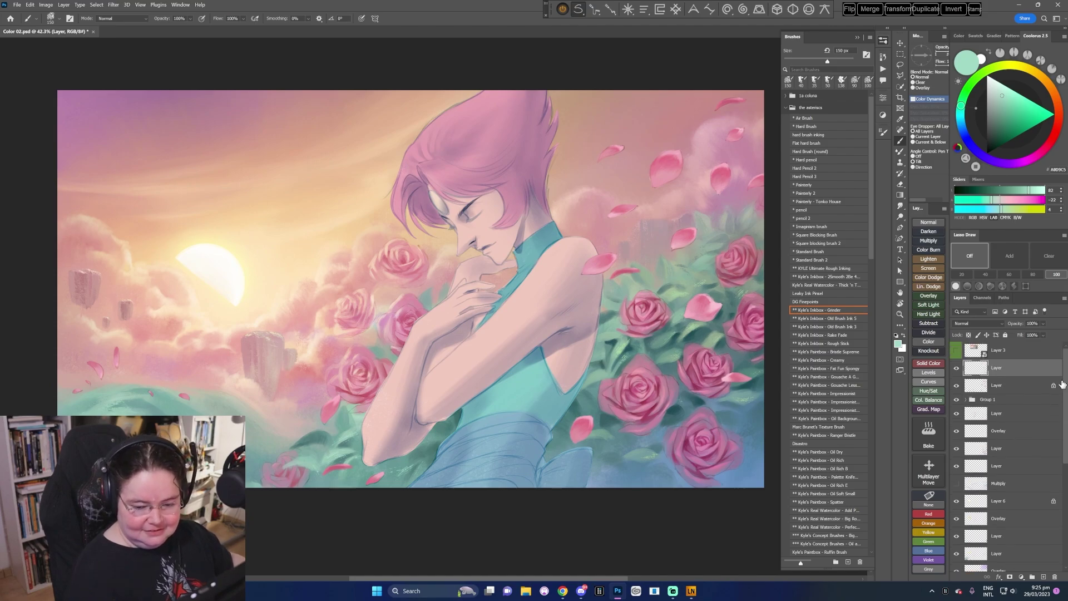
pyautogui.click(956, 401)
pyautogui.click(957, 401)
# - Save Color 02.psd with the foliage layer and Group 1 both visible
pyautogui.moveTo(636, 502); pyautogui.dragTo(637, 507)
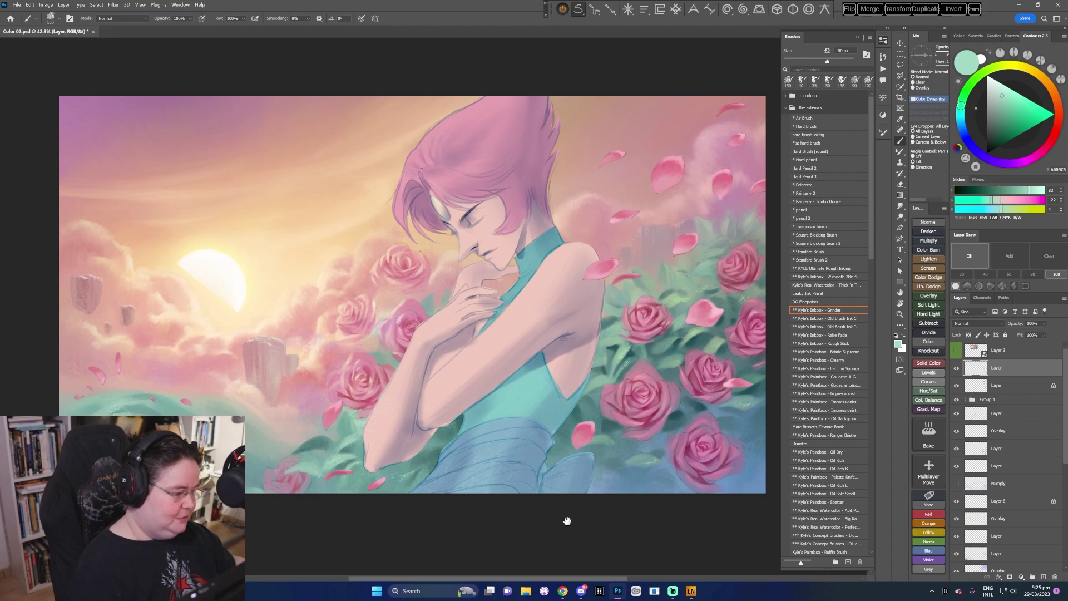
pyautogui.moveTo(565, 520); pyautogui.dragTo(577, 522)
pyautogui.click(17, 4)
pyautogui.click(25, 95)
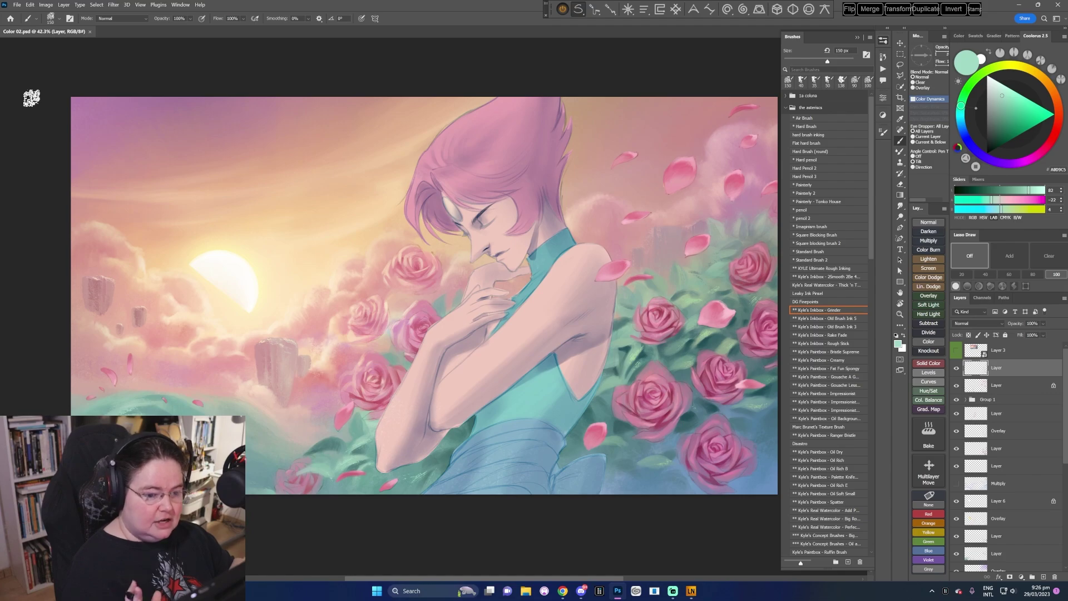
# - Switch to Kyle's Paintbox - Fat Fun Spongy at 200 px and soften the cloud edge above the upper rose with sampled mauves and greys
pyautogui.moveTo(634, 474); pyautogui.dragTo(568, 473)
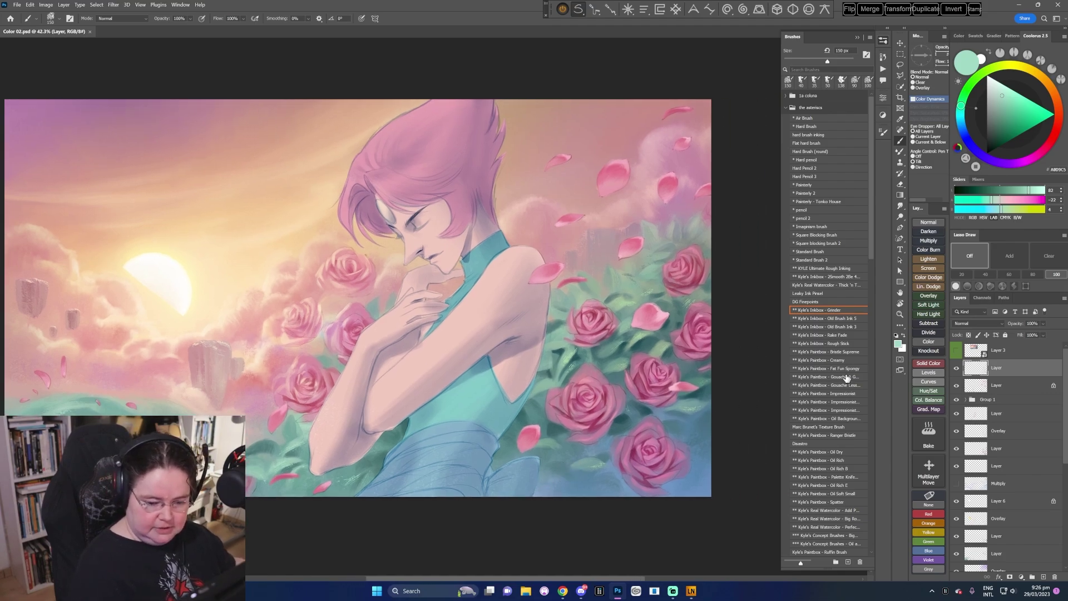
pyautogui.click(829, 368)
pyautogui.keyDown('alt'); pyautogui.click(656, 220); pyautogui.keyUp('alt')
pyautogui.moveTo(650, 219); pyautogui.dragTo(649, 234)
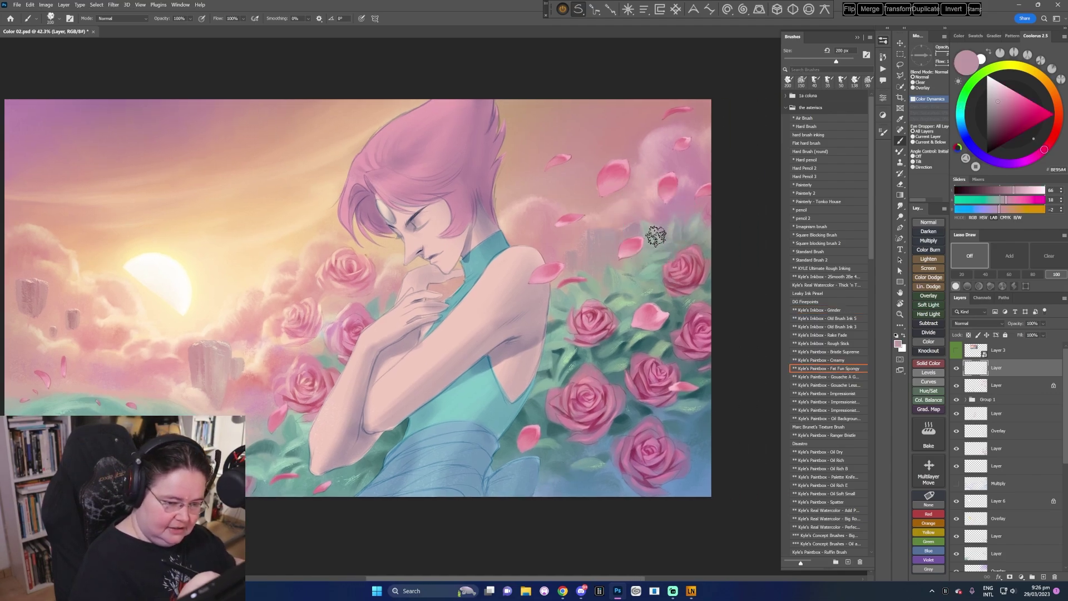
pyautogui.keyDown('alt'); pyautogui.click(678, 228); pyautogui.keyUp('alt')
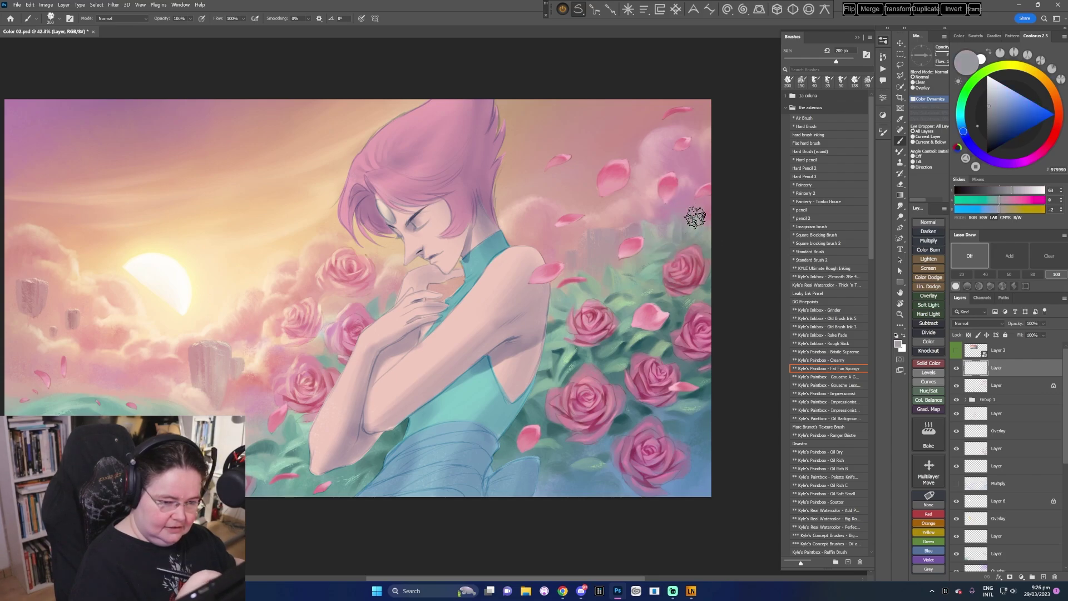
pyautogui.keyDown('alt'); pyautogui.click(679, 222); pyautogui.keyUp('alt')
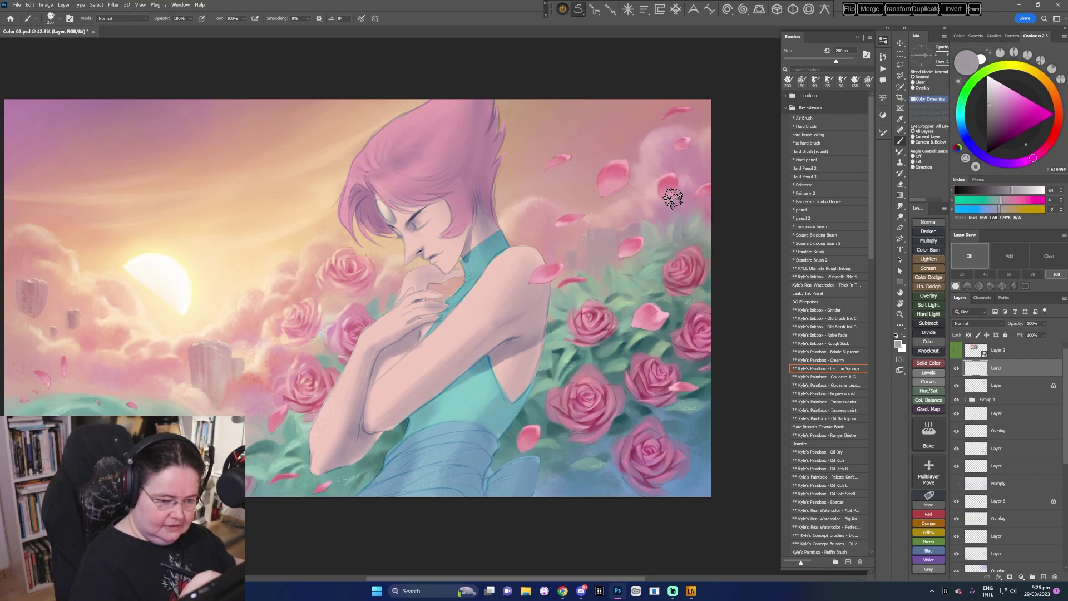
pyautogui.keyDown('alt'); pyautogui.click(655, 212); pyautogui.keyUp('alt')
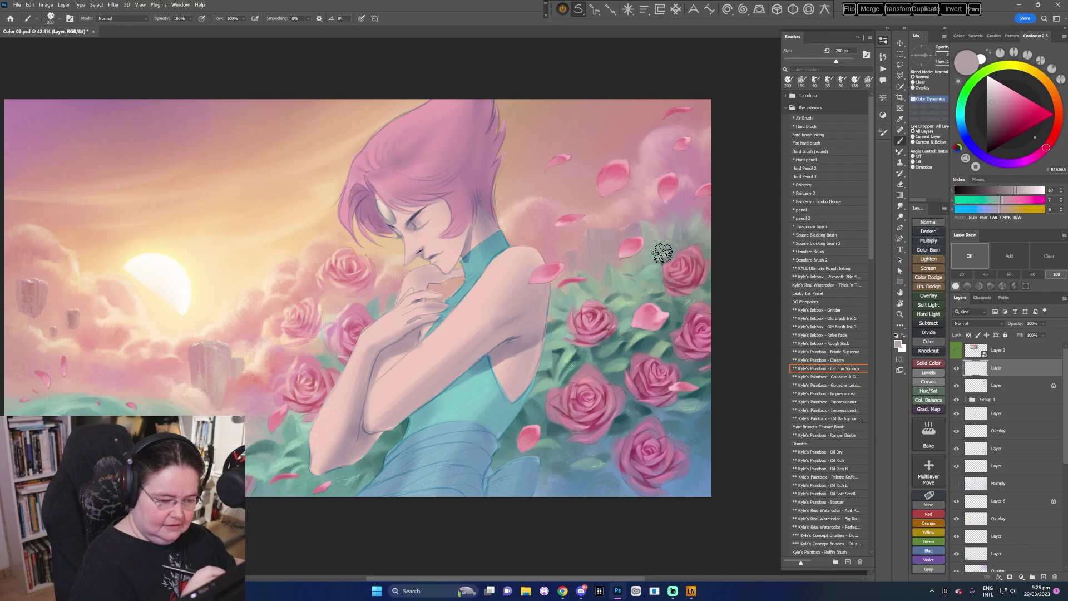
# - Blend sampled dusty pinks into the hazy foliage edge between the figure's shoulder and the upper rose
pyautogui.keyDown('alt'); pyautogui.click(612, 263); pyautogui.keyUp('alt')
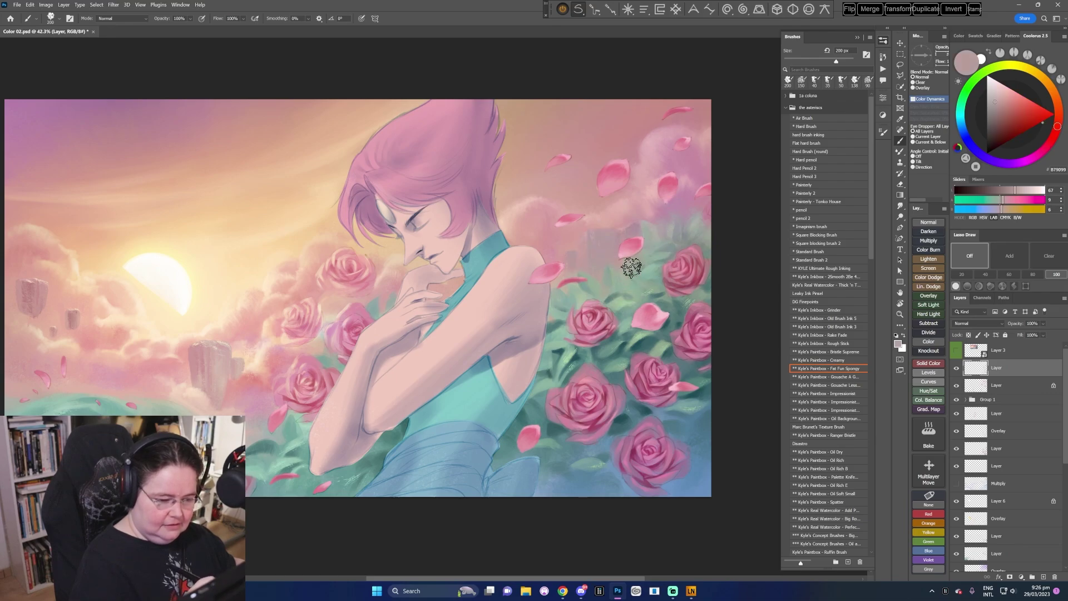
pyautogui.keyDown('alt'); pyautogui.click(611, 260); pyautogui.keyUp('alt')
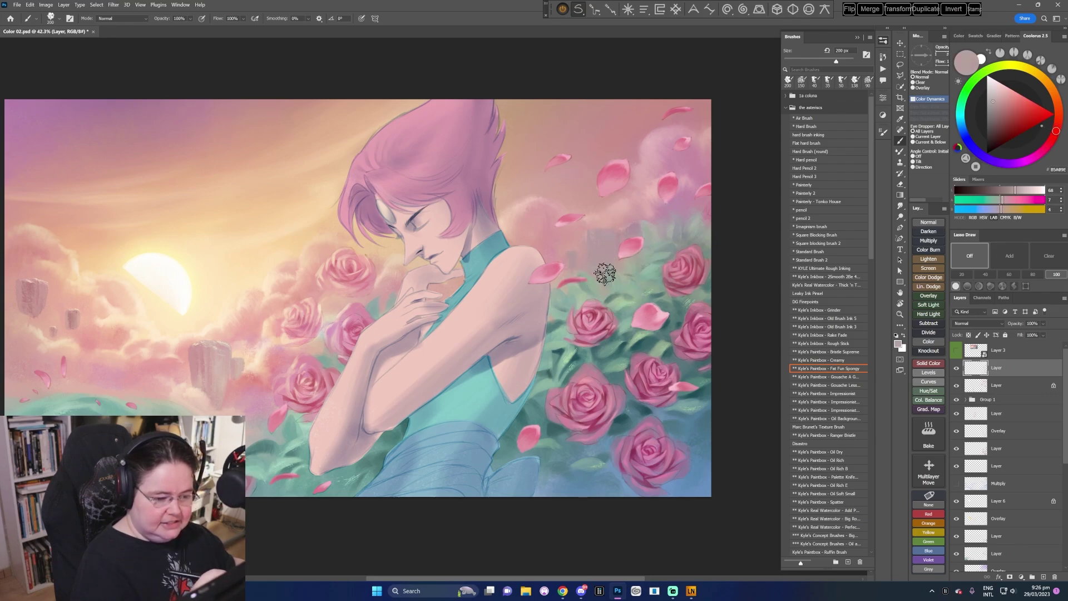
pyautogui.keyDown('alt'); pyautogui.click(603, 276); pyautogui.keyUp('alt')
pyautogui.moveTo(664, 331); pyautogui.dragTo(679, 324)
pyautogui.keyDown('alt'); pyautogui.click(697, 207); pyautogui.keyUp('alt')
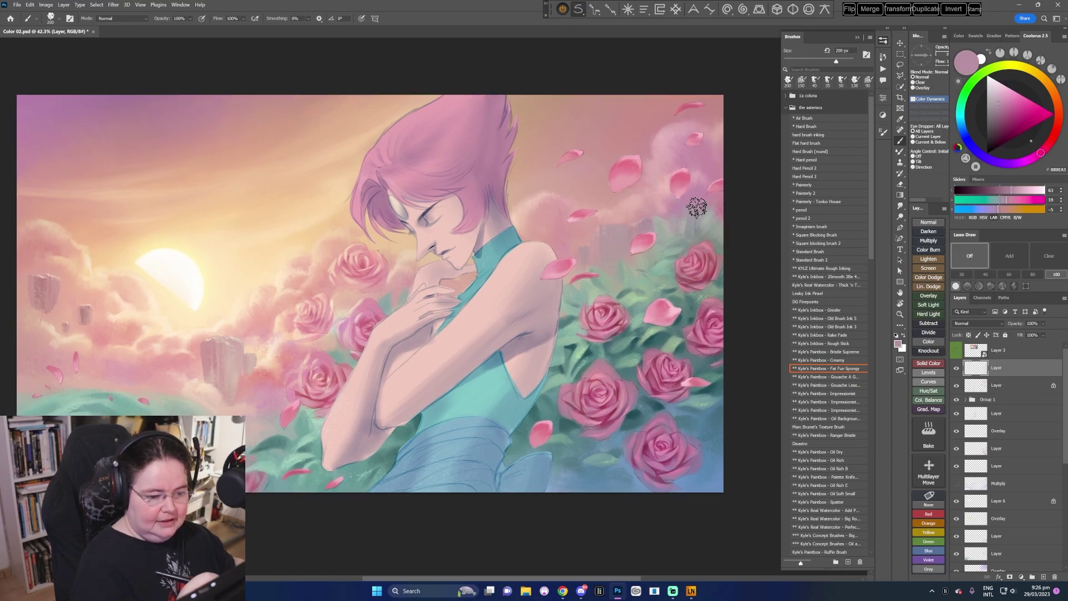
# - Enlarge the brush to 300 px and blend a sampled pale warm grey into the foliage beside the lower roses behind the figure's elbow
pyautogui.moveTo(536, 463)
pyautogui.mouseDown()
pyautogui.moveTo(574, 458)
pyautogui.moveTo(596, 487)
pyautogui.mouseUp()
pyautogui.press(']')
pyautogui.press(']')
pyautogui.keyDown('alt'); pyautogui.click(296, 420); pyautogui.keyUp('alt')
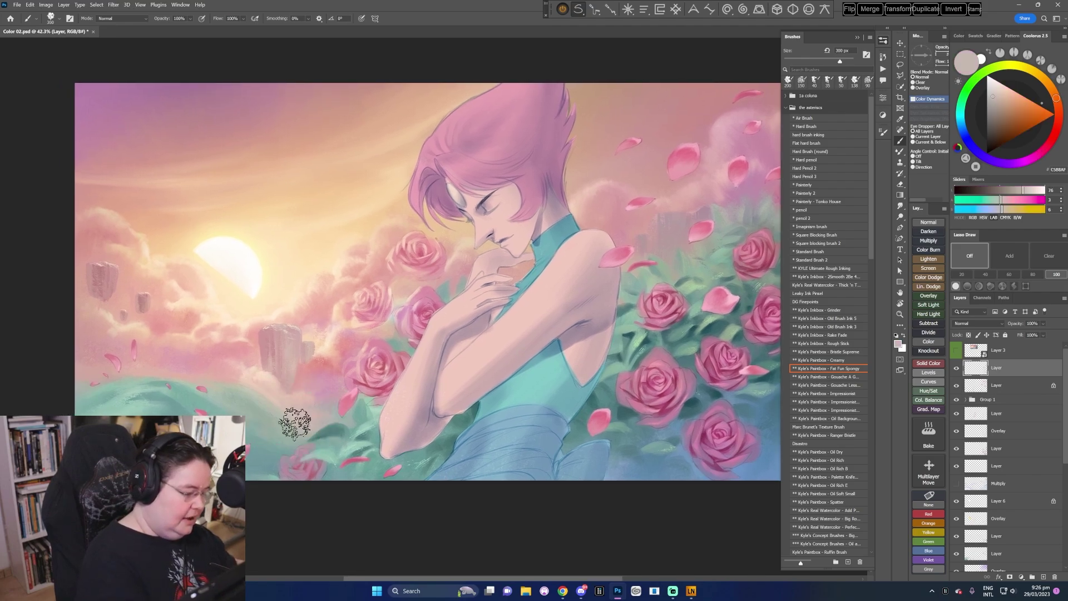
pyautogui.hscroll(3, 560, 477)
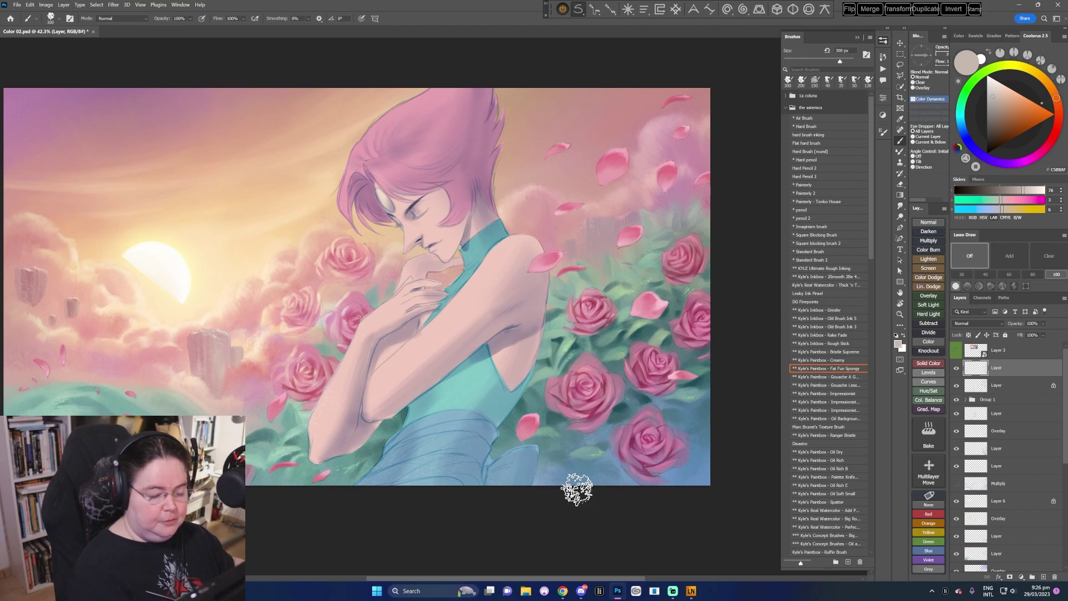
# - Switch to Square blocking brush 2 at 40 px and paint a small stroke above the upper rose in its sampled red
pyautogui.click(831, 243)
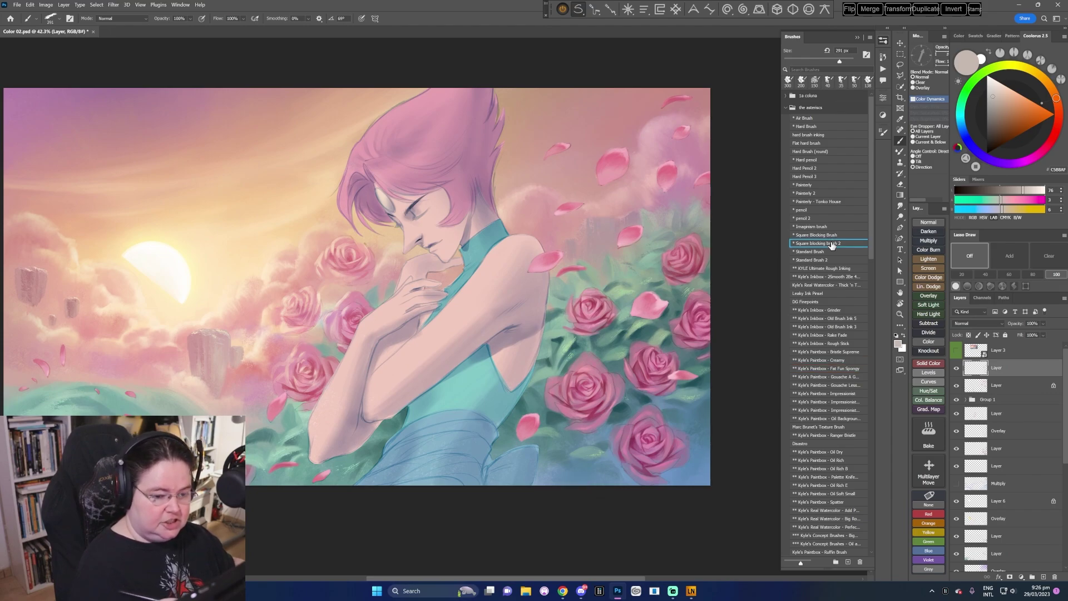
pyautogui.keyDown('alt'); pyautogui.click(695, 249); pyautogui.keyUp('alt')
pyautogui.moveTo(703, 203); pyautogui.dragTo(709, 205)
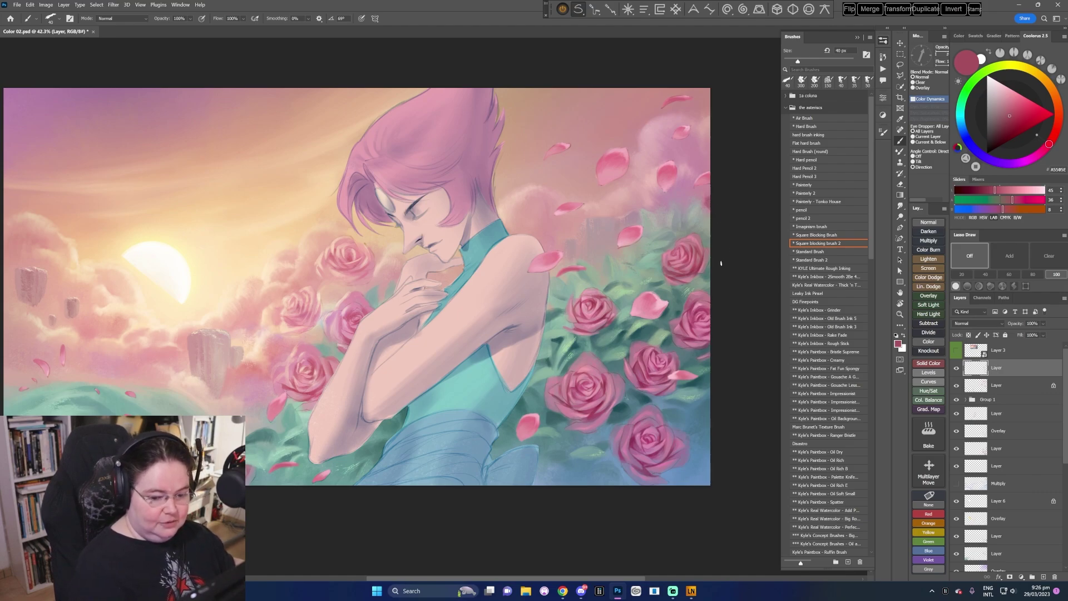
# - Switch to the Kyle's Inkbox brush listed before Old Brush Ink 5 and texture the foliage around the upper rose with sampled greys at 150 px
pyautogui.click(837, 344)
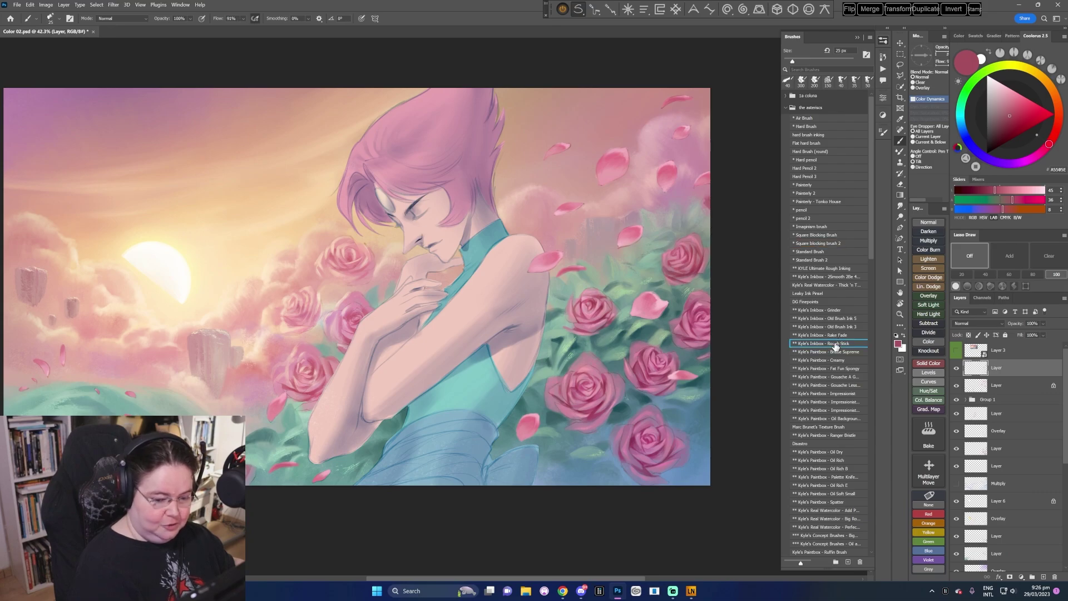
pyautogui.click(843, 311)
pyautogui.keyDown('alt'); pyautogui.click(695, 202); pyautogui.keyUp('alt')
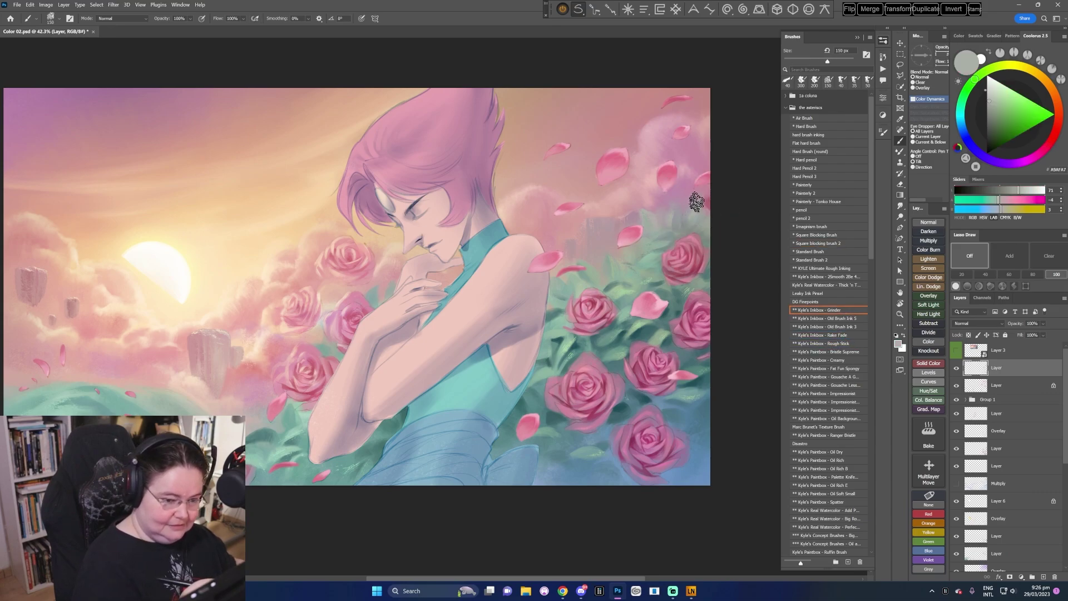
pyautogui.keyDown('alt'); pyautogui.click(671, 245); pyautogui.keyUp('alt')
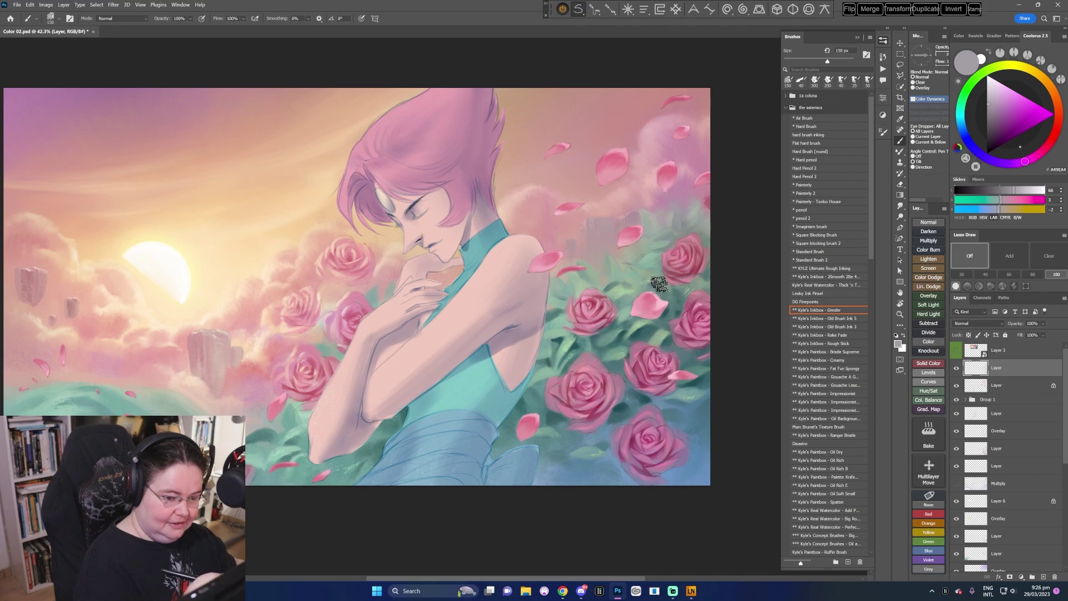
pyautogui.keyDown('alt'); pyautogui.click(650, 243); pyautogui.keyUp('alt')
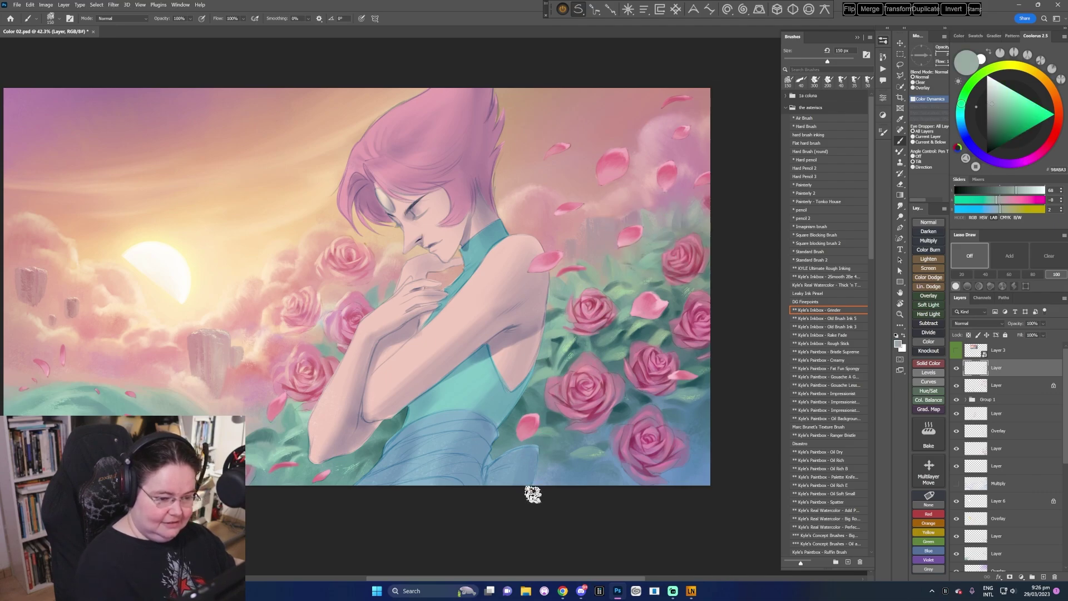
# - Reduce the brush to 100 px and add sampled grey-green leaf texture beside the figure's shoulder
pyautogui.keyDown('alt'); pyautogui.click(560, 286); pyautogui.keyUp('alt')
pyautogui.press('[')
pyautogui.press('[')
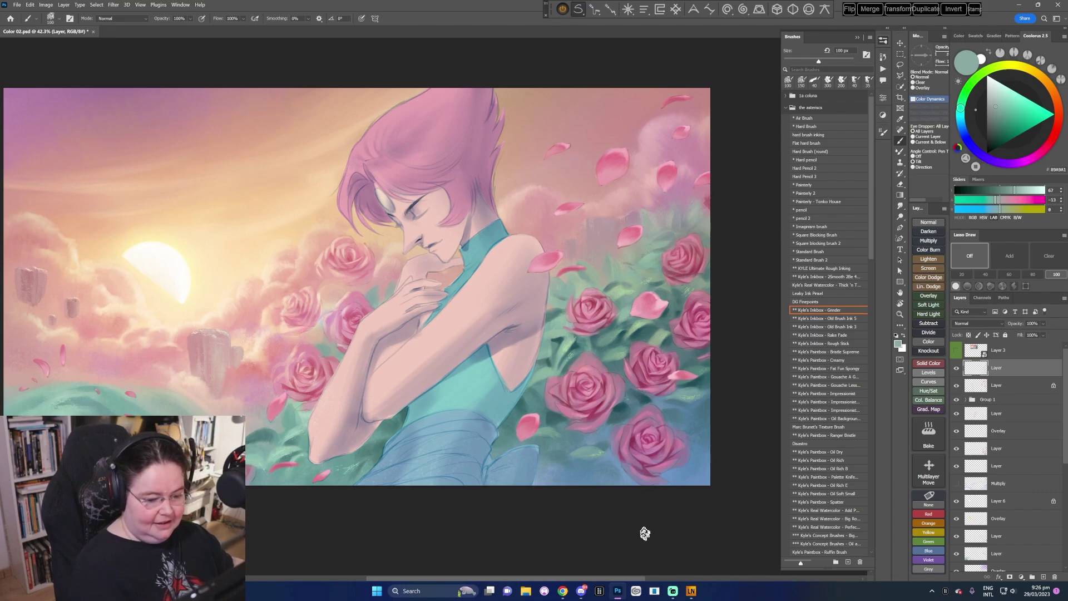
pyautogui.moveTo(639, 534); pyautogui.dragTo(649, 520)
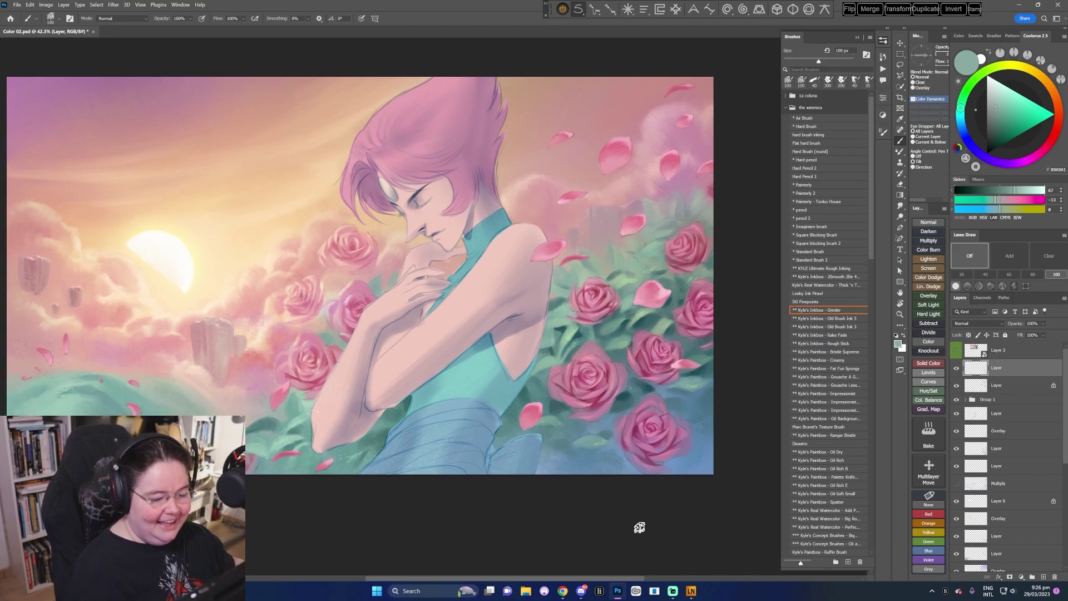
# - Enlarge the brush to 150 px and paint sampled dark teal shadows into the foliage between the lower roses
pyautogui.keyDown('alt'); pyautogui.click(556, 409); pyautogui.keyUp('alt')
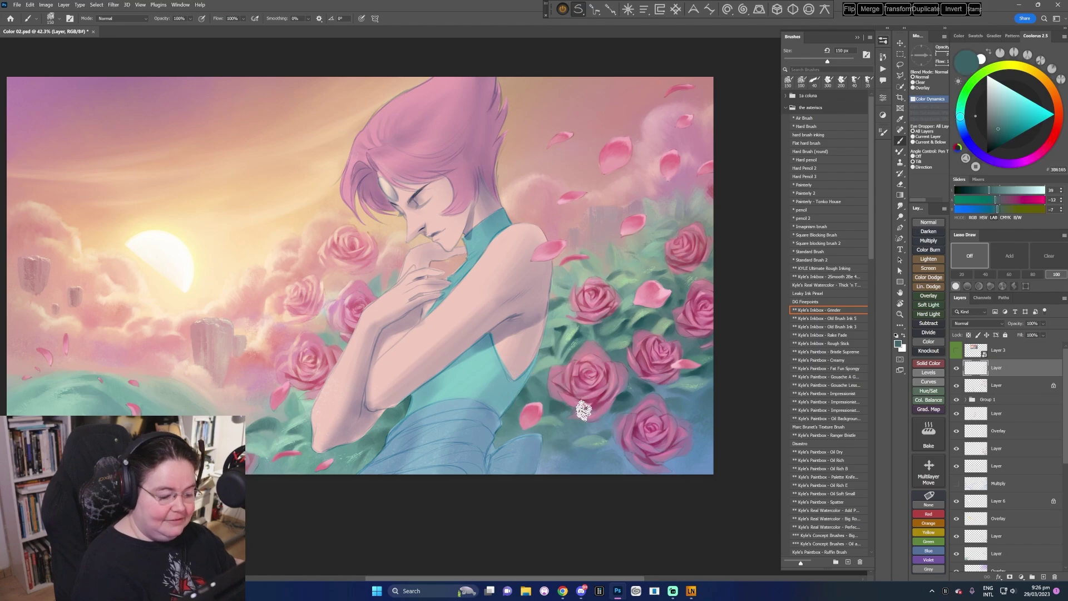
pyautogui.press(']')
pyautogui.press(']')
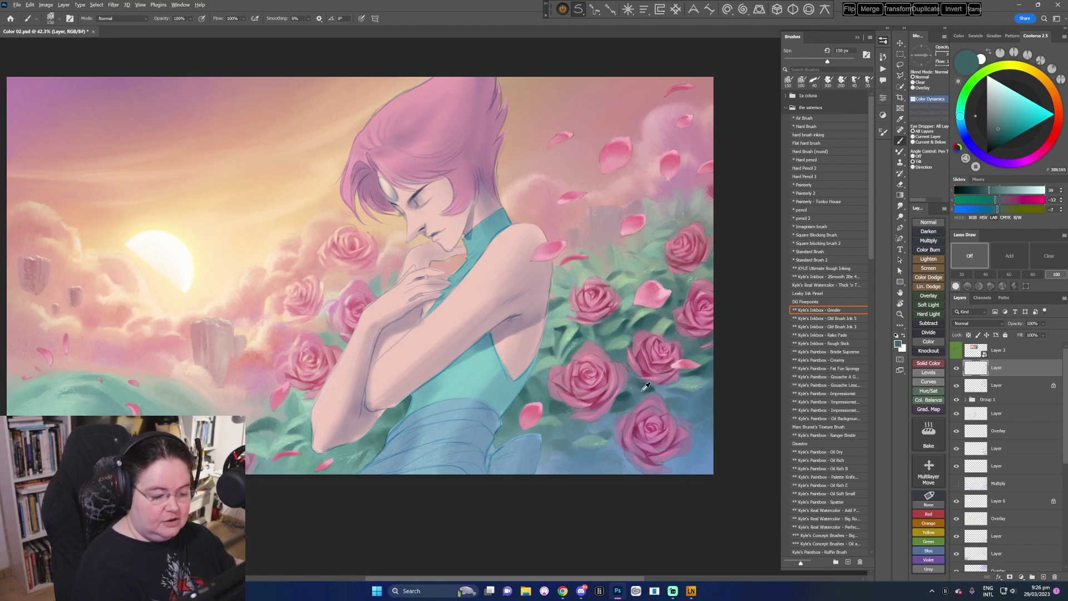
pyautogui.keyDown('alt'); pyautogui.click(601, 423); pyautogui.keyUp('alt')
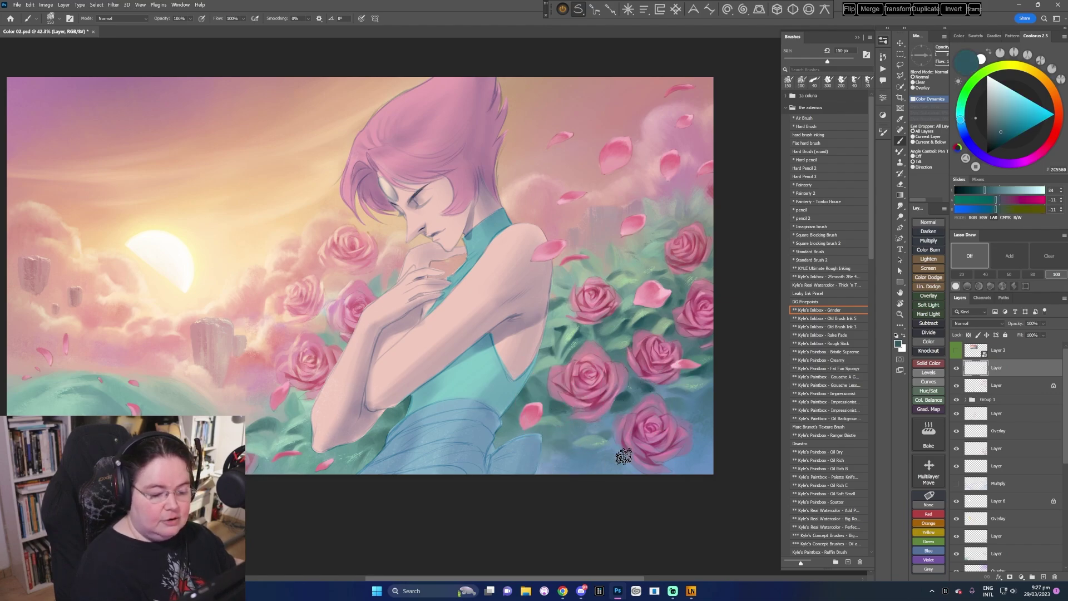
pyautogui.moveTo(597, 481); pyautogui.dragTo(605, 485)
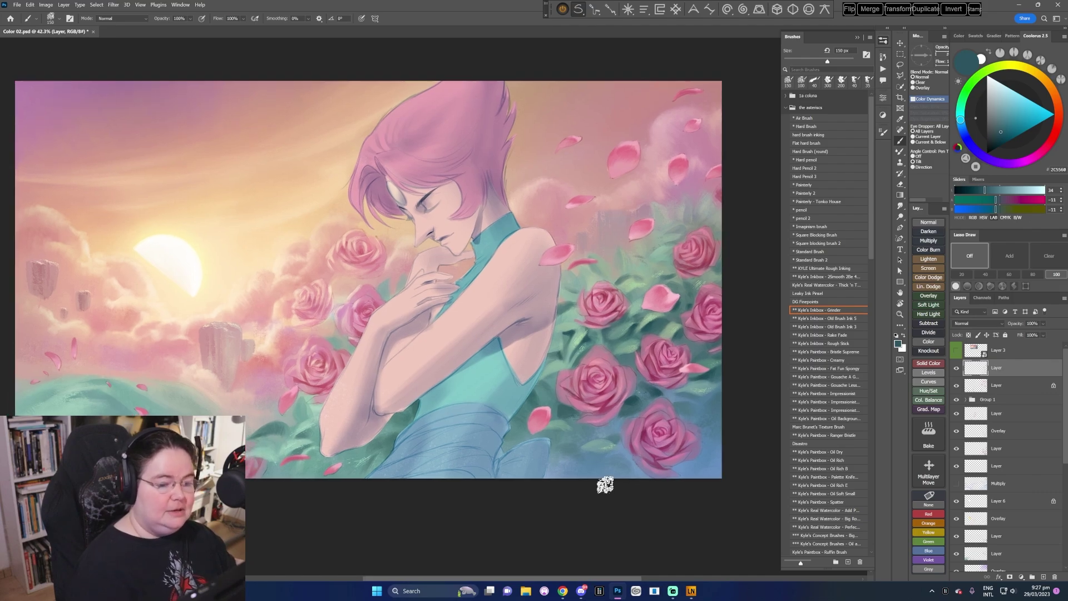
# - Break up the hazy foliage edge between the shoulder and the upper rose with sampled dusty pink and grey-green
pyautogui.keyDown('alt'); pyautogui.click(654, 212); pyautogui.keyUp('alt')
pyautogui.keyDown('alt'); pyautogui.click(591, 249); pyautogui.keyUp('alt')
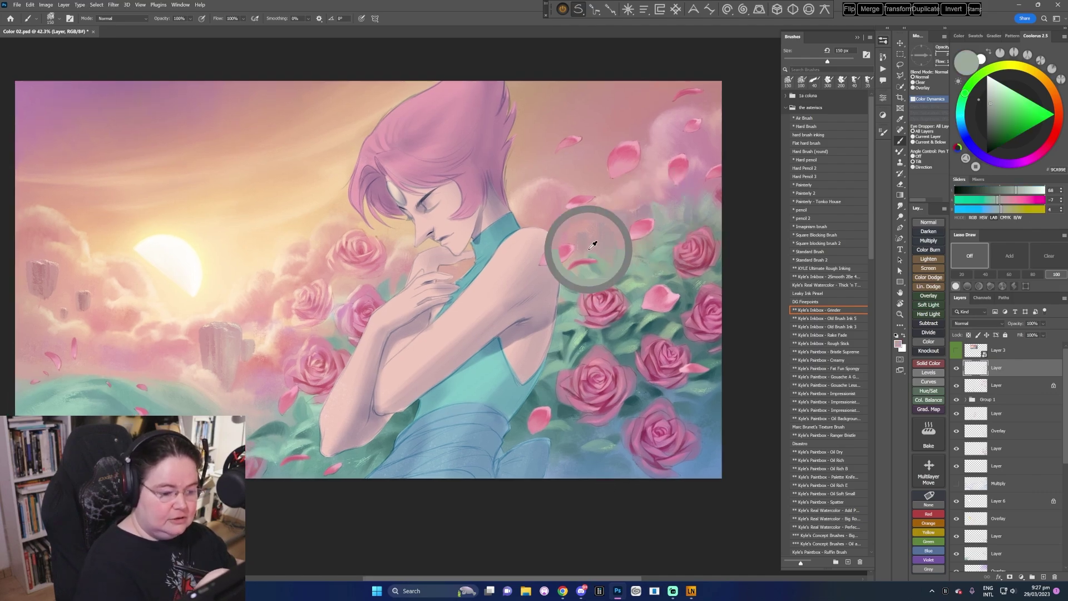
pyautogui.keyDown('alt'); pyautogui.click(605, 271); pyautogui.keyUp('alt')
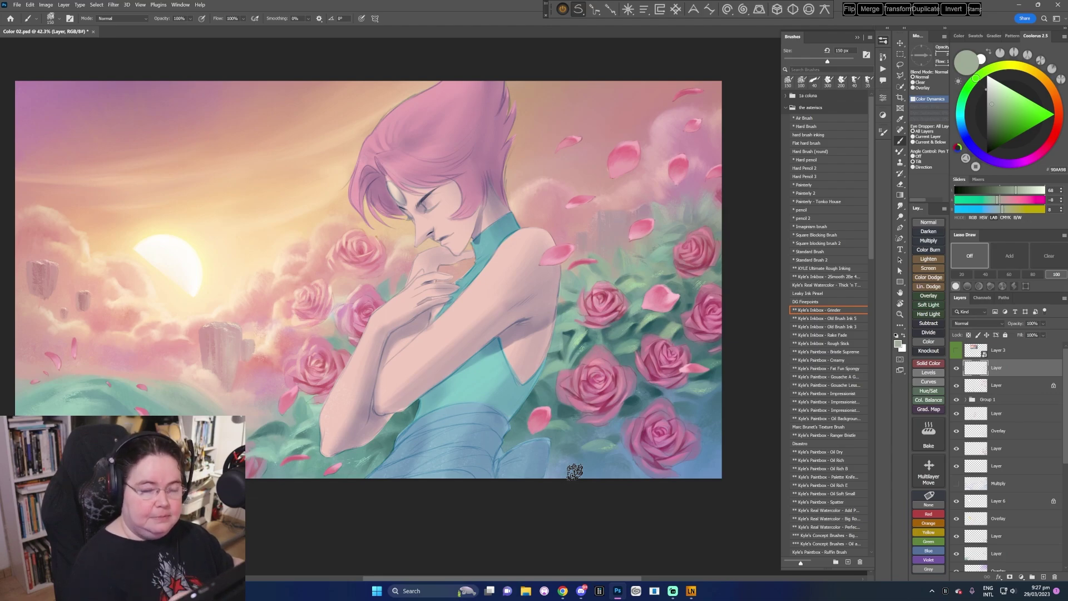
# - Texture the foliage around the lowest rose with sampled muted blues
pyautogui.moveTo(656, 436); pyautogui.dragTo(666, 426)
pyautogui.keyDown('alt'); pyautogui.click(724, 396); pyautogui.keyUp('alt')
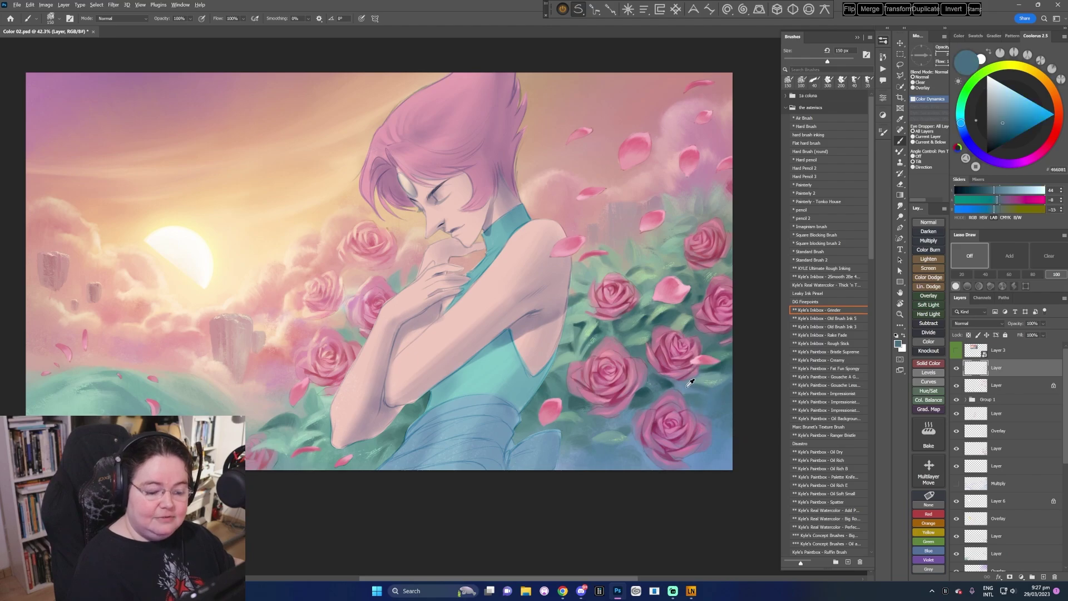
pyautogui.keyDown('alt'); pyautogui.click(690, 382); pyautogui.keyUp('alt')
pyautogui.keyDown('alt'); pyautogui.click(718, 391); pyautogui.keyUp('alt')
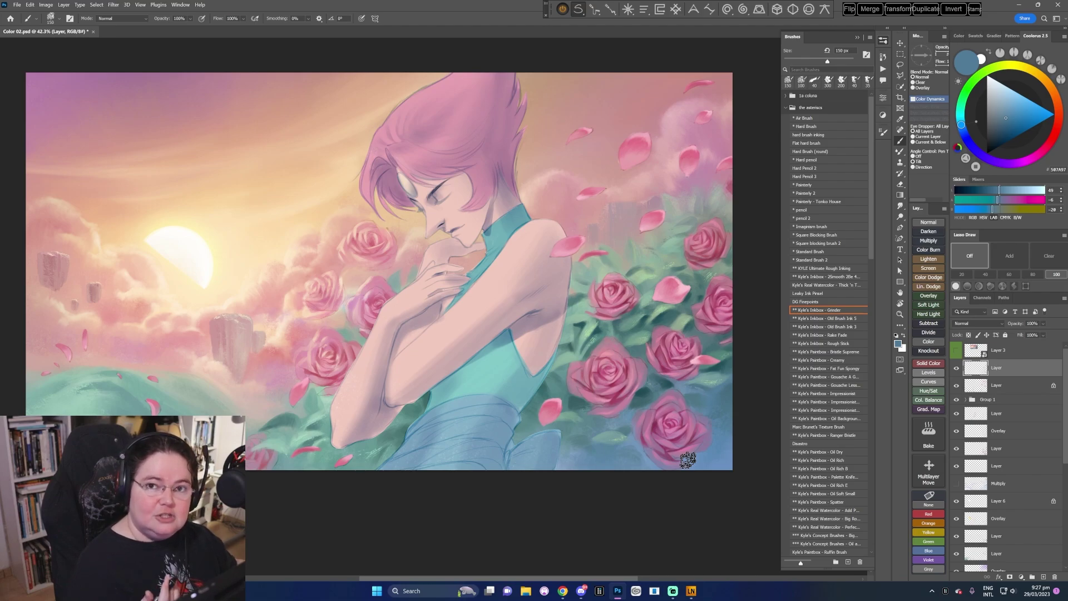
# - Blend sampled warm beiges and pale greens into the foliage edge right behind the figure's shoulder
pyautogui.keyDown('alt'); pyautogui.click(585, 263); pyautogui.keyUp('alt')
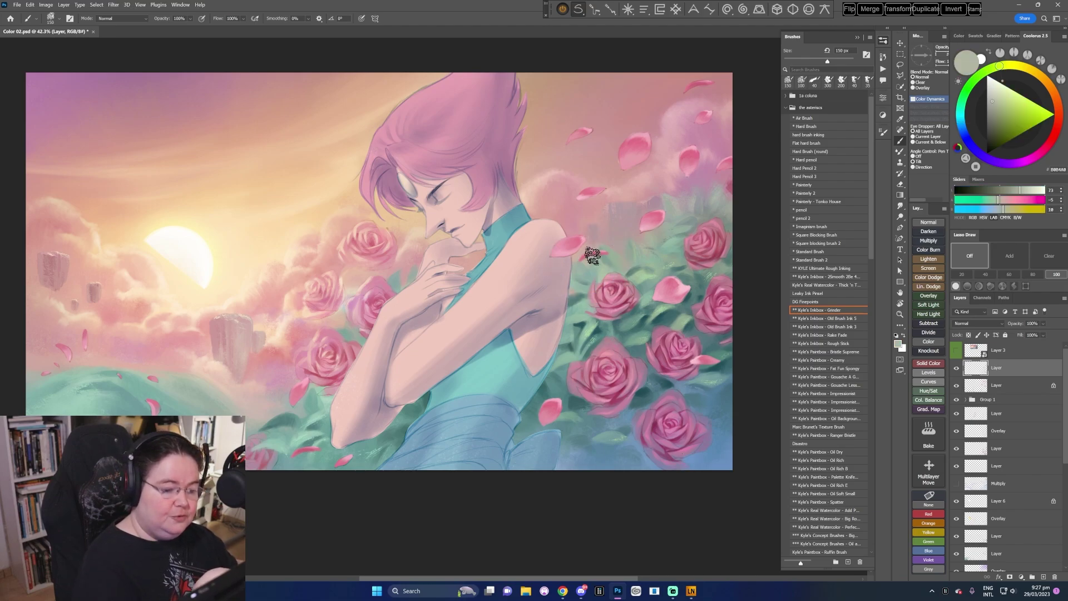
pyautogui.keyDown('alt'); pyautogui.click(589, 263); pyautogui.keyUp('alt')
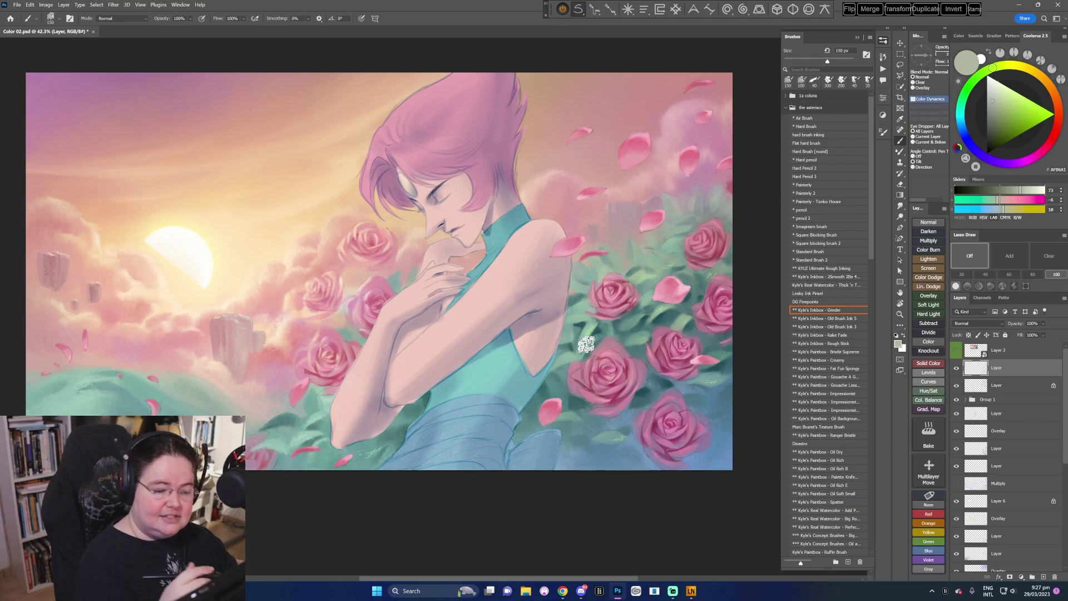
pyautogui.keyDown('alt'); pyautogui.click(583, 253); pyautogui.keyUp('alt')
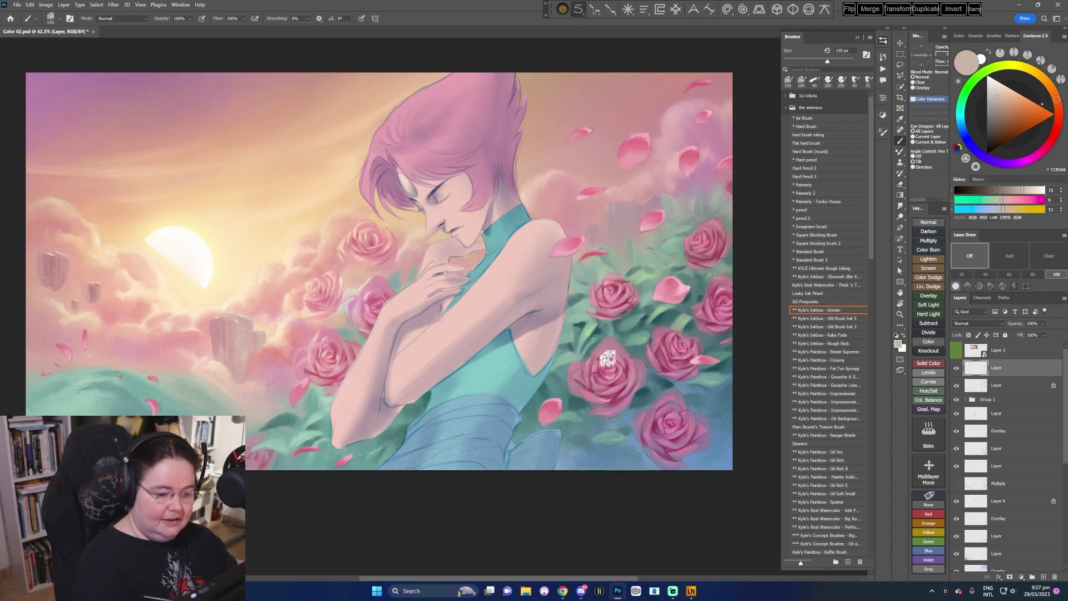
pyautogui.keyDown('alt'); pyautogui.click(577, 258); pyautogui.keyUp('alt')
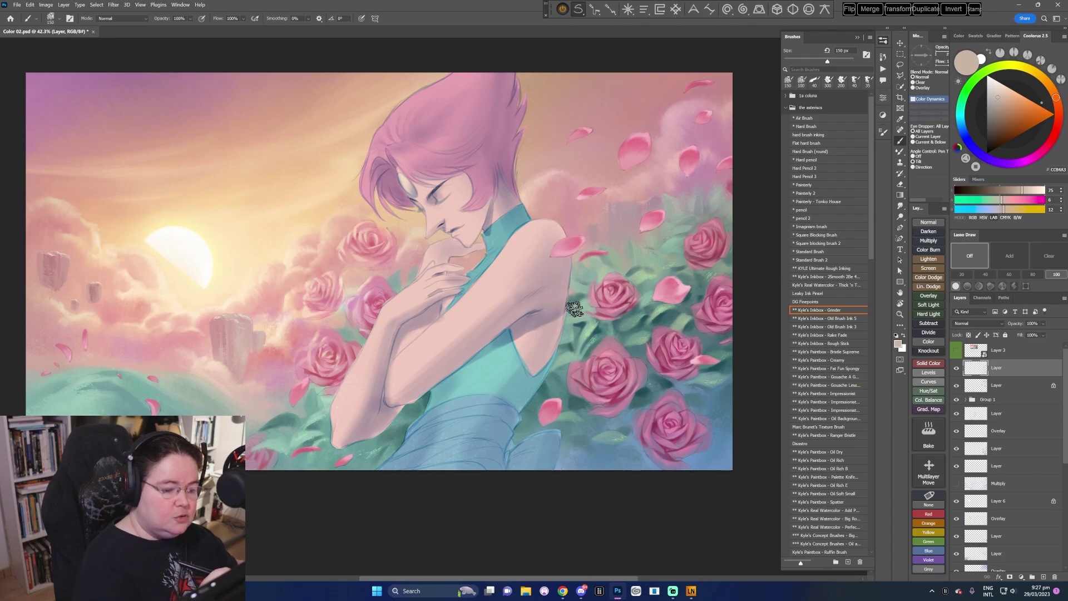
pyautogui.keyDown('alt'); pyautogui.click(578, 271); pyautogui.keyUp('alt')
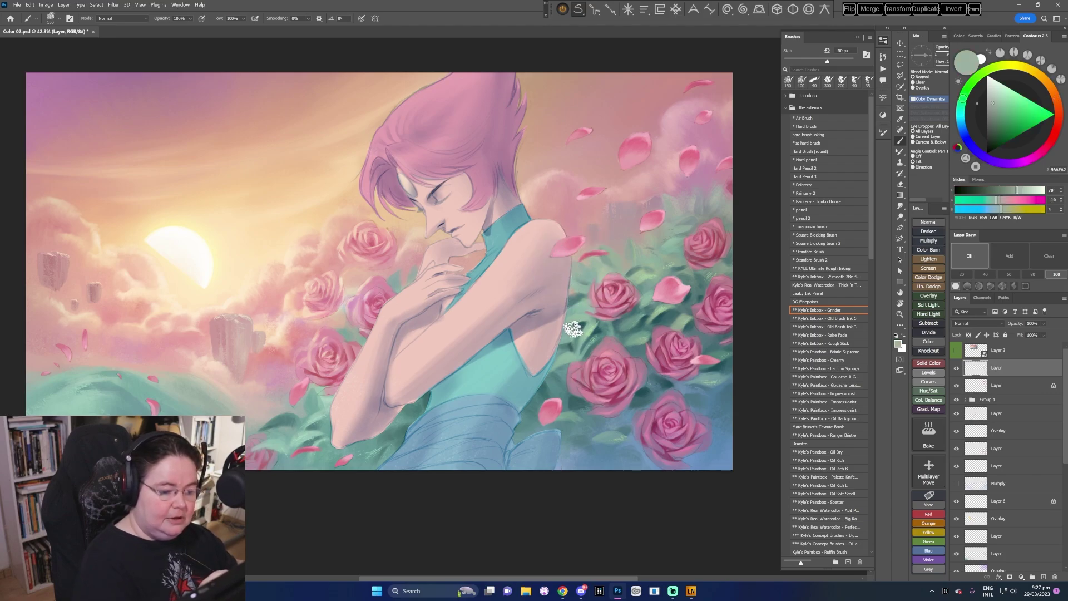
# - Work sampled slate and brighter blues into the shaded foliage below and beside the lowest rose
pyautogui.moveTo(569, 527); pyautogui.dragTo(555, 519)
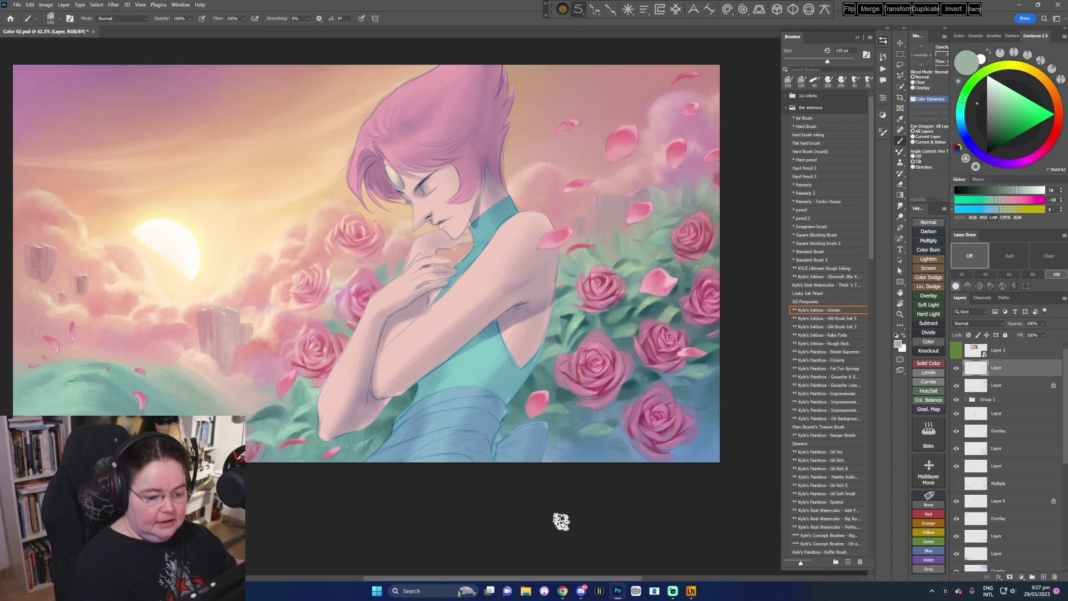
pyautogui.keyDown('alt'); pyautogui.click(568, 431); pyautogui.keyUp('alt')
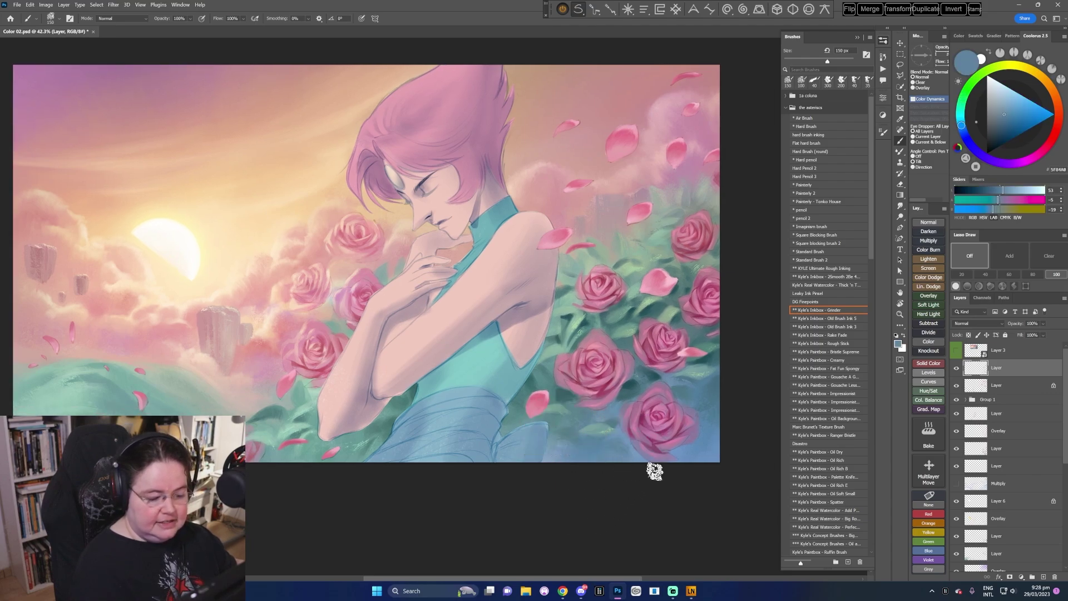
pyautogui.keyDown('alt'); pyautogui.click(719, 399); pyautogui.keyUp('alt')
pyautogui.keyDown('alt'); pyautogui.moveTo(719, 399); pyautogui.dragTo(718, 423); pyautogui.keyUp('alt')
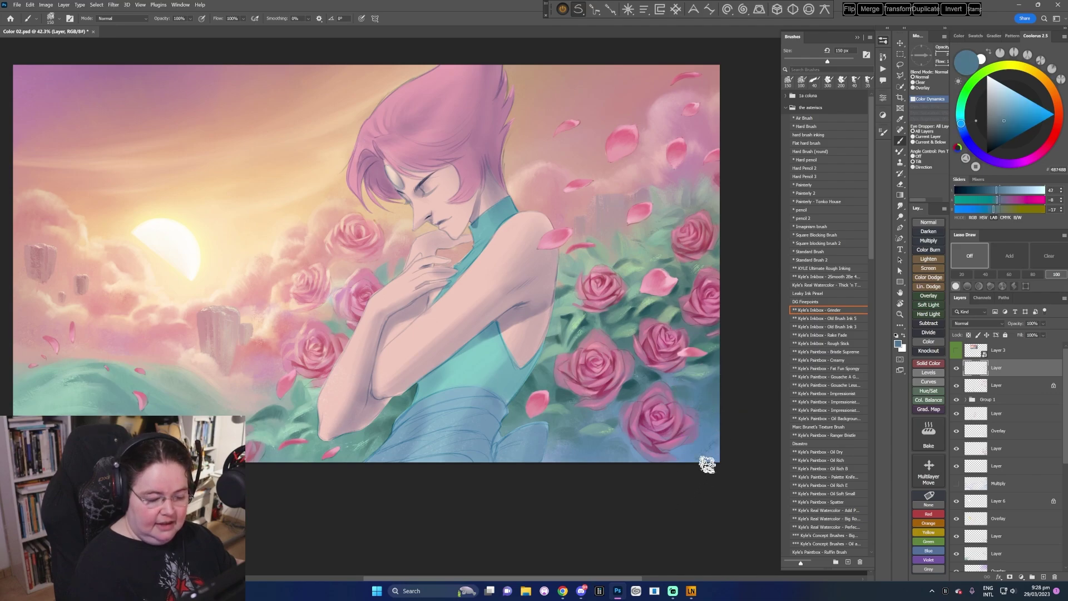
pyautogui.keyDown('alt'); pyautogui.click(711, 443); pyautogui.keyUp('alt')
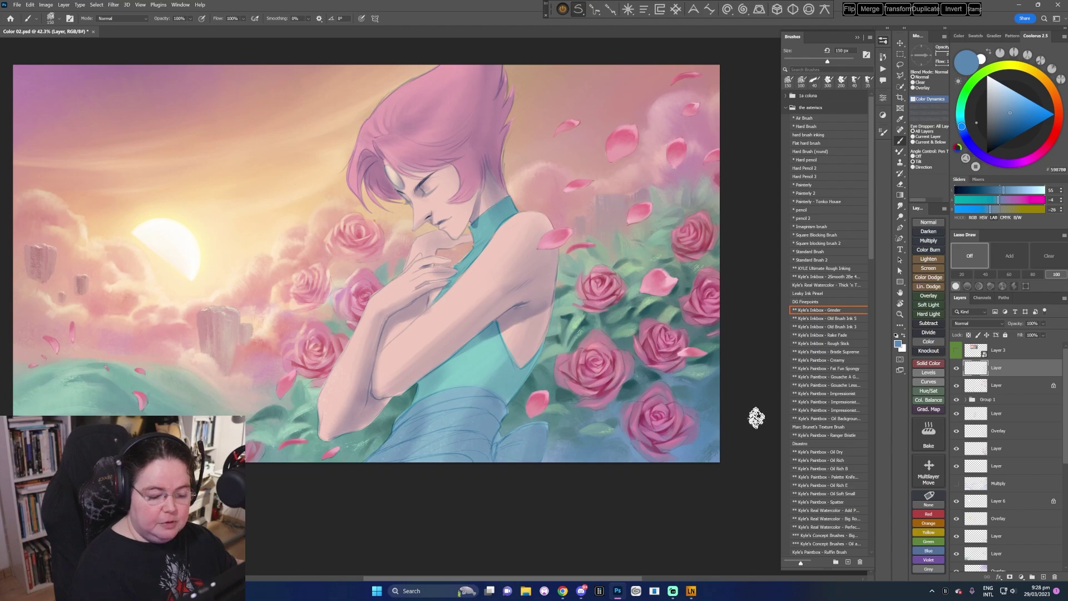
pyautogui.keyDown('alt'); pyautogui.click(714, 448); pyautogui.keyUp('alt')
pyautogui.keyDown('alt'); pyautogui.click(709, 431); pyautogui.keyUp('alt')
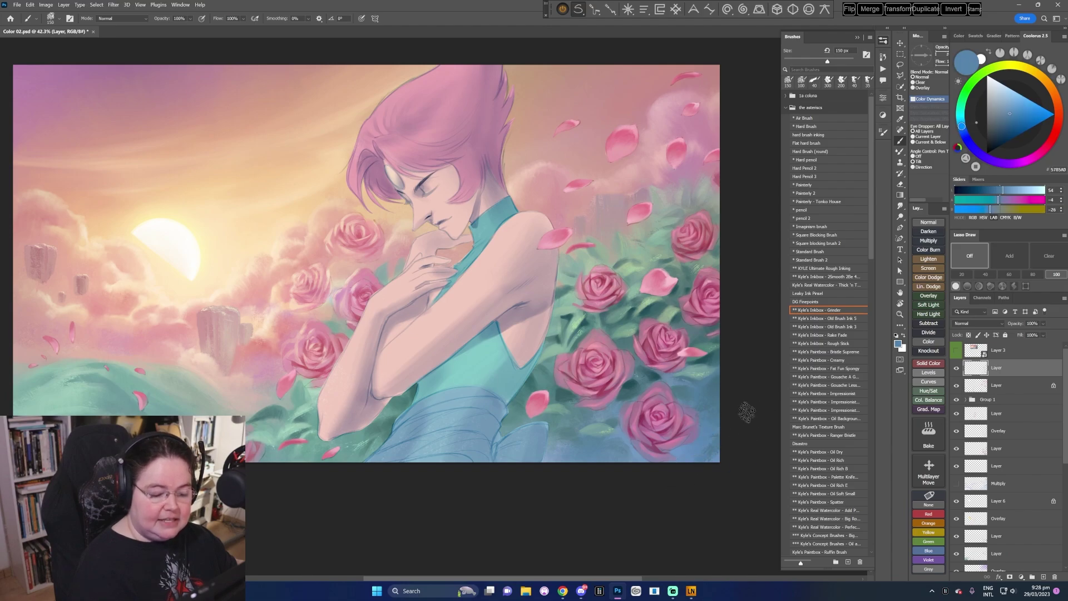
# - Pick the Untitled-2 copy 2 brush, enlarge it to 500 px and soften the blue corner beside the lowest rose with sampled blues
pyautogui.rightClick(650, 351)
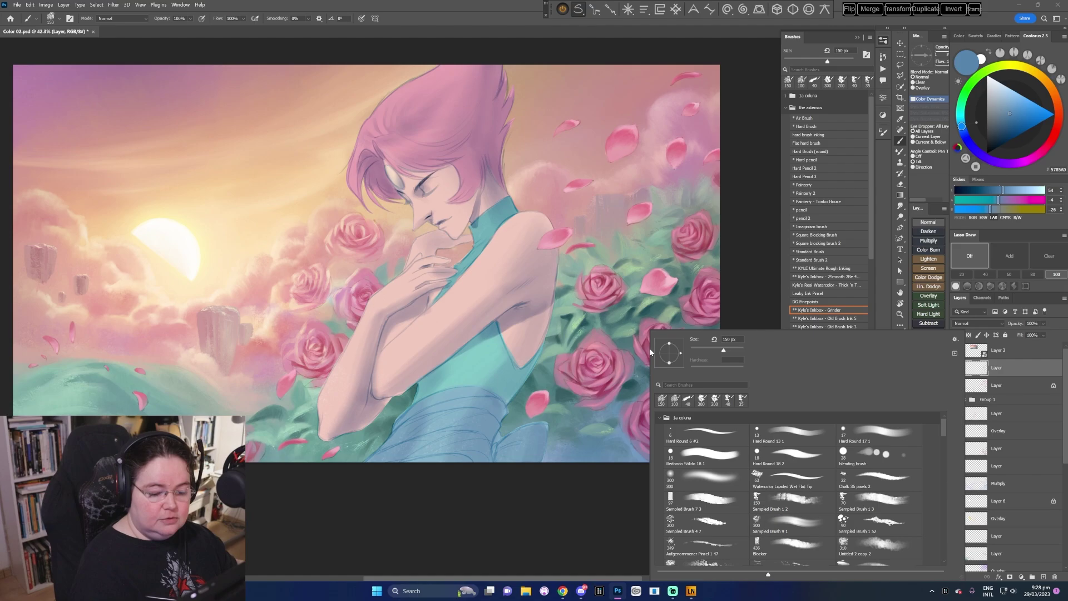
pyautogui.click(878, 547)
pyautogui.press('Return')
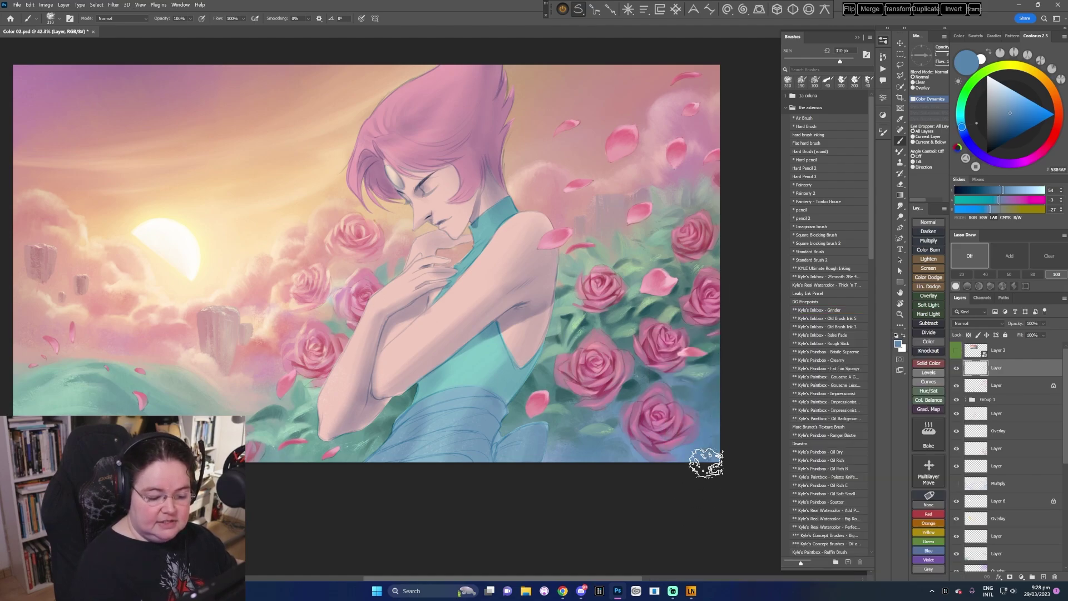
pyautogui.press(']')
pyautogui.press(']')
pyautogui.keyDown('alt'); pyautogui.click(715, 395); pyautogui.keyUp('alt')
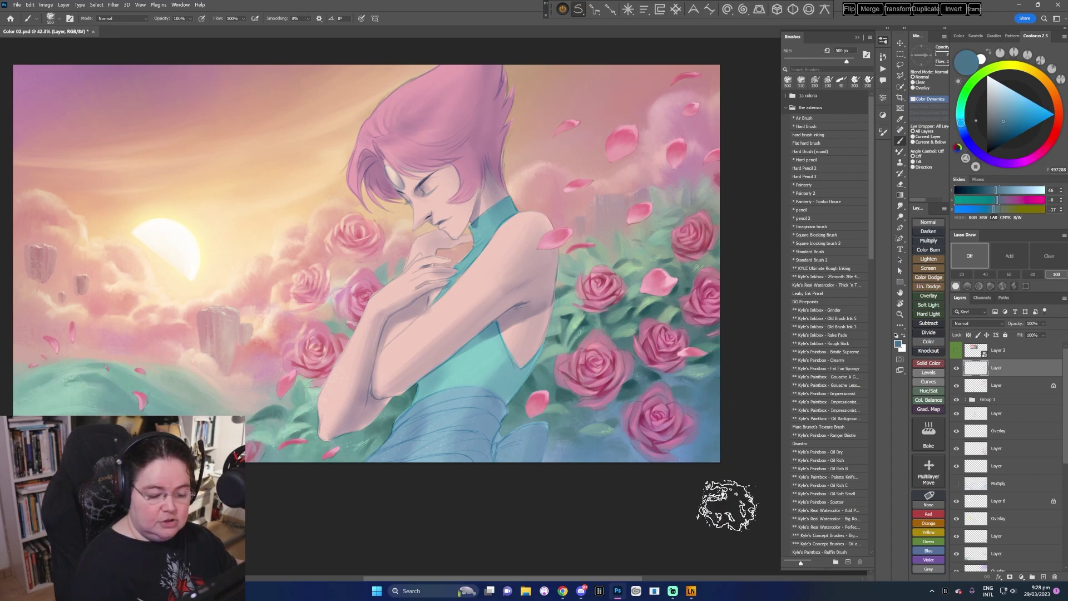
# - Save Color 02.psd with the reworked foliage
pyautogui.moveTo(625, 495)
pyautogui.mouseDown()
pyautogui.moveTo(649, 506)
pyautogui.moveTo(619, 510)
pyautogui.mouseUp()
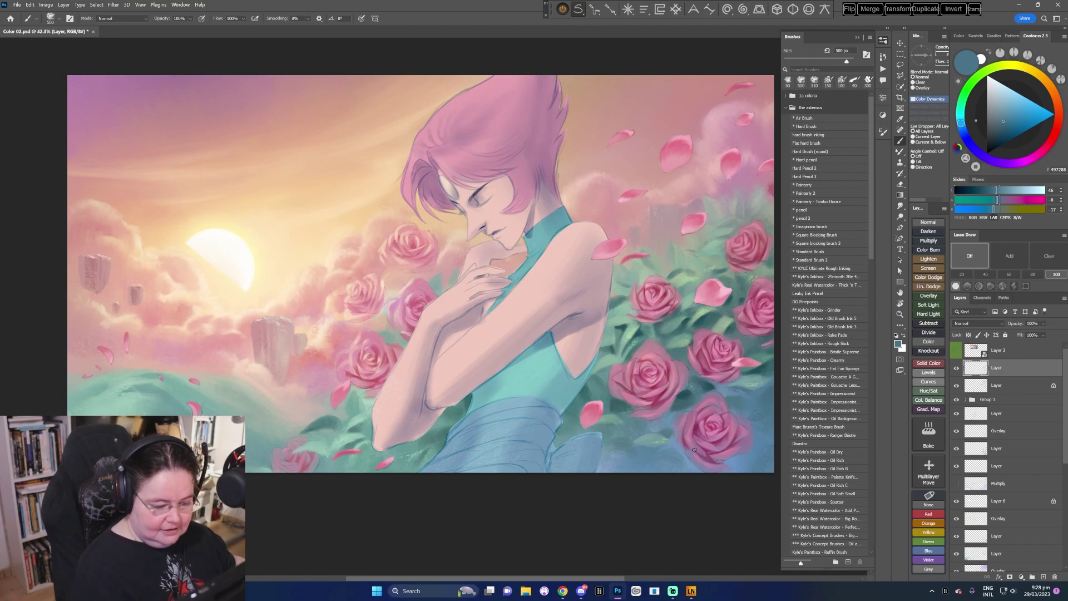
pyautogui.click(16, 4)
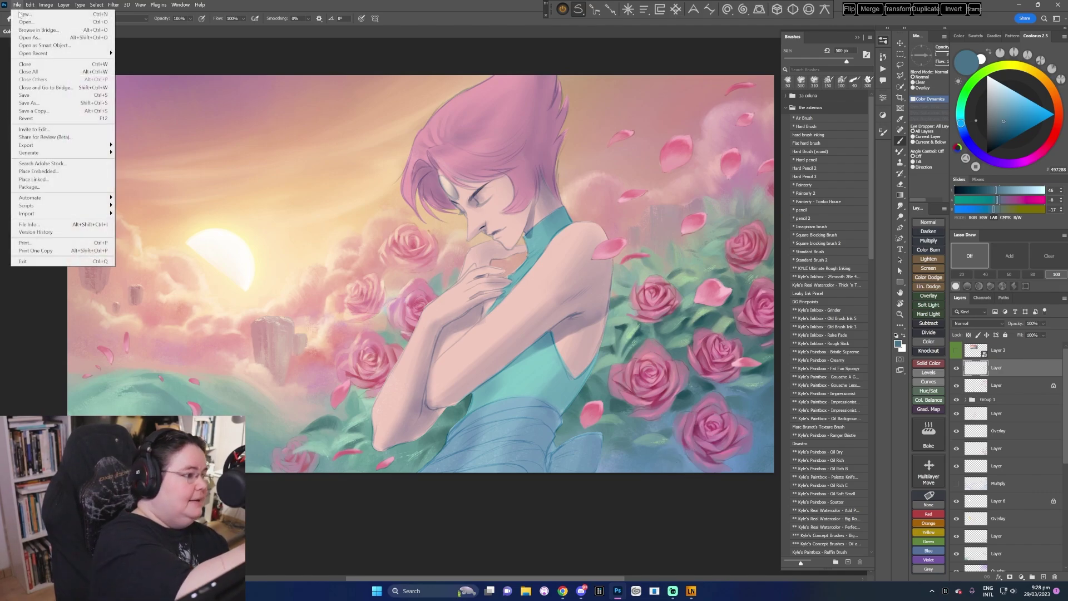
pyautogui.click(35, 95)
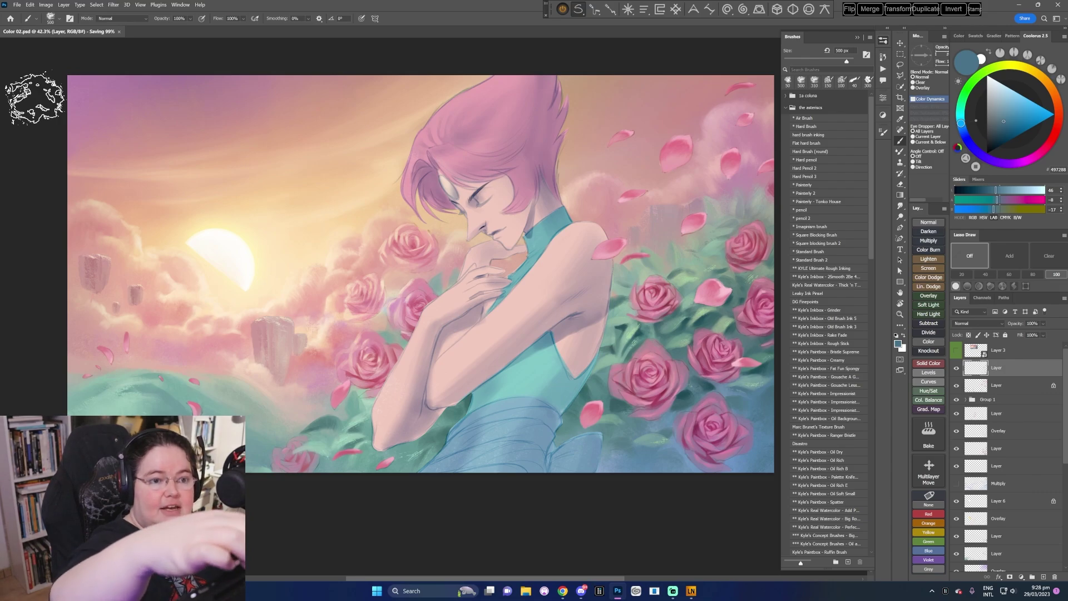